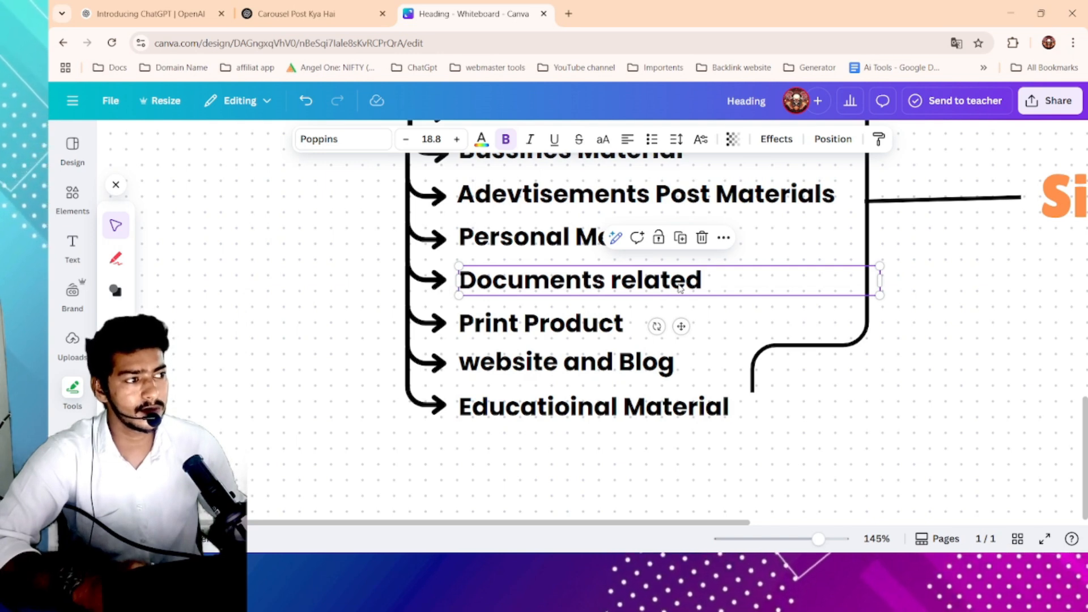
# - Step through the design-type items in the mind map's list, selecting each text box in turn
pyautogui.scroll(-2, 680, 289)
pyautogui.click(486, 279)
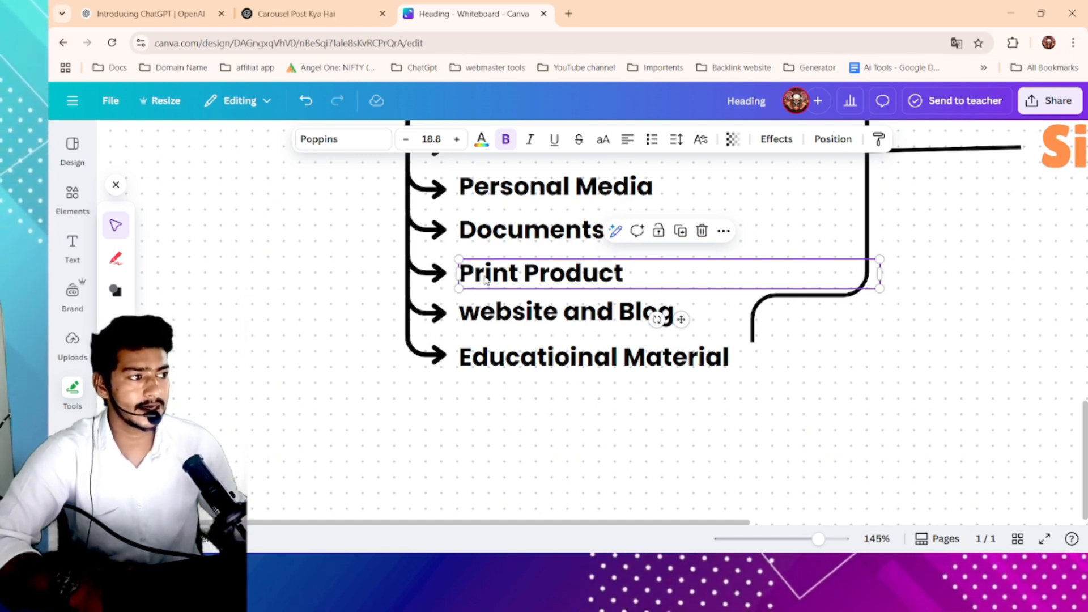
pyautogui.scroll(-1, 485, 281)
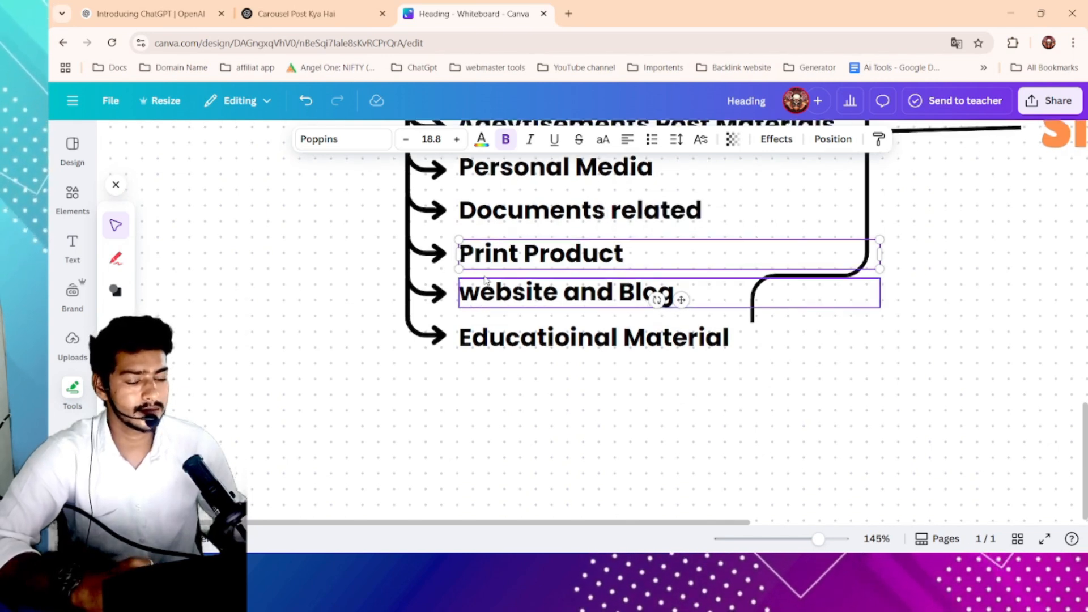
pyautogui.click(480, 262)
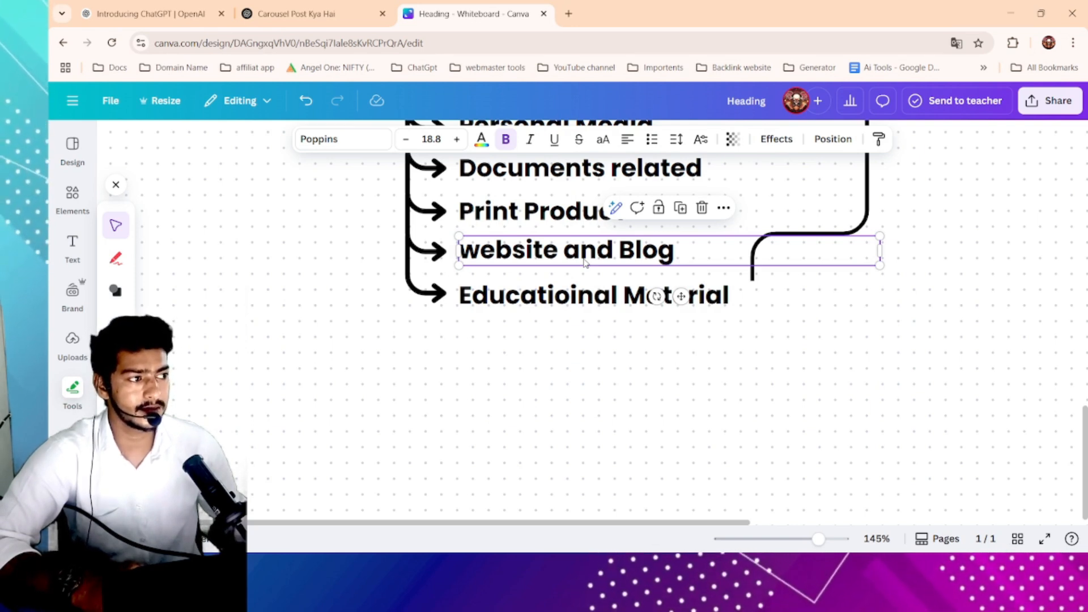
pyautogui.scroll(-2, 585, 262)
pyautogui.click(559, 244)
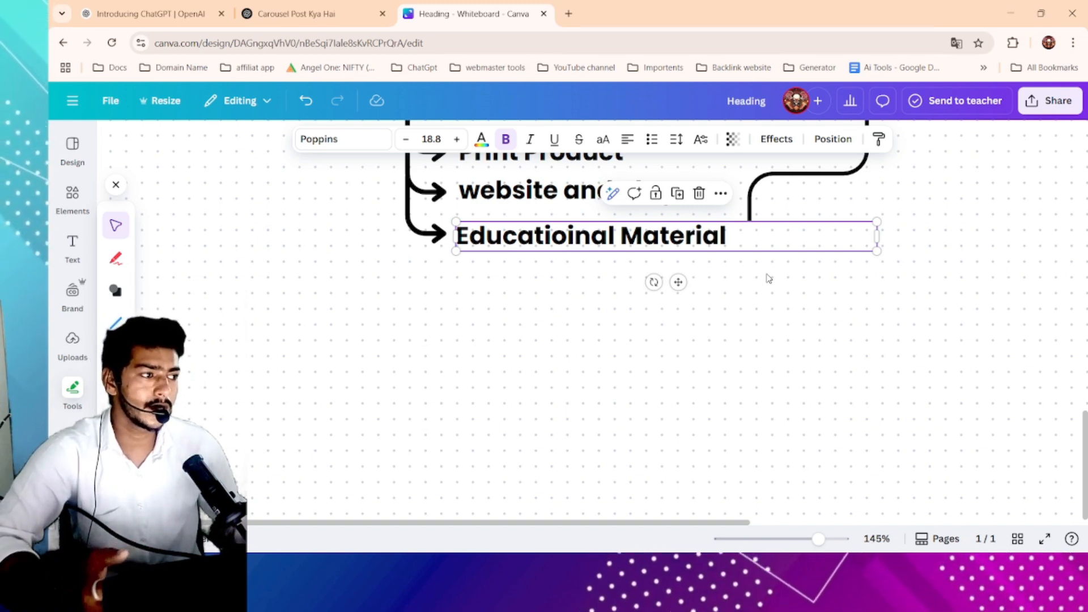
pyautogui.moveTo(758, 243)
pyautogui.mouseDown()
pyautogui.moveTo(750, 233)
pyautogui.moveTo(772, 241)
pyautogui.mouseUp()
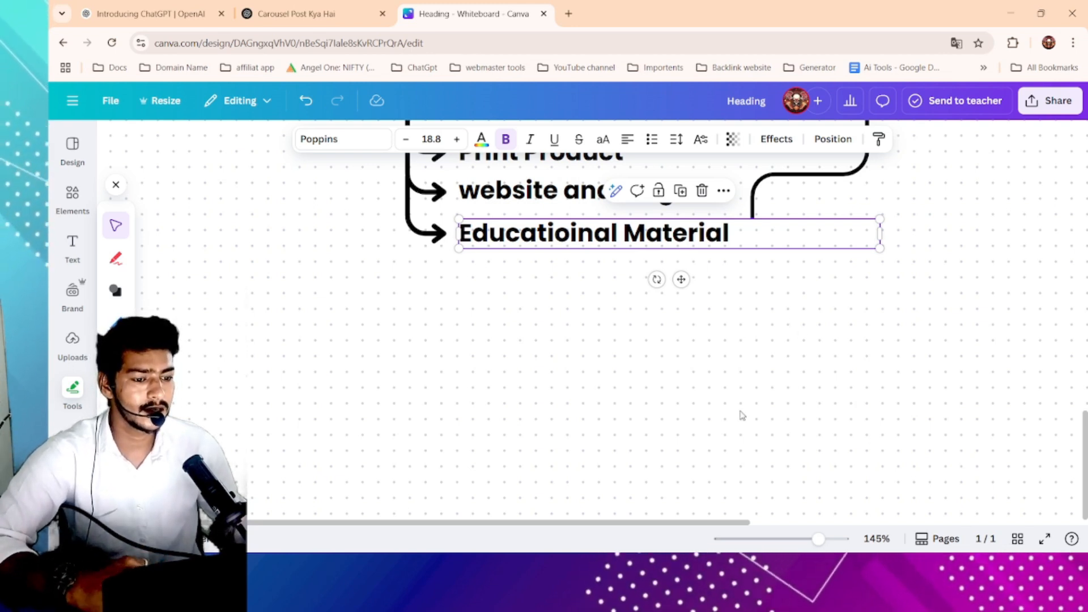
pyautogui.scroll(-10, 459, 190)
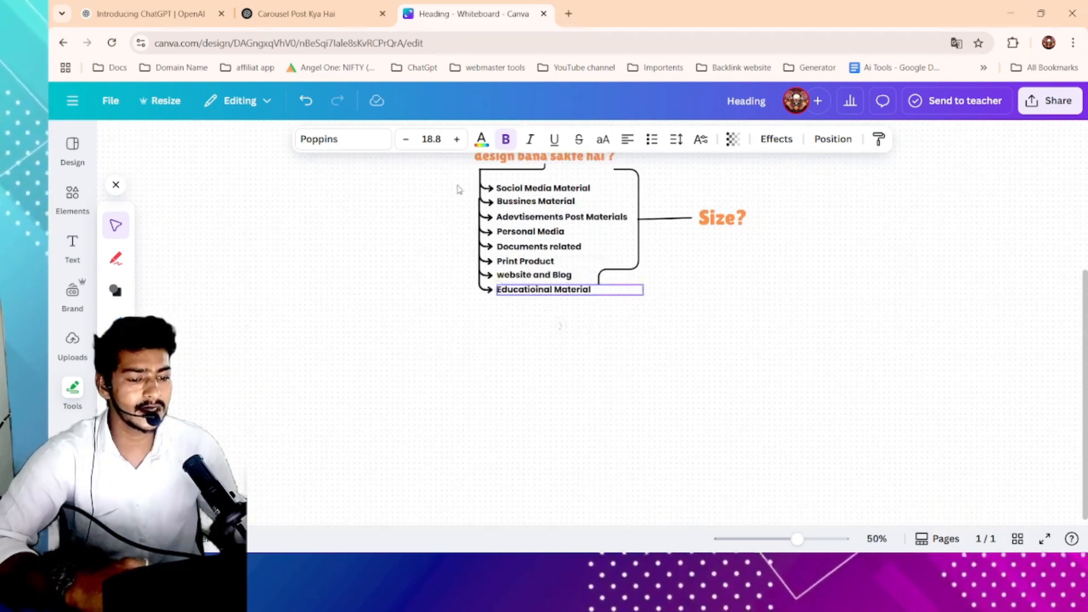
# - Zoom out and pan around the whiteboard to view the whole Canva mind map
pyautogui.moveTo(454, 177); pyautogui.dragTo(806, 324)
pyautogui.click(837, 276)
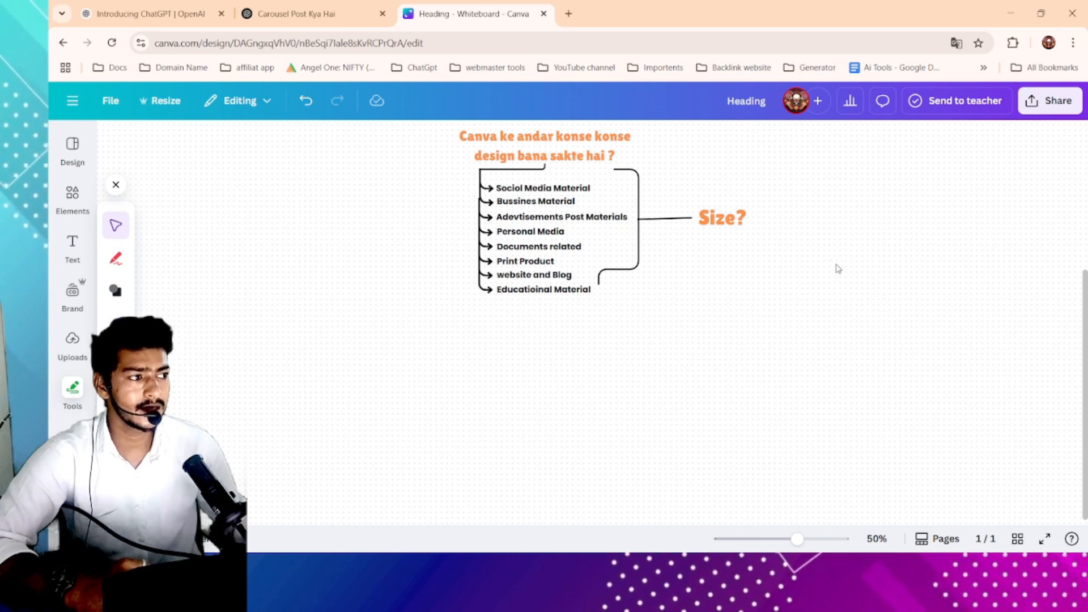
pyautogui.hscroll(2, 844, 266)
pyautogui.scroll(1, 845, 267)
pyautogui.scroll(1, 799, 266)
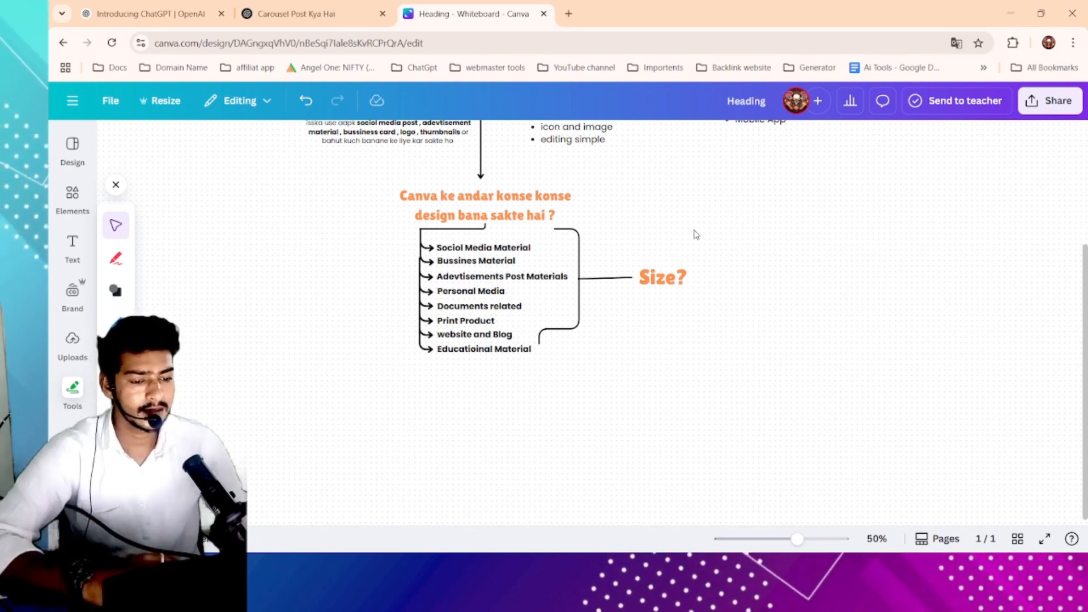
pyautogui.scroll(2, 708, 260)
pyautogui.scroll(-3, 707, 345)
pyautogui.scroll(5, 707, 348)
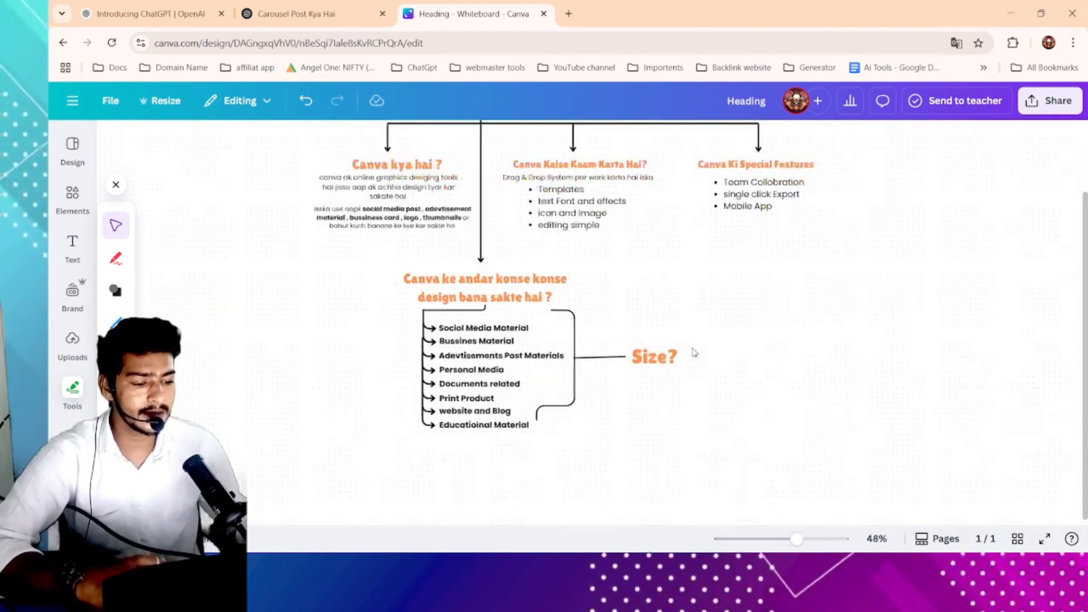
pyautogui.scroll(2, 706, 358)
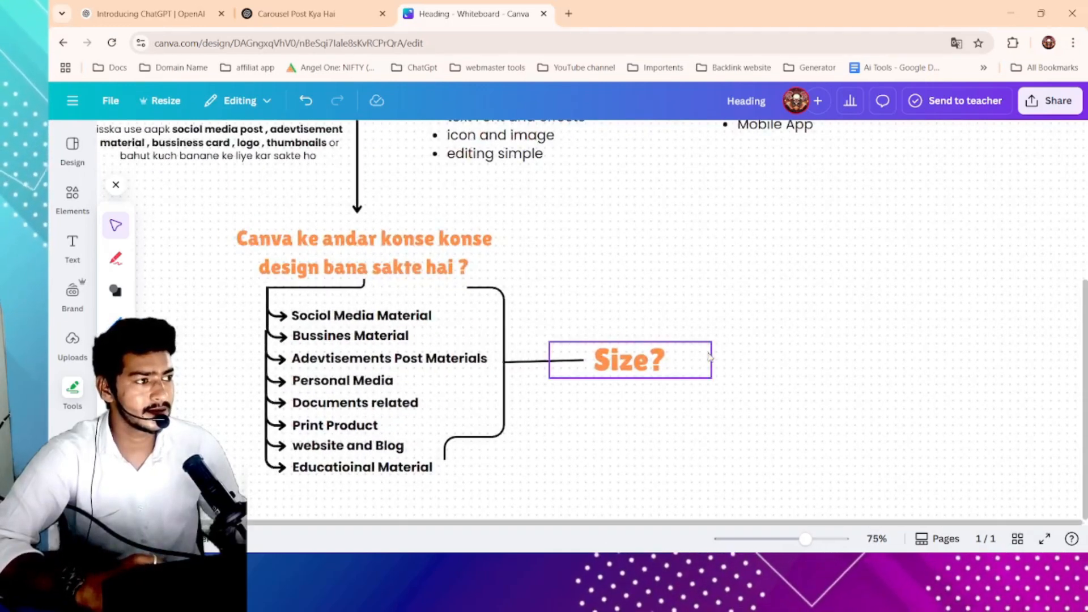
pyautogui.hscroll(-4, 709, 356)
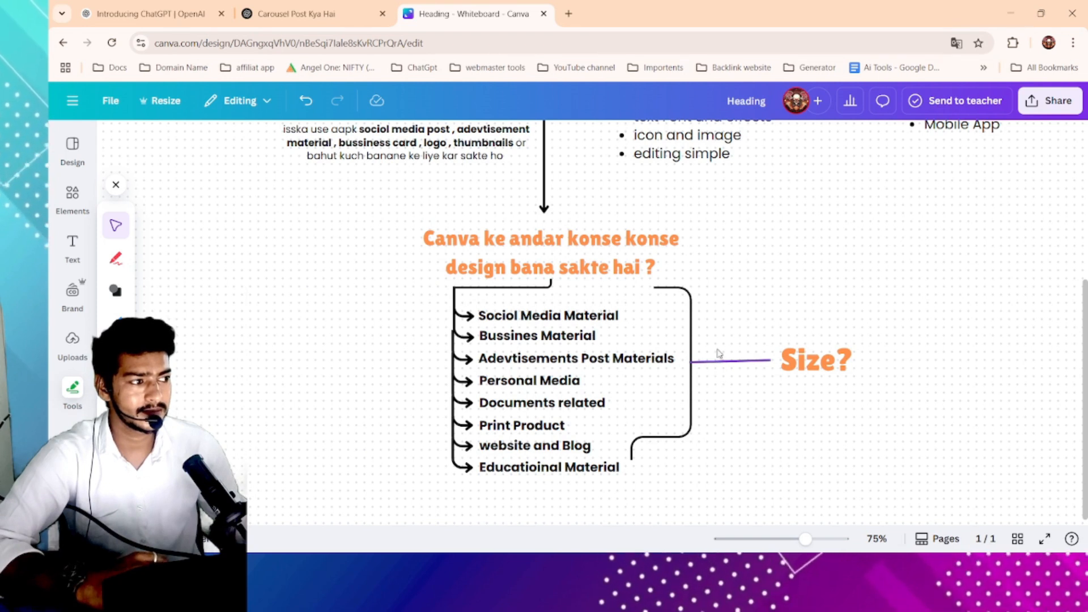
pyautogui.hscroll(-1, 792, 331)
pyautogui.scroll(-1, 792, 331)
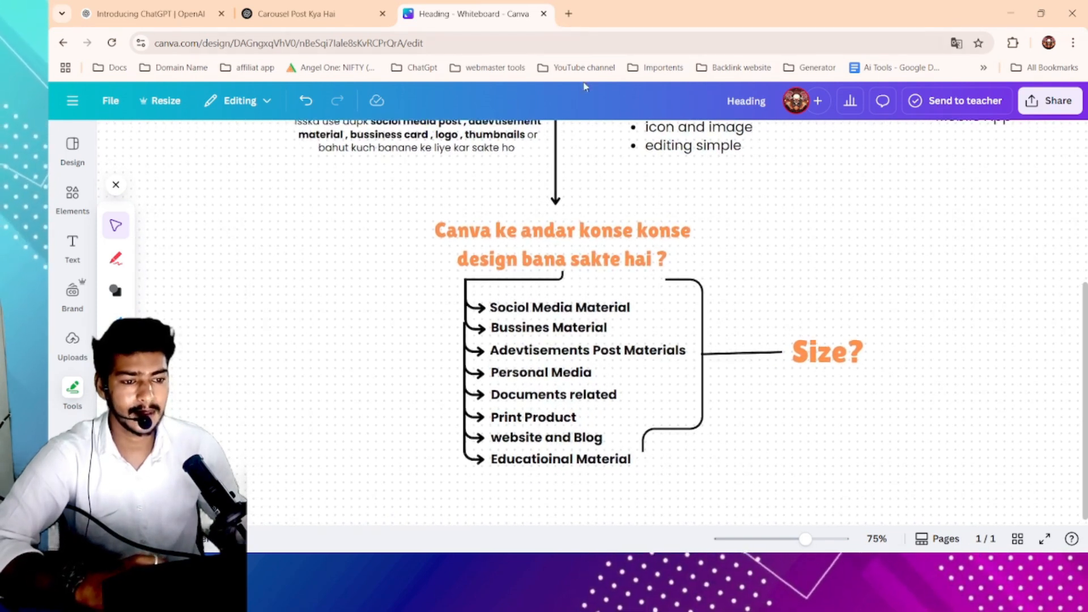
pyautogui.scroll(-2, 515, 192)
pyautogui.scroll(2, 567, 244)
pyautogui.scroll(-2, 688, 284)
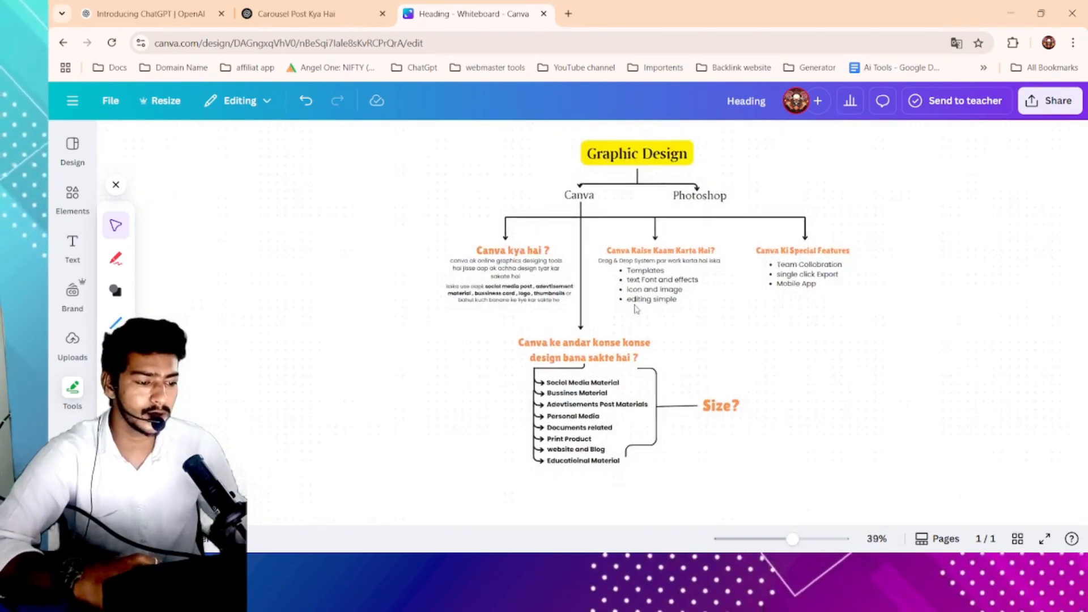
# - Marquee-select all elements of the mind map, then deselect them
pyautogui.moveTo(252, 157); pyautogui.dragTo(974, 499)
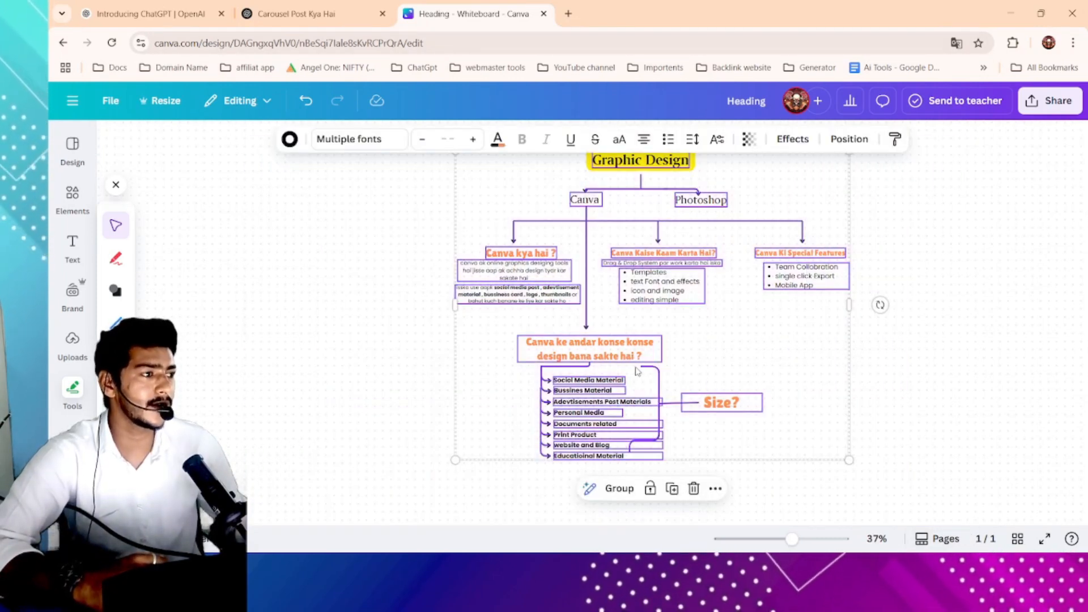
pyautogui.click(393, 240)
pyautogui.scroll(1, 324, 178)
pyautogui.moveTo(325, 177); pyautogui.dragTo(969, 494)
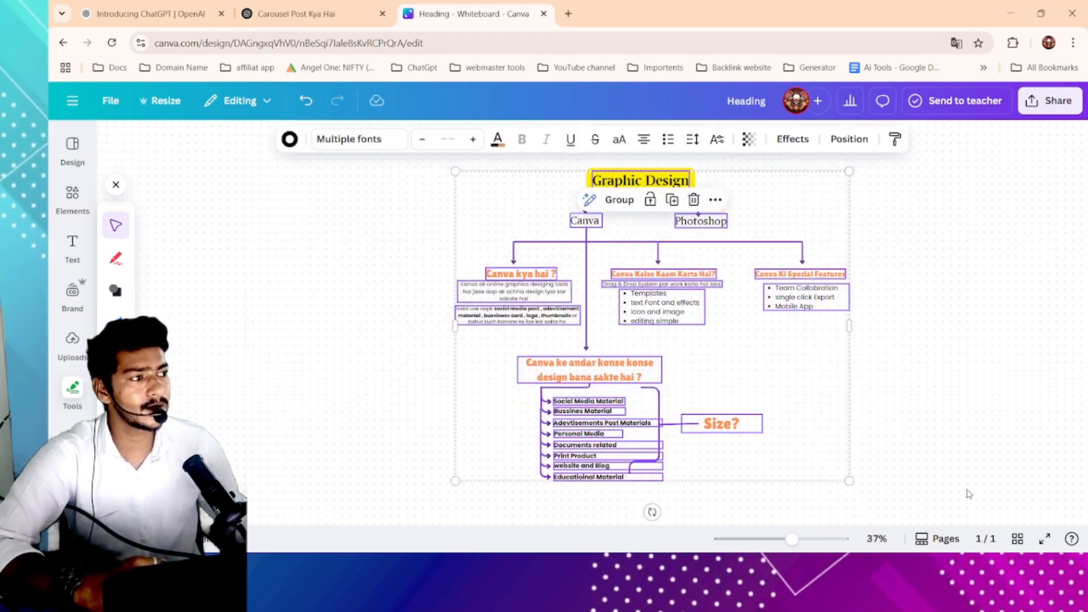
pyautogui.click(351, 232)
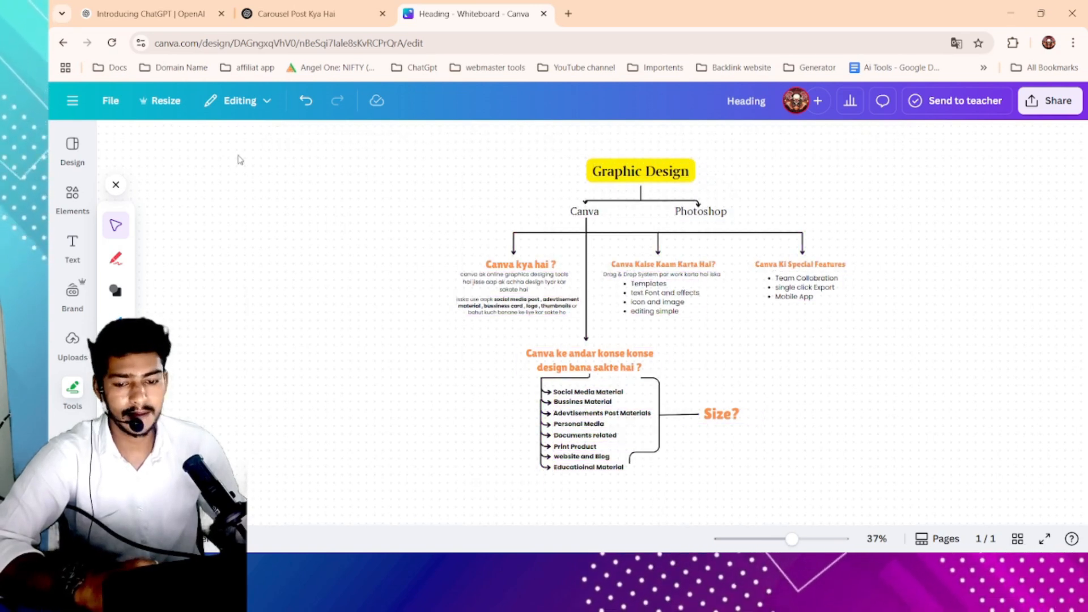
pyautogui.scroll(2, 238, 161)
# - Open a new browser tab and search Google for canva
pyautogui.click(568, 13)
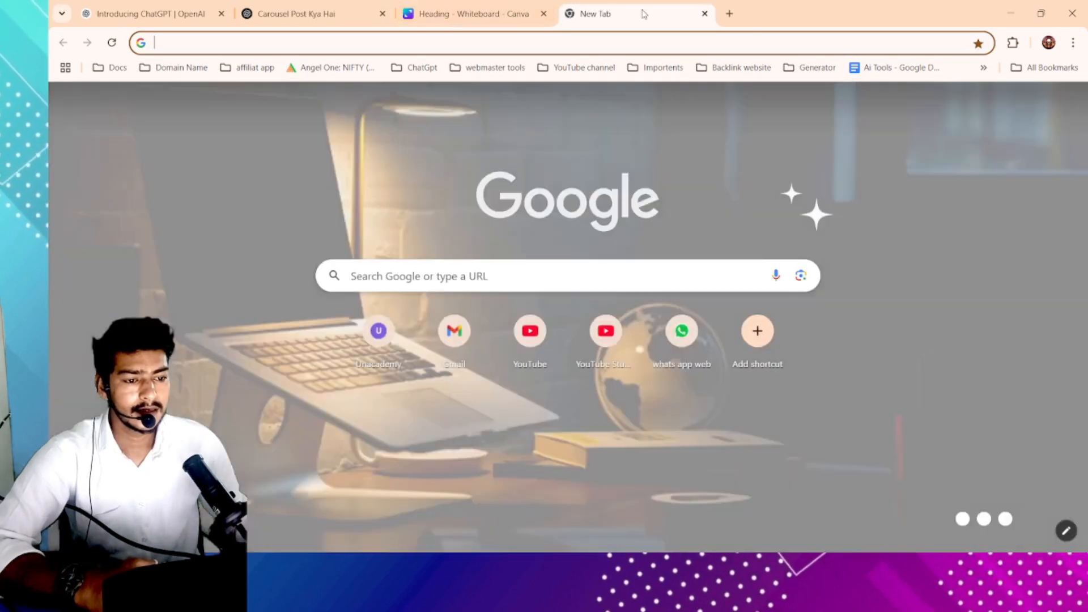
pyautogui.click(621, 40)
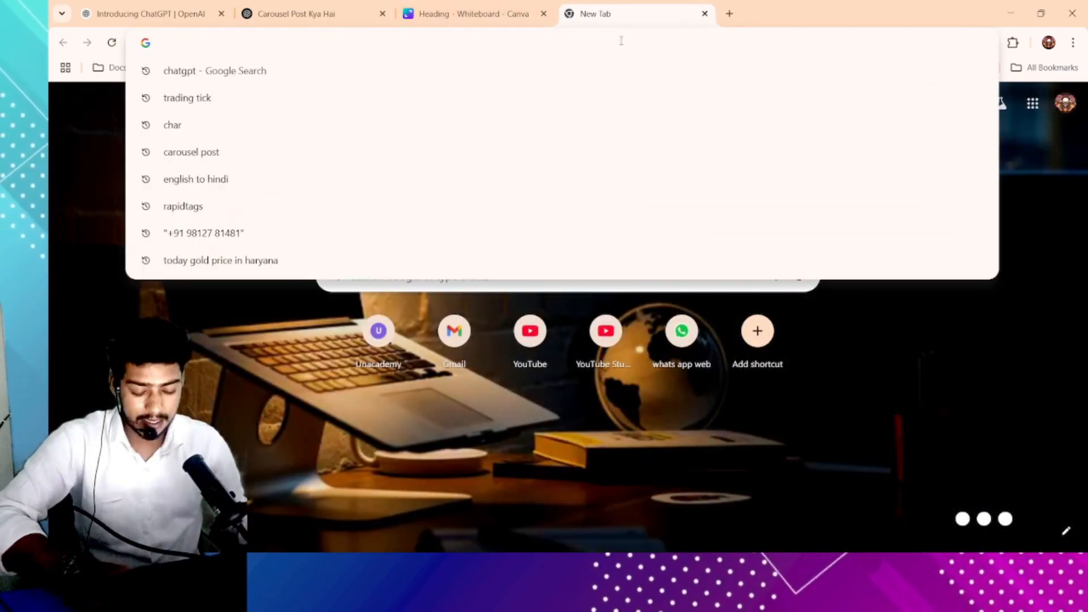
pyautogui.write('vabva')
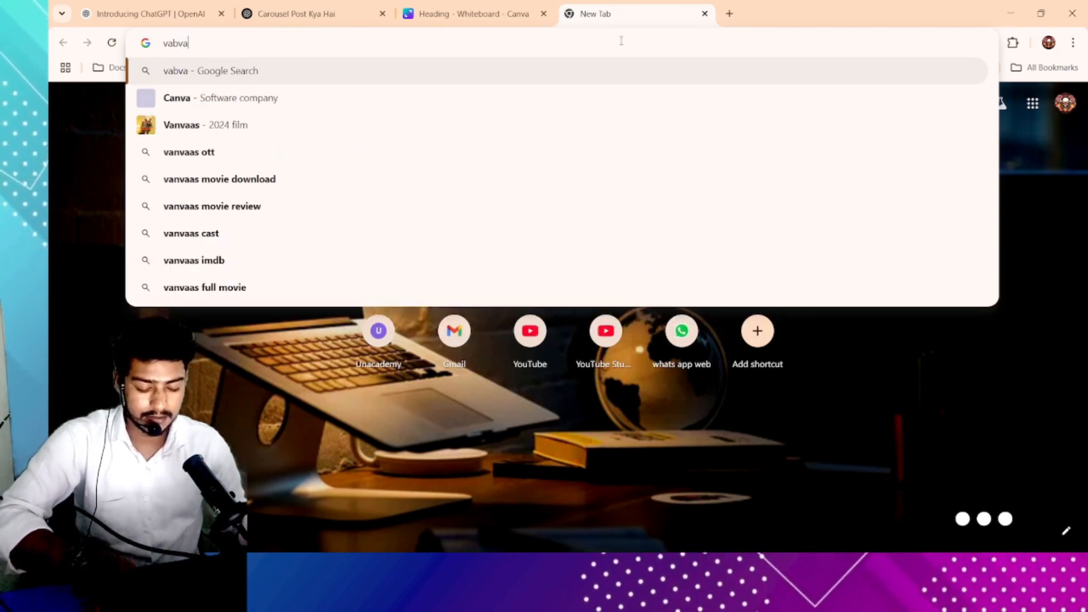
pyautogui.press('Return')
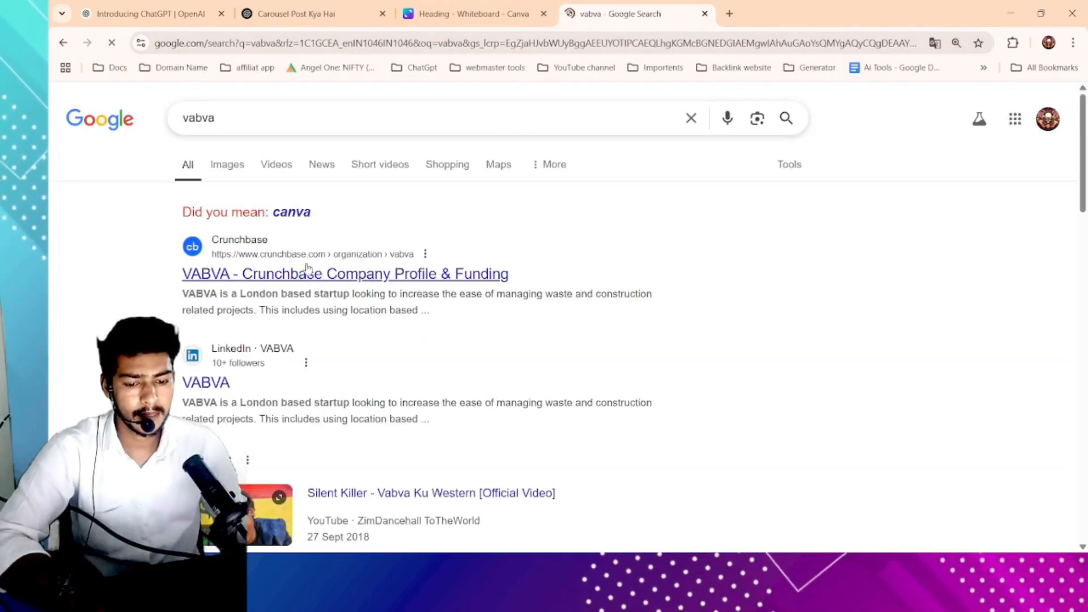
pyautogui.click(291, 214)
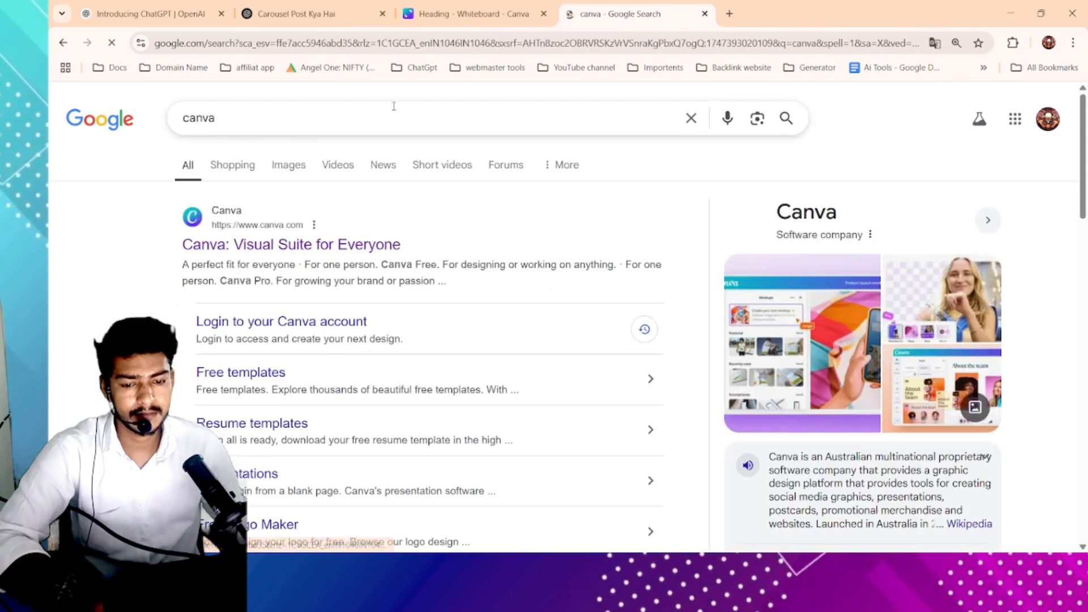
# - Open the Canva website from the search results
pyautogui.scroll(5, 274, 228)
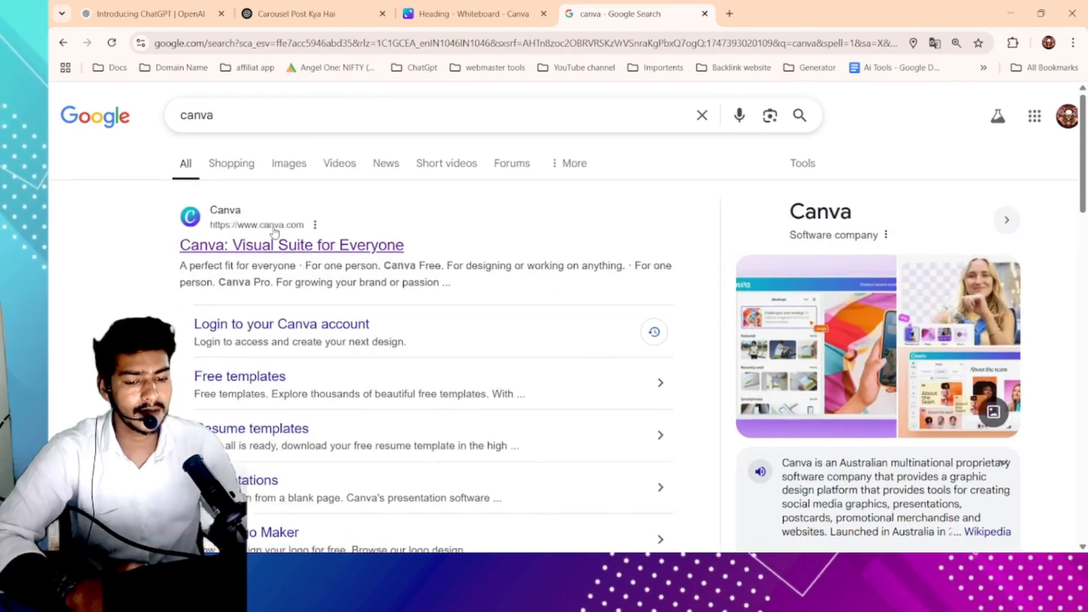
pyautogui.scroll(2, 284, 233)
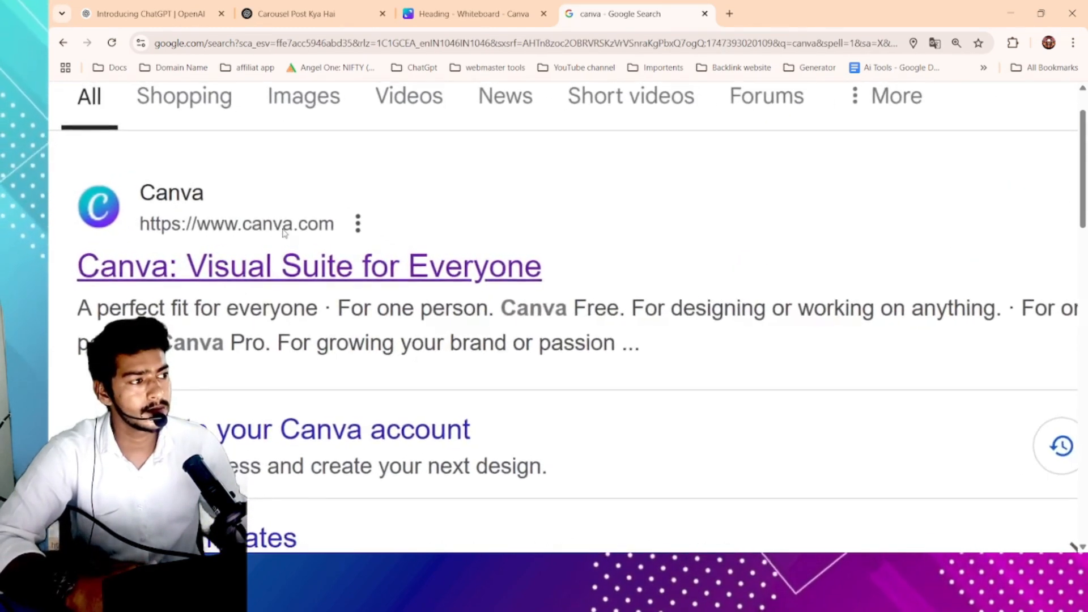
pyautogui.click(333, 260)
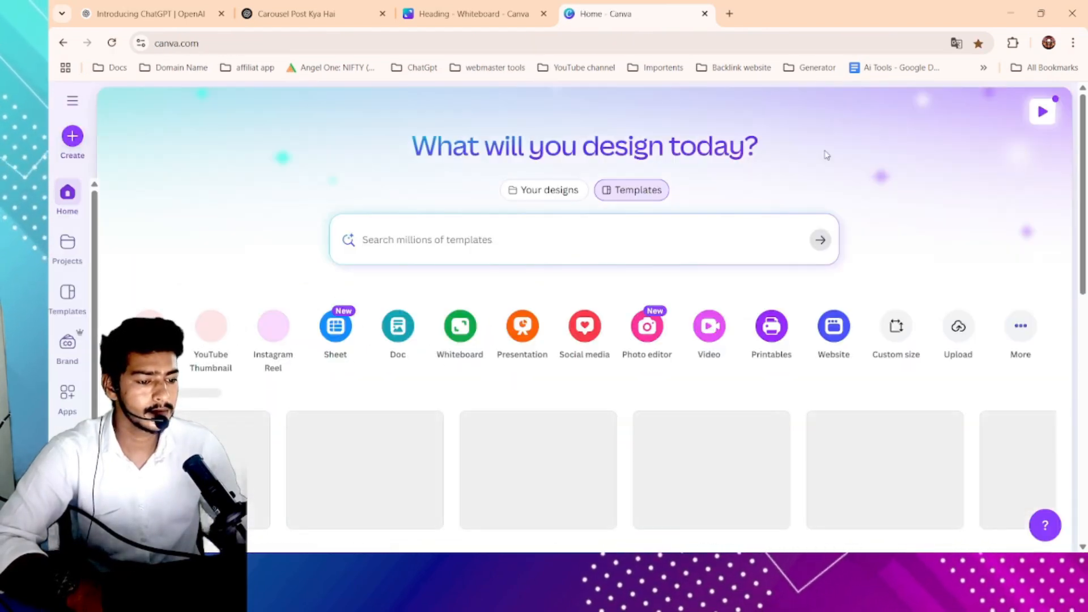
# - Log out of the current Canva account from the home page's account menu
pyautogui.scroll(-3, 639, 236)
pyautogui.scroll(3, 656, 241)
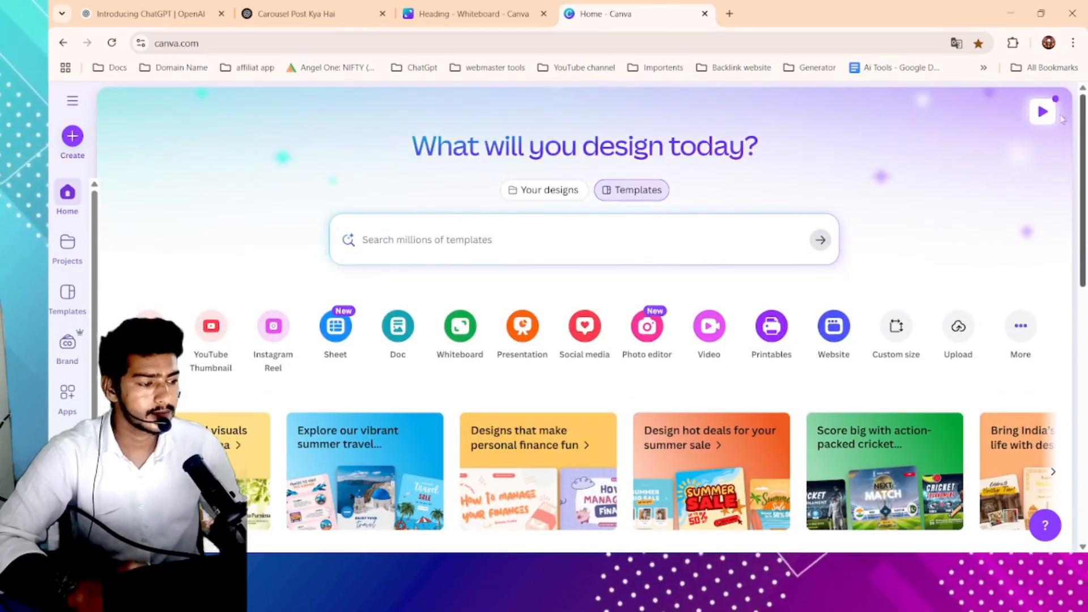
pyautogui.scroll(-1, 637, 235)
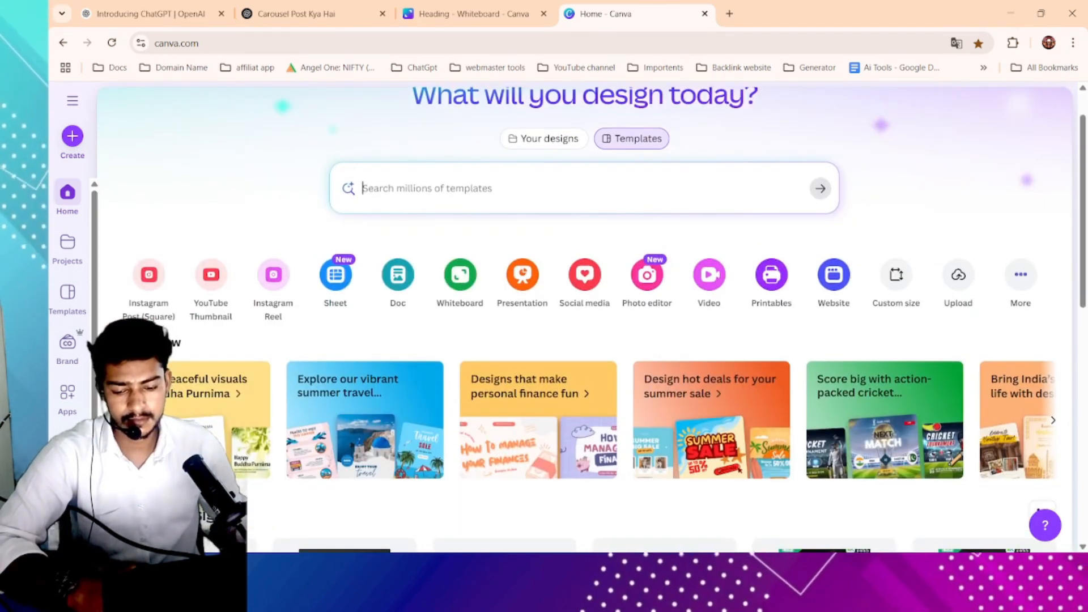
pyautogui.click(72, 529)
pyautogui.click(170, 529)
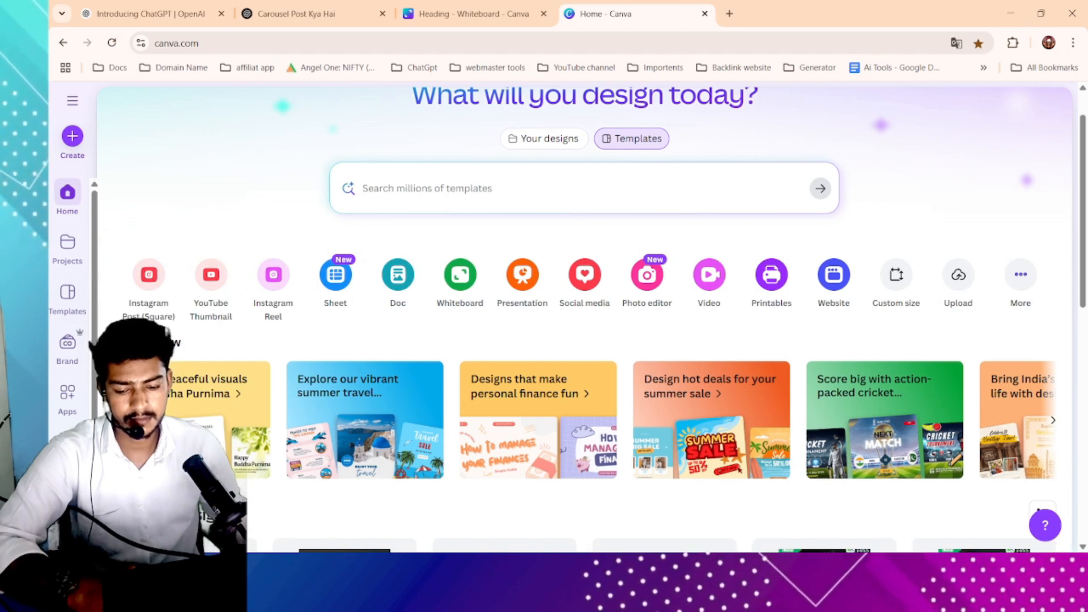
pyautogui.click(72, 529)
pyautogui.click(170, 529)
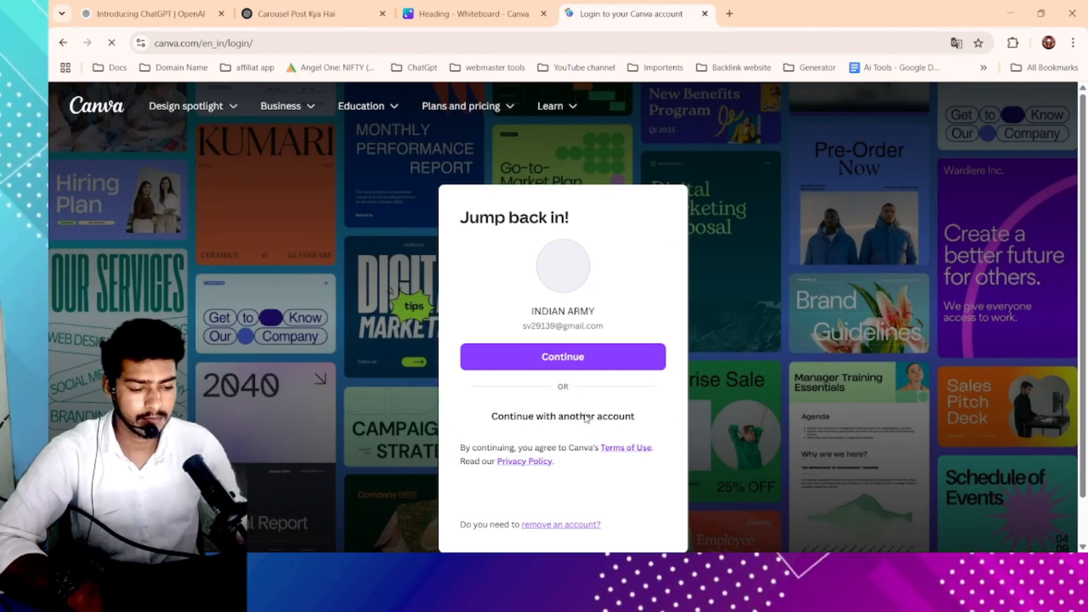
# - Choose to continue with another account via Google and dismiss the one-tap sign-in prompt
pyautogui.click(584, 417)
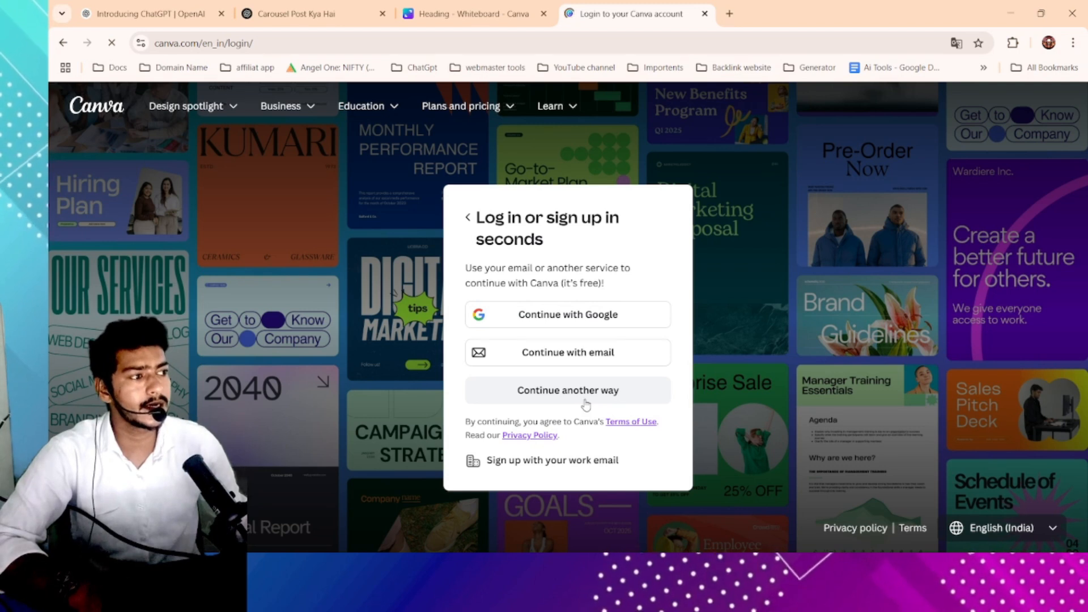
pyautogui.scroll(3, 580, 389)
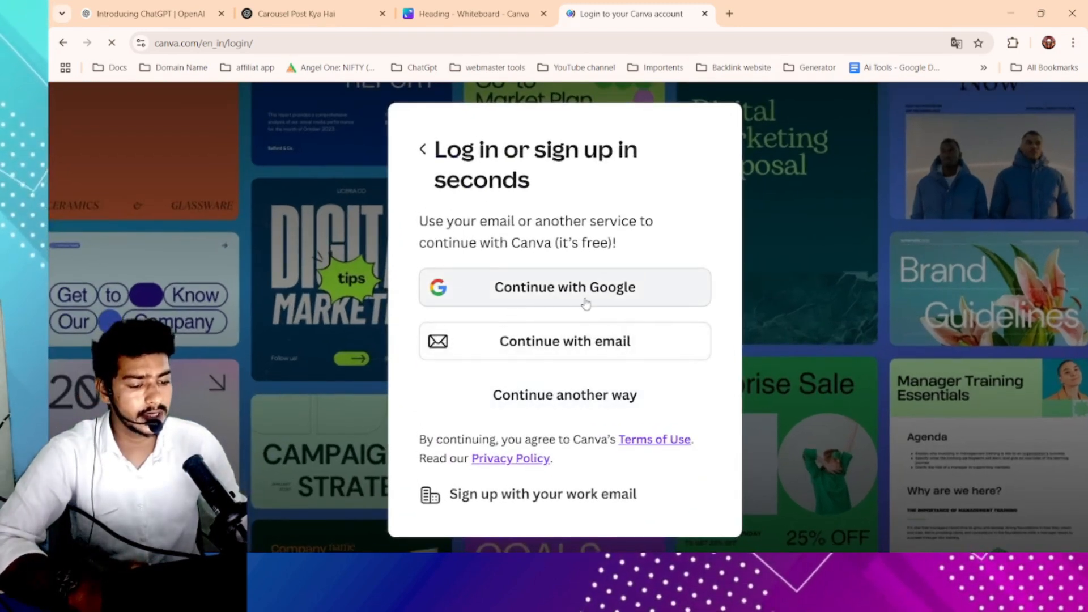
pyautogui.scroll(-1, 581, 357)
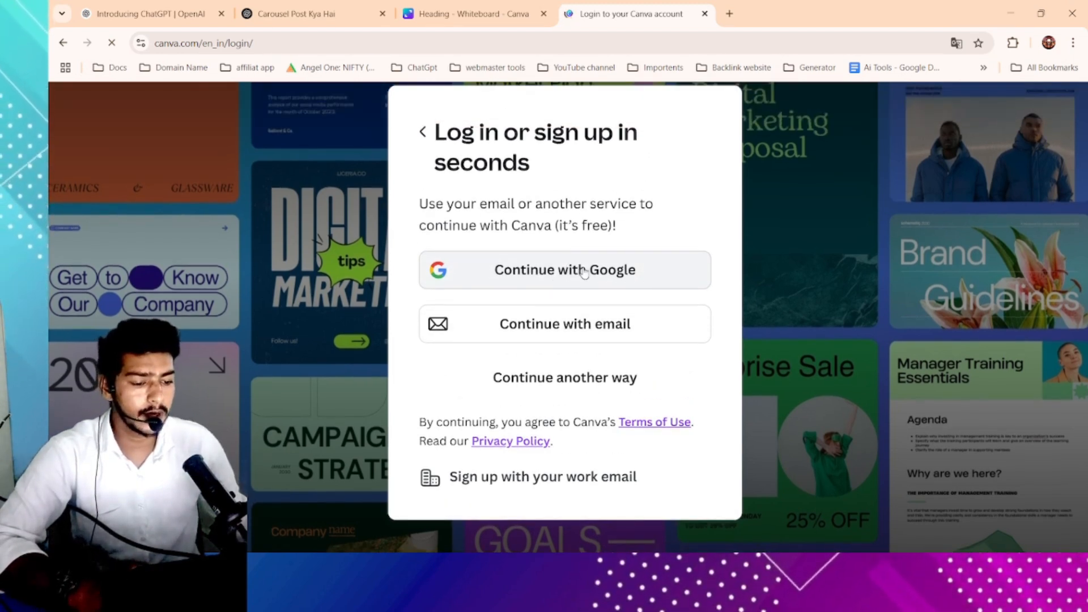
pyautogui.click(584, 273)
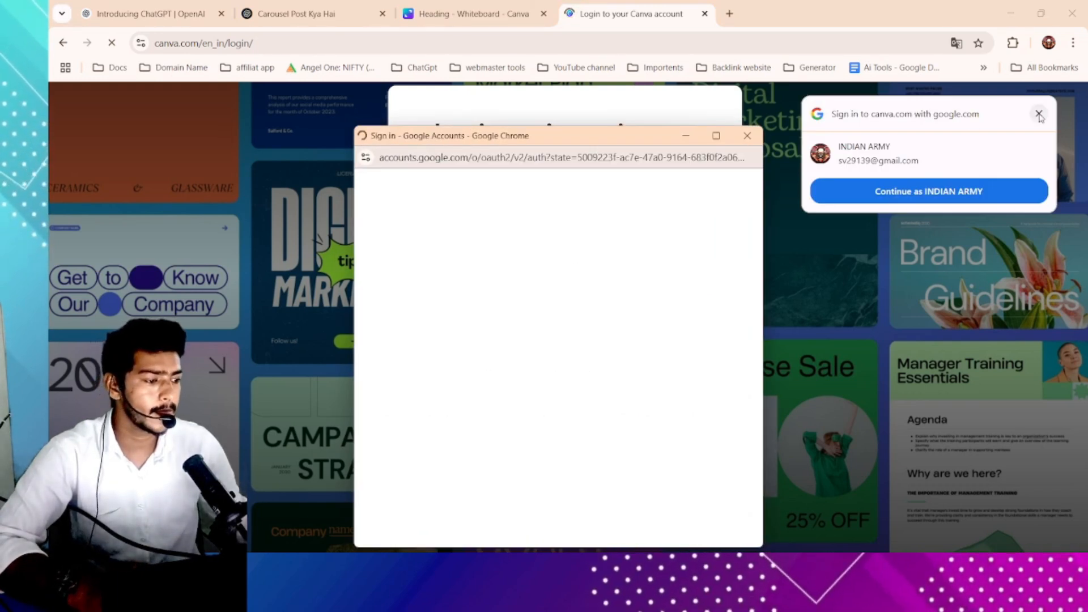
pyautogui.click(1040, 115)
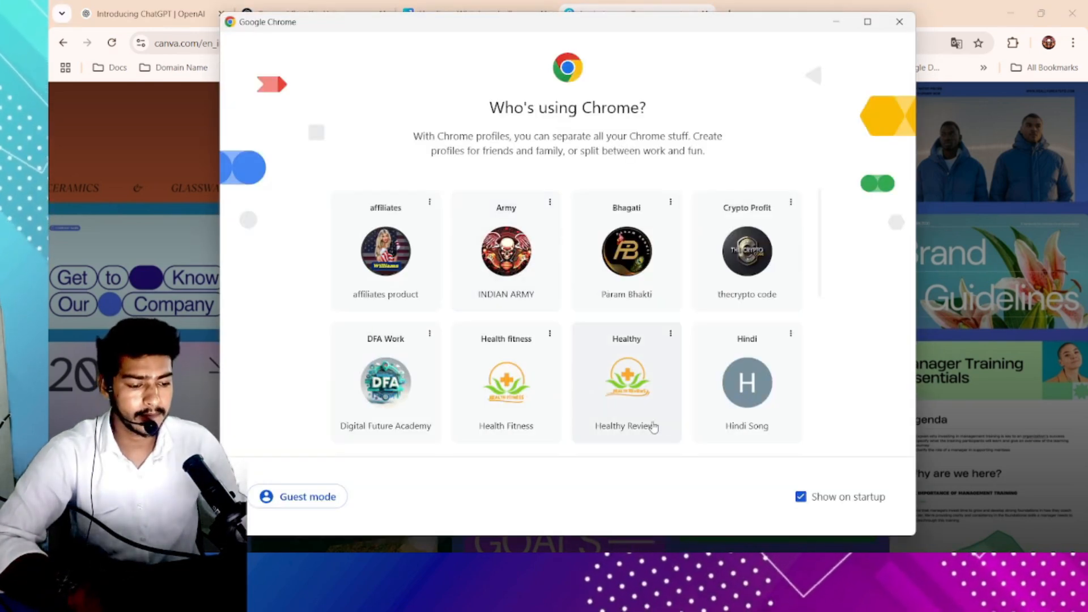
# - Switch to a different Chrome profile from the profile picker
pyautogui.scroll(-2, 632, 395)
pyautogui.scroll(-3, 632, 395)
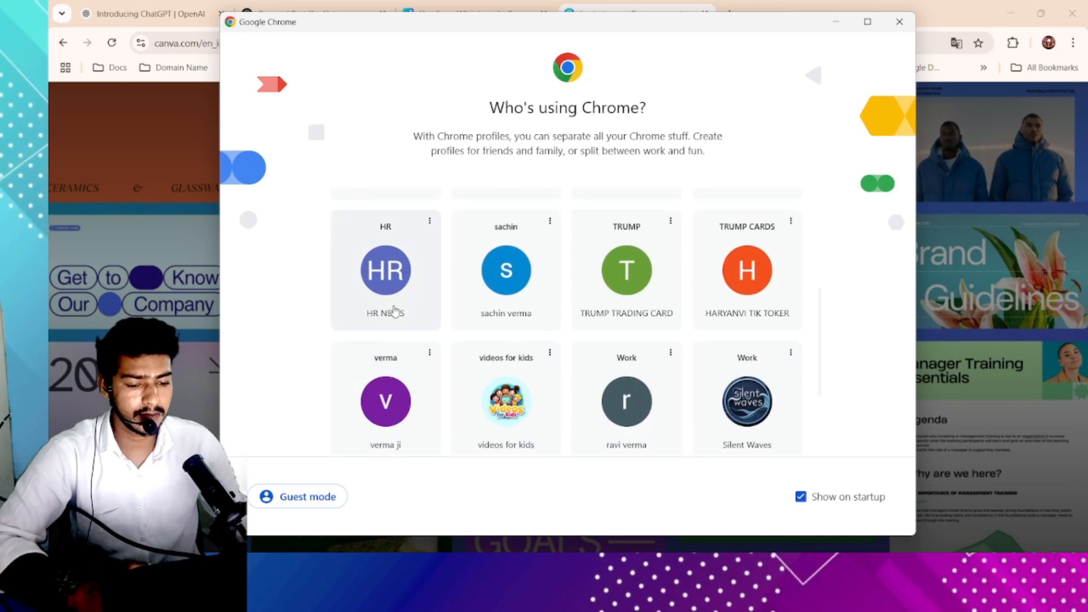
pyautogui.scroll(-2, 388, 379)
pyautogui.click(387, 377)
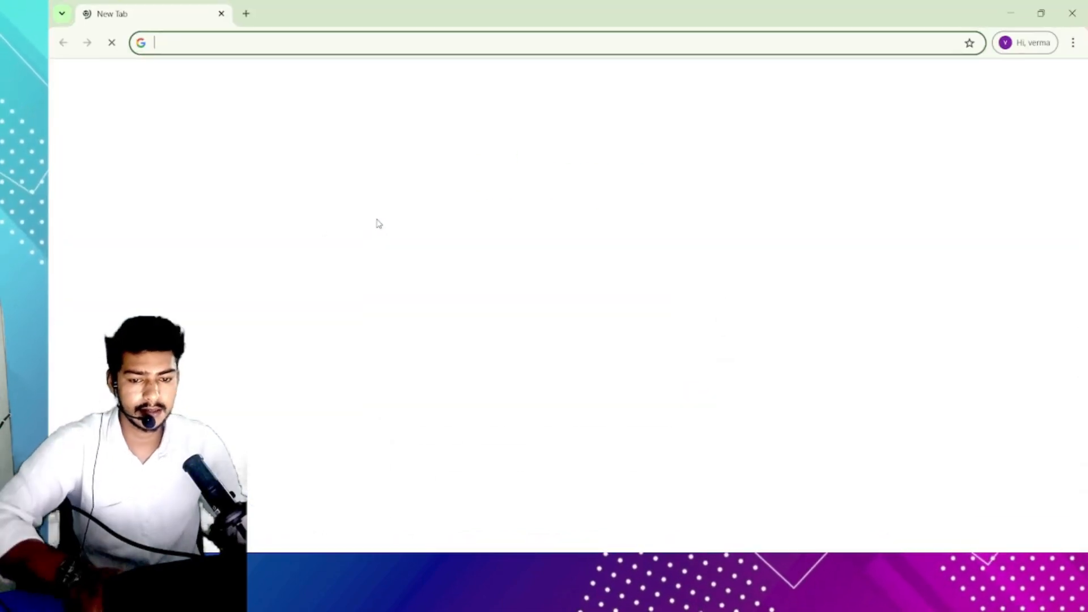
# - Search for canva and open the Canva website from the results
pyautogui.write('canva')
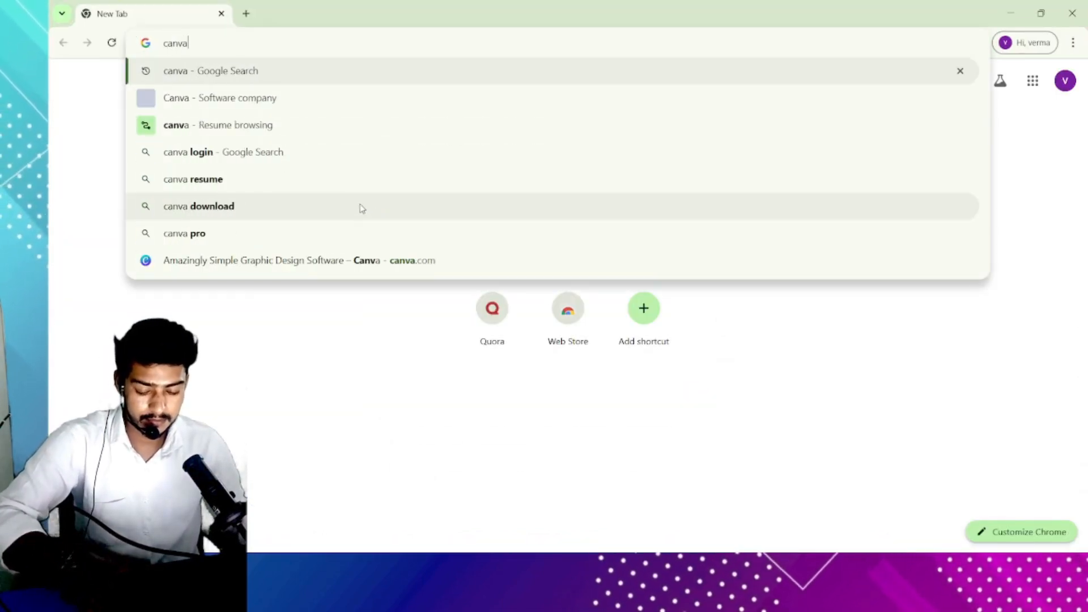
pyautogui.press('Return')
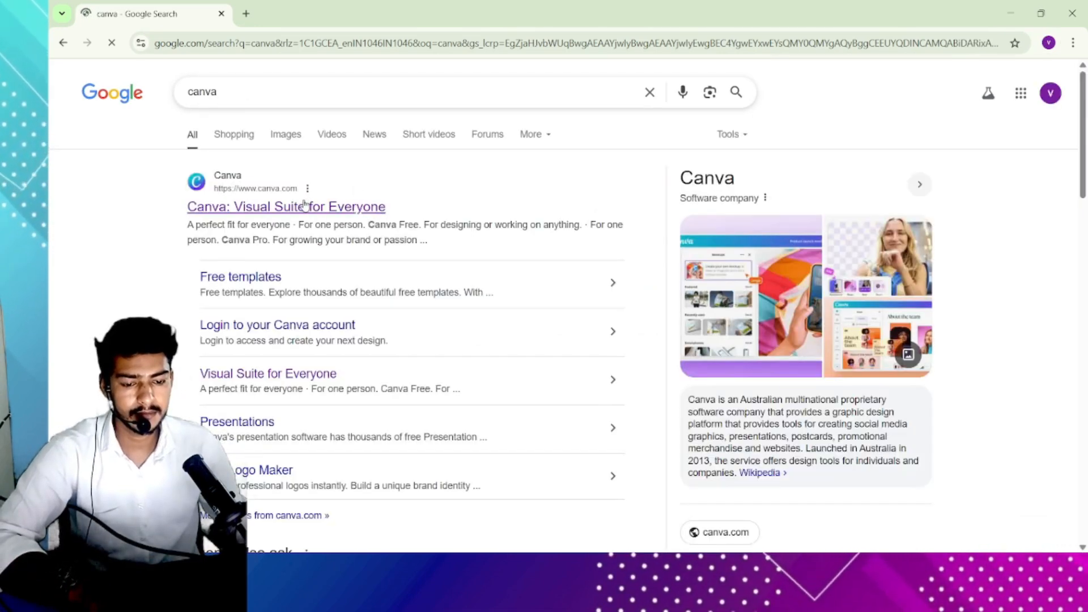
pyautogui.click(304, 205)
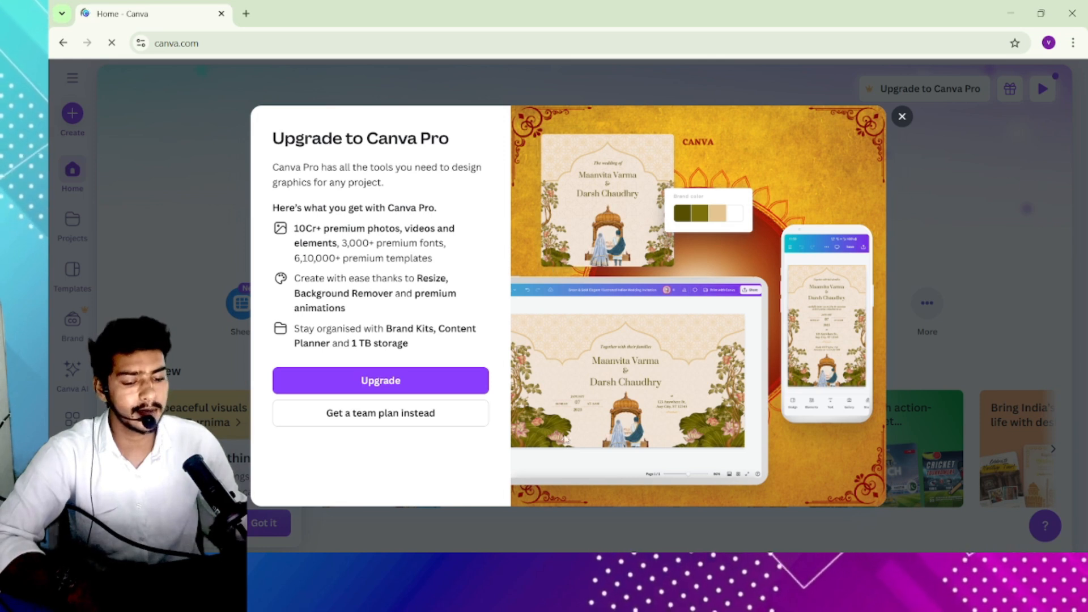
# - Dismiss the Upgrade to Canva Pro offer and scroll through the Canva home page
pyautogui.click(902, 118)
pyautogui.scroll(-5, 522, 278)
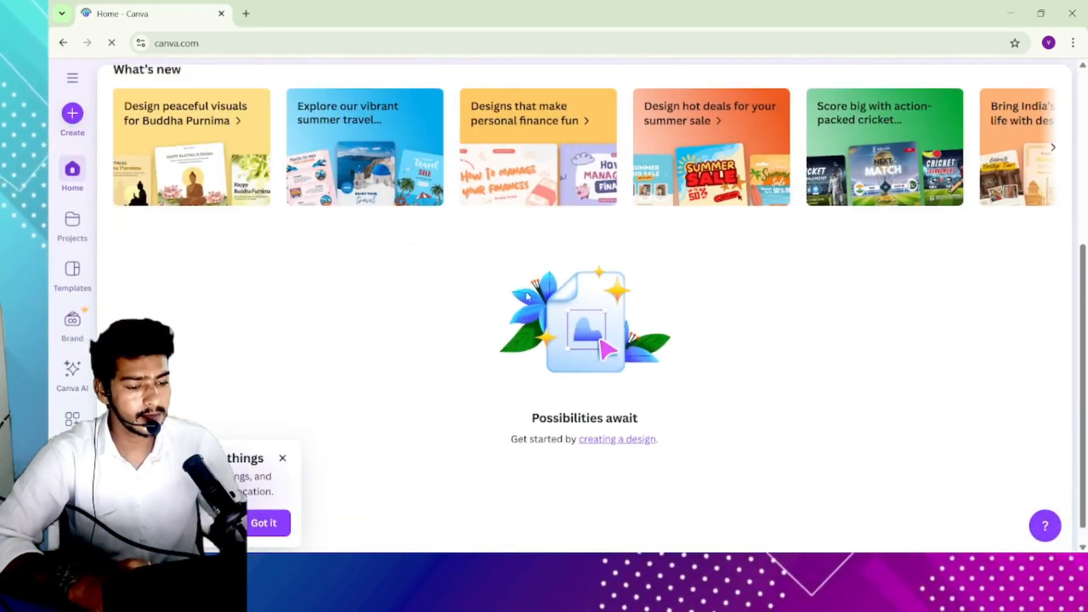
pyautogui.scroll(5, 527, 296)
pyautogui.scroll(-2, 855, 340)
pyautogui.scroll(-3, 837, 333)
pyautogui.scroll(5, 716, 296)
pyautogui.scroll(-5, 332, 212)
pyautogui.scroll(5, 332, 213)
pyautogui.scroll(-1, 335, 207)
pyautogui.scroll(1, 335, 204)
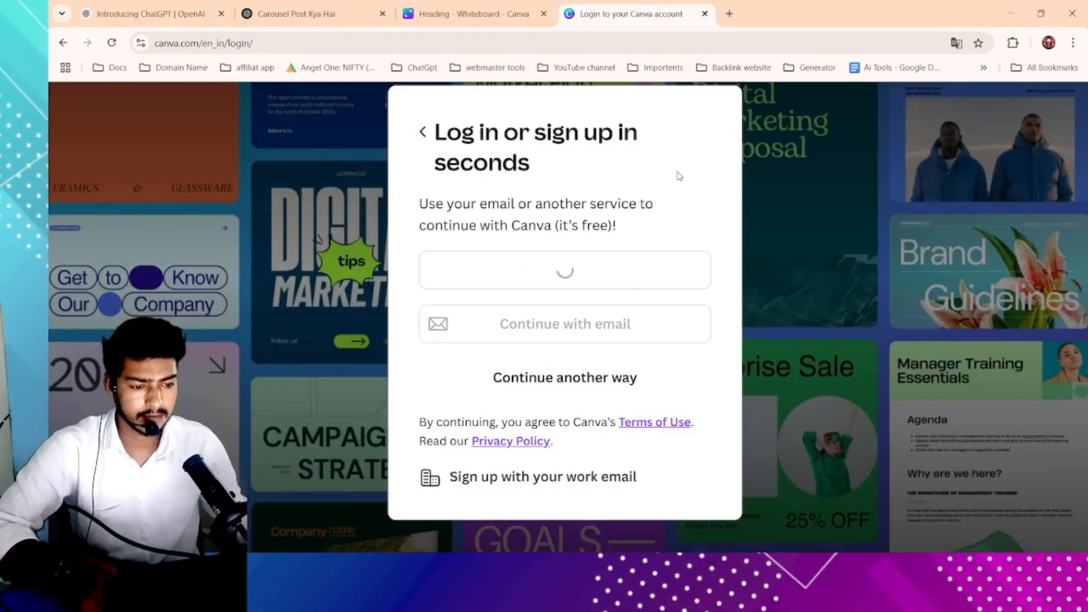
# - Try to continue signing in on the Canva login page with the existing Google account
pyautogui.click(113, 44)
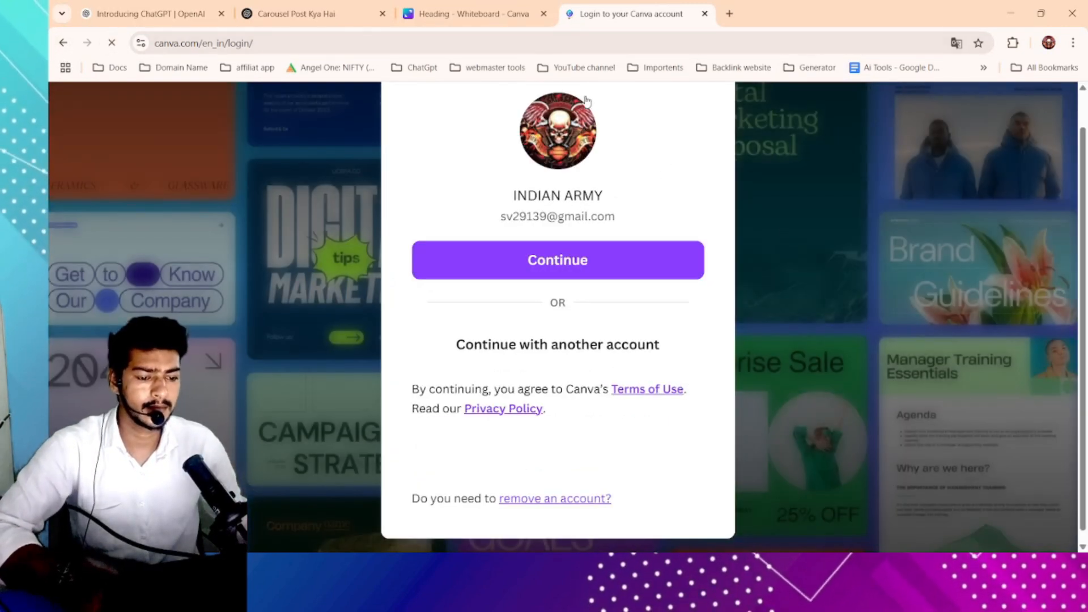
pyautogui.click(602, 258)
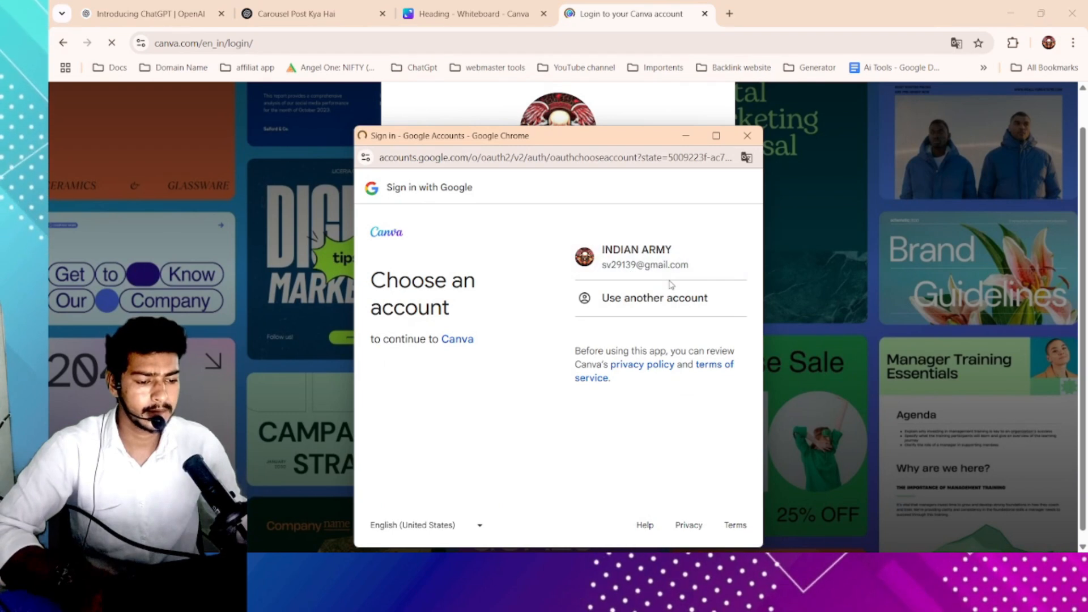
pyautogui.click(652, 273)
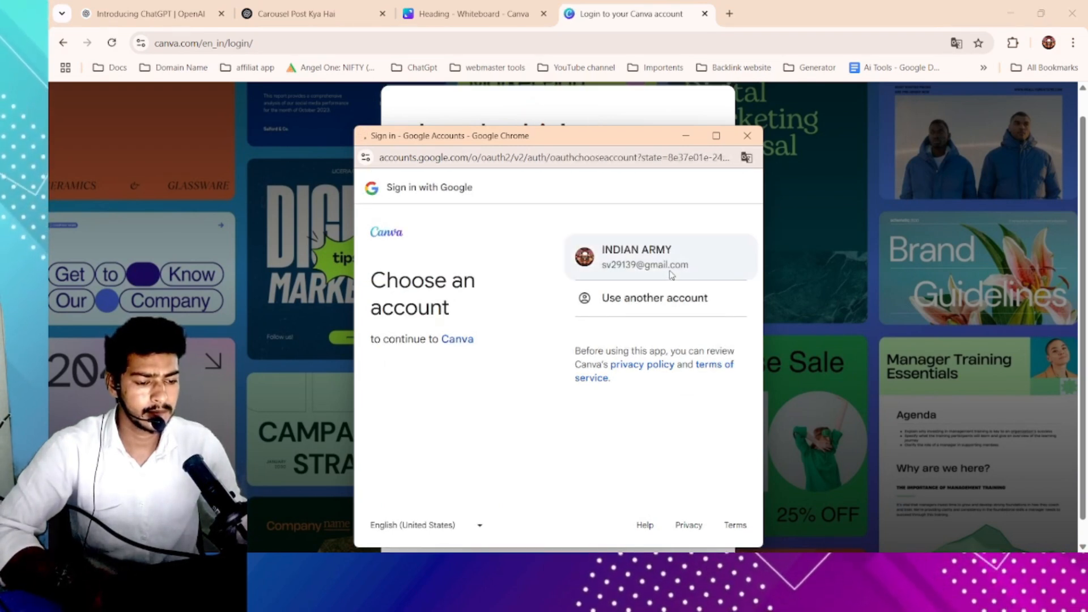
# - Close the Whiteboard design tab and the Canva login tab
pyautogui.click(544, 14)
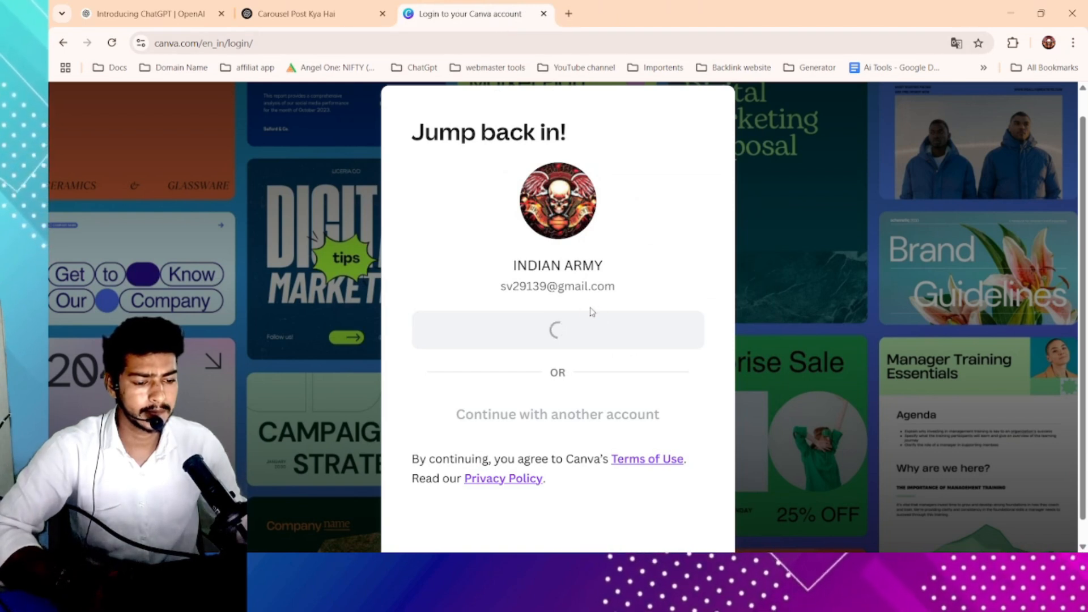
pyautogui.scroll(-3, 591, 310)
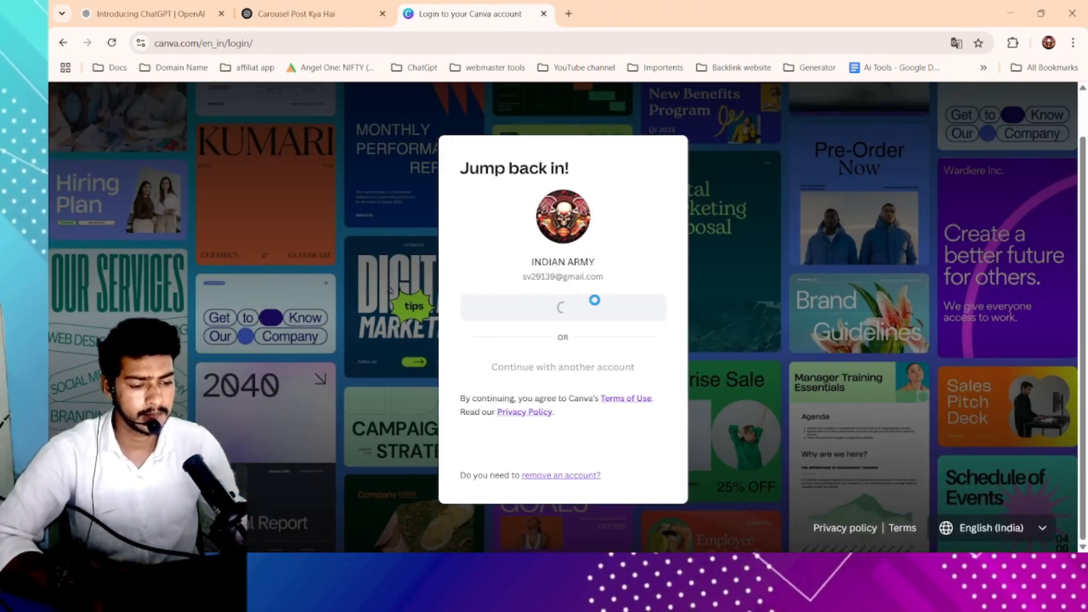
pyautogui.hotkey('alt', 'Tab')
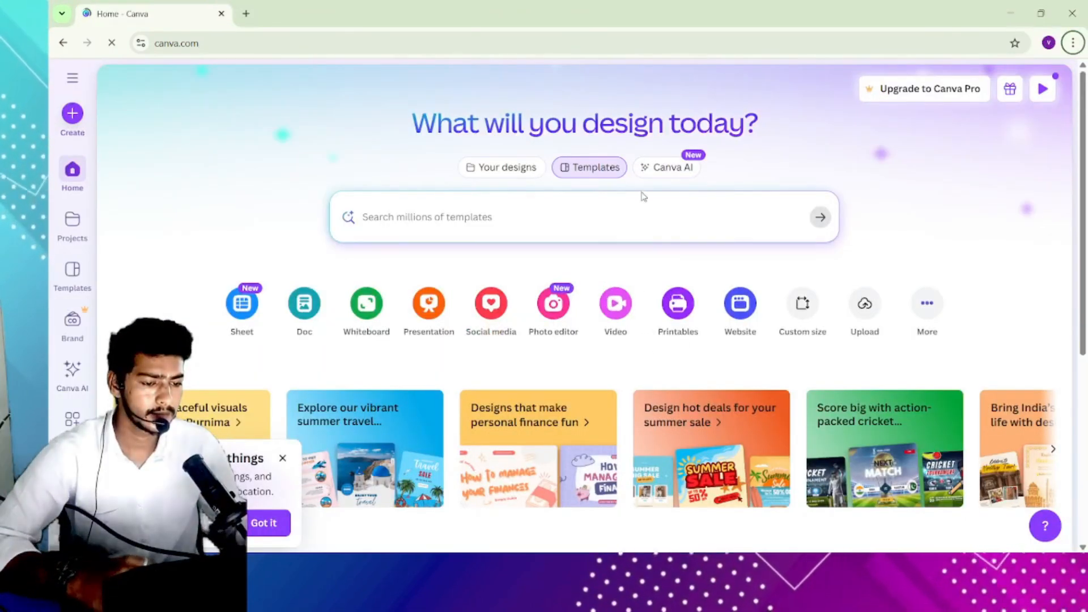
pyautogui.scroll(5, 682, 157)
pyautogui.keyDown('ctrl'); pyautogui.scroll(2, 682, 157); pyautogui.keyUp('ctrl')
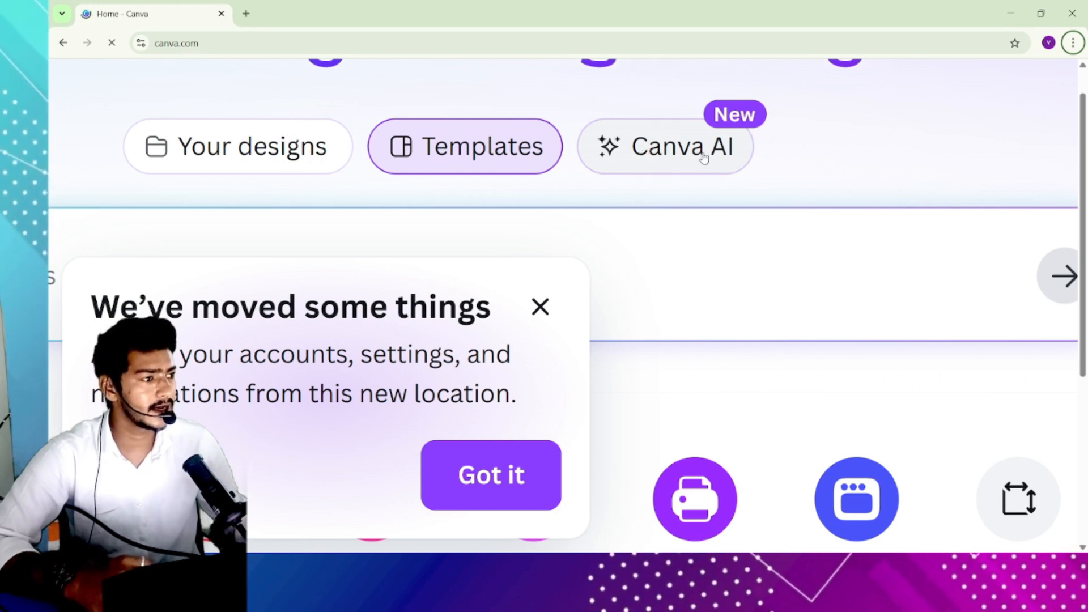
pyautogui.scroll(-8, 651, 253)
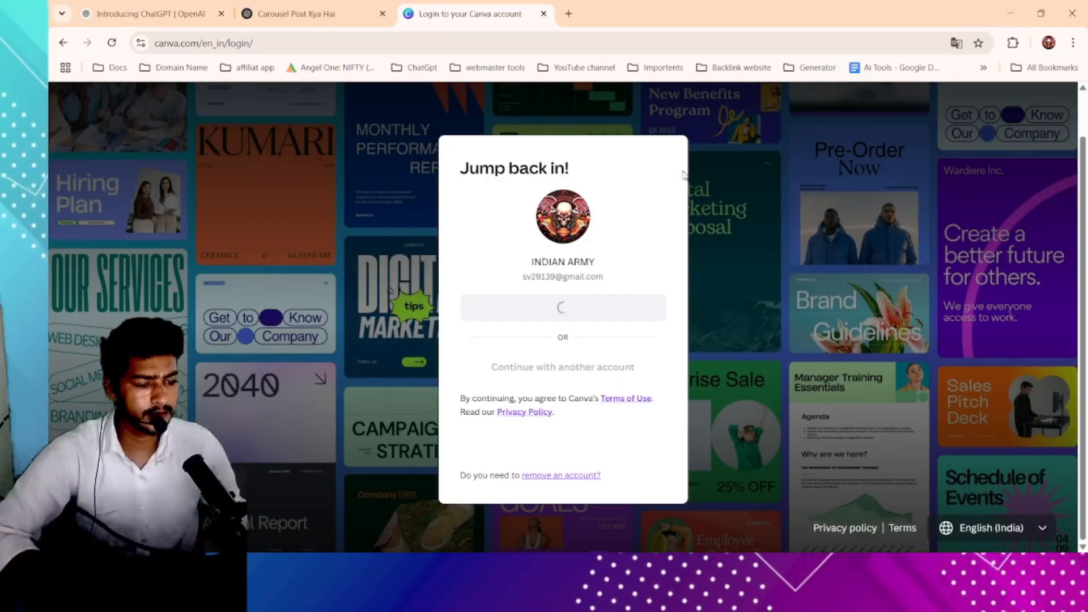
pyautogui.click(544, 14)
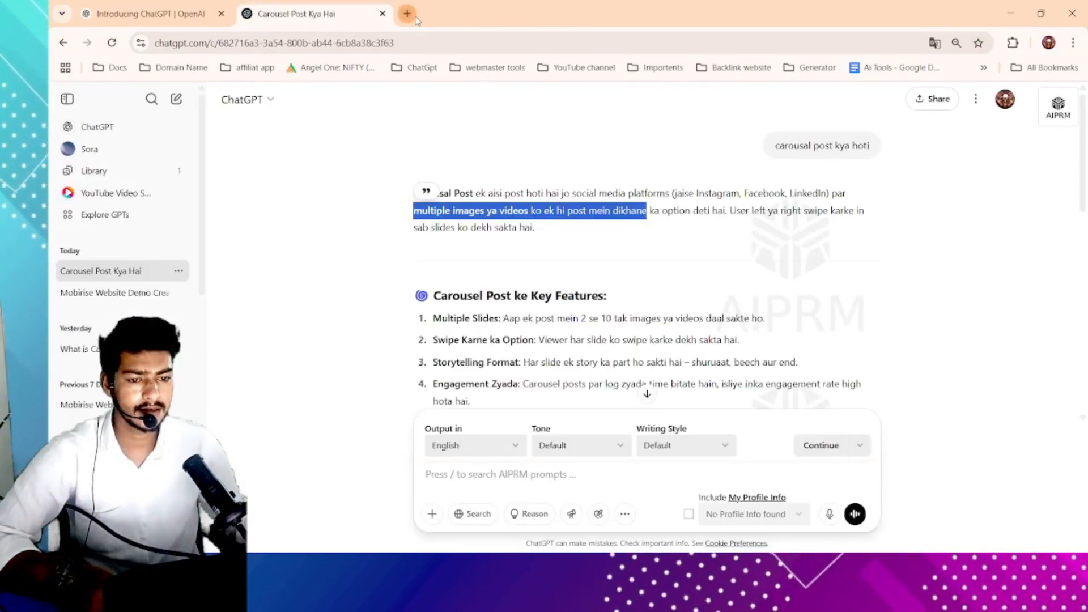
# - Open a new tab and go to the Canva website by searching for Canva
pyautogui.hotkey('ctrl', 't')
pyautogui.click(447, 39)
pyautogui.press('capslock')
pyautogui.write('c')
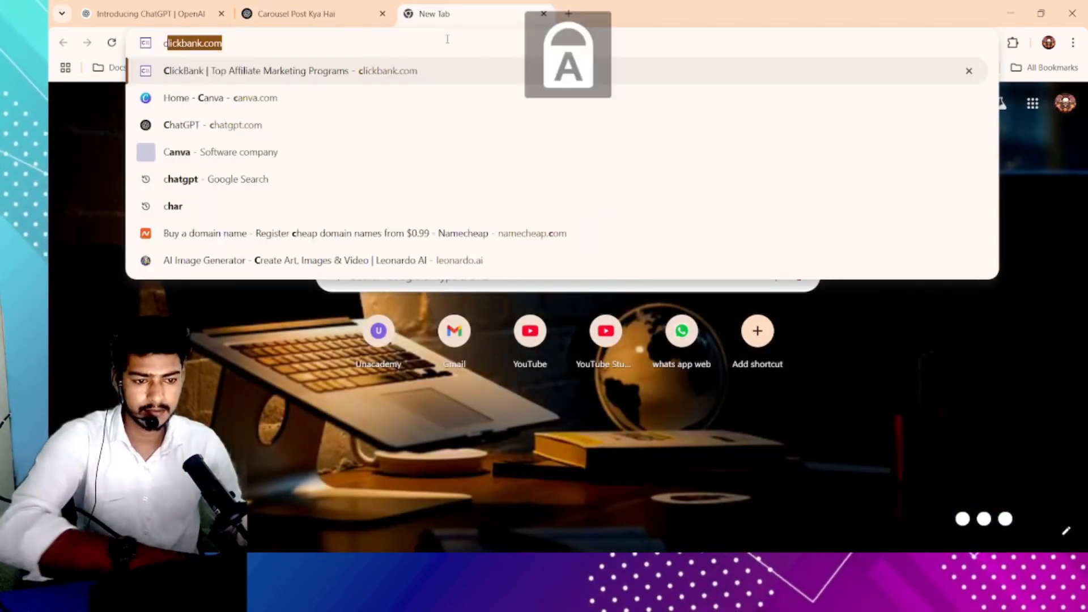
pyautogui.press('BackSpace')
pyautogui.press('BackSpace')
pyautogui.press('capslock')
pyautogui.write('c')
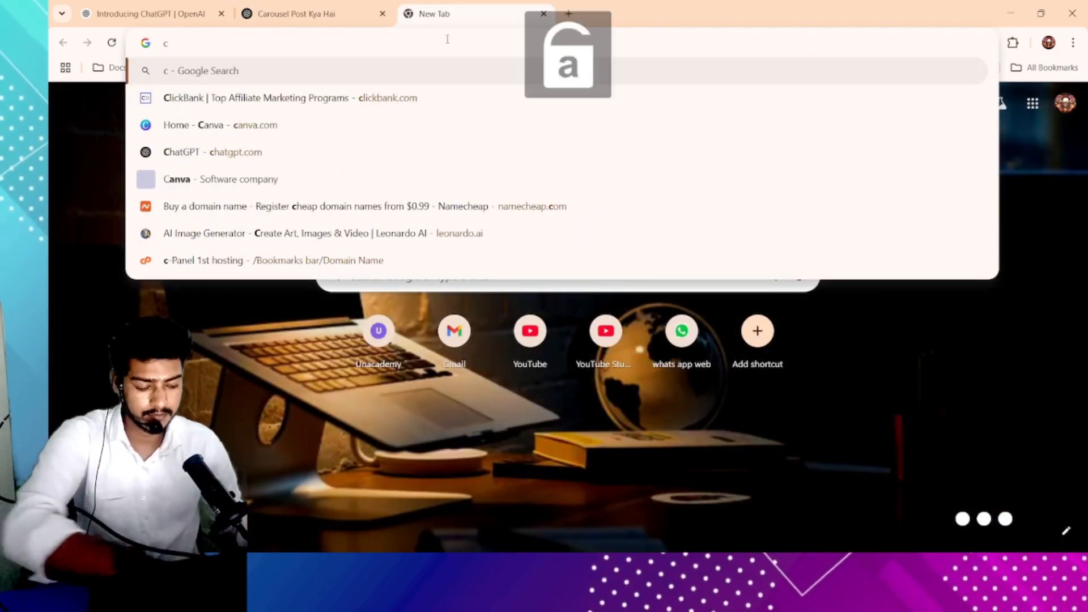
pyautogui.press('BackSpace')
pyautogui.write('Canv')
pyautogui.press('Return')
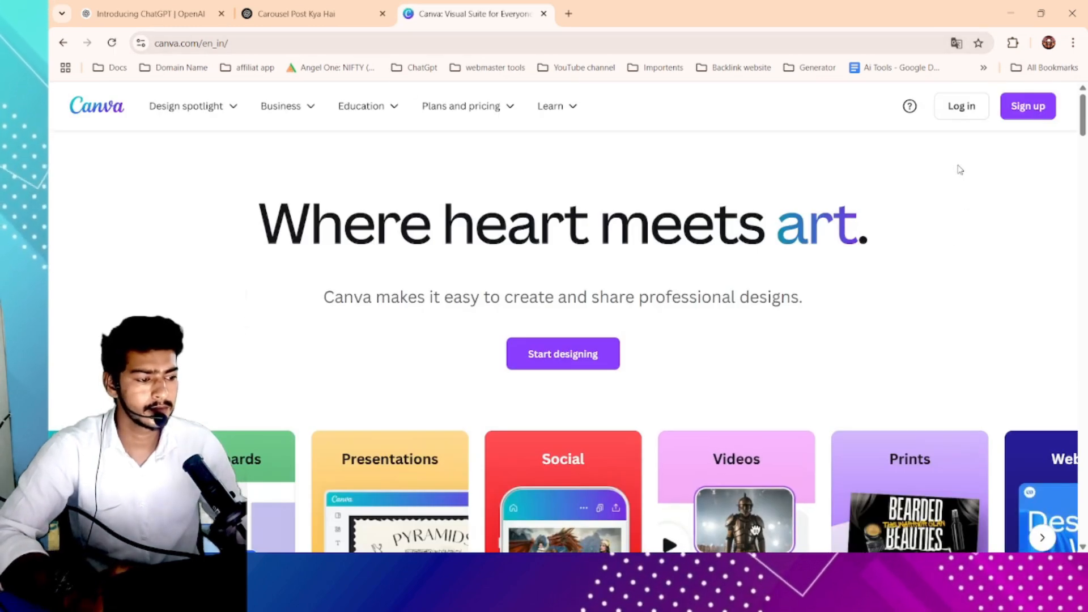
# - Log in to Canva with Google, choosing the listed Google account
pyautogui.click(961, 106)
pyautogui.click(443, 295)
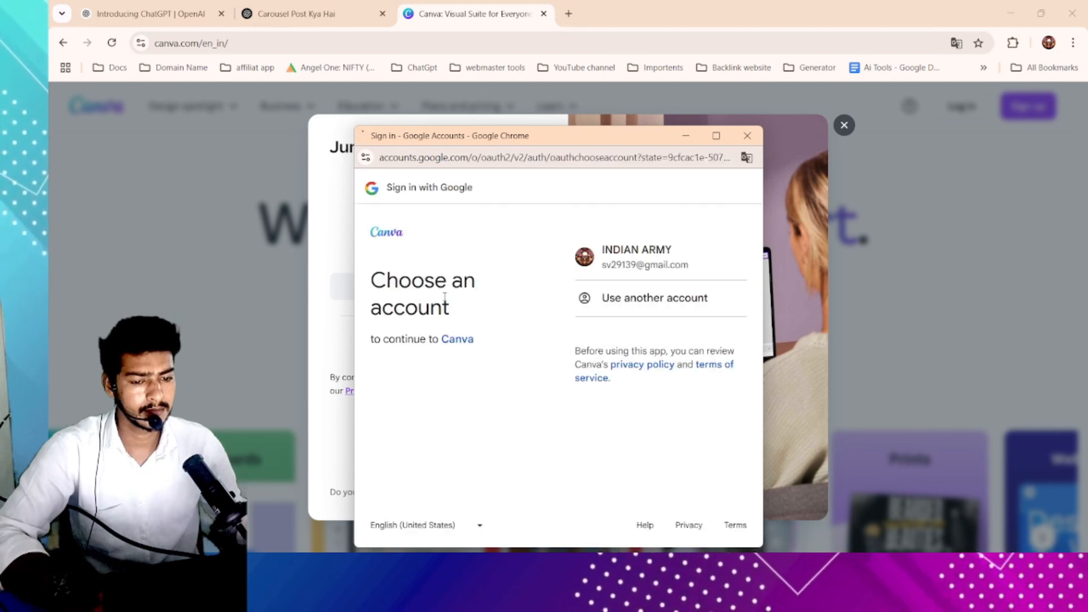
pyautogui.click(638, 271)
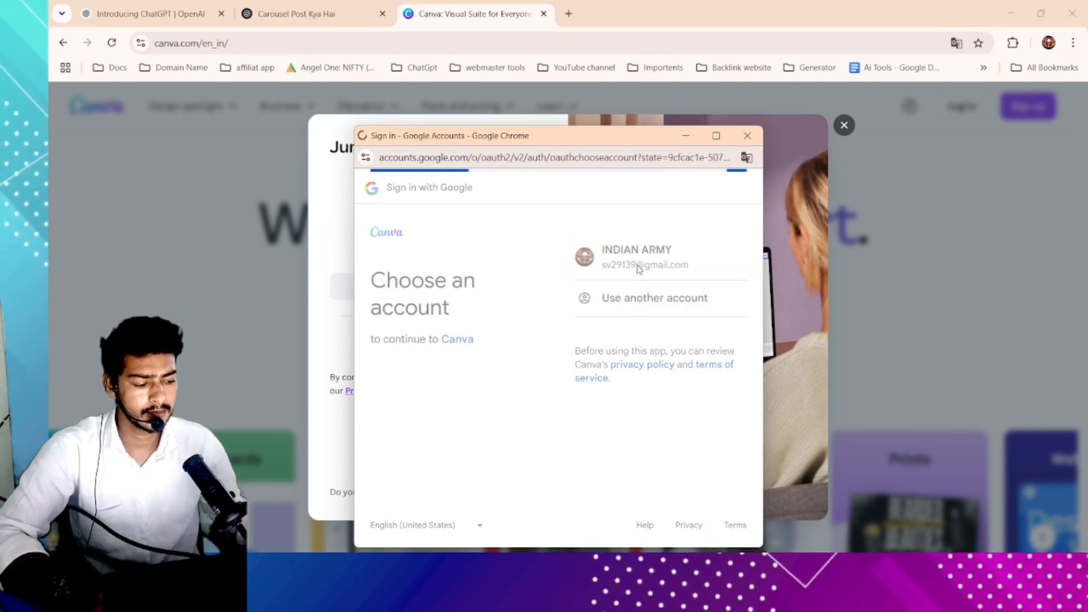
pyautogui.click(704, 405)
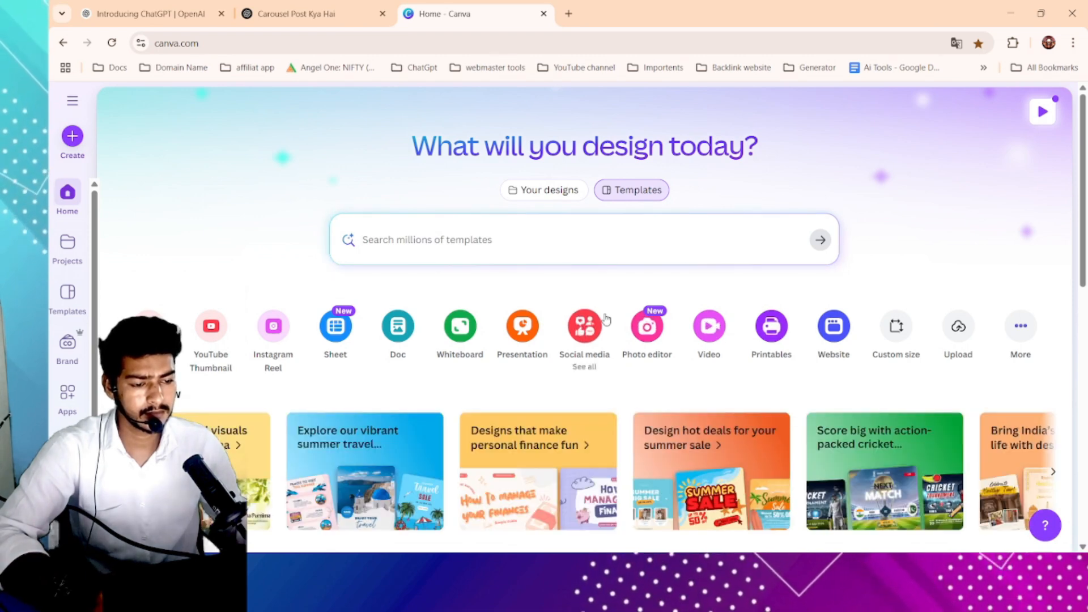
pyautogui.scroll(-5, 537, 277)
pyautogui.scroll(5, 537, 278)
pyautogui.scroll(2, 219, 308)
pyautogui.scroll(-2, 220, 306)
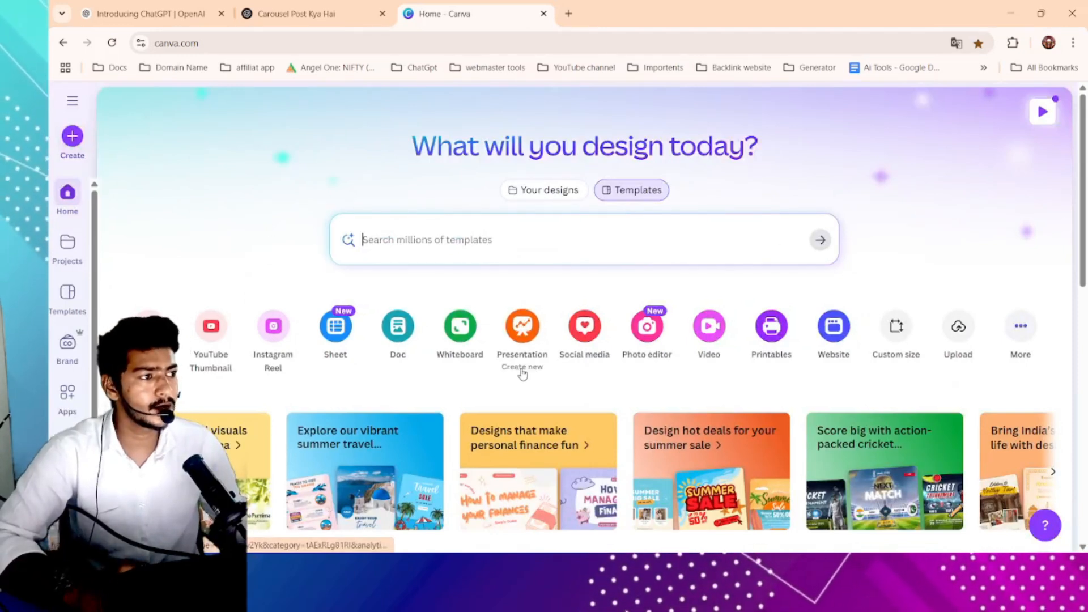
pyautogui.scroll(3, 245, 405)
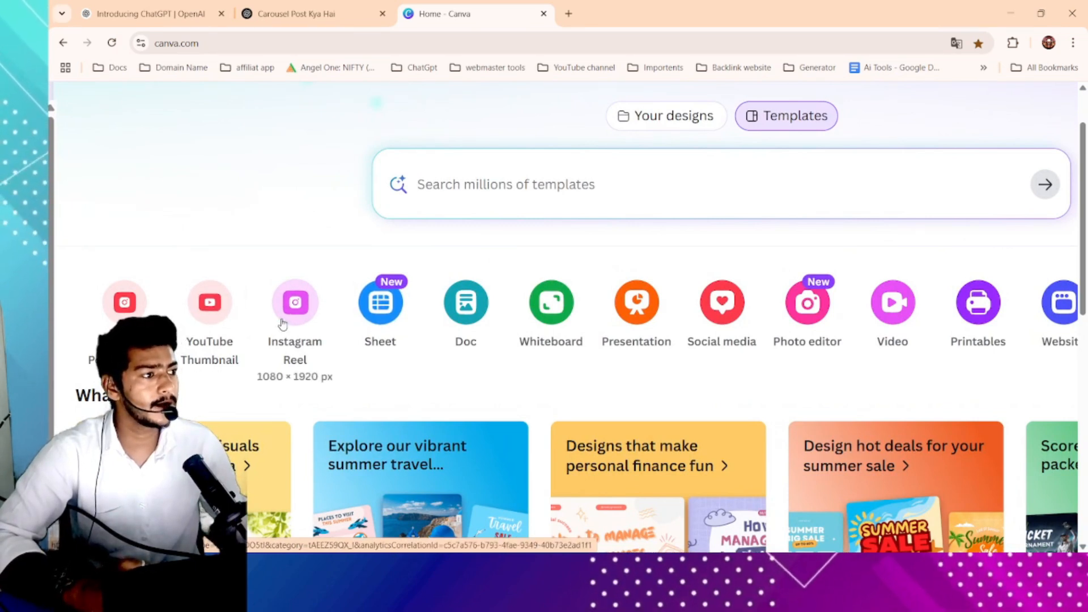
pyautogui.rightClick(632, 403)
pyautogui.scroll(-3, 235, 413)
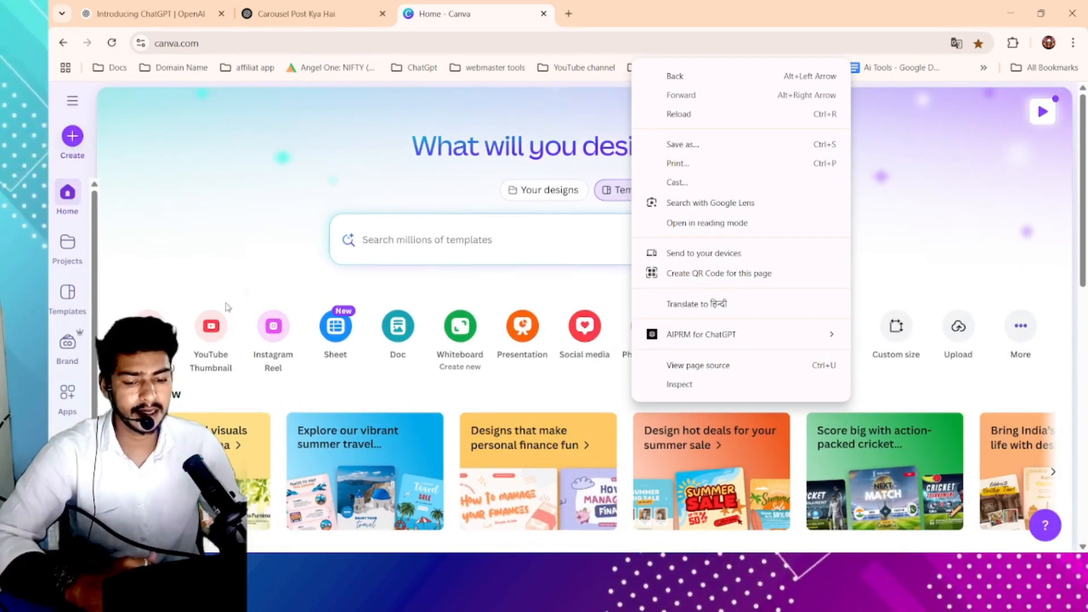
pyautogui.click(227, 273)
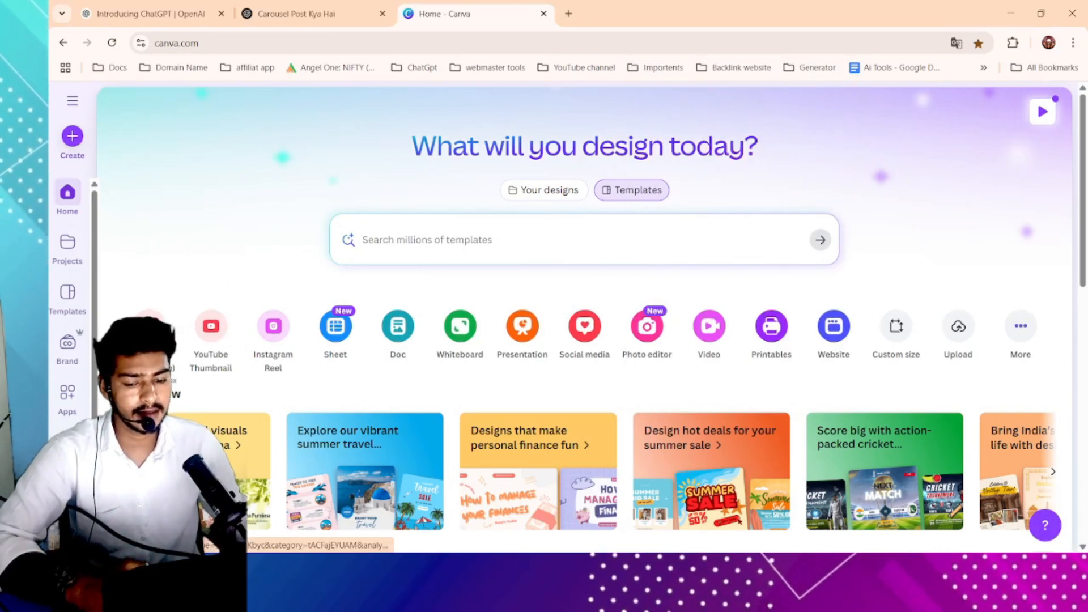
# - Examine the design type shortcuts on the Canva home page one by one
pyautogui.scroll(3, 138, 340)
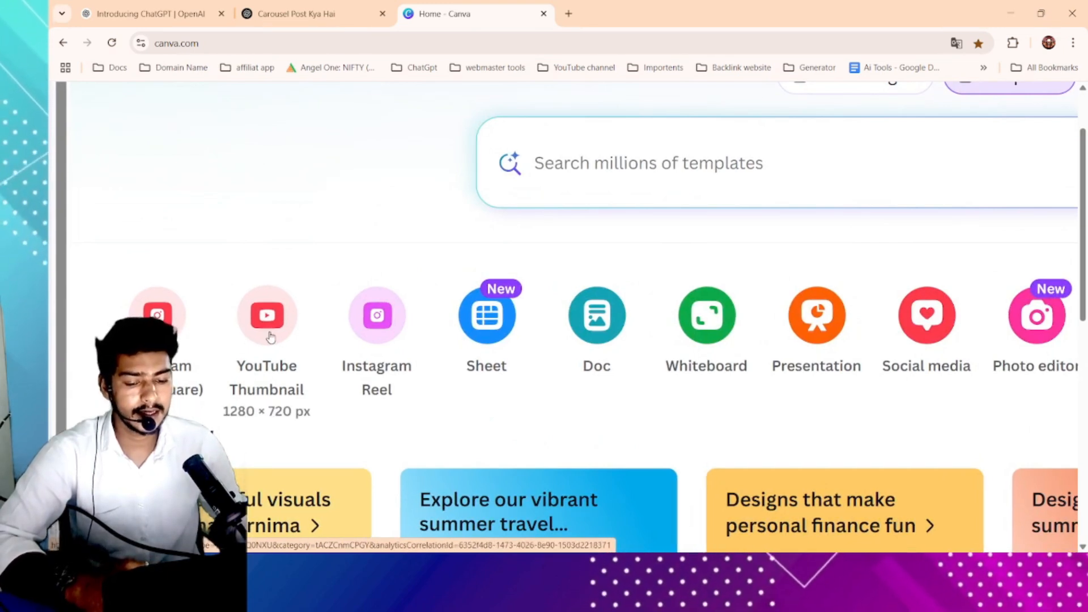
pyautogui.hscroll(1, 361, 356)
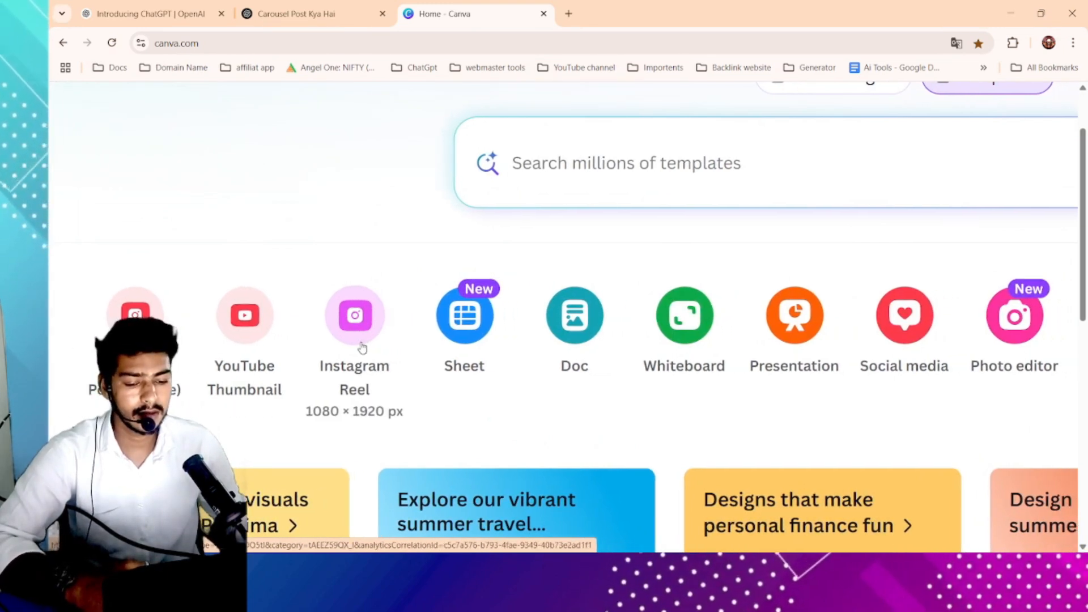
pyautogui.scroll(3, 362, 347)
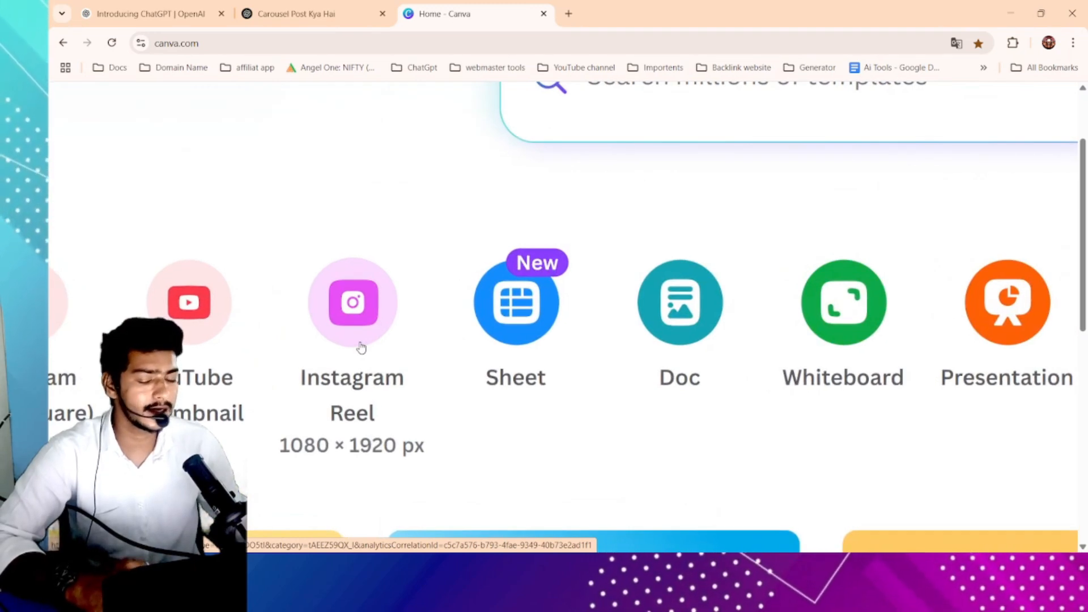
pyautogui.scroll(-1, 362, 347)
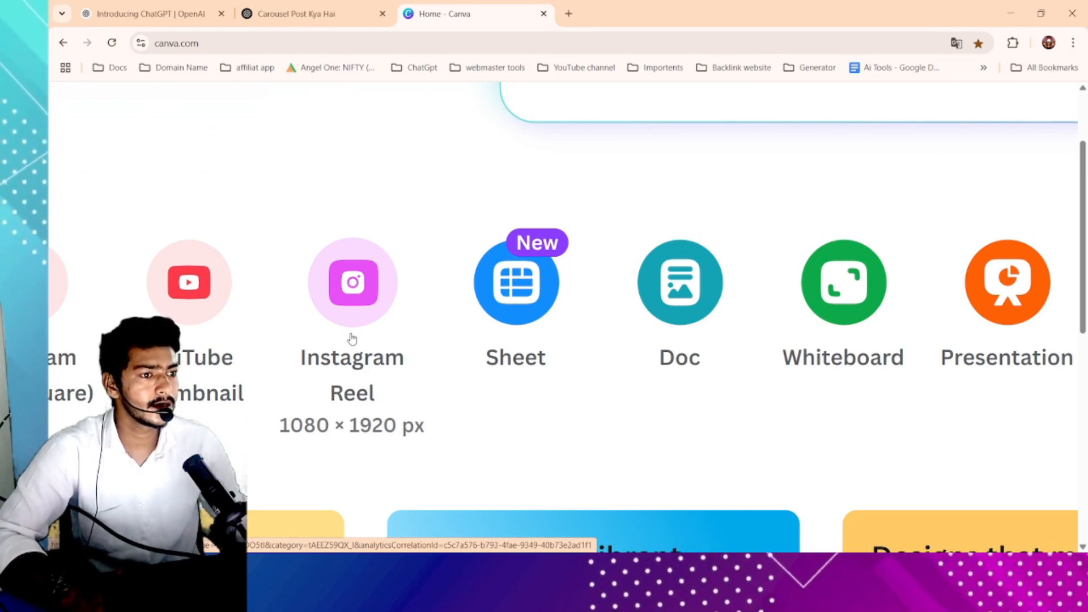
pyautogui.hscroll(1, 519, 314)
pyautogui.scroll(1, 505, 314)
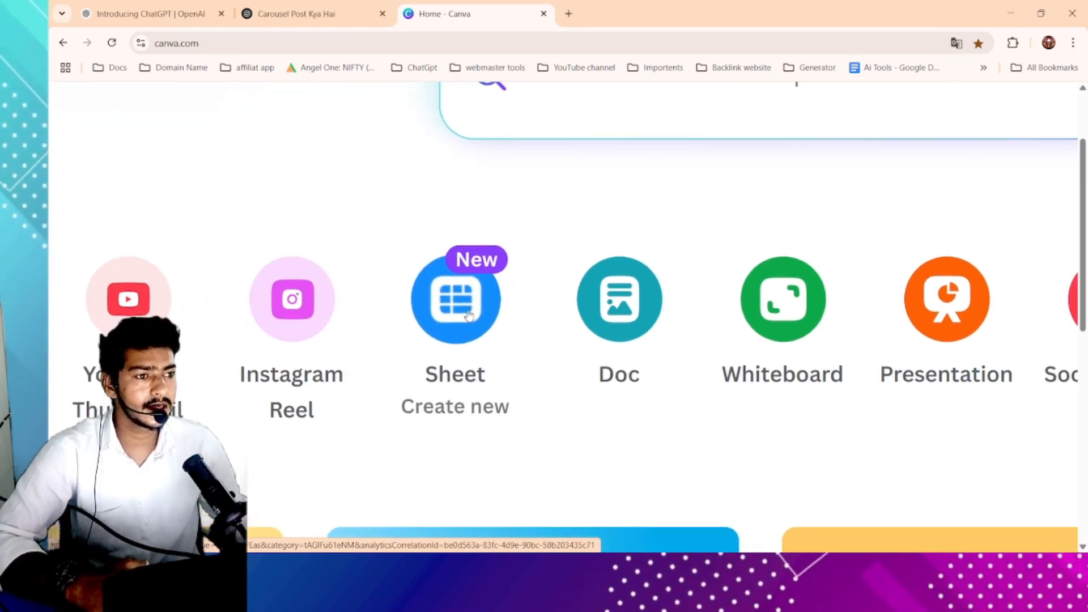
pyautogui.hscroll(2, 465, 315)
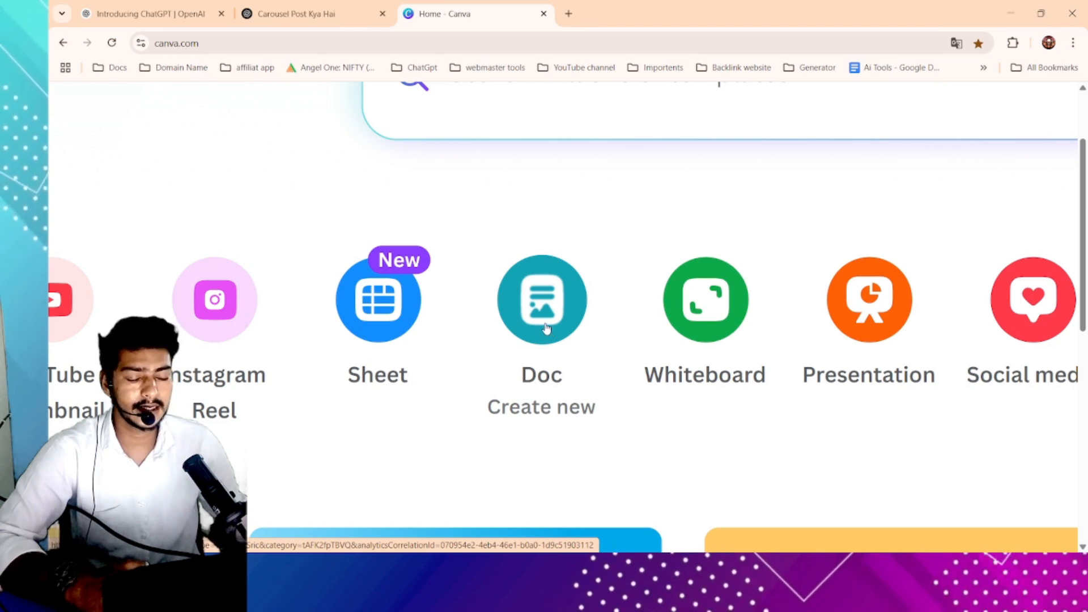
pyautogui.hscroll(2, 547, 328)
pyautogui.scroll(-3, 564, 320)
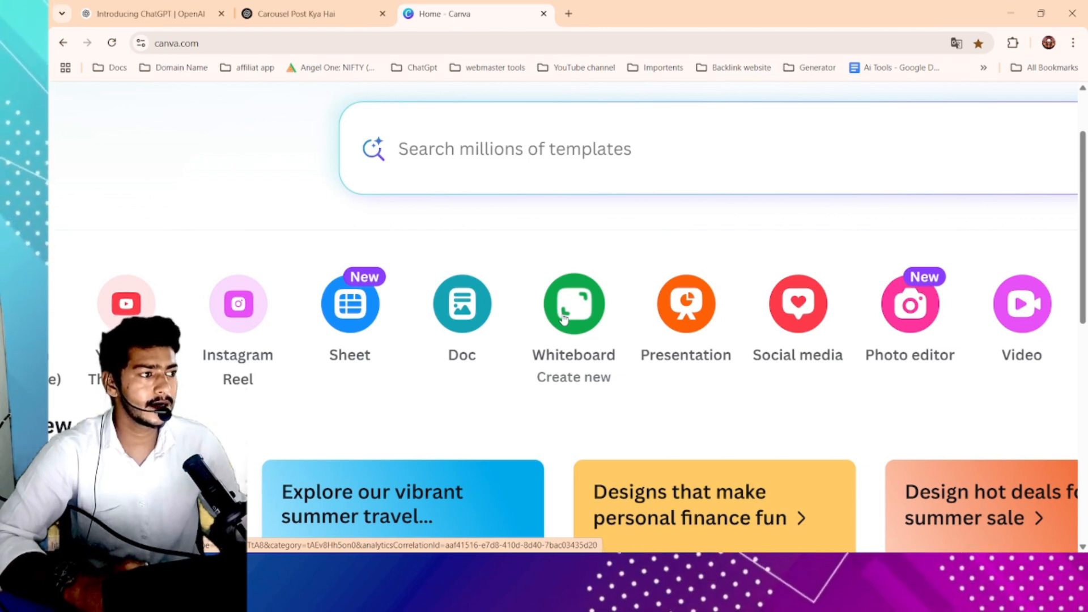
pyautogui.hscroll(1, 563, 320)
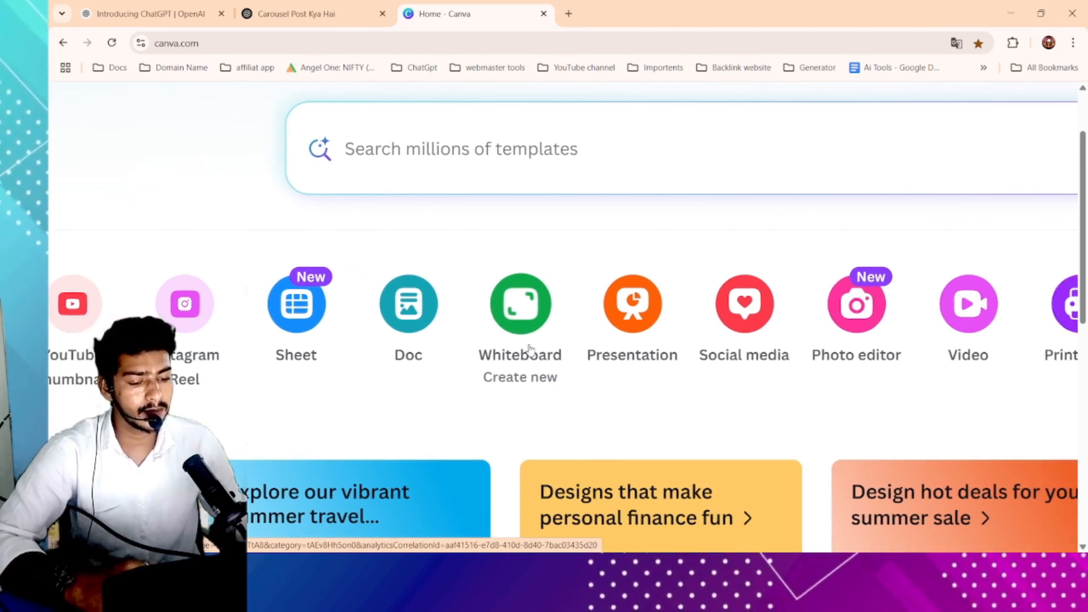
pyautogui.scroll(3, 527, 355)
pyautogui.hscroll(2, 507, 335)
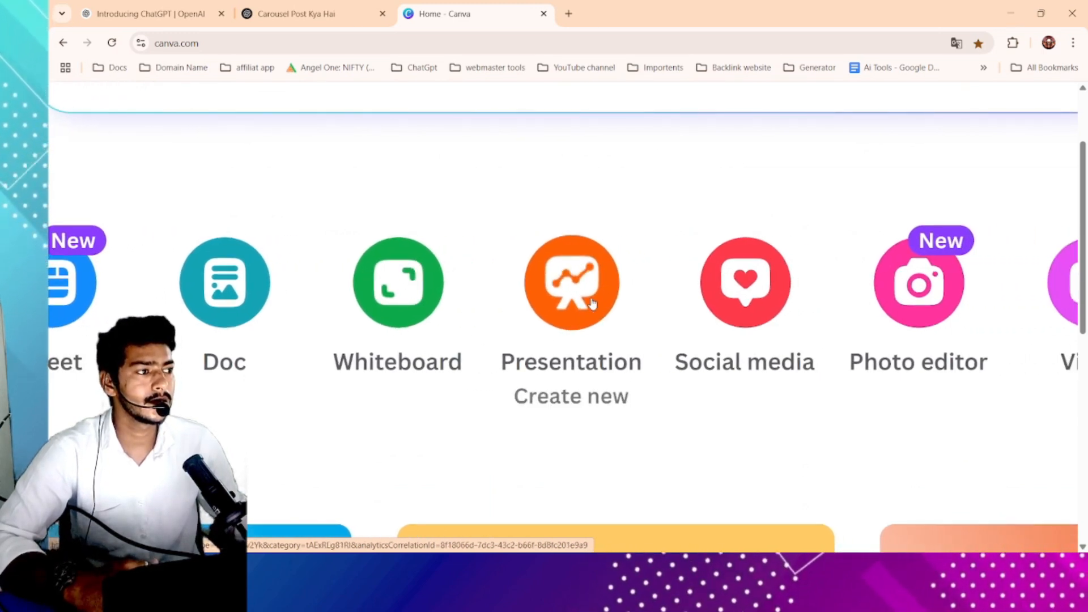
pyautogui.hscroll(2, 591, 304)
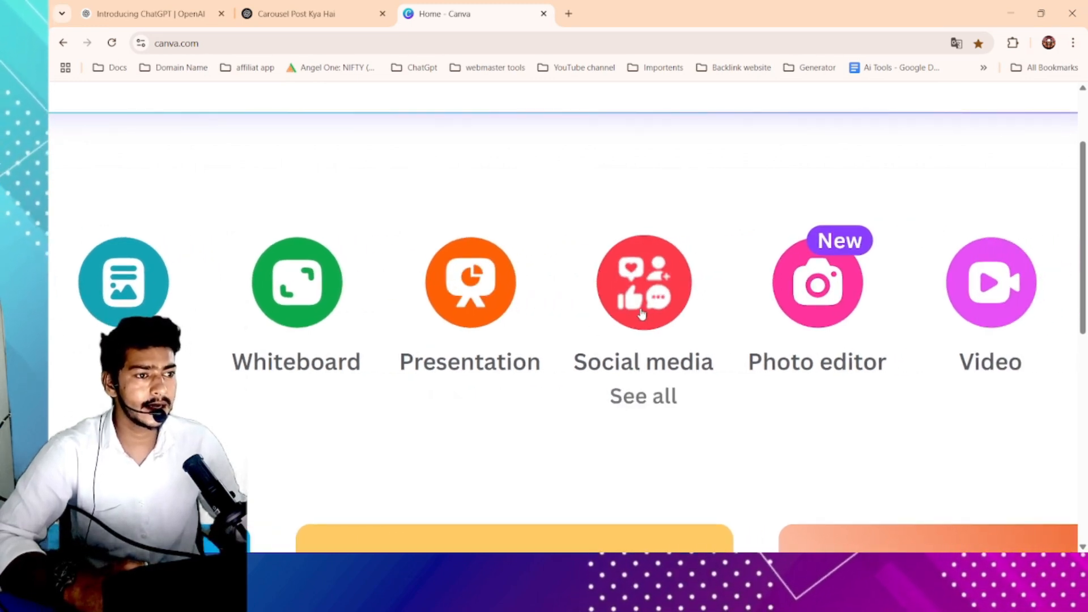
pyautogui.hscroll(3, 631, 315)
pyautogui.scroll(-5, 631, 315)
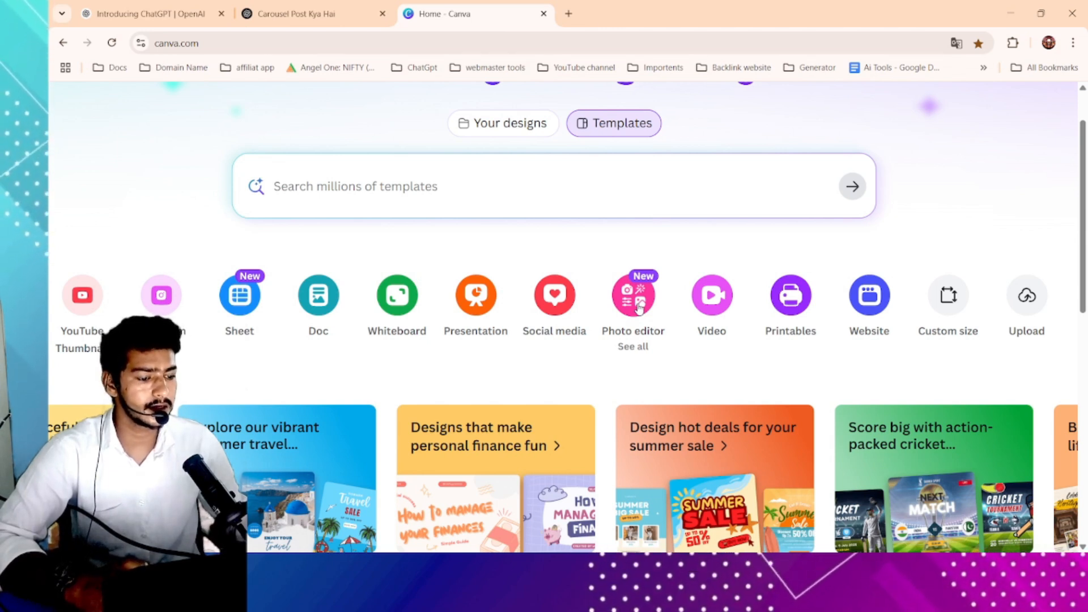
# - Open the template search and search the templates for "educational poster"
pyautogui.hscroll(-3, 420, 309)
pyautogui.scroll(-3, 418, 308)
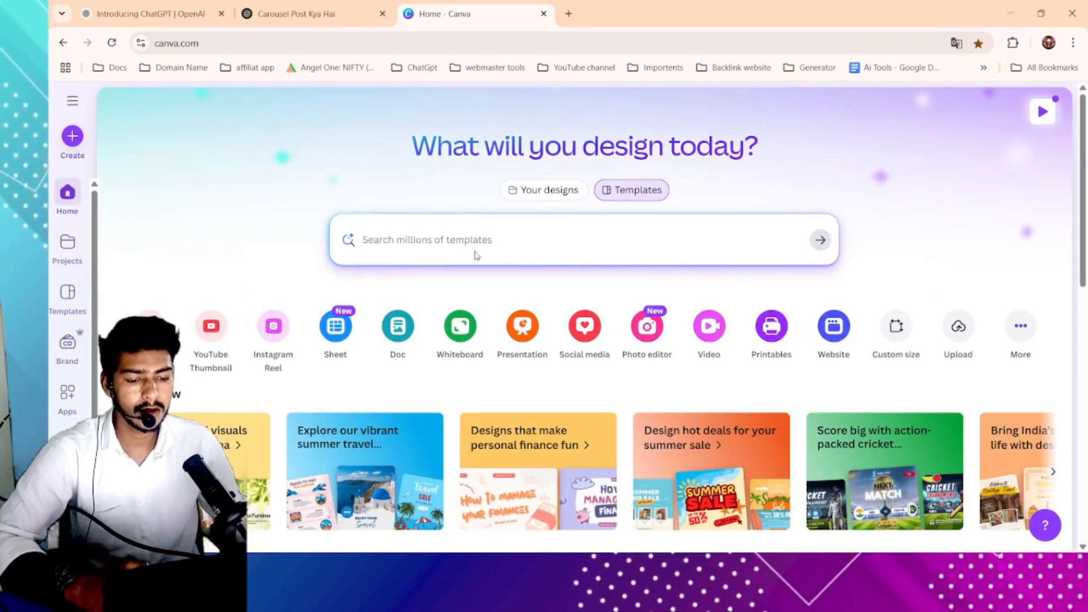
pyautogui.scroll(3, 475, 241)
pyautogui.click(566, 245)
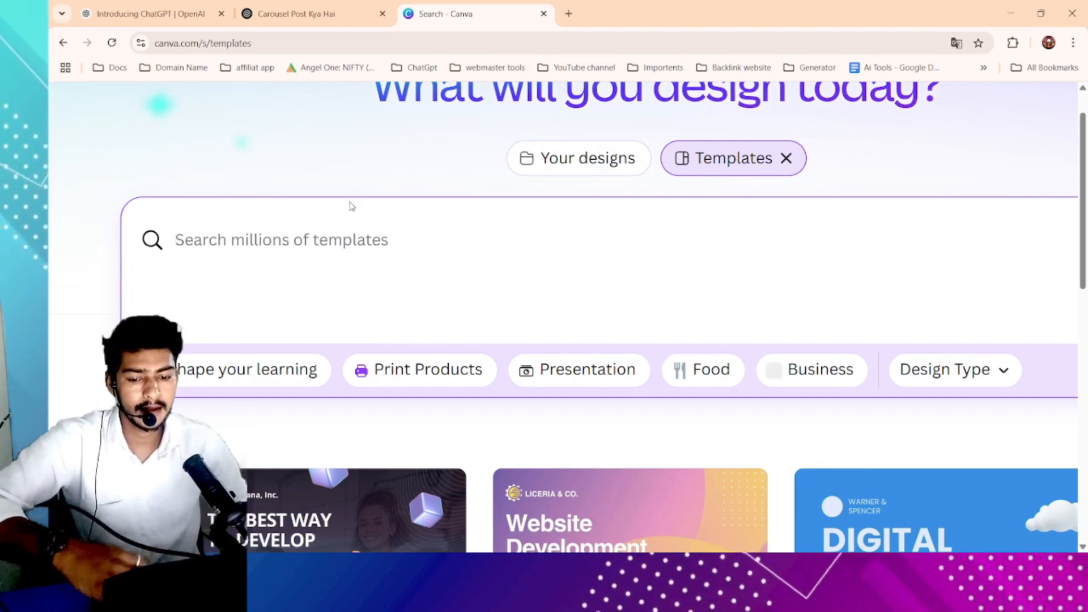
pyautogui.scroll(-1, 353, 221)
pyautogui.scroll(-3, 326, 235)
pyautogui.scroll(-3, 326, 234)
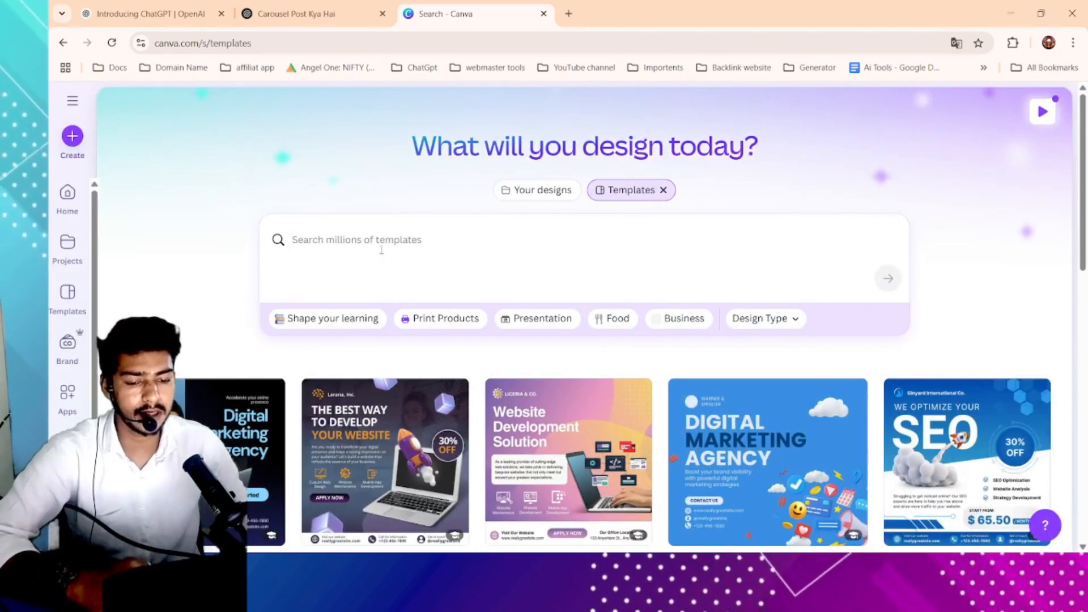
pyautogui.scroll(3, 395, 243)
pyautogui.scroll(-3, 372, 243)
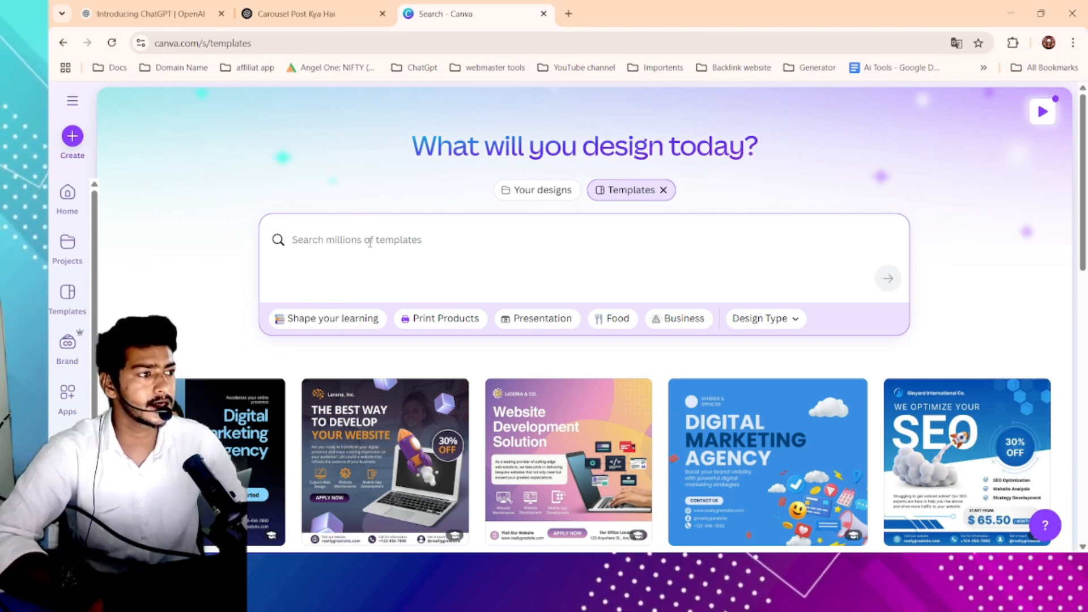
pyautogui.click(370, 242)
pyautogui.write('educat')
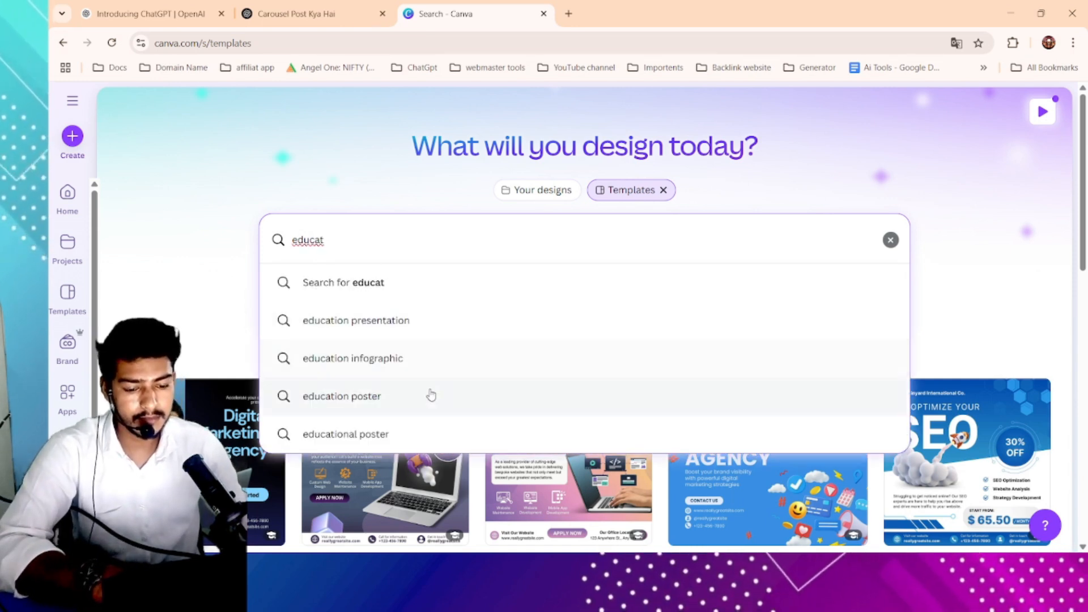
pyautogui.click(394, 436)
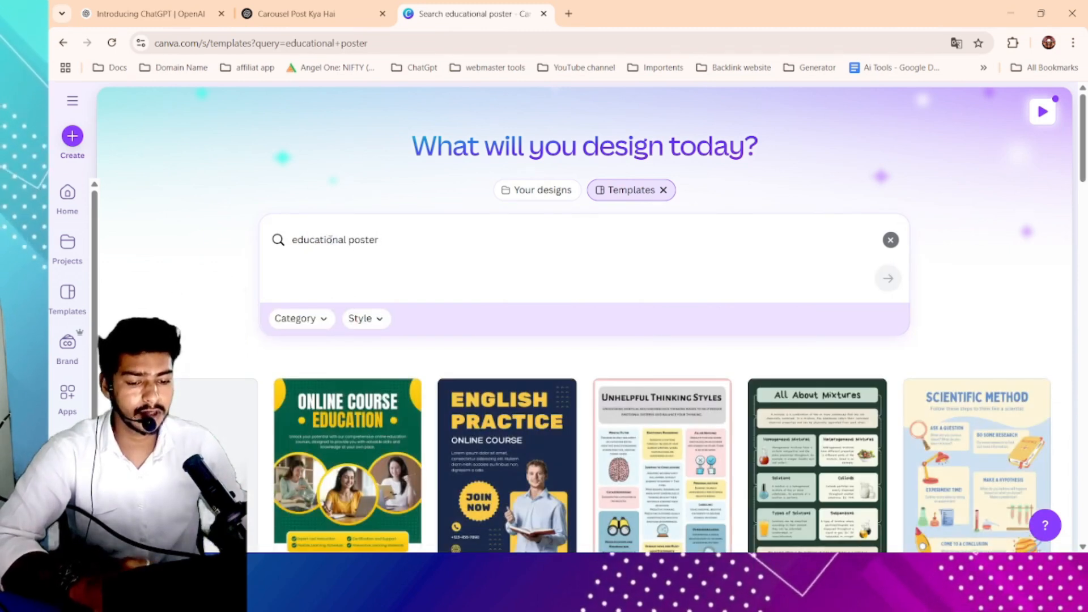
# - Browse the educational poster template results
pyautogui.moveTo(329, 244); pyautogui.dragTo(466, 264)
pyautogui.scroll(-3, 459, 272)
pyautogui.scroll(-3, 410, 298)
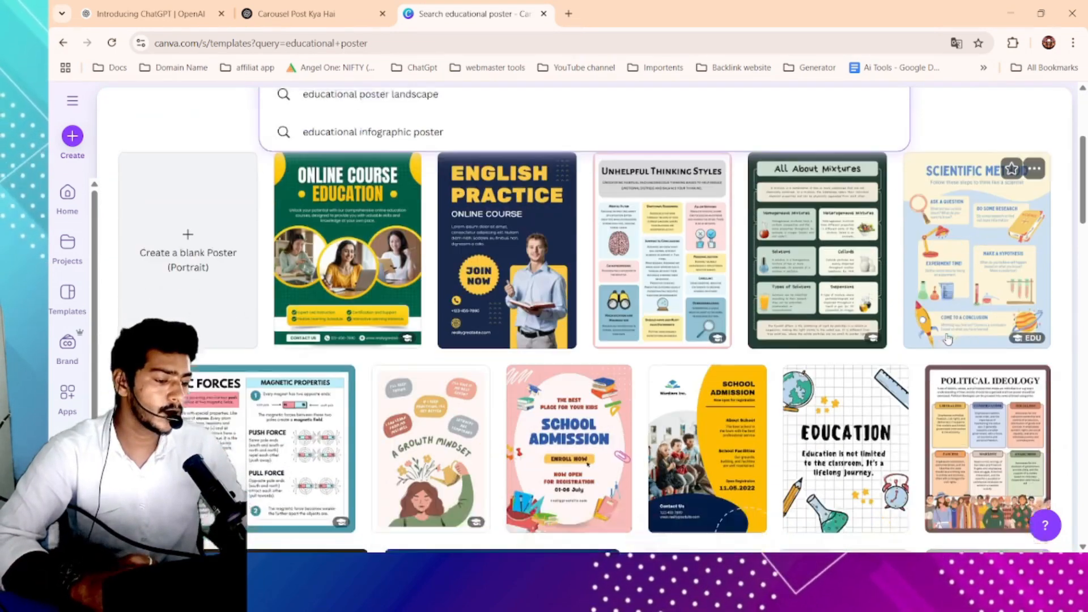
pyautogui.scroll(-7, 396, 160)
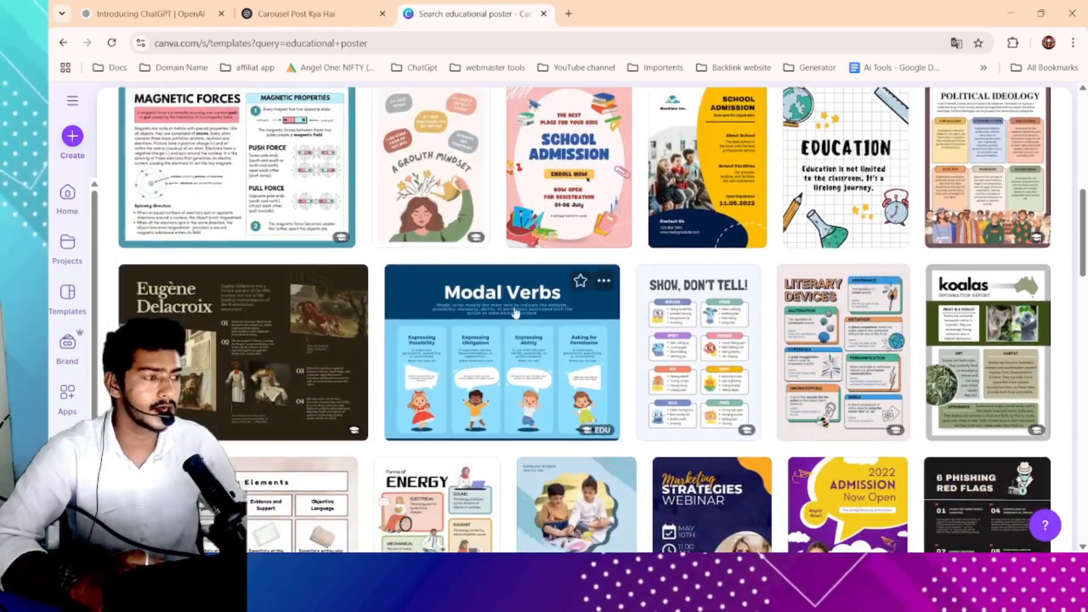
pyautogui.scroll(-13, 366, 288)
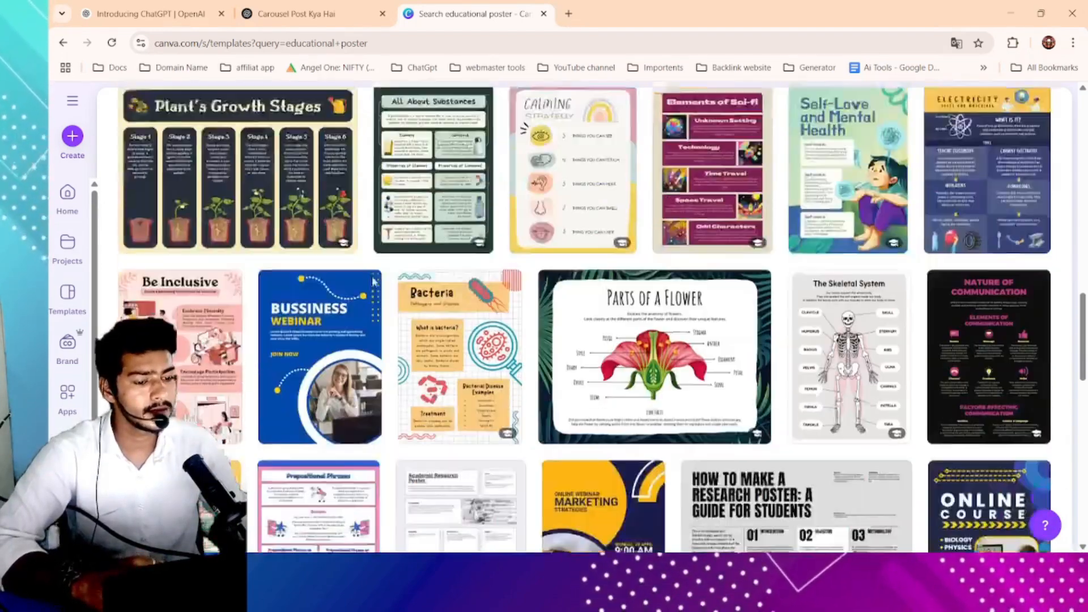
pyautogui.scroll(10, 425, 241)
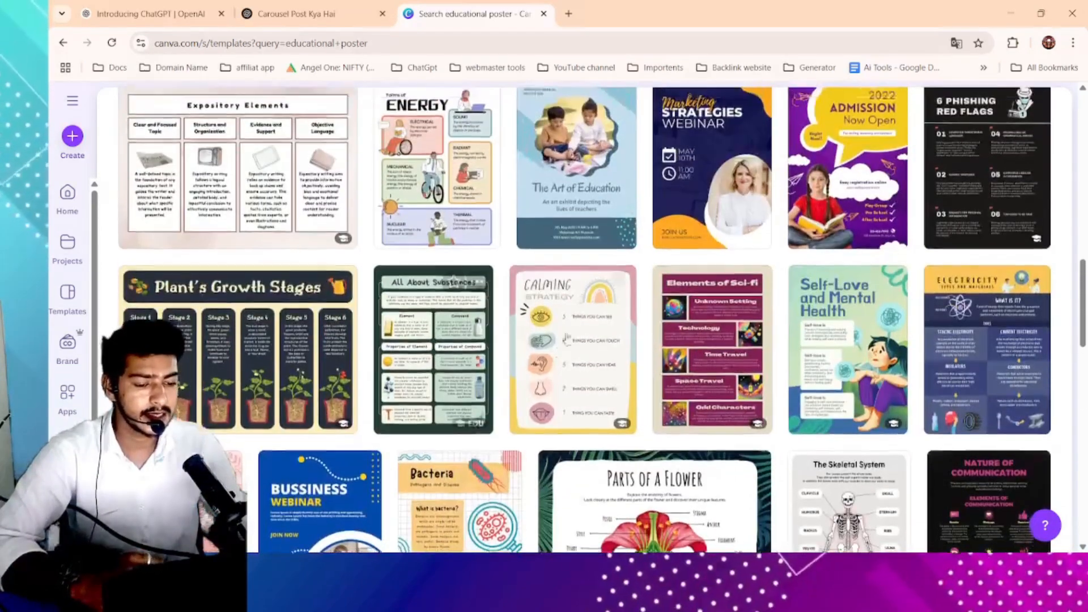
pyautogui.scroll(5, 703, 212)
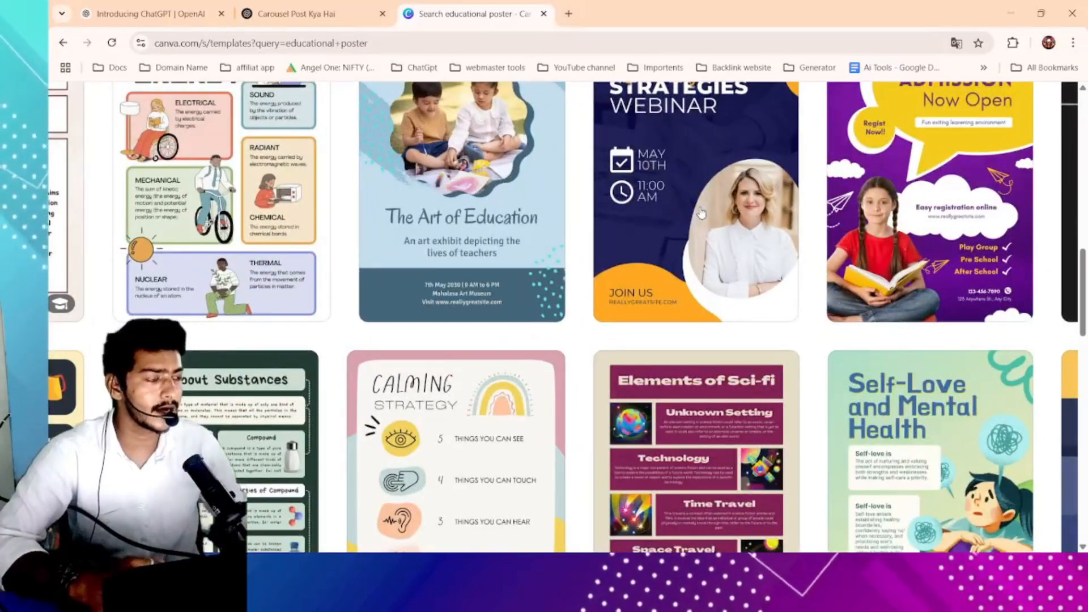
pyautogui.scroll(-5, 701, 213)
# - Preview the Blue Yellow Online webinar Poster template, close it, and scroll back through the results
pyautogui.click(700, 207)
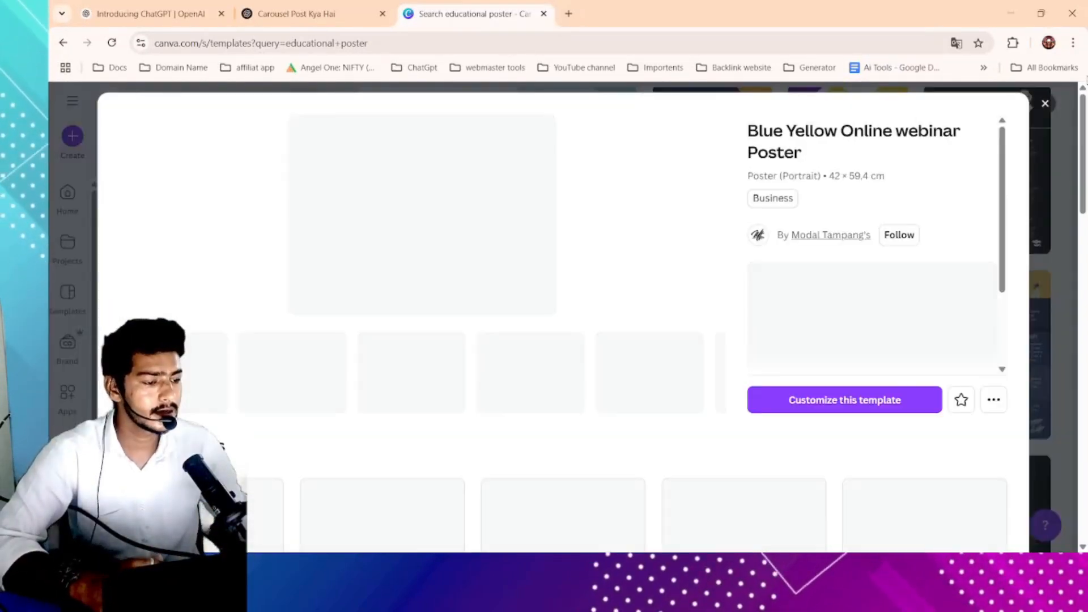
pyautogui.click(1045, 103)
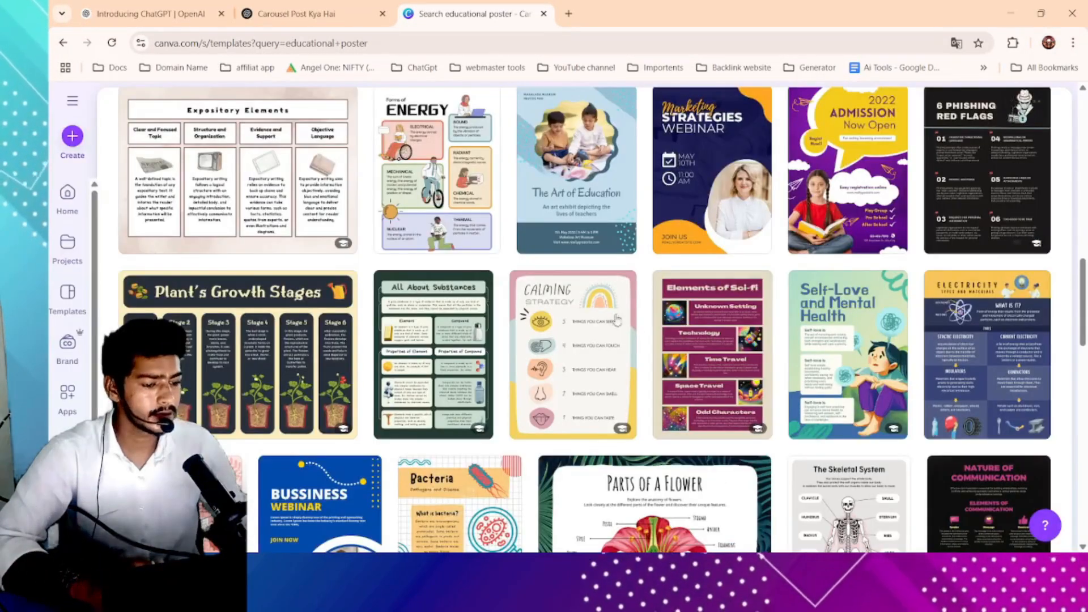
pyautogui.scroll(5, 578, 258)
pyautogui.scroll(5, 579, 257)
pyautogui.scroll(-5, 681, 255)
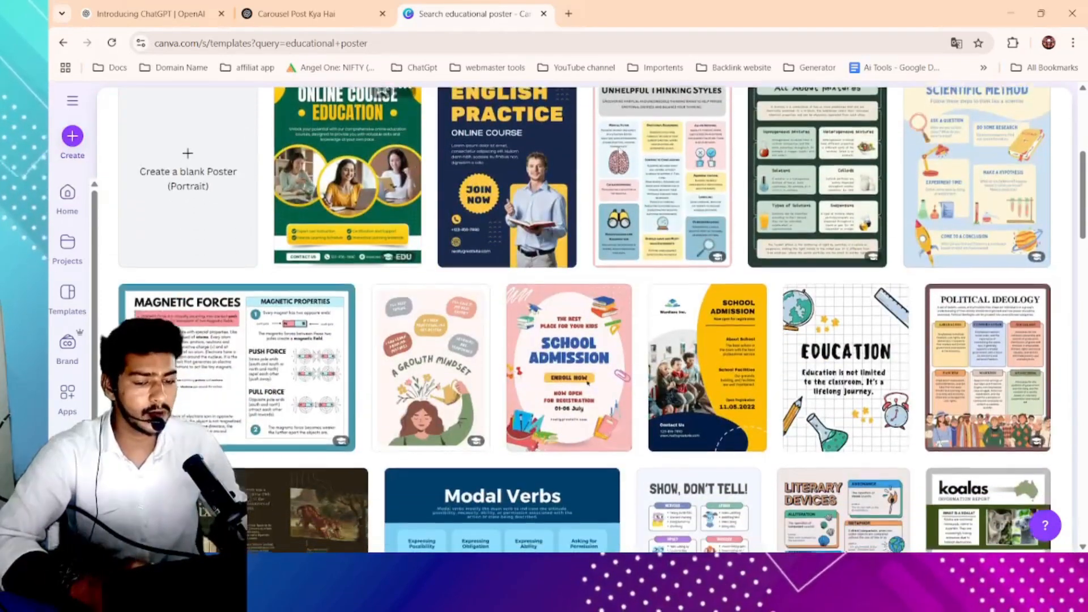
pyautogui.scroll(2, 682, 256)
# - Preview the Green and Yellow Modern Online Course Education Poster and its mockup images, then close it
pyautogui.click(340, 264)
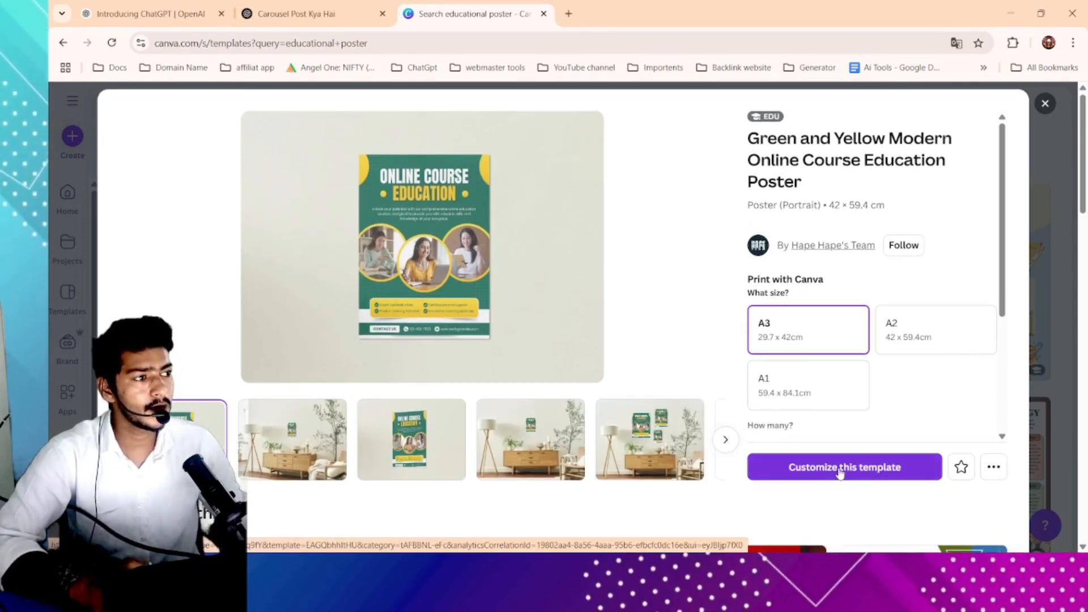
pyautogui.click(417, 445)
pyautogui.click(499, 442)
pyautogui.click(651, 441)
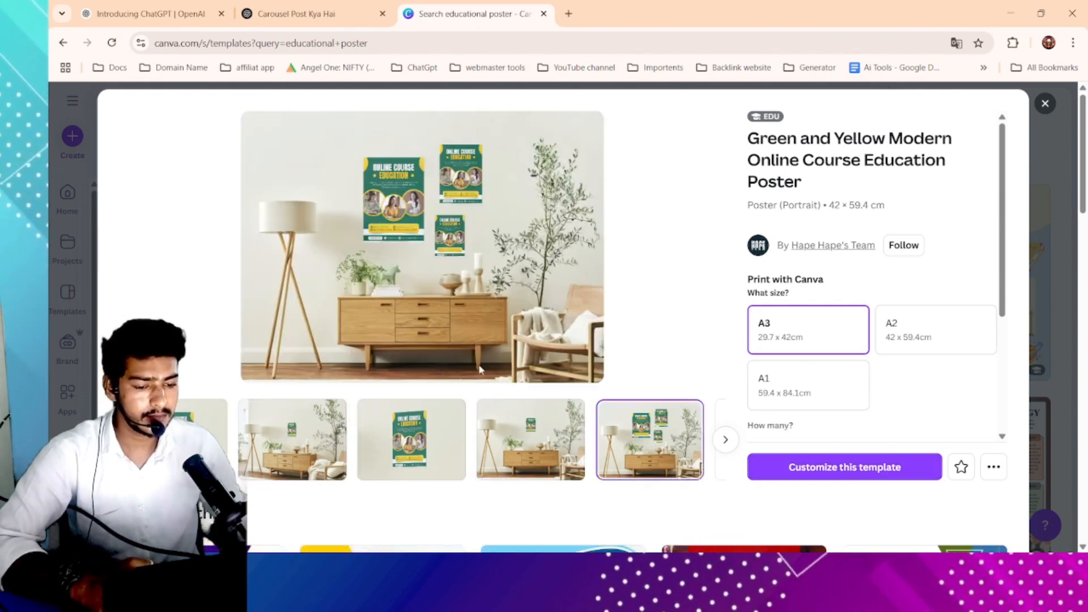
pyautogui.click(209, 441)
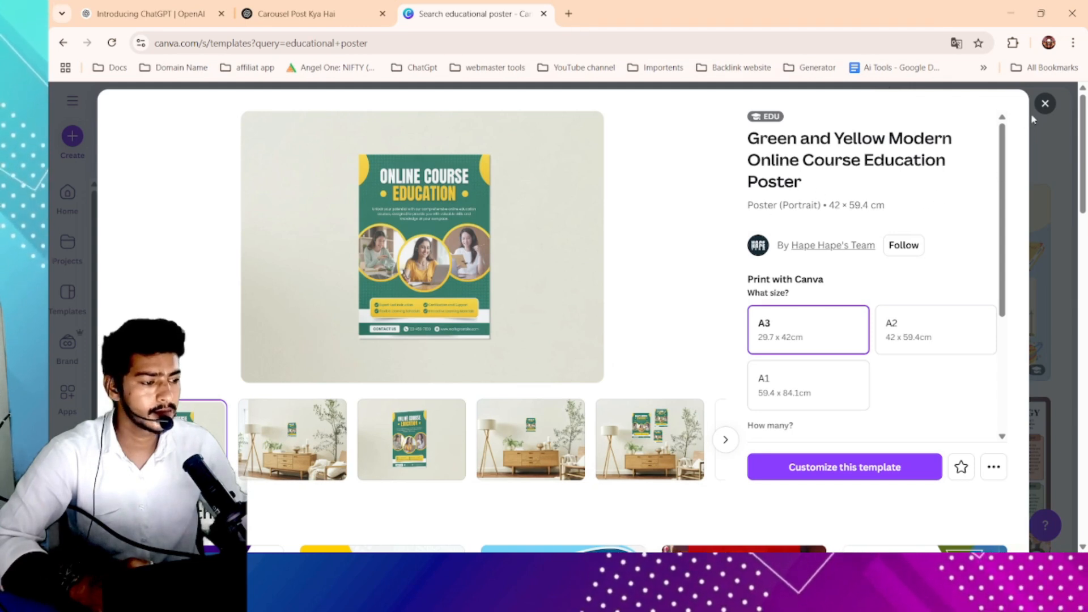
pyautogui.click(1044, 103)
# - Preview the Shades of Blue Fun Modal Verbs Educational Poster template, then close it
pyautogui.scroll(-7, 498, 261)
pyautogui.click(498, 261)
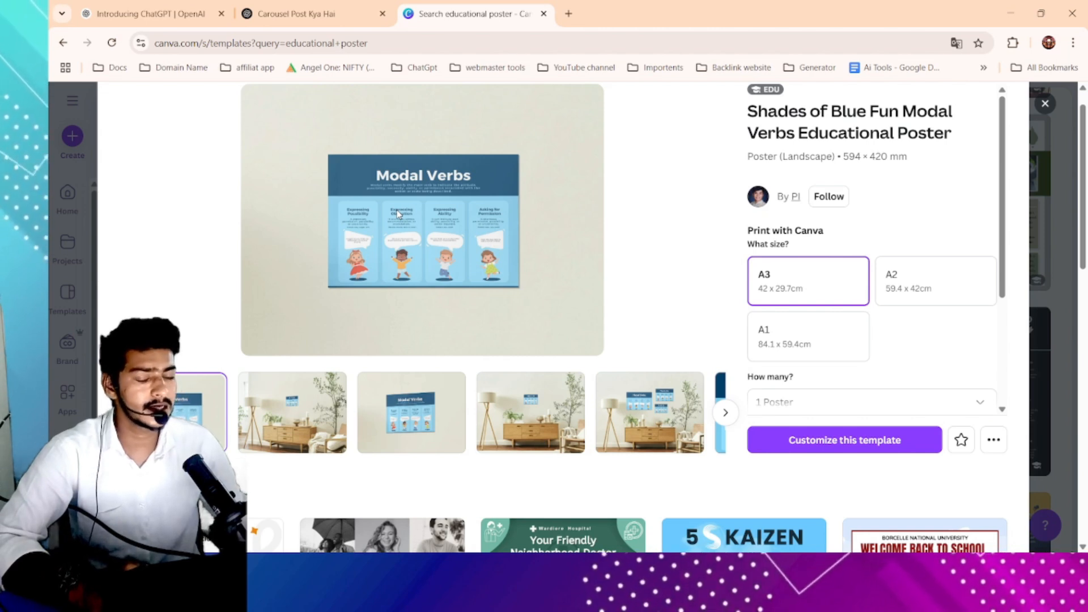
pyautogui.scroll(-2, 405, 195)
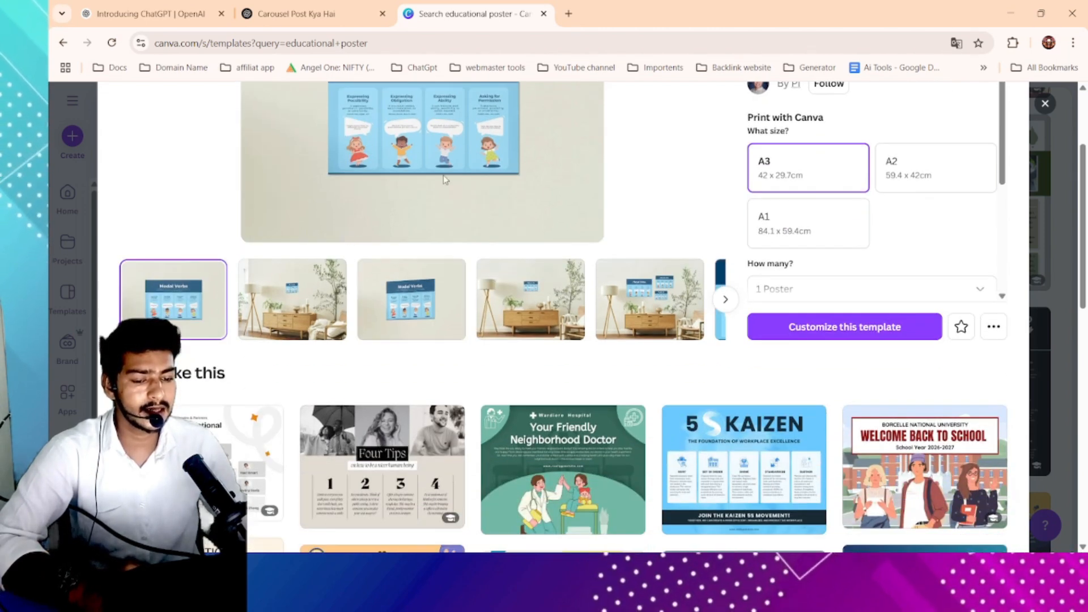
pyautogui.scroll(2, 956, 158)
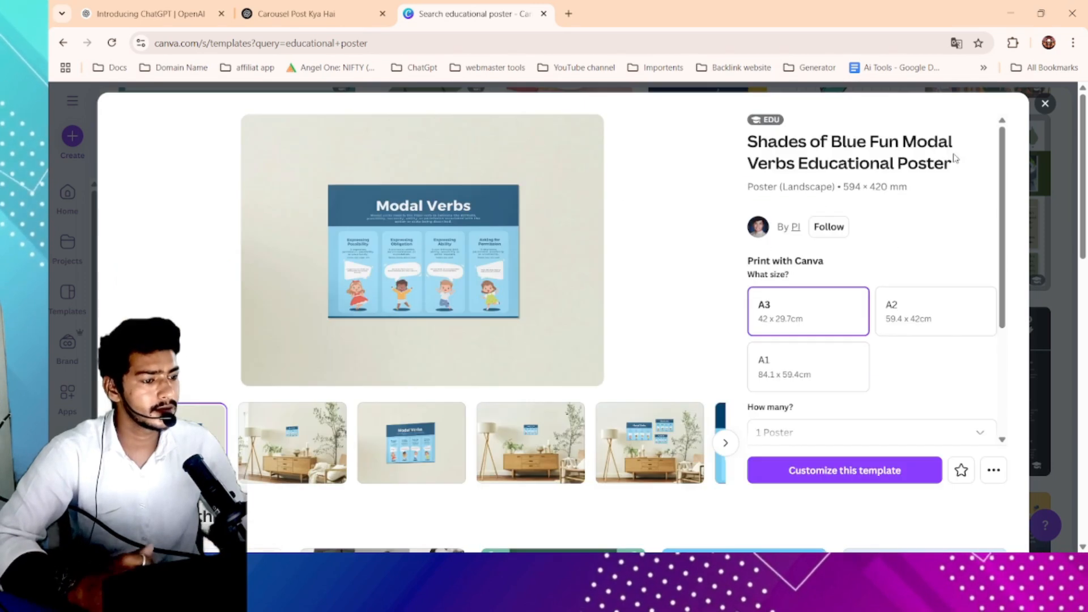
pyautogui.click(1046, 103)
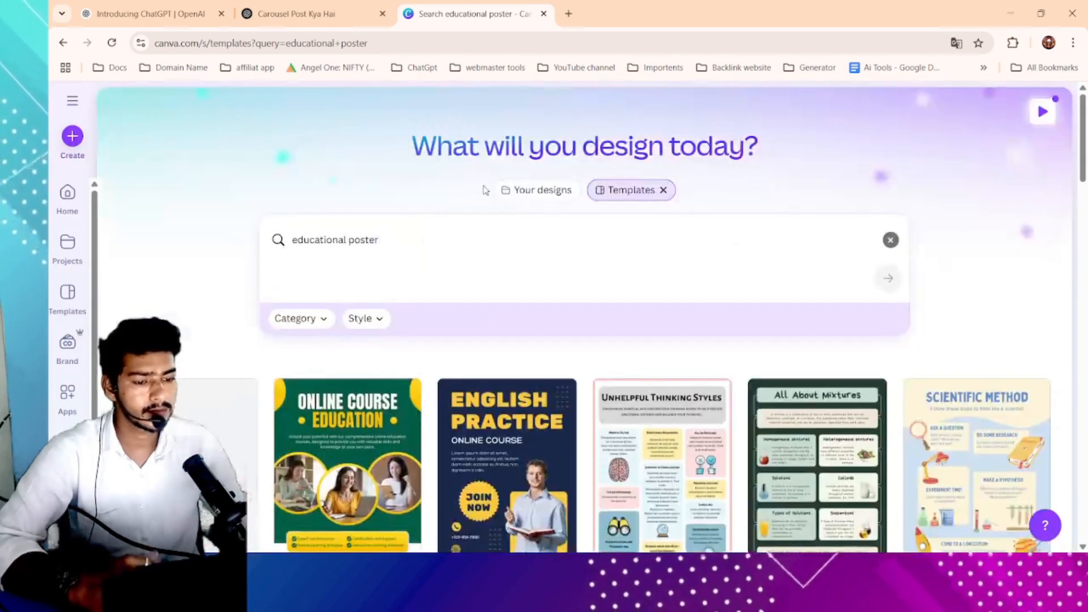
# - Search the templates for "dital marketing" and browse the results
pyautogui.click(428, 246)
pyautogui.hotkey('ctrl', 'a')
pyautogui.write('di')
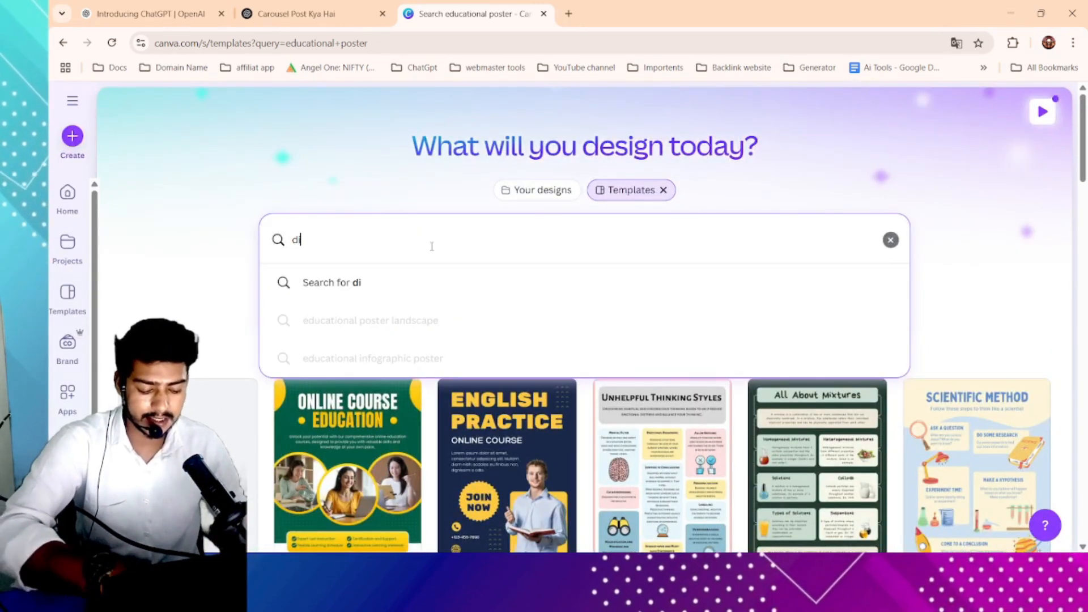
pyautogui.write('g')
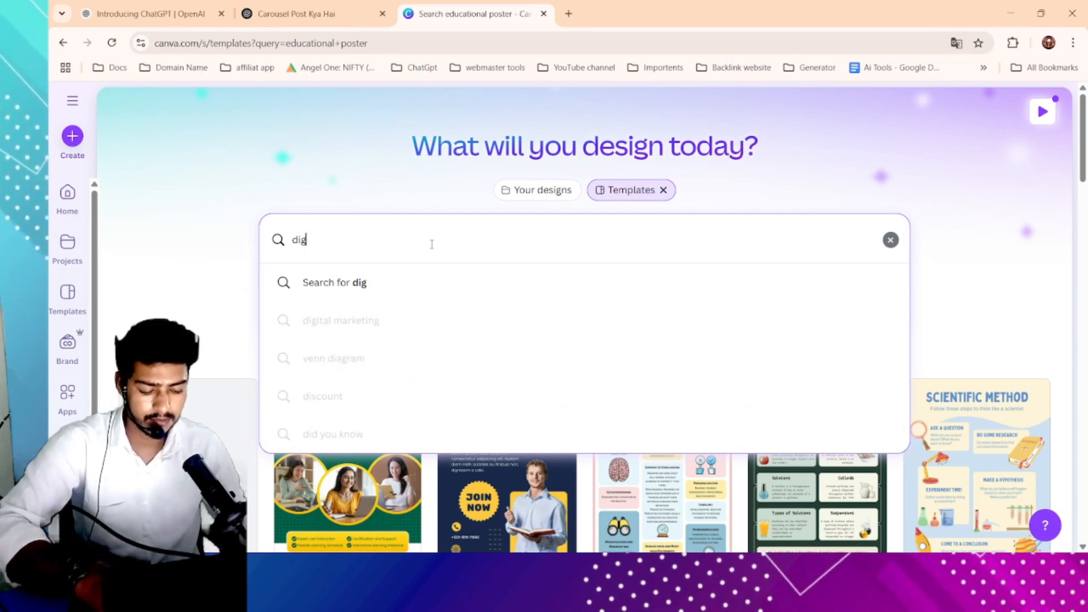
pyautogui.write('ital marl')
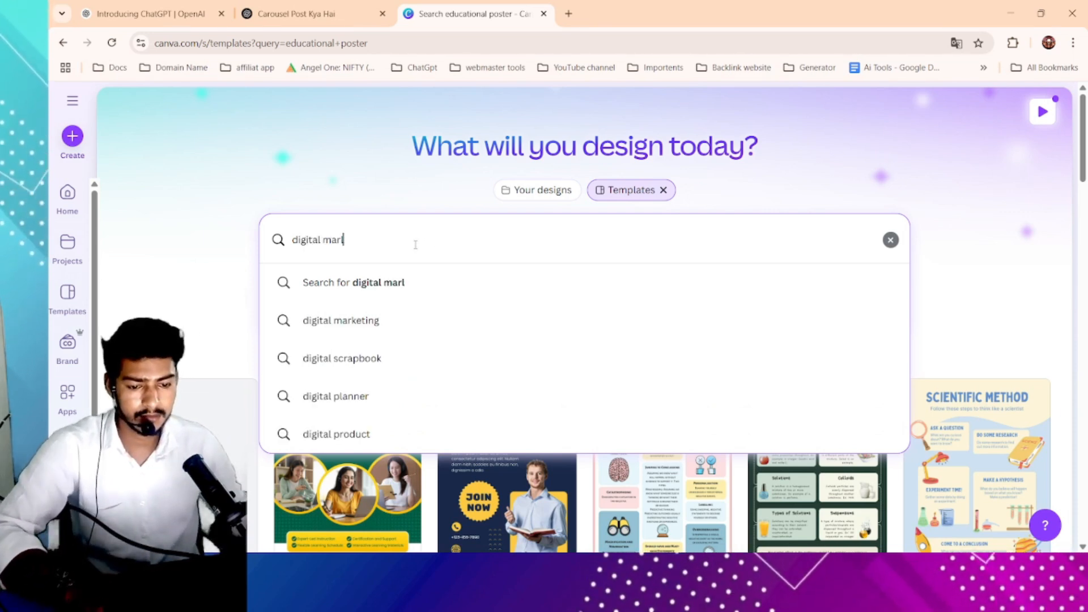
pyautogui.press('BackSpace')
pyautogui.press('BackSpace')
pyautogui.press('BackSpace')
pyautogui.press('BackSpace')
pyautogui.press('BackSpace')
pyautogui.press('BackSpace')
pyautogui.press('BackSpace')
pyautogui.press('BackSpace')
pyautogui.press('BackSpace')
pyautogui.press('BackSpace')
pyautogui.press('BackSpace')
pyautogui.press('BackSpace')
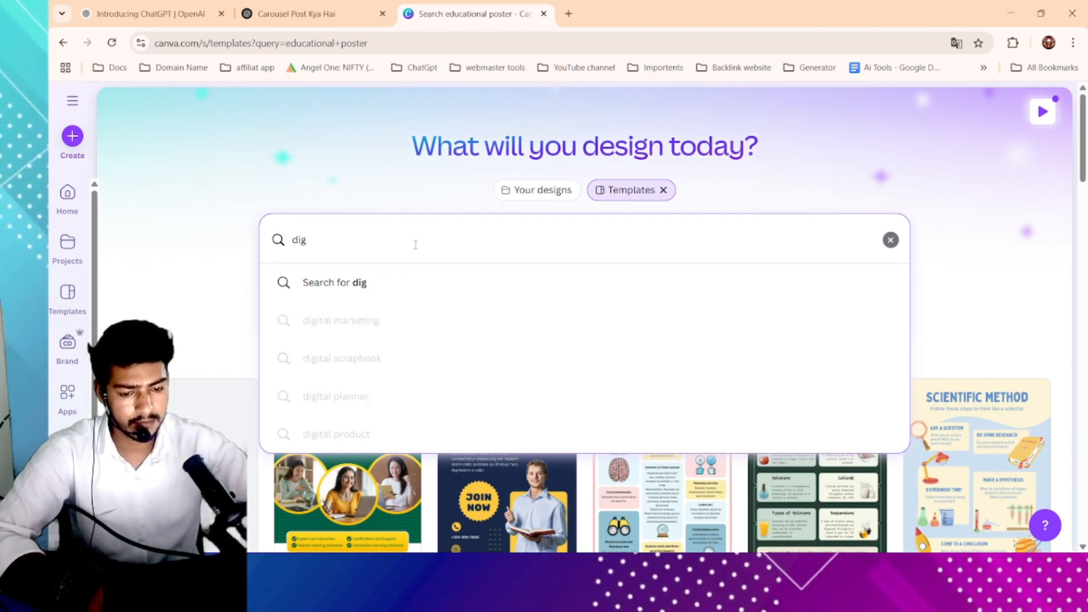
pyautogui.write('di')
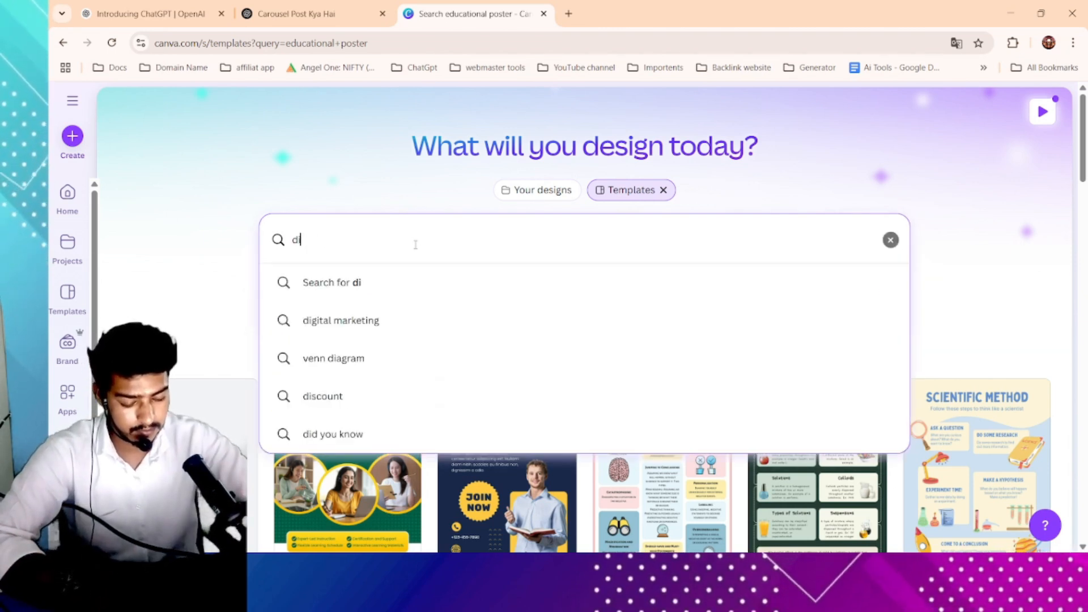
pyautogui.write('tal marketing')
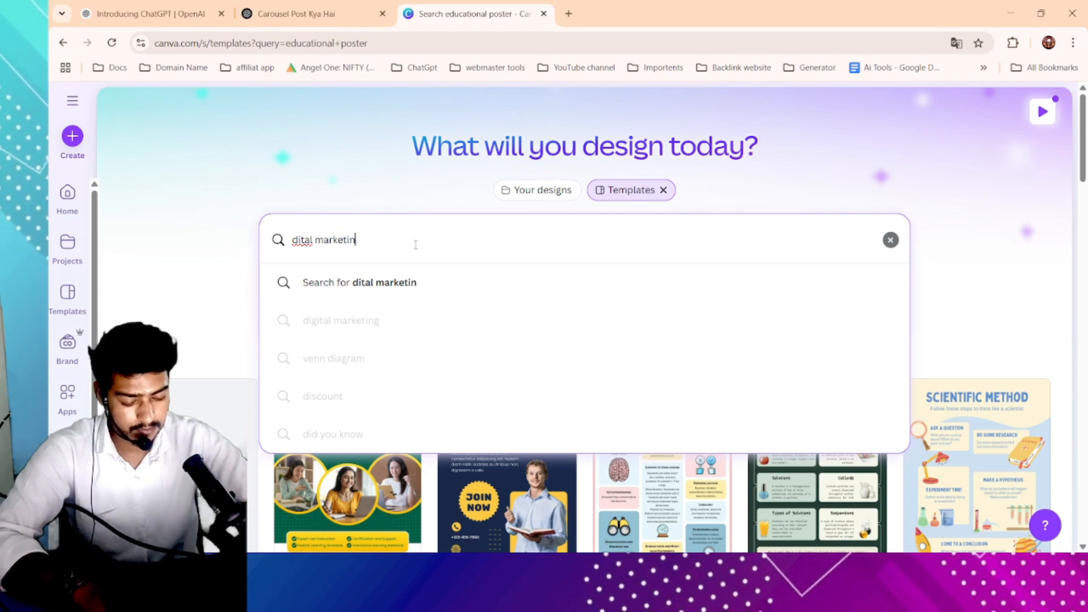
pyautogui.press('Return')
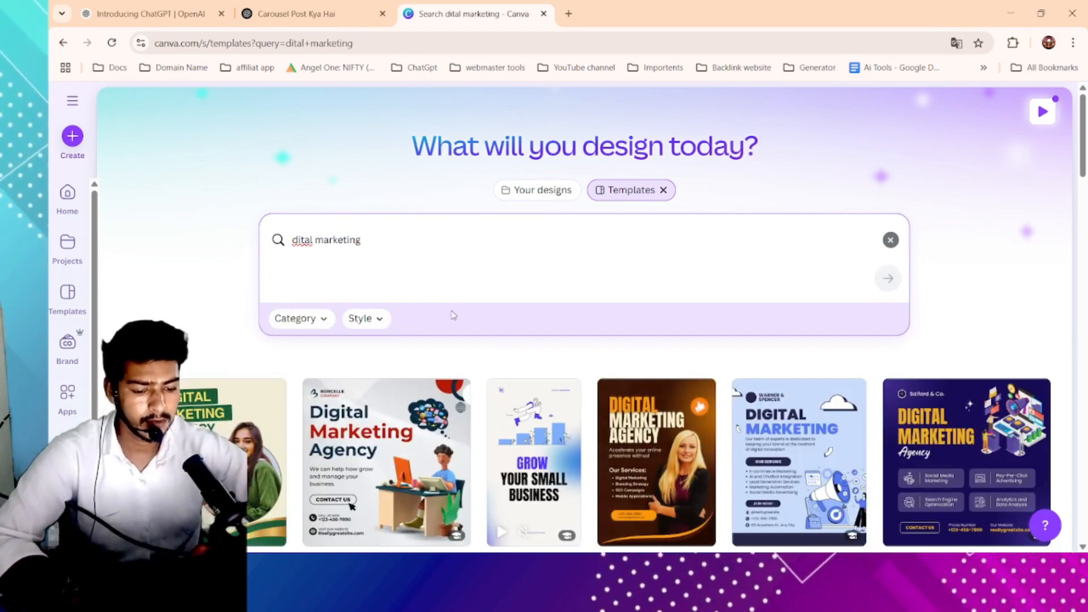
pyautogui.scroll(-5, 485, 342)
pyautogui.scroll(-12, 484, 341)
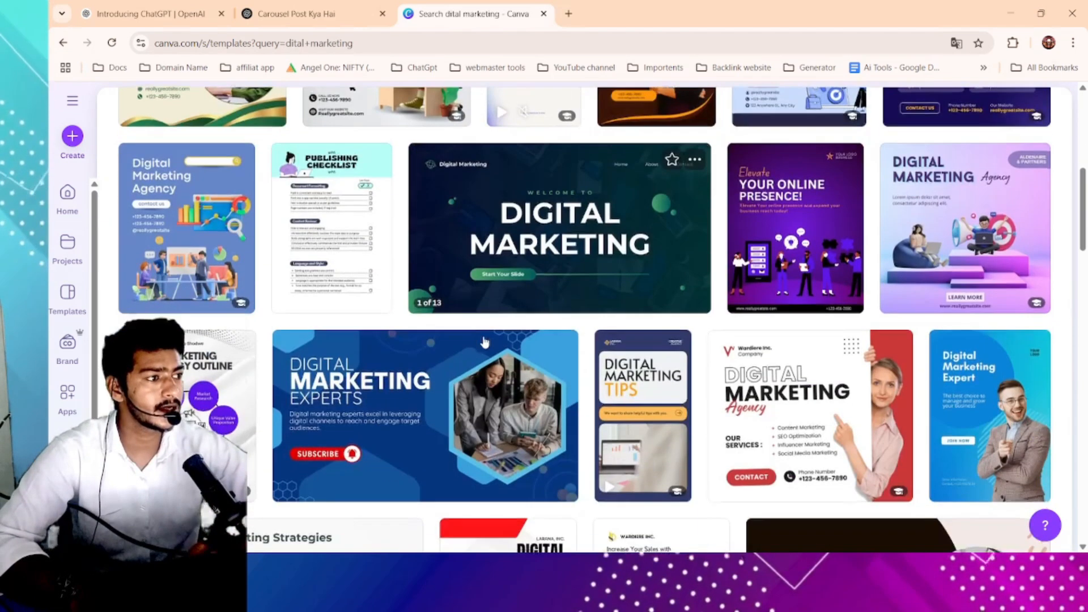
pyautogui.scroll(15, 485, 342)
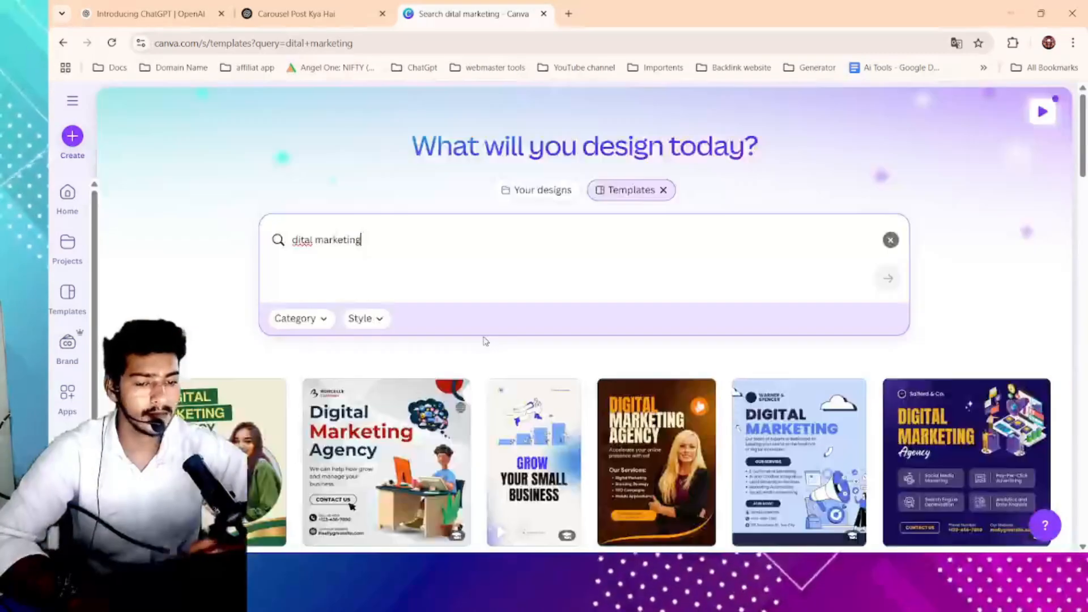
# - Search the templates for "health" and browse the results
pyautogui.click(364, 240)
pyautogui.write('health')
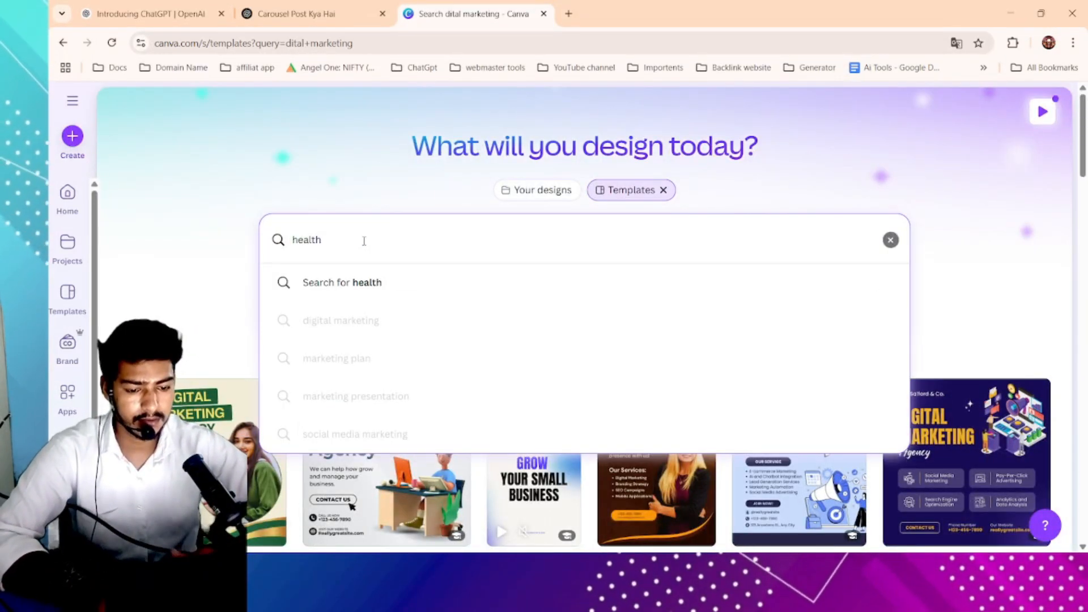
pyautogui.click(369, 281)
pyautogui.scroll(-5, 427, 367)
pyautogui.scroll(-10, 429, 369)
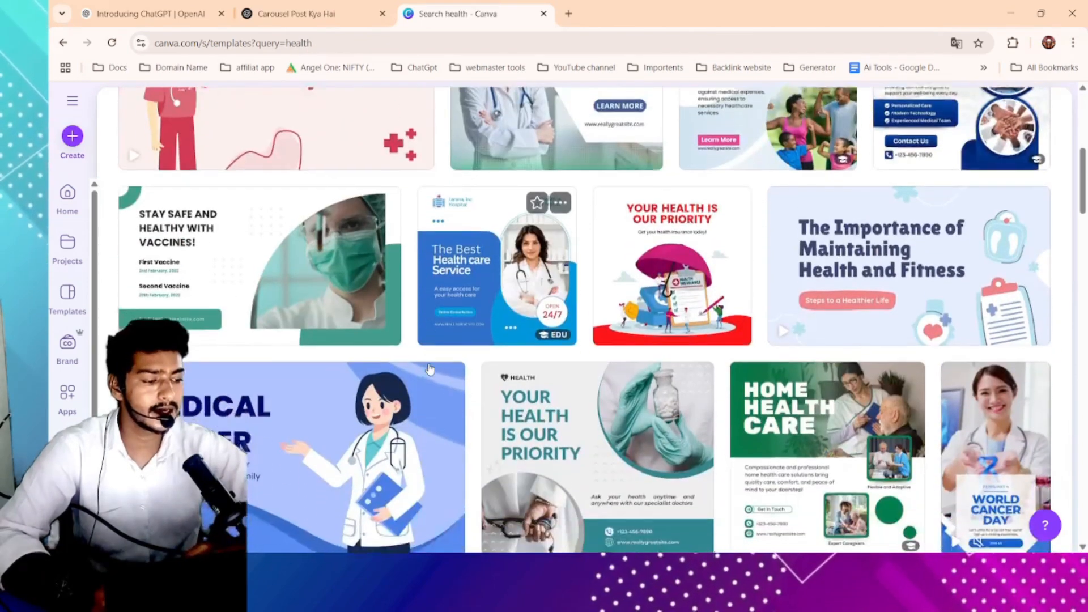
pyautogui.scroll(15, 429, 368)
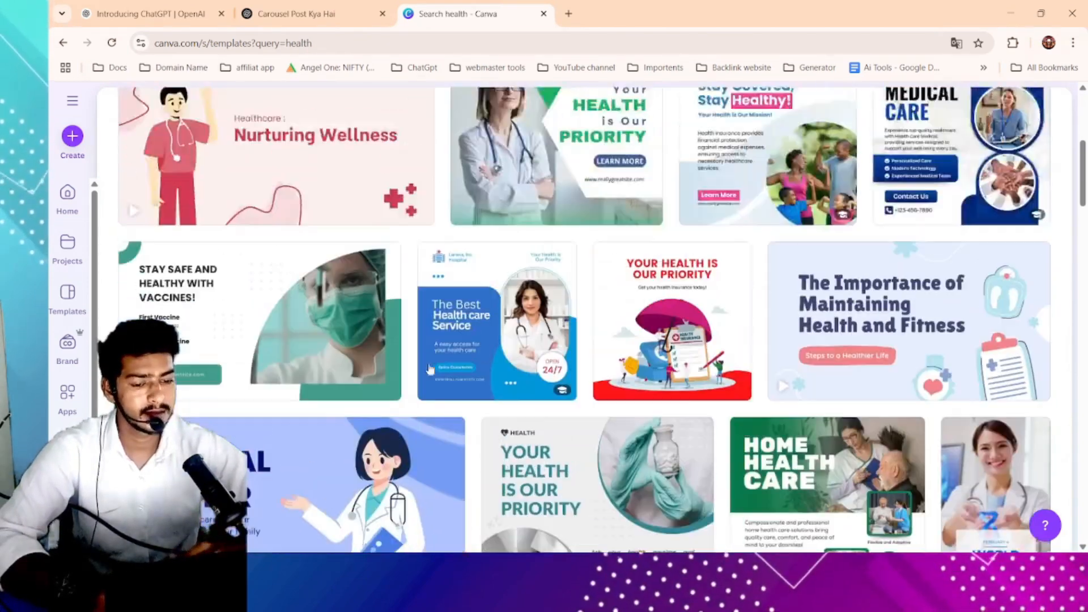
# - Search the templates for "gym"
pyautogui.click(377, 245)
pyautogui.write('gym')
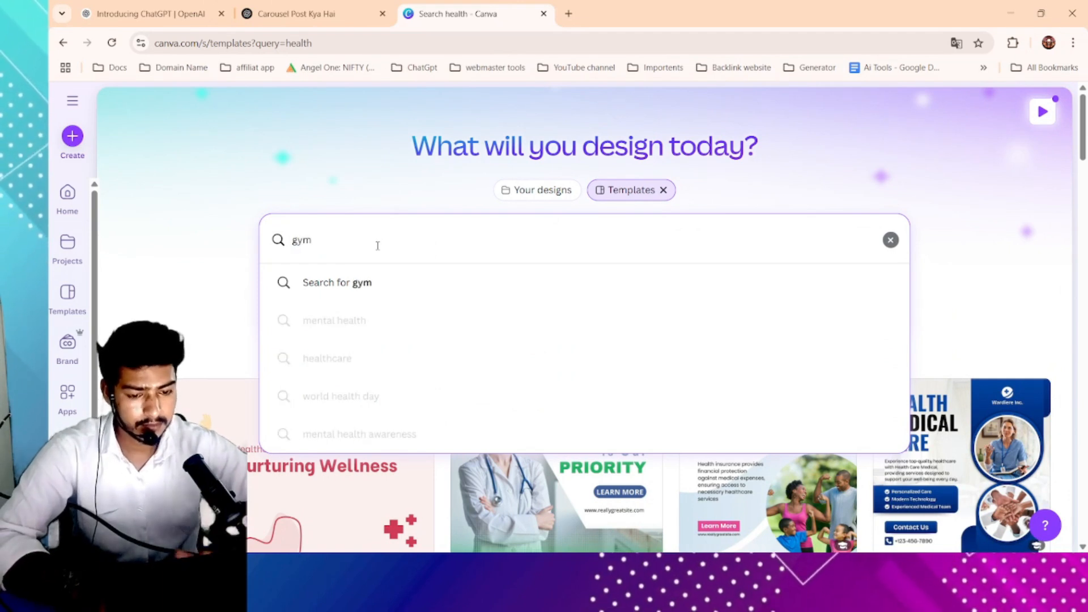
pyautogui.click(394, 281)
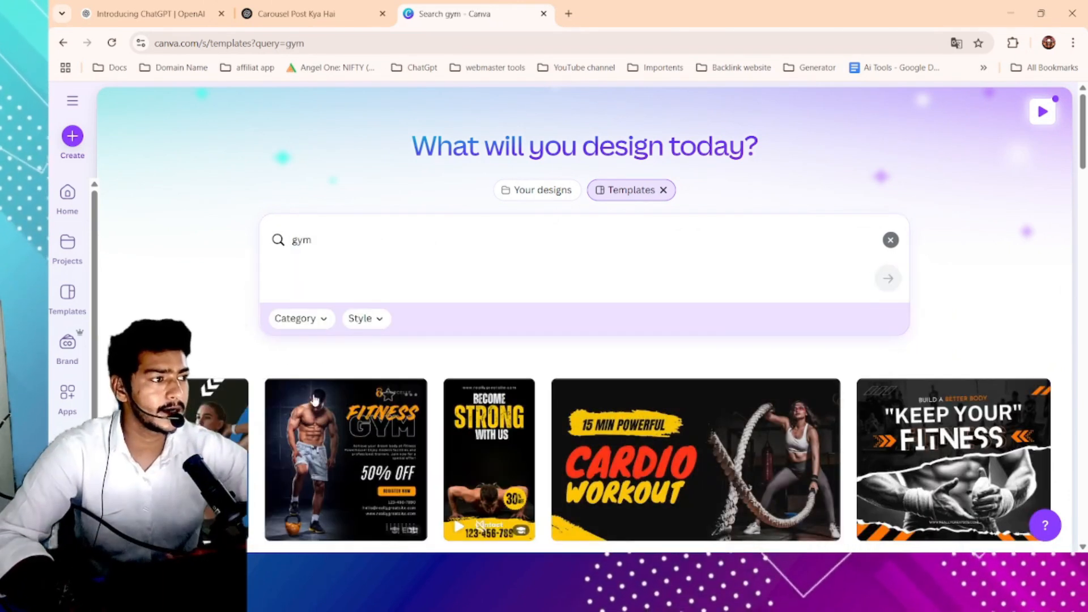
# - Browse the gym template results, then clear the search box
pyautogui.scroll(-7, 413, 407)
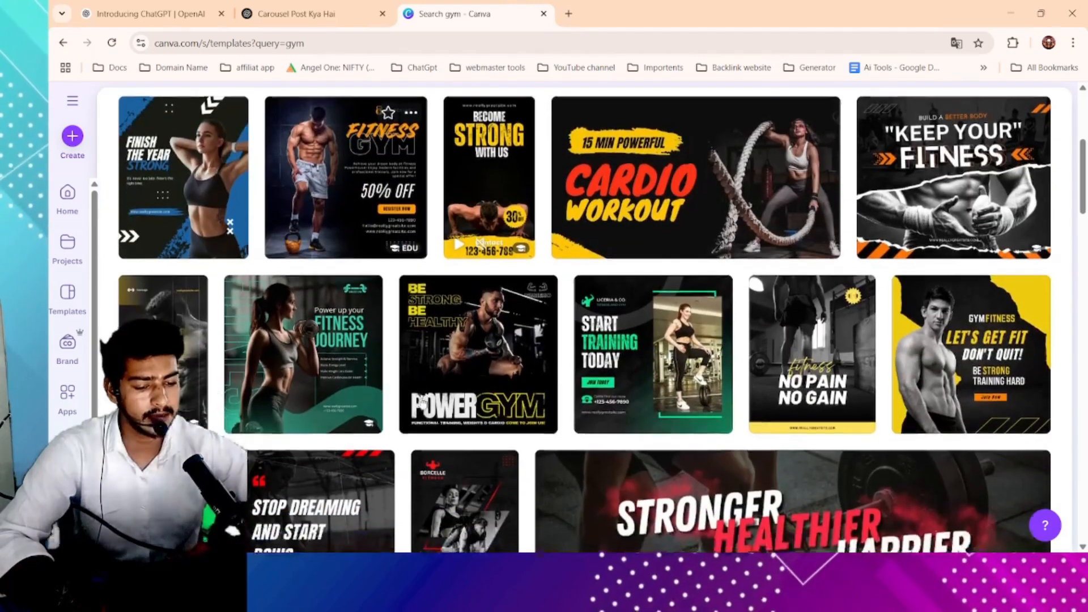
pyautogui.scroll(-5, 421, 403)
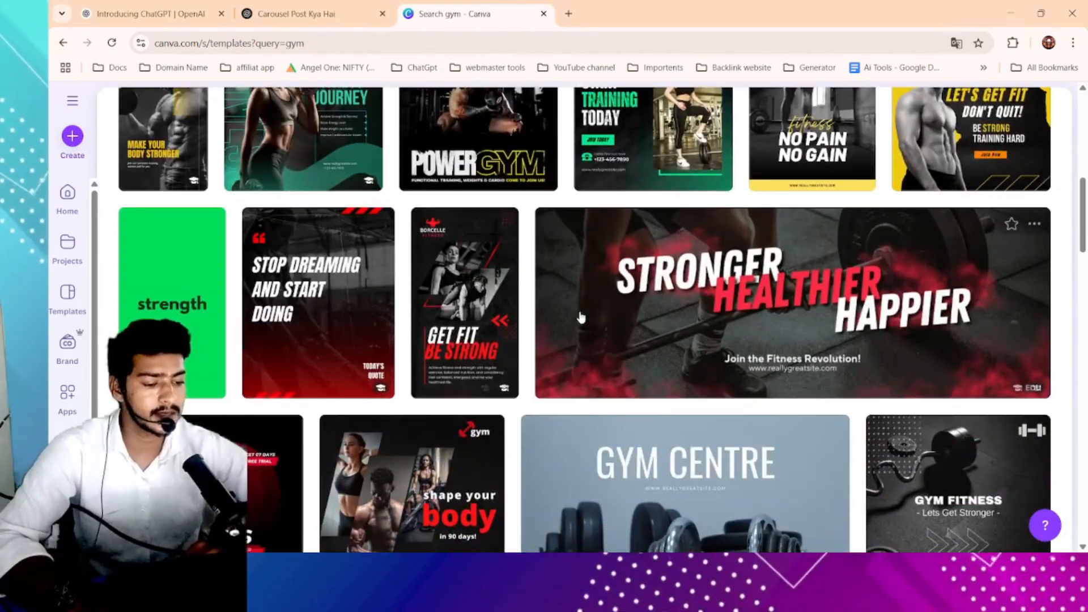
pyautogui.scroll(-2, 577, 330)
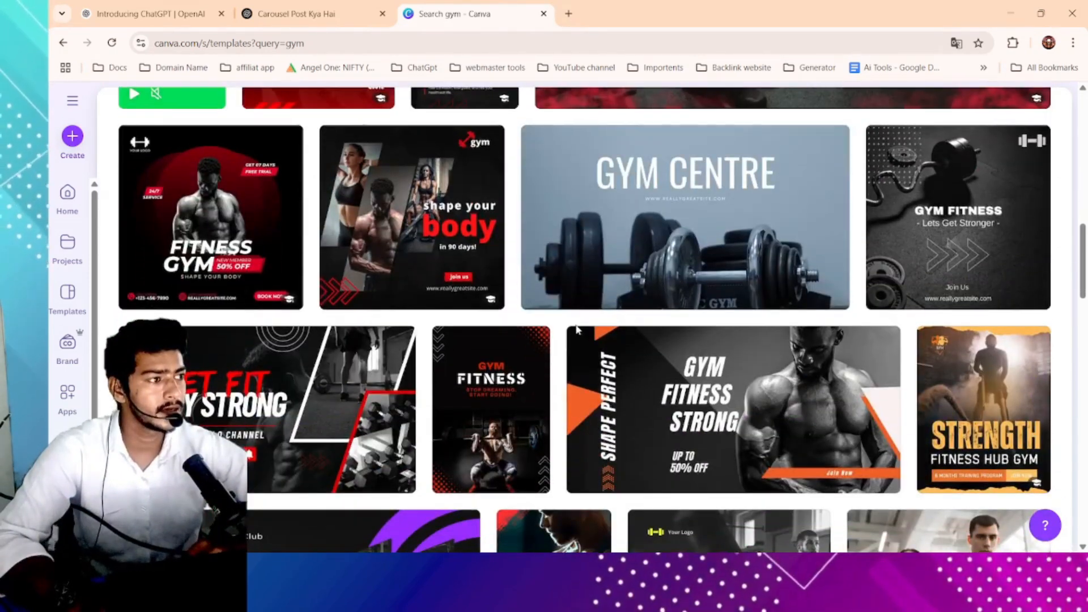
pyautogui.scroll(14, 577, 330)
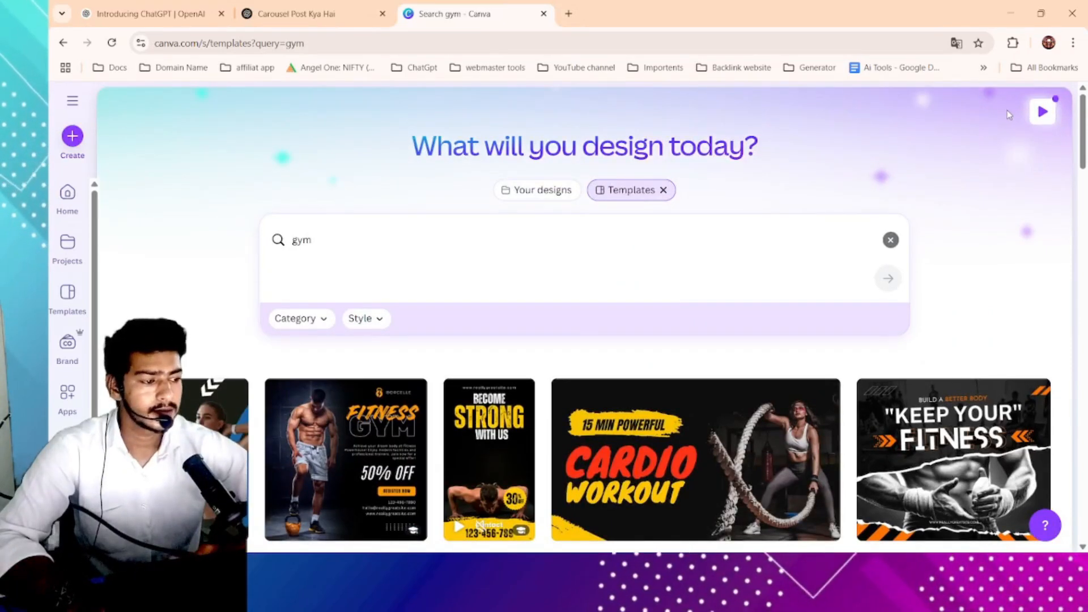
pyautogui.click(891, 240)
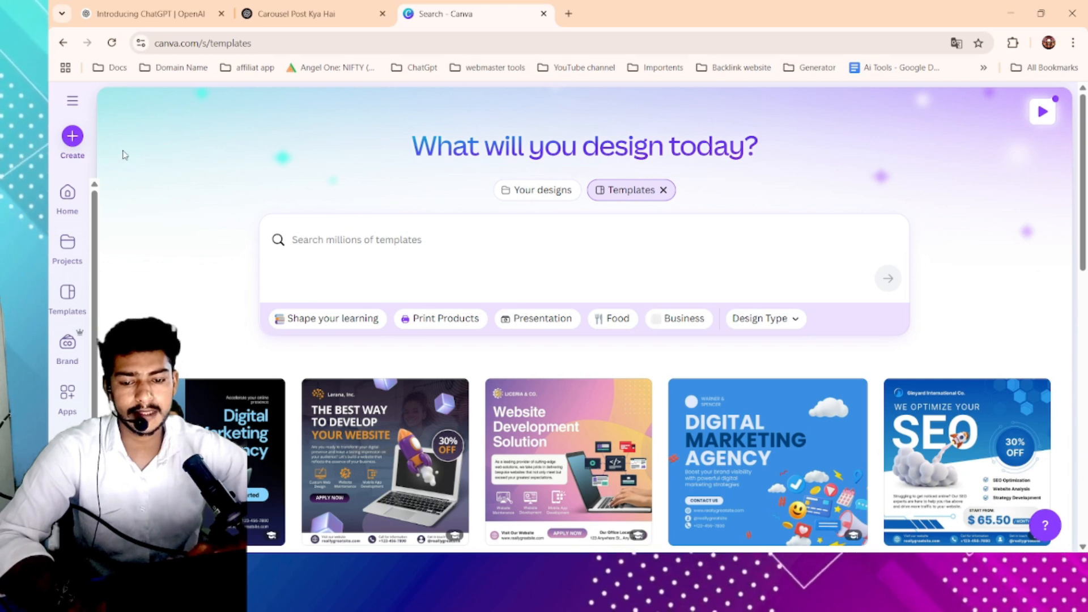
# - Open the Create a design dialog and browse its design types and suggested templates
pyautogui.scroll(5, 80, 151)
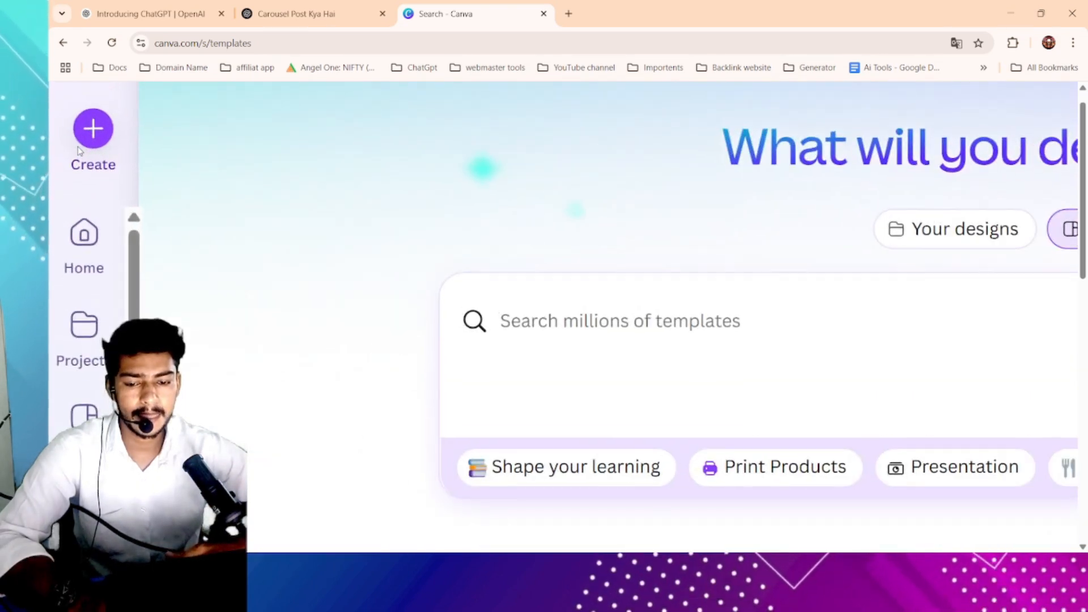
pyautogui.scroll(1, 80, 151)
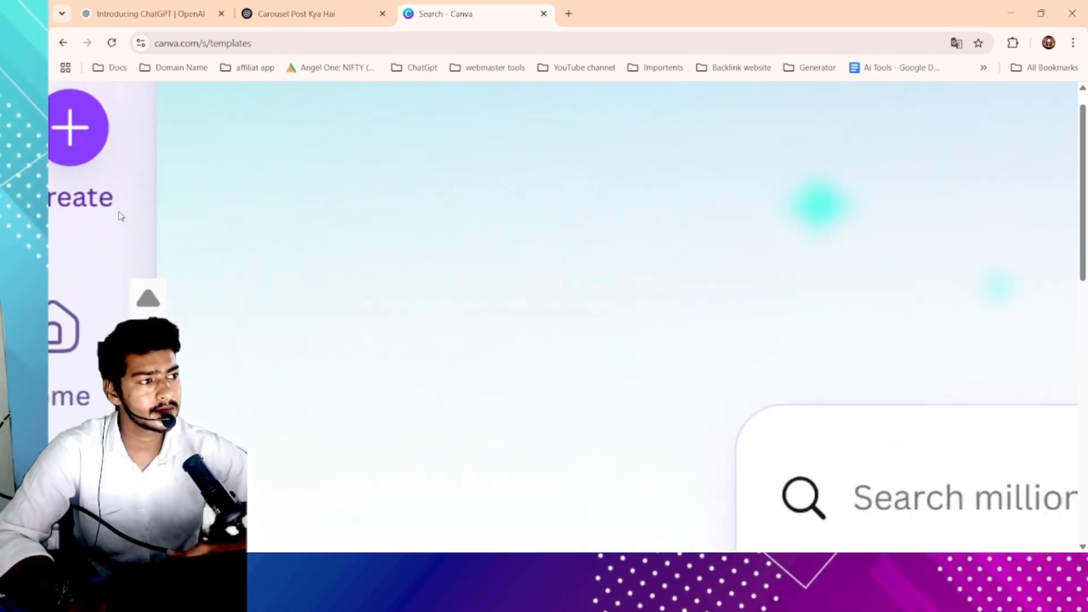
pyautogui.scroll(2, 117, 214)
pyautogui.scroll(-3, 113, 181)
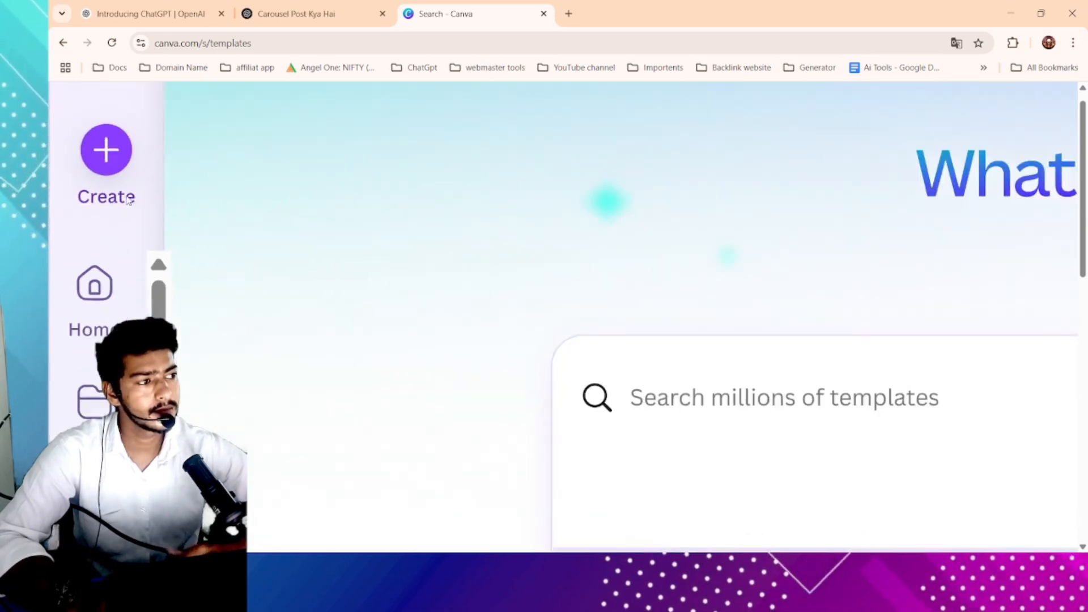
pyautogui.click(102, 153)
pyautogui.scroll(-5, 158, 191)
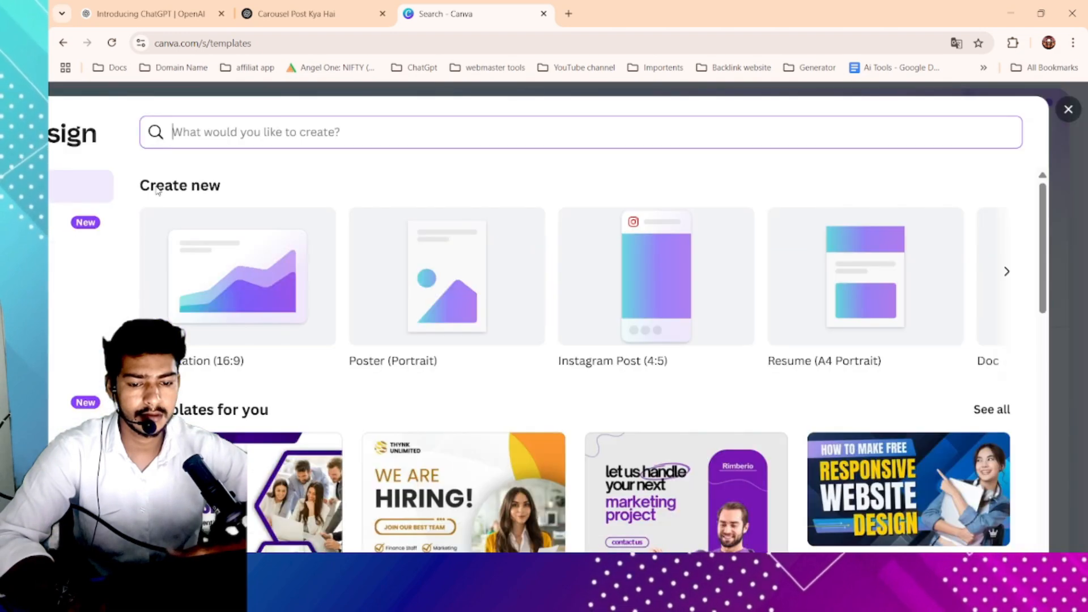
pyautogui.scroll(-4, 294, 260)
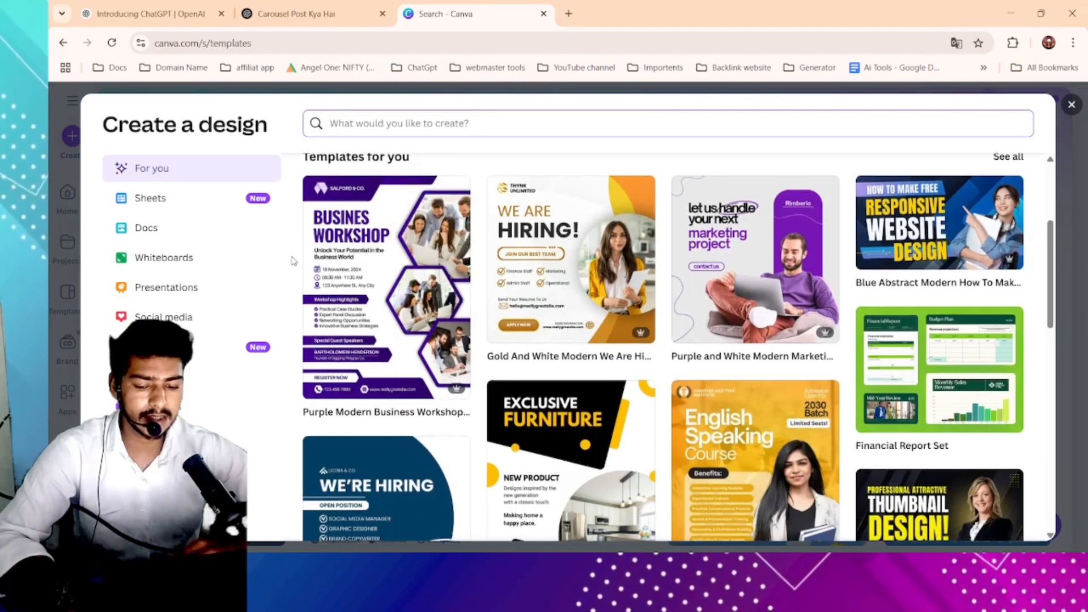
pyautogui.scroll(3, 235, 391)
pyautogui.scroll(-1, 295, 465)
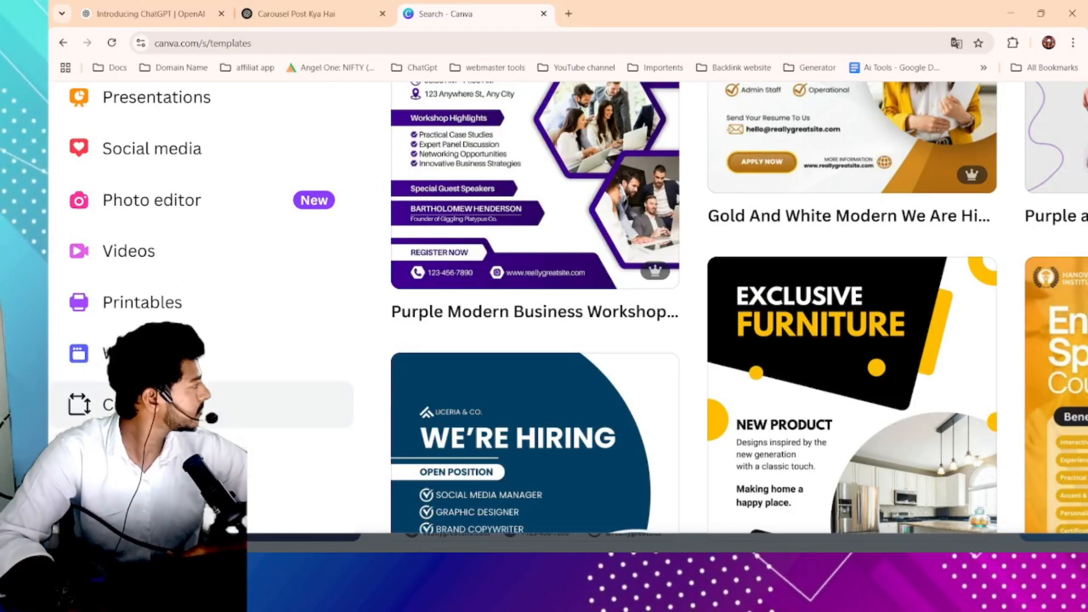
pyautogui.hscroll(-2, 238, 405)
pyautogui.scroll(2, 226, 424)
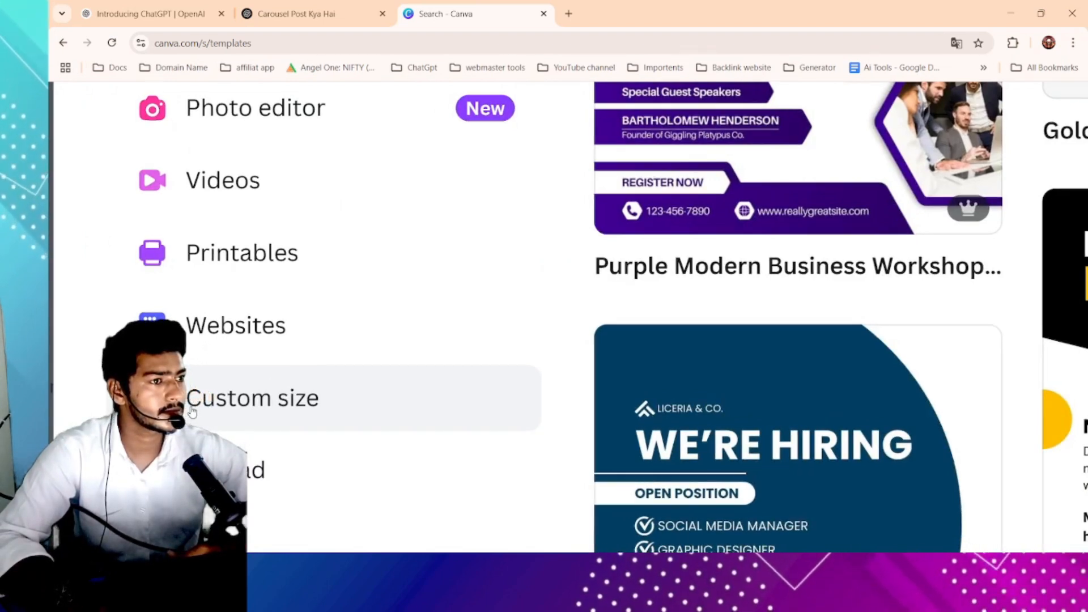
pyautogui.scroll(-3, 193, 412)
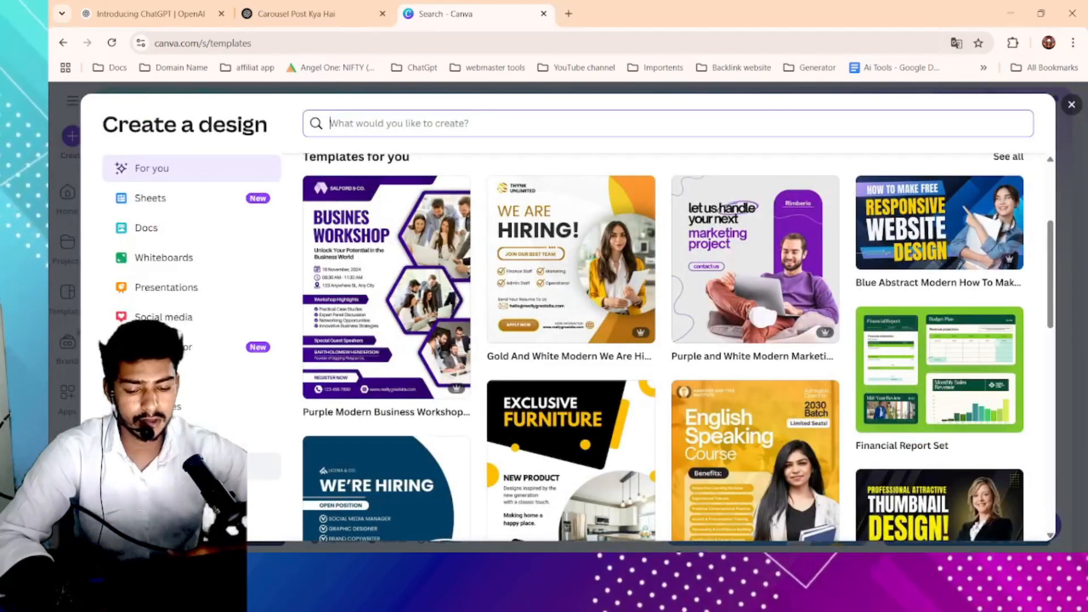
# - Create a new custom-size design of 1080 × 1080 px
pyautogui.click(192, 466)
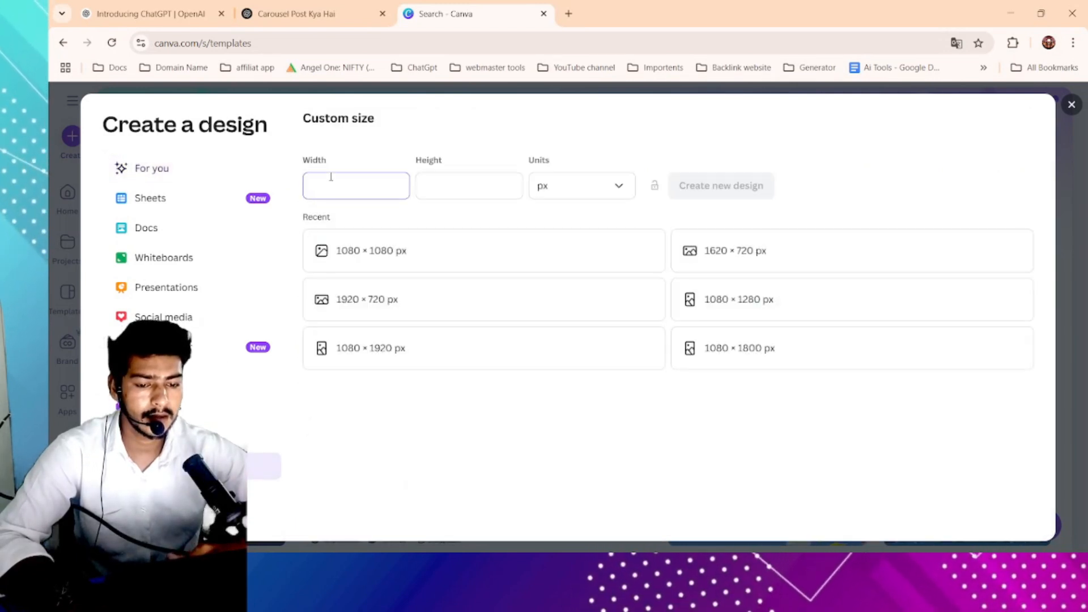
pyautogui.doubleClick(335, 191)
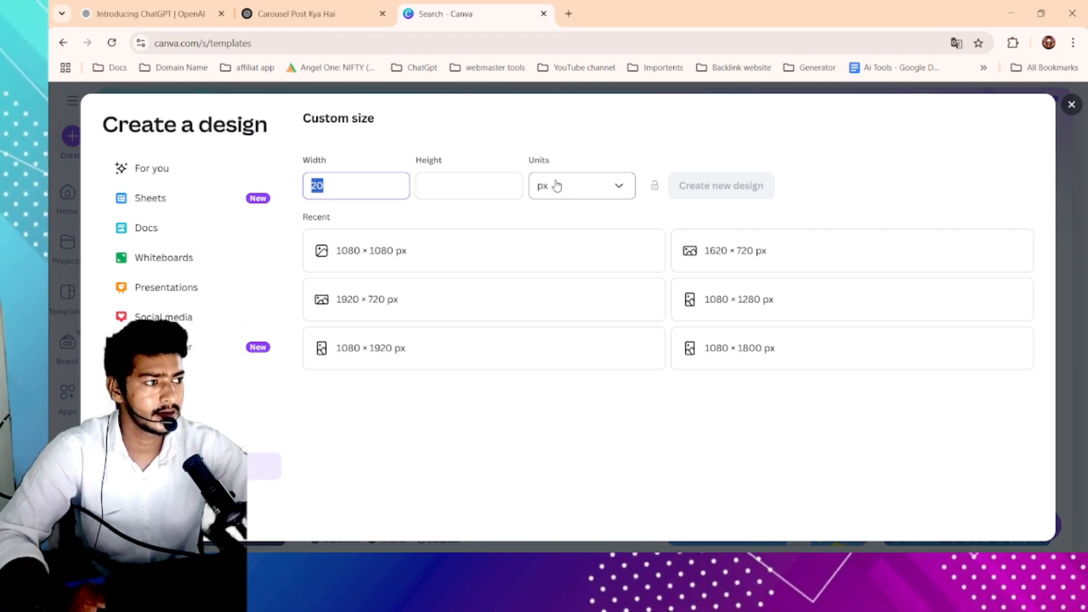
pyautogui.press('BackSpace')
pyautogui.write('10820')
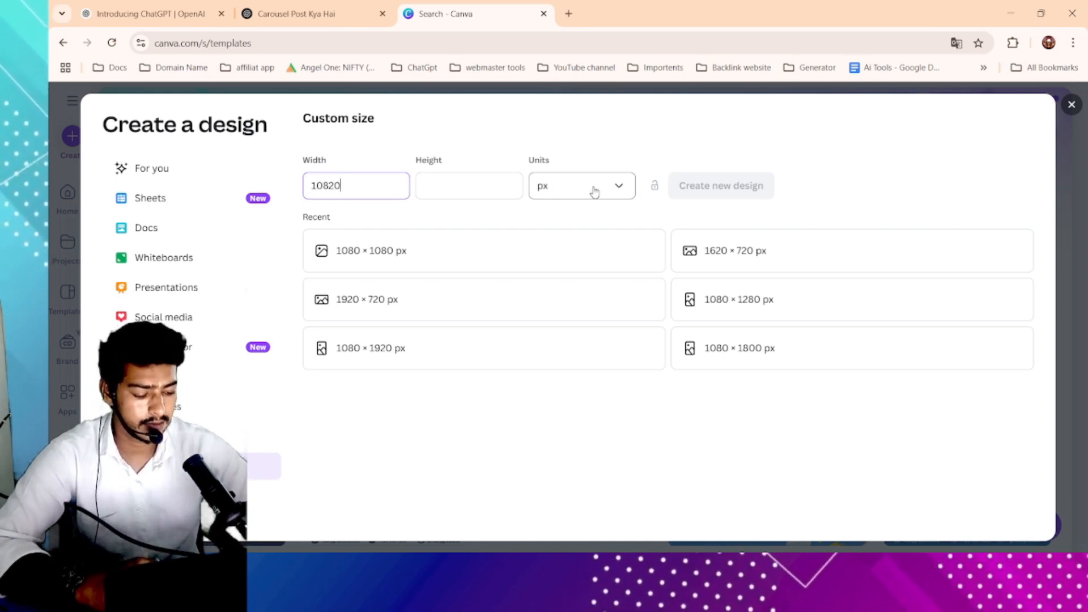
pyautogui.write('0')
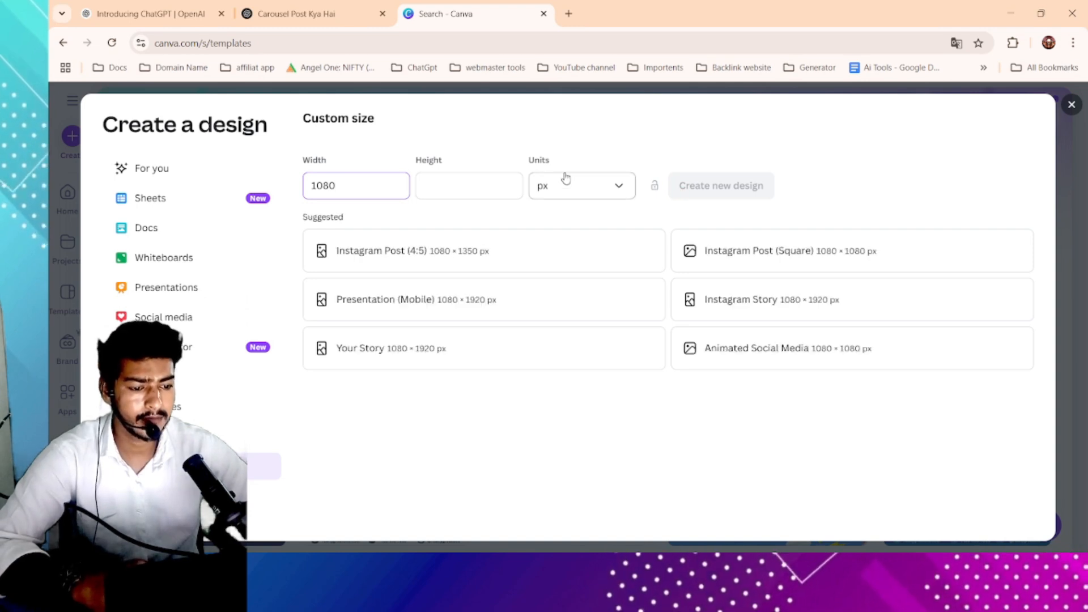
pyautogui.click(468, 178)
pyautogui.write('1080')
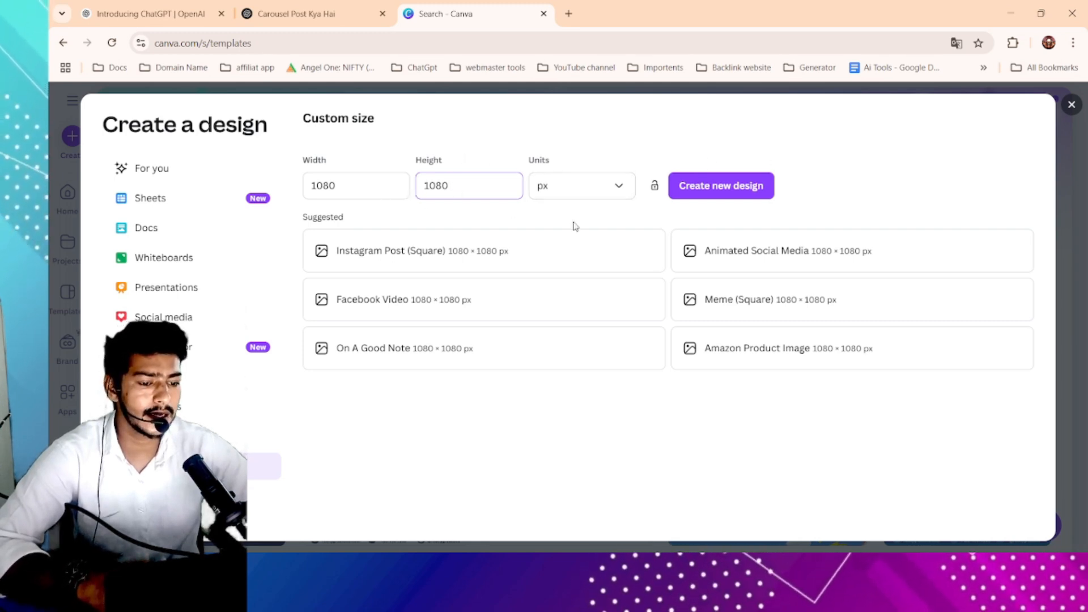
pyautogui.click(724, 193)
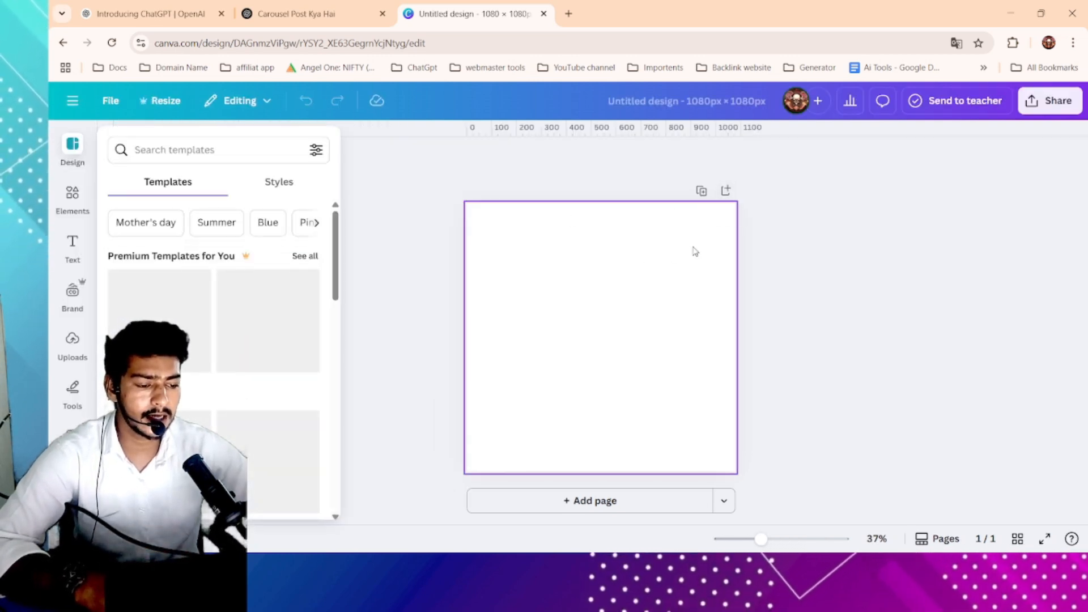
# - Try setting the page timing to 30.0s, then return it to 5.0s
pyautogui.click(554, 288)
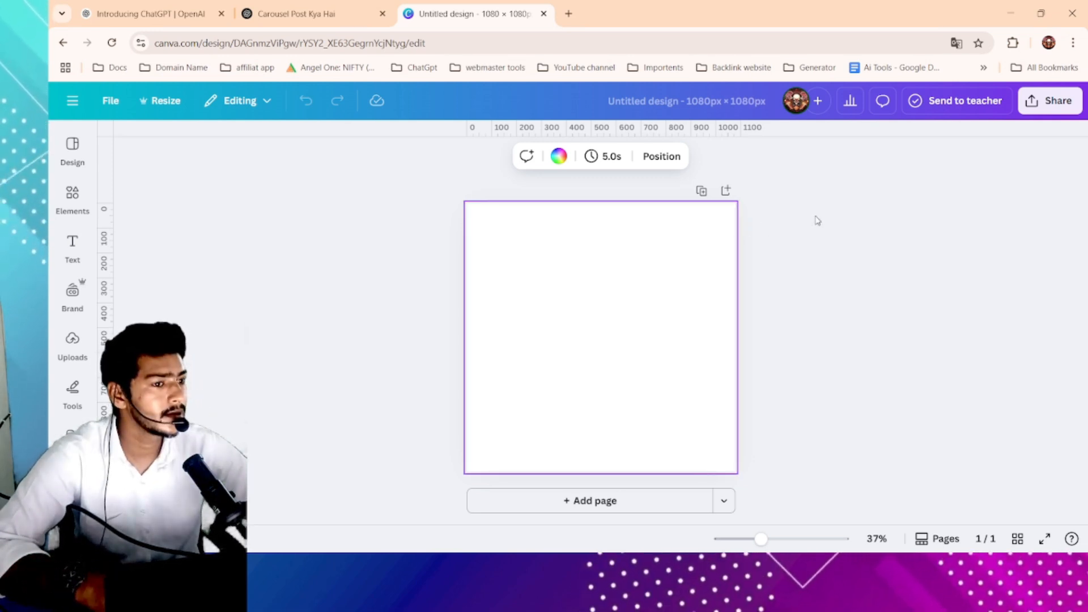
pyautogui.click(608, 161)
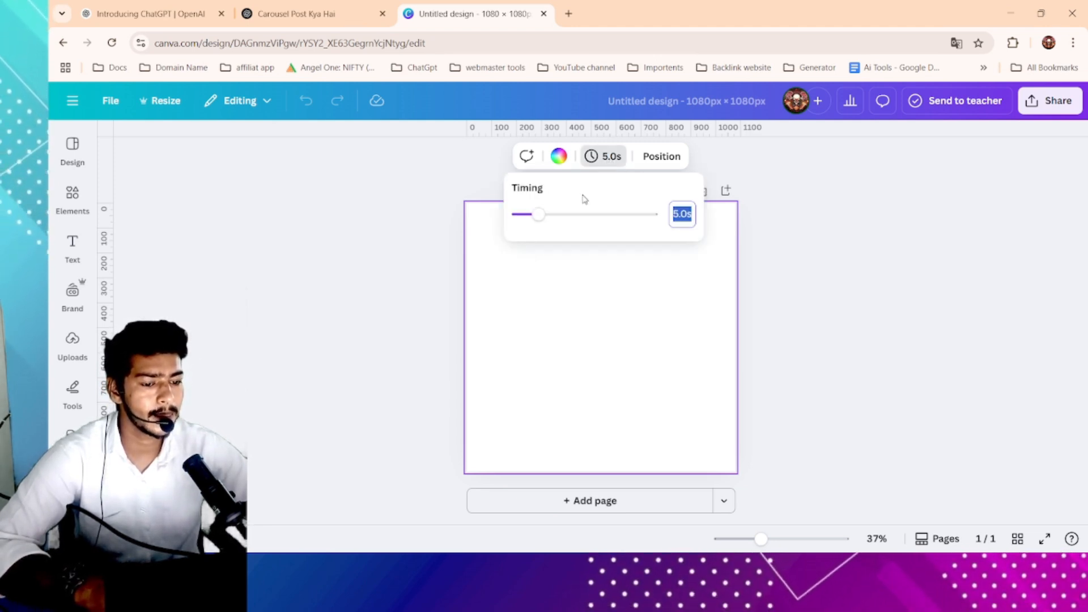
pyautogui.moveTo(537, 218); pyautogui.dragTo(675, 234)
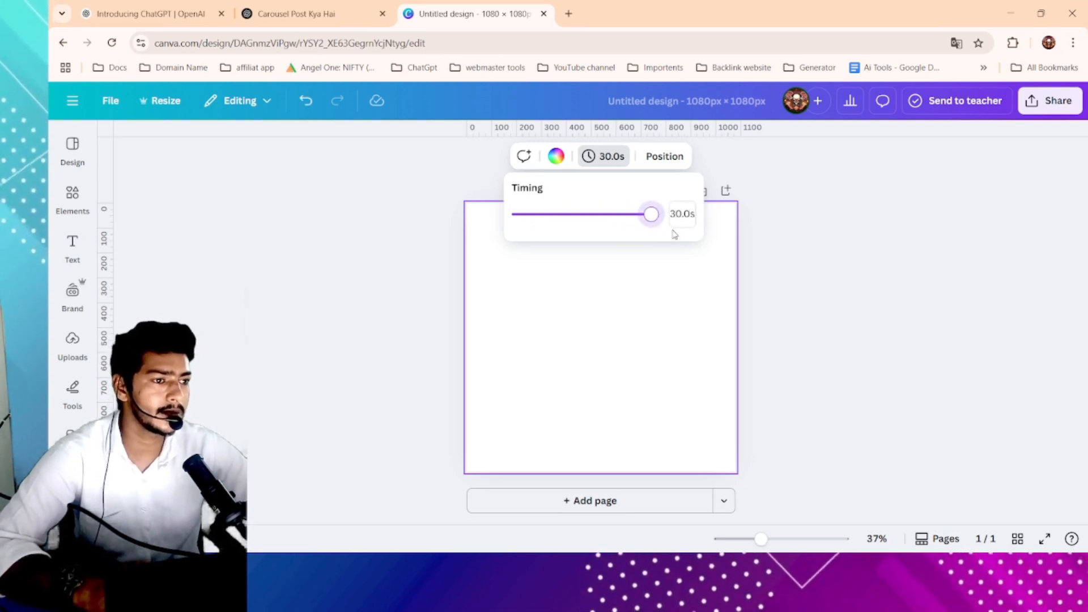
pyautogui.moveTo(624, 220); pyautogui.dragTo(538, 215)
pyautogui.click(775, 274)
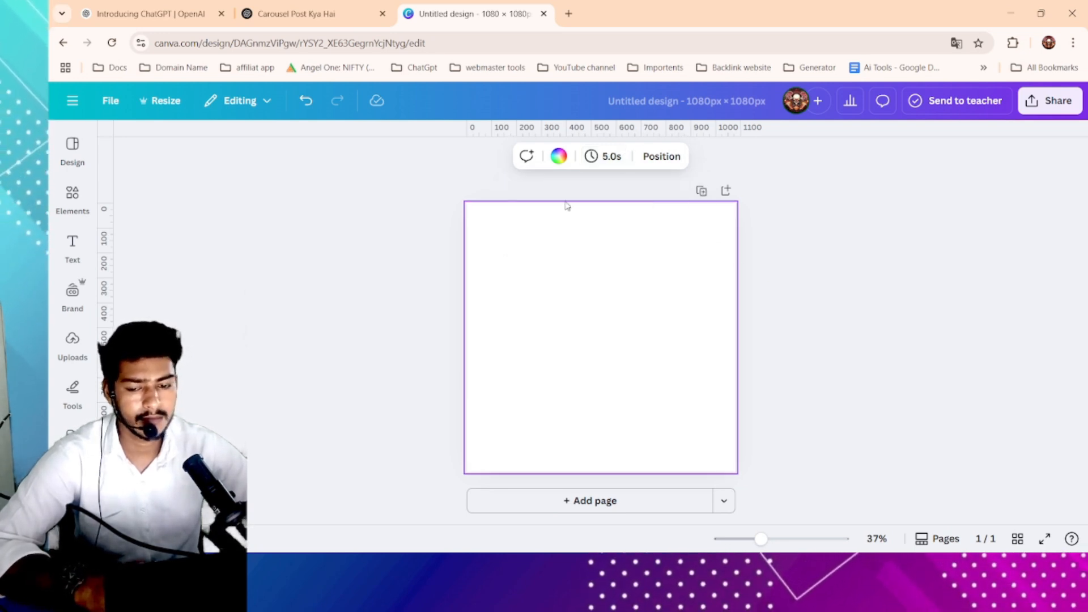
# - Open the Design panel and browse the suggested templates
pyautogui.click(77, 148)
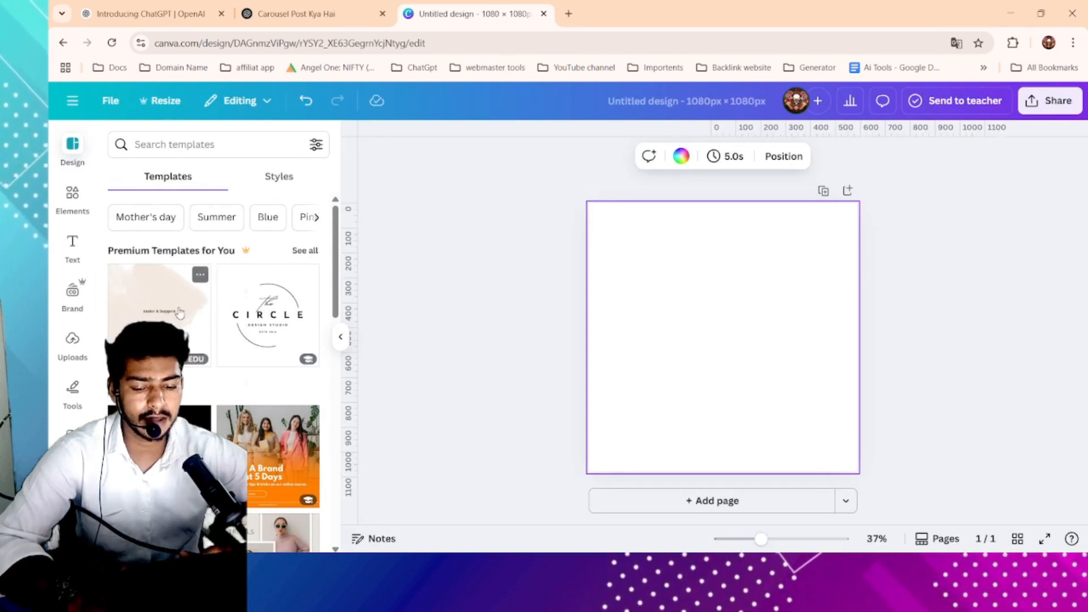
pyautogui.scroll(-3, 275, 420)
pyautogui.scroll(-5, 181, 312)
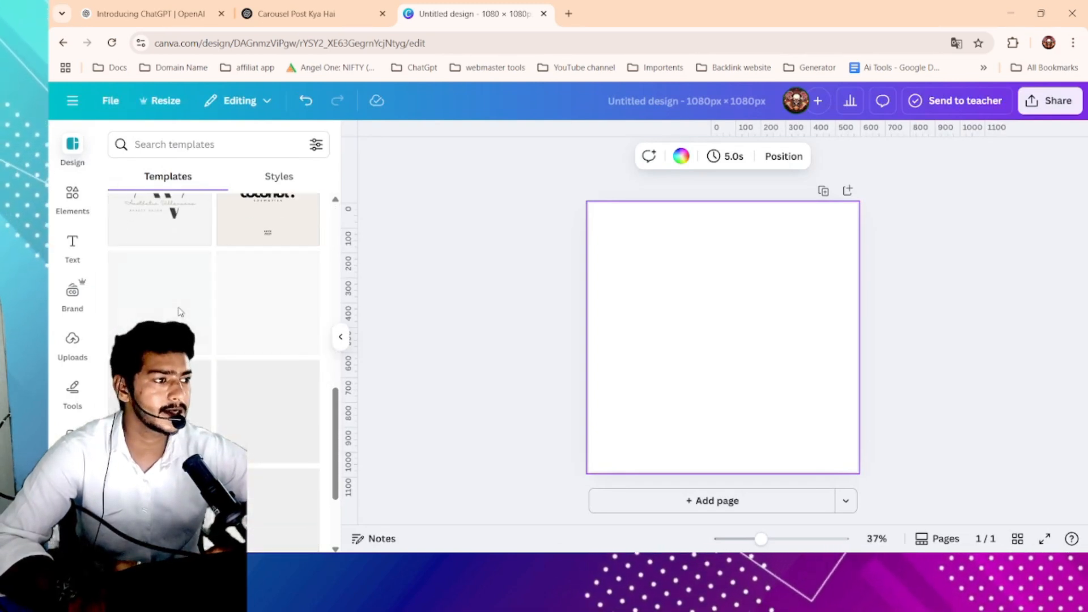
pyautogui.scroll(2, 179, 311)
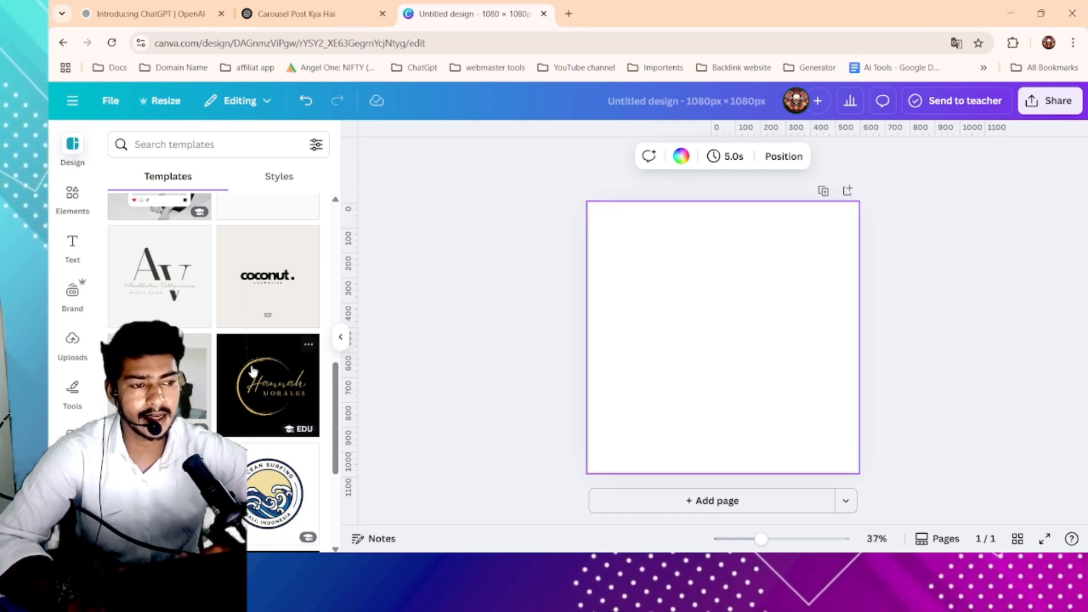
pyautogui.scroll(-2, 253, 371)
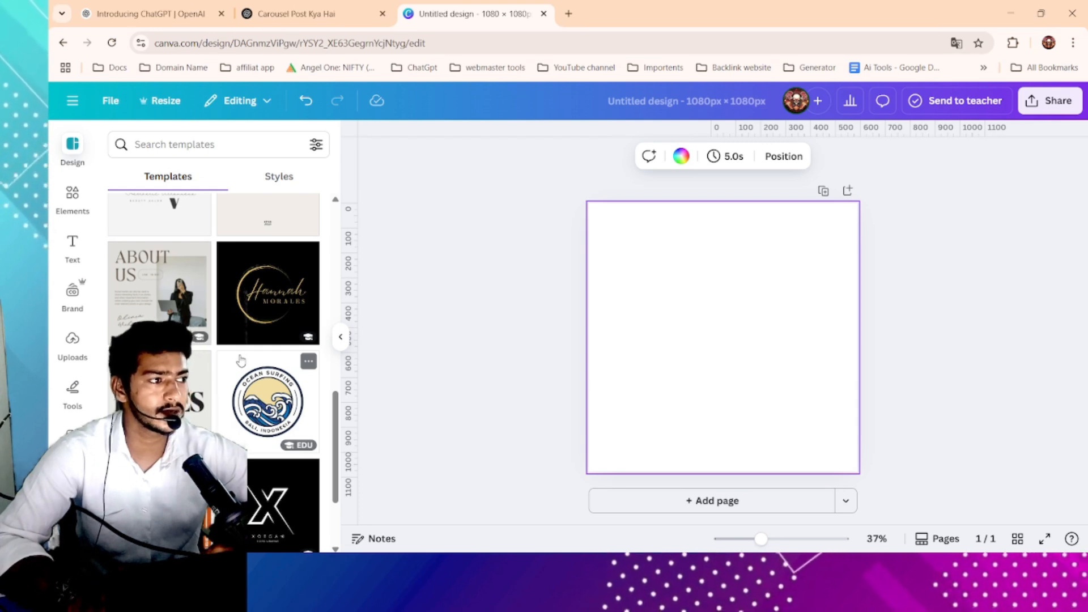
pyautogui.scroll(-3, 241, 361)
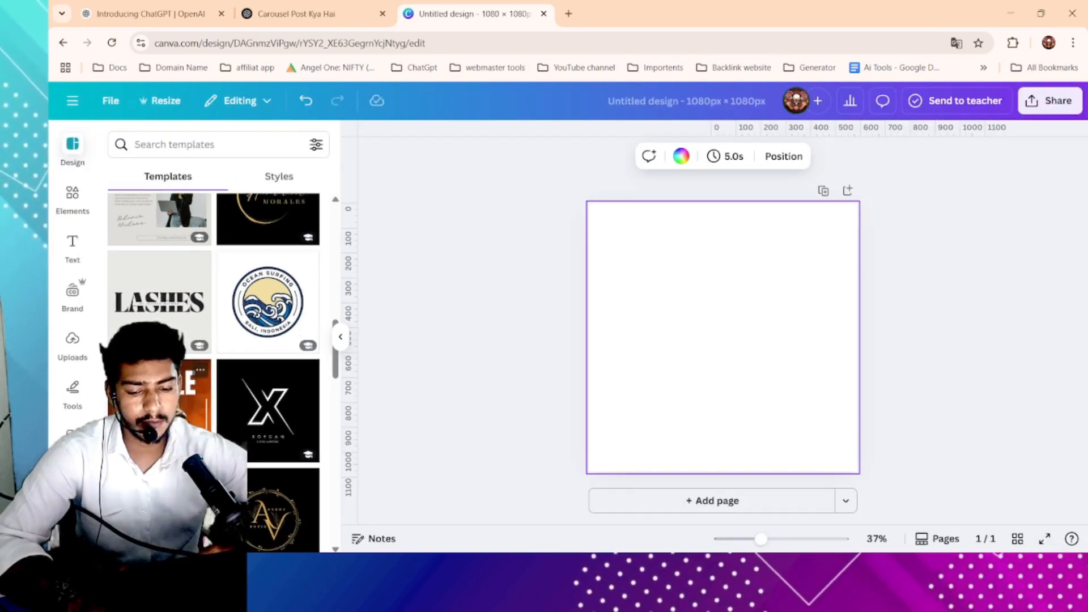
pyautogui.scroll(-6, 205, 340)
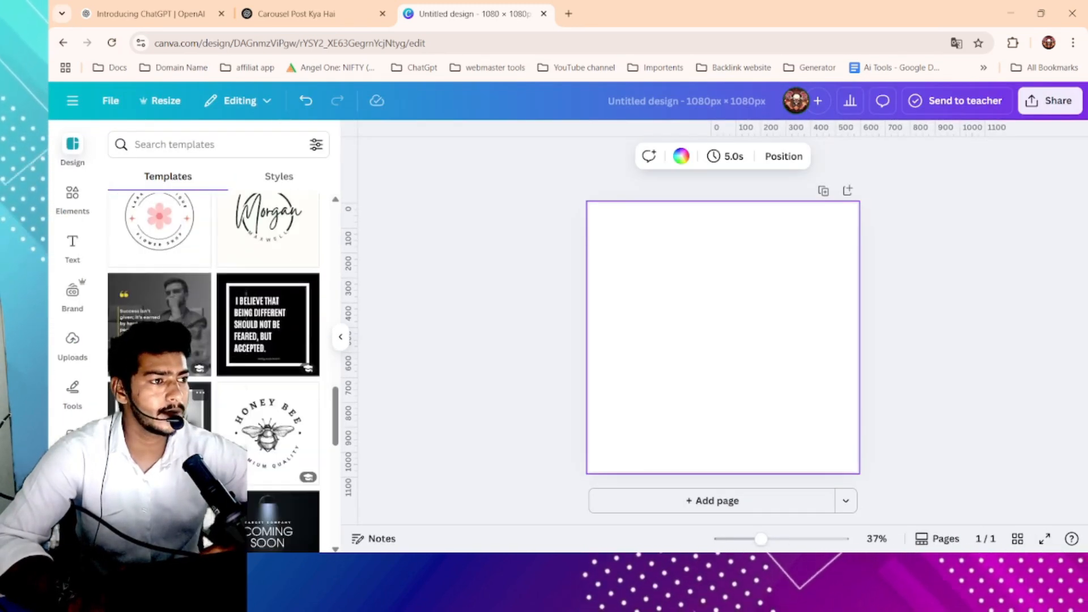
pyautogui.scroll(-3, 206, 340)
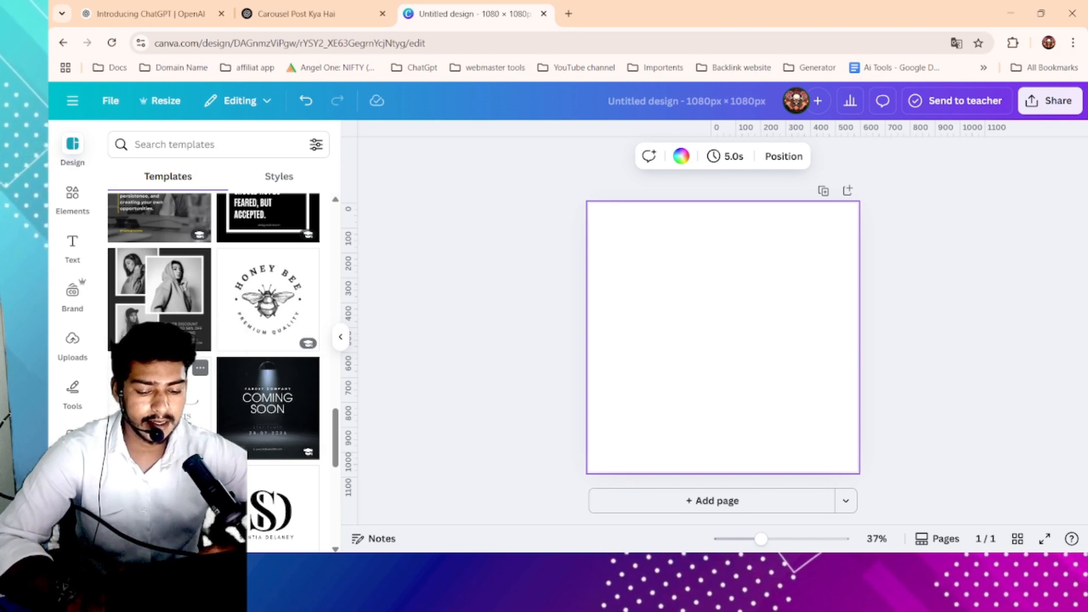
pyautogui.scroll(-3, 149, 300)
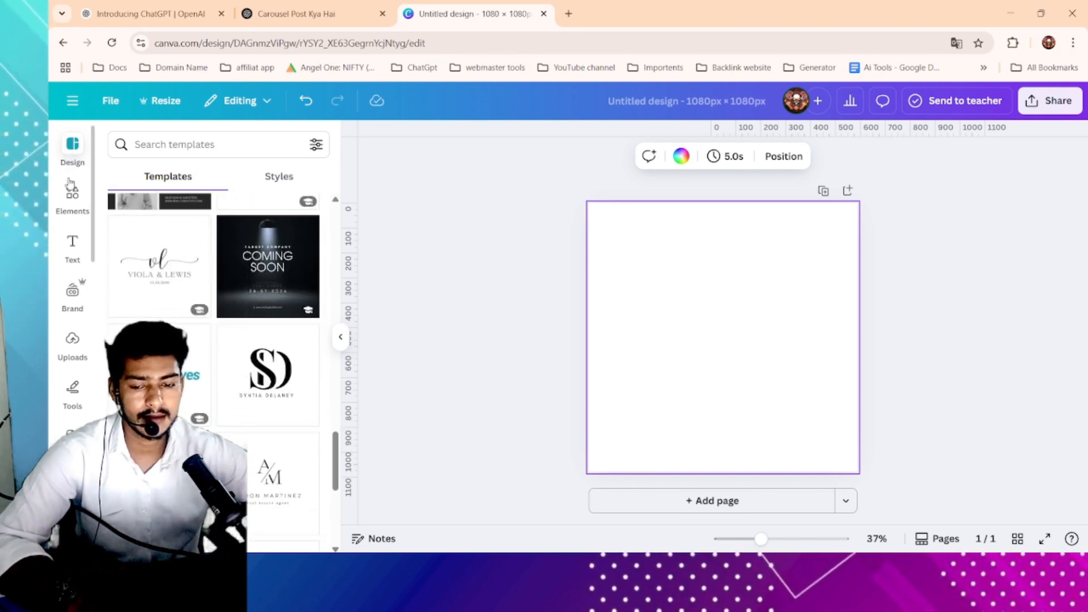
# - Open the Elements panel and browse its shapes, graphics and AI image generator sections
pyautogui.click(73, 211)
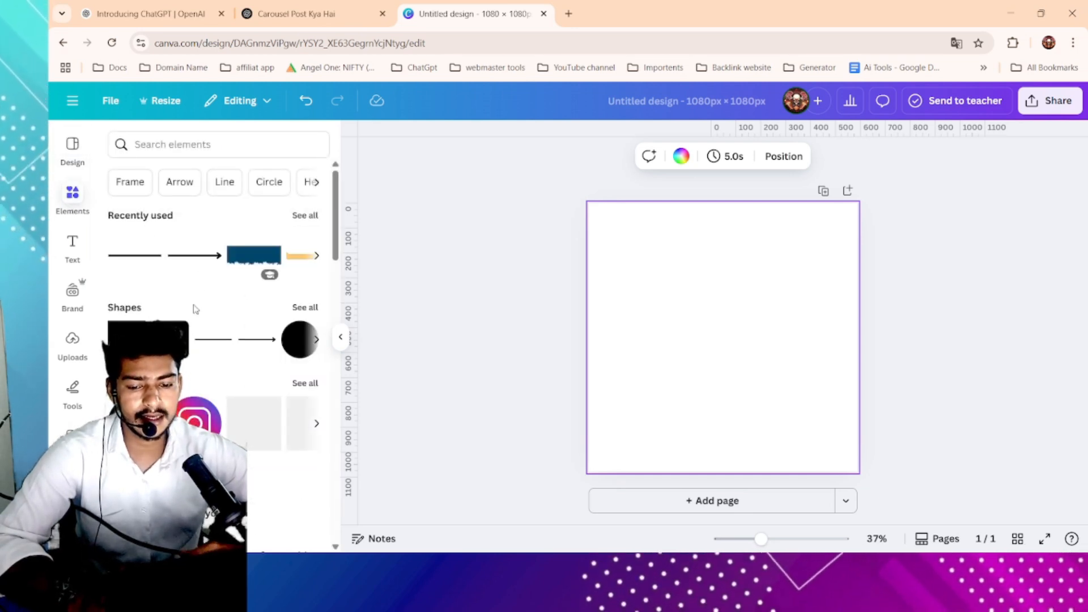
pyautogui.scroll(-3, 194, 309)
pyautogui.scroll(3, 194, 309)
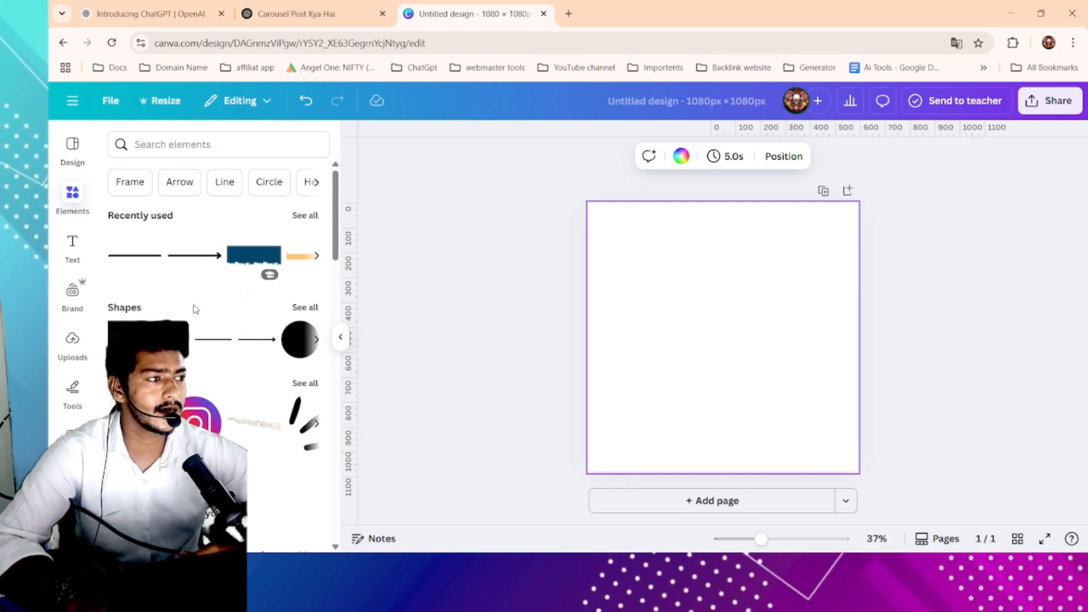
pyautogui.scroll(-4, 195, 309)
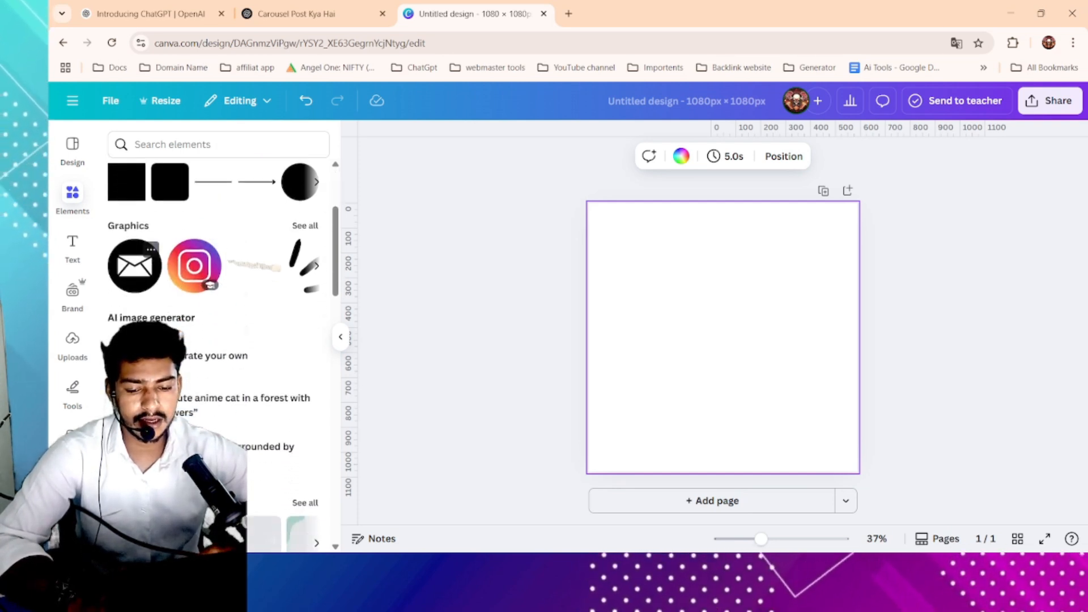
pyautogui.scroll(-1, 130, 273)
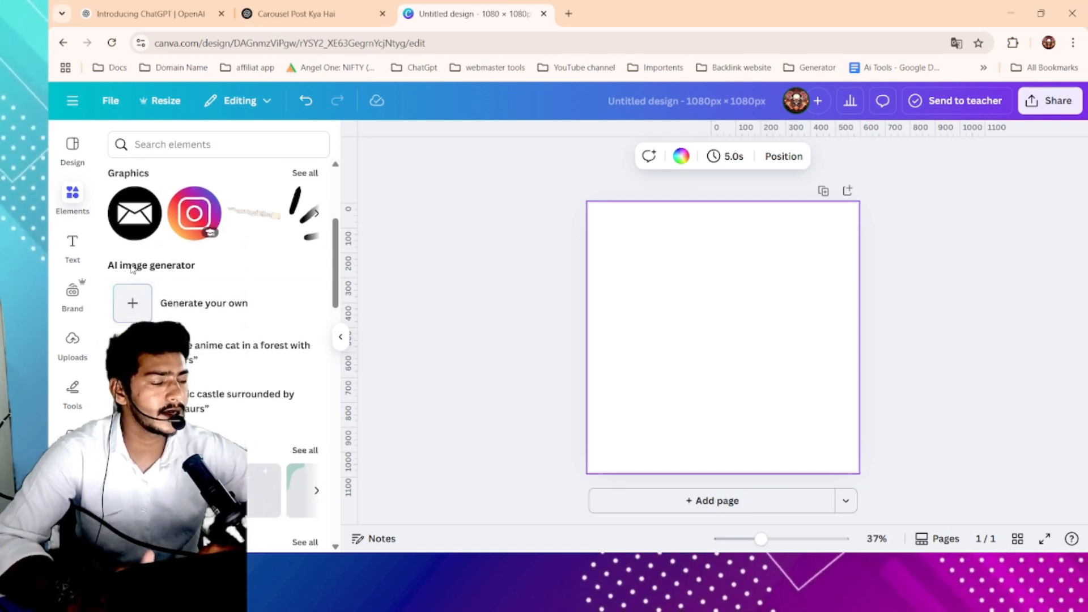
# - Search the elements library for instagram icon and browse the results
pyautogui.scroll(-5, 131, 268)
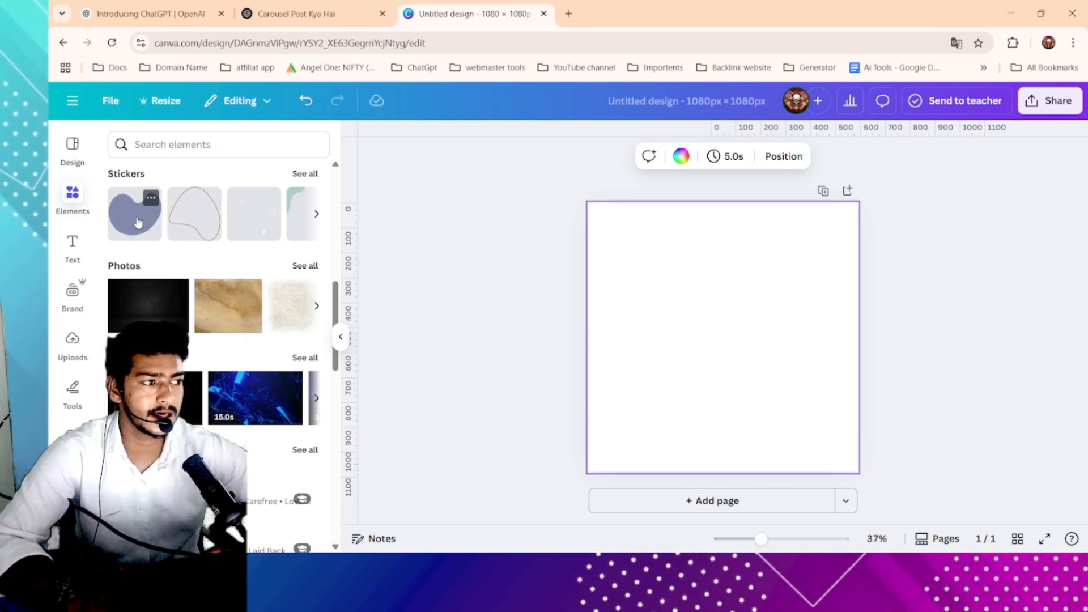
pyautogui.scroll(5, 138, 222)
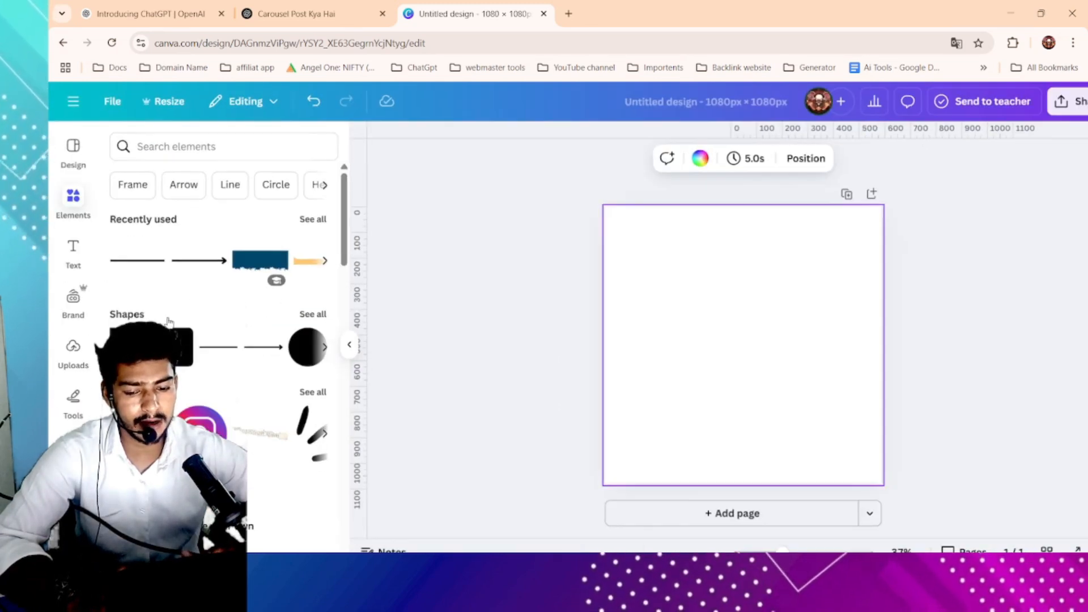
pyautogui.click(185, 155)
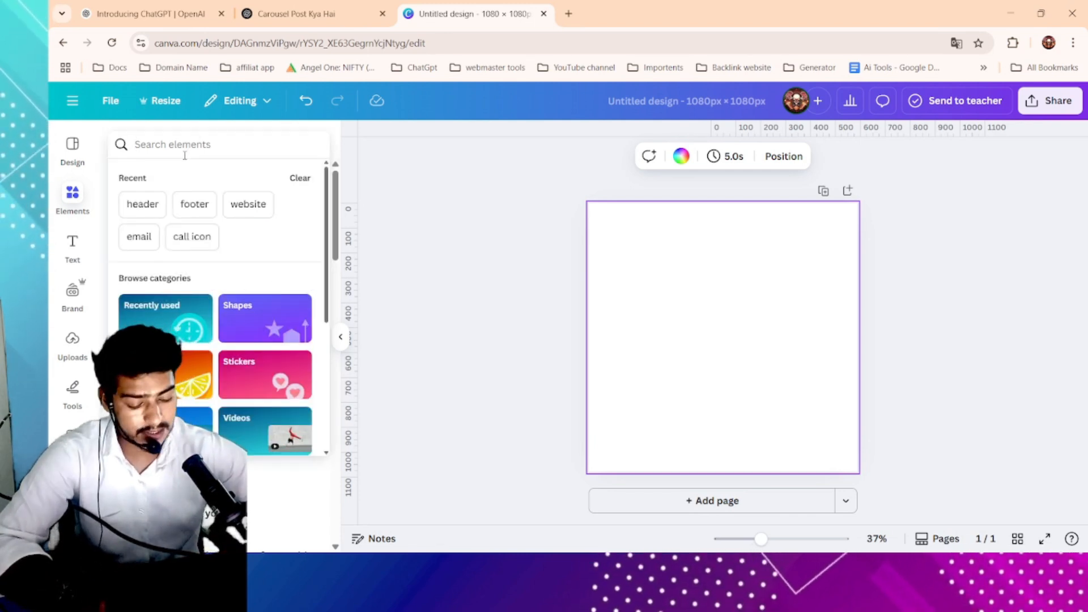
pyautogui.write('insta')
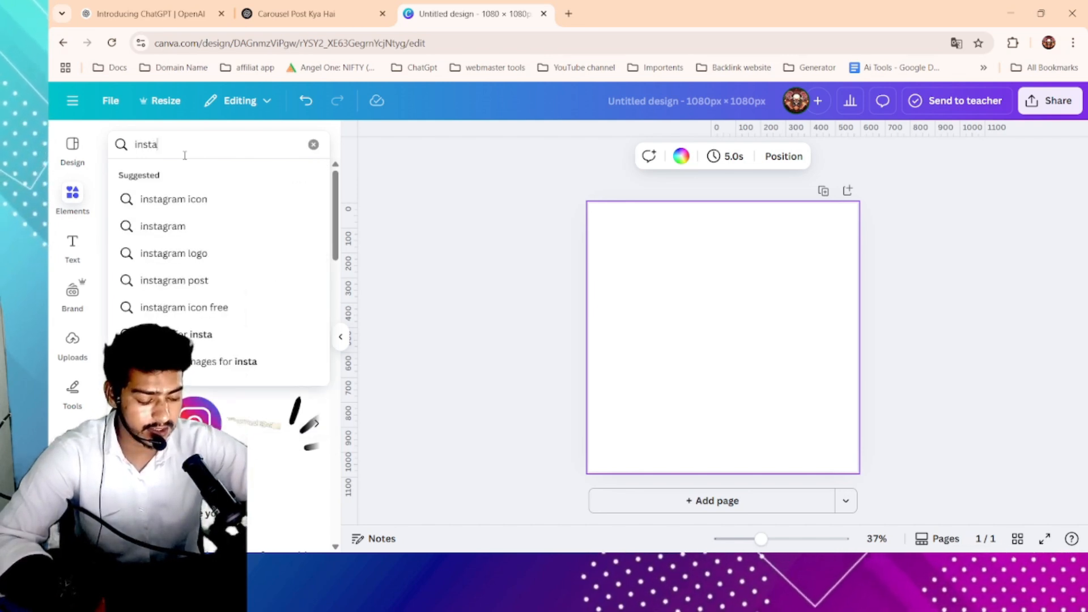
pyautogui.click(178, 199)
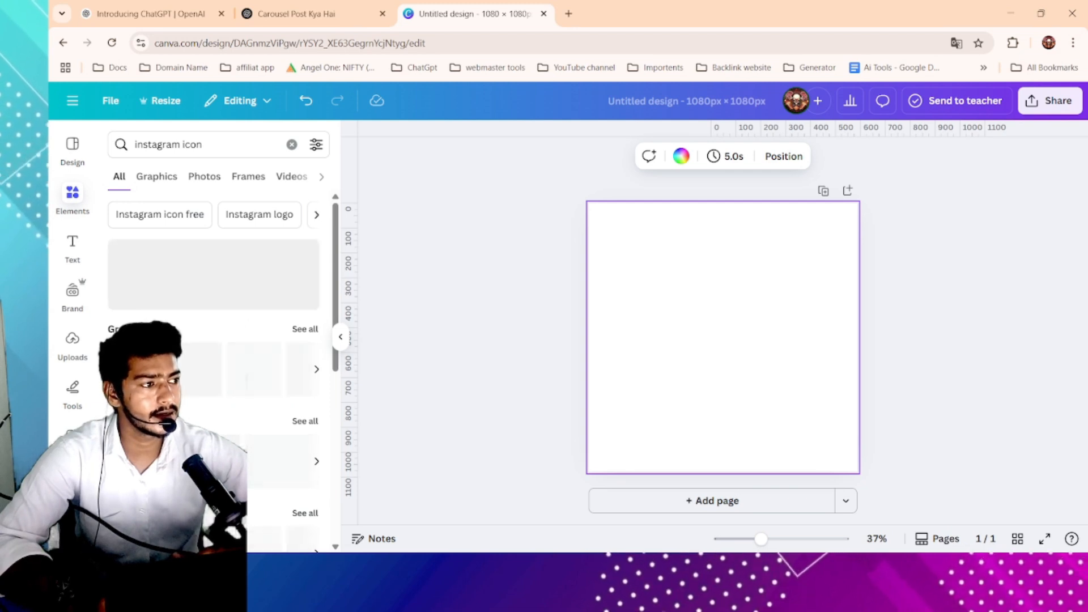
pyautogui.scroll(-3, 214, 368)
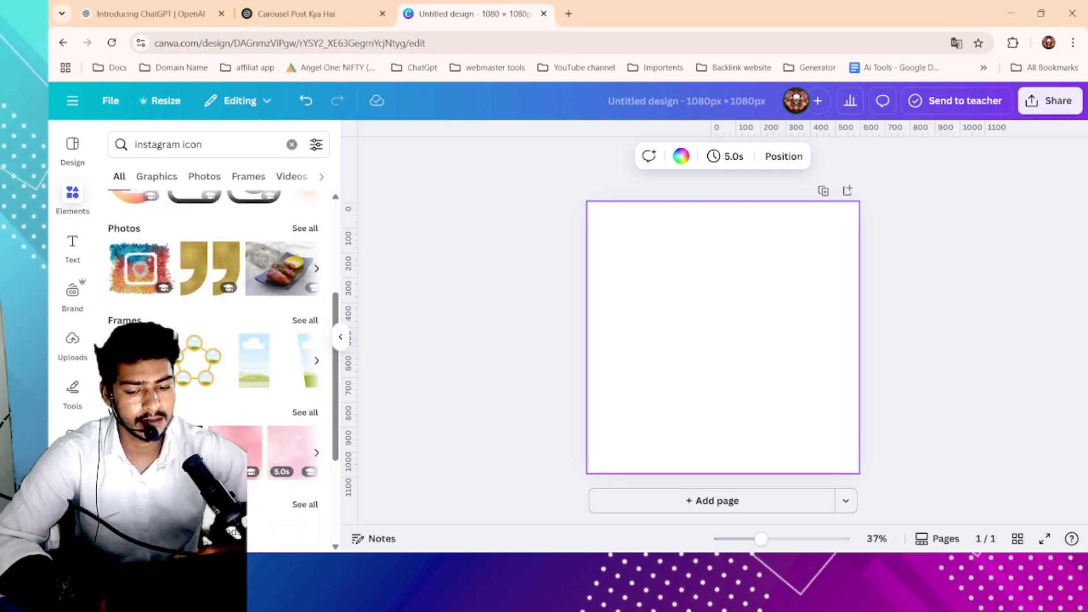
pyautogui.scroll(3, 213, 340)
# - Search the elements library for pinterest and browse the matching photos
pyautogui.moveTo(221, 140); pyautogui.dragTo(79, 170)
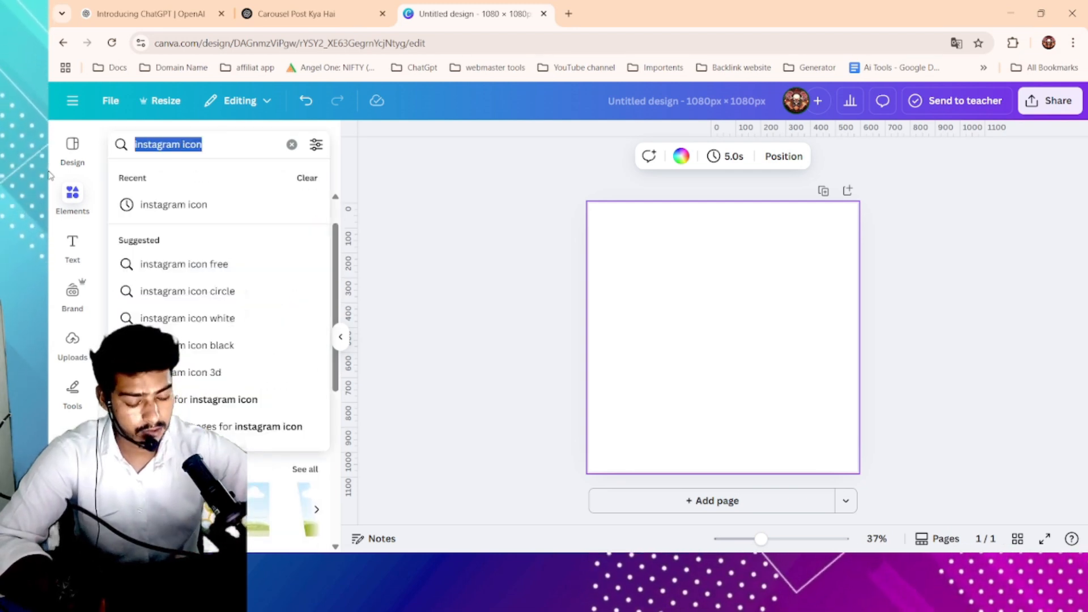
pyautogui.write('pinter')
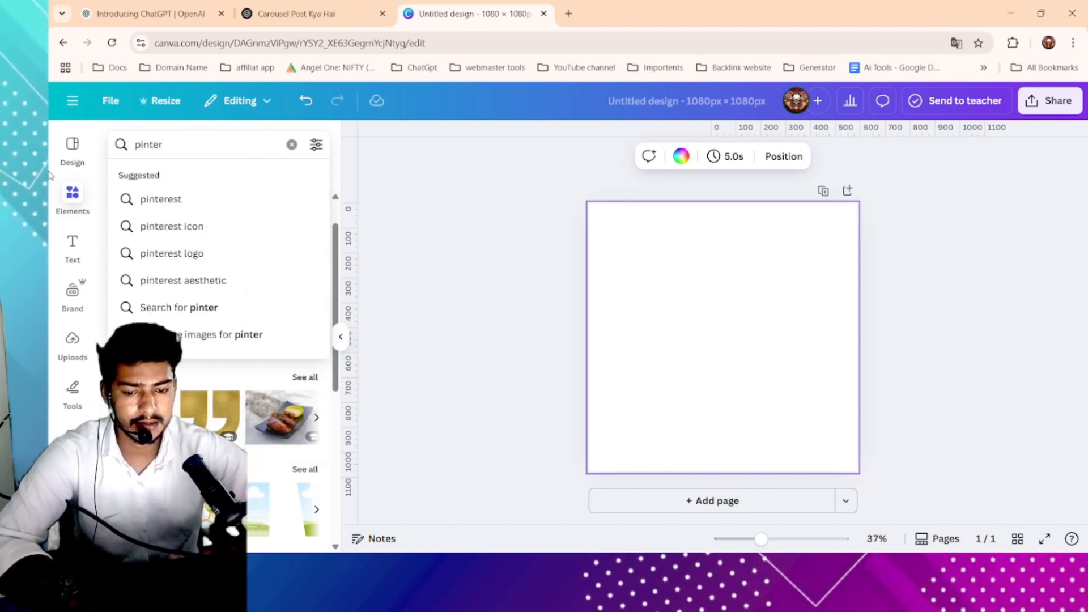
pyautogui.click(160, 199)
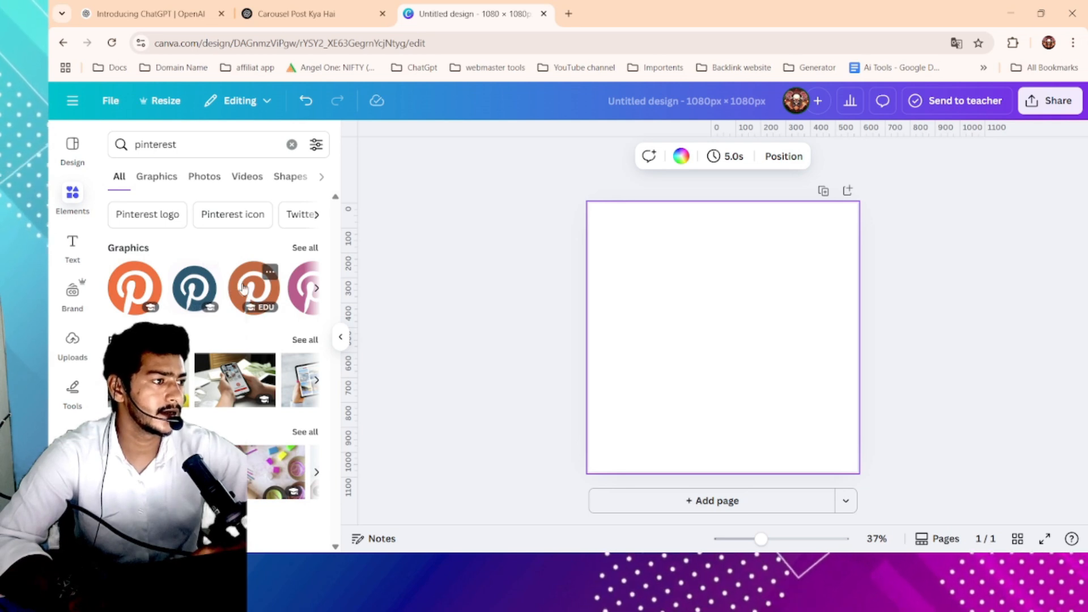
pyautogui.click(203, 178)
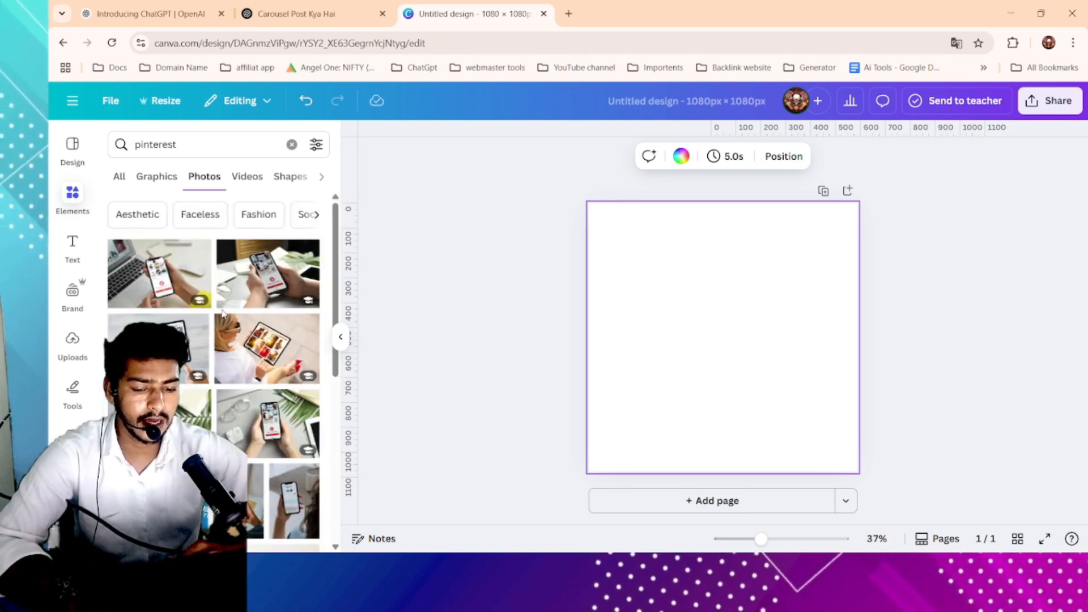
pyautogui.scroll(-5, 223, 315)
pyautogui.scroll(-3, 223, 315)
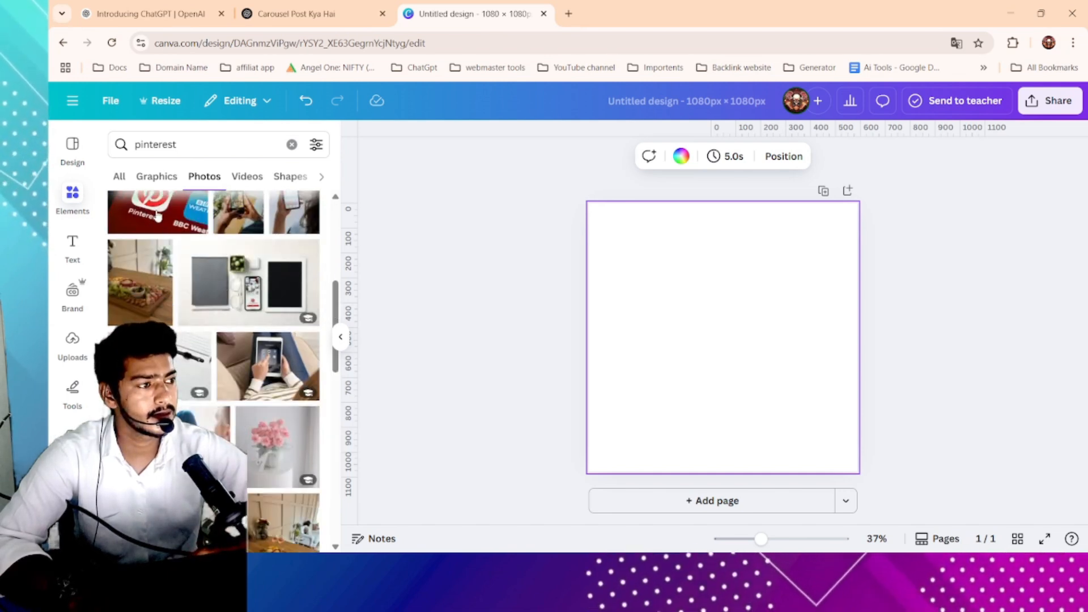
# - Browse the pinterest results under the Videos, Frames, Mockups and Graphics categories
pyautogui.click(247, 176)
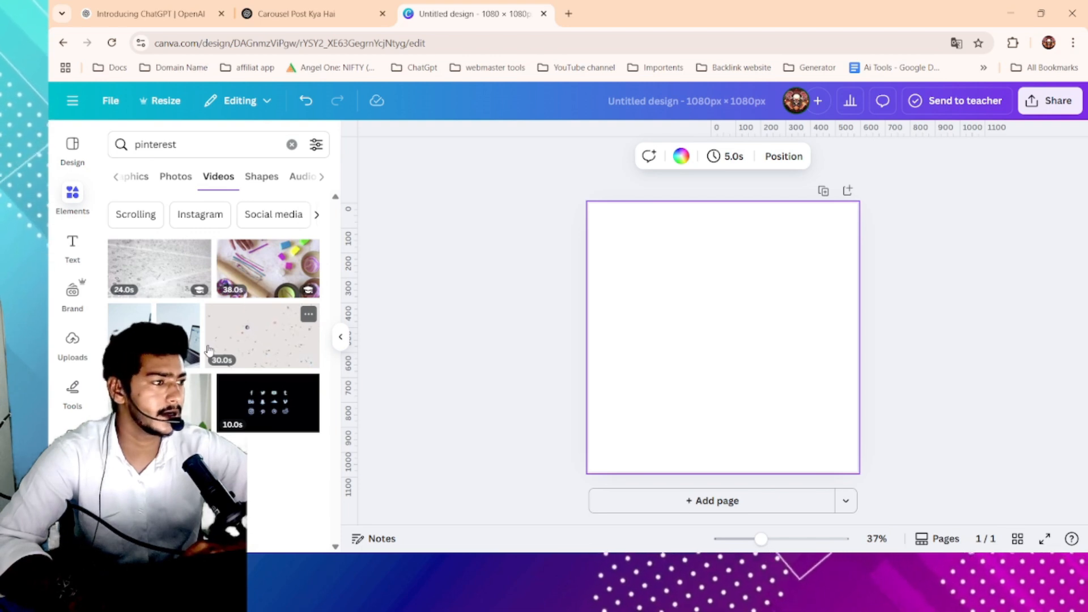
pyautogui.hscroll(3, 267, 182)
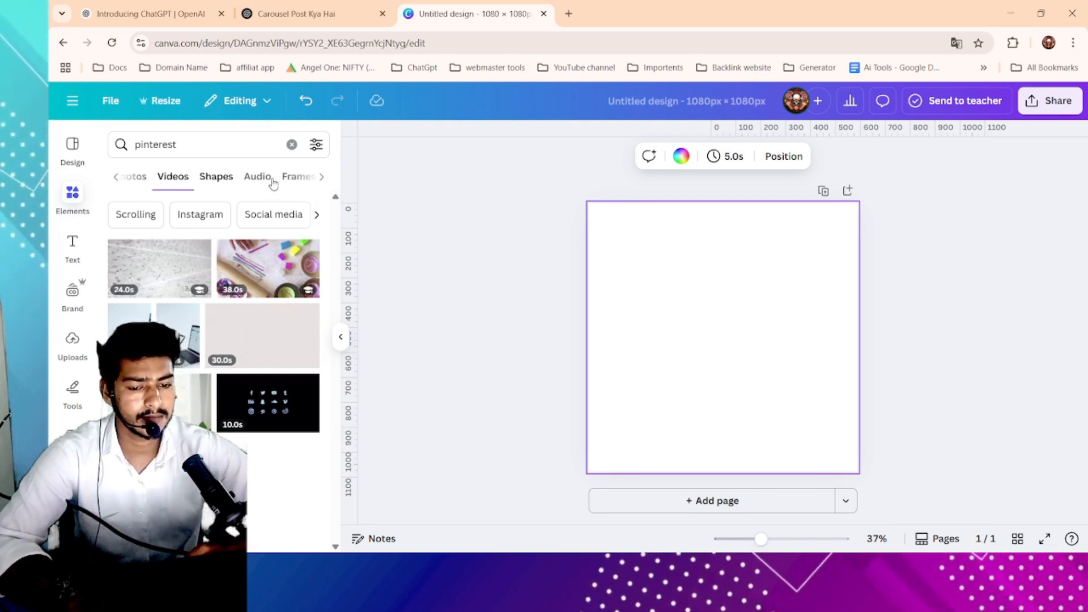
pyautogui.click(261, 182)
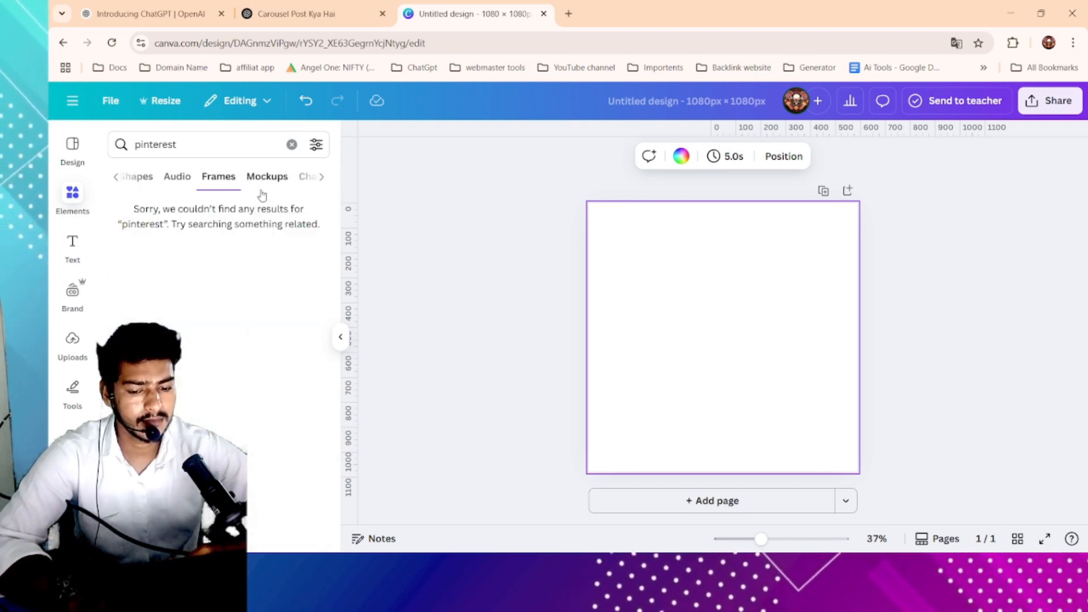
pyautogui.click(274, 176)
pyautogui.click(215, 176)
pyautogui.hscroll(-3, 207, 179)
pyautogui.click(159, 176)
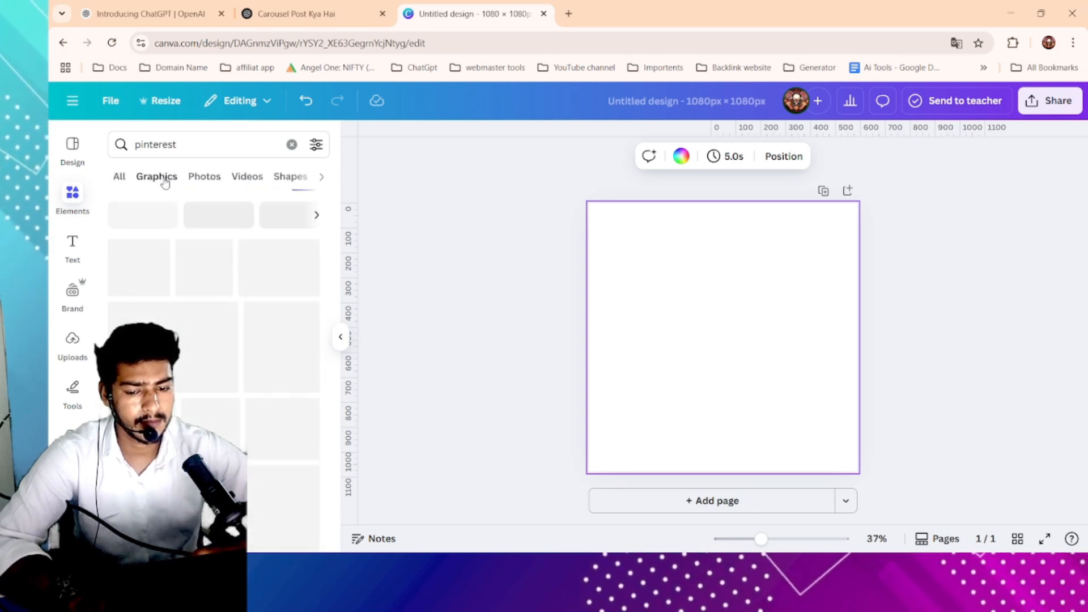
pyautogui.scroll(-10, 194, 379)
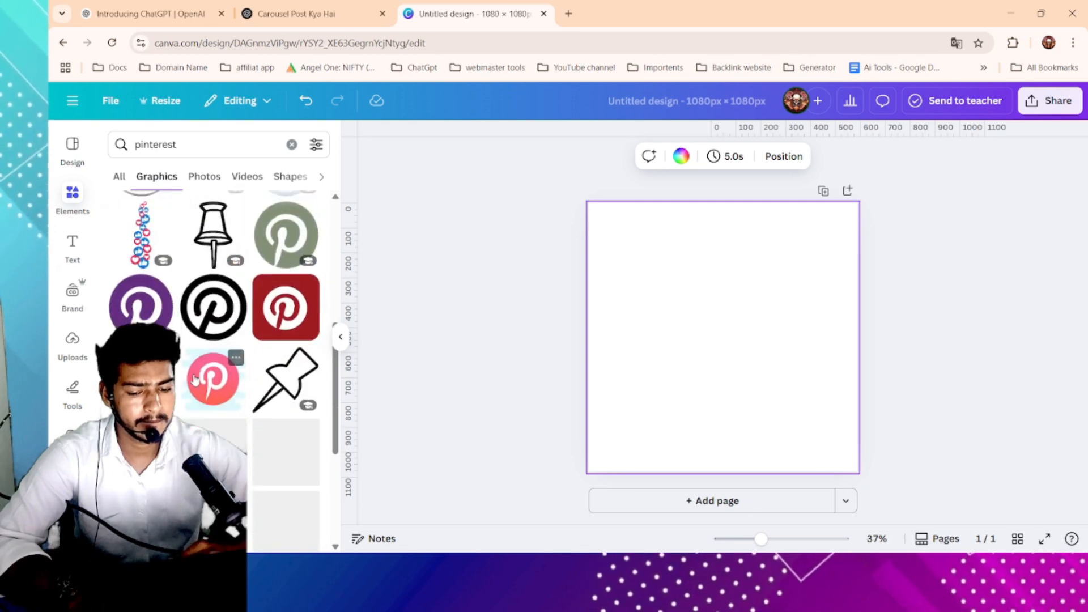
pyautogui.scroll(10, 195, 379)
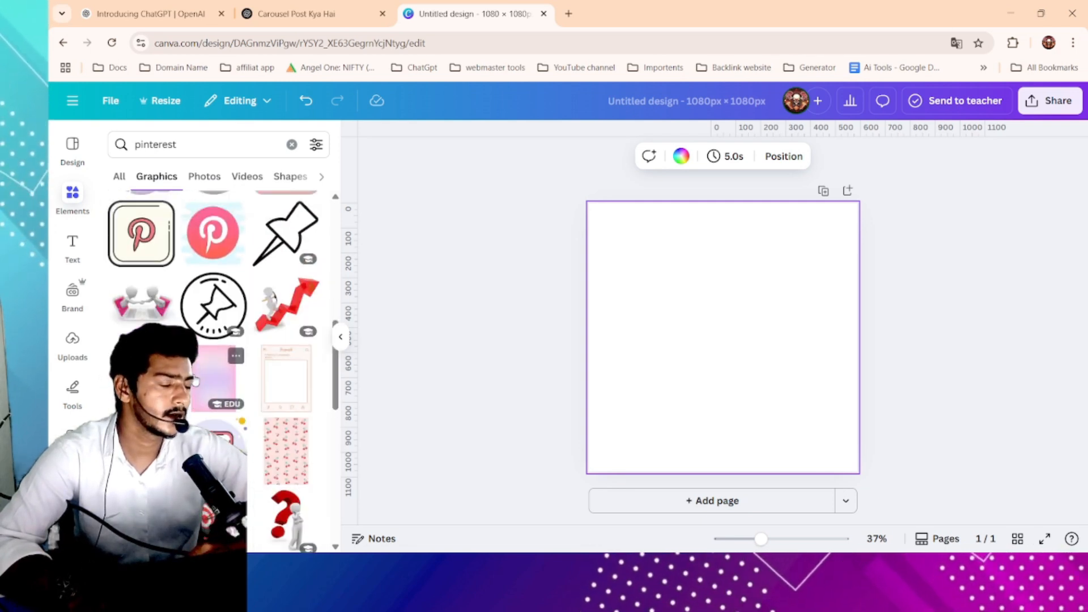
# - Clear the elements search field
pyautogui.click(196, 153)
pyautogui.hotkey('ctrl', 'a')
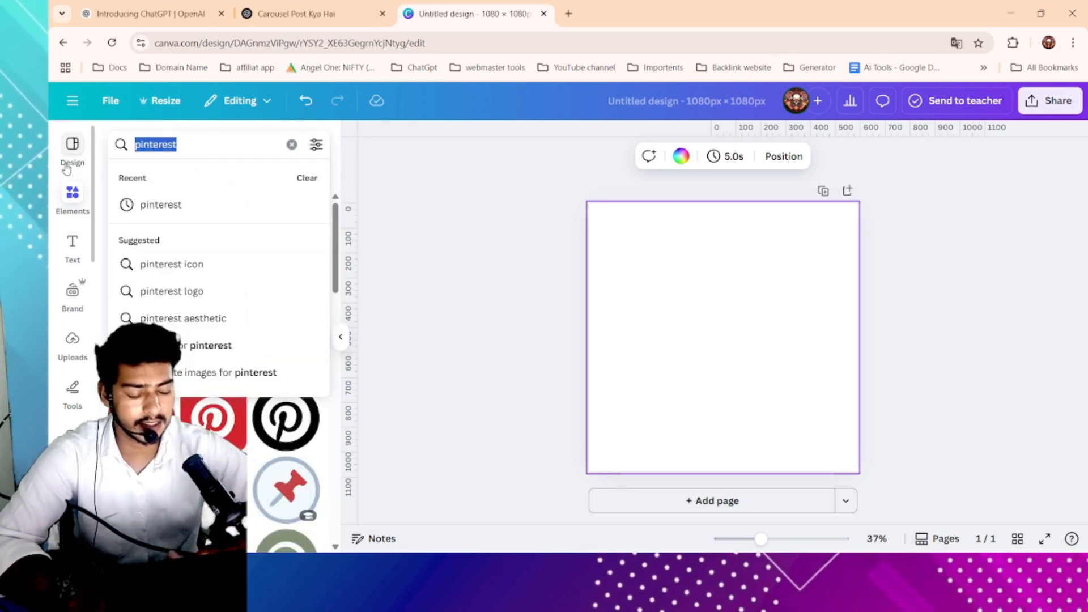
pyautogui.press('BackSpace')
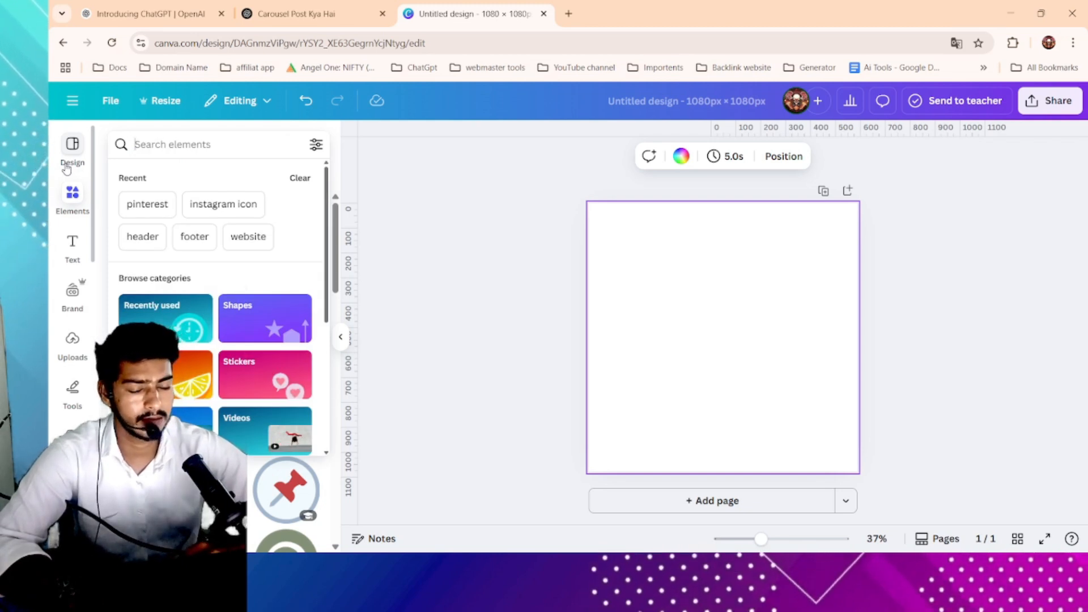
# - Add two Heading text boxes to the page from the Text panel and enlarge one to about 78 pt
pyautogui.click(72, 240)
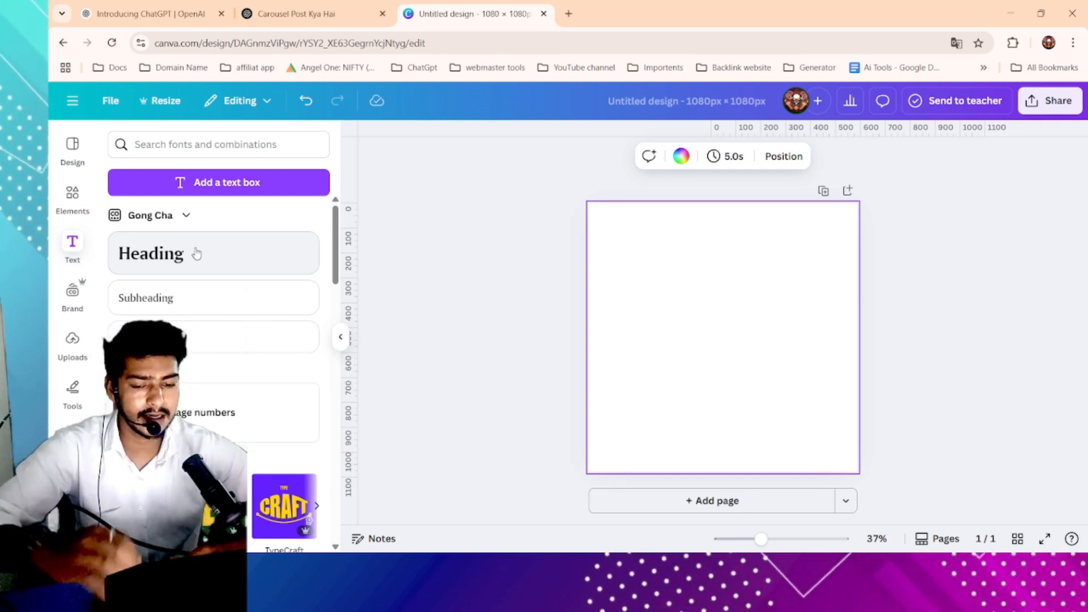
pyautogui.moveTo(196, 253); pyautogui.dragTo(743, 247)
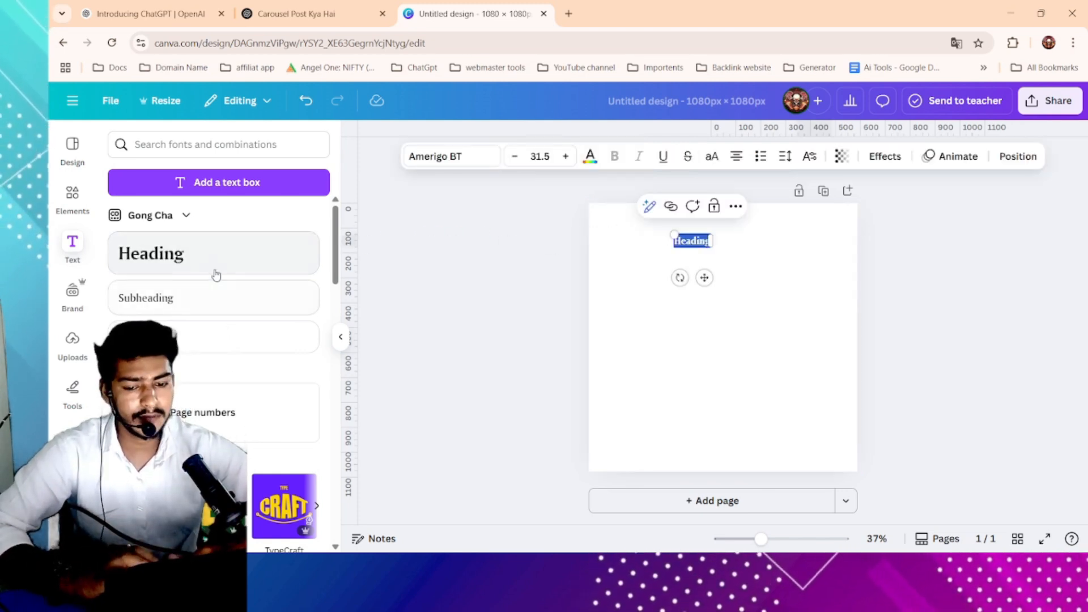
pyautogui.scroll(-3, 221, 265)
pyautogui.scroll(3, 221, 265)
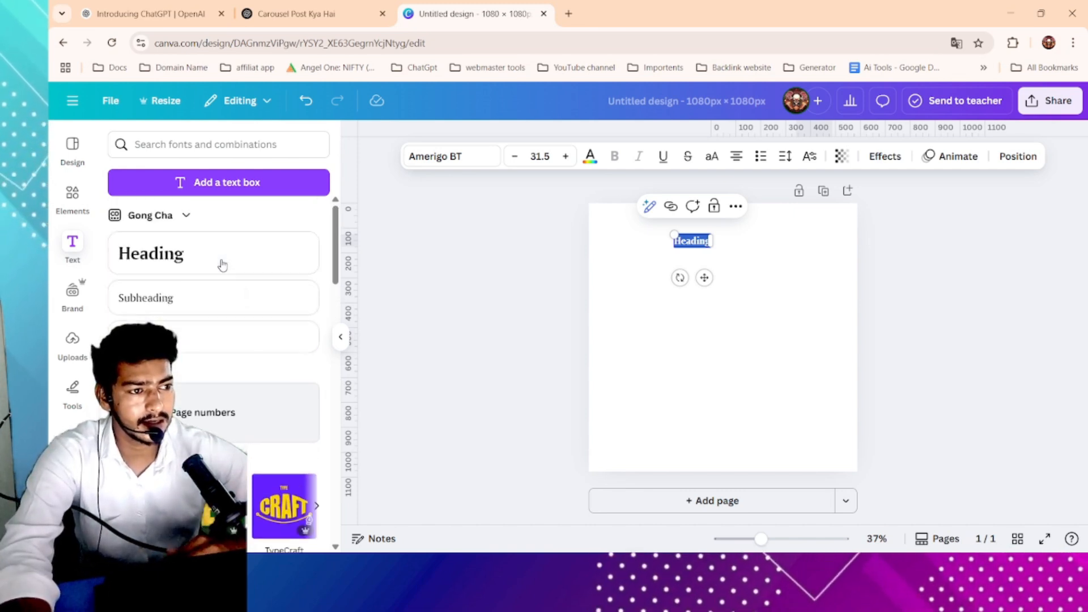
pyautogui.click(199, 260)
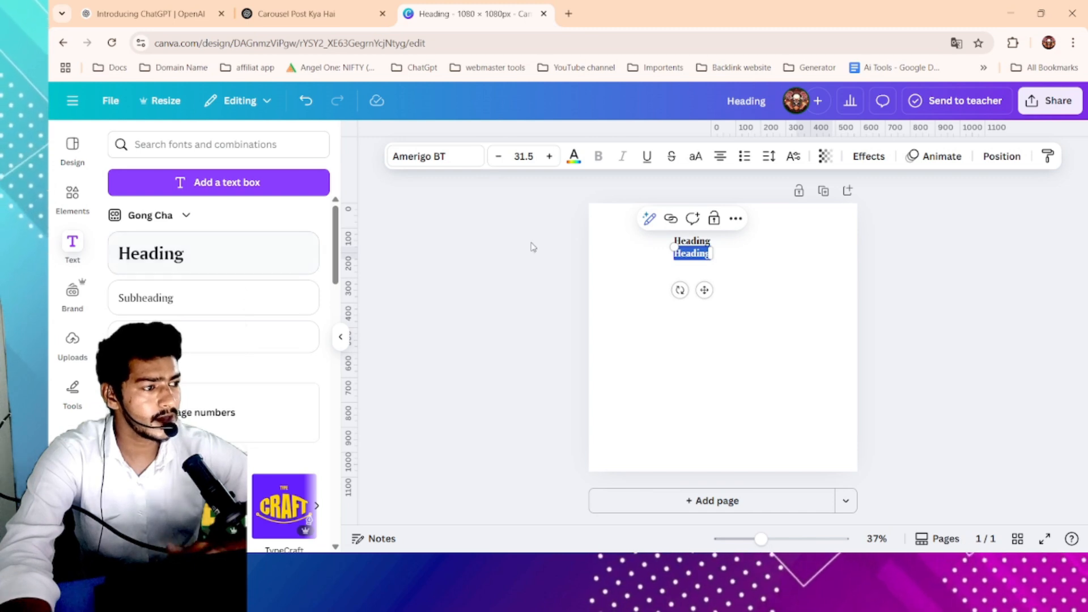
pyautogui.moveTo(674, 248); pyautogui.dragTo(695, 294)
pyautogui.click(787, 238)
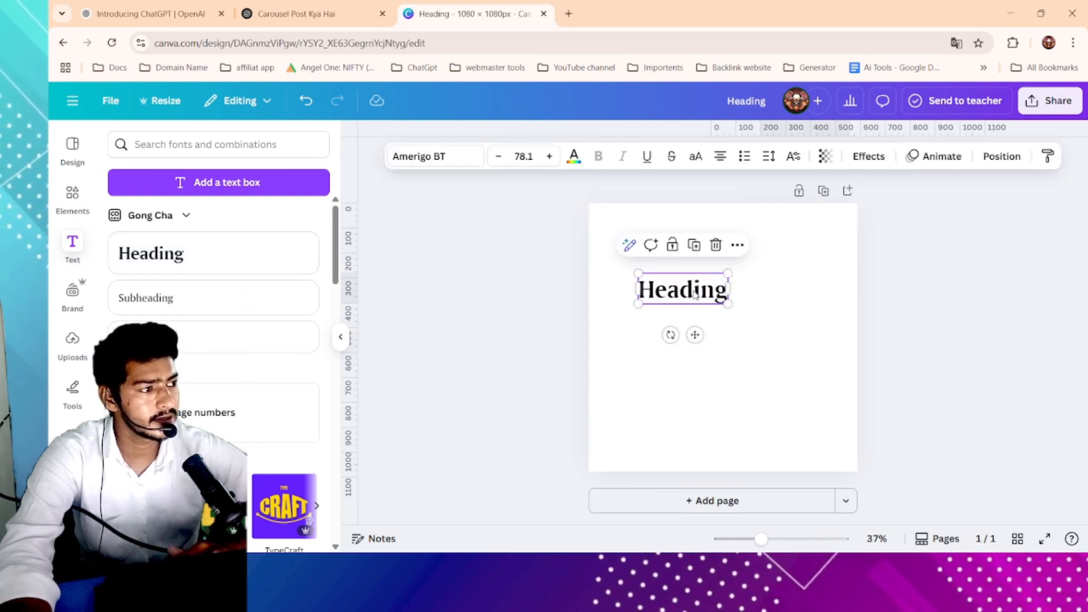
# - Select both headings on the page and delete them
pyautogui.moveTo(780, 243); pyautogui.dragTo(641, 335)
pyautogui.press('Delete')
# - Open the Brand panel and browse its logos and colour palettes
pyautogui.scroll(-1, 70, 301)
pyautogui.click(72, 271)
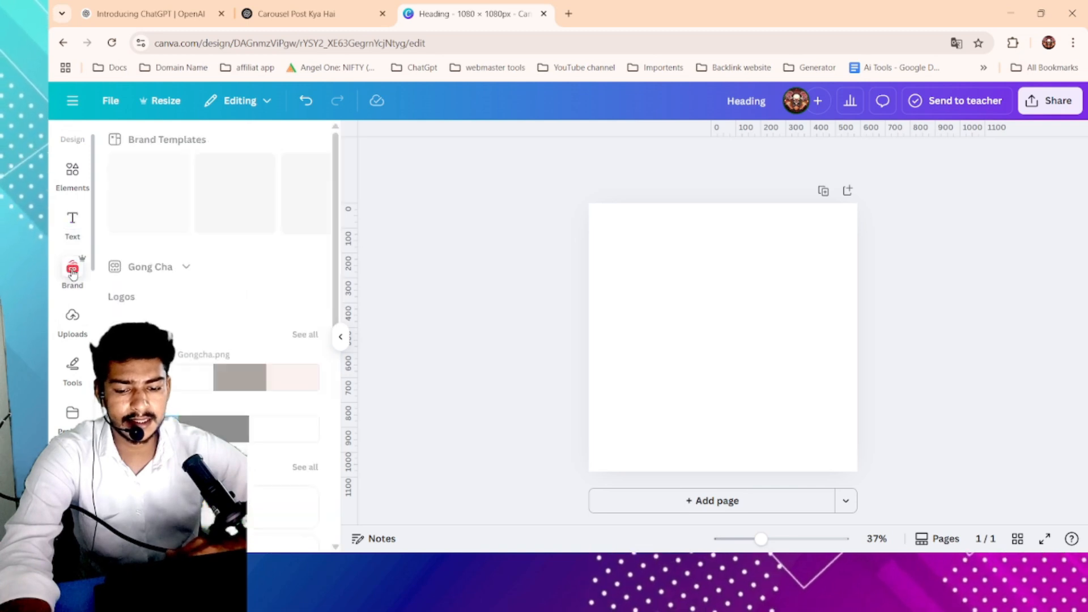
pyautogui.scroll(-10, 153, 323)
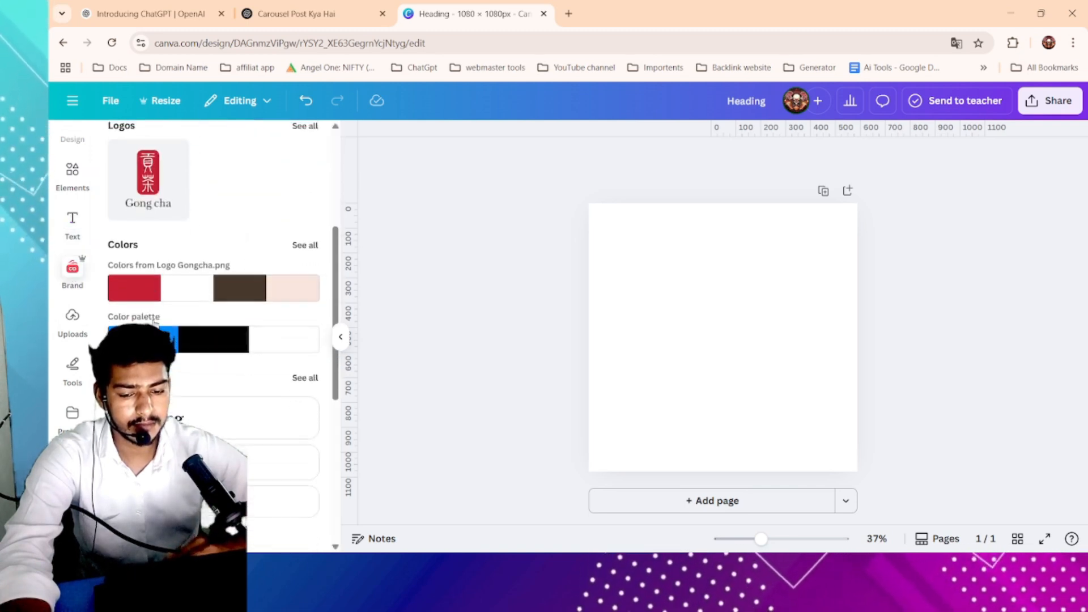
pyautogui.scroll(10, 153, 322)
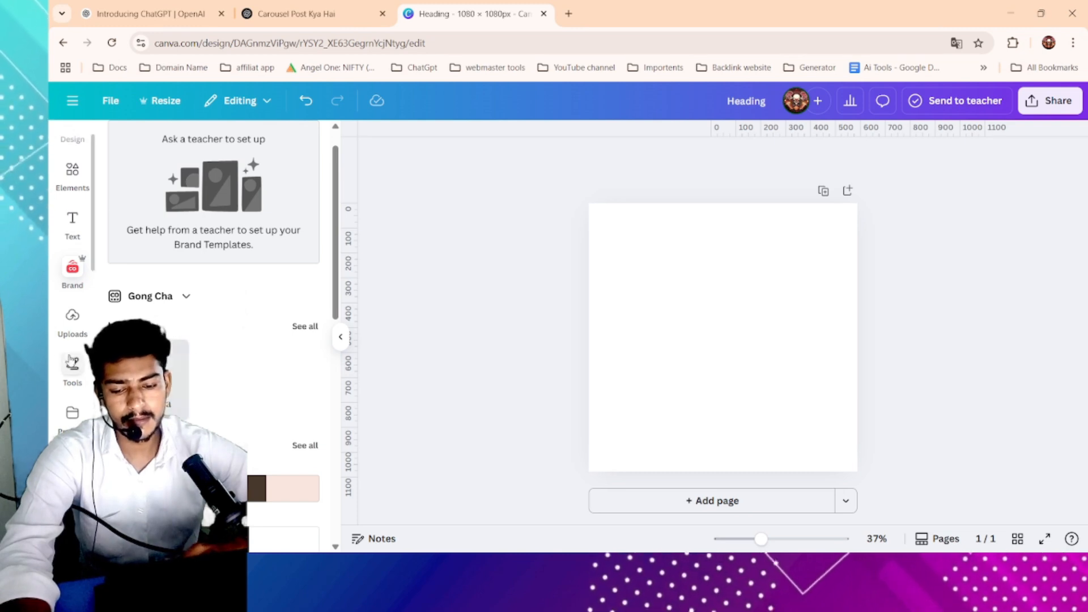
# - Open the Uploads panel and browse its Images, Videos and Audio tabs
pyautogui.click(77, 328)
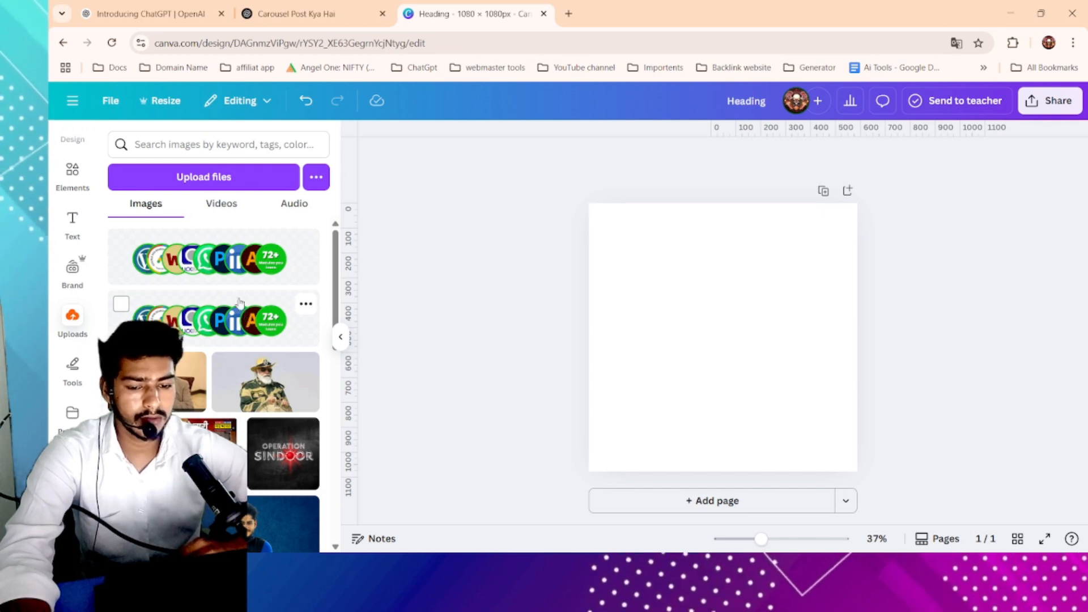
pyautogui.click(292, 204)
pyautogui.click(221, 205)
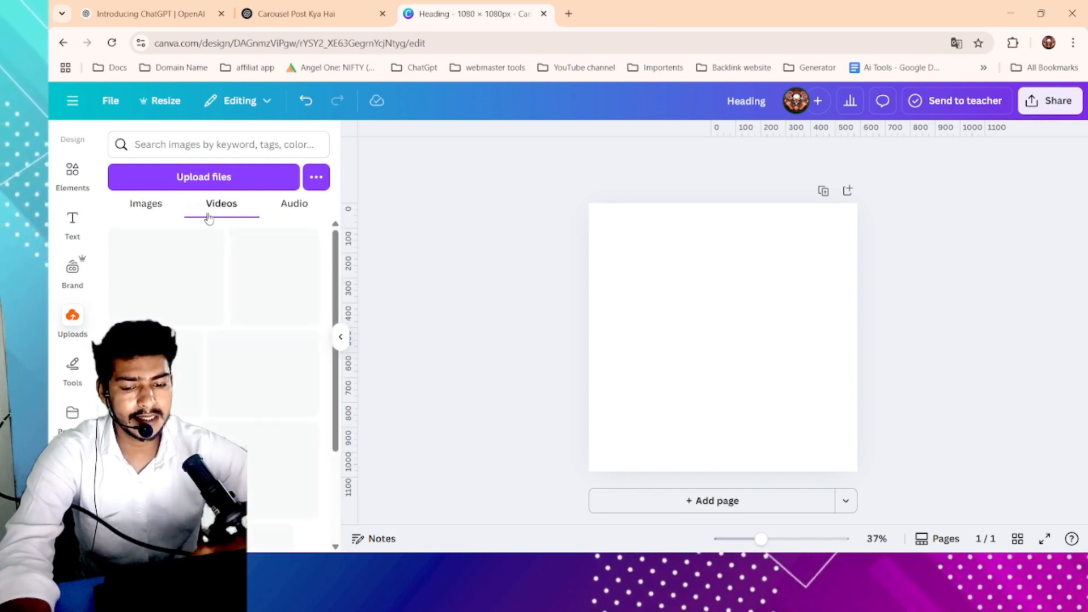
pyautogui.click(157, 215)
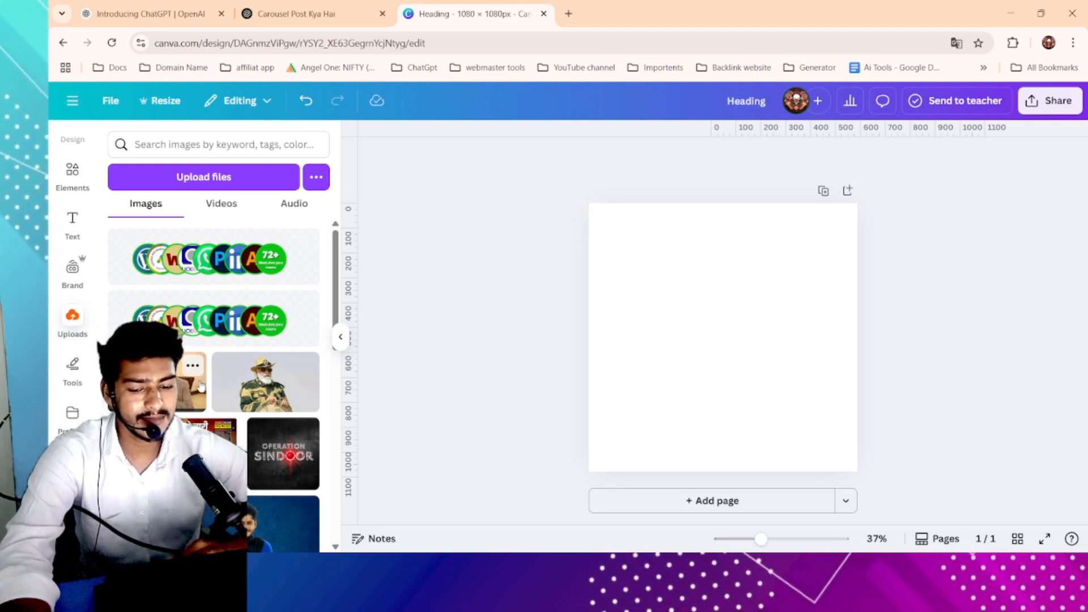
pyautogui.scroll(-5, 202, 369)
pyautogui.scroll(2, 201, 388)
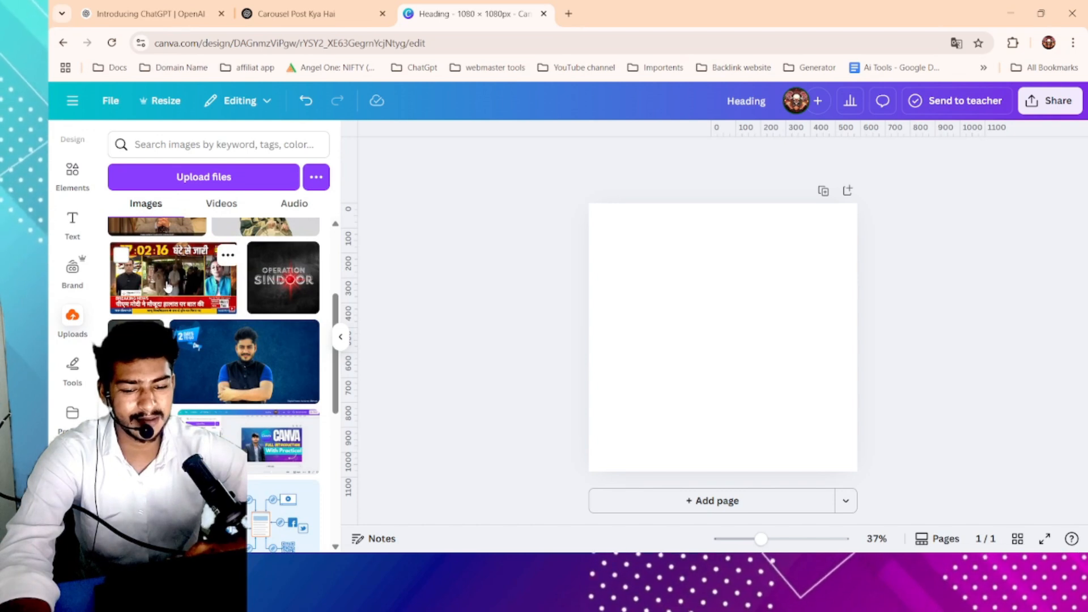
pyautogui.scroll(-2, 151, 303)
pyautogui.scroll(-10, 208, 334)
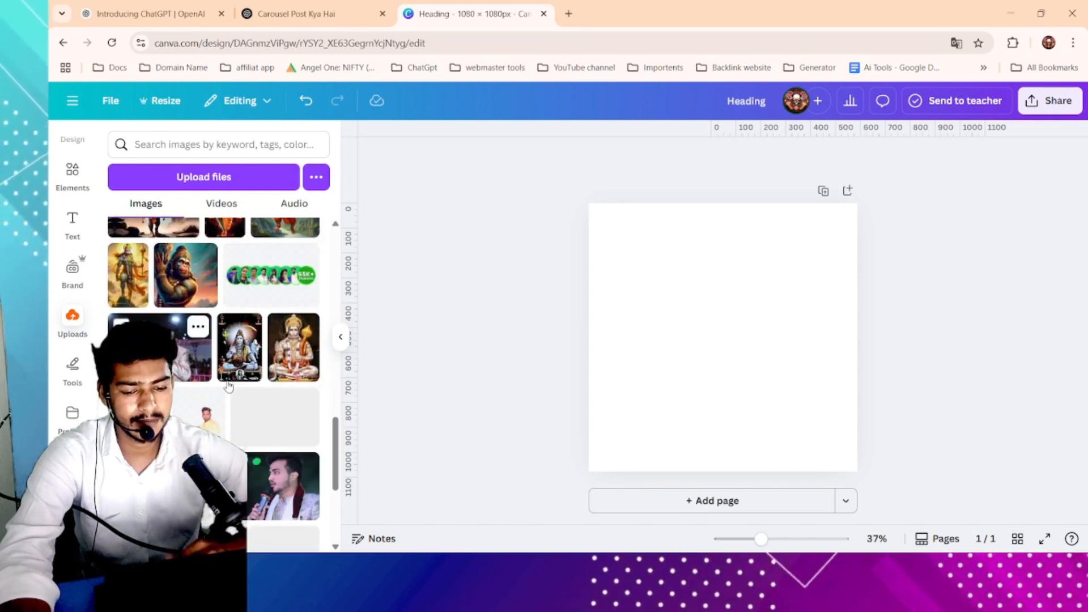
pyautogui.scroll(-2, 229, 386)
pyautogui.scroll(7, 228, 386)
pyautogui.scroll(10, 228, 387)
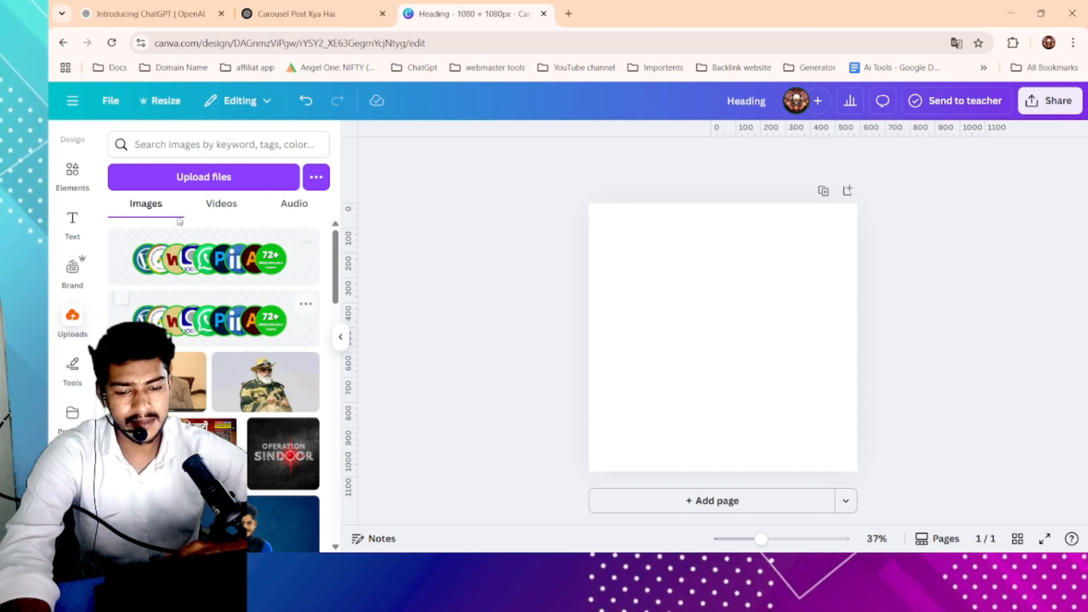
# - Upload the Leonardo_Phoenix futuristic image from the Downloads folder
pyautogui.click(207, 181)
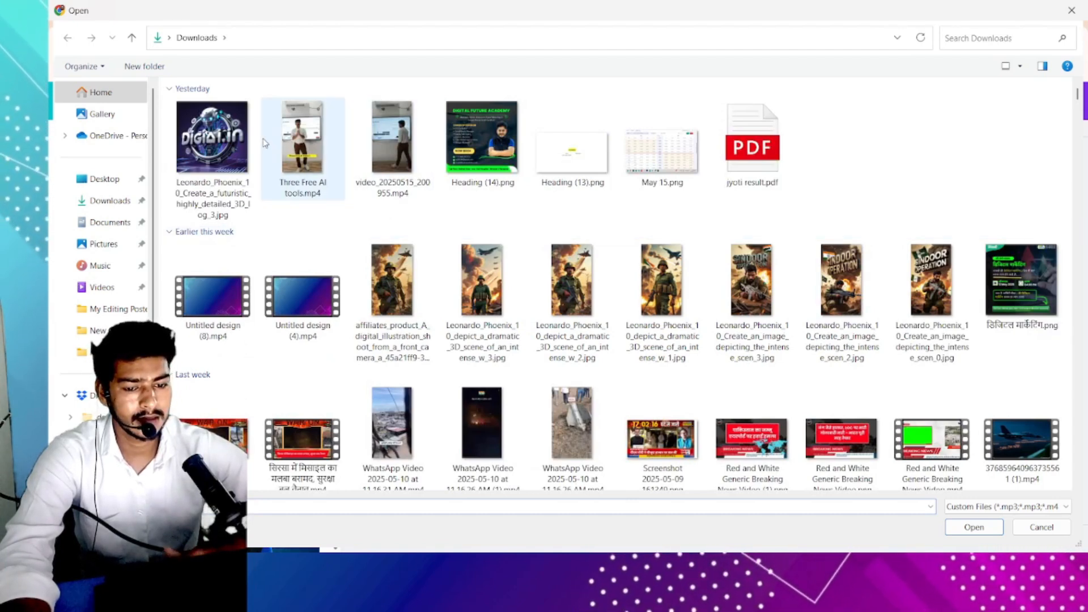
pyautogui.click(238, 148)
pyautogui.doubleClick(238, 149)
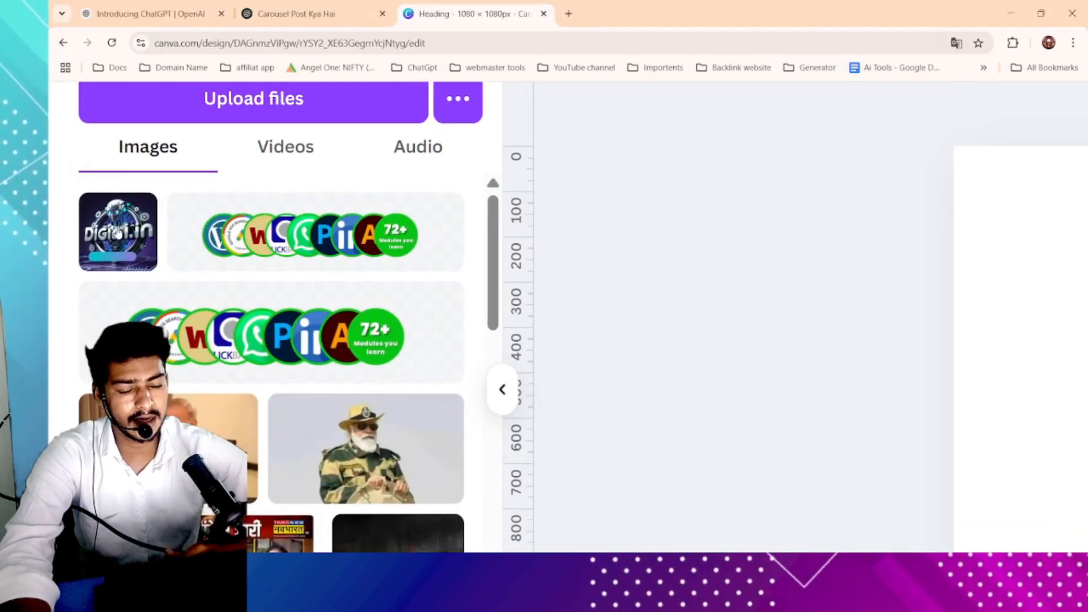
# - Place the uploaded Digiai.in logo on the page, nudge it, and delete it again
pyautogui.hscroll(-2, 117, 232)
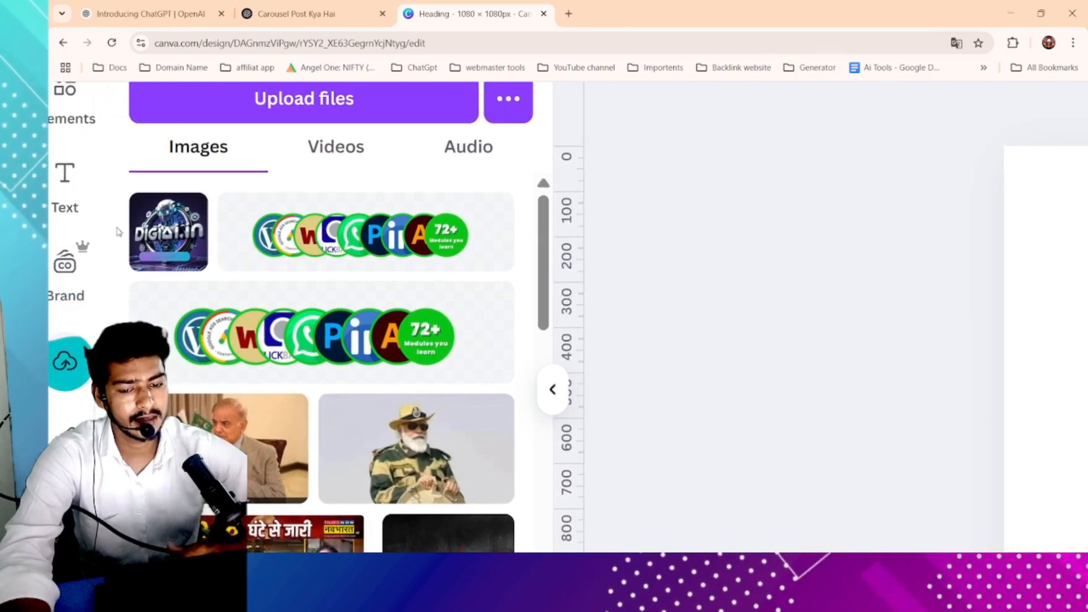
pyautogui.rightClick(118, 232)
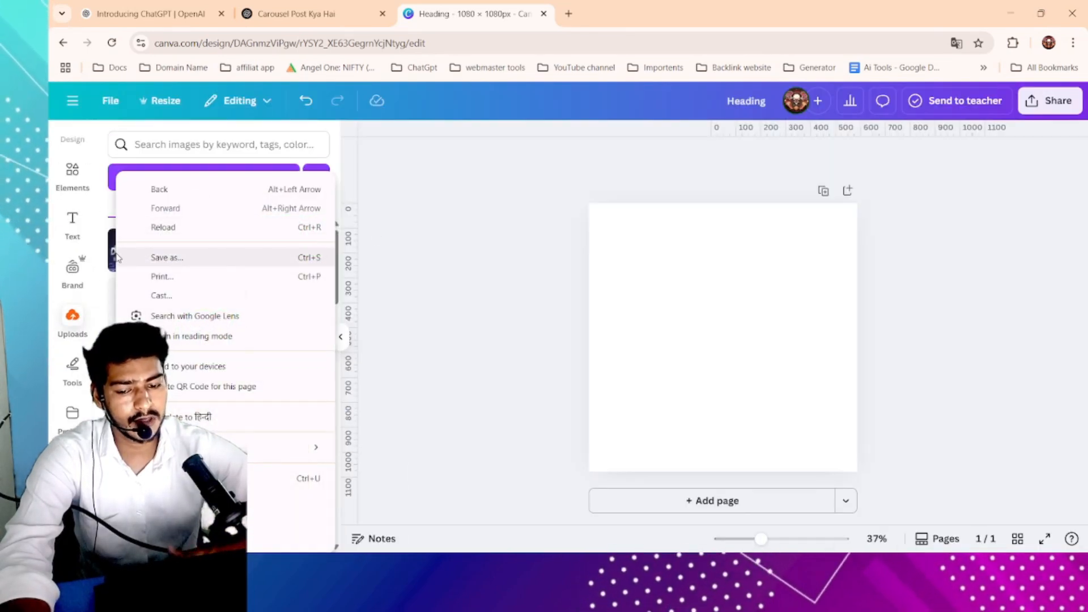
pyautogui.press('Escape')
pyautogui.click(129, 250)
pyautogui.moveTo(771, 302)
pyautogui.mouseDown()
pyautogui.moveTo(776, 275)
pyautogui.moveTo(789, 290)
pyautogui.moveTo(777, 287)
pyautogui.mouseUp()
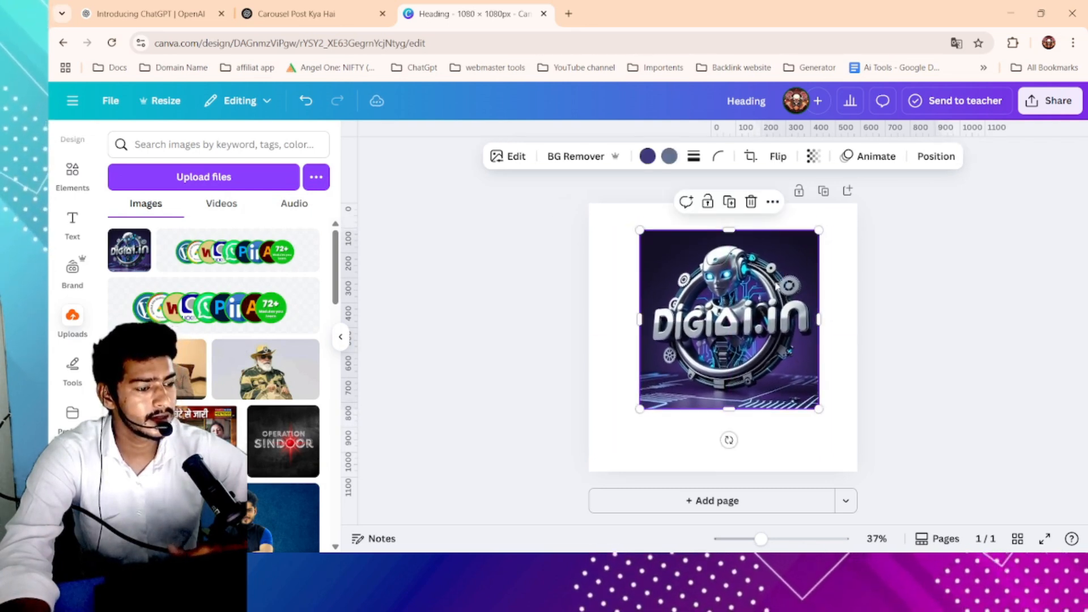
pyautogui.click(752, 202)
# - Browse the Tools, Projects, Apps and Brand panels, ending on the Design templates panel
pyautogui.scroll(-2, 79, 340)
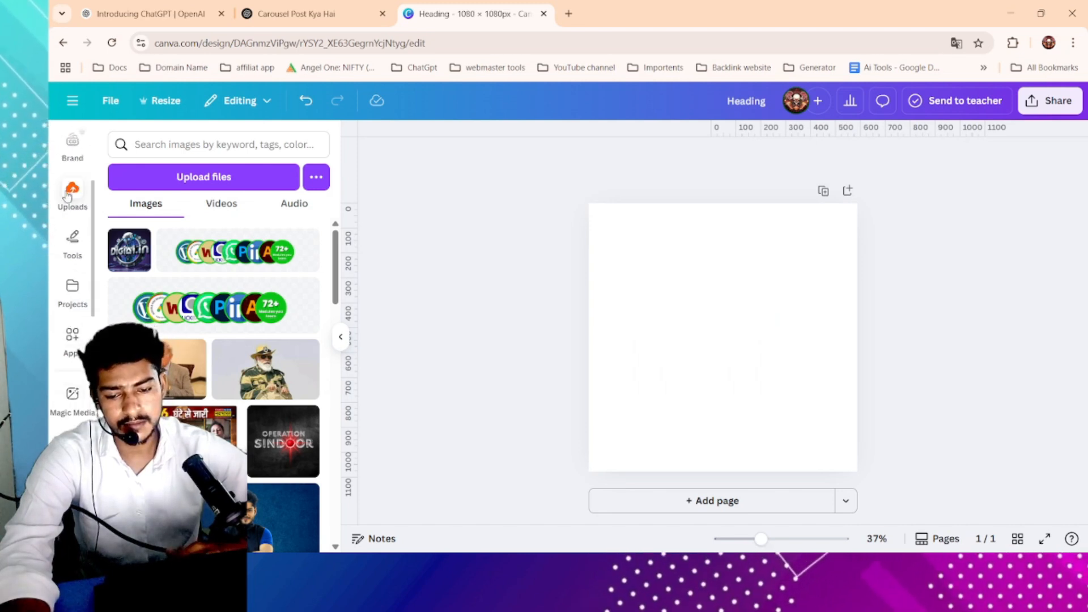
pyautogui.click(74, 246)
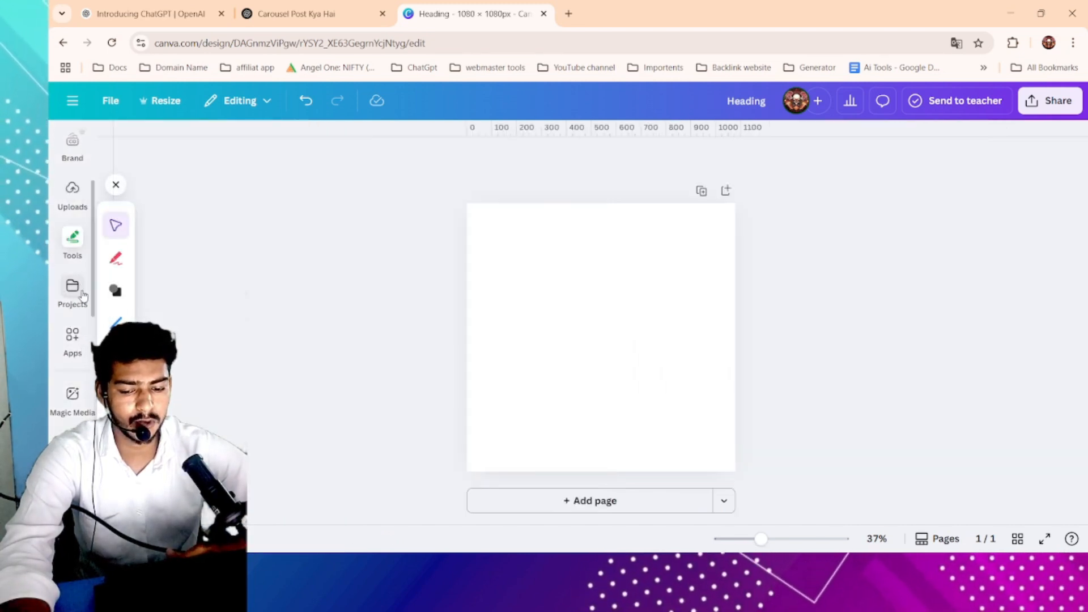
pyautogui.click(84, 295)
pyautogui.click(81, 353)
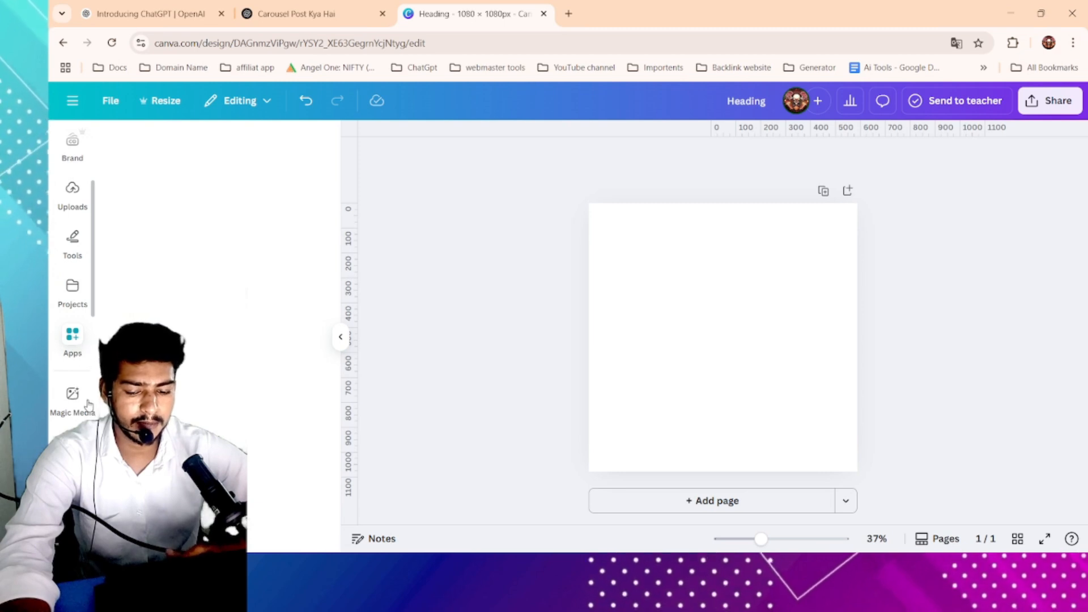
pyautogui.scroll(3, 88, 405)
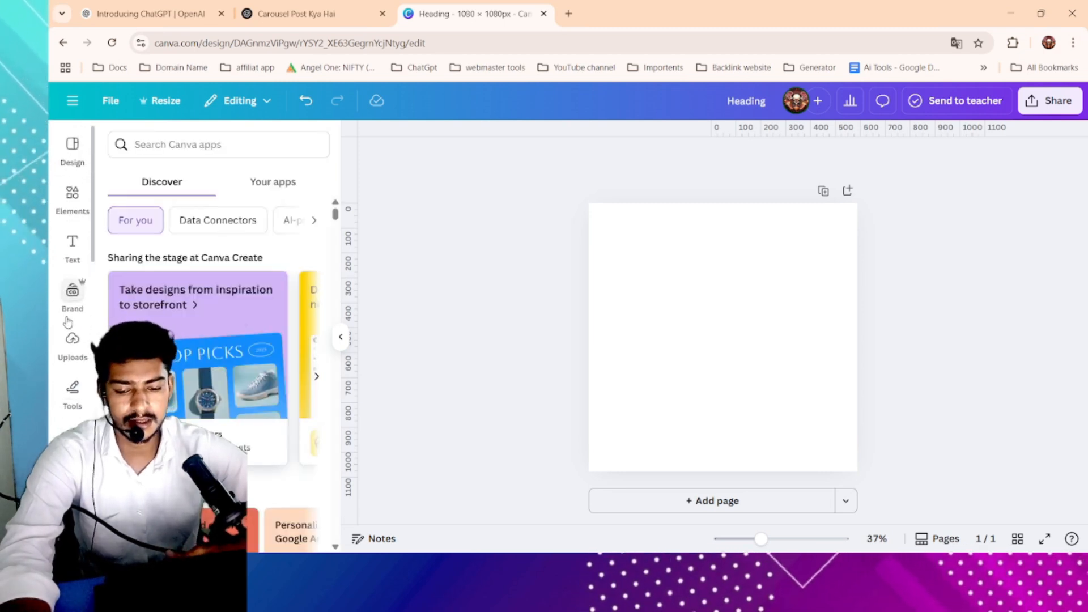
pyautogui.click(75, 403)
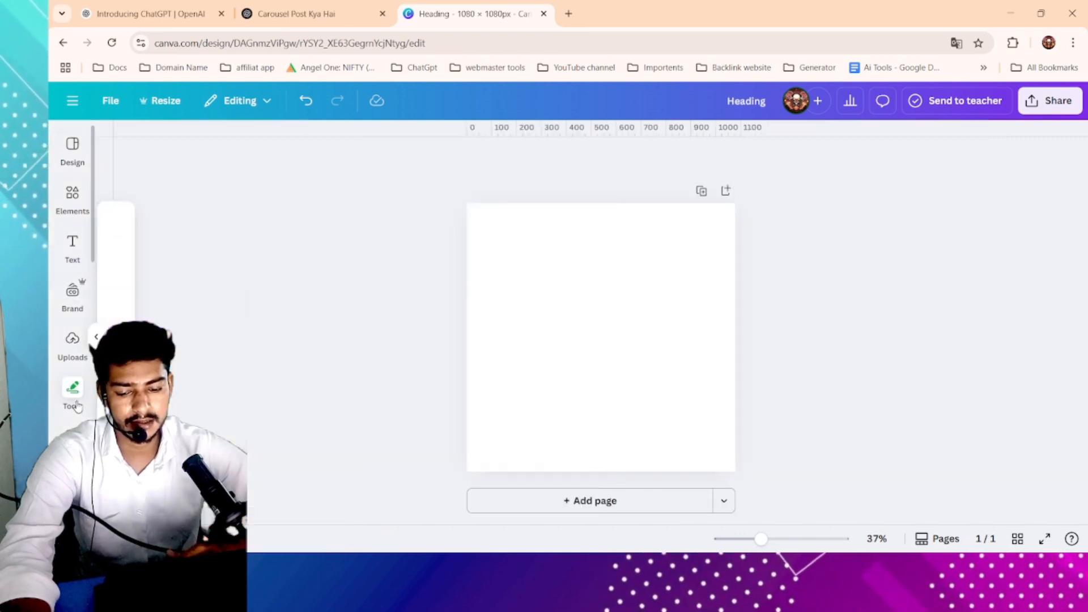
pyautogui.click(73, 398)
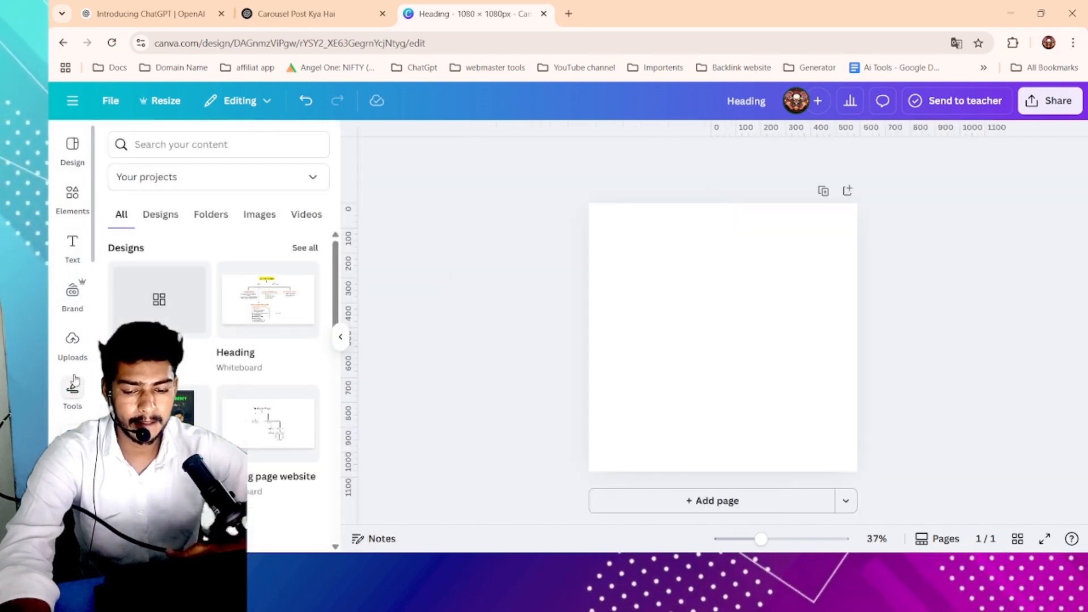
pyautogui.click(73, 385)
pyautogui.click(72, 290)
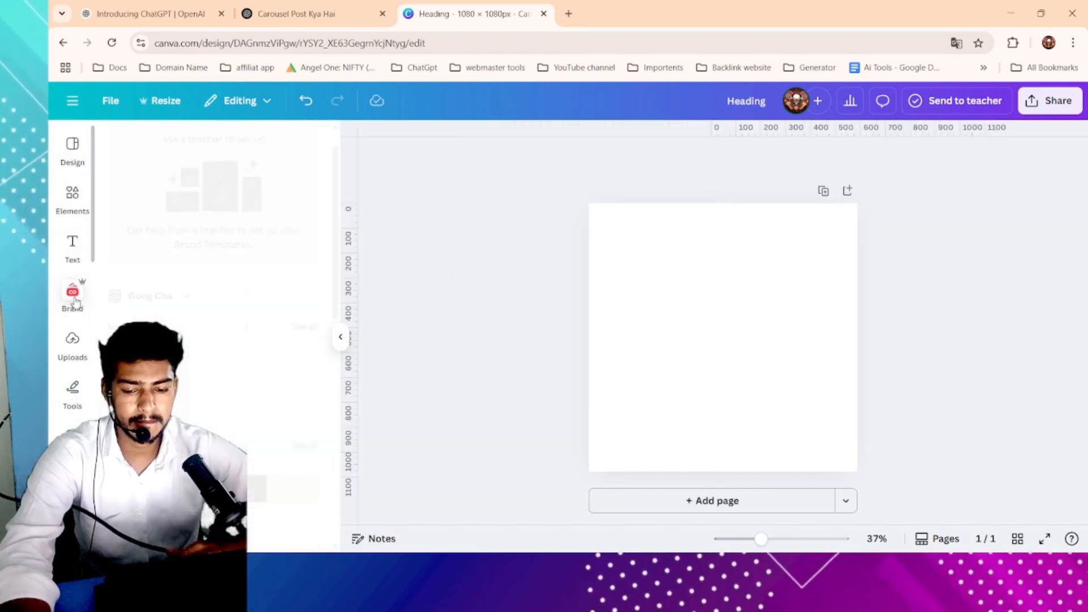
pyautogui.click(72, 149)
pyautogui.click(661, 281)
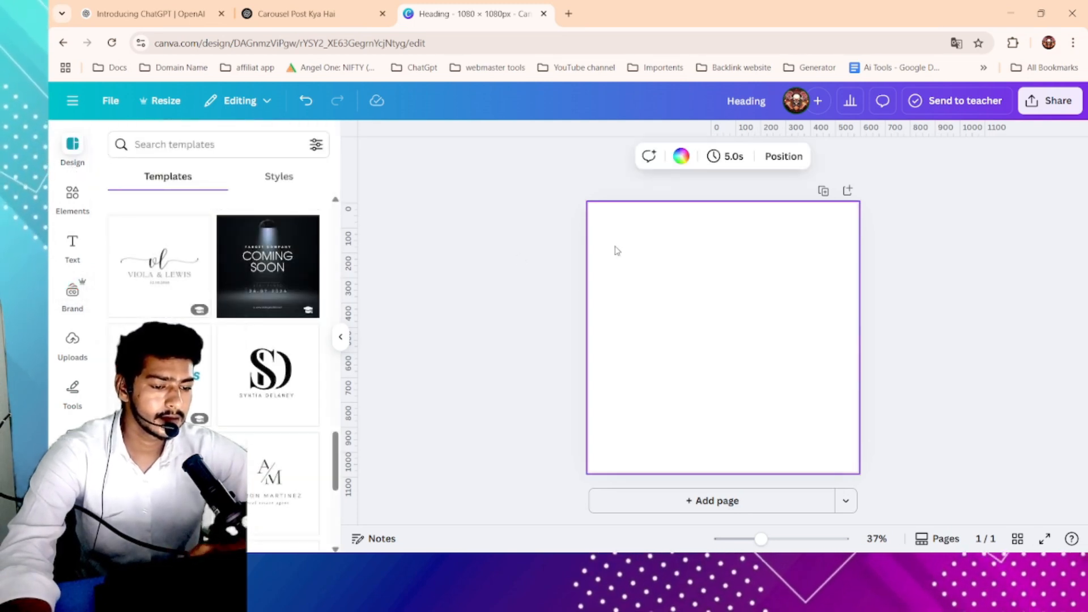
pyautogui.moveTo(559, 188); pyautogui.dragTo(708, 374)
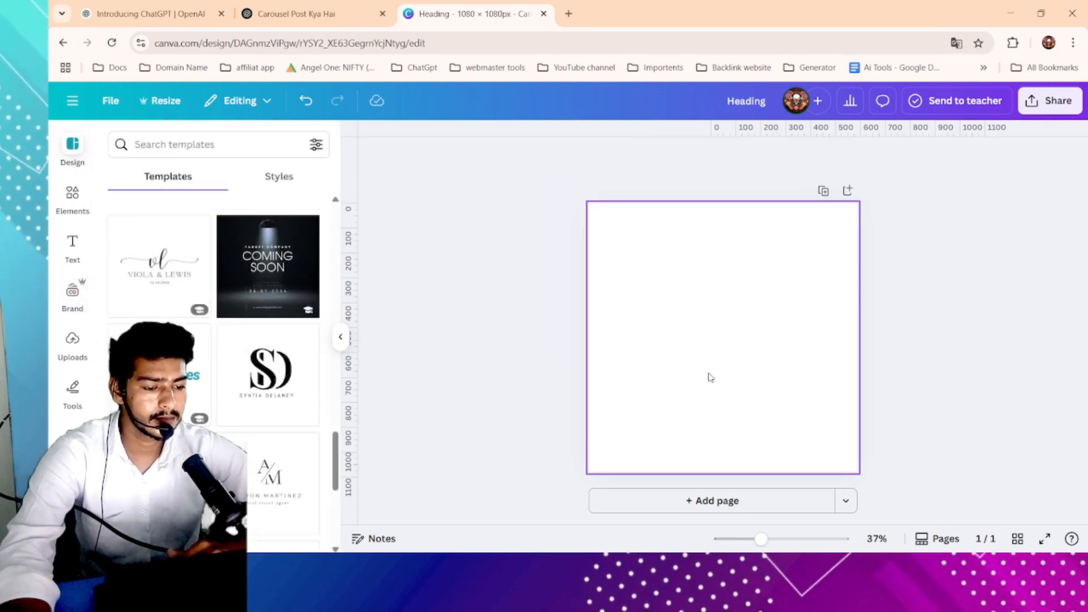
pyautogui.click(726, 302)
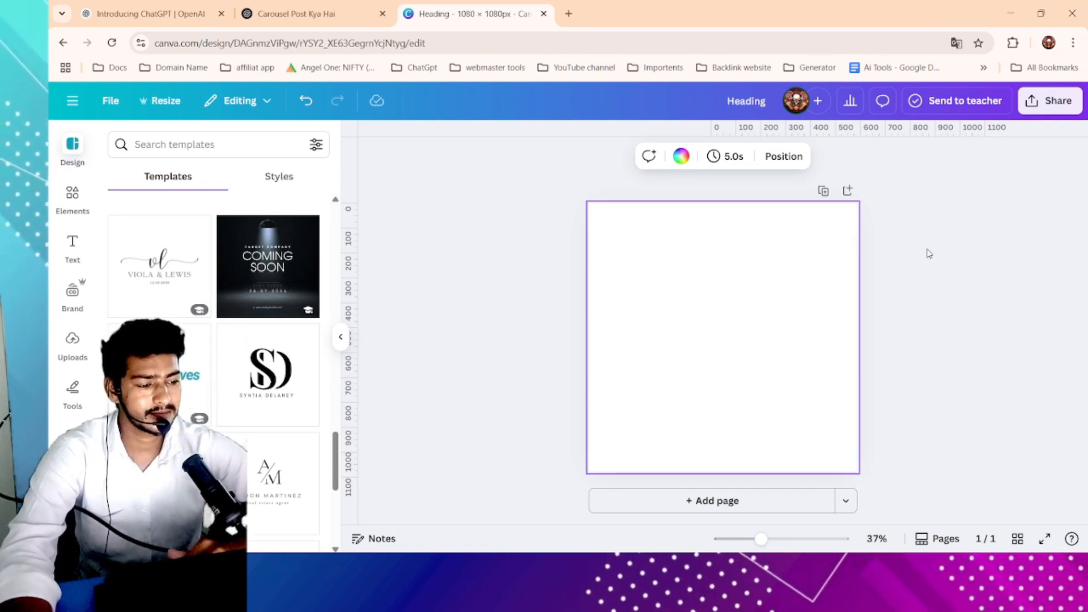
pyautogui.click(867, 267)
pyautogui.click(726, 268)
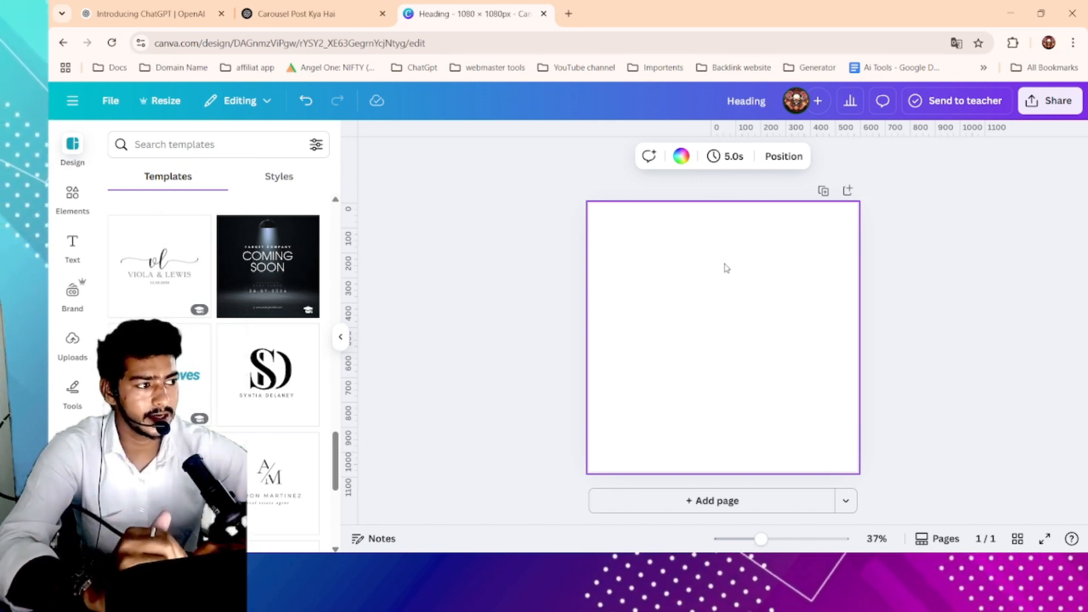
pyautogui.click(951, 225)
pyautogui.click(661, 380)
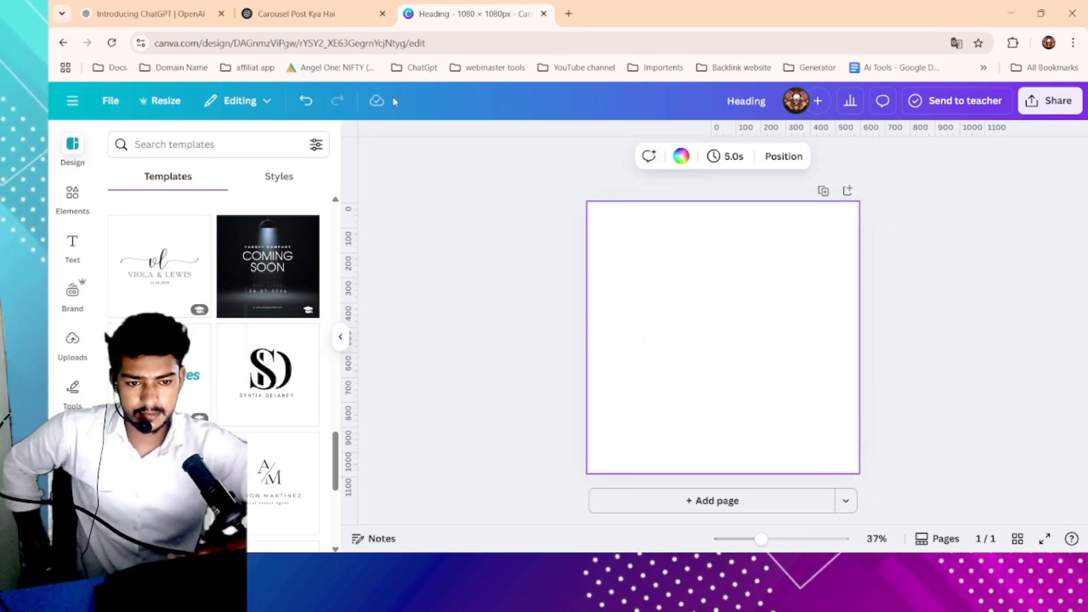
pyautogui.click(382, 14)
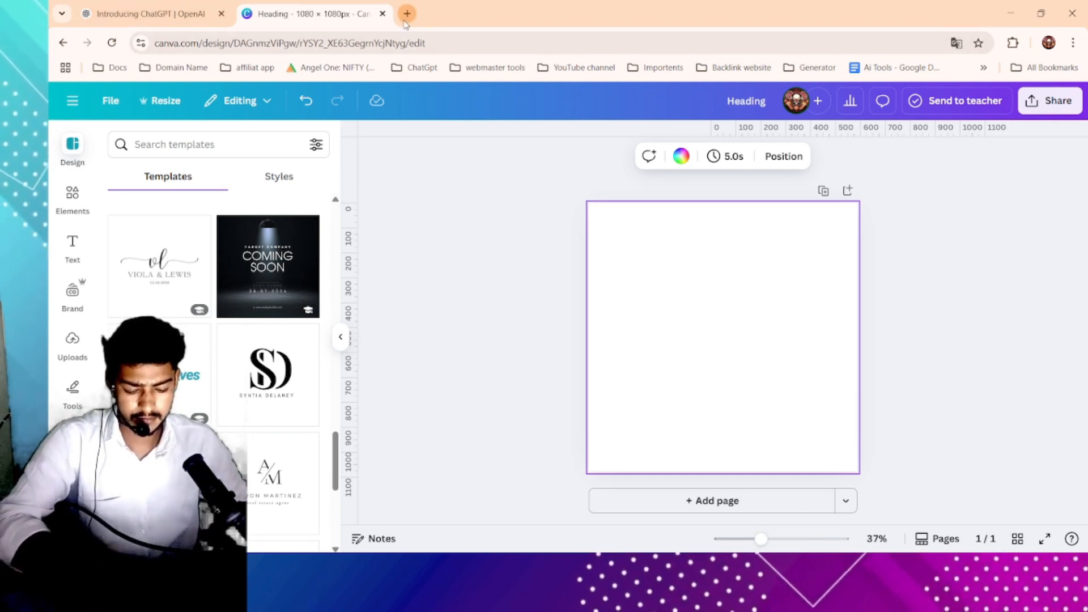
pyautogui.hotkey('ctrl', 'shift', 't')
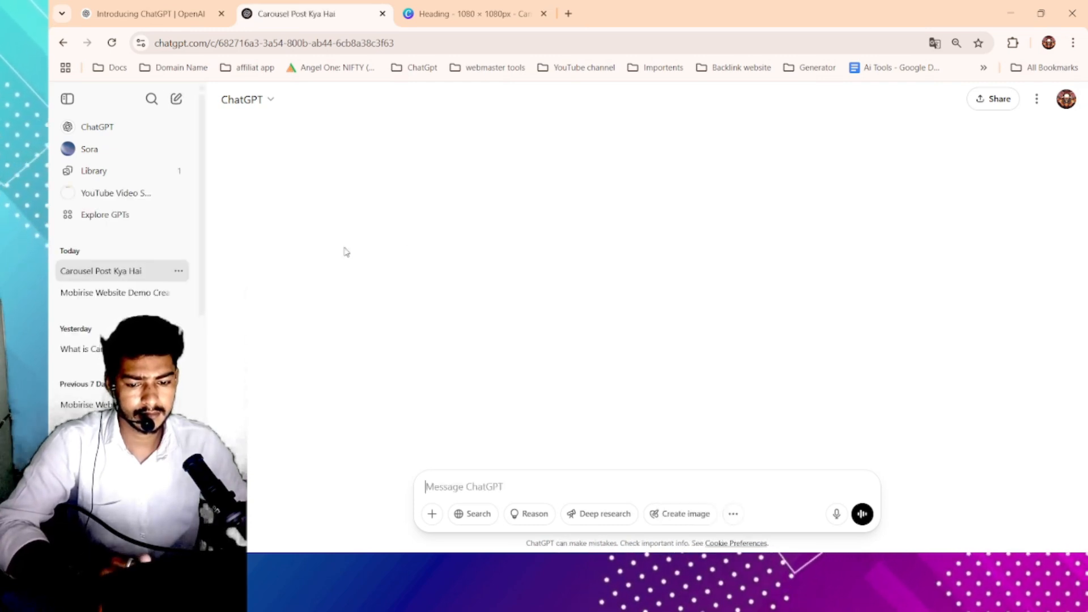
# - Read through ChatGPT's explanation of carousel posts, highlighting passages of the answer
pyautogui.scroll(10, 624, 255)
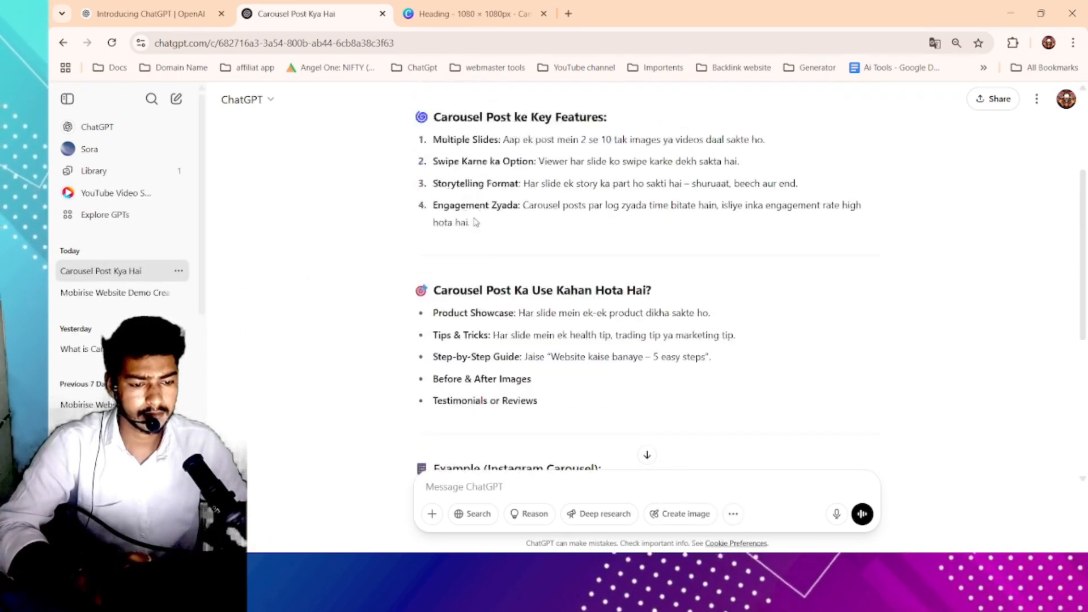
pyautogui.moveTo(469, 193); pyautogui.dragTo(688, 194)
pyautogui.click(646, 193)
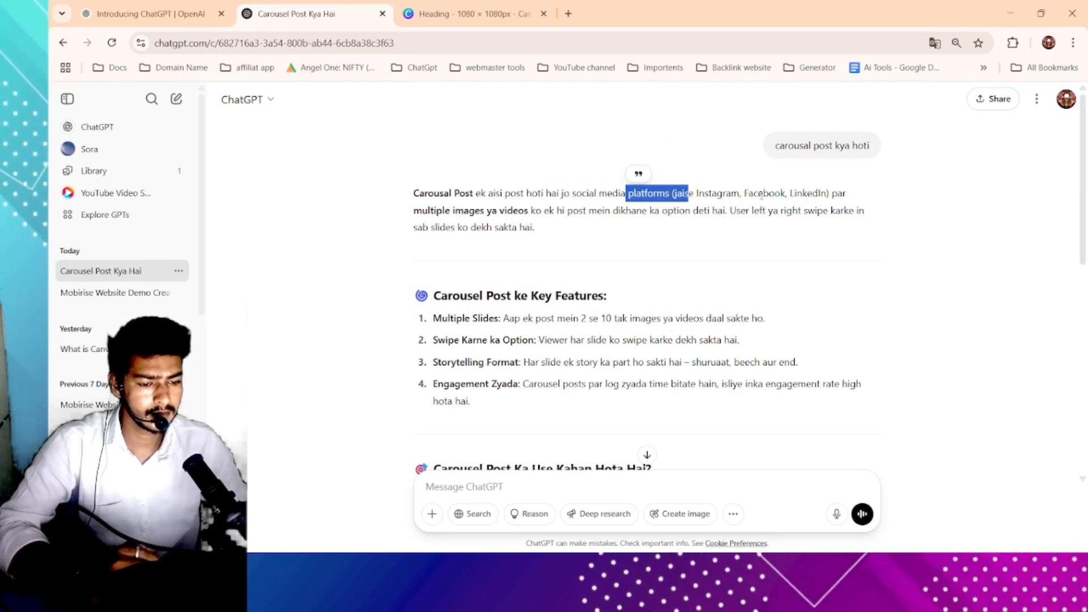
pyautogui.moveTo(415, 212); pyautogui.dragTo(647, 211)
pyautogui.click(655, 212)
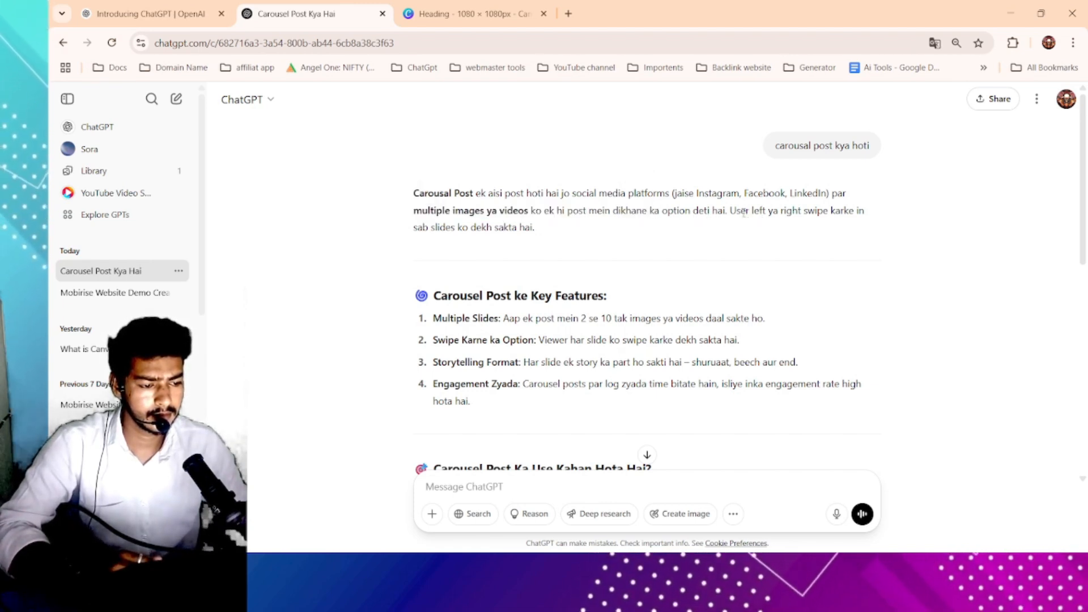
pyautogui.moveTo(731, 211); pyautogui.dragTo(814, 211)
pyautogui.moveTo(542, 227); pyautogui.dragTo(431, 228)
pyautogui.click(430, 228)
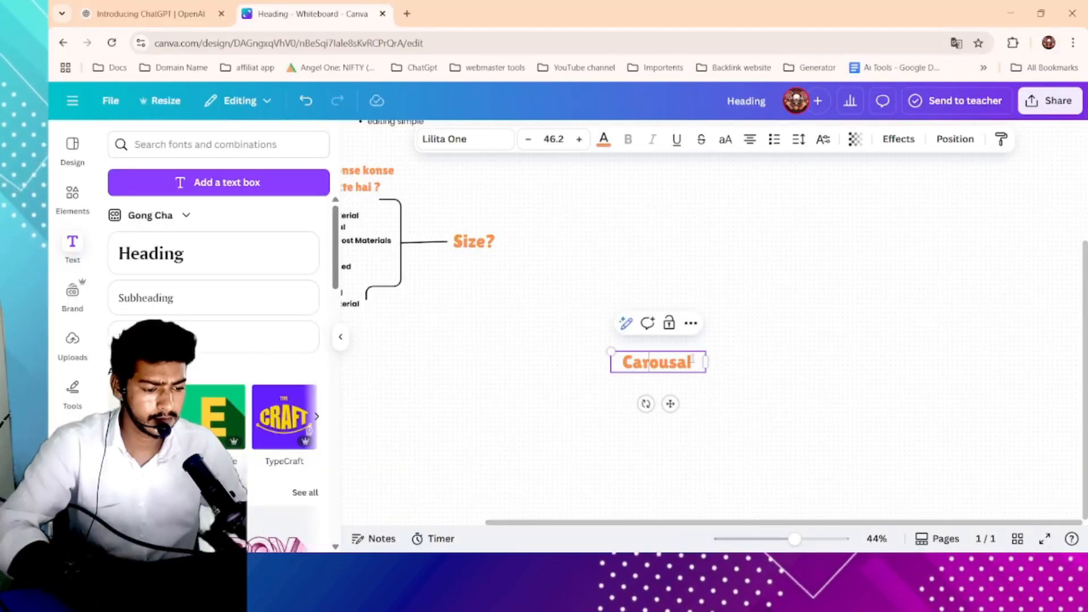
# - Complete the whiteboard heading text as "Carousal Post"
pyautogui.write('Post')
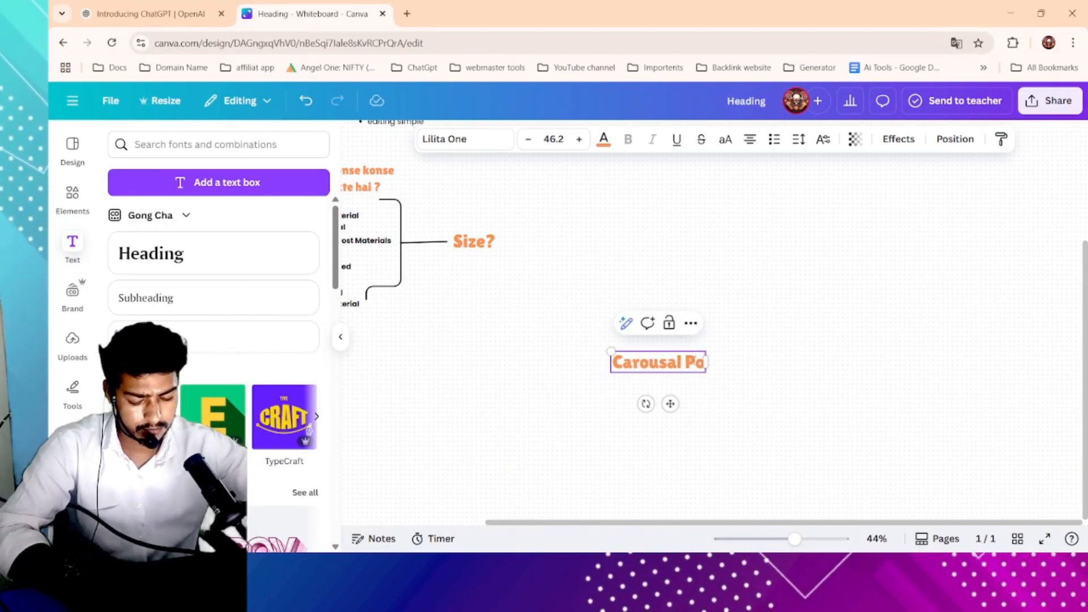
pyautogui.press('Escape')
pyautogui.click(831, 345)
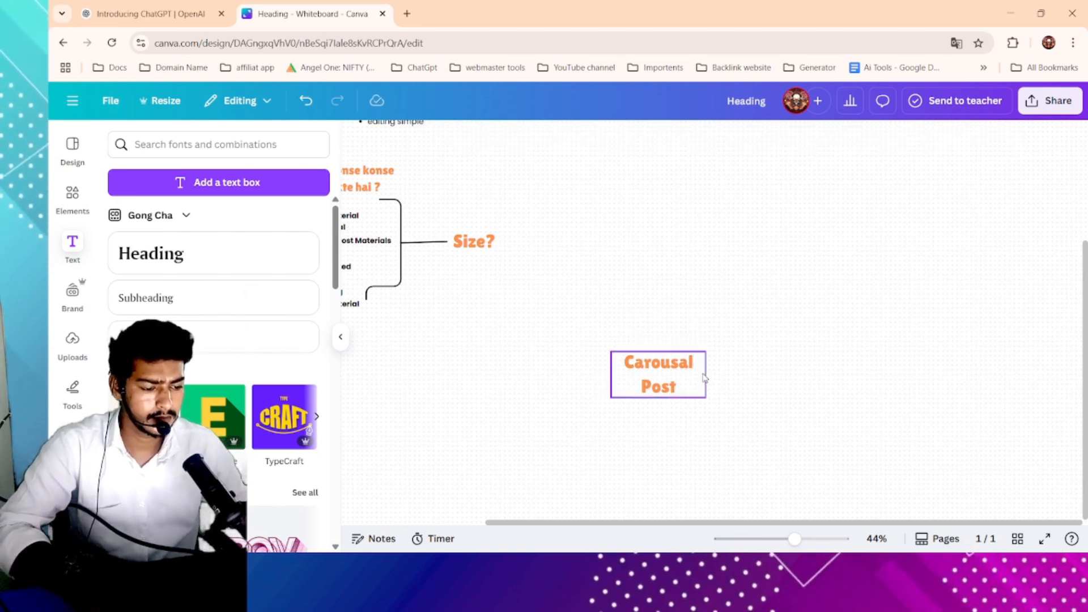
# - Widen the Carousal Post text box so the heading fits on one line, and reposition it
pyautogui.click(706, 375)
pyautogui.moveTo(706, 375); pyautogui.dragTo(675, 342)
pyautogui.click(744, 358)
pyautogui.moveTo(578, 329); pyautogui.dragTo(600, 334)
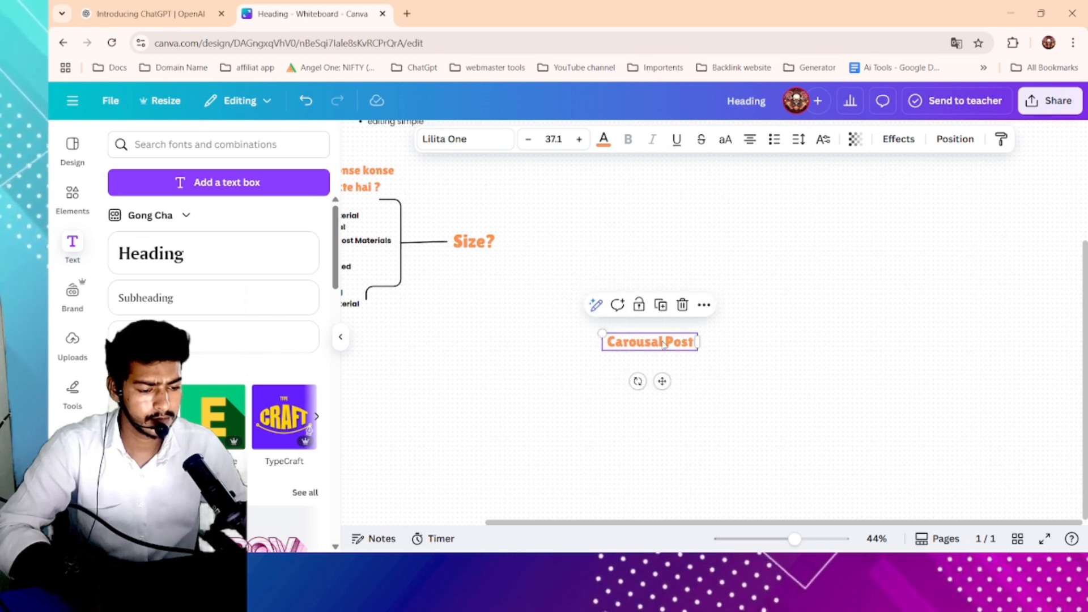
pyautogui.click(728, 340)
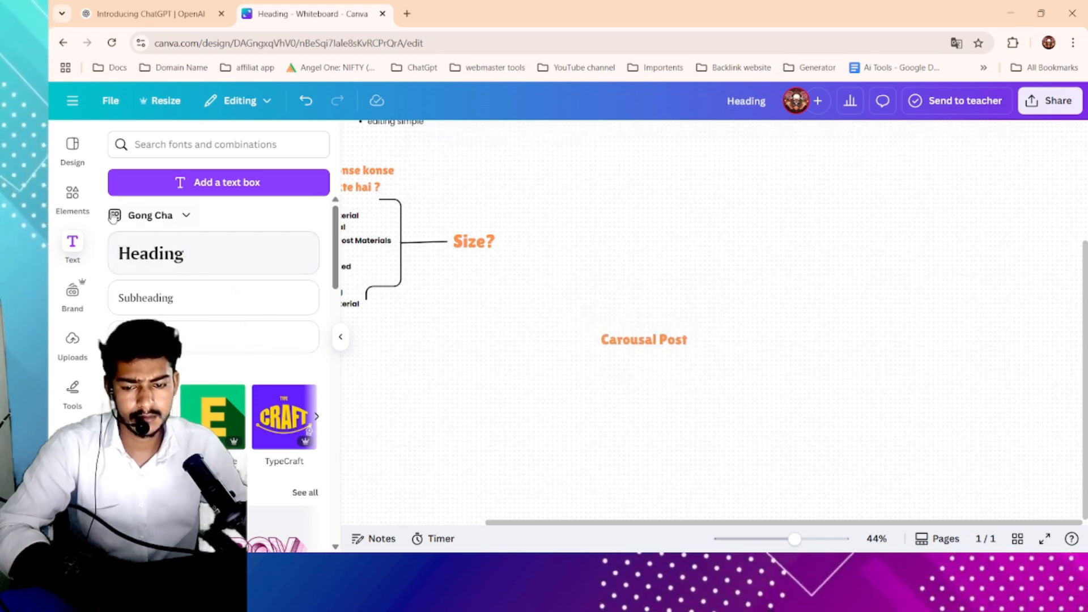
# - Draw a rectangle around the Carousal Post heading and fill it black
pyautogui.click(72, 195)
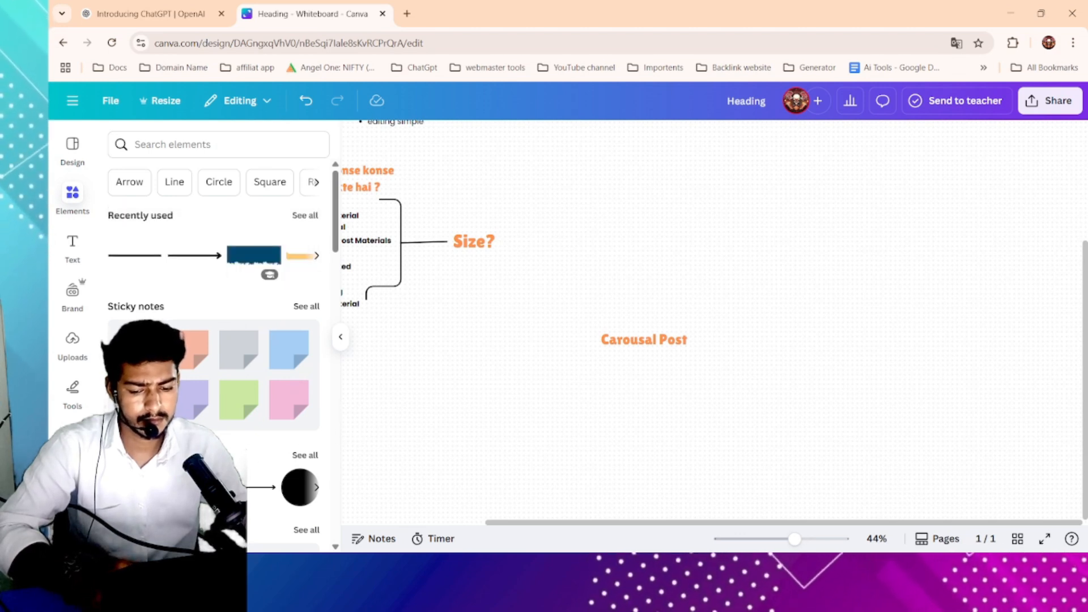
pyautogui.press('r')
pyautogui.click(802, 327)
pyautogui.moveTo(716, 333)
pyautogui.mouseDown()
pyautogui.moveTo(617, 350)
pyautogui.moveTo(736, 340)
pyautogui.mouseUp()
pyautogui.moveTo(664, 369); pyautogui.dragTo(666, 363)
pyautogui.moveTo(725, 346); pyautogui.dragTo(712, 350)
pyautogui.click(651, 344)
pyautogui.moveTo(597, 332); pyautogui.dragTo(696, 345)
pyautogui.click(757, 350)
pyautogui.click(683, 359)
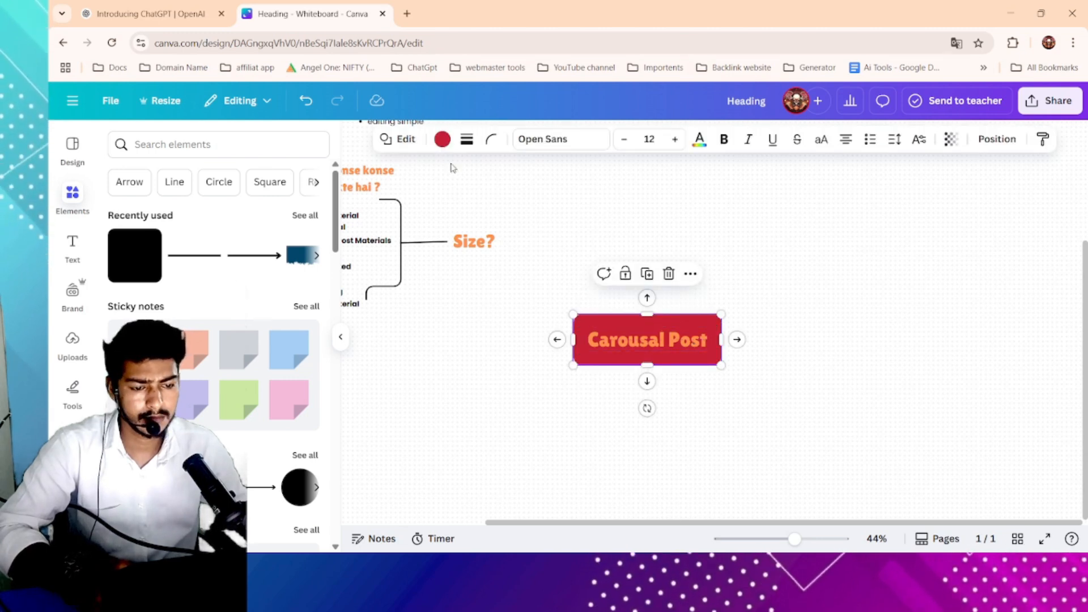
pyautogui.click(442, 139)
pyautogui.click(195, 241)
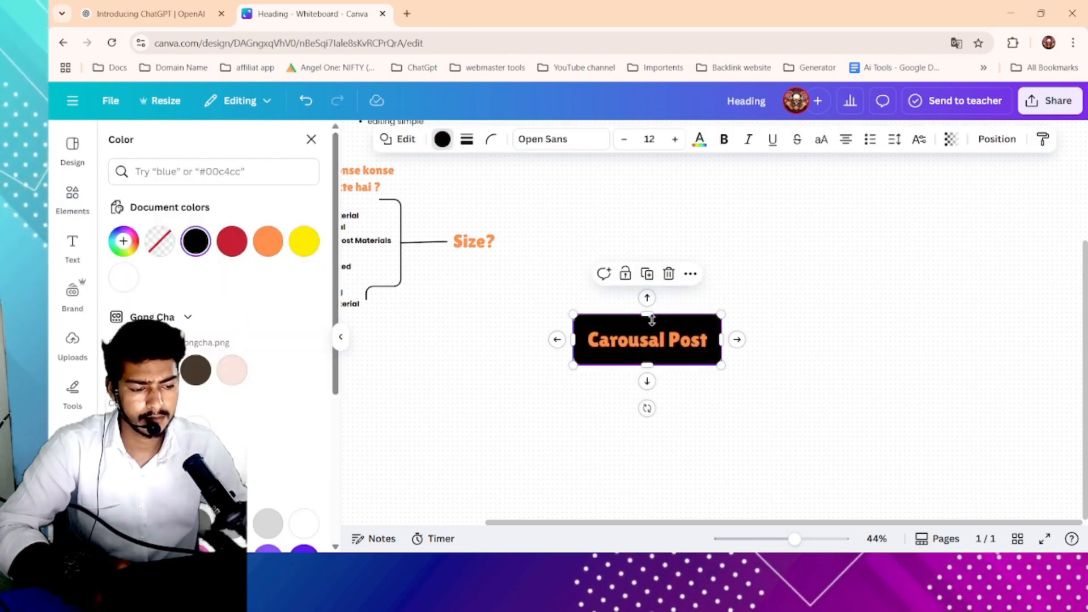
# - Set the Carousal Post heading's text colour to white
pyautogui.click(666, 349)
pyautogui.click(603, 139)
pyautogui.click(268, 241)
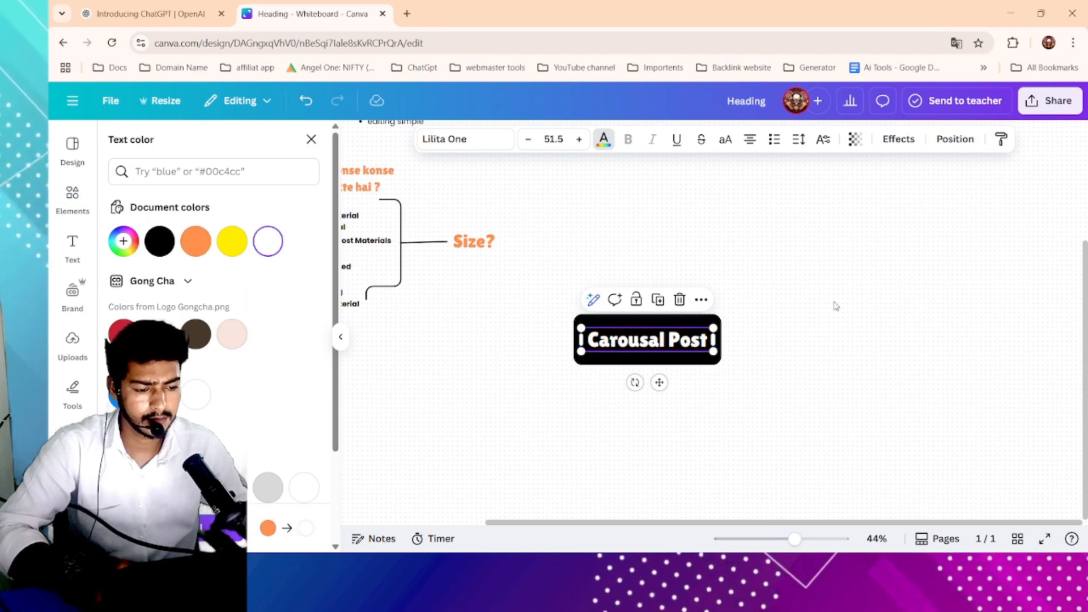
pyautogui.click(835, 306)
# - Add a short downward arrow line under the Carousal Post box, attached to its bottom edge
pyautogui.scroll(-3, 831, 306)
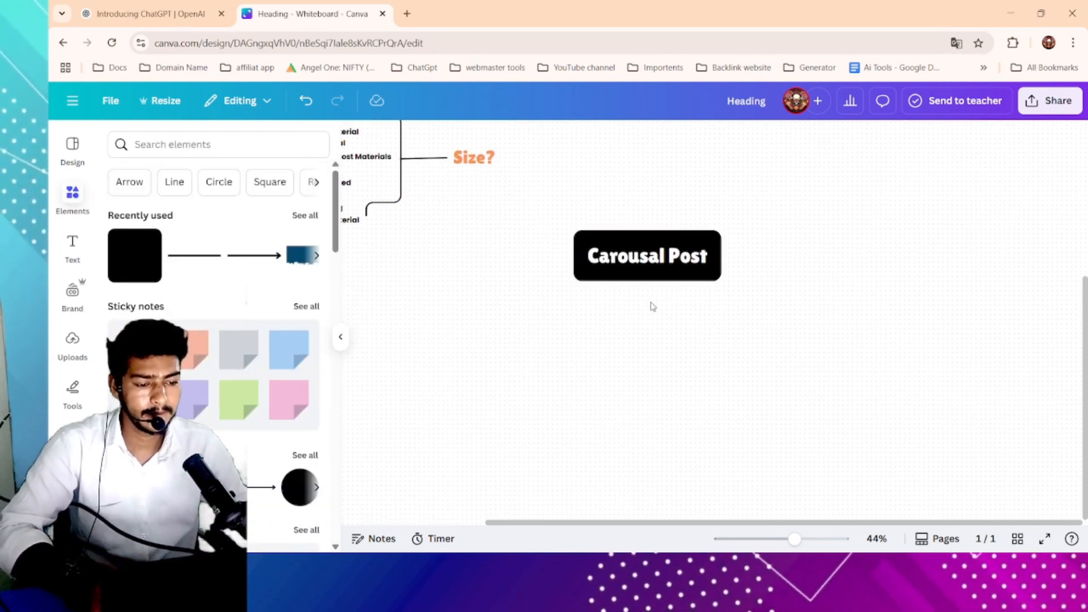
pyautogui.scroll(2, 653, 307)
pyautogui.scroll(-1, 624, 299)
pyautogui.hscroll(-2, 474, 267)
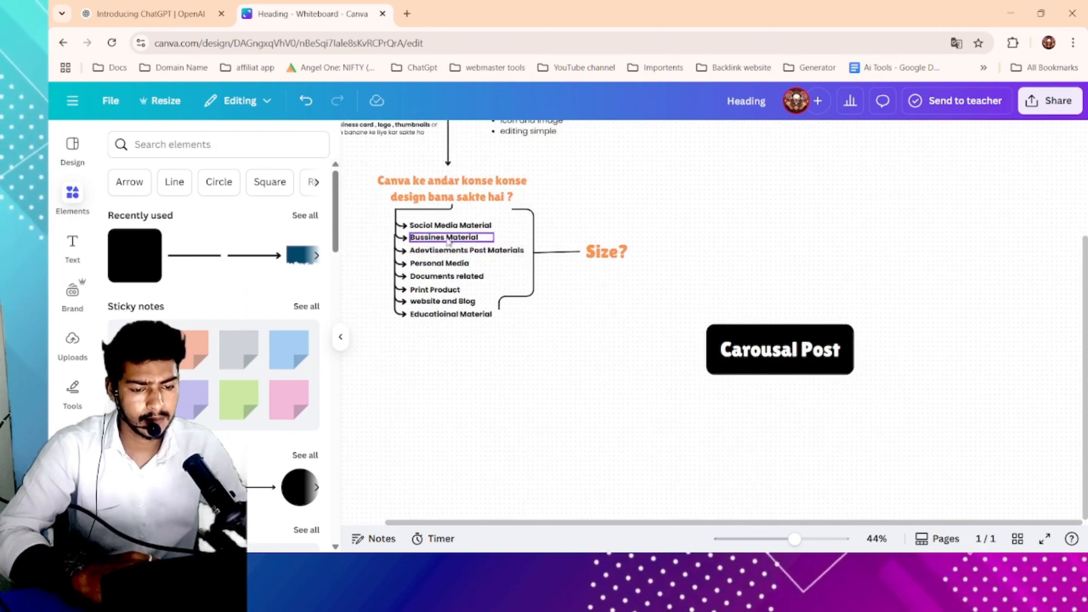
pyautogui.click(447, 158)
pyautogui.click(447, 195)
pyautogui.moveTo(454, 163); pyautogui.dragTo(781, 441)
pyautogui.scroll(-1, 781, 437)
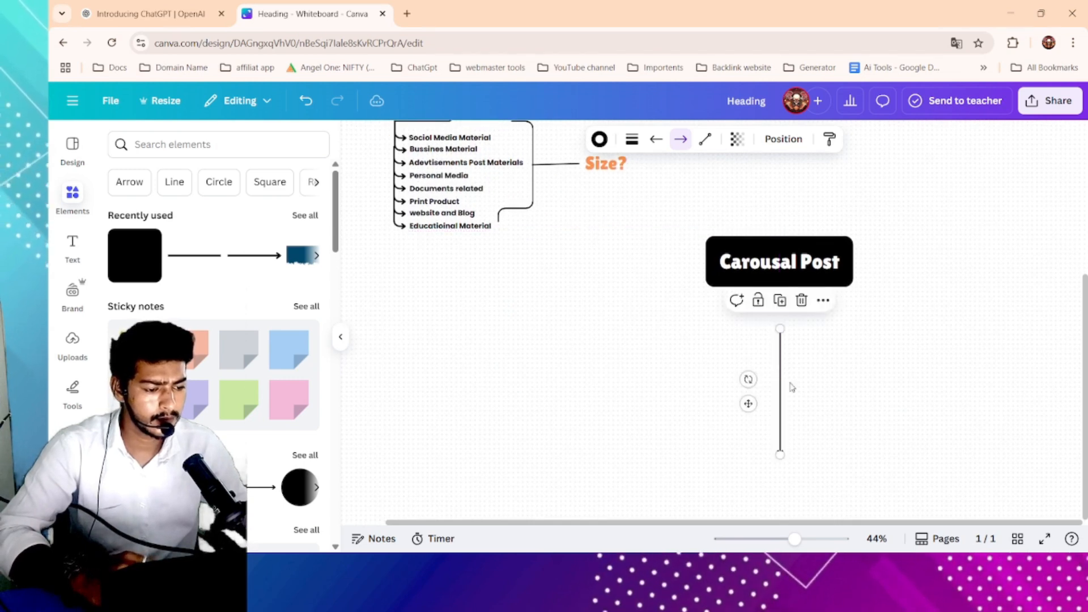
pyautogui.moveTo(780, 329)
pyautogui.mouseDown()
pyautogui.moveTo(780, 431)
pyautogui.moveTo(794, 339)
pyautogui.moveTo(781, 303)
pyautogui.moveTo(778, 329)
pyautogui.moveTo(788, 322)
pyautogui.moveTo(780, 315)
pyautogui.mouseUp()
pyautogui.click(780, 318)
pyautogui.click(712, 313)
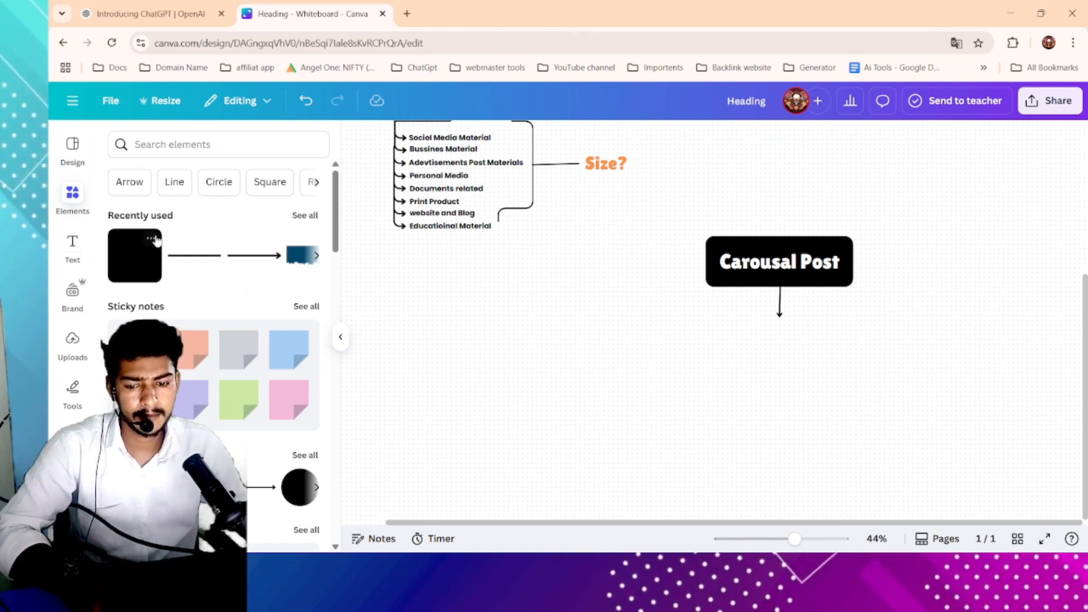
# - Duplicate the 'Canva kya hai' description text box and move the copy under the Carousal Post arrow
pyautogui.click(73, 244)
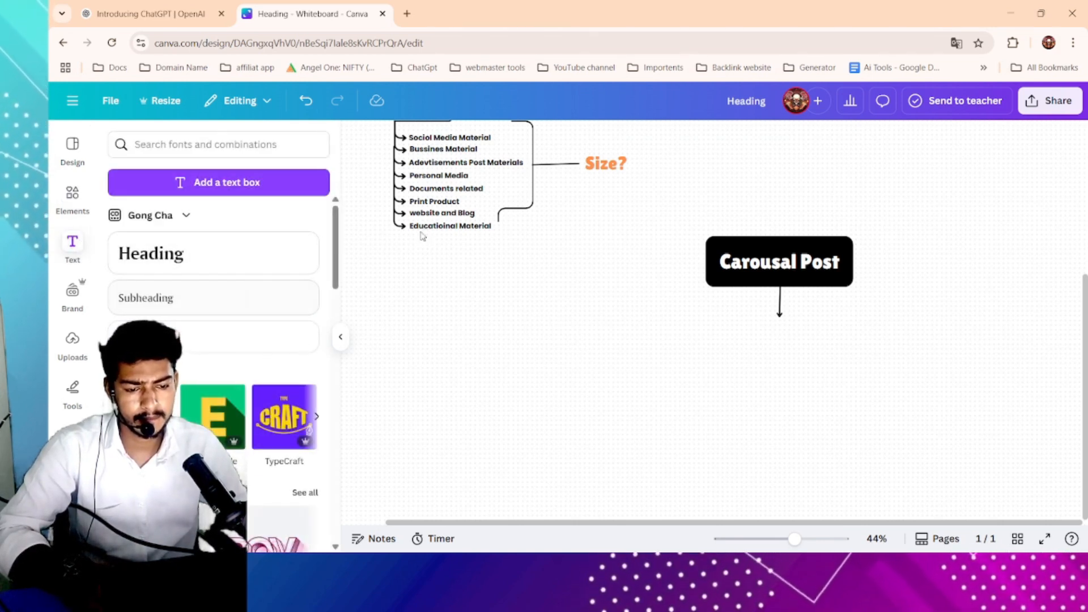
pyautogui.scroll(4, 569, 279)
pyautogui.click(401, 232)
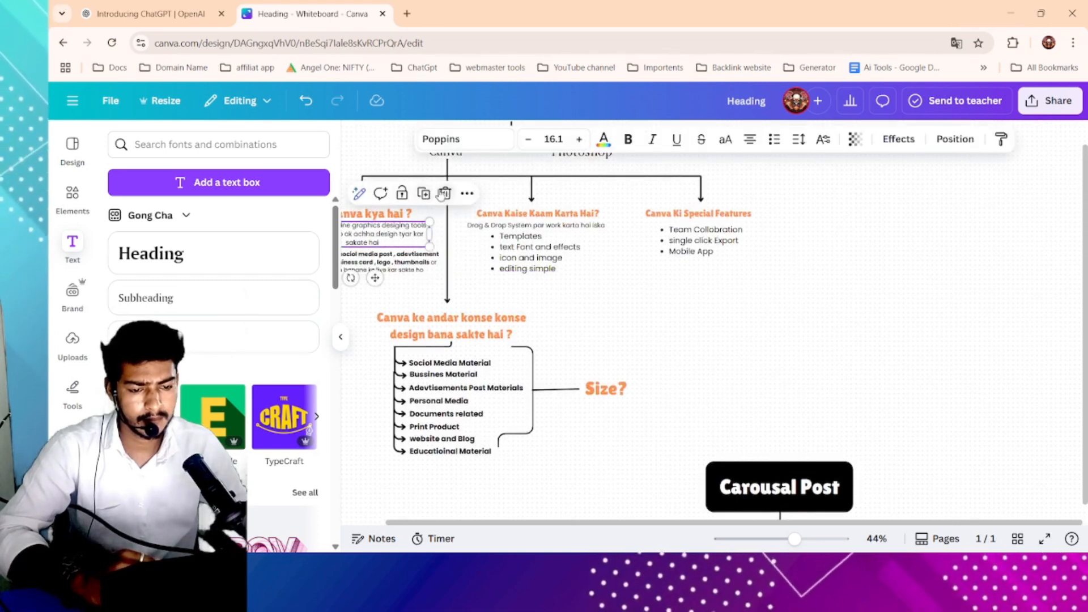
pyautogui.hotkey('ctrl', 'z')
pyautogui.click(400, 232)
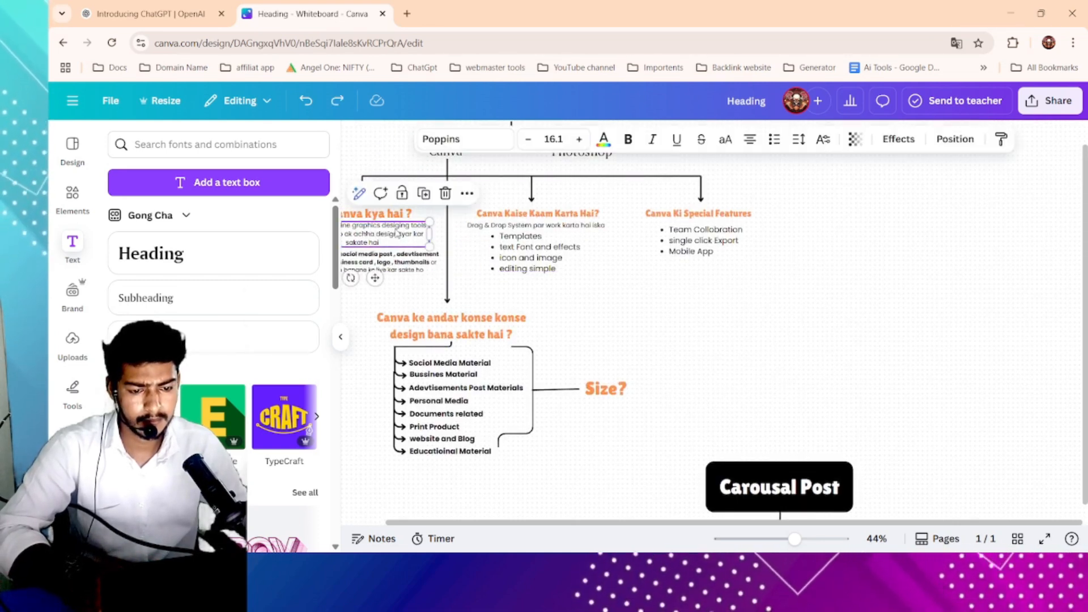
pyautogui.click(423, 192)
pyautogui.moveTo(415, 231); pyautogui.dragTo(800, 335)
pyautogui.scroll(-2, 721, 358)
pyautogui.scroll(-2, 721, 357)
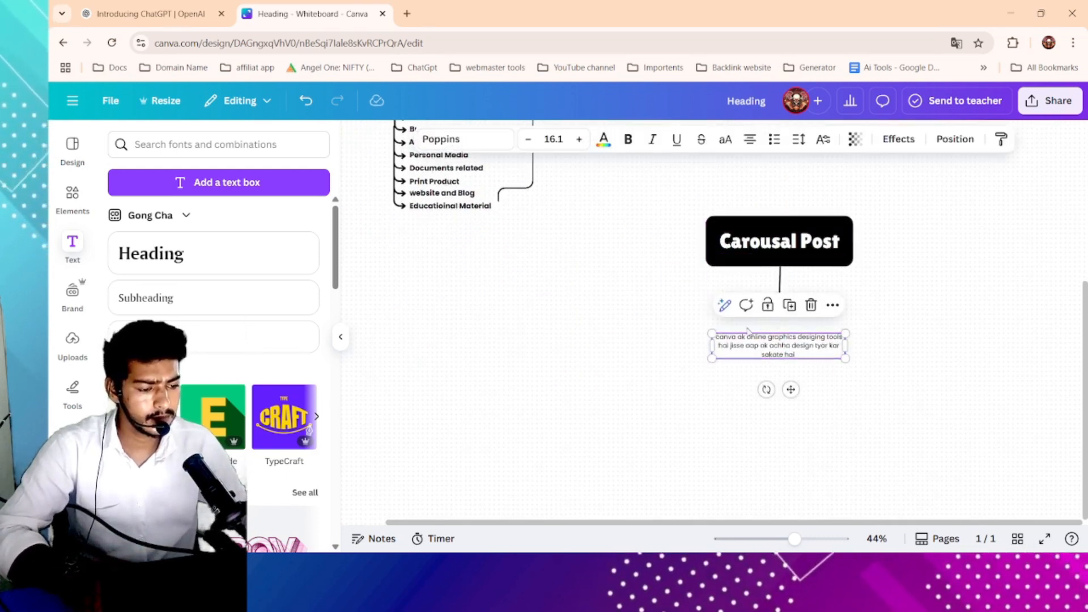
# - Replace the copied text with 'Carousal Post ex post hai jo apko multipal image ya video ko ak hi post ke andar dikhane ka kam karti hai'
pyautogui.doubleClick(756, 355)
pyautogui.write('Car')
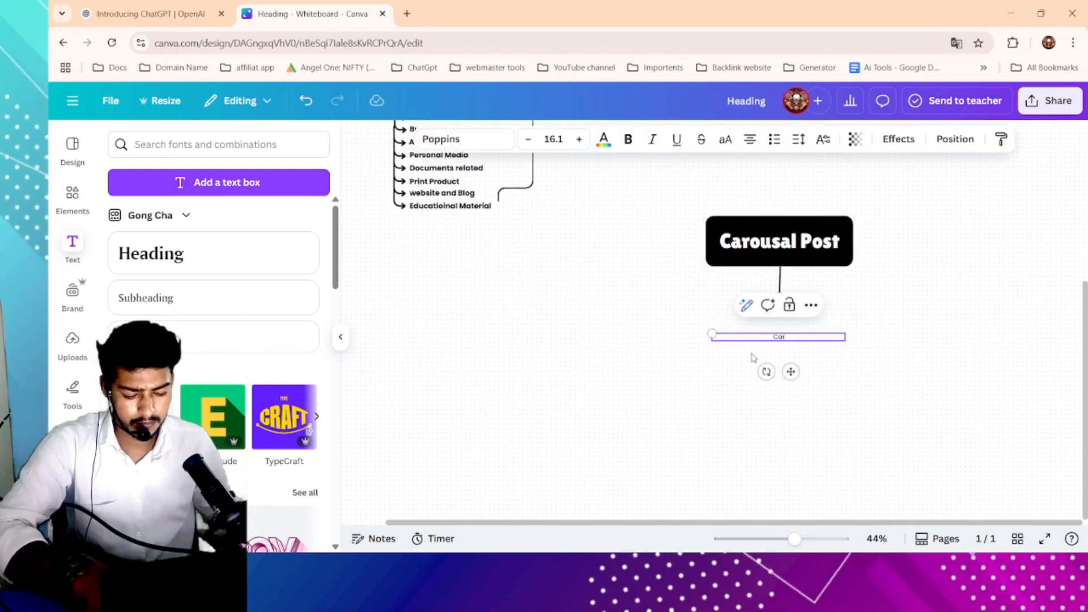
pyautogui.write('ousal Post a')
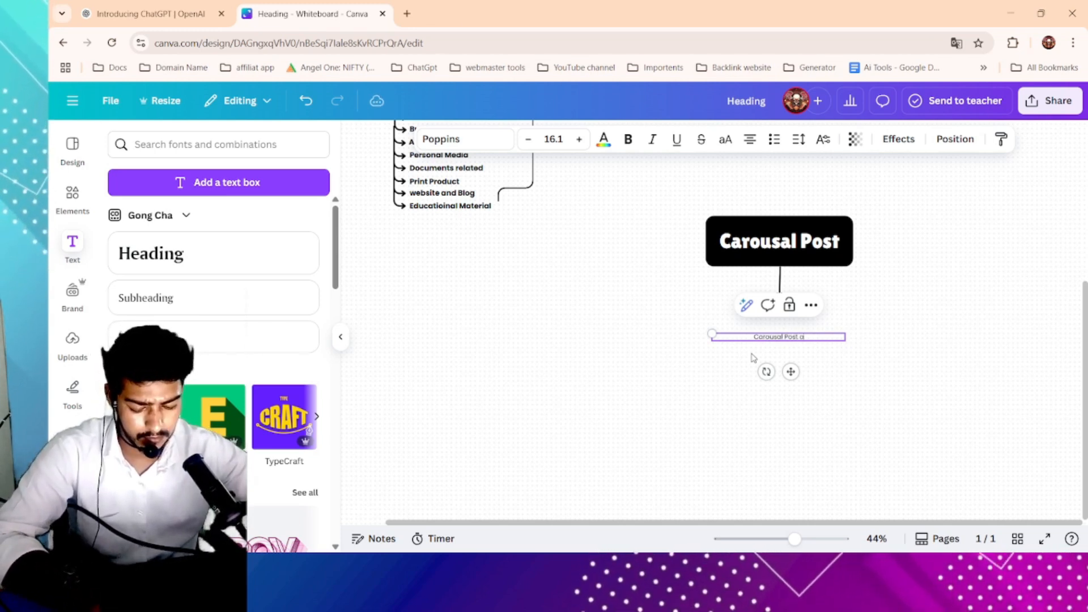
pyautogui.press('BackSpace')
pyautogui.write('ex')
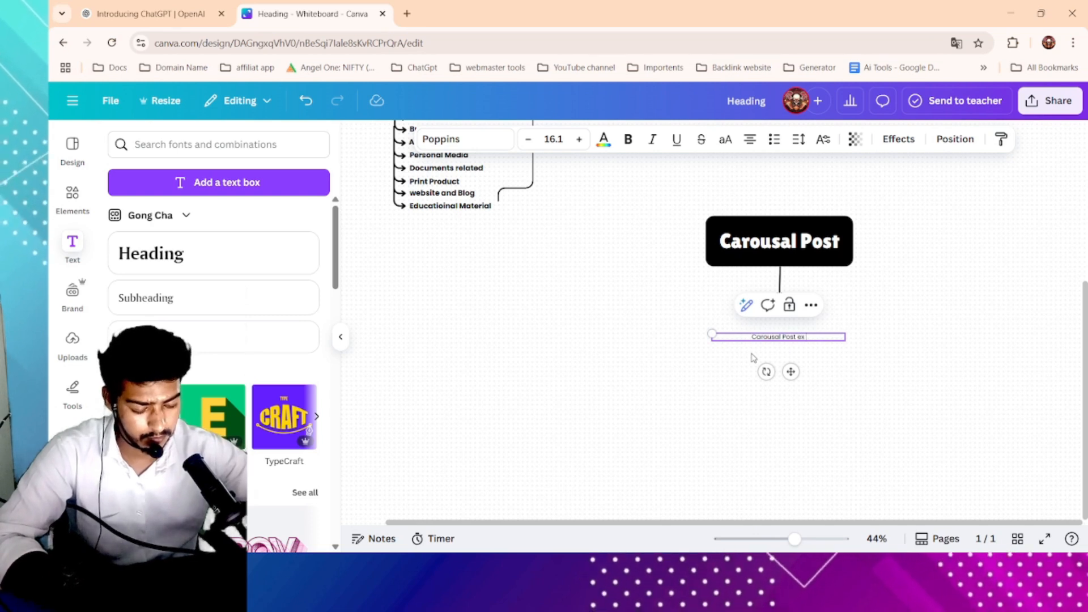
pyautogui.write(' post hai jo')
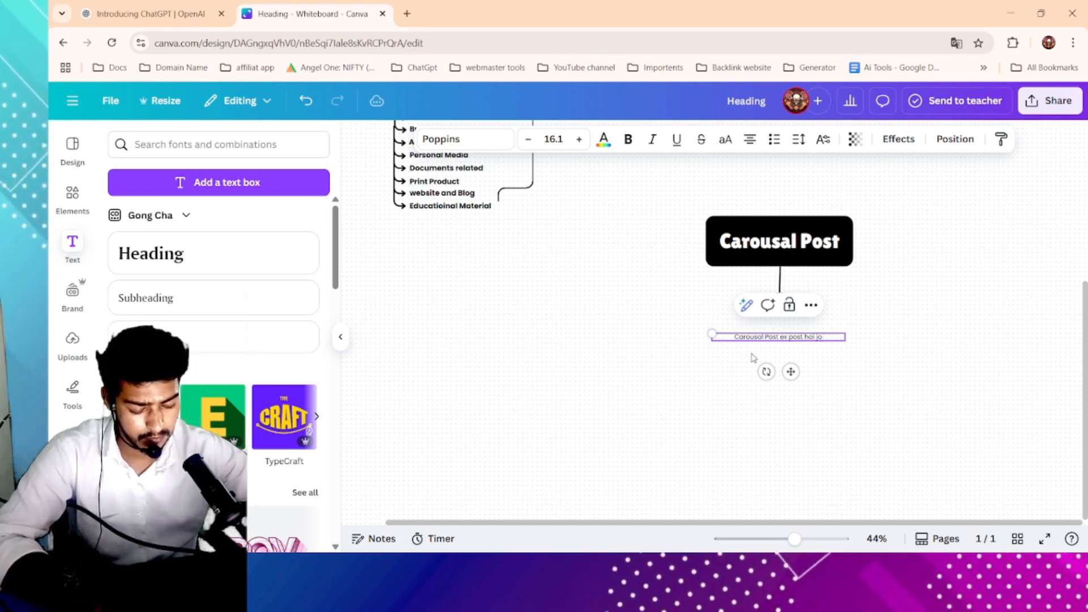
pyautogui.write(' apko mul')
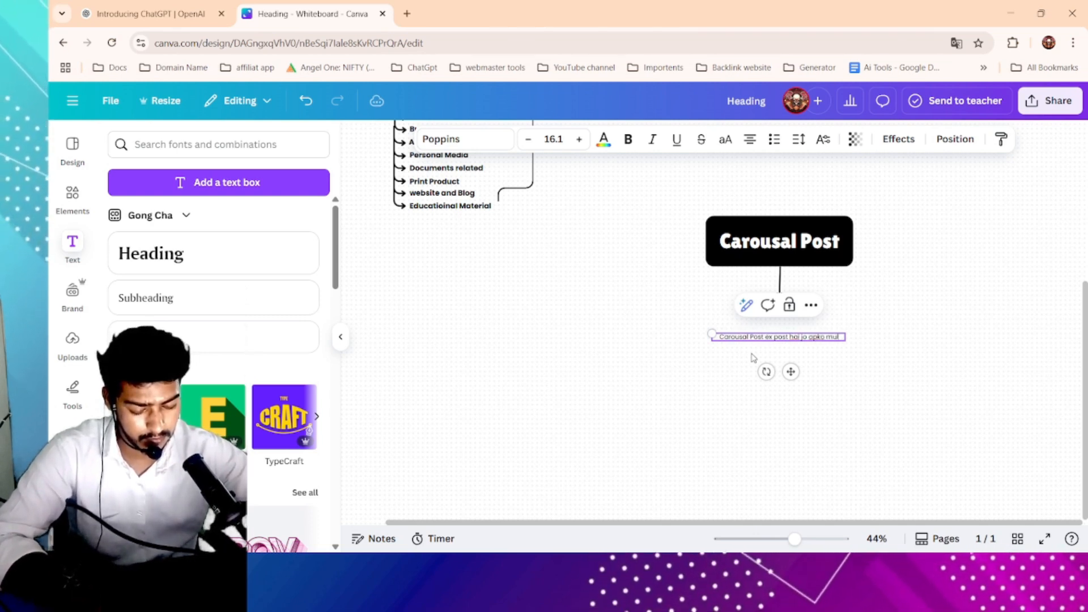
pyautogui.write('tipal')
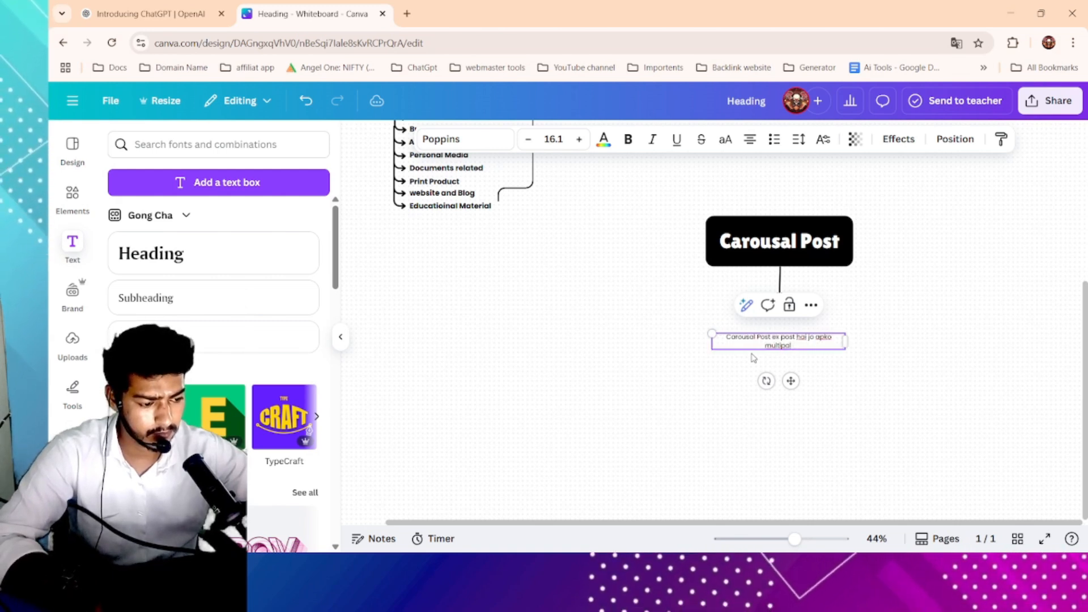
pyautogui.write('mag')
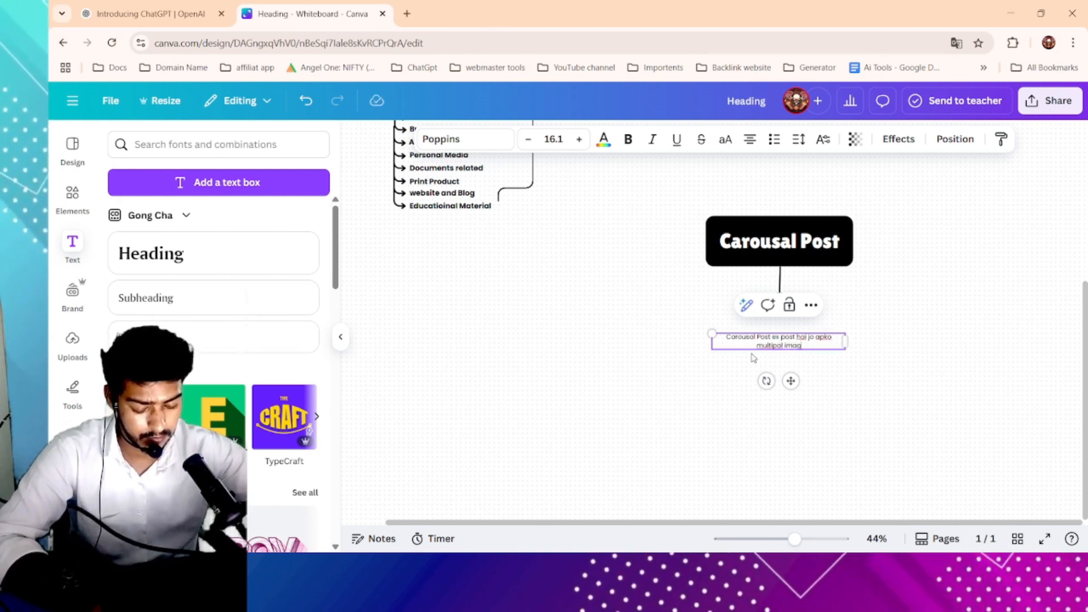
pyautogui.write('e ya v')
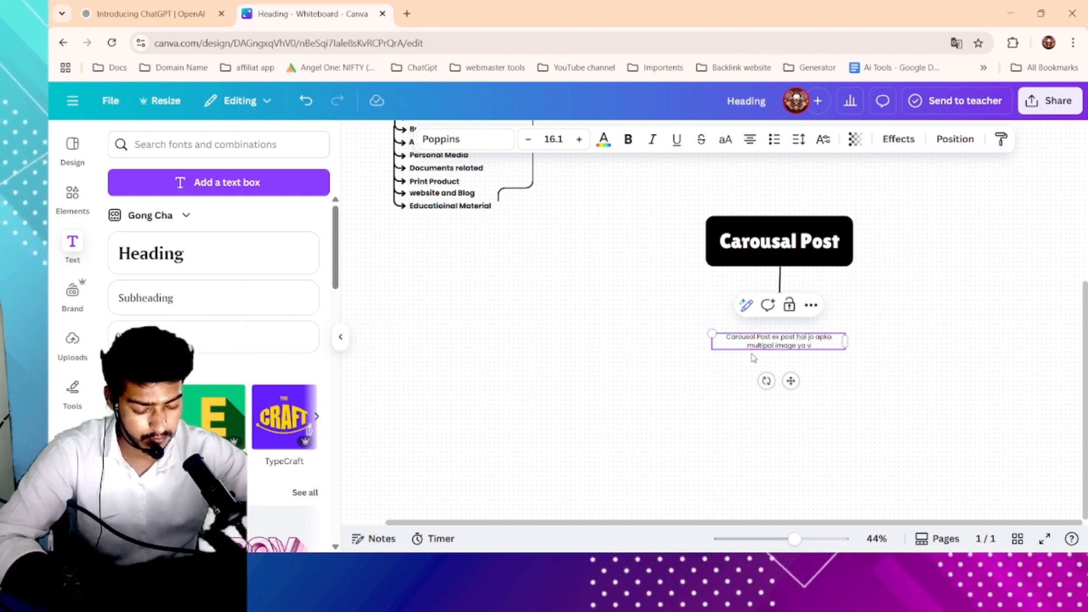
pyautogui.write('ideo')
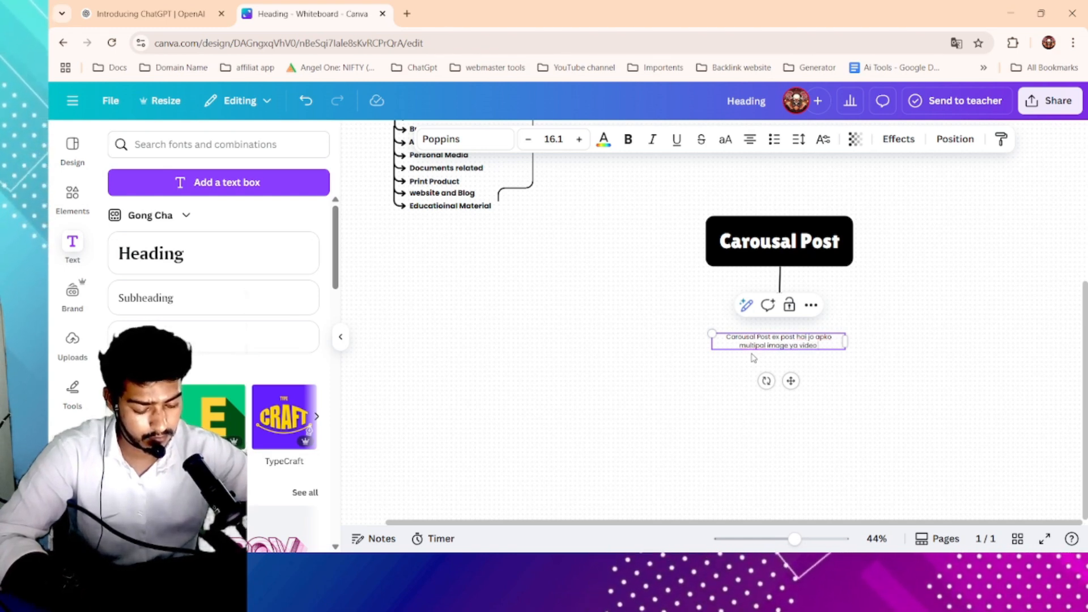
pyautogui.write(' ka ak hi p')
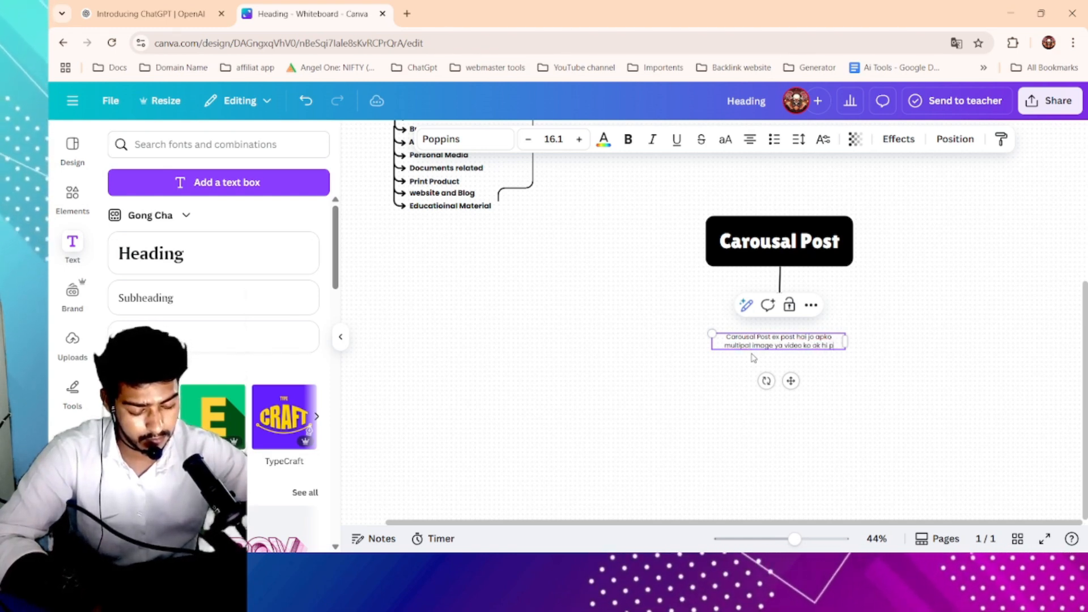
pyautogui.write('ost ke a')
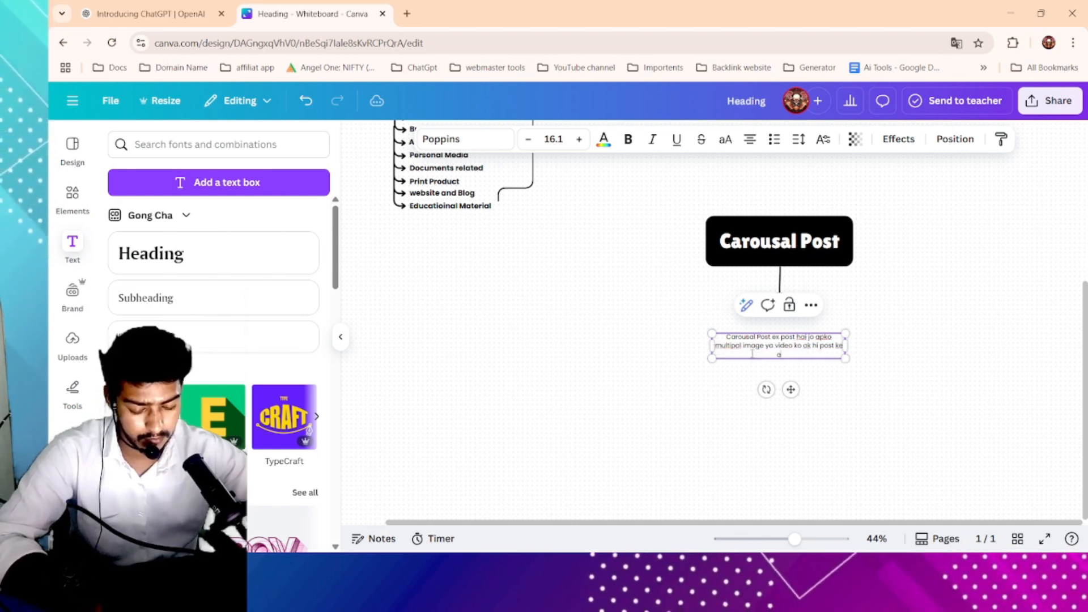
pyautogui.write('ndar dik')
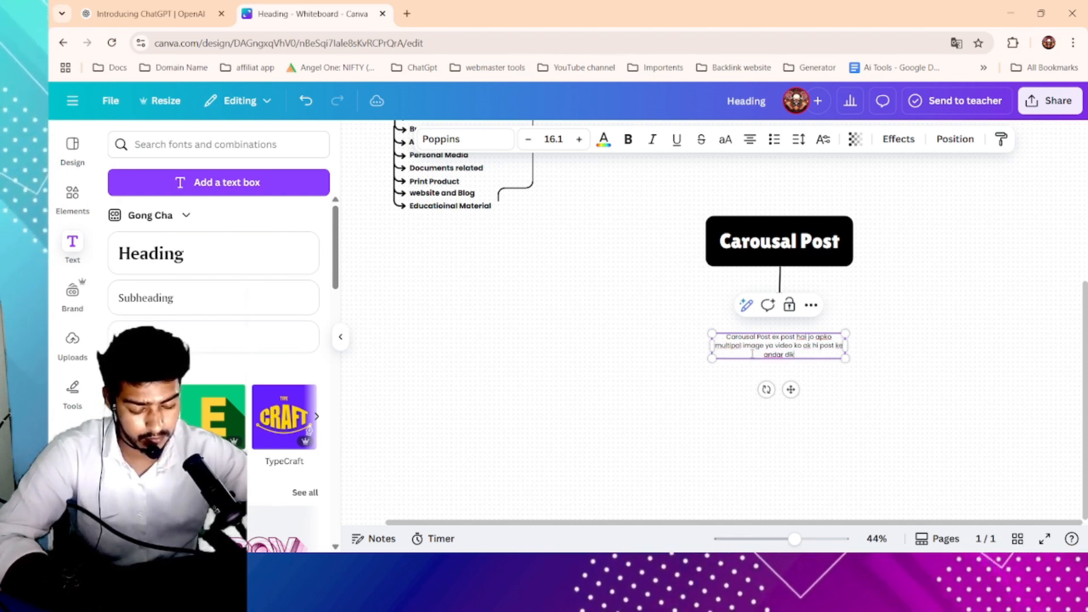
pyautogui.write('hane ka kam karti hai')
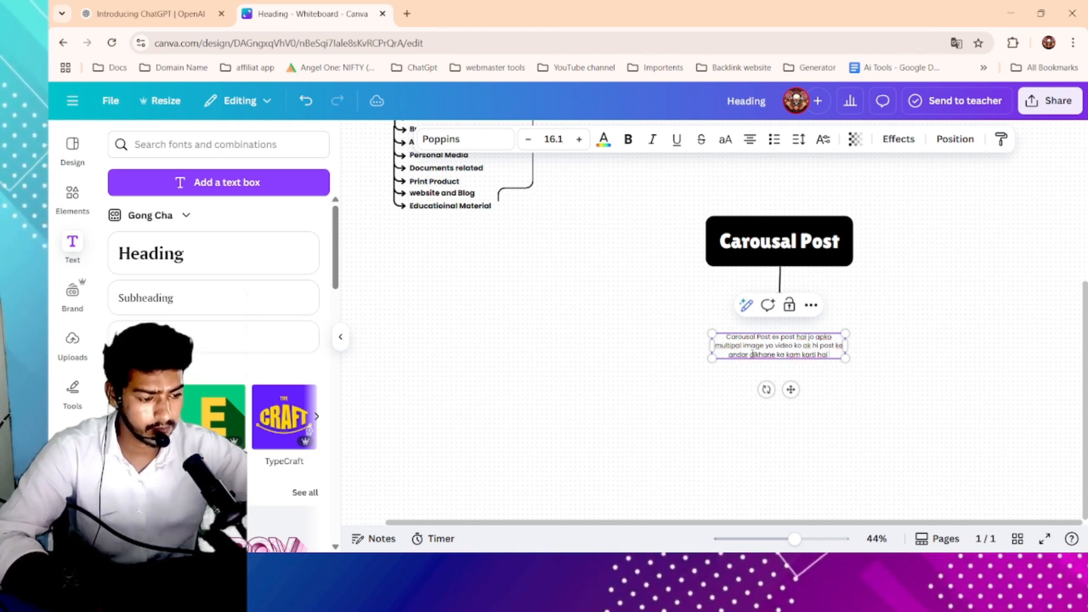
# - Enlarge the Carousal Post description text box so its text grows to size 34
pyautogui.scroll(1, 927, 354)
pyautogui.click(925, 351)
pyautogui.moveTo(817, 362); pyautogui.dragTo(862, 346)
pyautogui.click(996, 326)
# - Correct the word 'ex' to 'ek' in the Carousal Post description
pyautogui.doubleClick(774, 321)
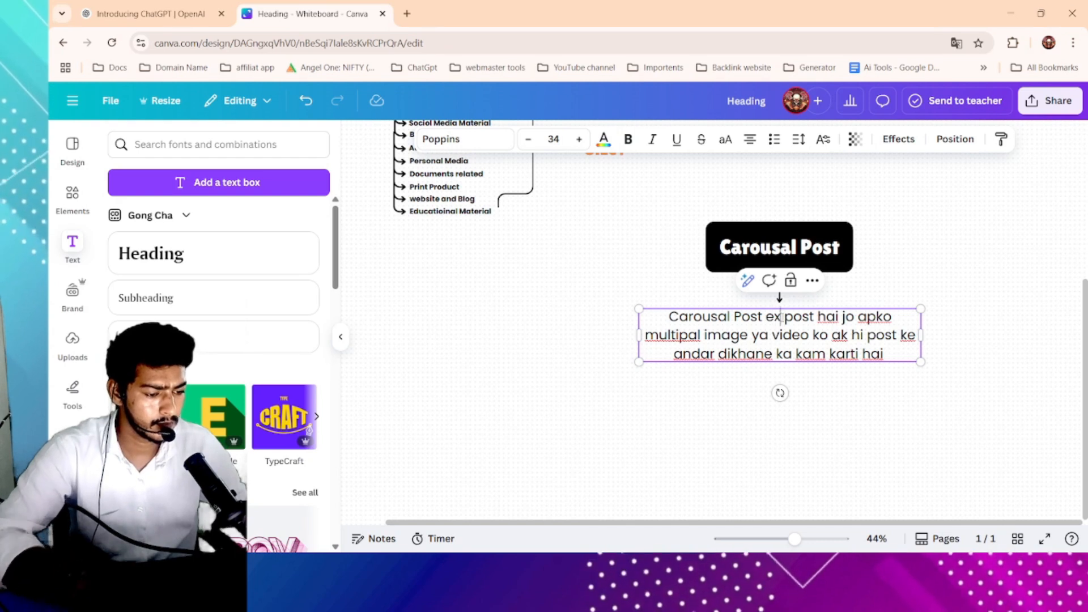
pyautogui.press('Delete')
pyautogui.write('k')
pyautogui.click(960, 311)
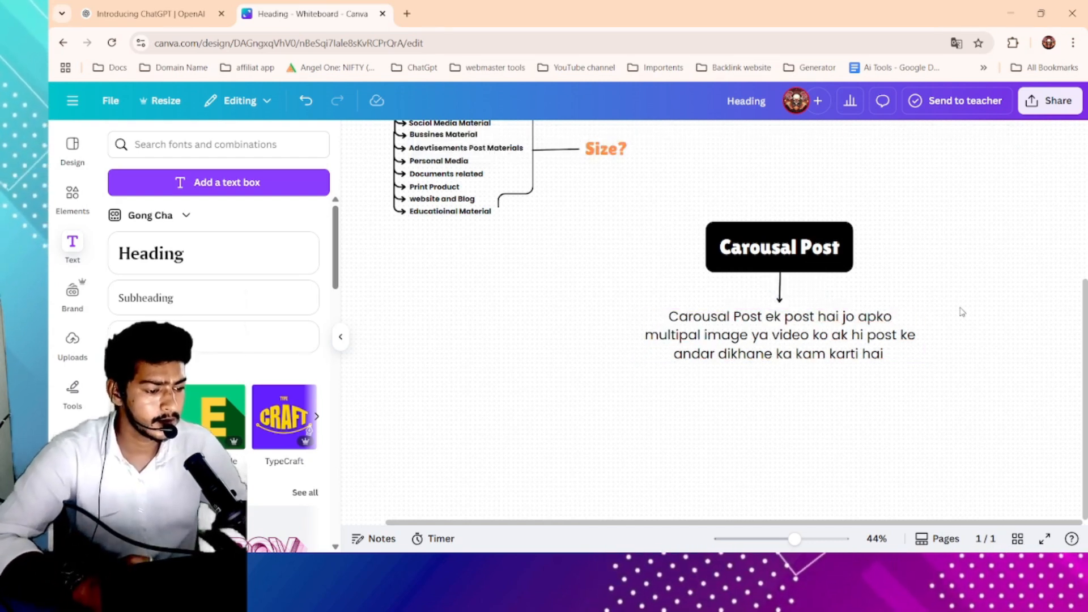
# - Nudge the description text slightly to centre it under the Carousal Post arrow
pyautogui.keyDown('ctrl'); pyautogui.scroll(2, 960, 311); pyautogui.keyUp('ctrl')
pyautogui.click(852, 338)
pyautogui.moveTo(851, 339); pyautogui.dragTo(860, 339)
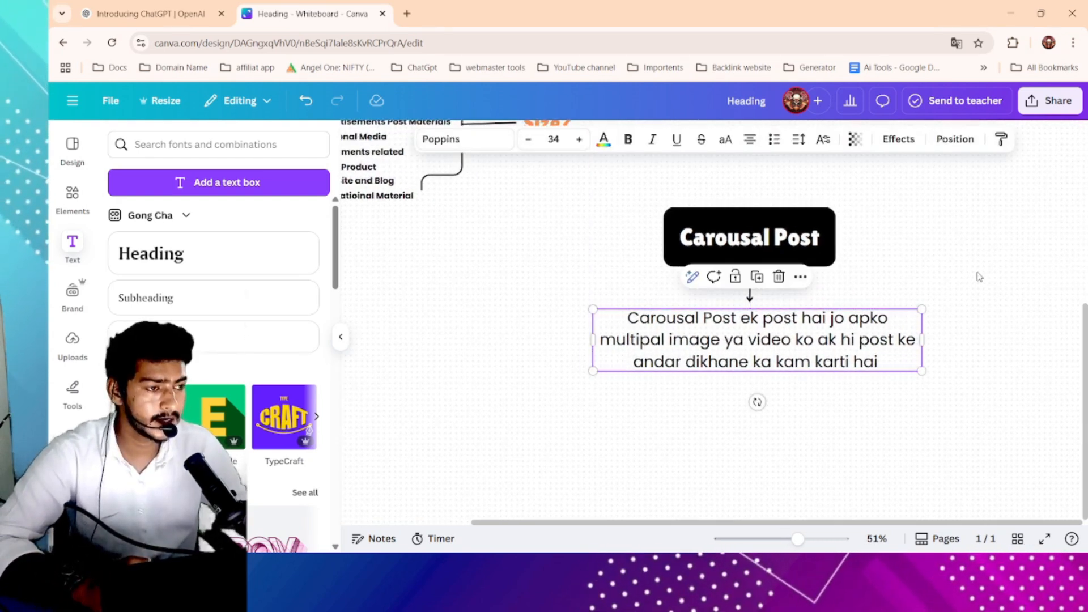
pyautogui.click(980, 278)
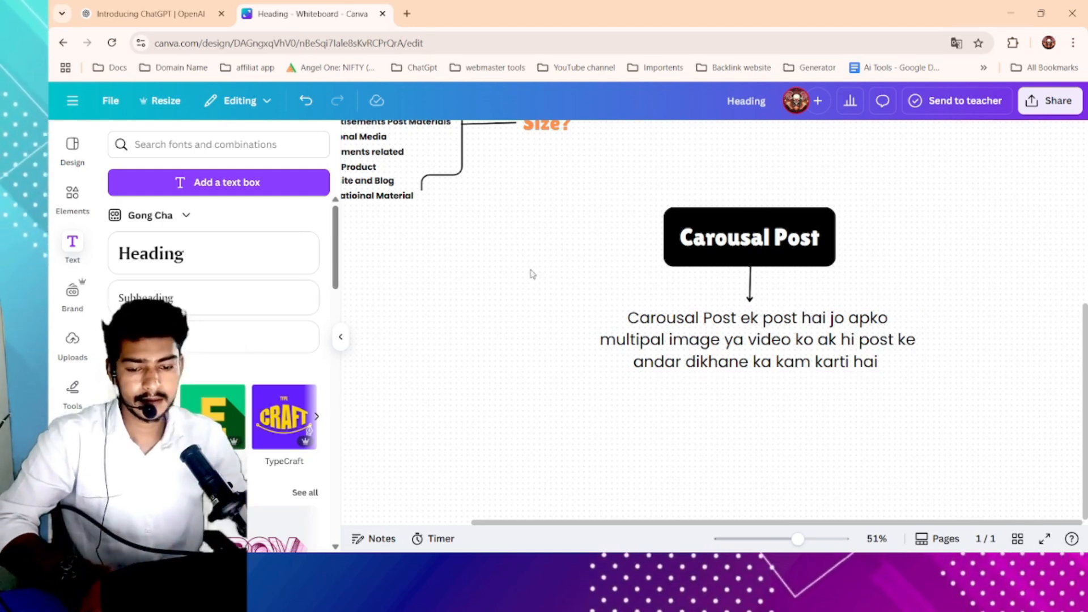
pyautogui.scroll(-1, 666, 312)
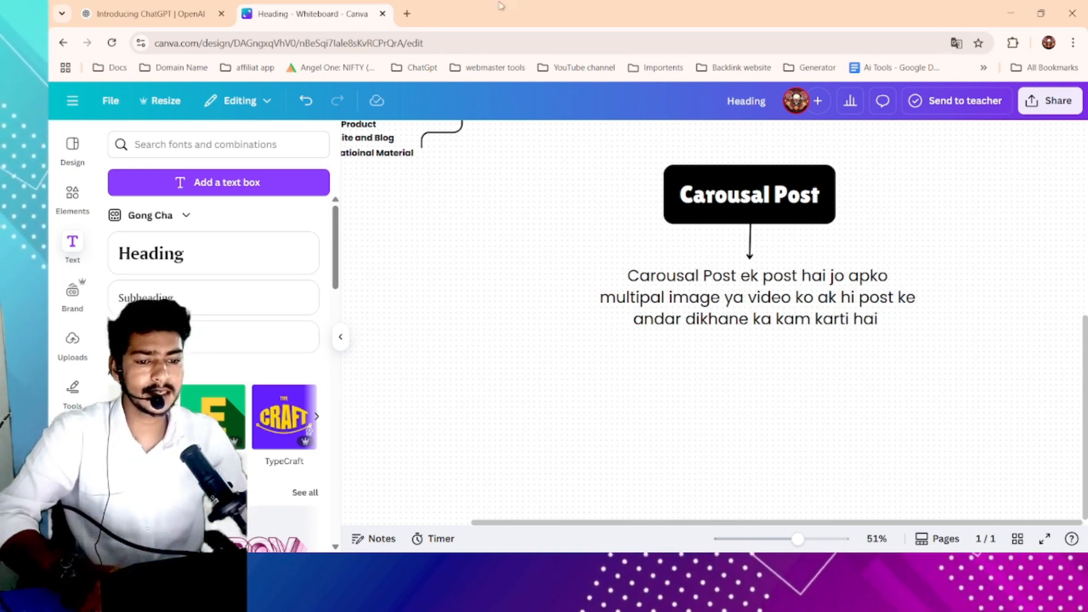
# - Open instagram.com in a new browser tab and dismiss the account switch login dialog
pyautogui.click(407, 14)
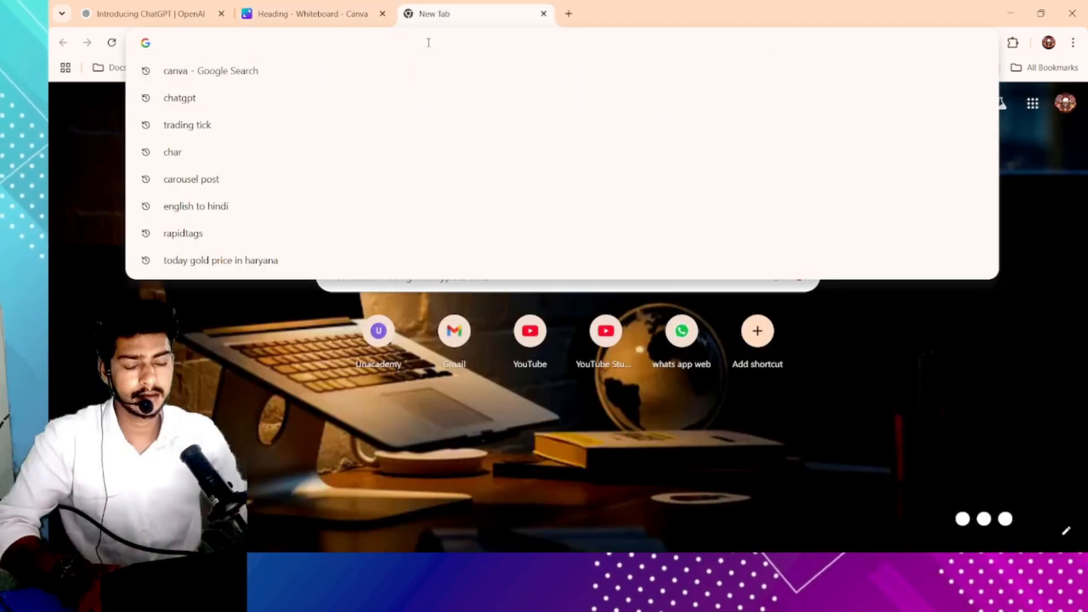
pyautogui.write('instagram.com')
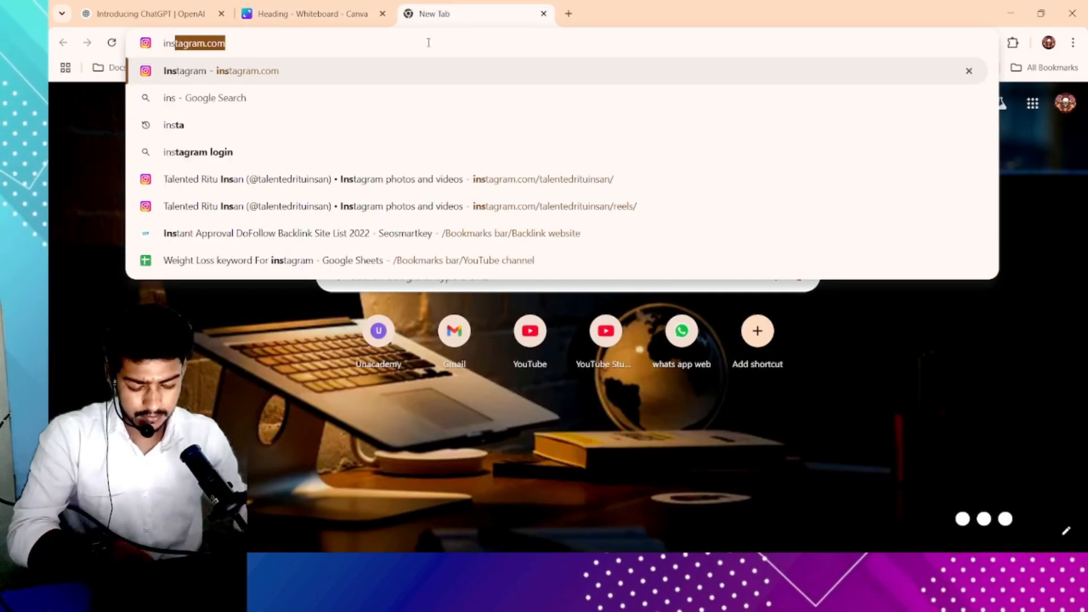
pyautogui.press('Return')
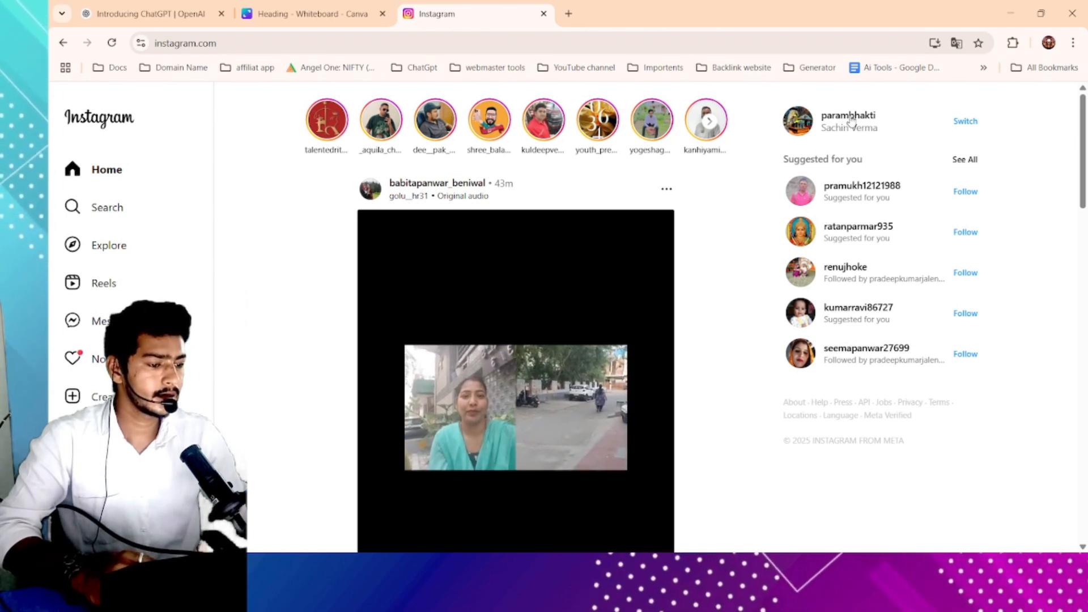
pyautogui.click(971, 122)
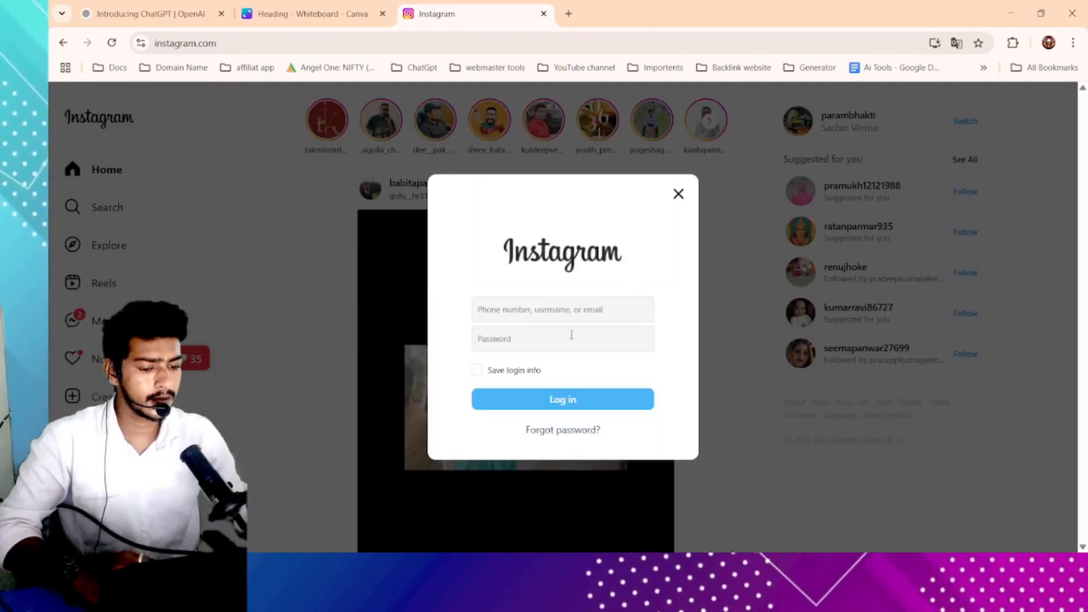
pyautogui.click(678, 192)
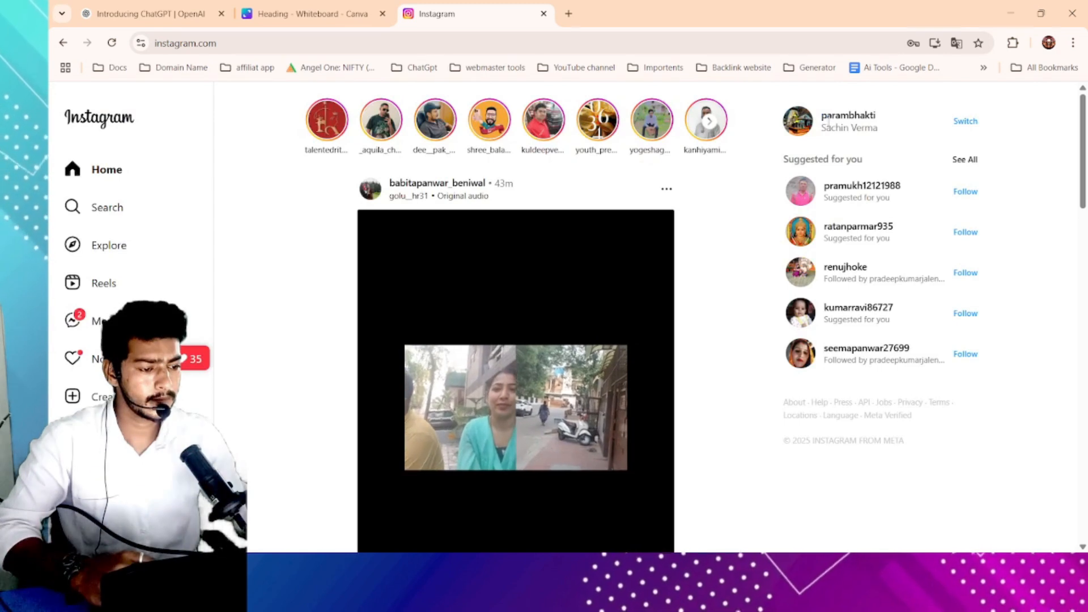
# - Search Instagram for 'digital future academy' and open the digital_future.academy profile
pyautogui.click(125, 217)
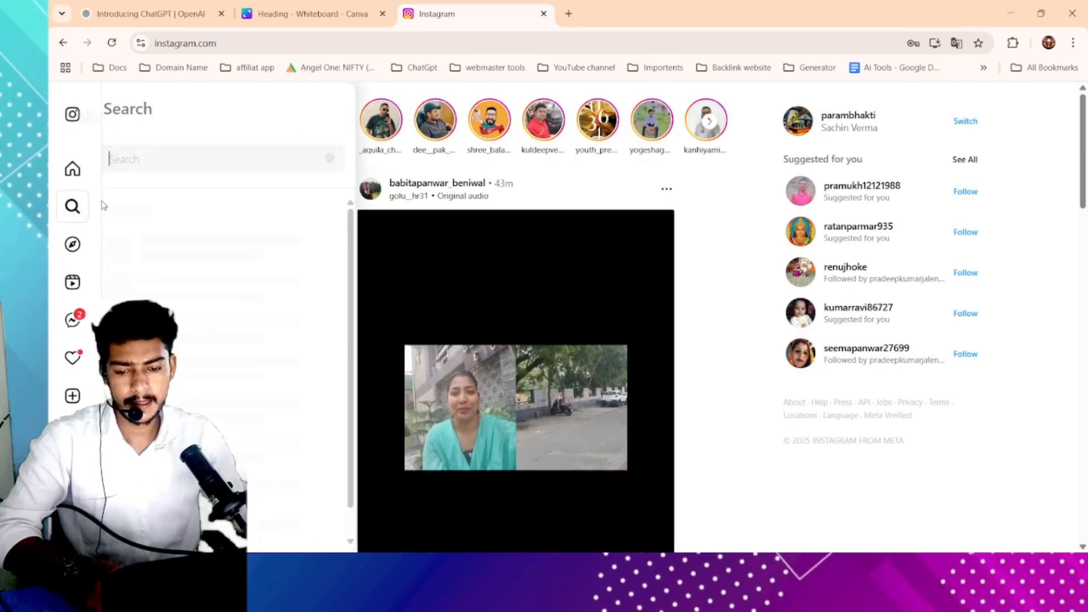
pyautogui.write('d')
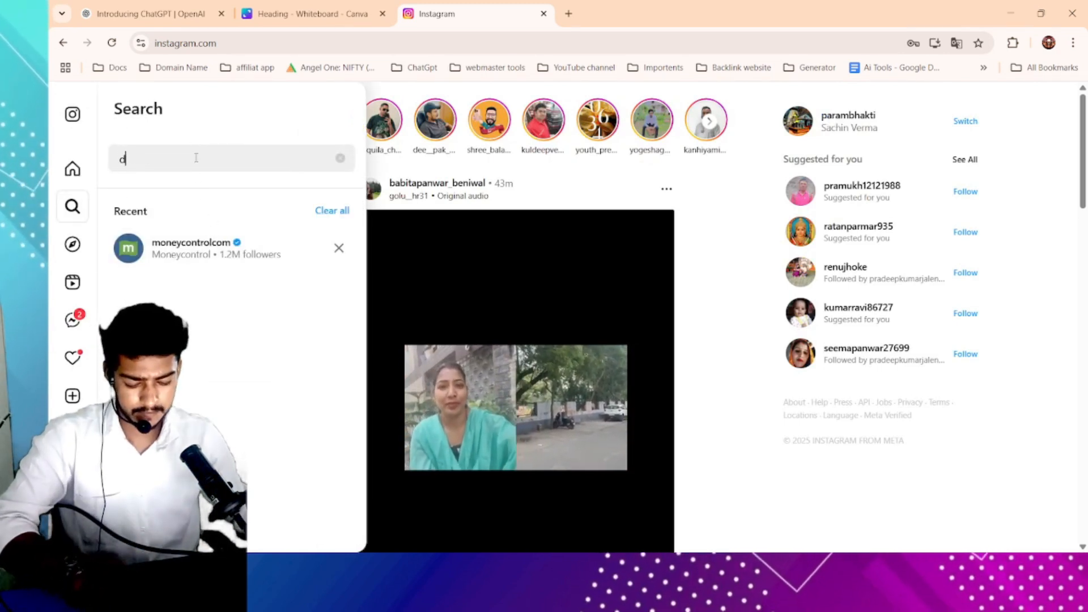
pyautogui.write('igital')
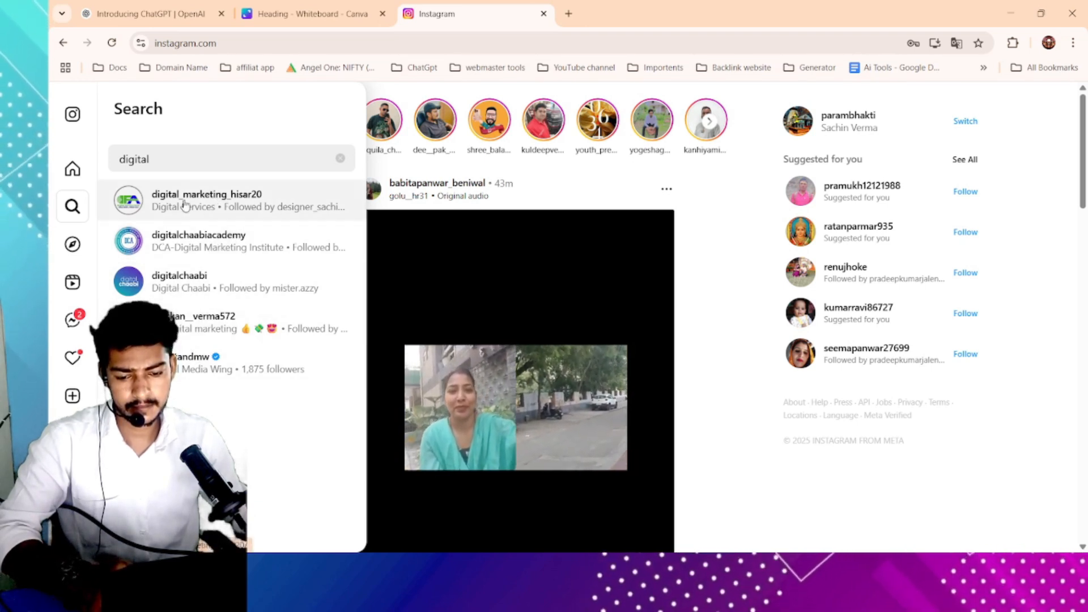
pyautogui.write('fu')
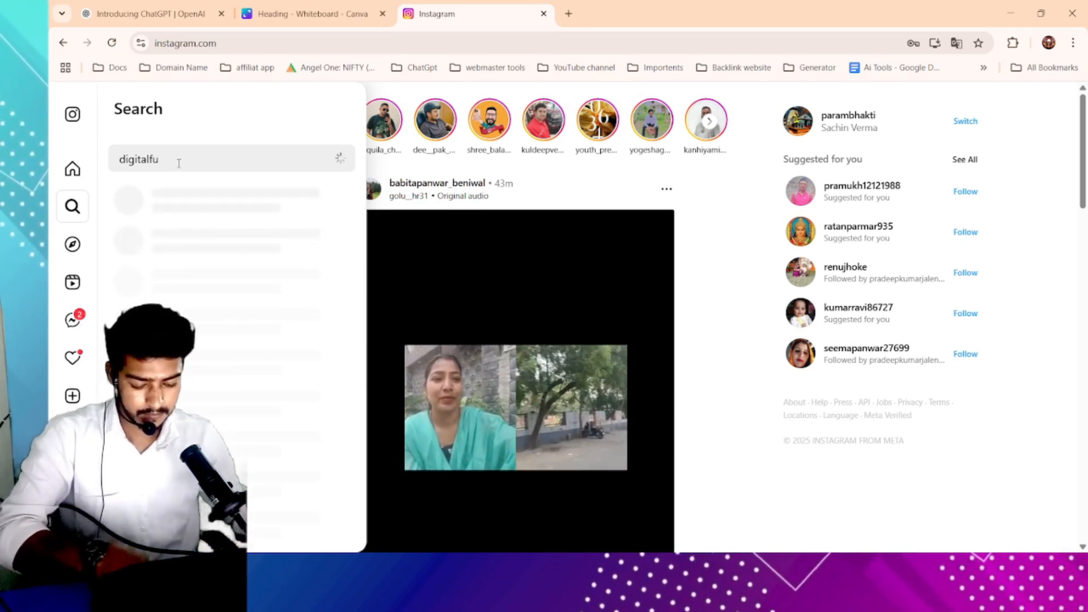
pyautogui.write('turar')
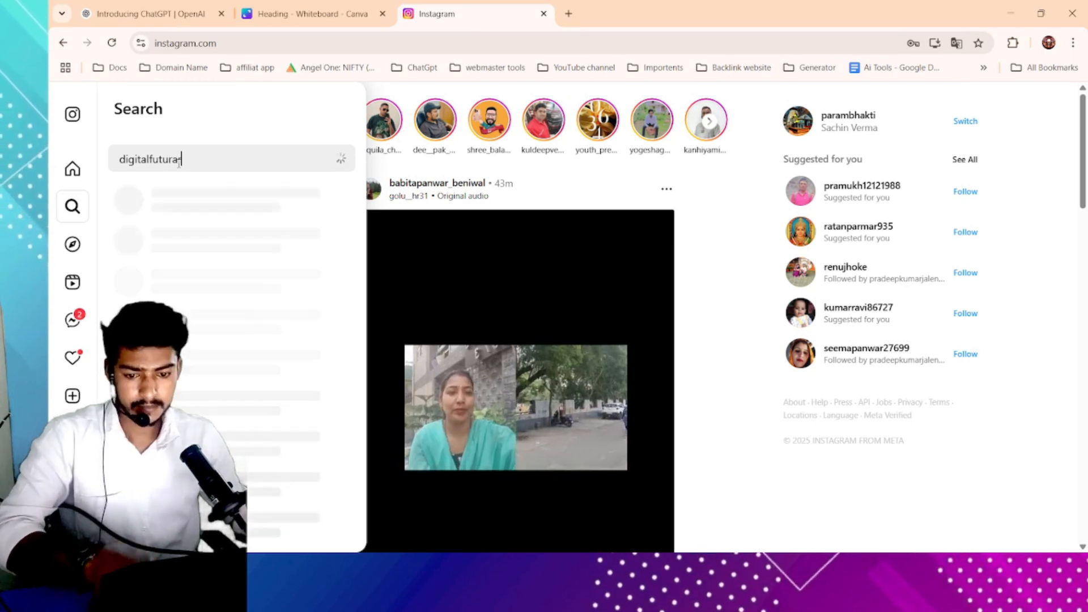
pyautogui.click(173, 161)
pyautogui.press('BackSpace')
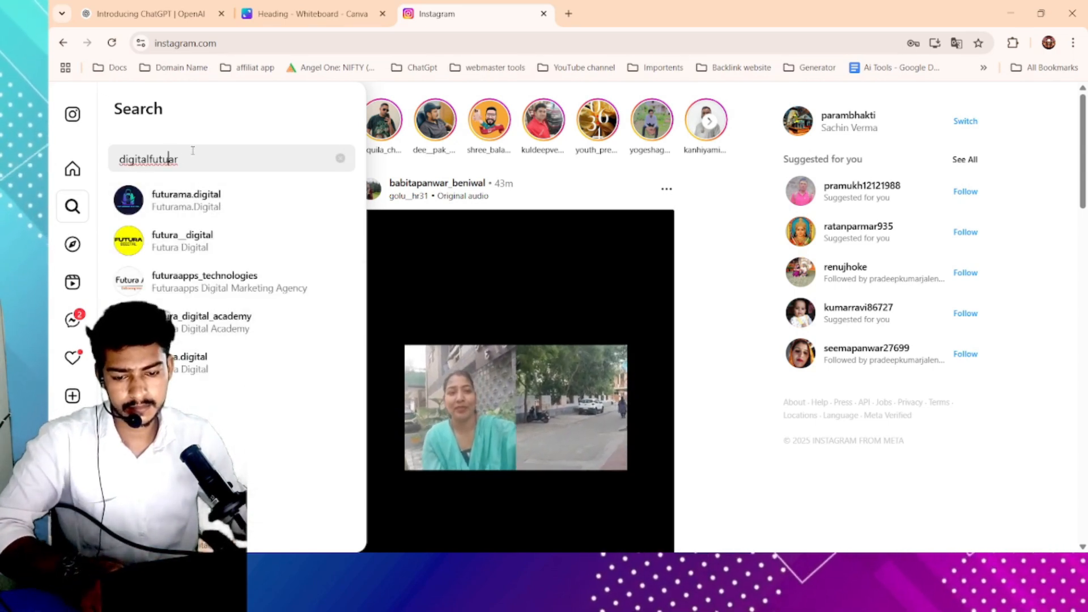
pyautogui.doubleClick(214, 157)
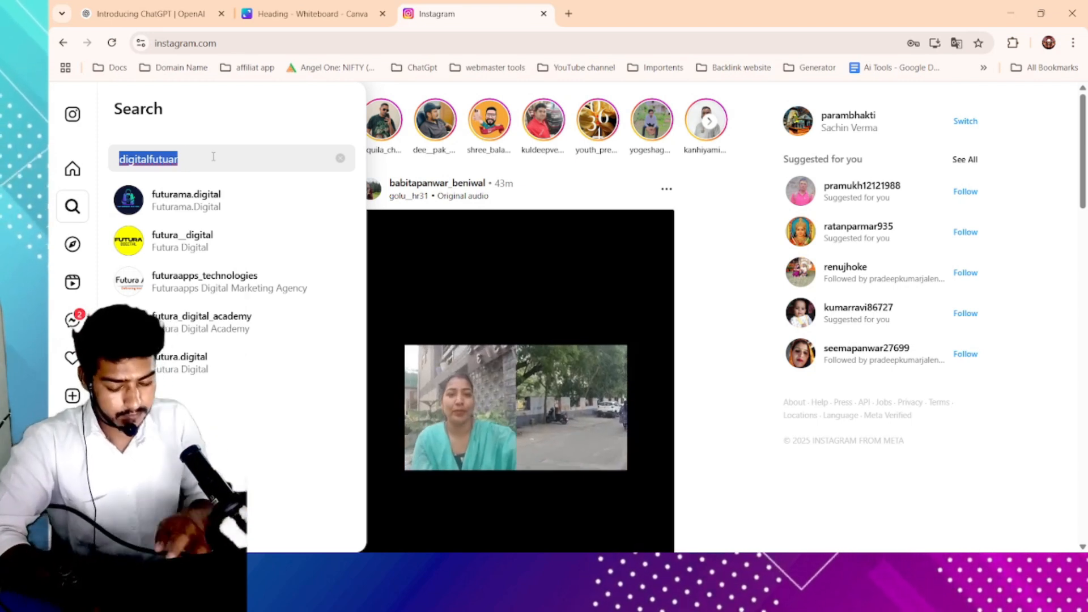
pyautogui.write('digi')
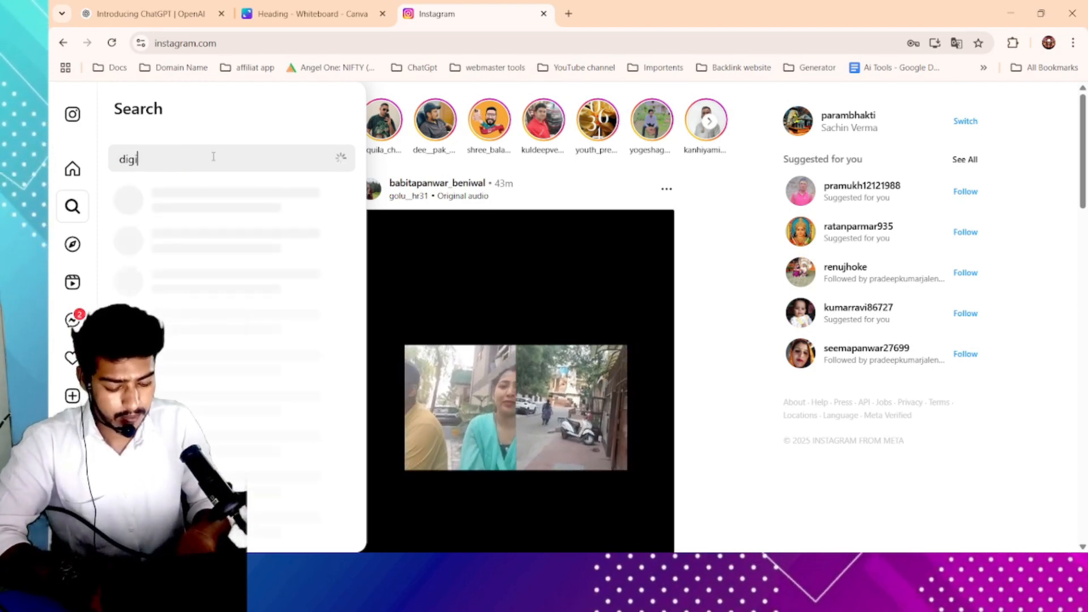
pyautogui.write('tal fu')
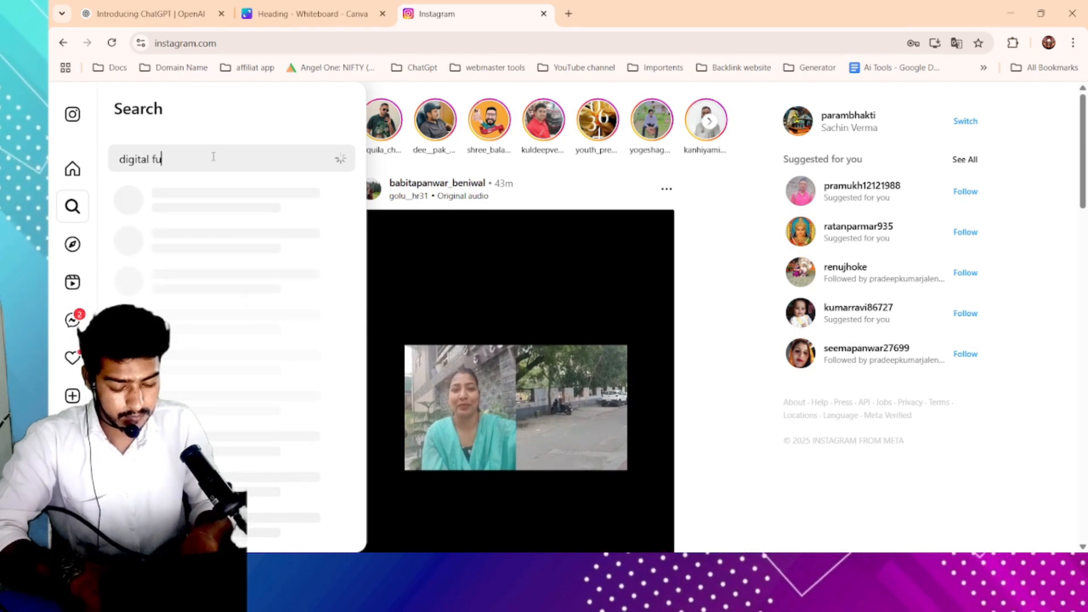
pyautogui.write('ture a')
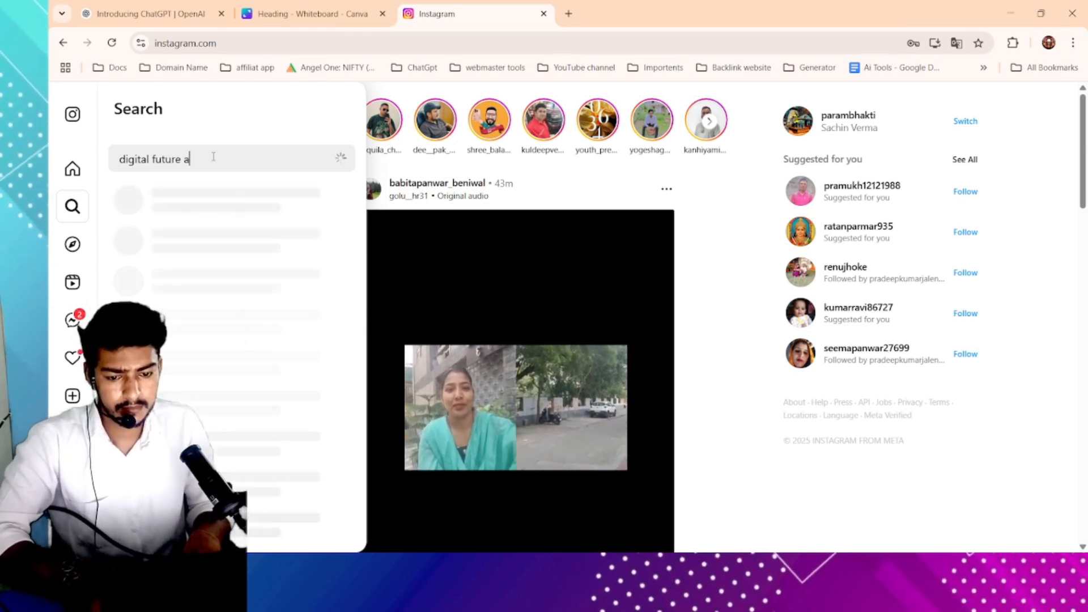
pyautogui.write('cademy')
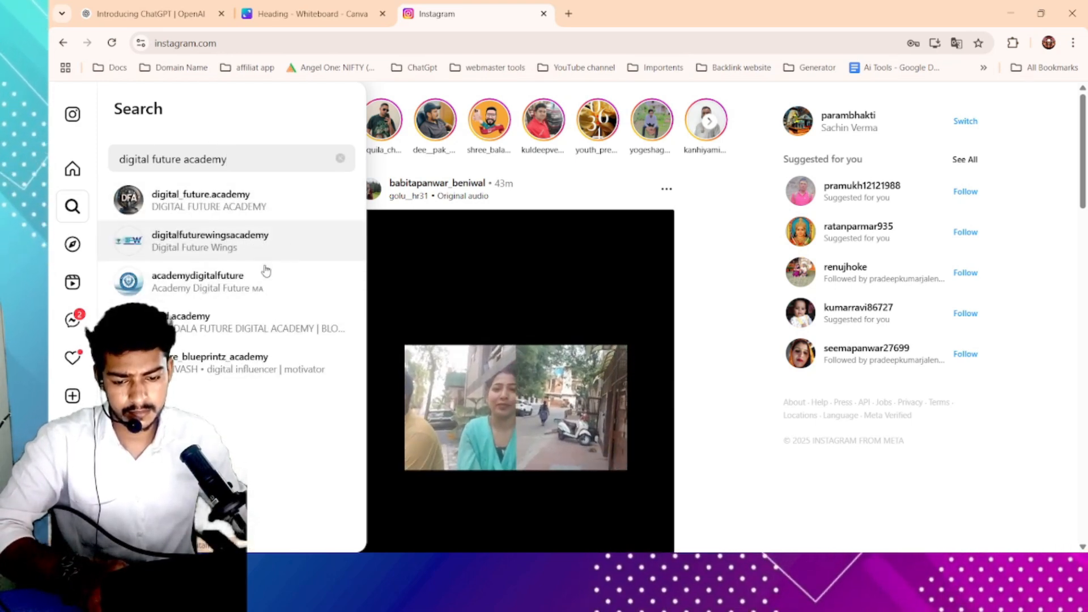
pyautogui.click(211, 195)
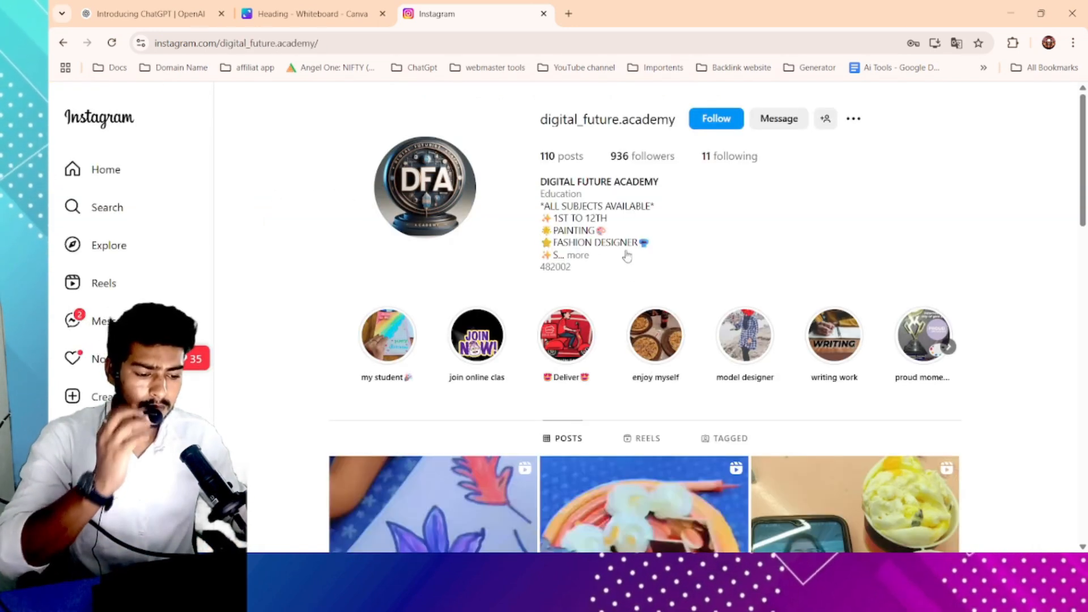
# - Browse the profile's post grid, opening the Admission Open post for a closer look before closing it
pyautogui.scroll(-9, 636, 301)
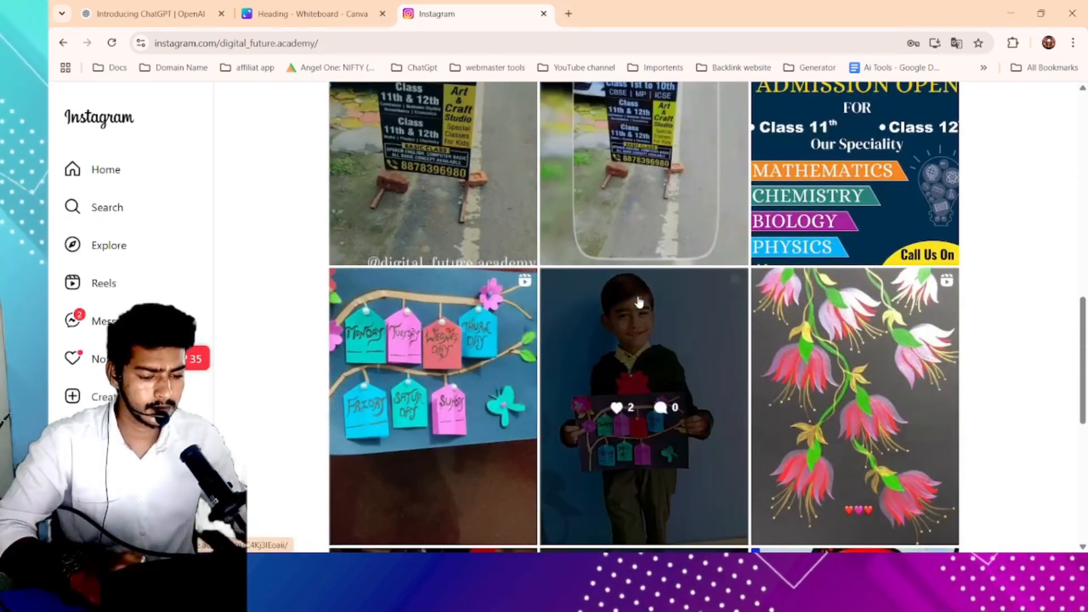
pyautogui.scroll(7, 639, 301)
pyautogui.scroll(-6, 641, 303)
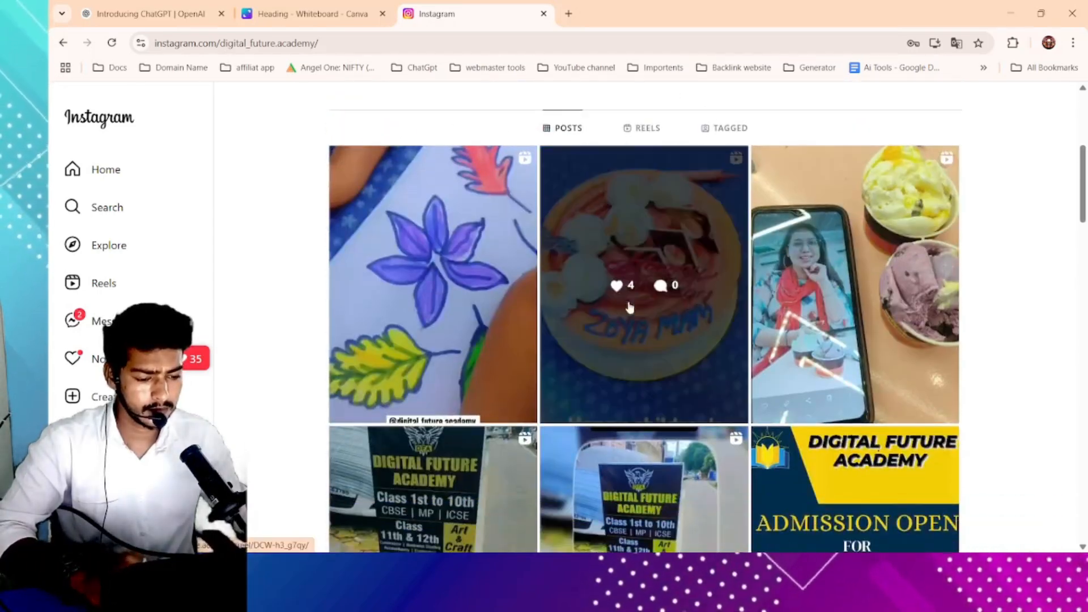
pyautogui.scroll(-3, 832, 330)
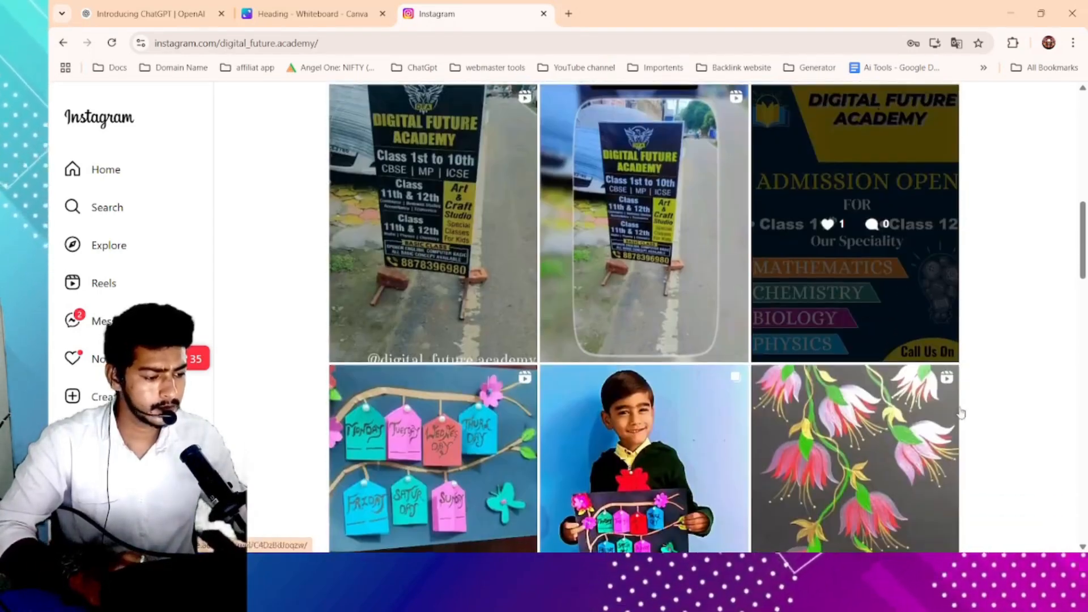
pyautogui.click(921, 307)
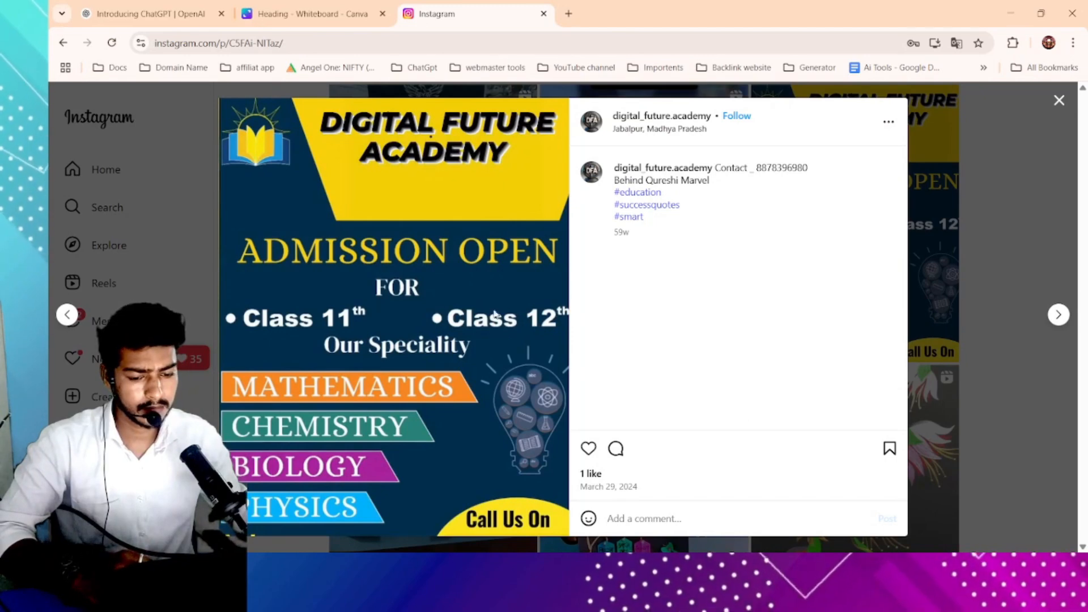
pyautogui.click(1059, 100)
pyautogui.scroll(-5, 644, 350)
pyautogui.scroll(-10, 644, 352)
pyautogui.scroll(12, 644, 352)
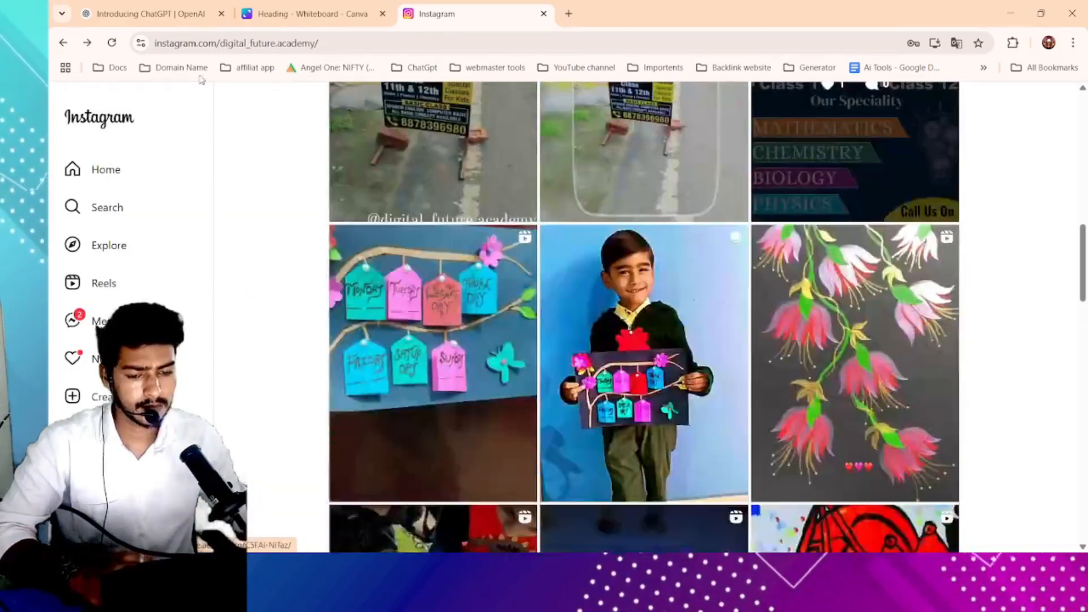
pyautogui.scroll(10, 150, 231)
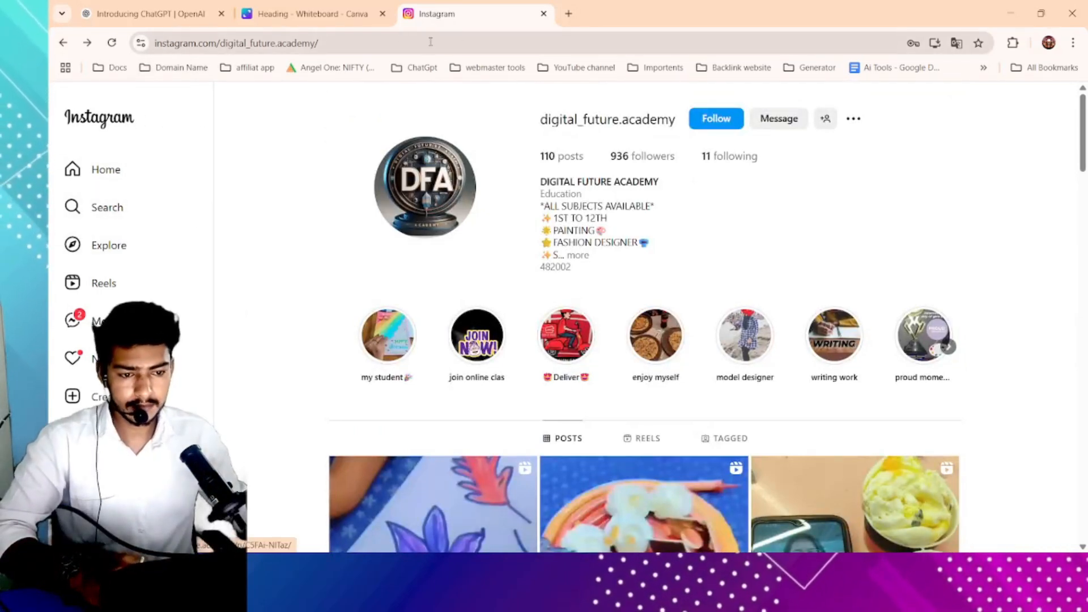
# - Open the search panel and keep scrolling through the profile's older posts
pyautogui.click(113, 208)
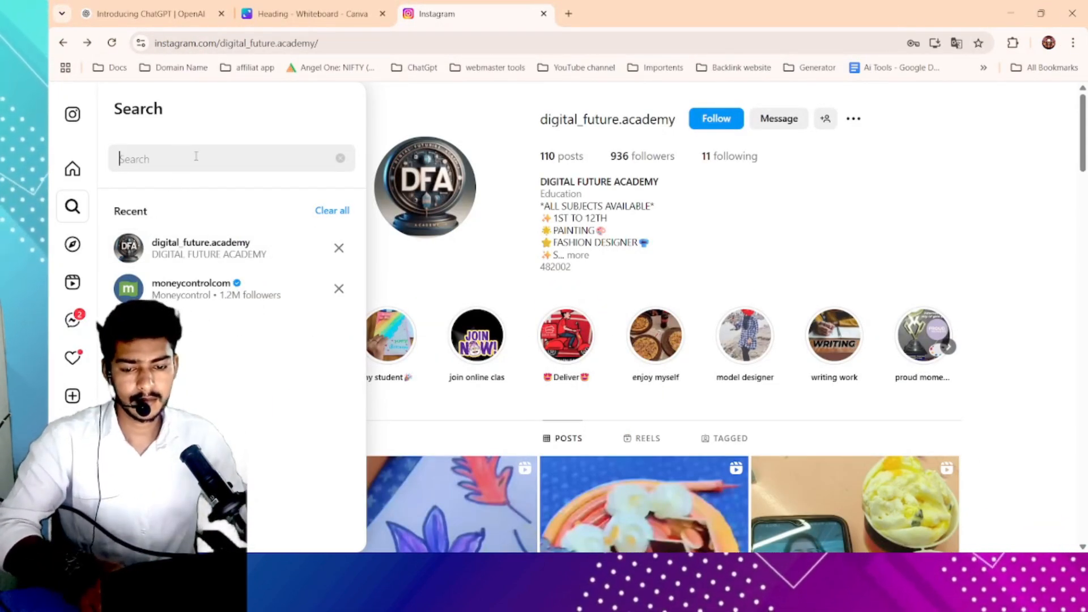
pyautogui.scroll(-15, 696, 346)
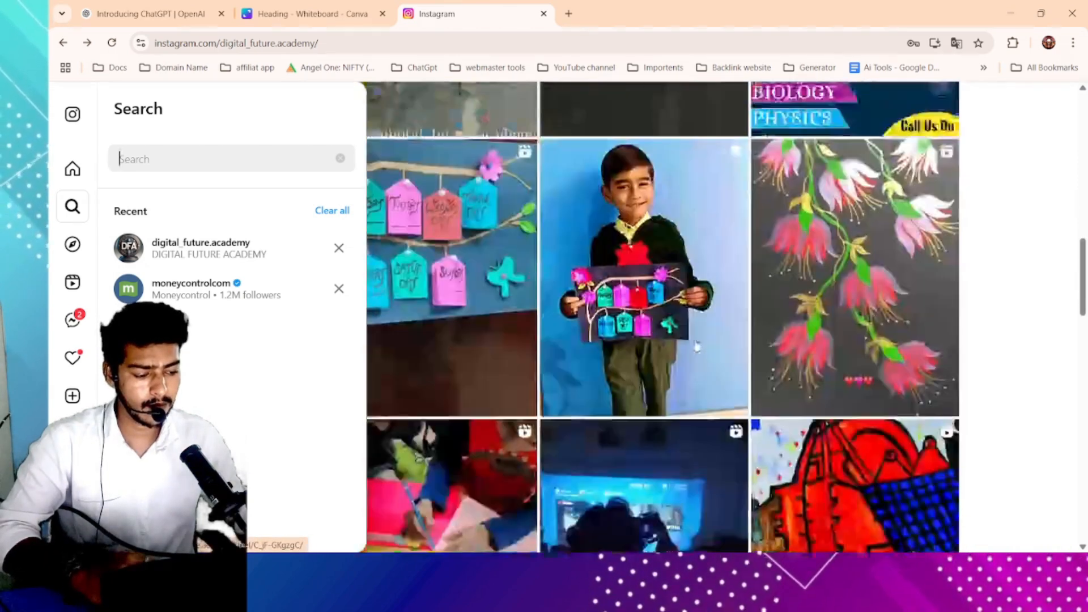
pyautogui.scroll(-15, 696, 342)
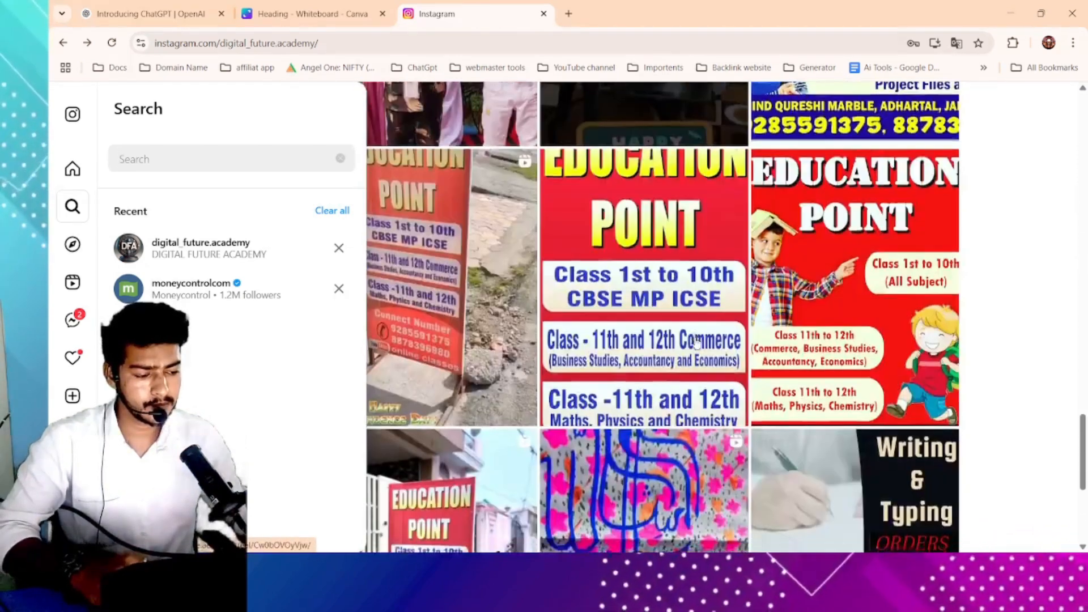
pyautogui.scroll(-15, 696, 343)
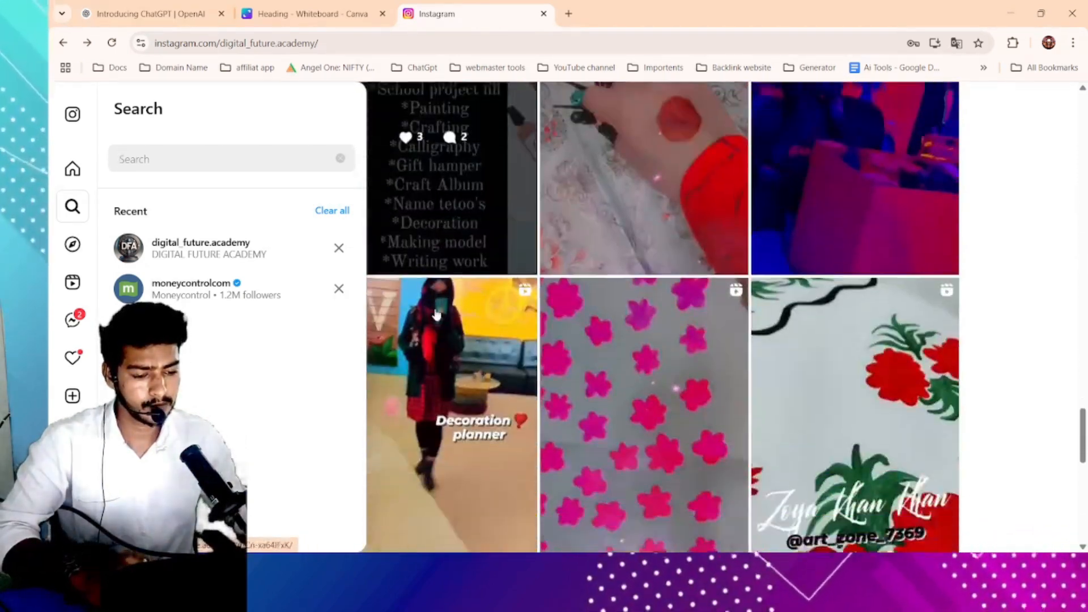
pyautogui.scroll(-15, 391, 307)
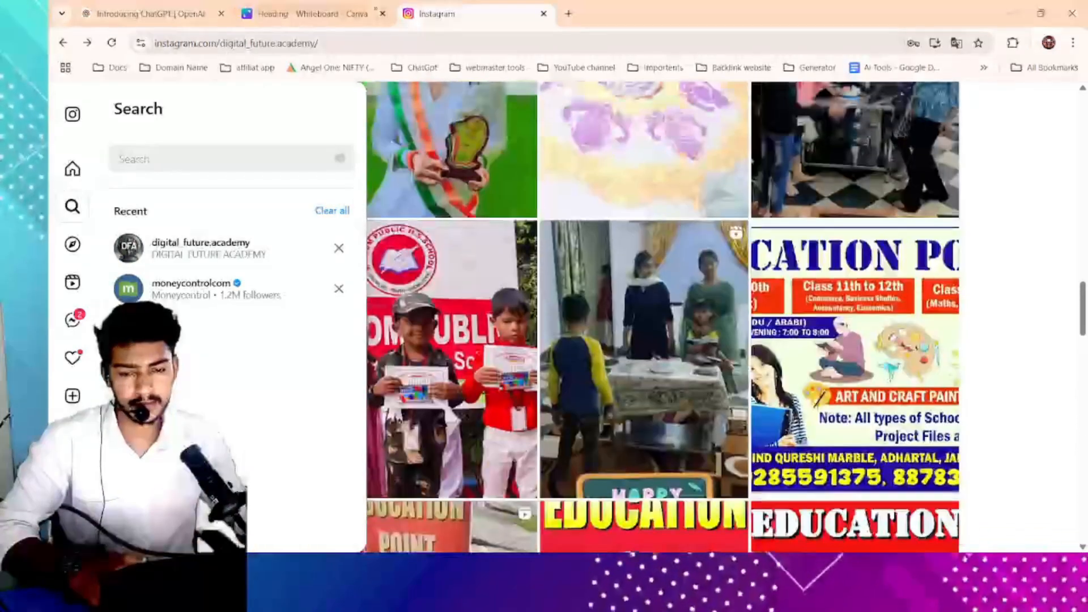
# - Open a new browser tab and search Google for 'digital future academy'
pyautogui.click(569, 13)
pyautogui.click(543, 48)
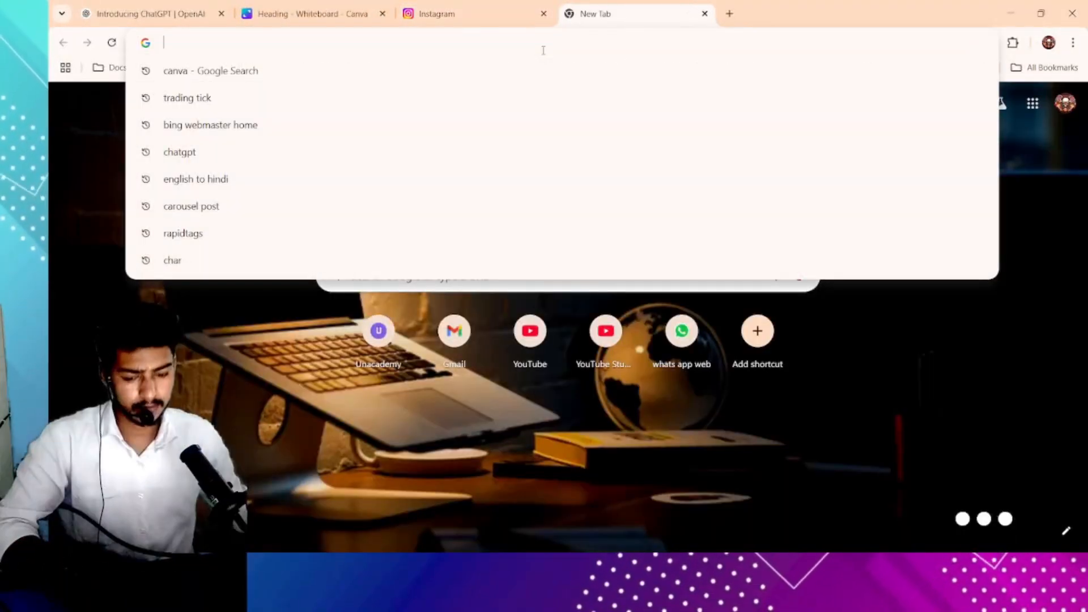
pyautogui.write('digit')
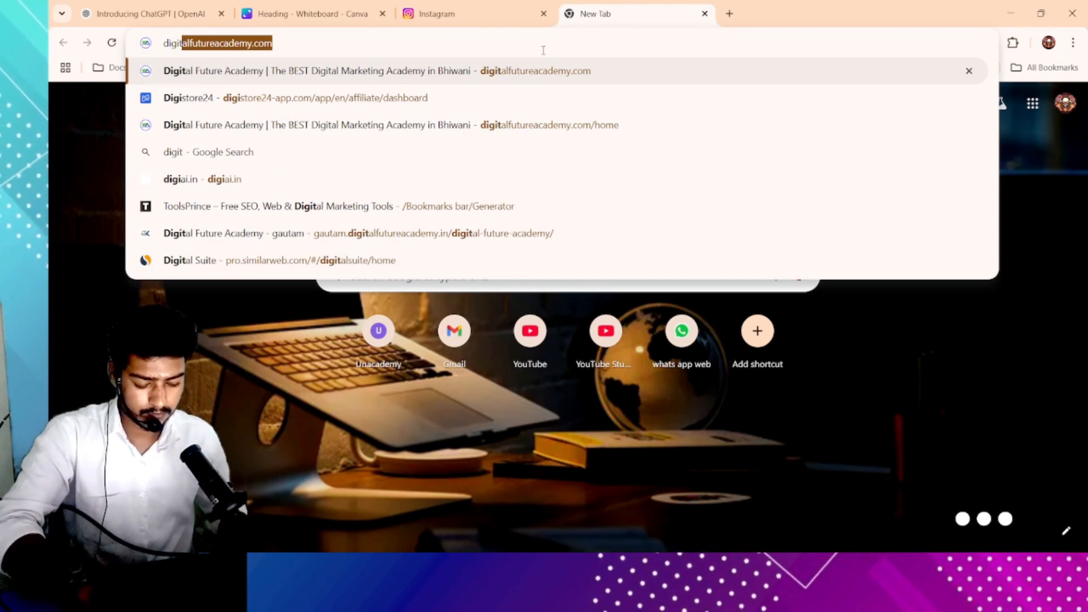
pyautogui.write('al')
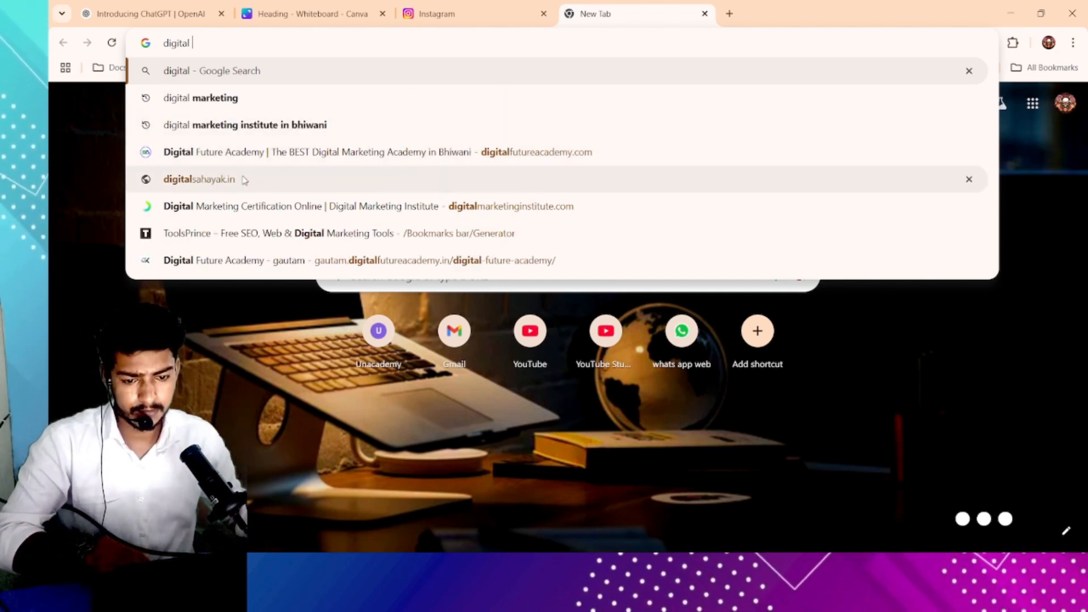
pyautogui.write('future ')
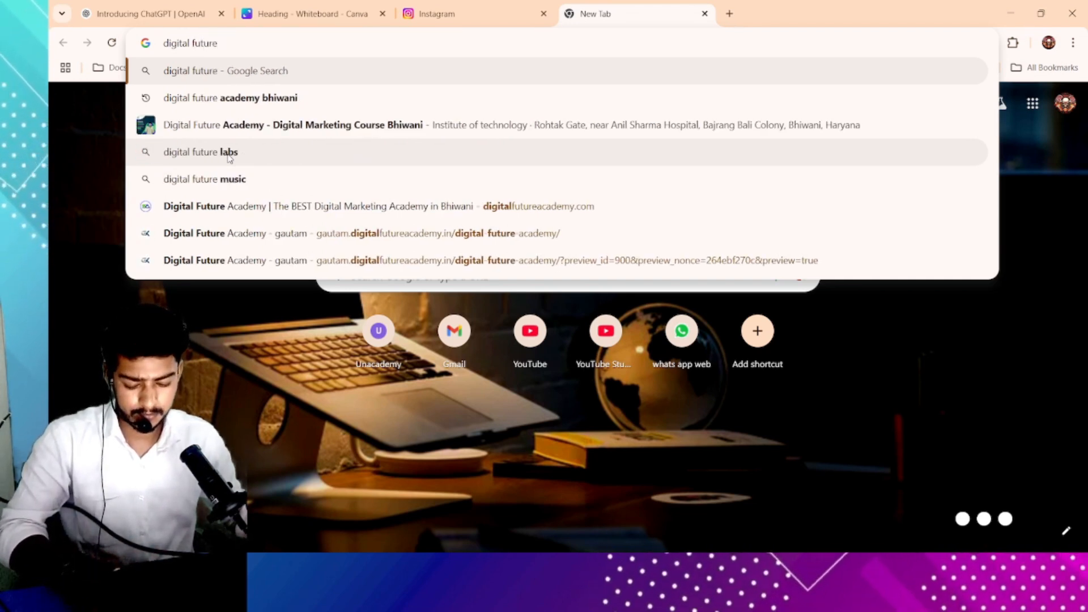
pyautogui.write('academy')
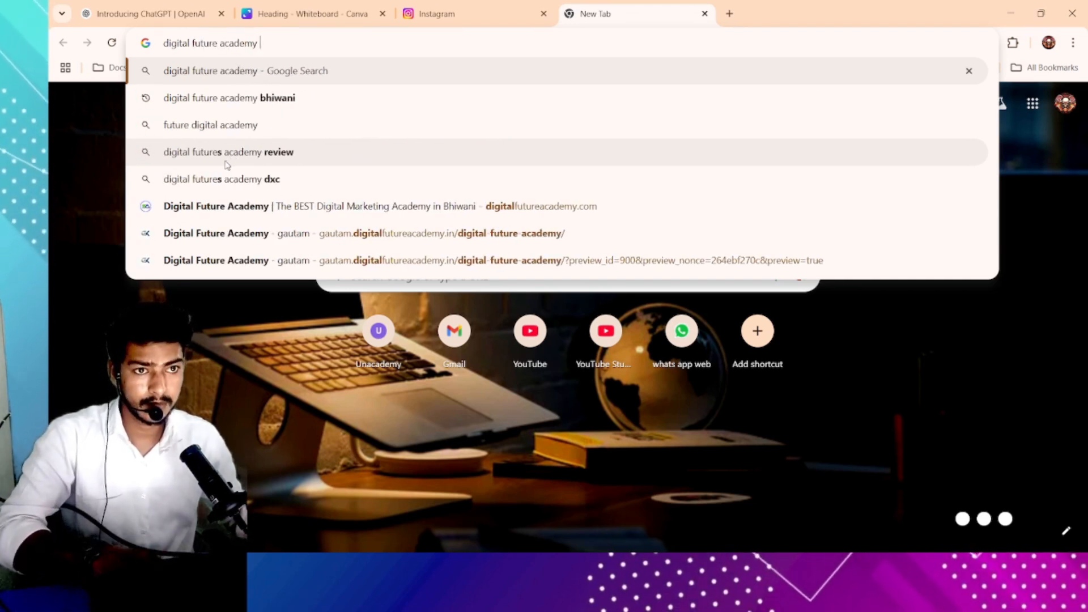
pyautogui.press('Return')
# - Open the DFA-Digital Future Academy Instagram result in a new tab and reload that page
pyautogui.scroll(-10, 306, 245)
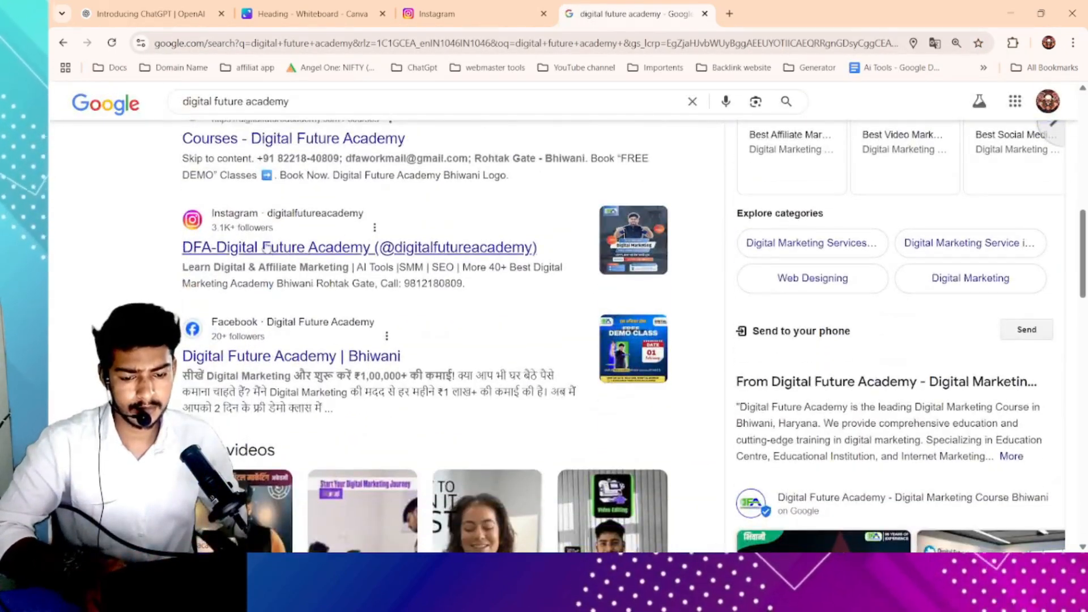
pyautogui.scroll(-1, 350, 238)
pyautogui.click(350, 238)
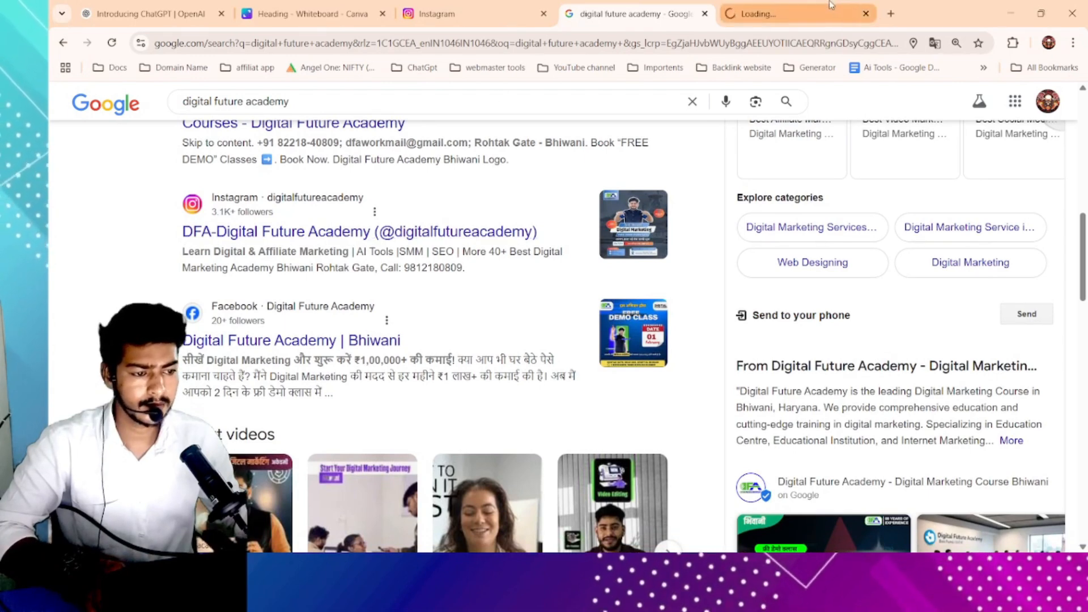
pyautogui.click(545, 14)
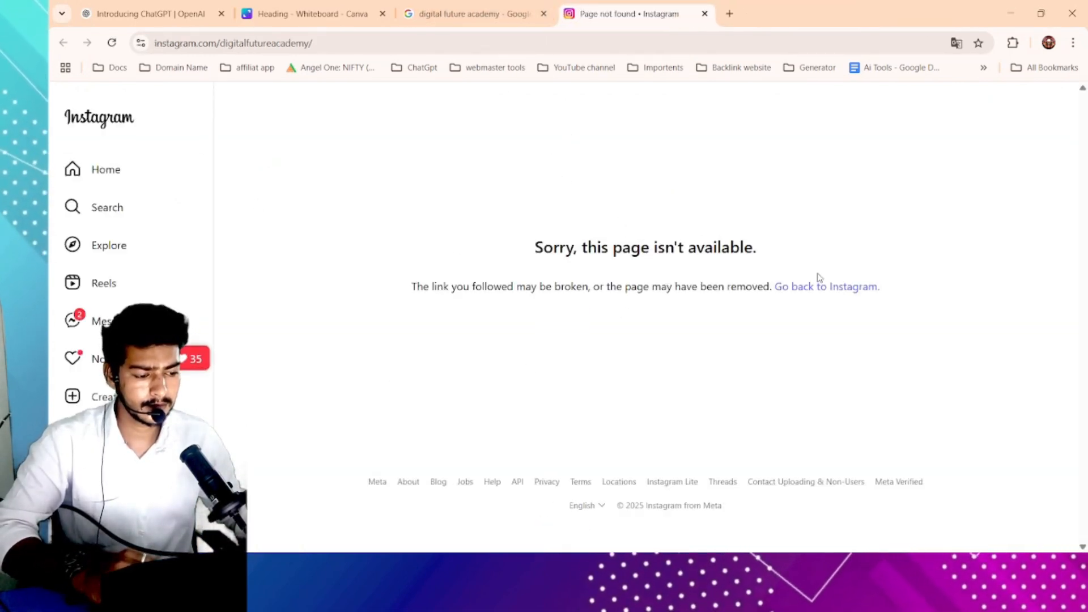
pyautogui.click(111, 46)
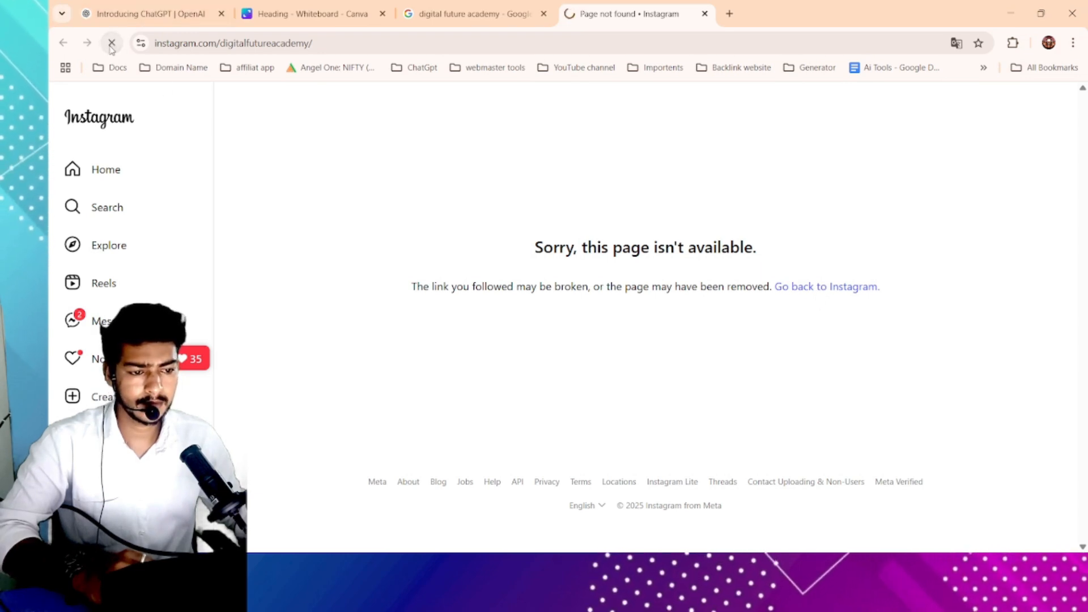
# - Open the Digital Future Academy | Bhiwani Facebook result from the search results and close the unavailable Instagram tab
pyautogui.moveTo(535, 250); pyautogui.dragTo(705, 248)
pyautogui.moveTo(705, 248); pyautogui.dragTo(721, 246)
pyautogui.click(455, 8)
pyautogui.scroll(-5, 293, 283)
pyautogui.scroll(-5, 294, 282)
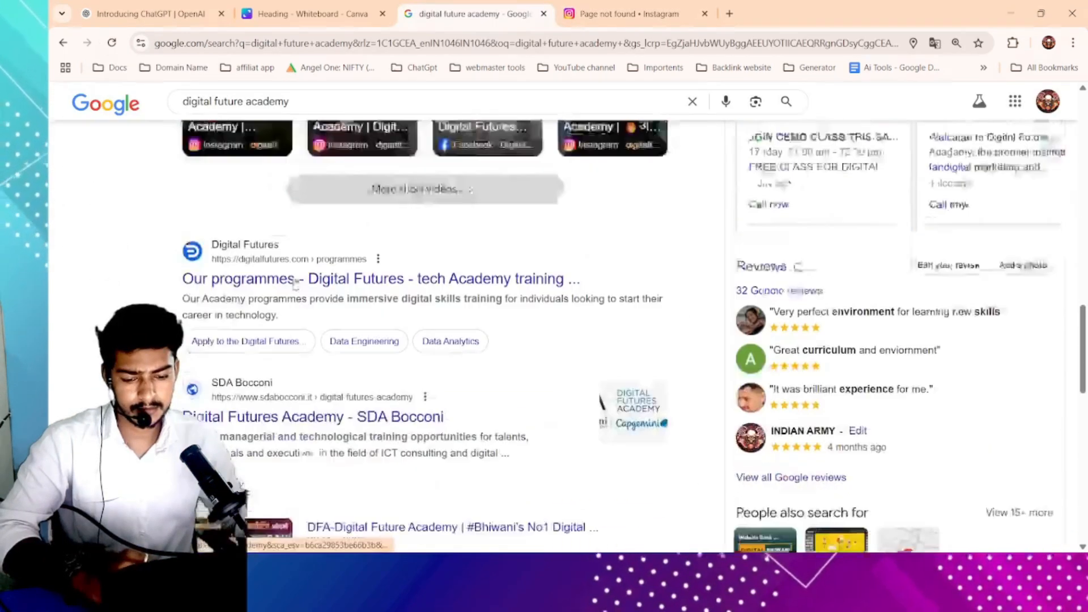
pyautogui.scroll(8, 294, 281)
pyautogui.click(288, 174)
pyautogui.click(705, 14)
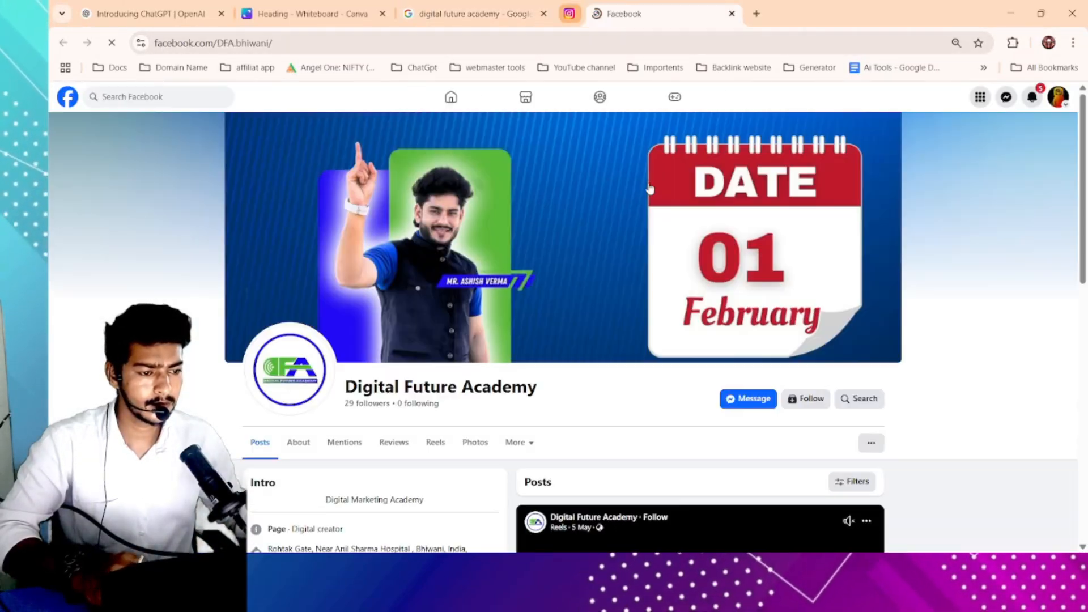
# - Scroll down the Digital Future Academy Facebook page to view its photos and posts
pyautogui.scroll(-8, 683, 339)
pyautogui.scroll(-3, 683, 339)
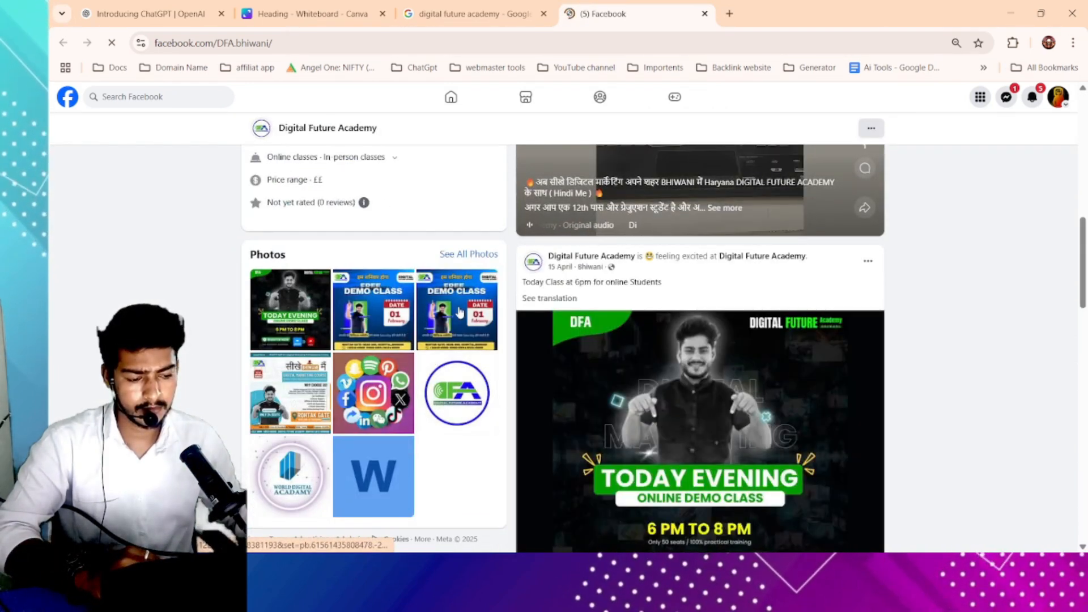
# - Open the full photo gallery of the Digital Future Academy Facebook page
pyautogui.click(478, 255)
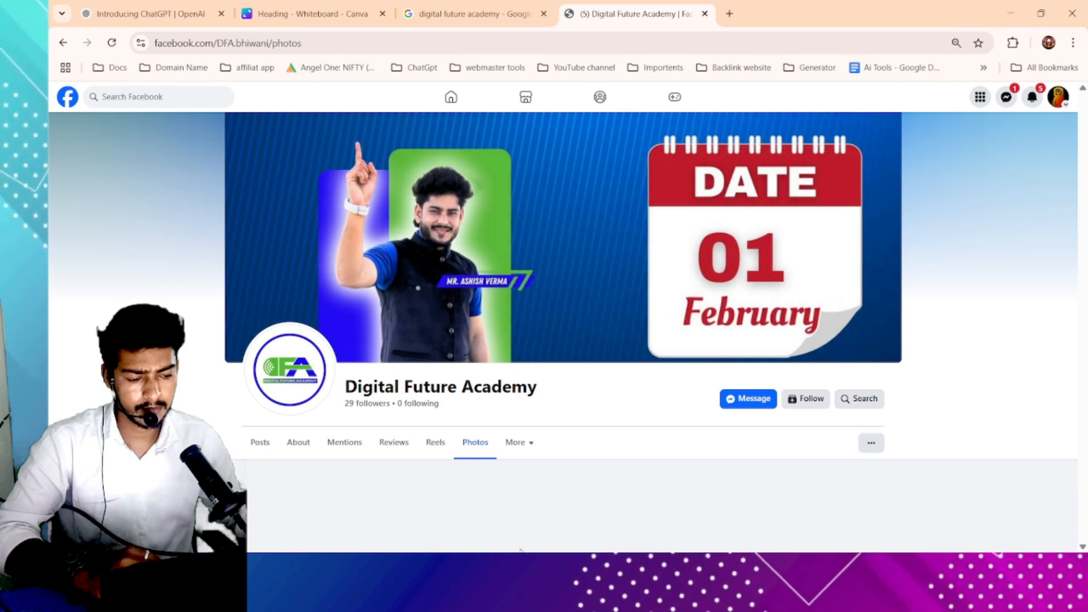
pyautogui.hotkey('alt', 'Tab')
pyautogui.hotkey('alt', 'Tab')
pyautogui.hotkey('alt', 'Tab')
pyautogui.hotkey('alt', 'Tab')
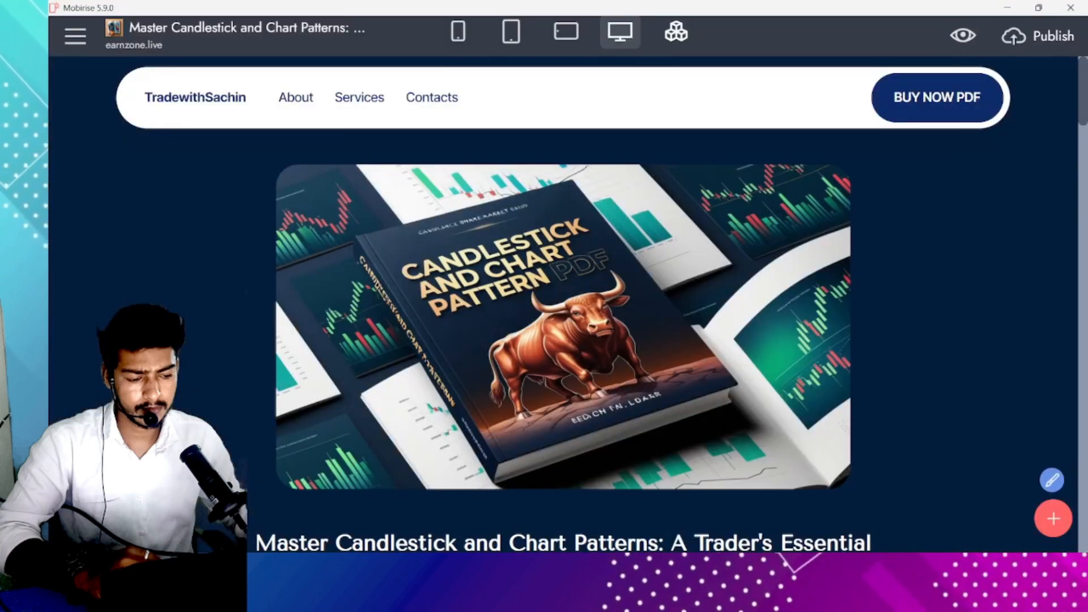
pyautogui.press('super')
pyautogui.write('iv')
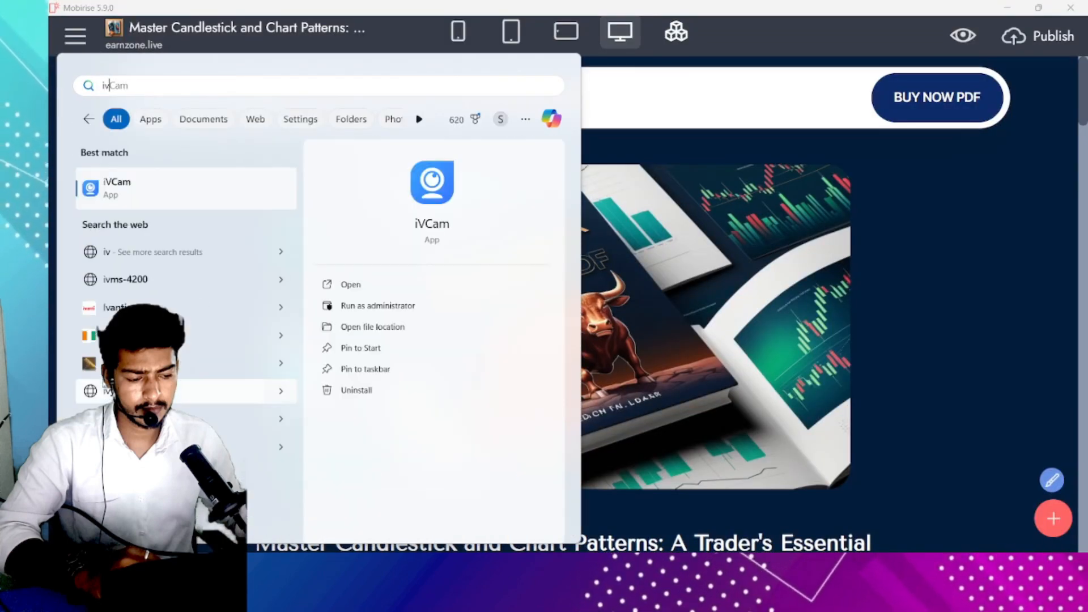
pyautogui.click(150, 184)
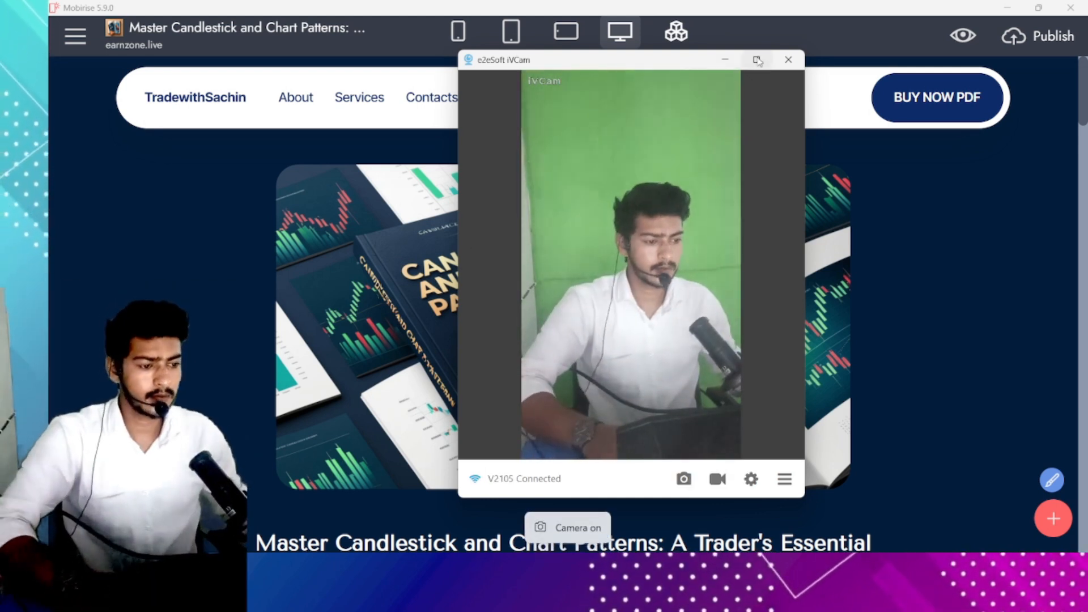
pyautogui.click(726, 59)
pyautogui.click(1072, 7)
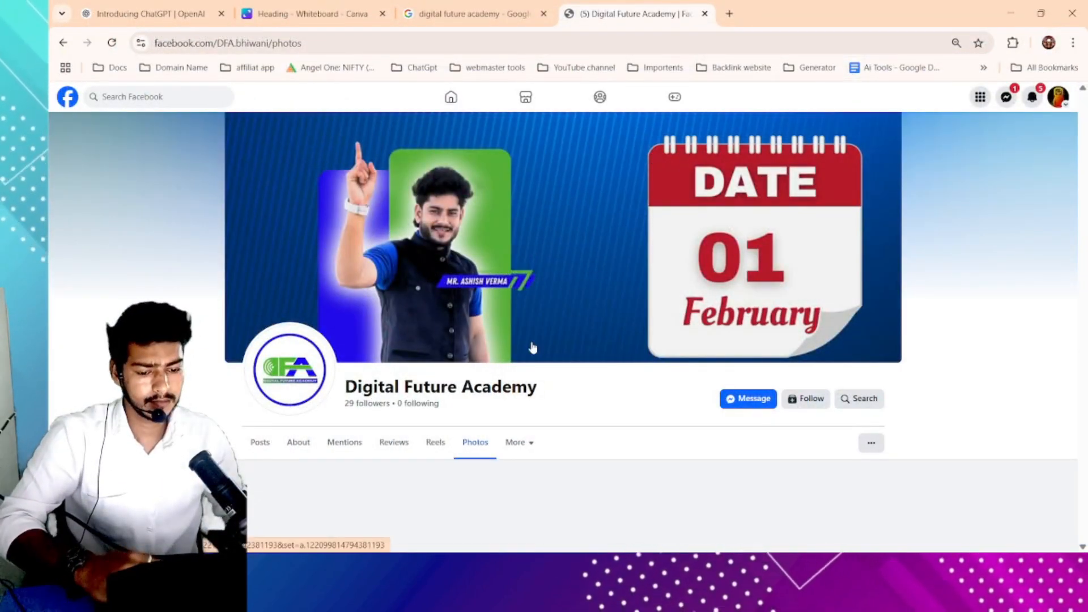
# - Close the Facebook tab and search Google for 'carousel post' in a new browser tab
pyautogui.click(706, 14)
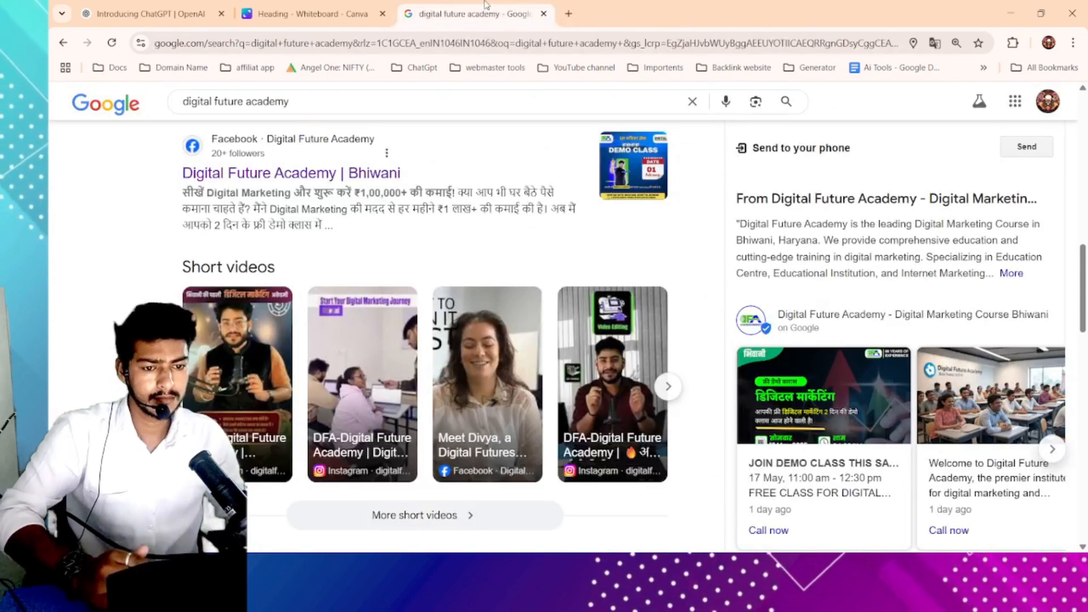
pyautogui.click(356, 5)
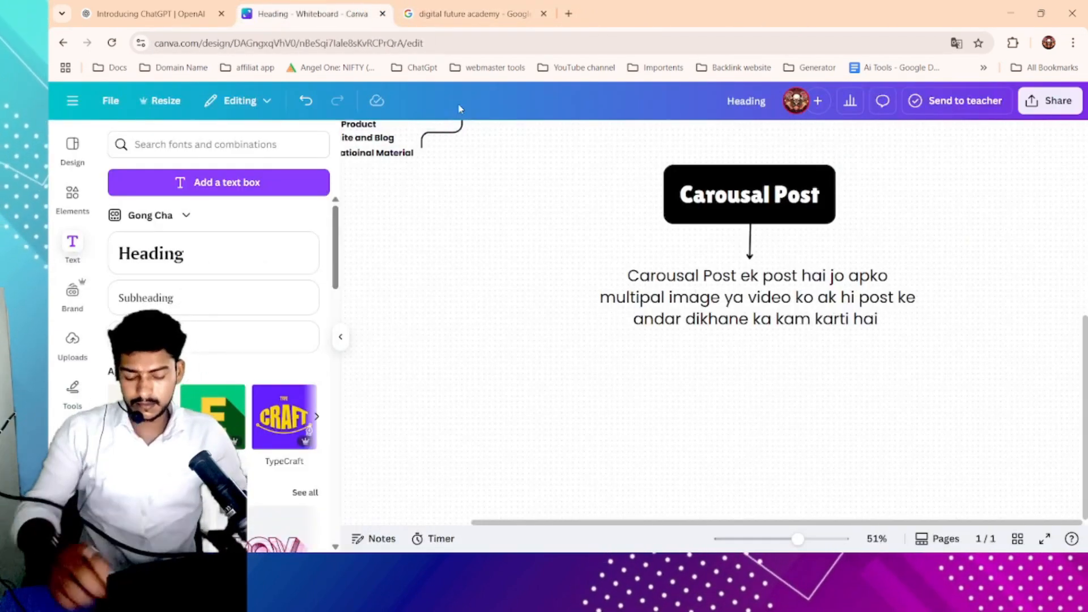
pyautogui.click(553, 9)
pyautogui.click(569, 14)
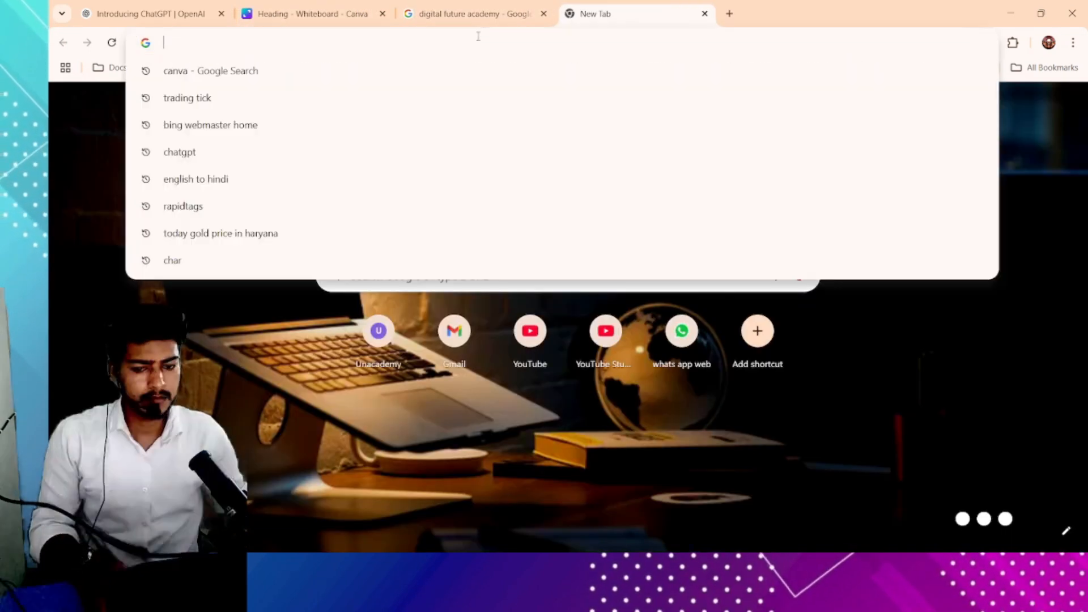
pyautogui.write('car')
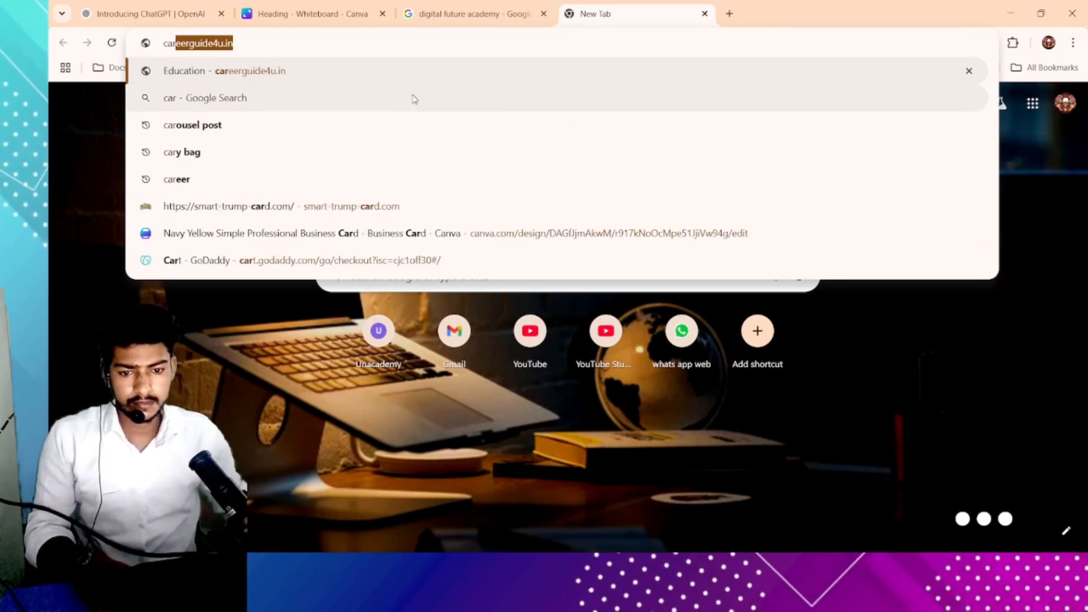
pyautogui.write('oy')
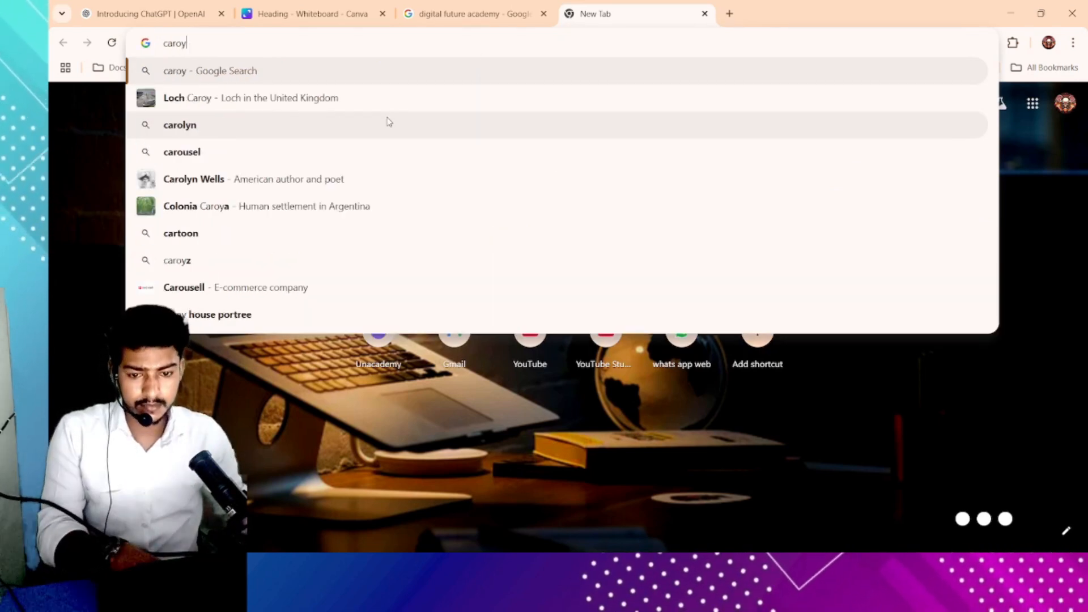
pyautogui.press('BackSpace')
pyautogui.write('u')
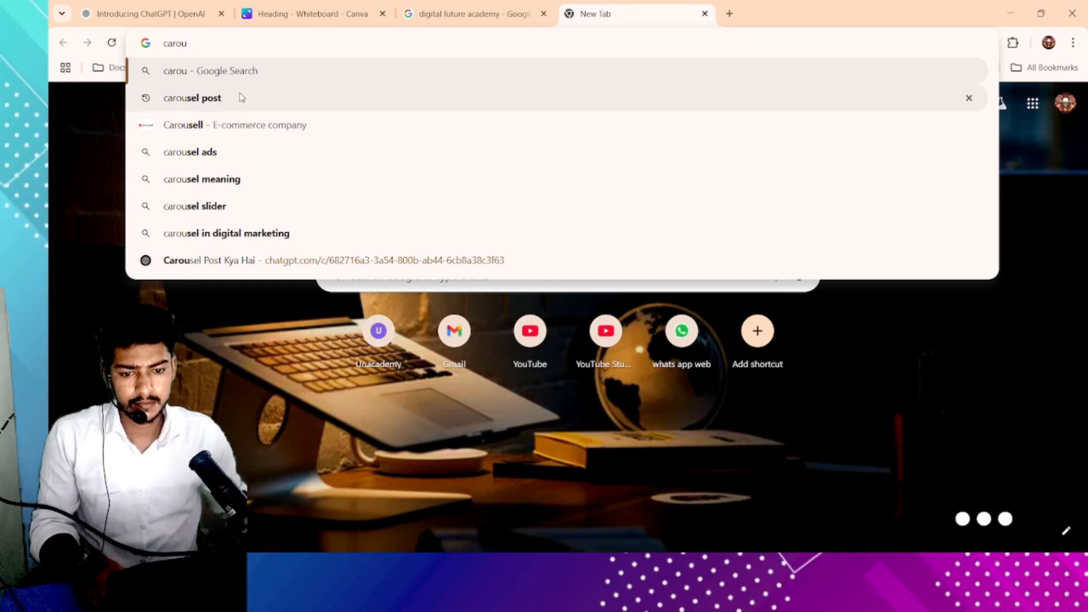
pyautogui.click(274, 97)
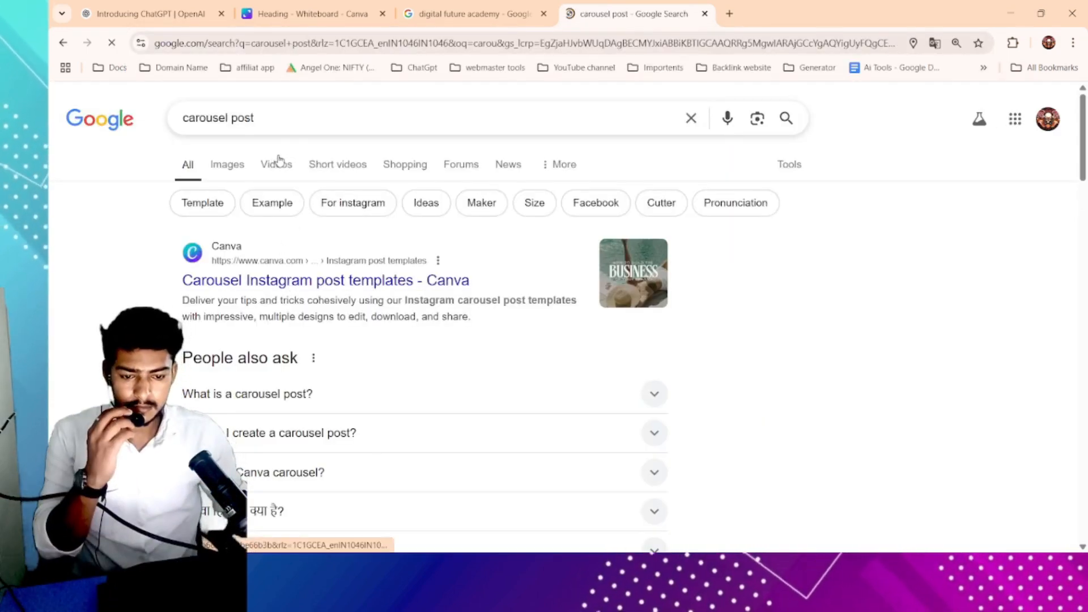
# - Switch to image results for carousel post and open the LinkedIn carousel ad example to examine it
pyautogui.click(236, 165)
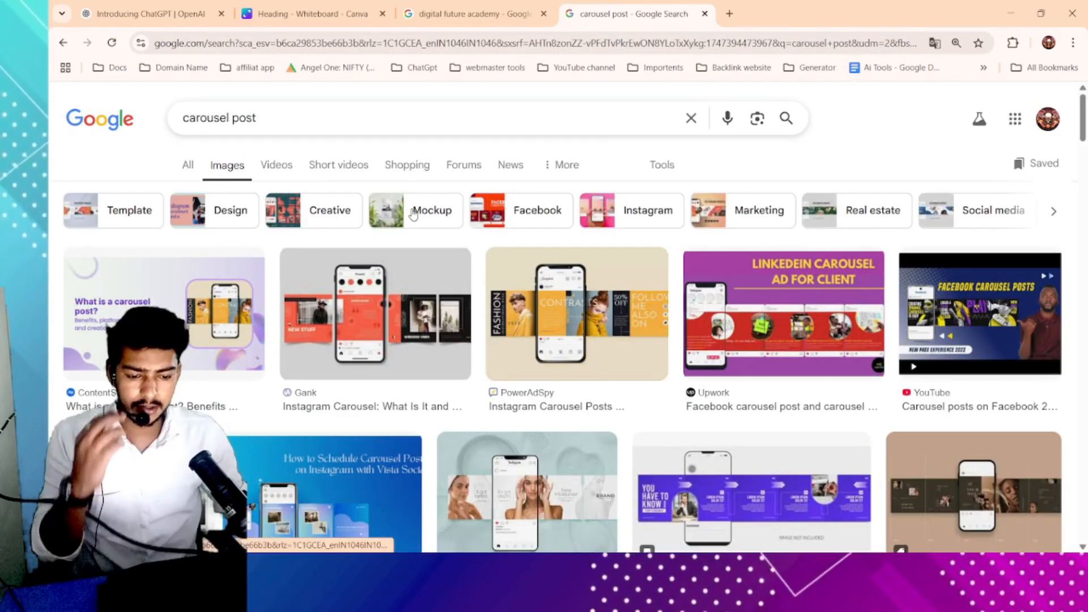
pyautogui.scroll(-2, 481, 334)
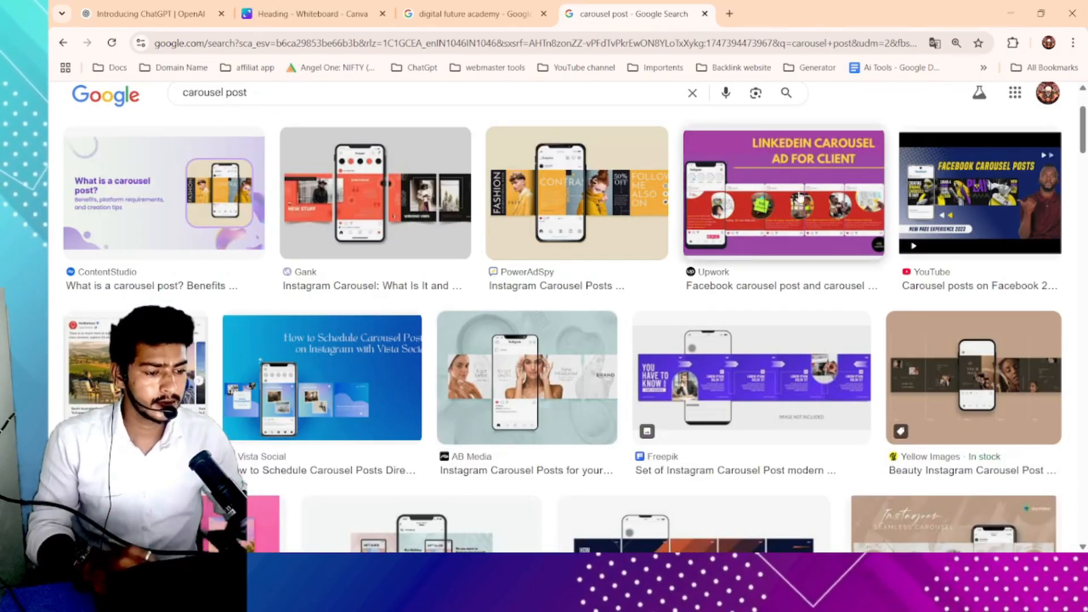
pyautogui.click(799, 198)
pyautogui.keyDown('ctrl'); pyautogui.scroll(4, 811, 335); pyautogui.keyUp('ctrl')
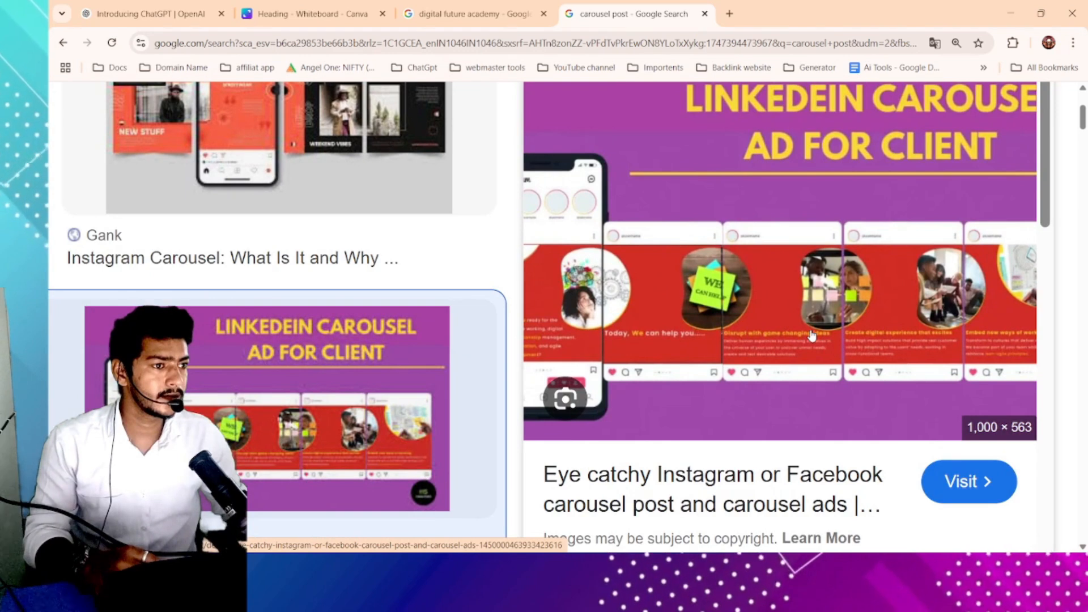
pyautogui.hscroll(-7, 745, 333)
pyautogui.hscroll(5, 745, 334)
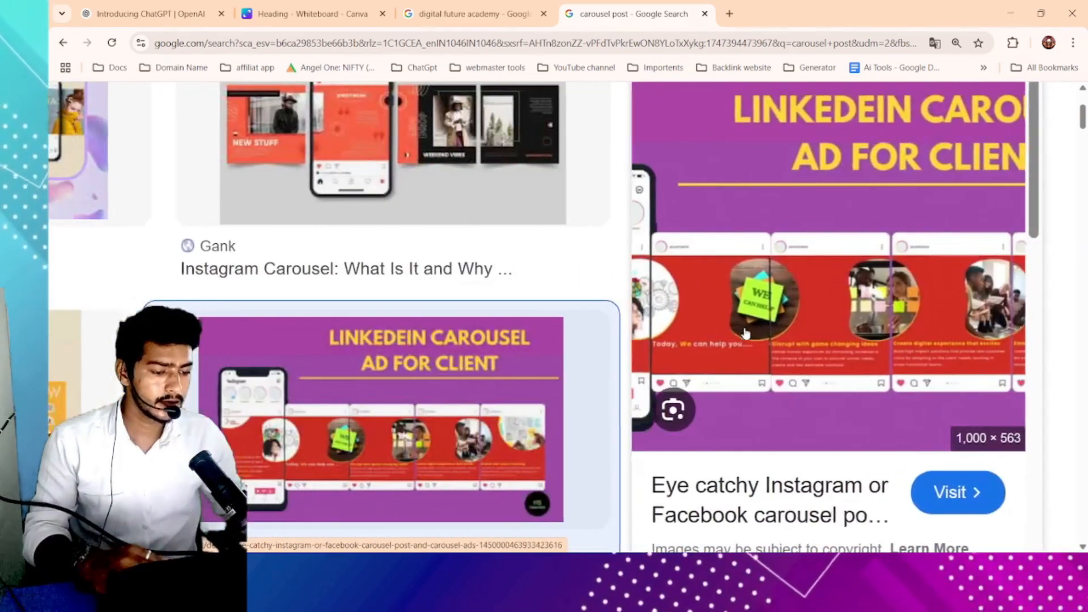
pyautogui.hscroll(5, 746, 334)
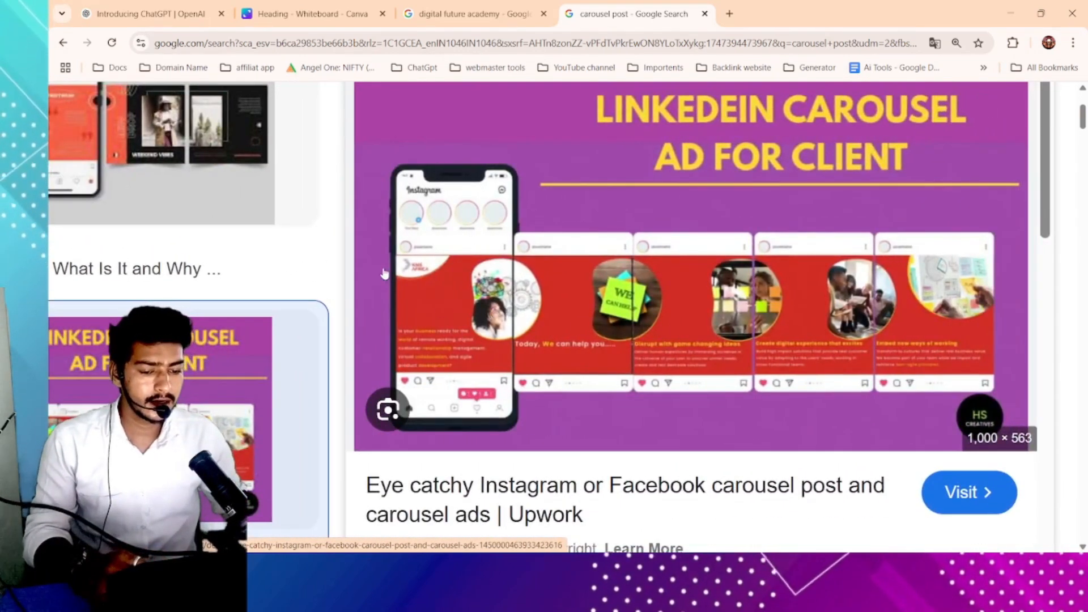
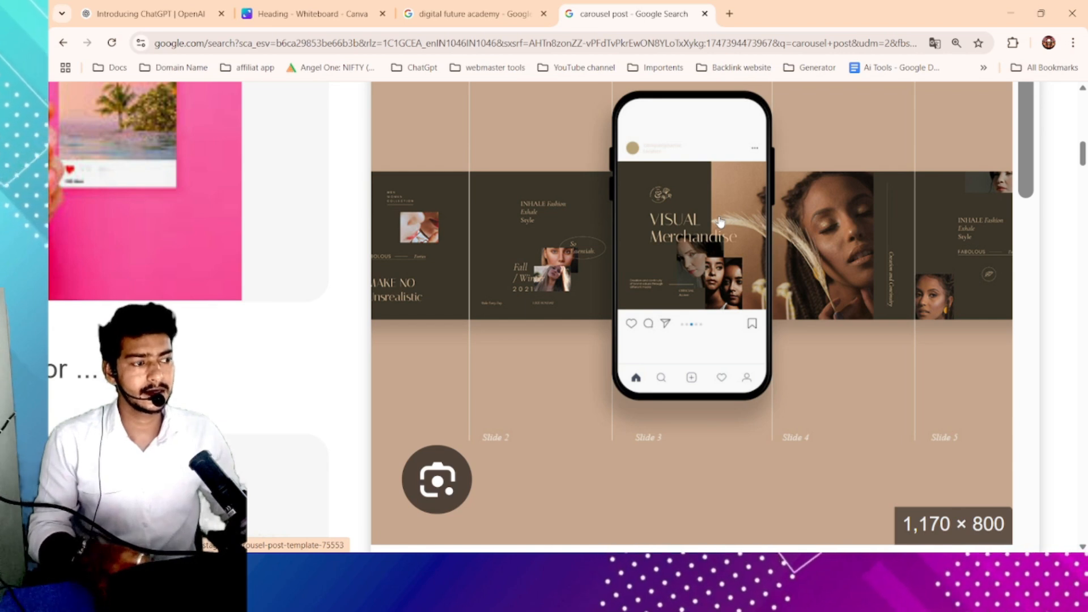
# - Scroll through the carousel post image results and switch between browser tabs back to the Canva whiteboard
pyautogui.scroll(-5, 501, 344)
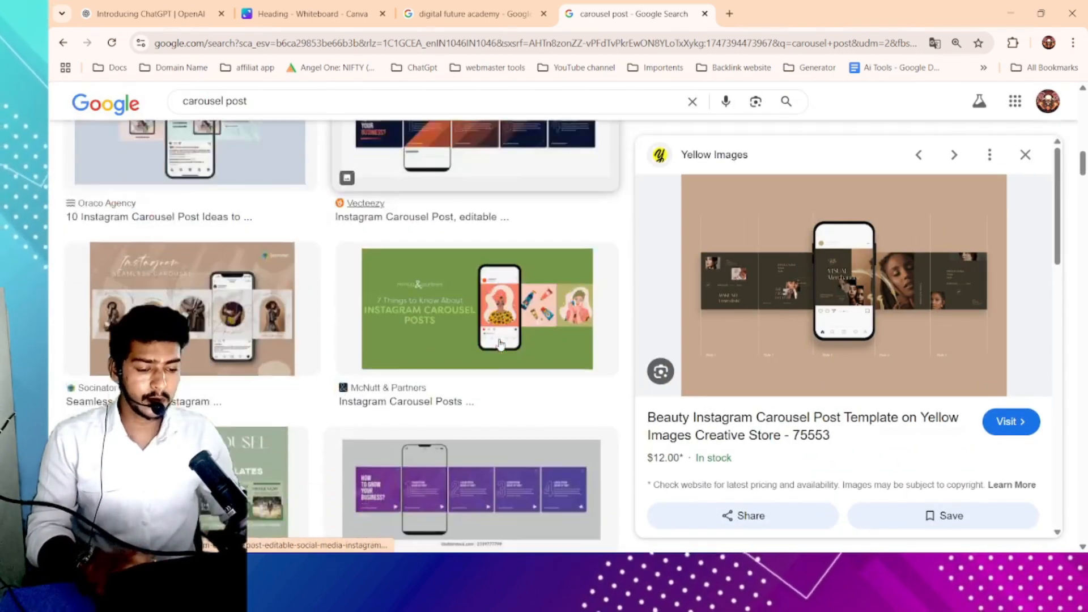
pyautogui.scroll(-3, 500, 344)
pyautogui.click(335, 7)
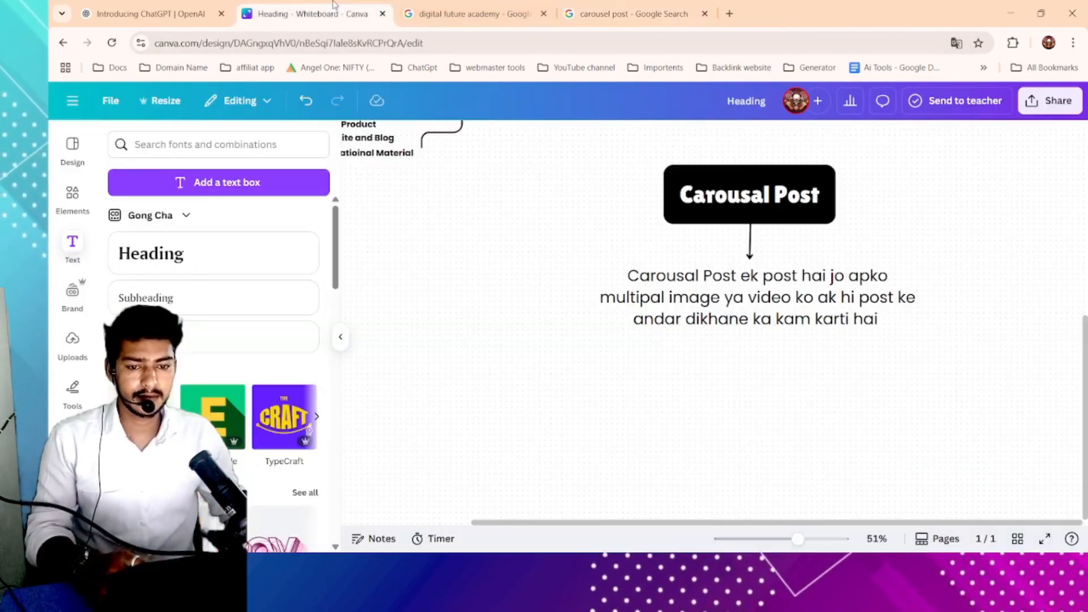
pyautogui.click(422, 8)
pyautogui.click(187, 10)
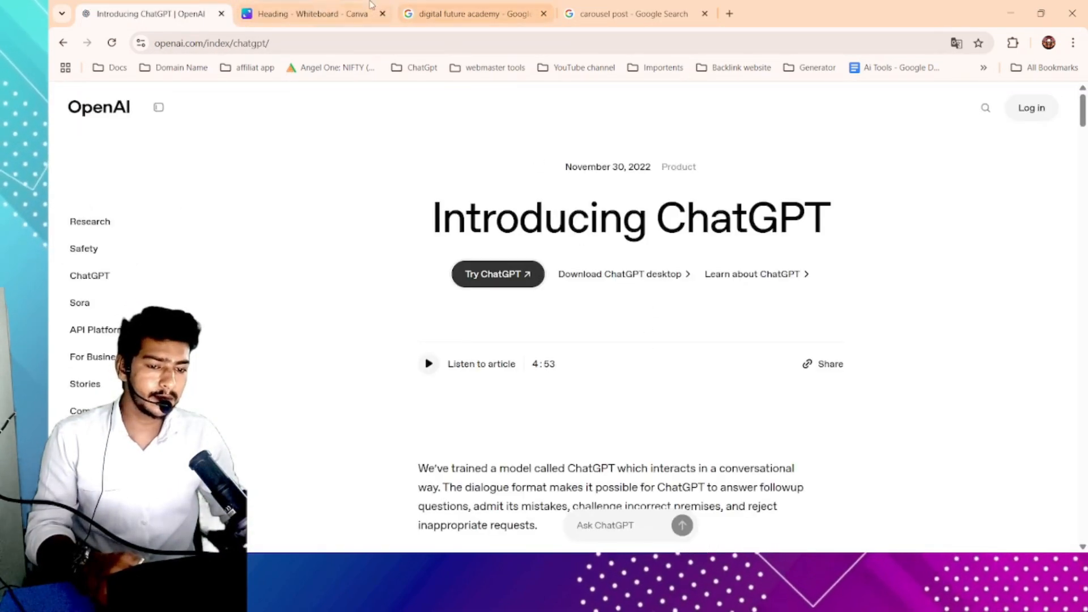
pyautogui.click(371, 5)
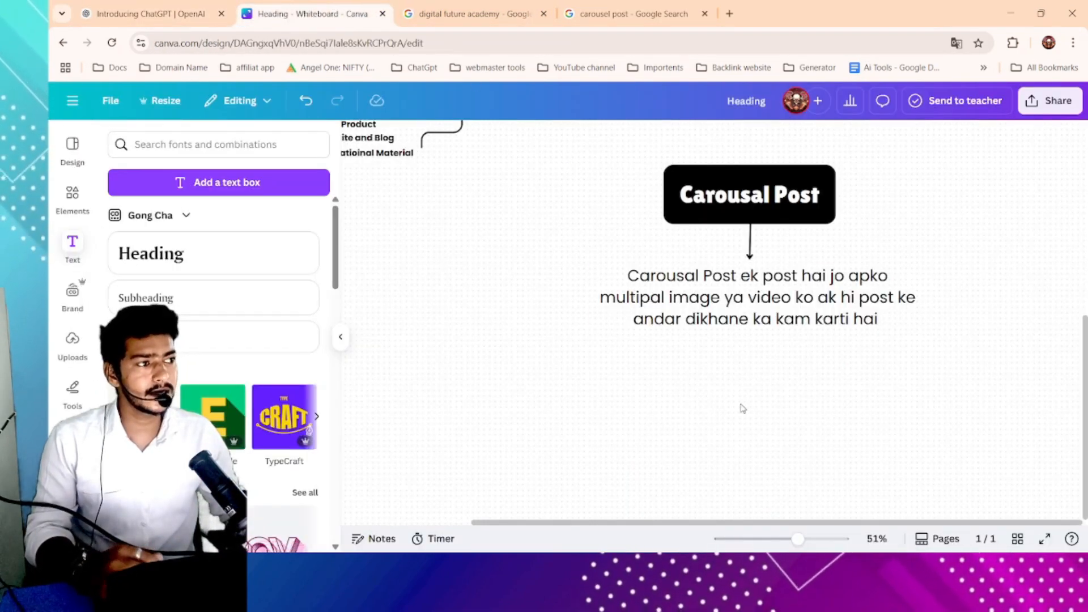
pyautogui.scroll(-2, 742, 408)
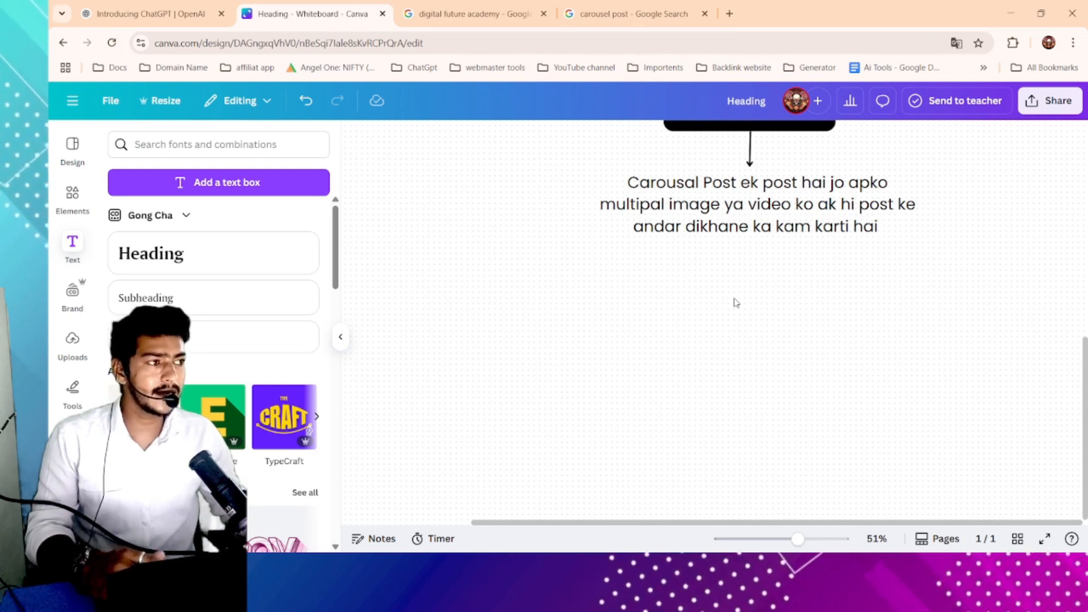
pyautogui.click(632, 13)
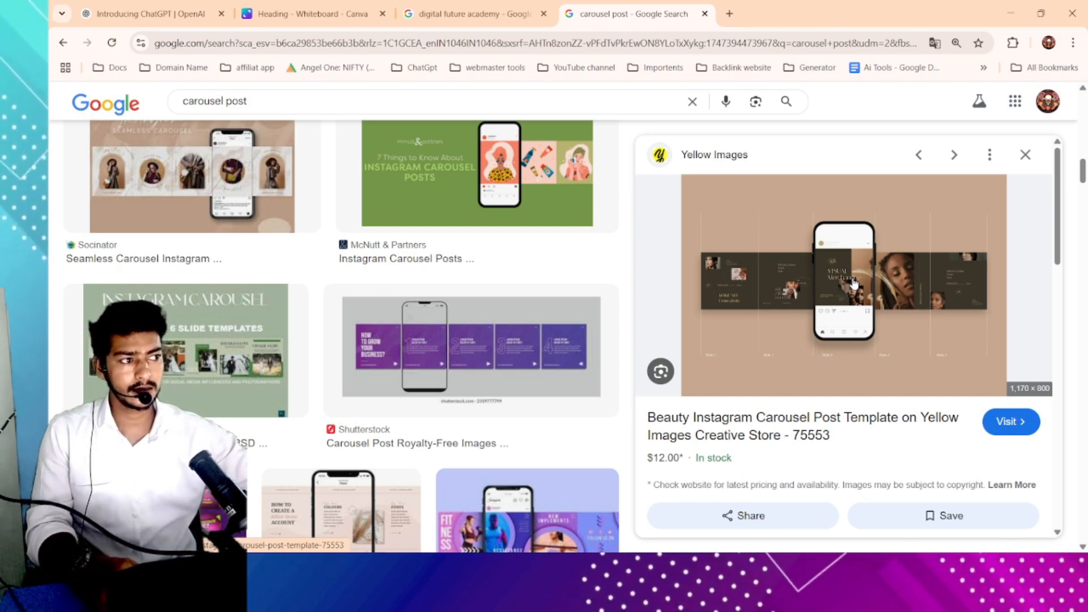
pyautogui.click(306, 14)
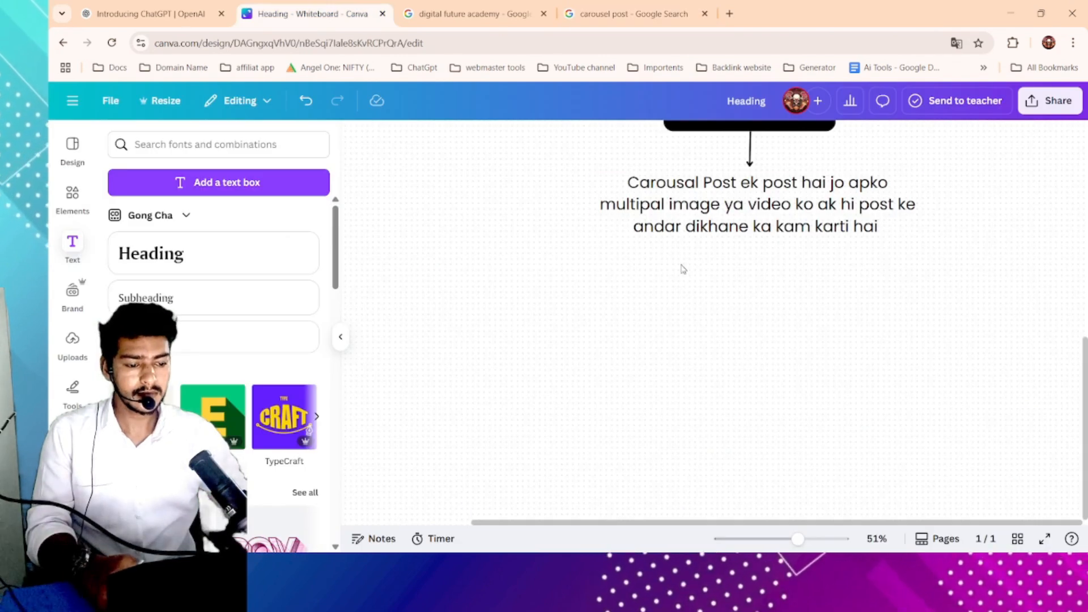
# - Add a square shape below the Carousal Post description and resize it to a larger square
pyautogui.click(84, 198)
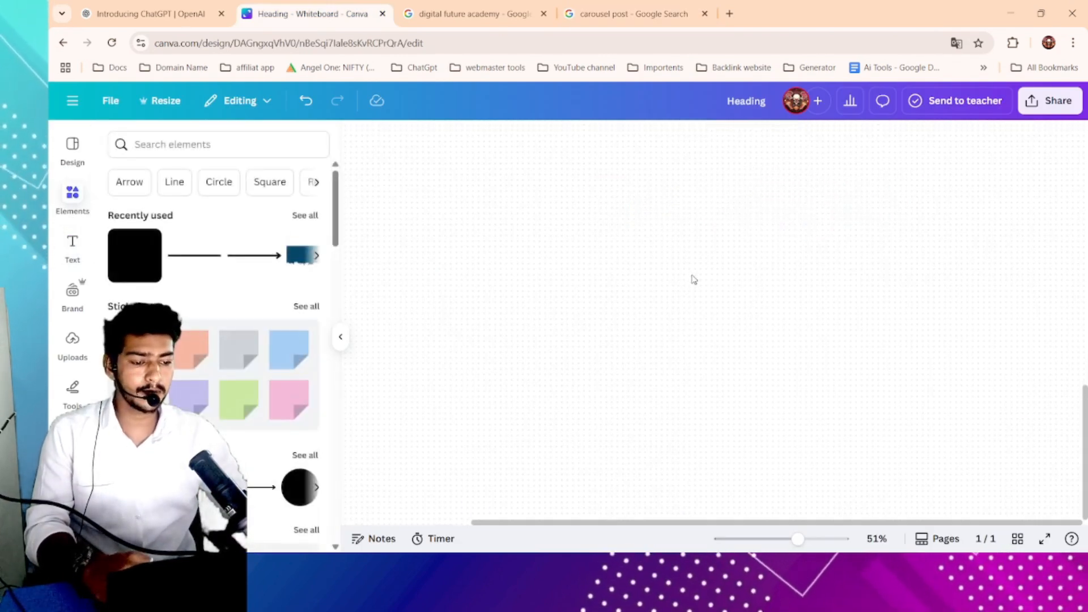
pyautogui.scroll(-5, 830, 269)
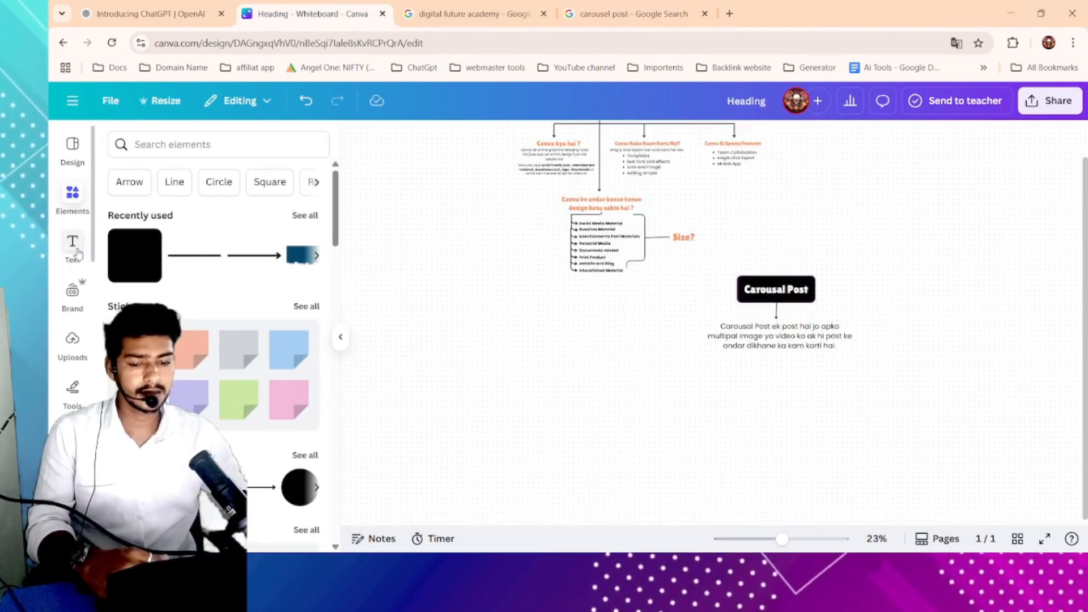
pyautogui.scroll(-1, 136, 340)
pyautogui.click(128, 423)
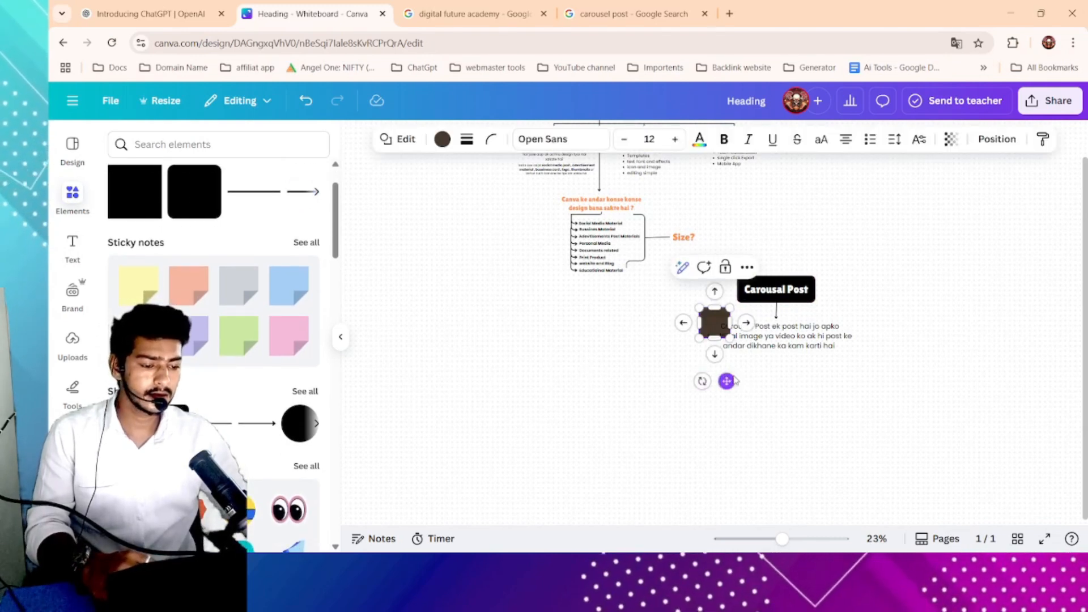
pyautogui.moveTo(696, 340); pyautogui.dragTo(602, 388)
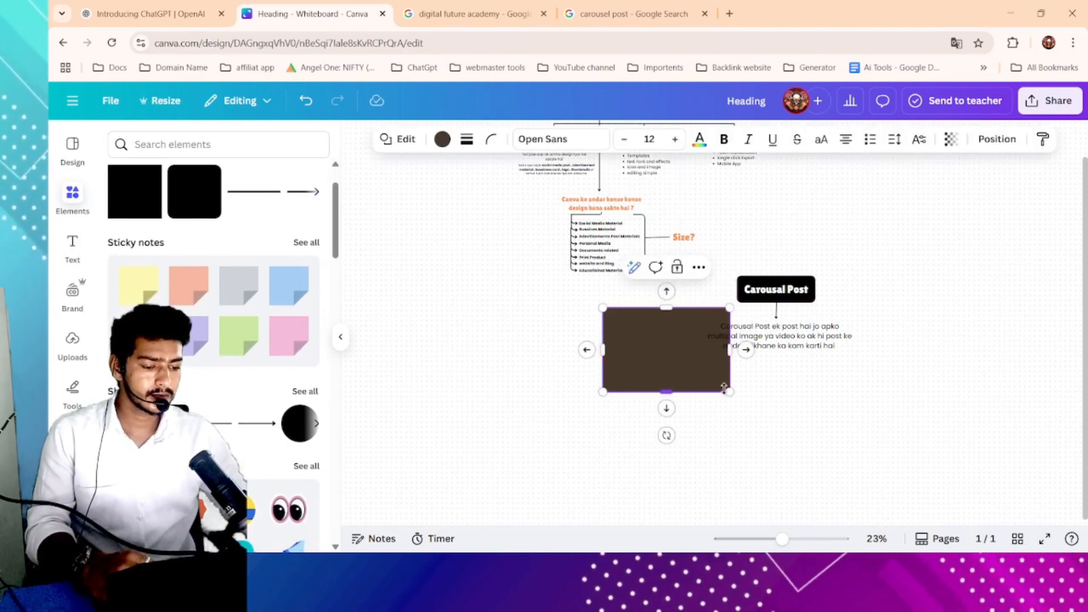
pyautogui.hotkey('ctrl', 'z')
pyautogui.moveTo(699, 339); pyautogui.dragTo(610, 428)
pyautogui.click(755, 401)
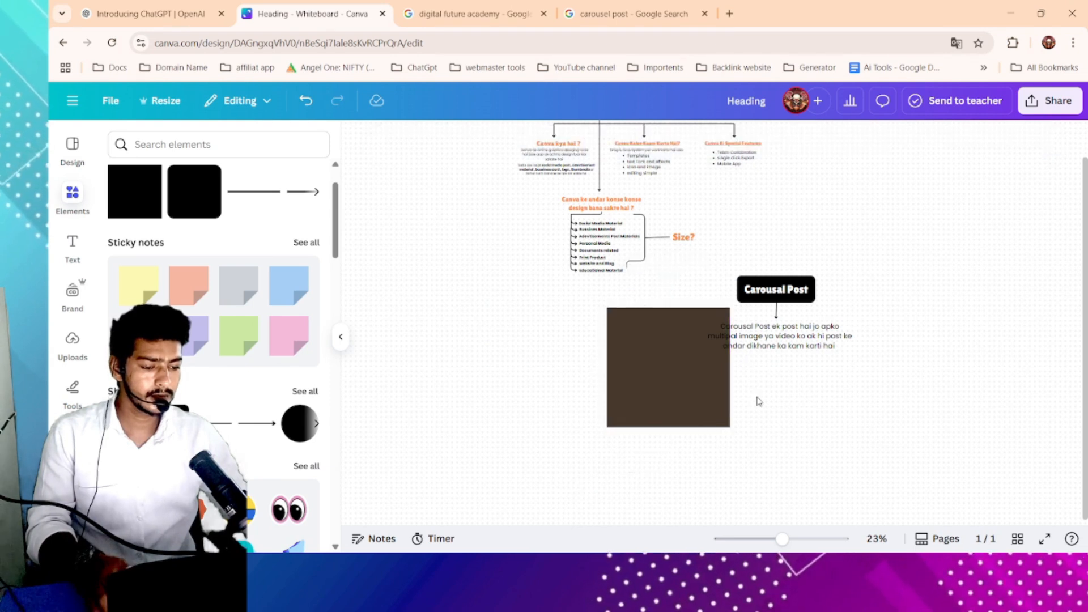
# - Move the square up and fill it with black
pyautogui.scroll(-3, 690, 313)
pyautogui.moveTo(669, 239); pyautogui.dragTo(658, 327)
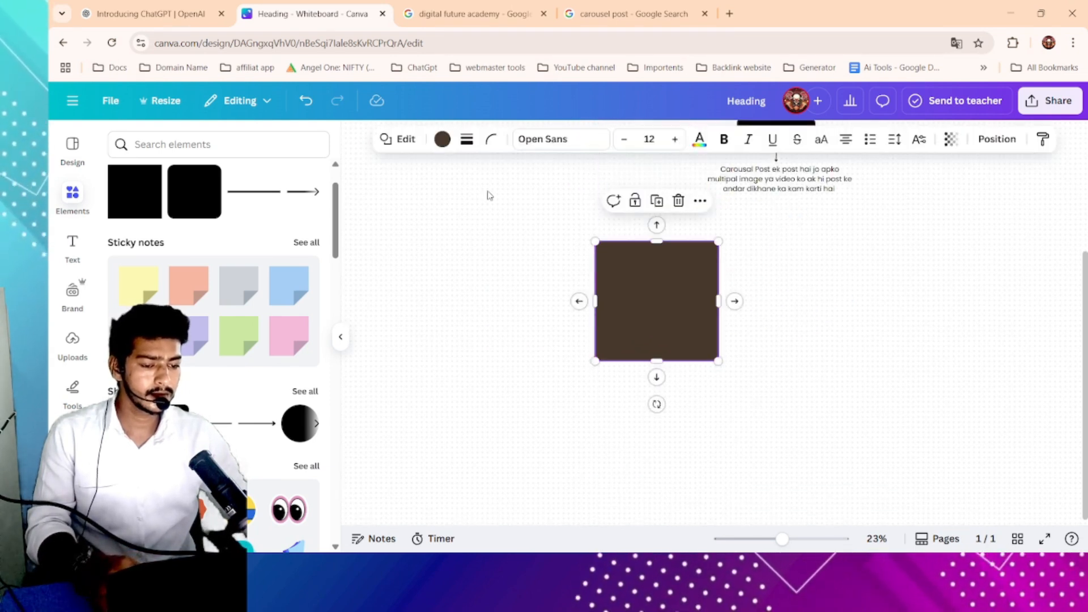
pyautogui.click(442, 139)
pyautogui.click(195, 242)
pyautogui.click(814, 310)
# - Duplicate the description text next to the square and replace its text with 1080px
pyautogui.moveTo(652, 297); pyautogui.dragTo(664, 278)
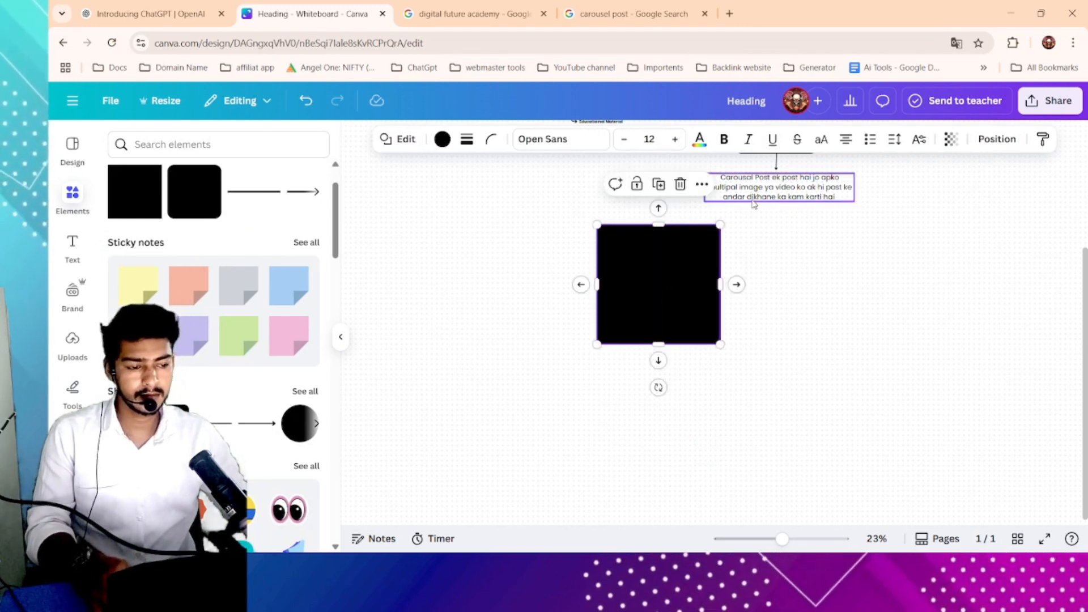
pyautogui.click(781, 188)
pyautogui.click(790, 231)
pyautogui.doubleClick(796, 299)
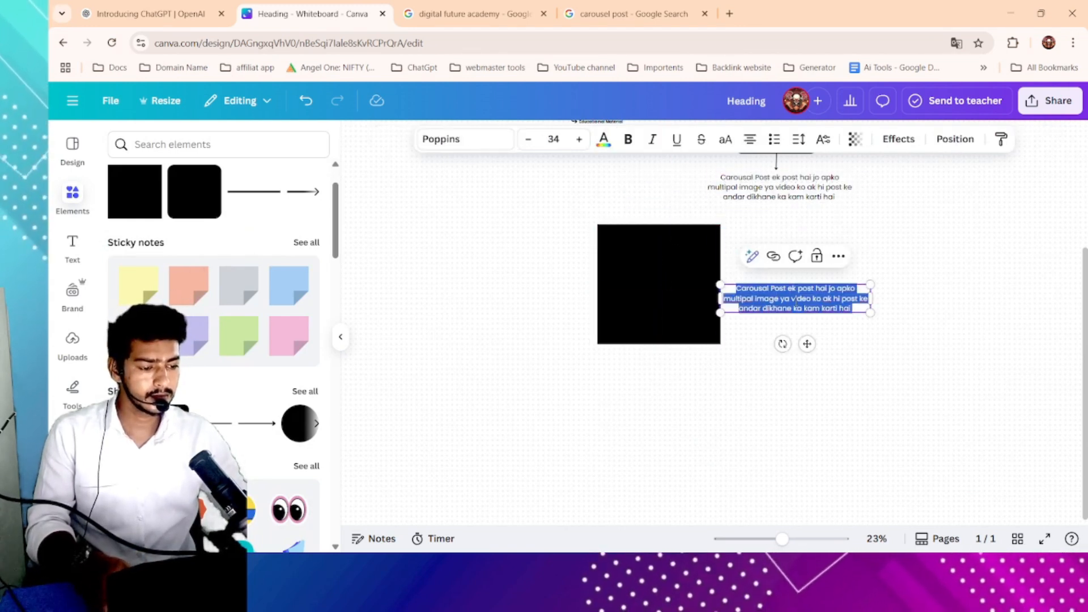
pyautogui.press('BackSpace')
pyautogui.write('108')
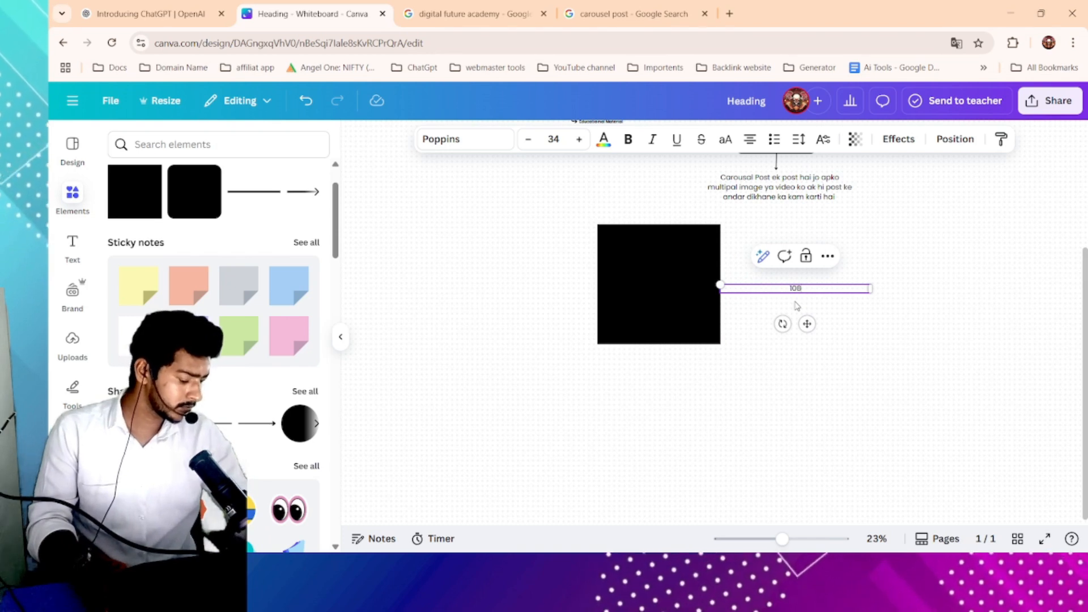
pyautogui.write('0px')
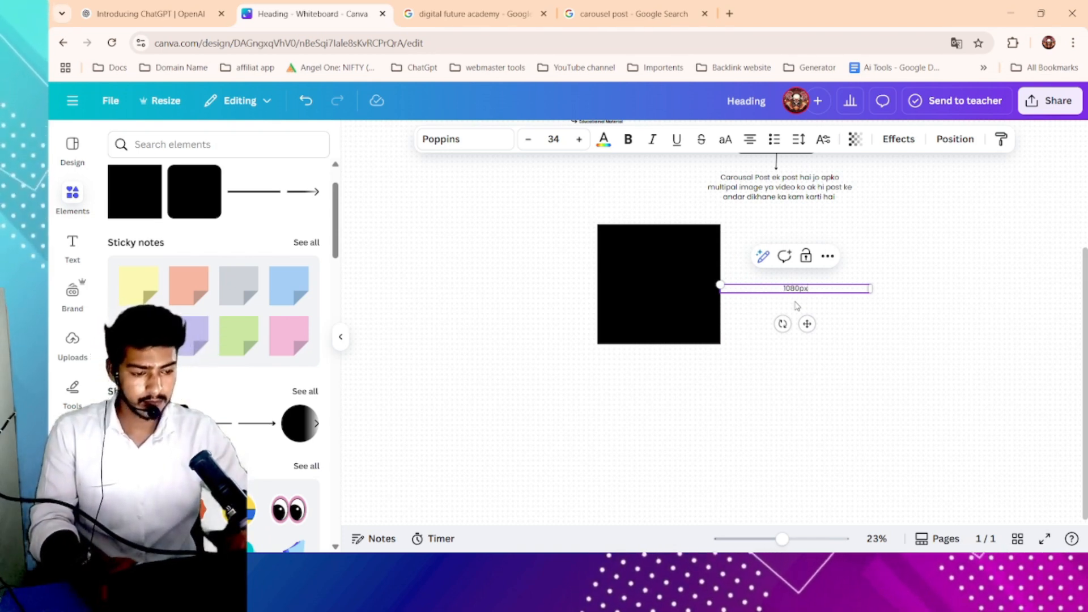
# - Place the 1080px label above the square and a rotated 1080px copy along its left side
pyautogui.moveTo(872, 288); pyautogui.dragTo(537, 281)
pyautogui.click(669, 250)
pyautogui.moveTo(505, 331); pyautogui.dragTo(622, 306)
pyautogui.click(848, 255)
pyautogui.scroll(2, 811, 284)
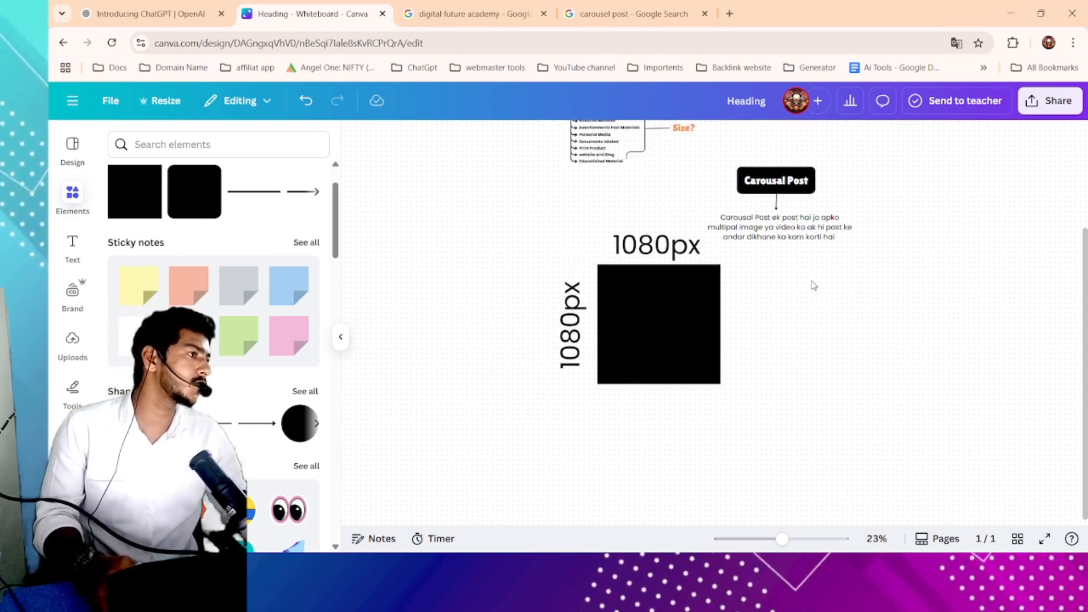
pyautogui.scroll(3, 589, 304)
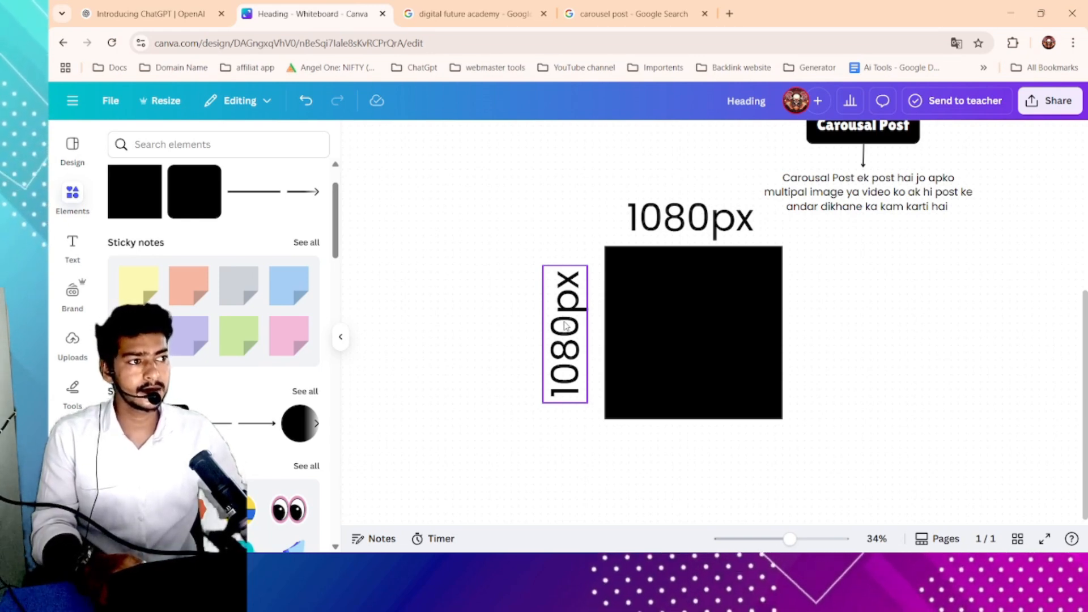
pyautogui.hscroll(2, 617, 334)
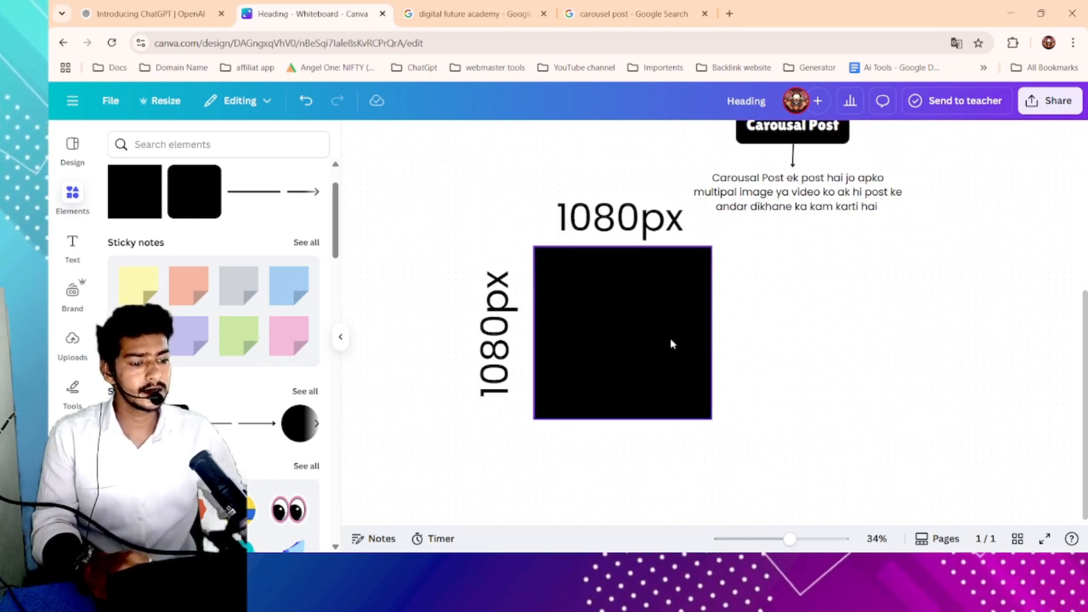
pyautogui.hscroll(3, 901, 265)
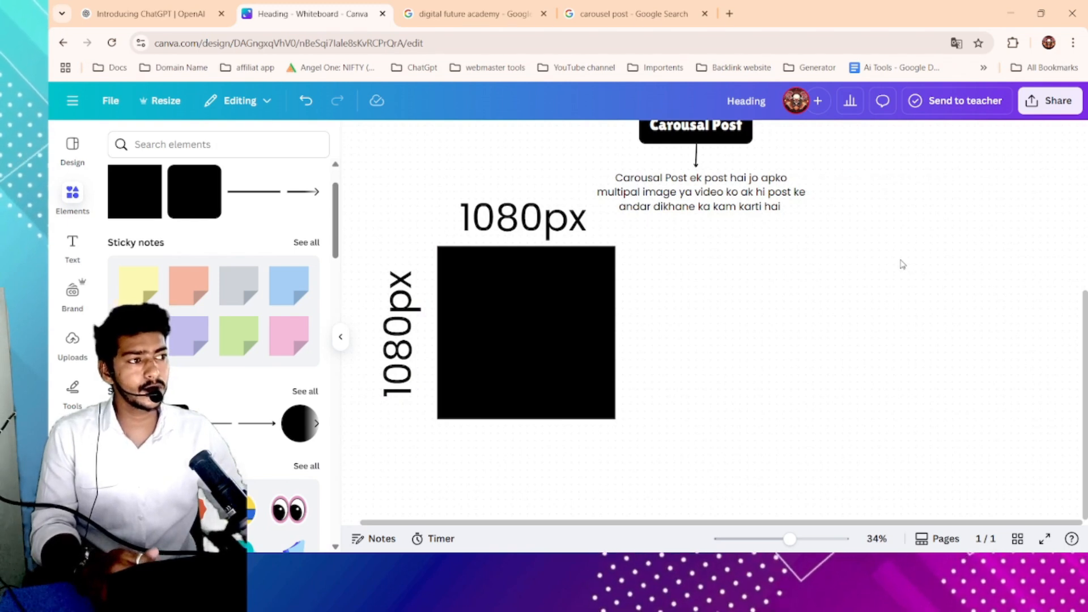
pyautogui.hscroll(1, 903, 265)
pyautogui.scroll(-1, 902, 265)
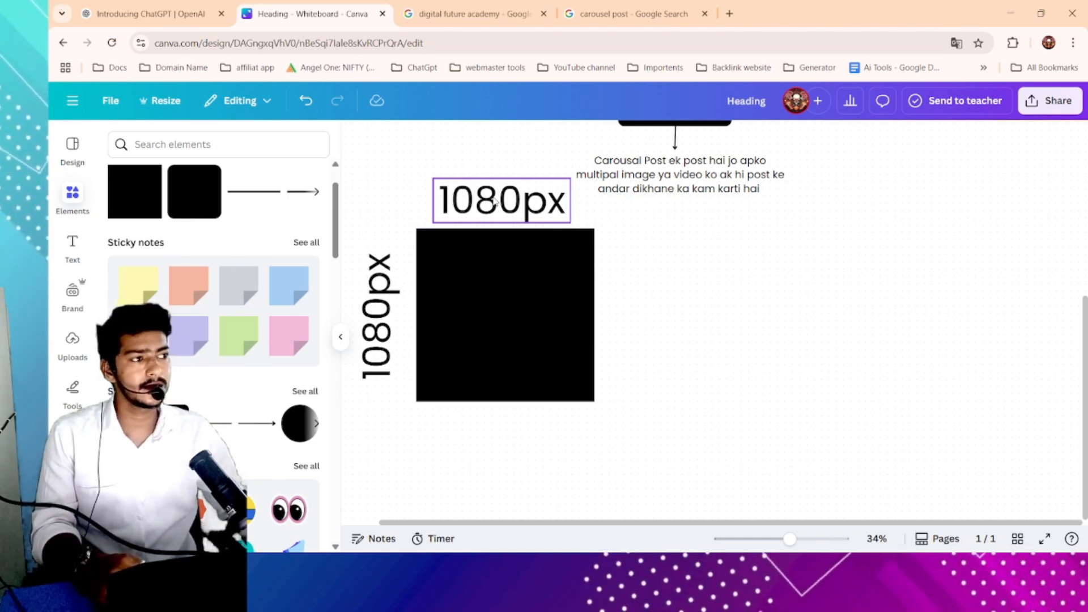
pyautogui.click(165, 144)
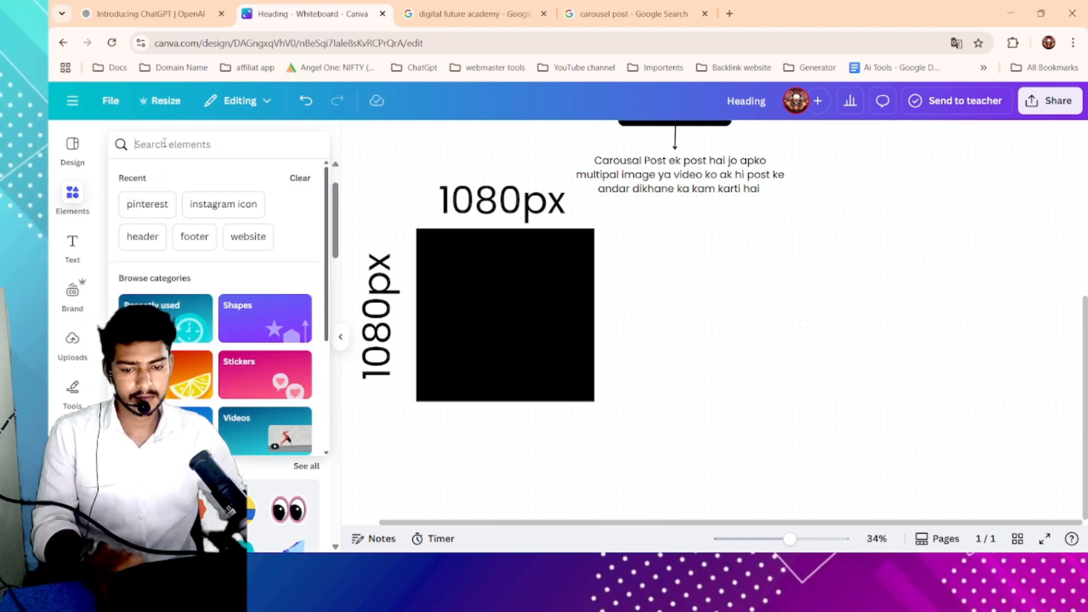
pyautogui.write('mul')
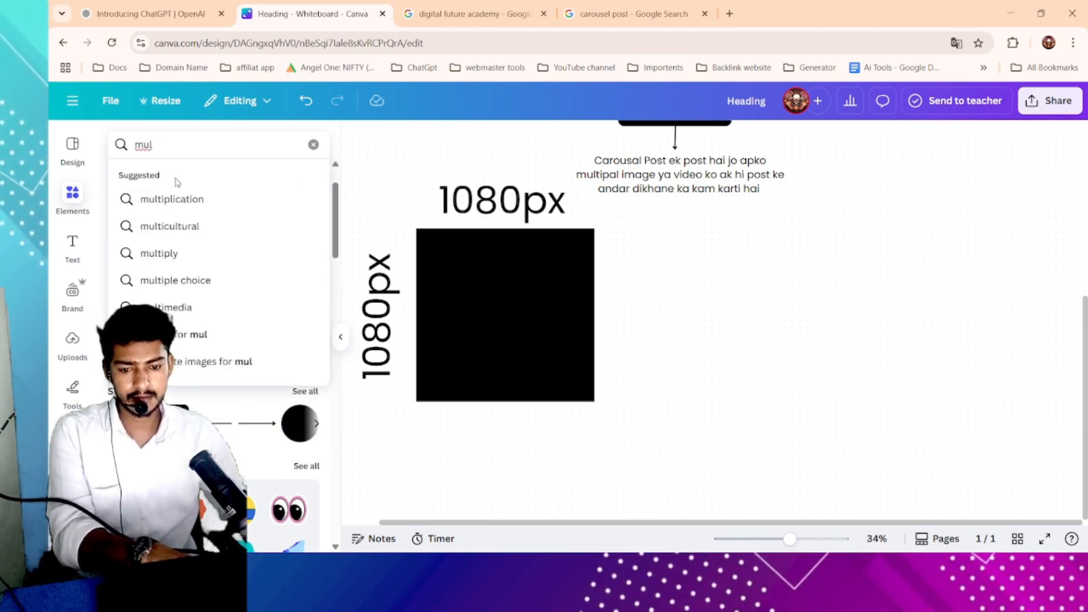
pyautogui.write('y')
pyautogui.press('BackSpace')
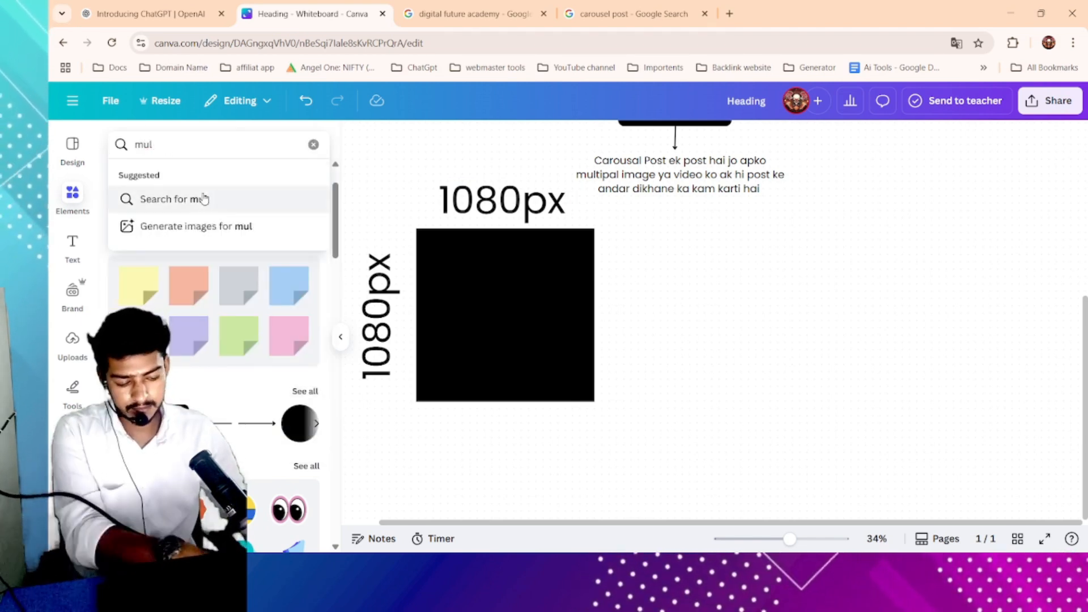
pyautogui.press('BackSpace')
pyautogui.press('BackSpace')
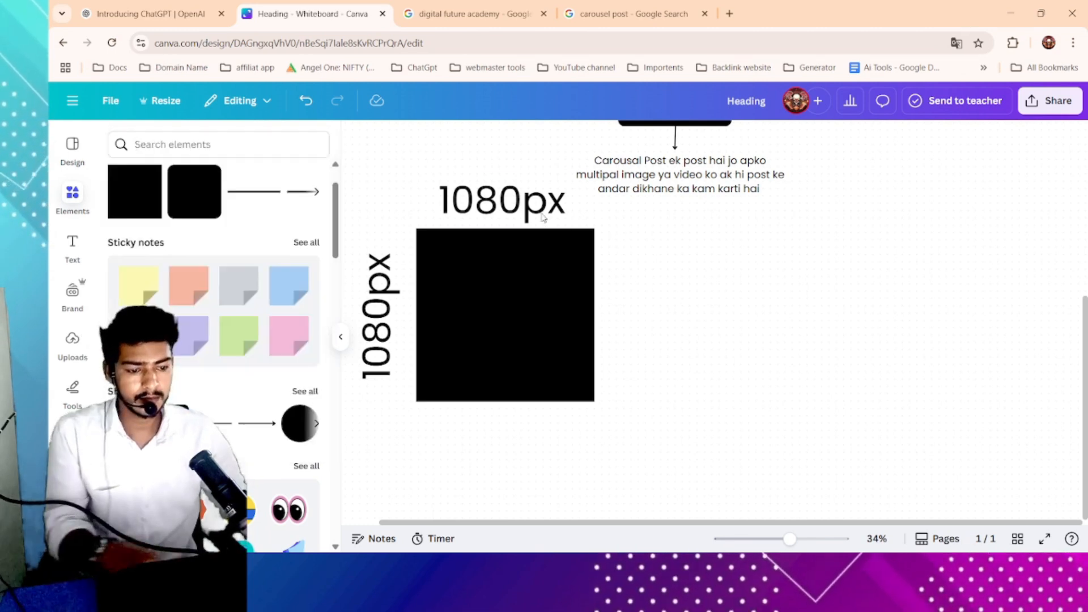
# - Duplicate the top 1080px label to the right of the square and change the copy to X
pyautogui.click(510, 207)
pyautogui.click(515, 252)
pyautogui.moveTo(603, 237); pyautogui.dragTo(692, 285)
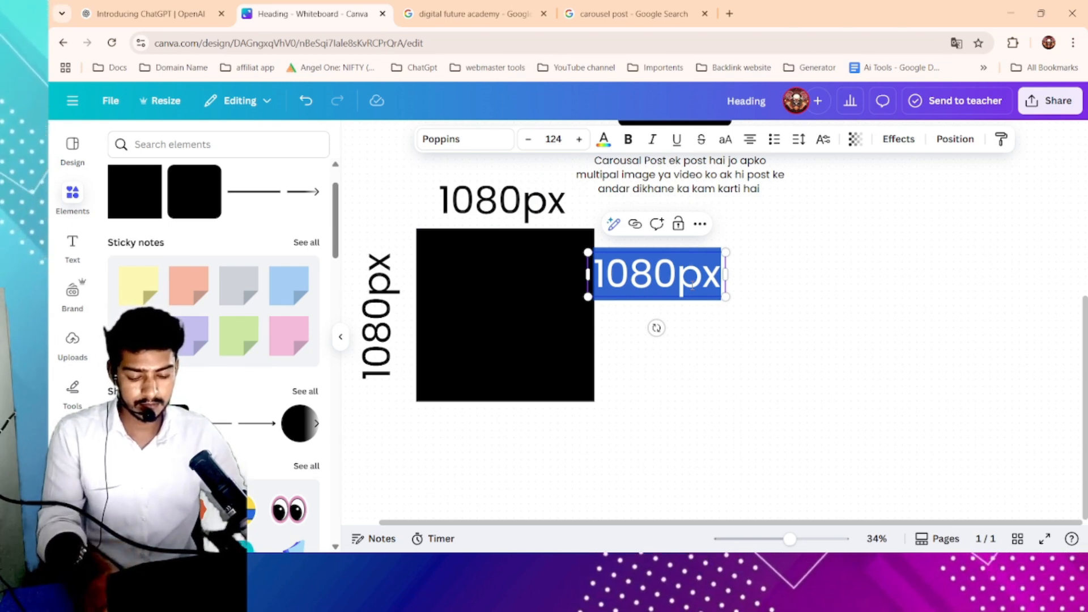
pyautogui.write('X')
pyautogui.moveTo(727, 297); pyautogui.dragTo(833, 347)
pyautogui.click(878, 308)
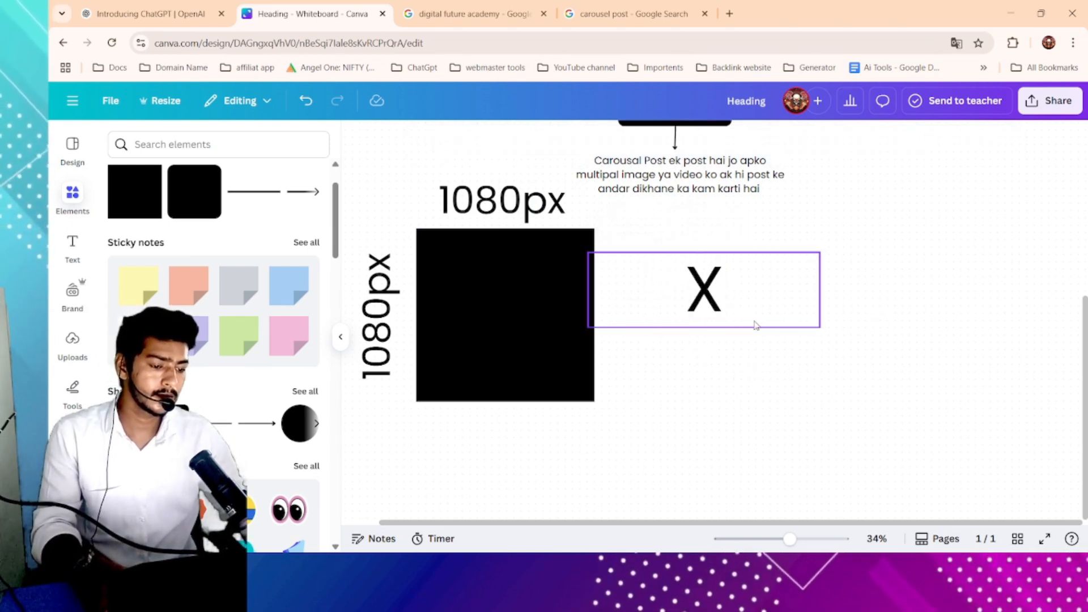
pyautogui.moveTo(754, 325); pyautogui.dragTo(697, 340)
pyautogui.click(820, 306)
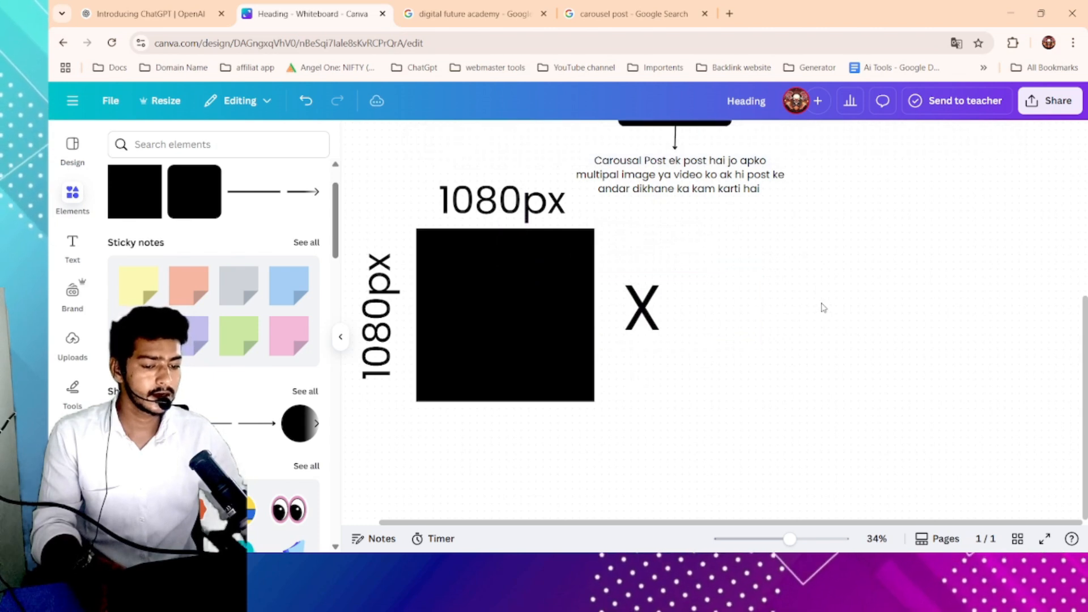
# - Duplicate the rotated 1080px label to the right of the square and place the X just after it
pyautogui.moveTo(661, 308); pyautogui.dragTo(779, 295)
pyautogui.click(395, 334)
pyautogui.moveTo(395, 335); pyautogui.dragTo(398, 324)
pyautogui.doubleClick(384, 296)
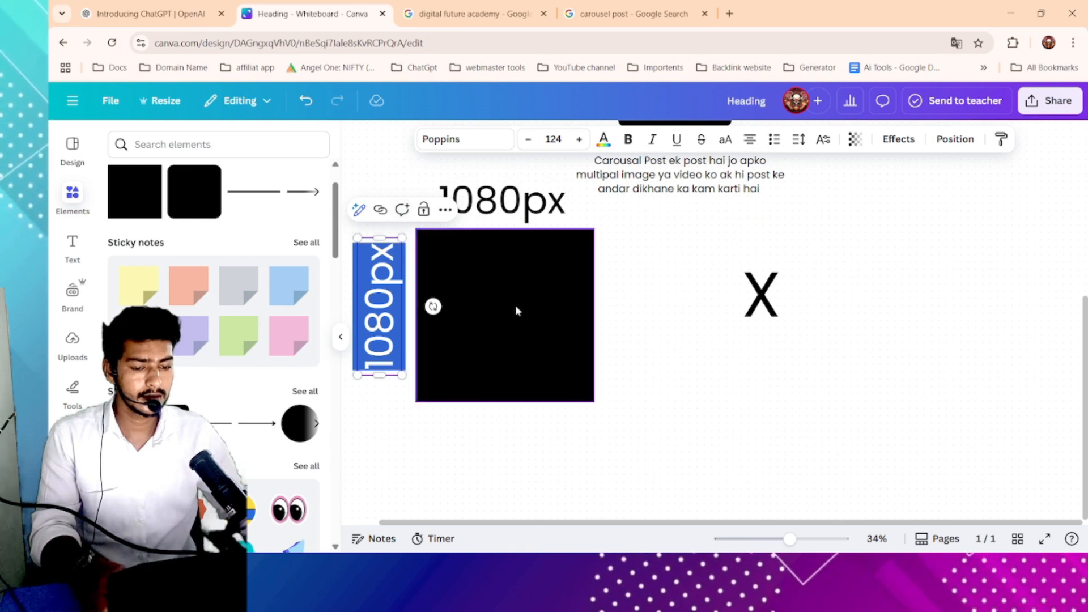
pyautogui.click(629, 334)
pyautogui.hotkey('ctrl', 'z')
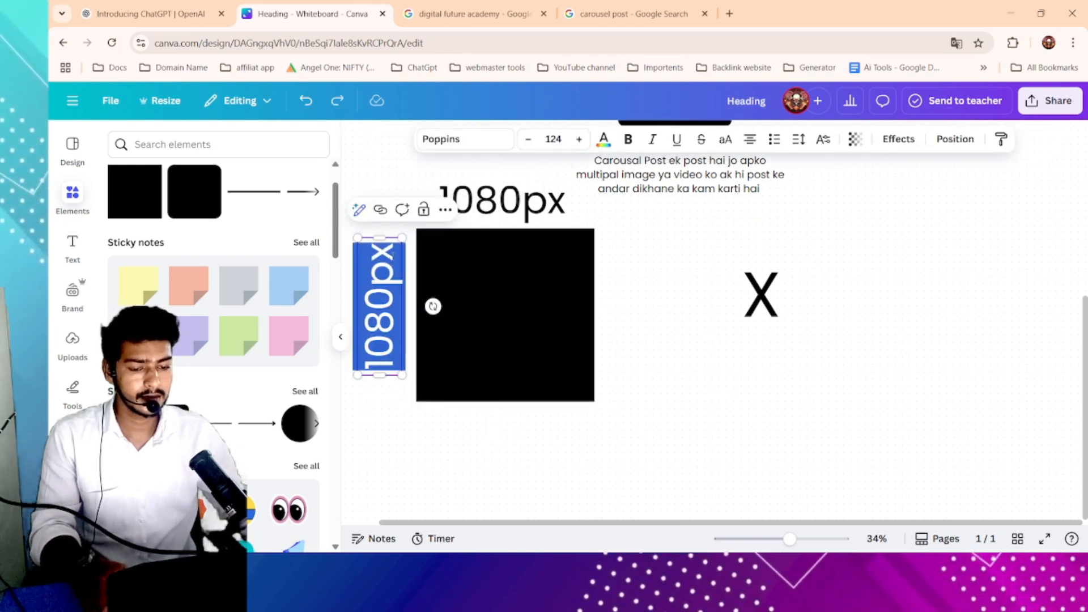
pyautogui.click(651, 372)
pyautogui.click(394, 280)
pyautogui.click(423, 211)
pyautogui.moveTo(388, 295); pyautogui.dragTo(681, 276)
pyautogui.moveTo(753, 305); pyautogui.dragTo(721, 305)
pyautogui.moveTo(841, 304); pyautogui.dragTo(771, 311)
pyautogui.click(743, 363)
pyautogui.click(681, 322)
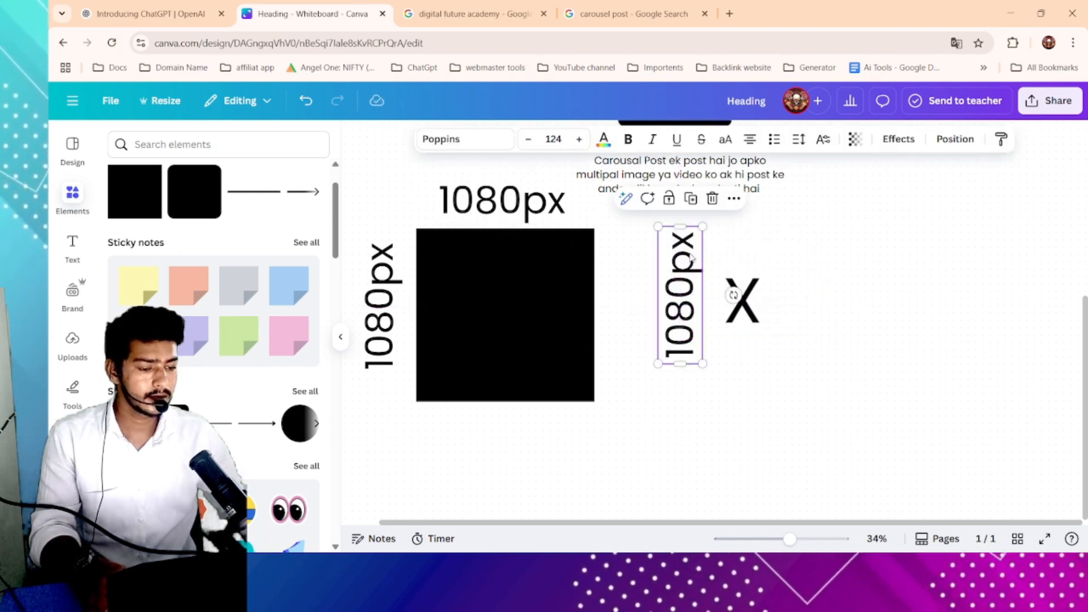
# - Duplicate the 1080px label to the right of the X and change the copy to 4
pyautogui.click(550, 188)
pyautogui.click(514, 252)
pyautogui.moveTo(534, 208); pyautogui.dragTo(873, 318)
pyautogui.doubleClick(873, 319)
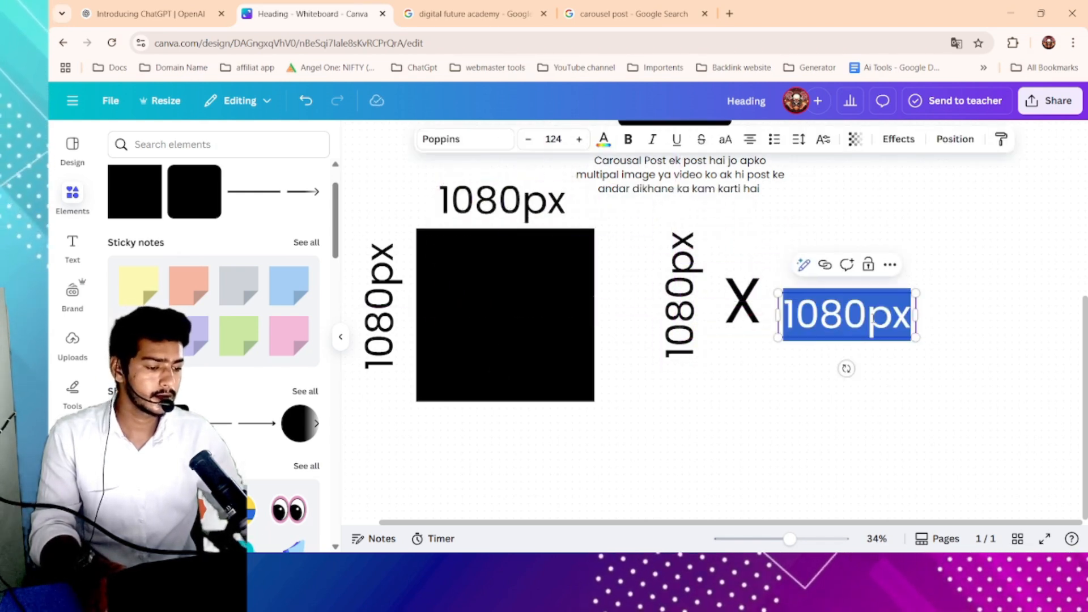
pyautogui.write('5')
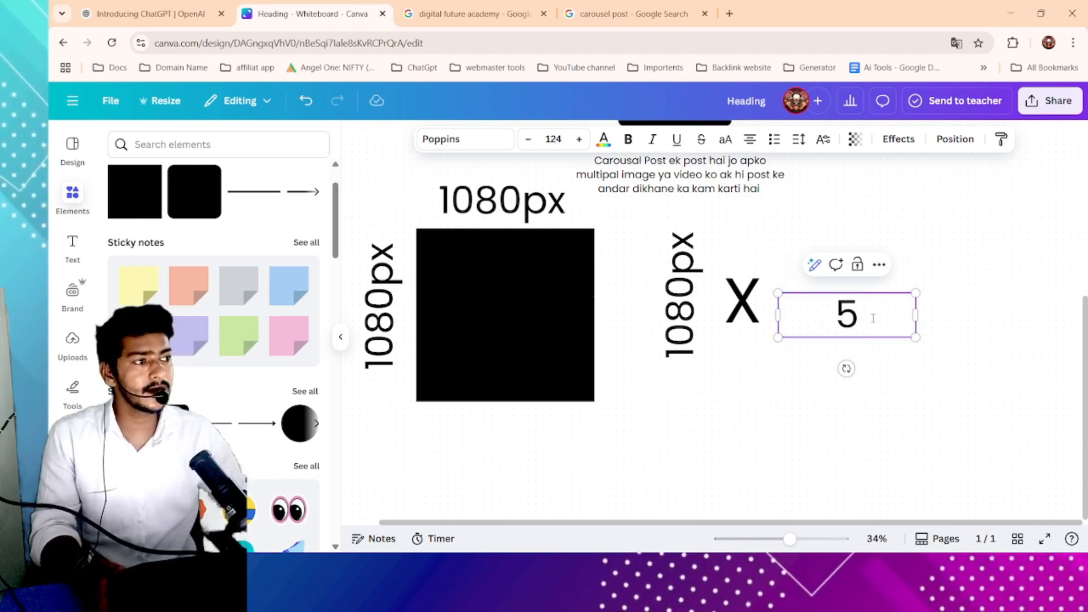
pyautogui.press('BackSpace')
pyautogui.write('4')
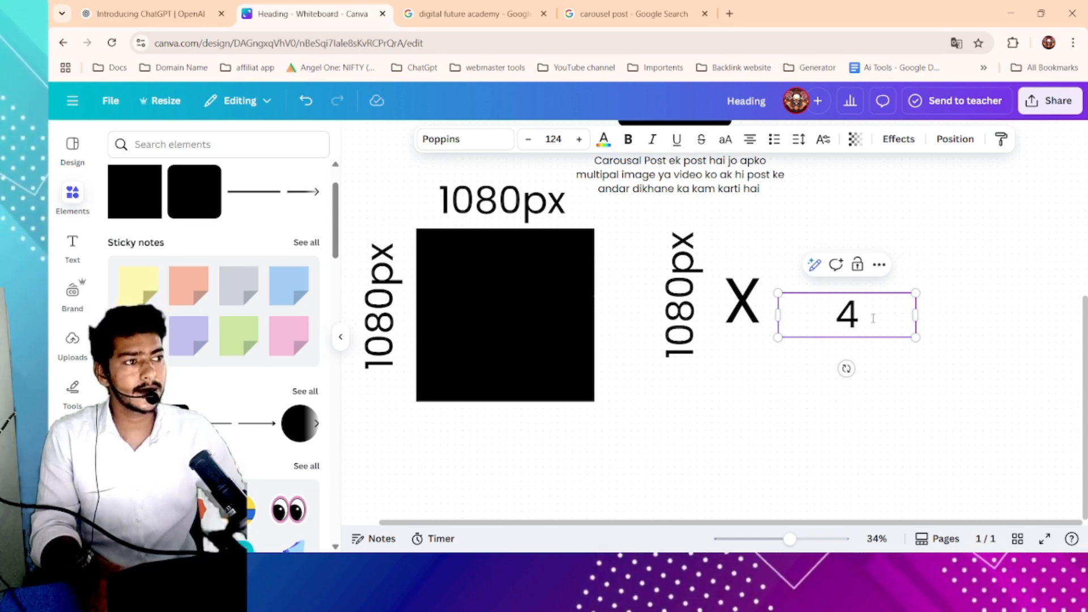
# - Shrink the 4 label's text box and position it just to the right of the X
pyautogui.click(951, 401)
pyautogui.click(906, 321)
pyautogui.moveTo(914, 318); pyautogui.dragTo(814, 315)
pyautogui.click(853, 324)
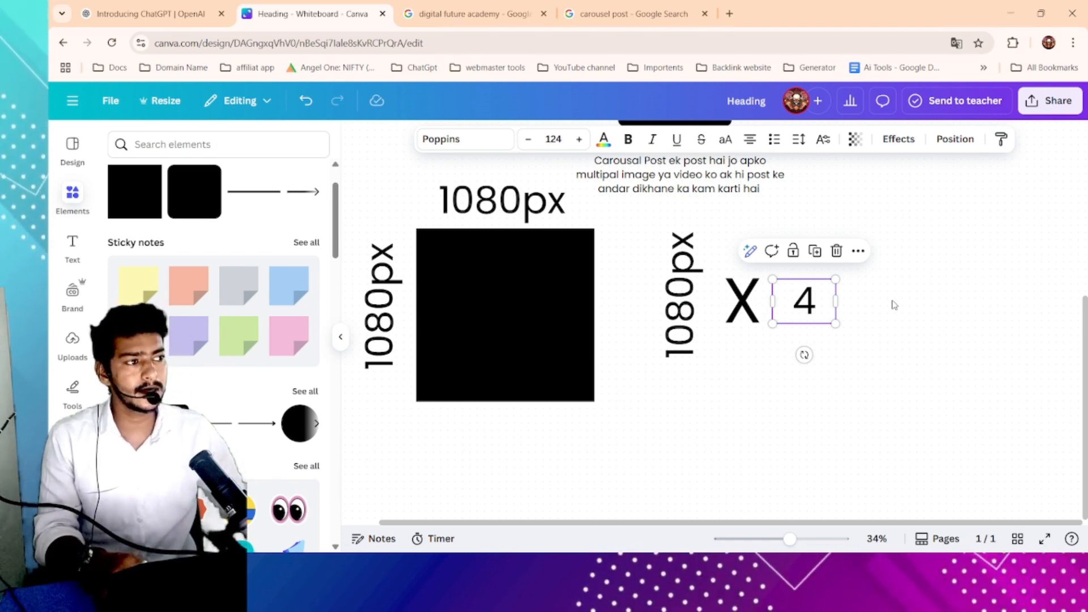
pyautogui.scroll(3, 894, 305)
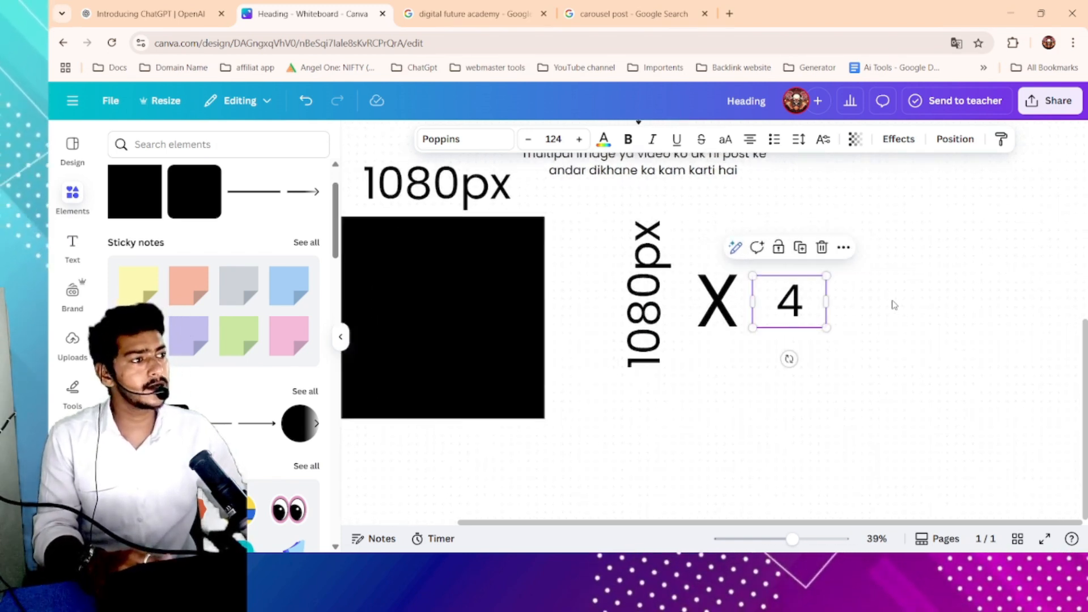
pyautogui.scroll(2, 894, 305)
pyautogui.click(643, 322)
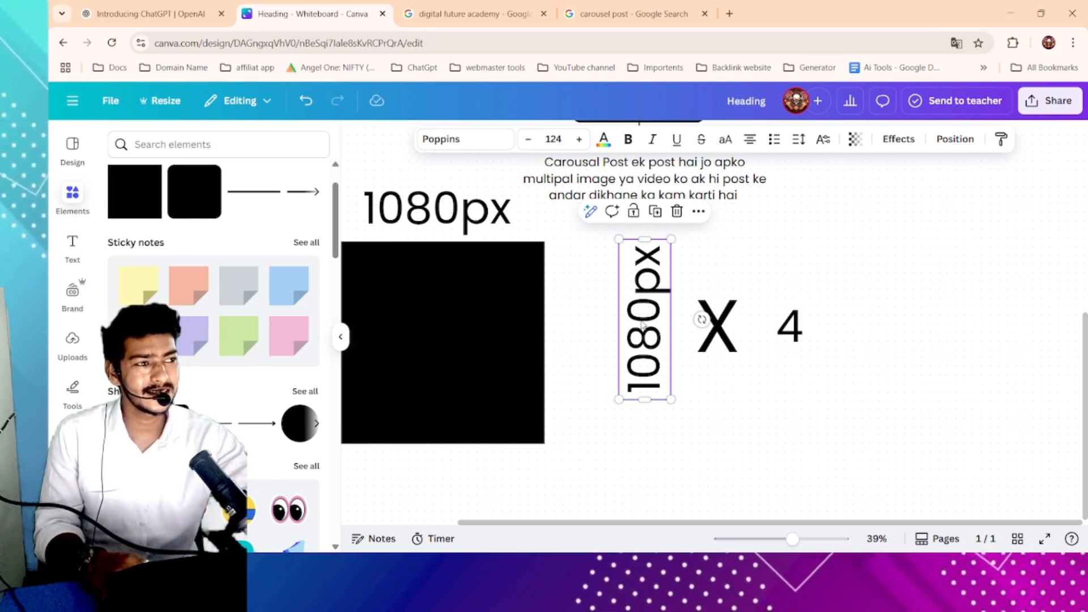
pyautogui.hscroll(1, 698, 319)
pyautogui.moveTo(794, 335); pyautogui.dragTo(786, 331)
pyautogui.click(817, 331)
# - Open Calculator and multiply 1080 by 4
pyautogui.press('super')
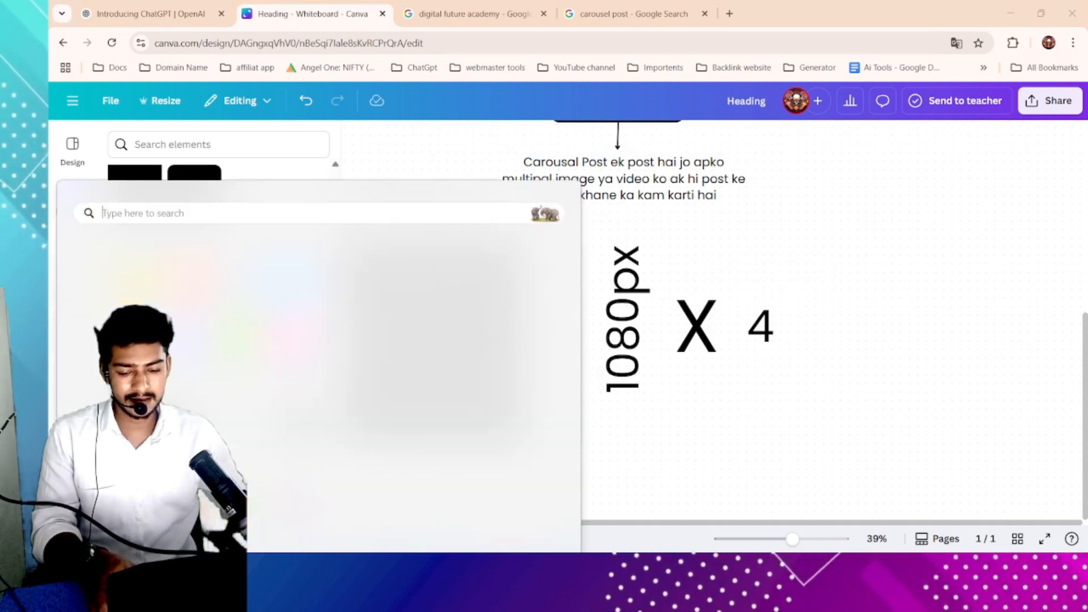
pyautogui.write('calculator')
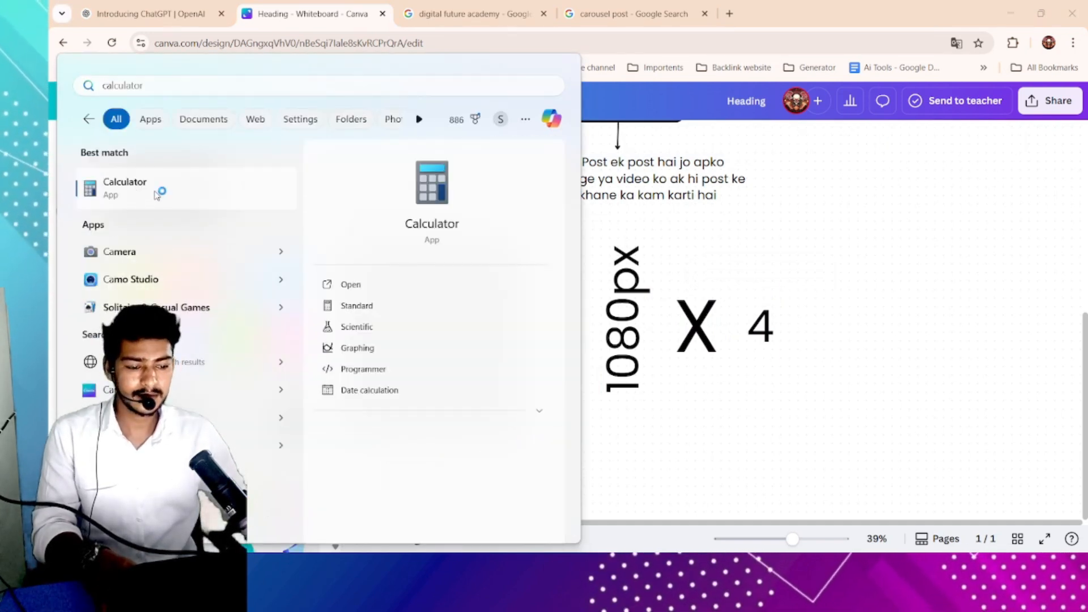
pyautogui.click(135, 198)
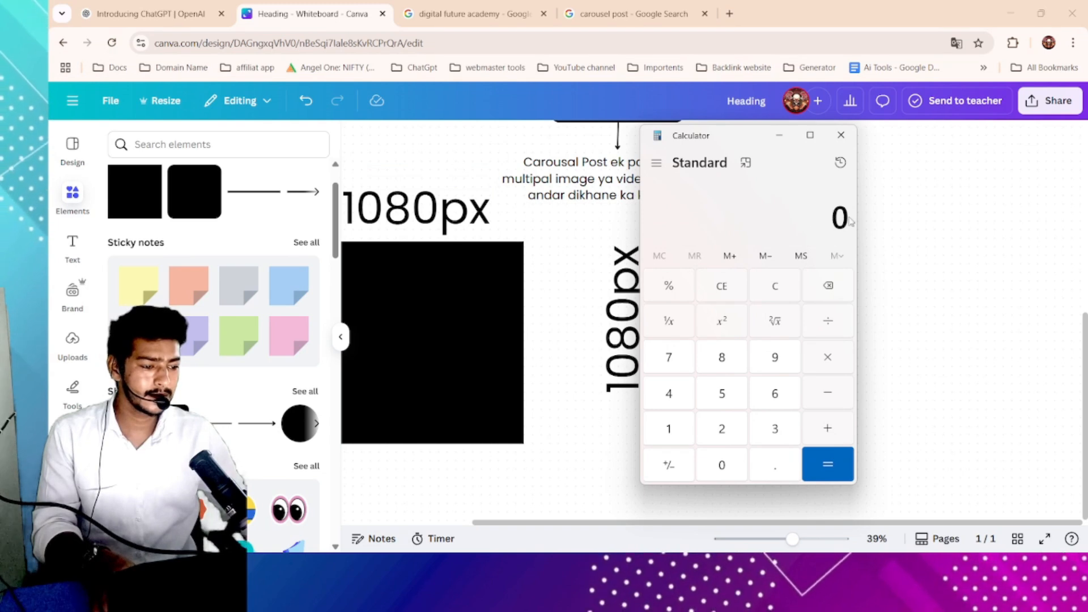
pyautogui.doubleClick(834, 217)
pyautogui.write('1080 × ')
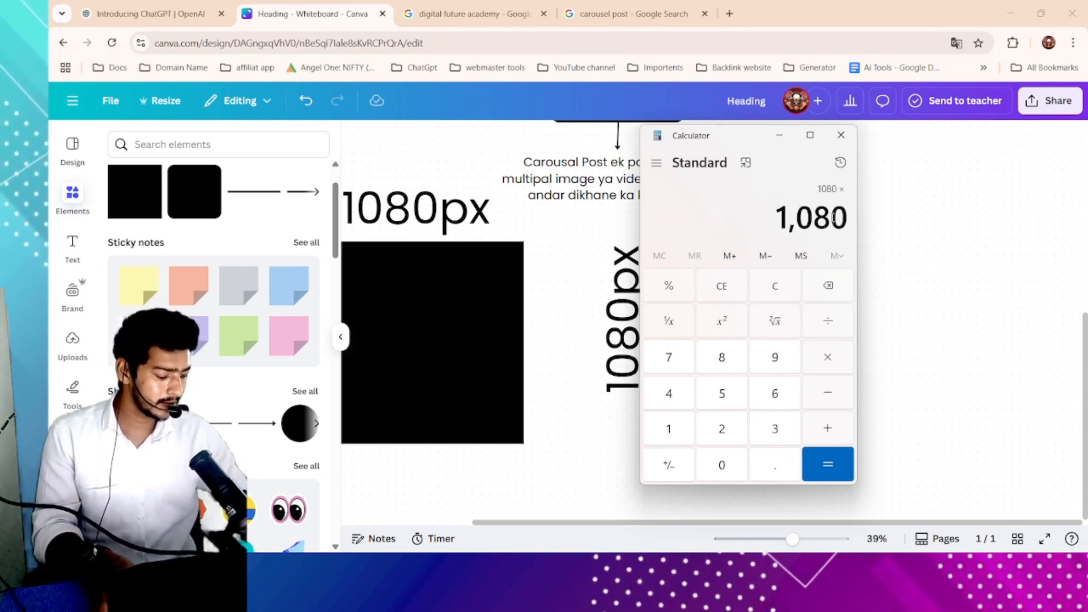
pyautogui.write('5')
pyautogui.press('BackSpace')
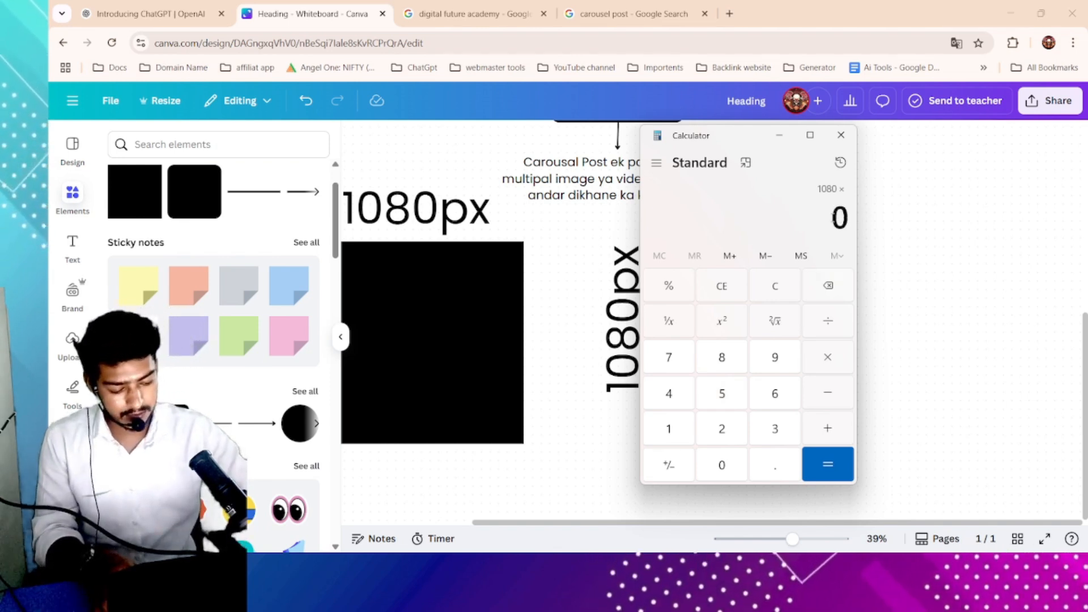
pyautogui.write('4')
pyautogui.press('Return')
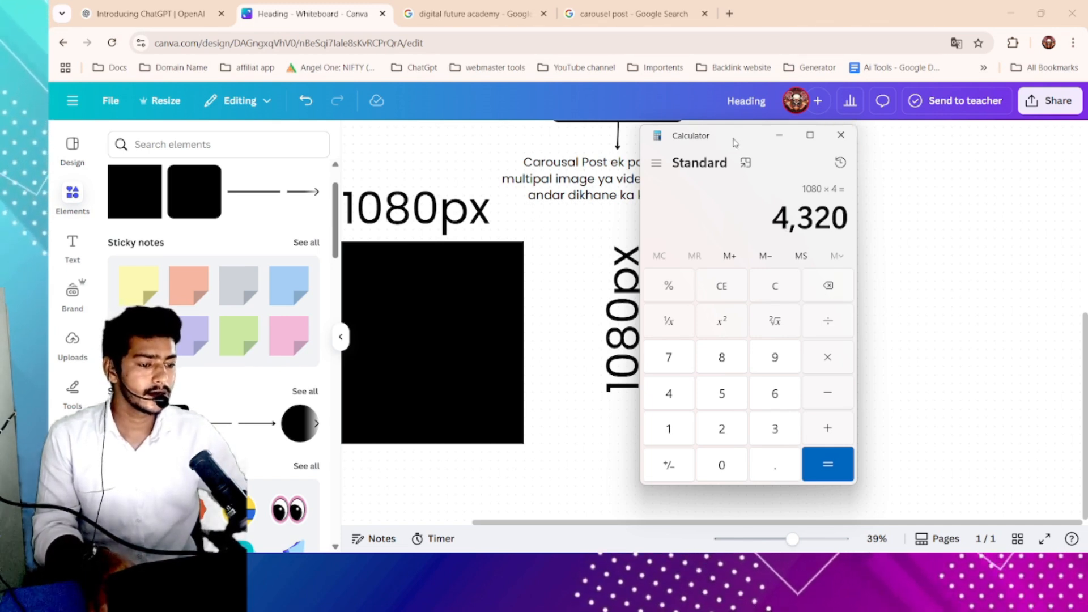
# - Duplicate the 4 label to the right and change the copy to 4320
pyautogui.moveTo(736, 143); pyautogui.dragTo(532, 162)
pyautogui.click(823, 312)
pyautogui.click(765, 324)
pyautogui.click(772, 272)
pyautogui.moveTo(789, 348); pyautogui.dragTo(909, 338)
pyautogui.doubleClick(909, 338)
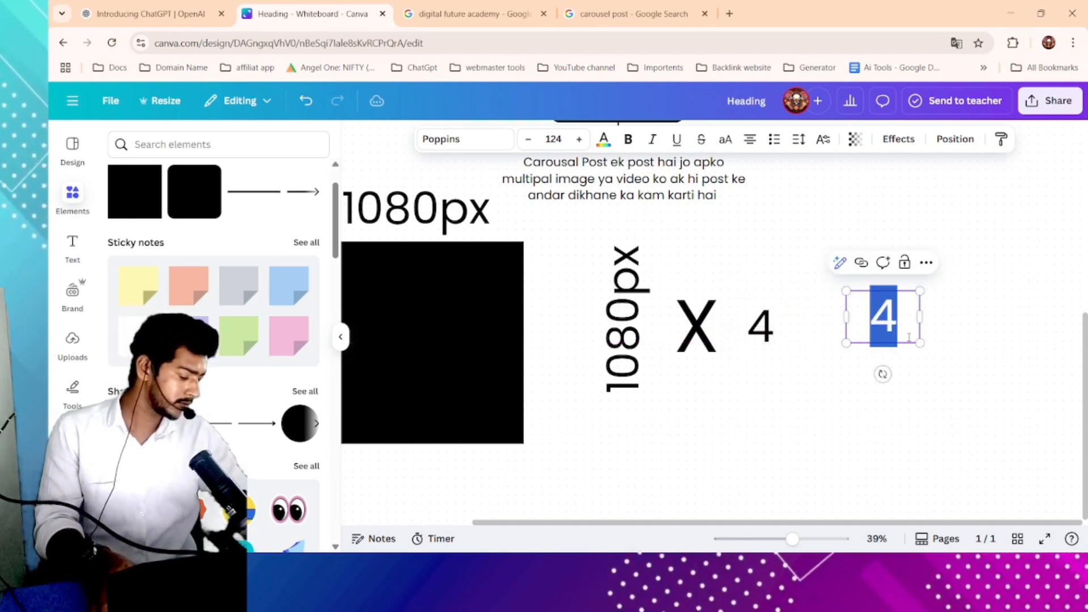
pyautogui.write('4320')
# - Resize the 4320 label smaller and place it to the right of the 4
pyautogui.moveTo(920, 346); pyautogui.dragTo(1025, 315)
pyautogui.moveTo(1006, 290); pyautogui.dragTo(949, 335)
pyautogui.click(1013, 316)
pyautogui.click(883, 386)
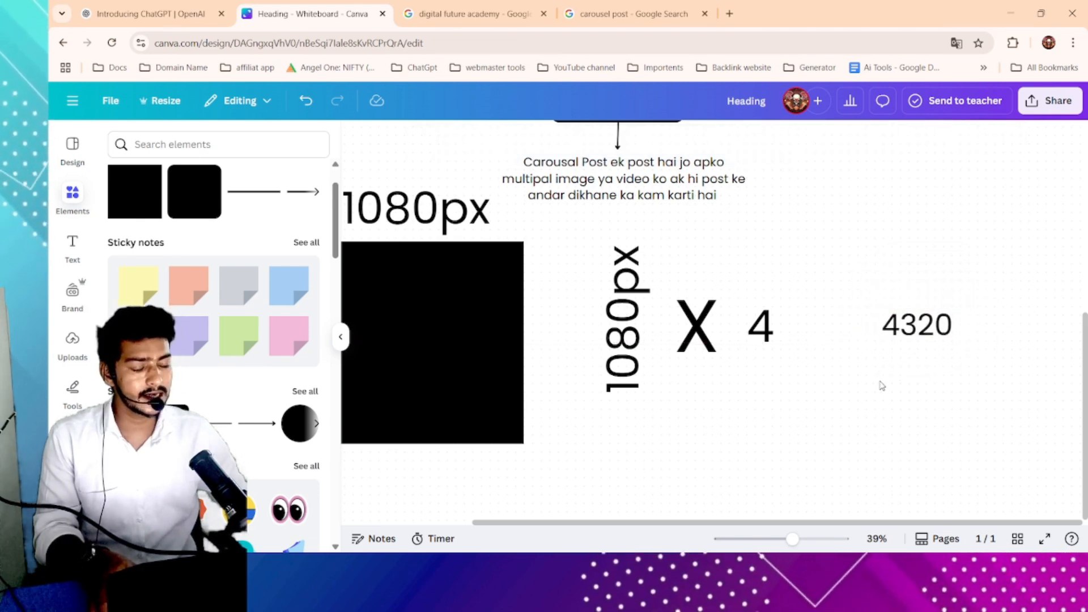
pyautogui.click(870, 333)
pyautogui.moveTo(862, 323); pyautogui.dragTo(902, 326)
pyautogui.click(942, 352)
pyautogui.click(941, 347)
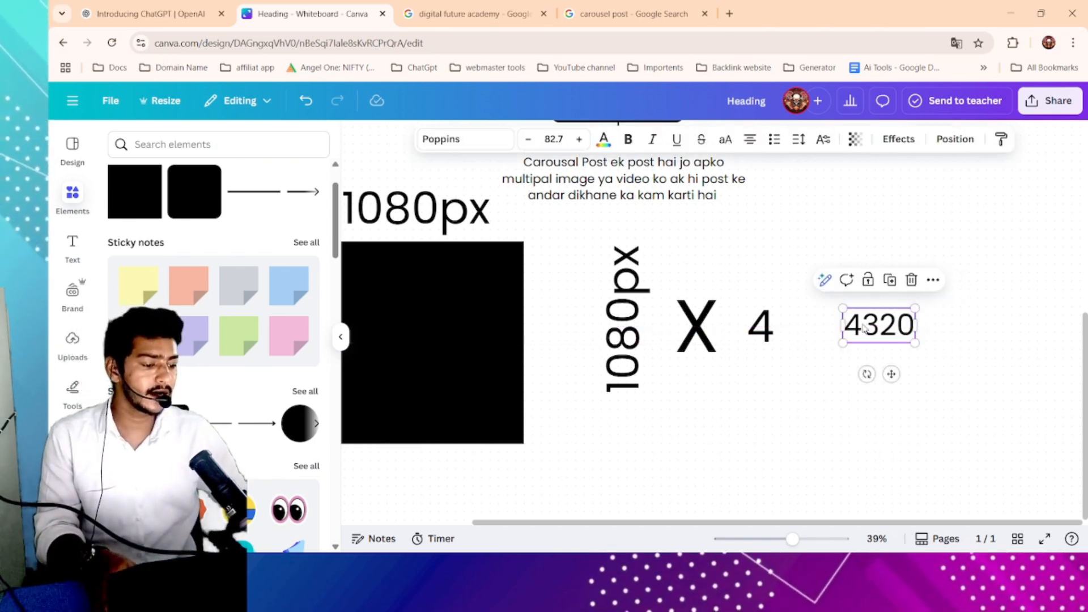
# - Add an arrow line pointing from the 4 label to the 4320 label
pyautogui.click(305, 197)
pyautogui.moveTo(731, 328); pyautogui.dragTo(829, 326)
pyautogui.click(891, 377)
pyautogui.click(820, 329)
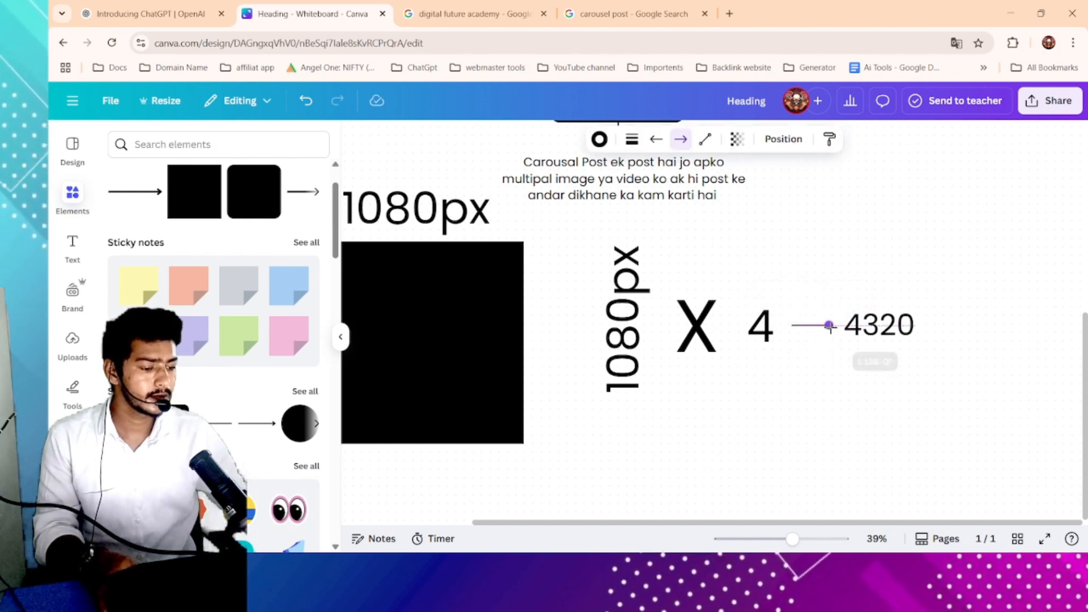
pyautogui.click(863, 363)
# - Open canva.com in the third browser tab
pyautogui.click(471, 13)
pyautogui.click(468, 44)
pyautogui.write('canva')
pyautogui.press('Return')
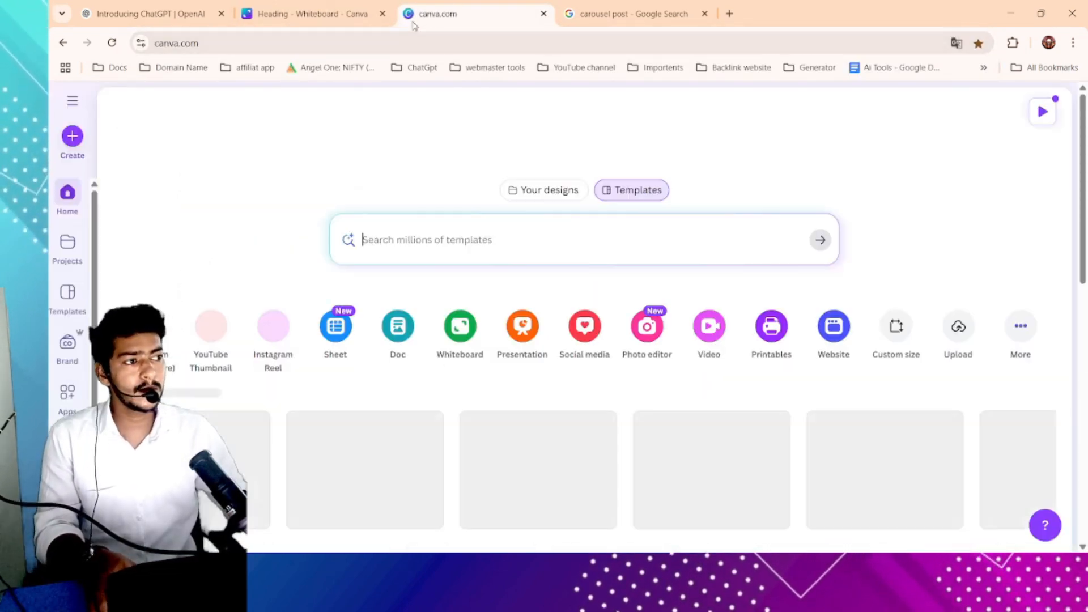
pyautogui.scroll(4, 148, 164)
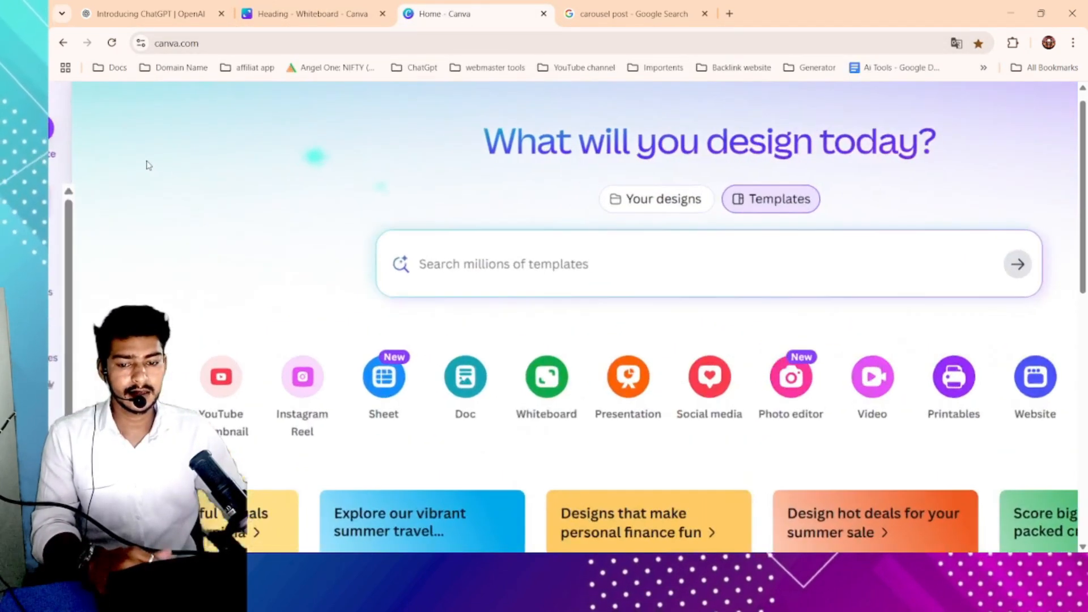
pyautogui.scroll(3, 95, 164)
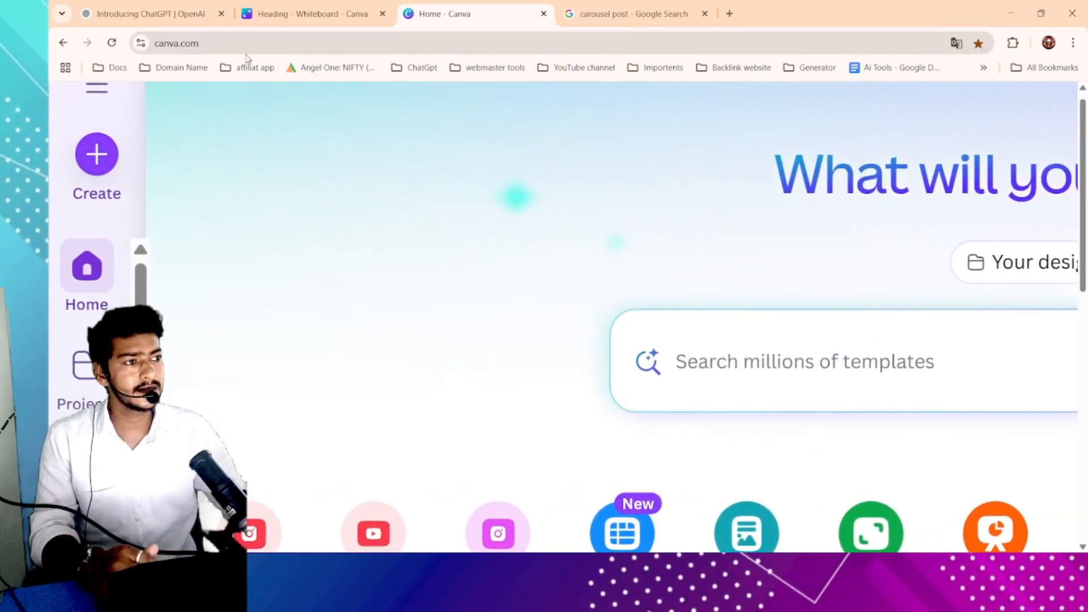
# - Create a new custom-size design 1080 px wide and 4320 px high
pyautogui.click(96, 153)
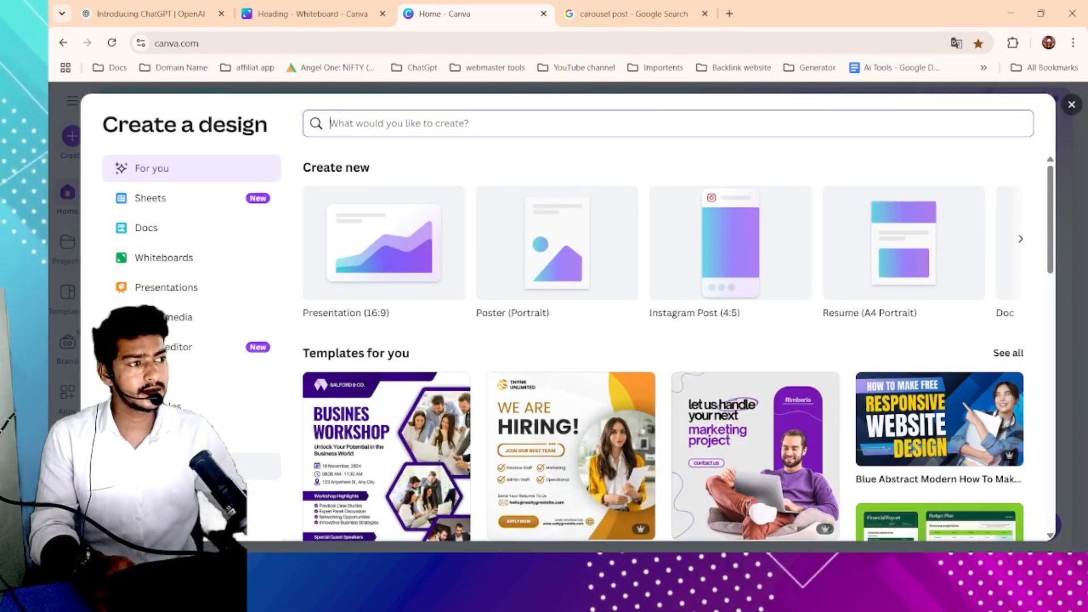
pyautogui.click(264, 466)
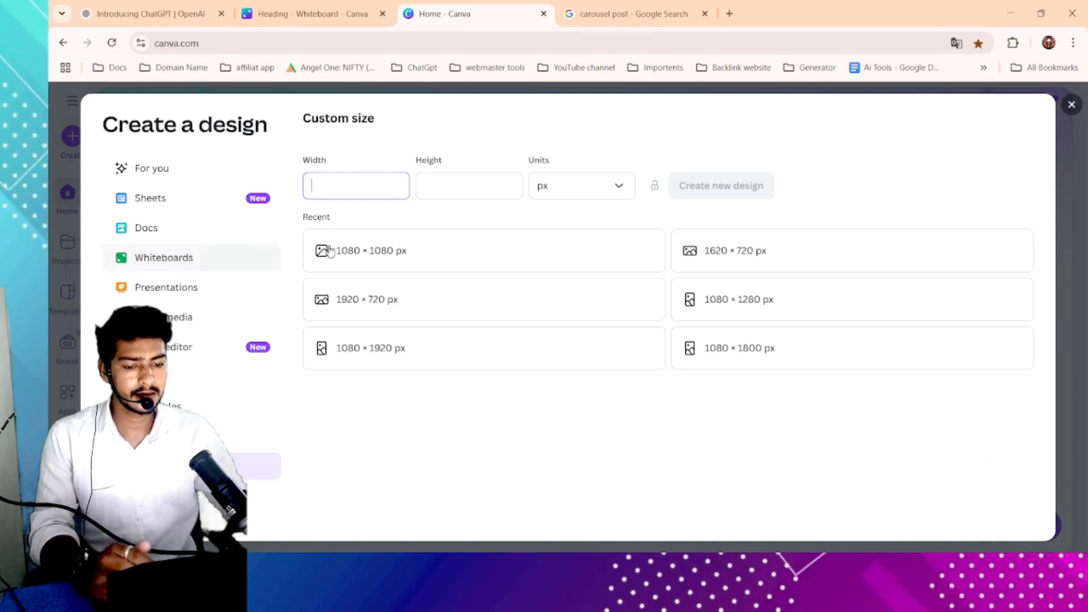
pyautogui.write('12')
pyautogui.hotkey('ctrl', 'a')
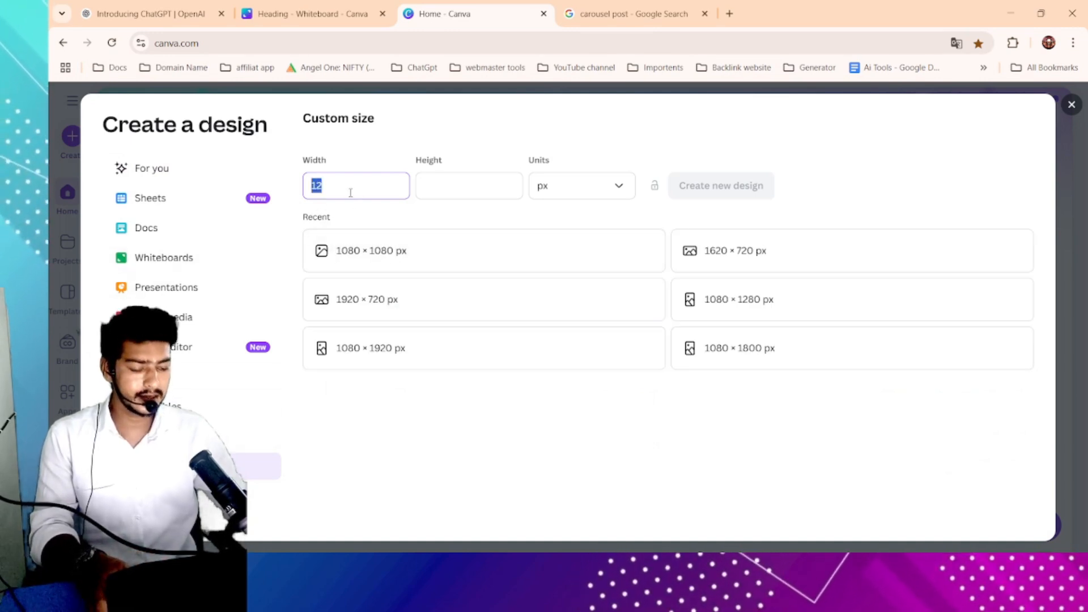
pyautogui.write('1080')
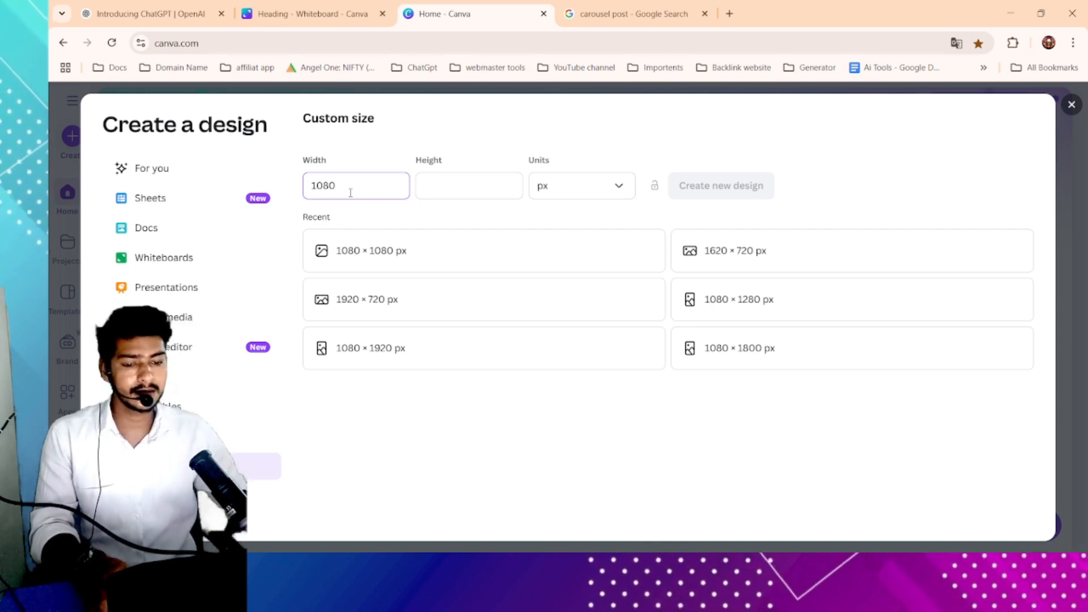
pyautogui.click(467, 186)
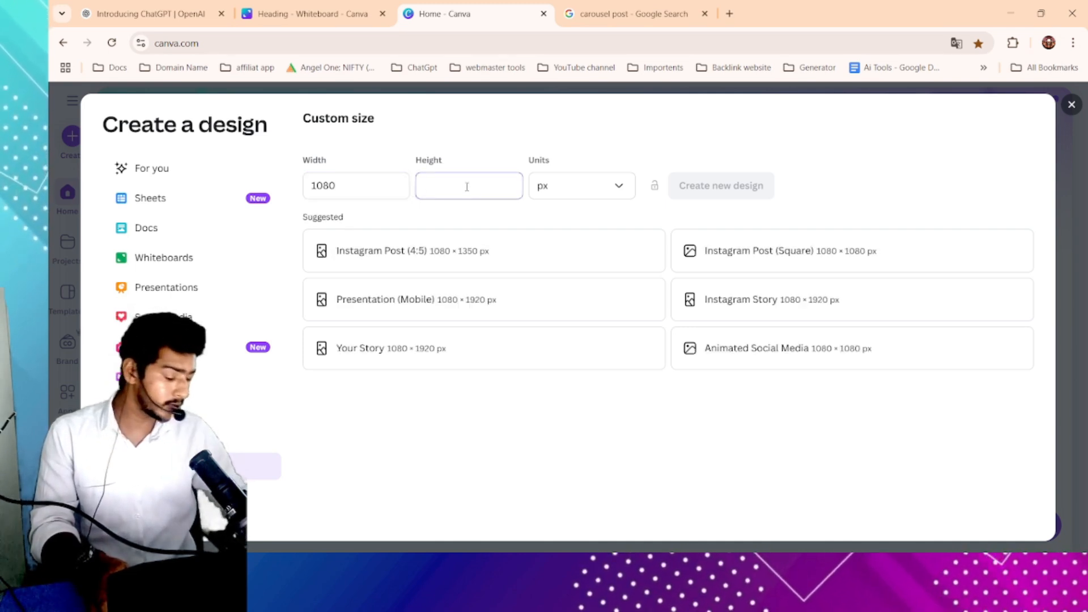
pyautogui.write('4320')
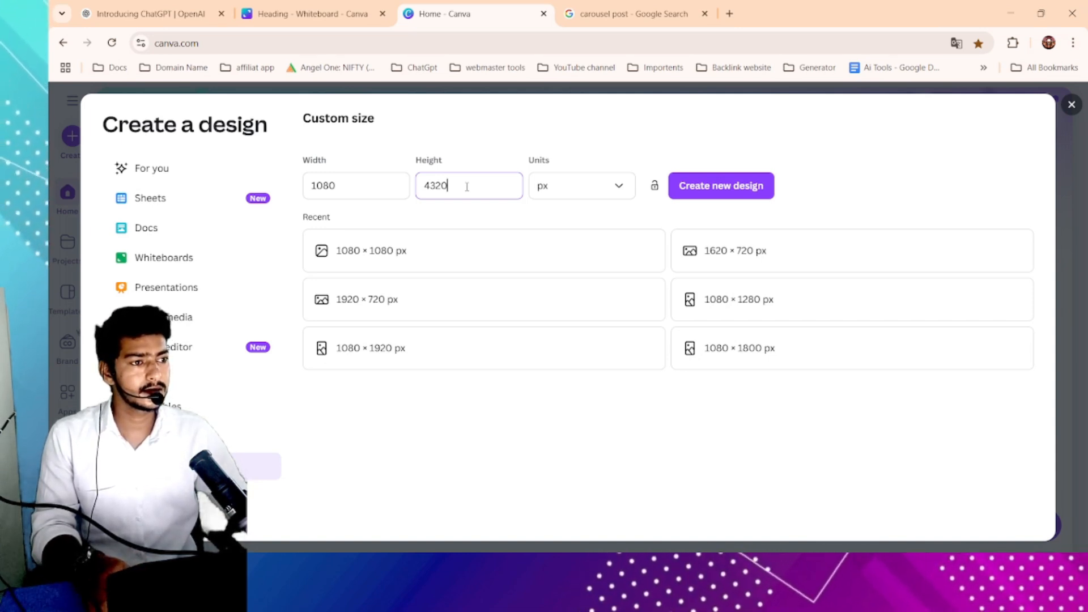
pyautogui.click(347, 188)
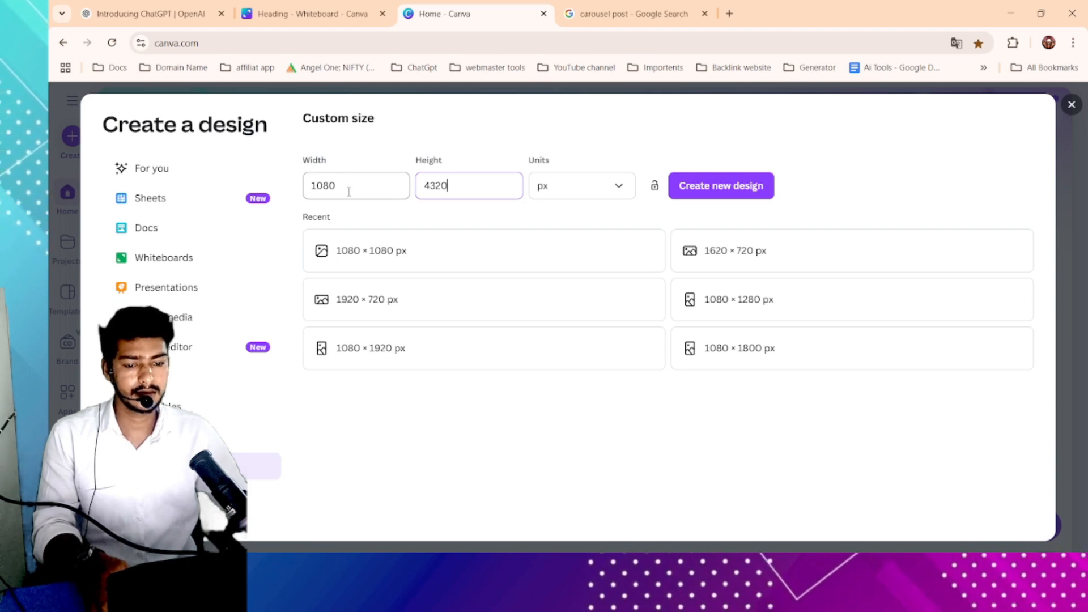
pyautogui.click(743, 185)
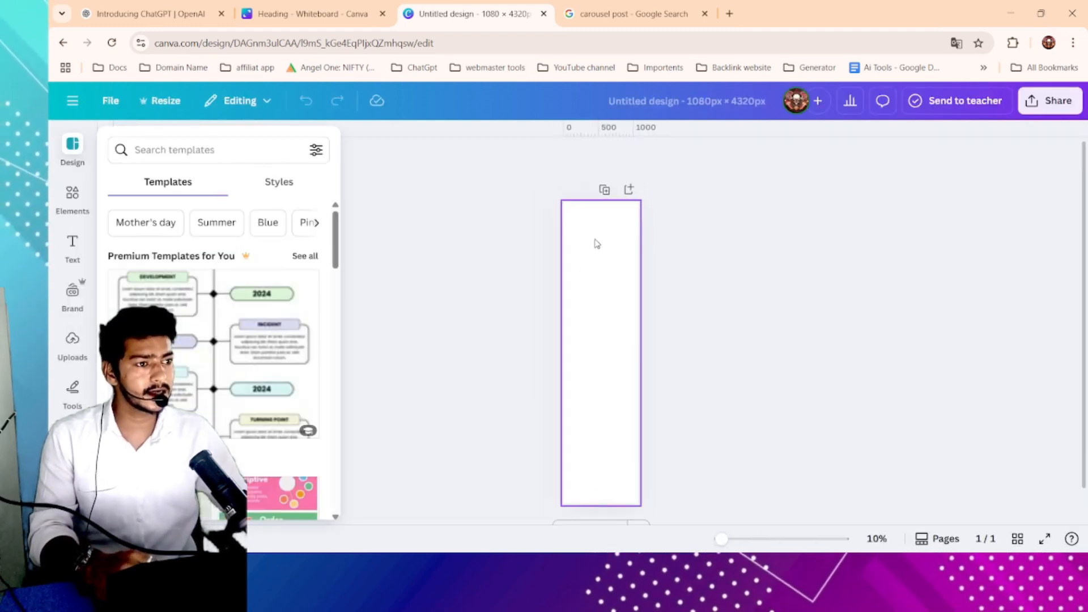
# - Compare the new tall design with the whiteboard diagram by switching between the two tabs
pyautogui.click(596, 261)
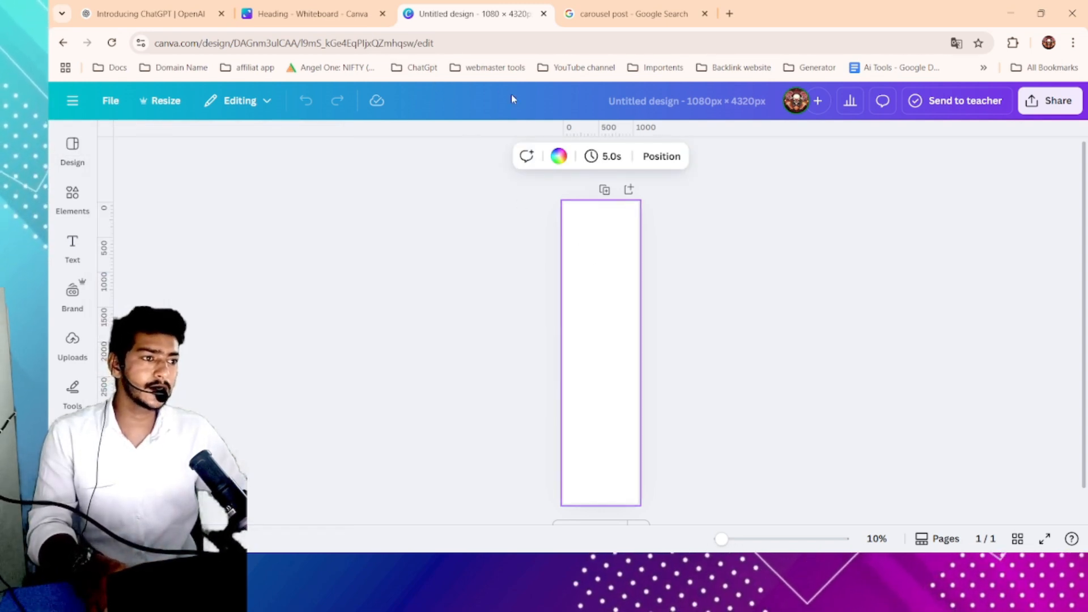
pyautogui.click(344, 6)
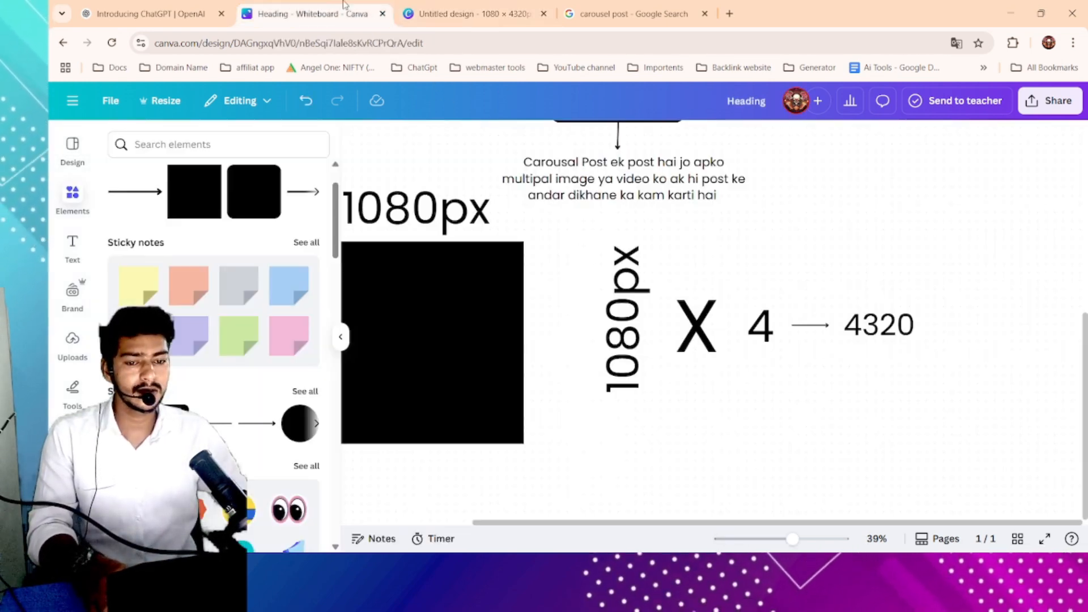
pyautogui.click(452, 8)
pyautogui.click(345, 12)
pyautogui.click(482, 12)
pyautogui.click(346, 12)
pyautogui.click(482, 13)
pyautogui.click(350, 10)
pyautogui.click(469, 9)
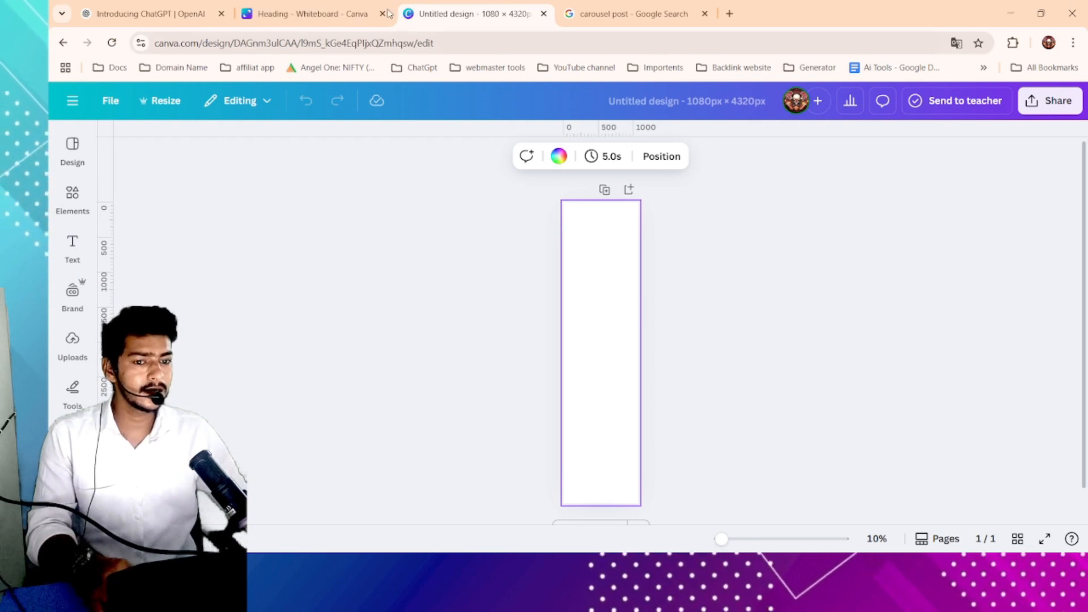
pyautogui.scroll(2, 565, 262)
pyautogui.scroll(-2, 565, 262)
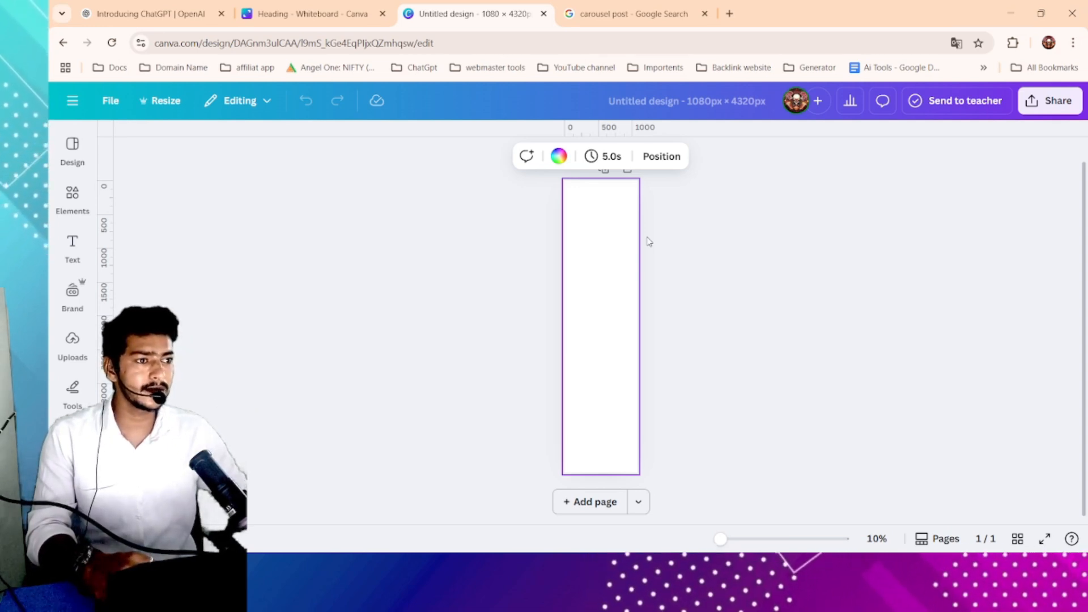
pyautogui.scroll(1, 589, 193)
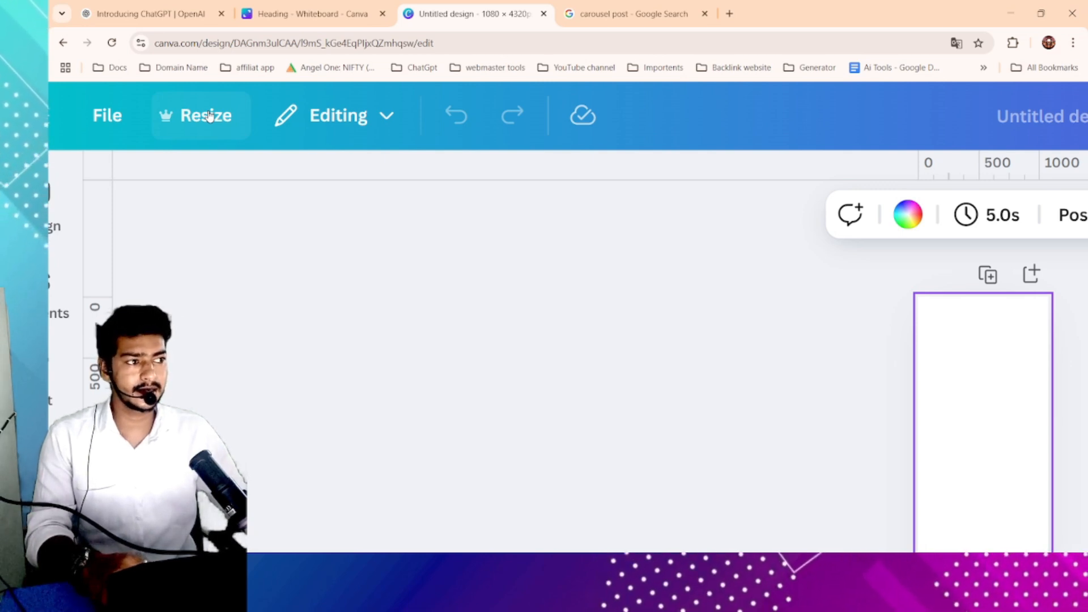
# - Resize the current design to a custom size of 4320 px wide by 1080 px high
pyautogui.click(209, 116)
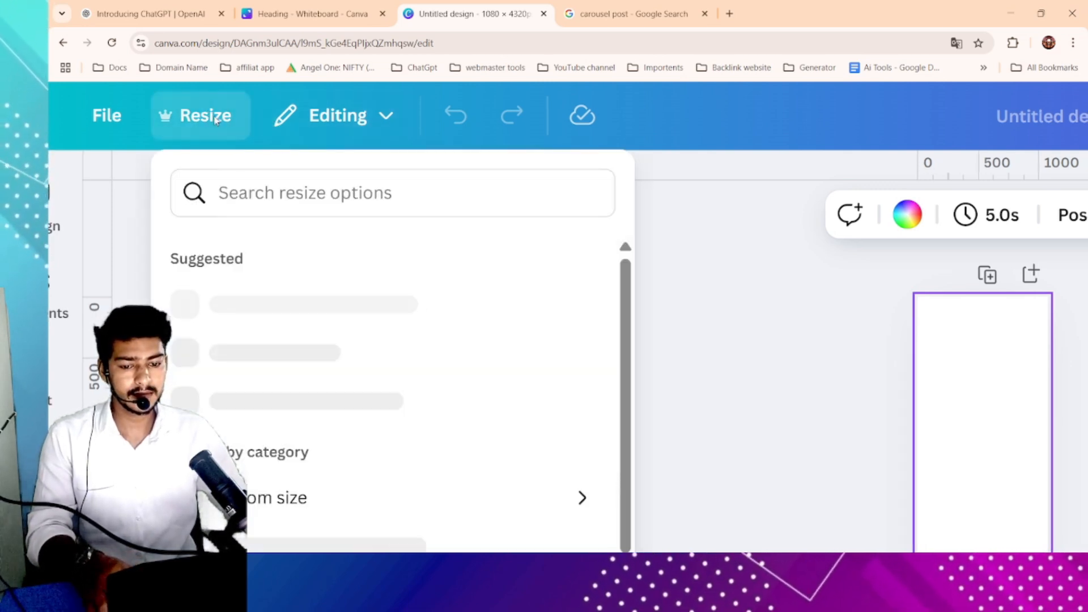
pyautogui.scroll(-3, 329, 343)
pyautogui.scroll(-2, 329, 343)
pyautogui.scroll(5, 348, 563)
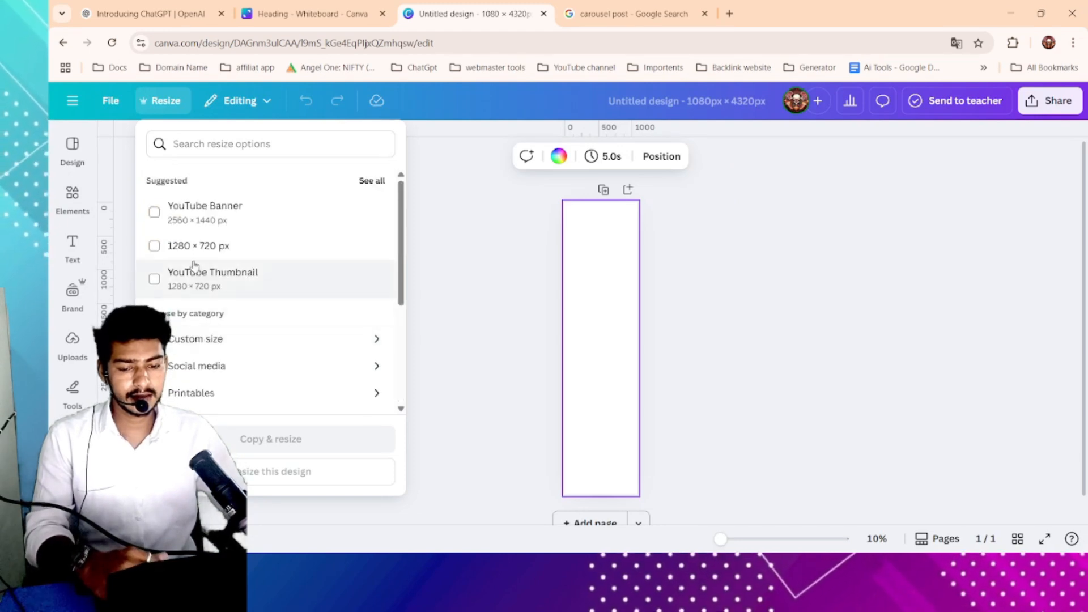
pyautogui.scroll(-5, 215, 380)
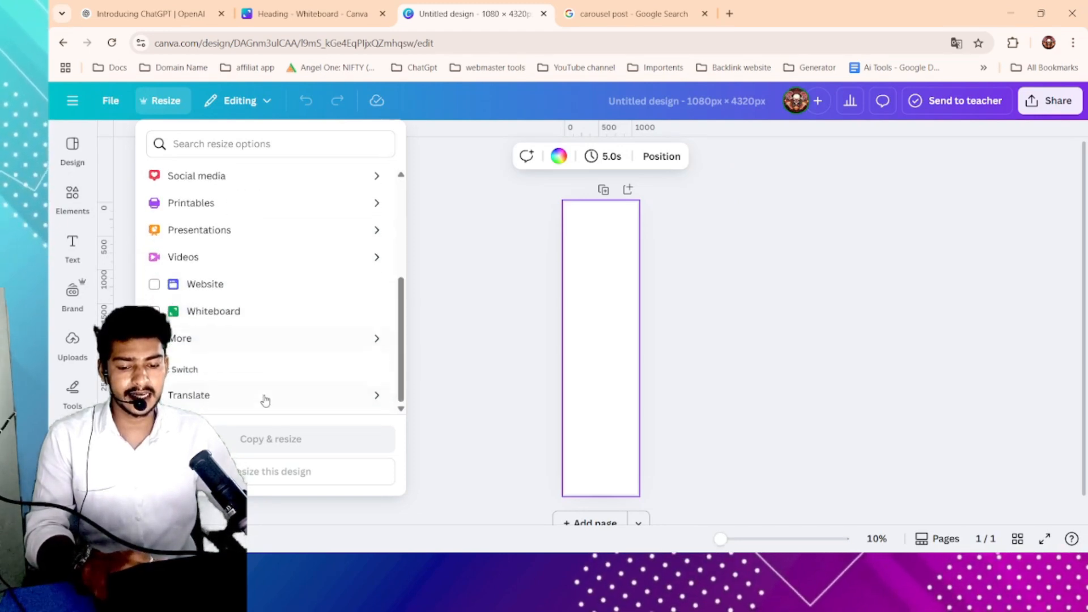
pyautogui.scroll(5, 210, 344)
pyautogui.scroll(-2, 210, 329)
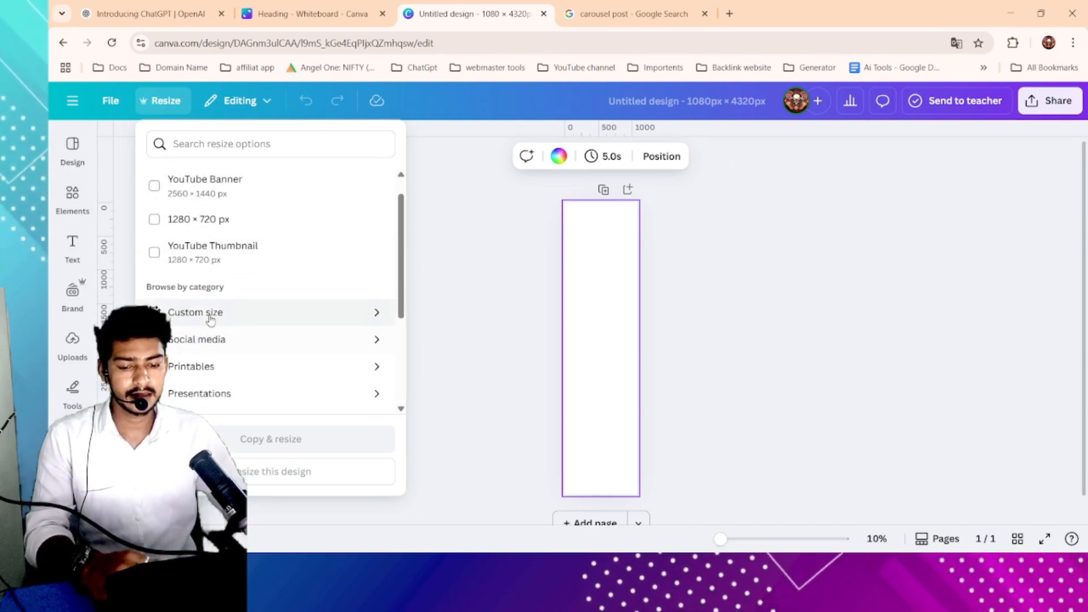
pyautogui.click(212, 316)
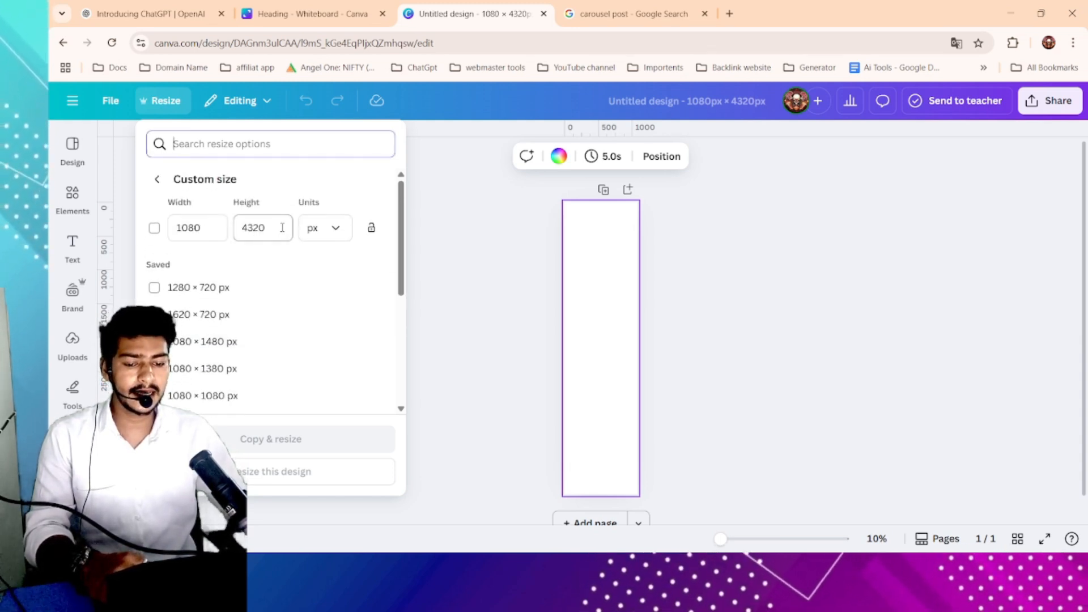
pyautogui.click(266, 227)
pyautogui.click(190, 227)
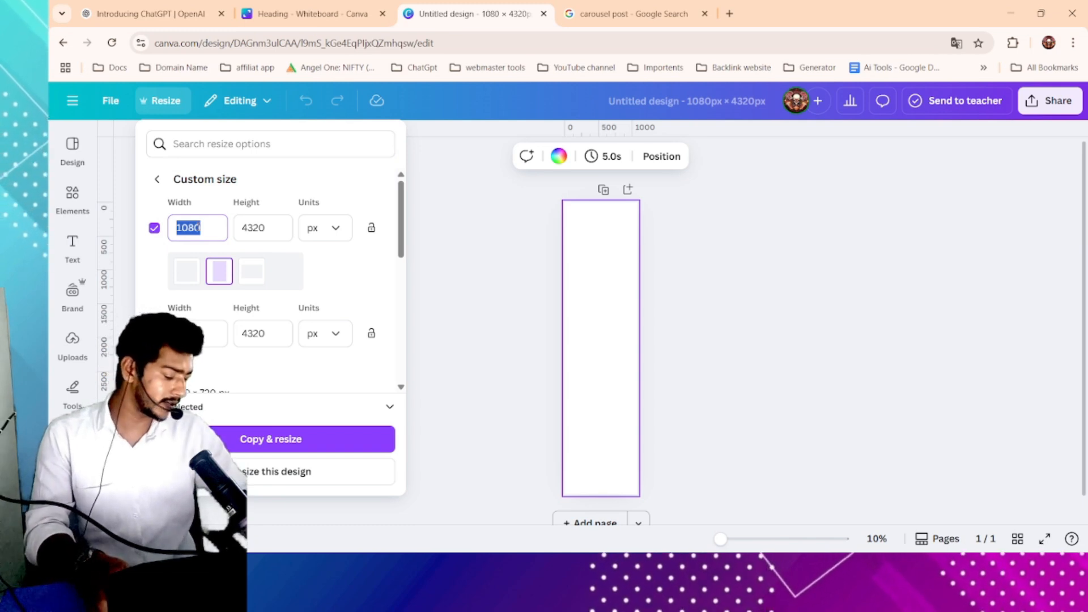
pyautogui.write('4320')
pyautogui.click(265, 225)
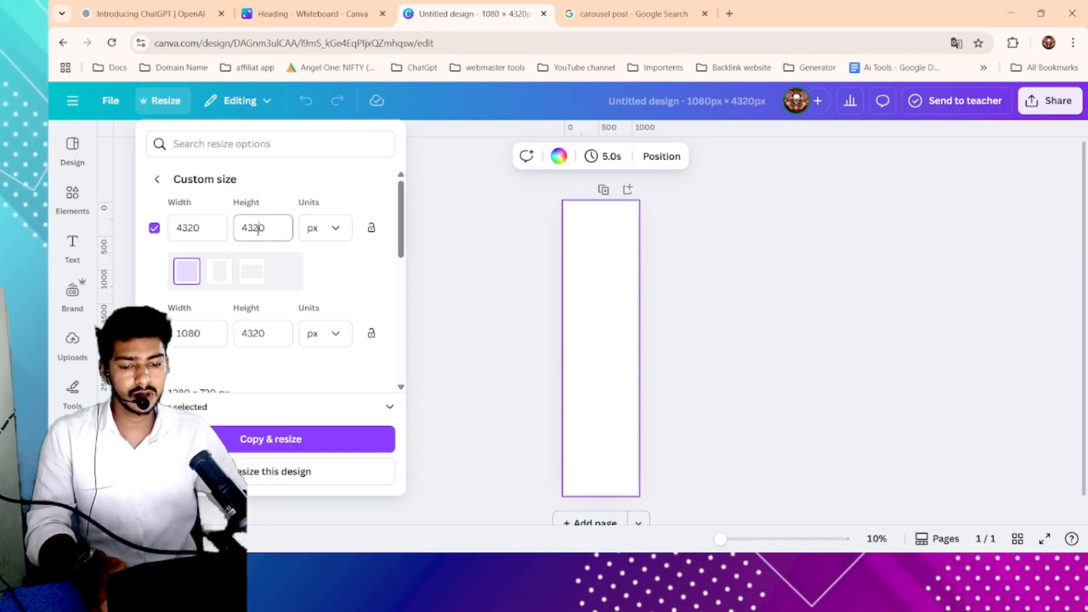
pyautogui.doubleClick(265, 225)
pyautogui.write('1080')
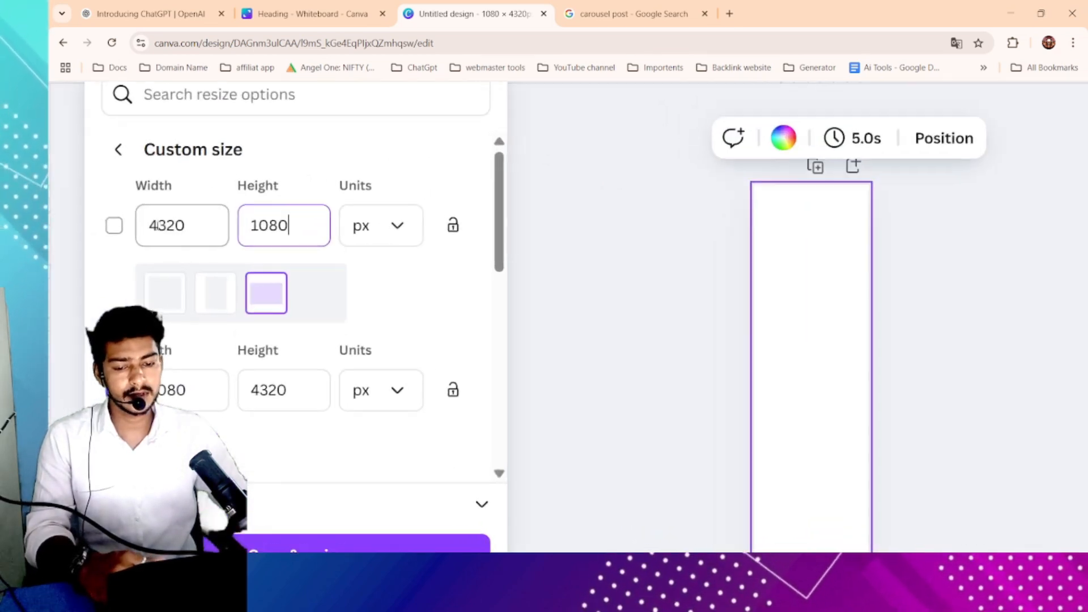
pyautogui.moveTo(152, 222); pyautogui.dragTo(189, 225)
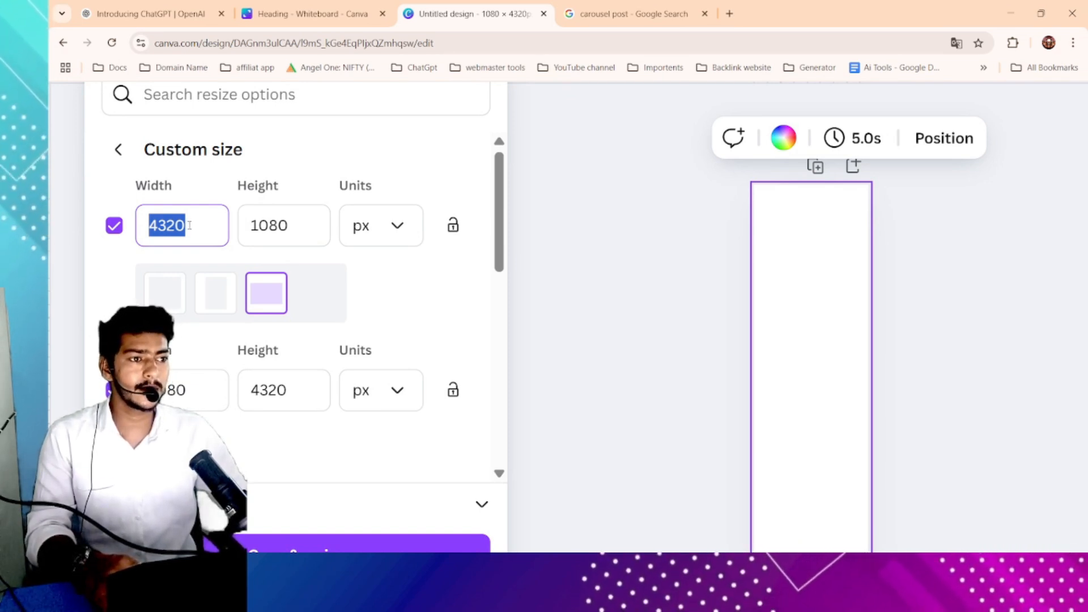
pyautogui.click(292, 226)
pyautogui.moveTo(292, 226); pyautogui.dragTo(249, 226)
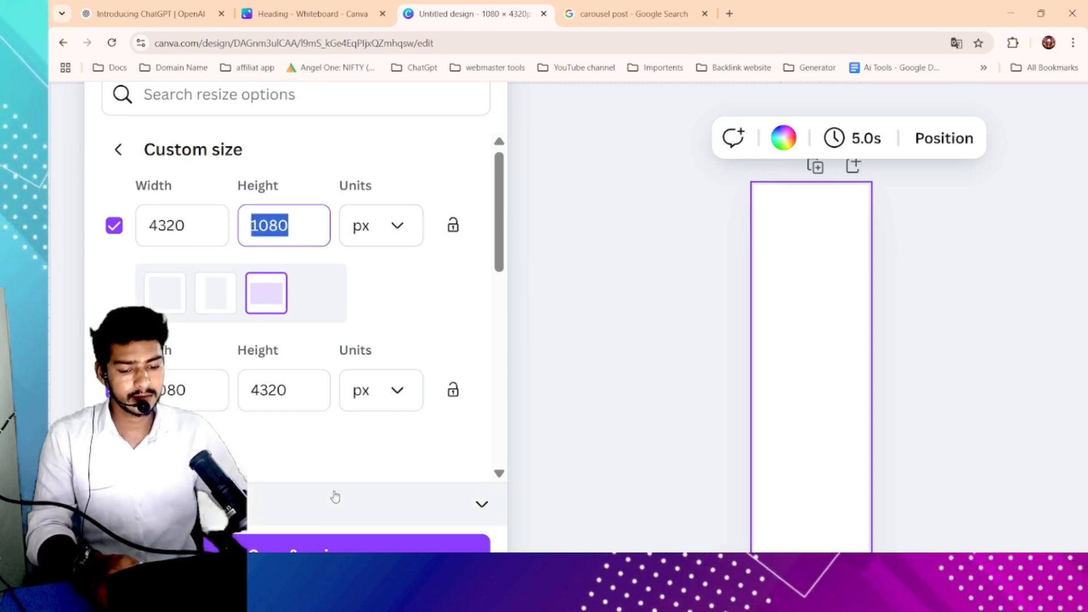
pyautogui.scroll(-4, 219, 376)
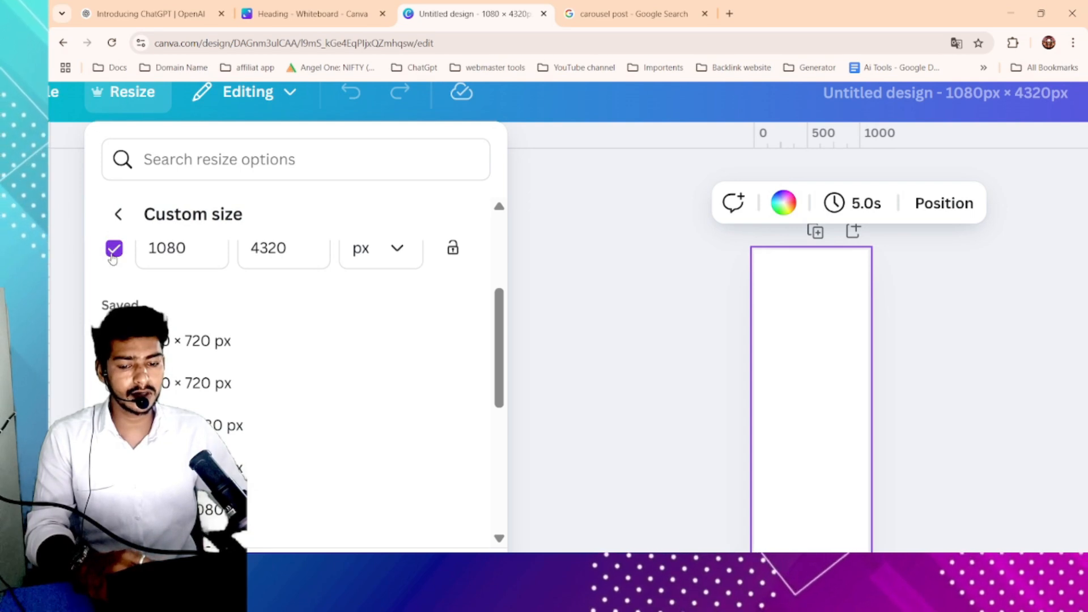
pyautogui.click(114, 247)
pyautogui.scroll(-8, 221, 326)
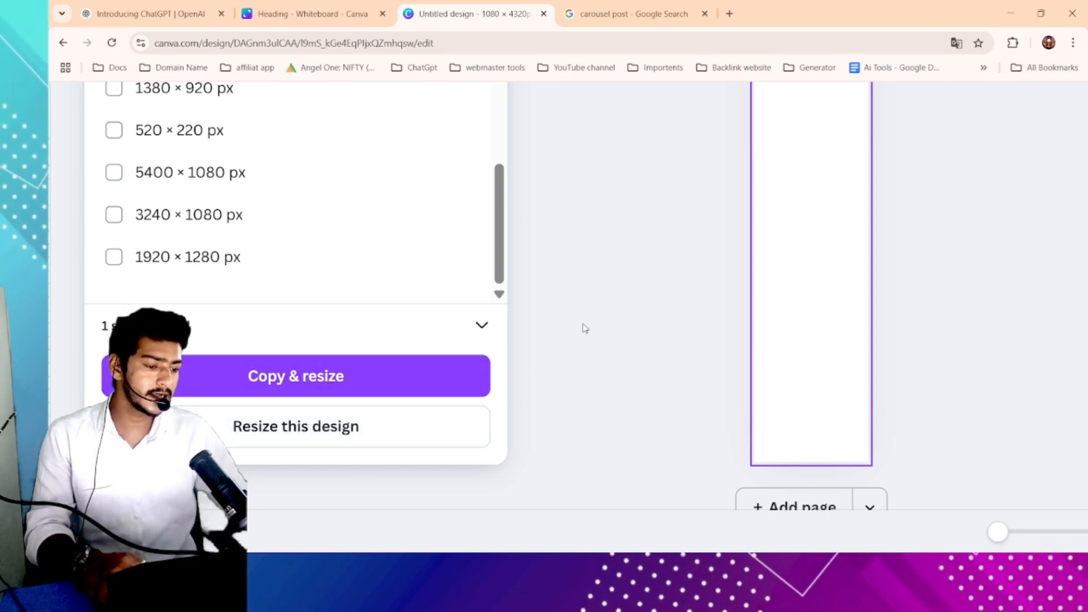
pyautogui.click(329, 429)
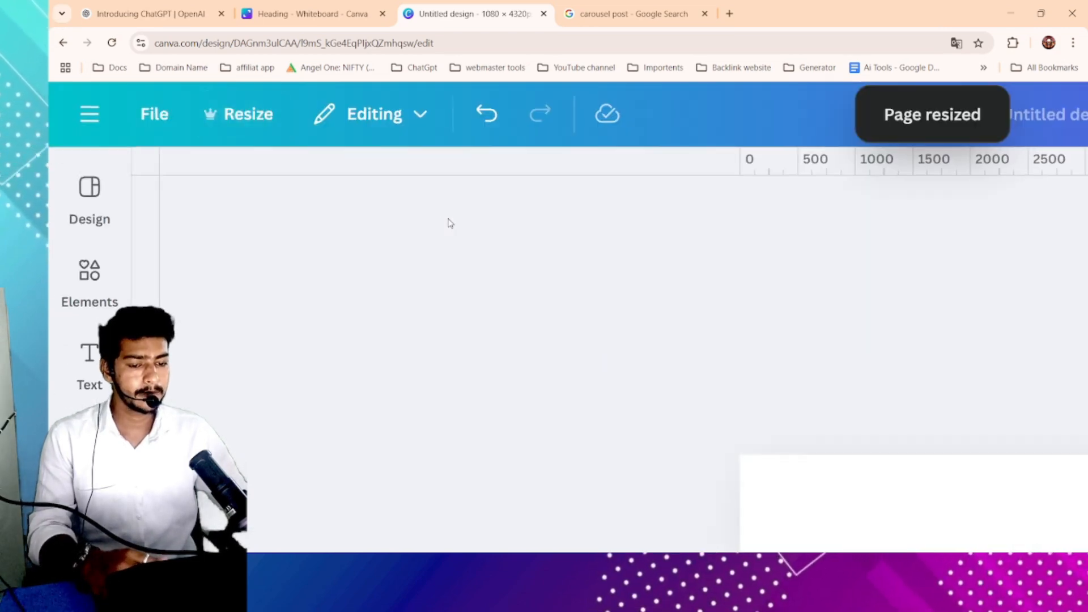
pyautogui.click(559, 309)
pyautogui.click(72, 193)
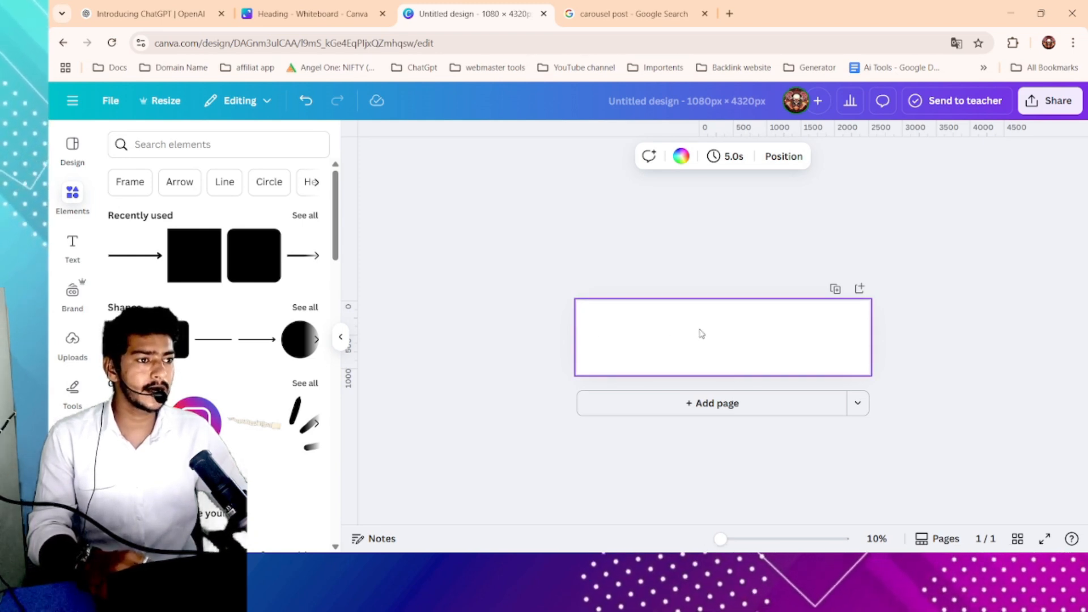
pyautogui.scroll(4, 702, 335)
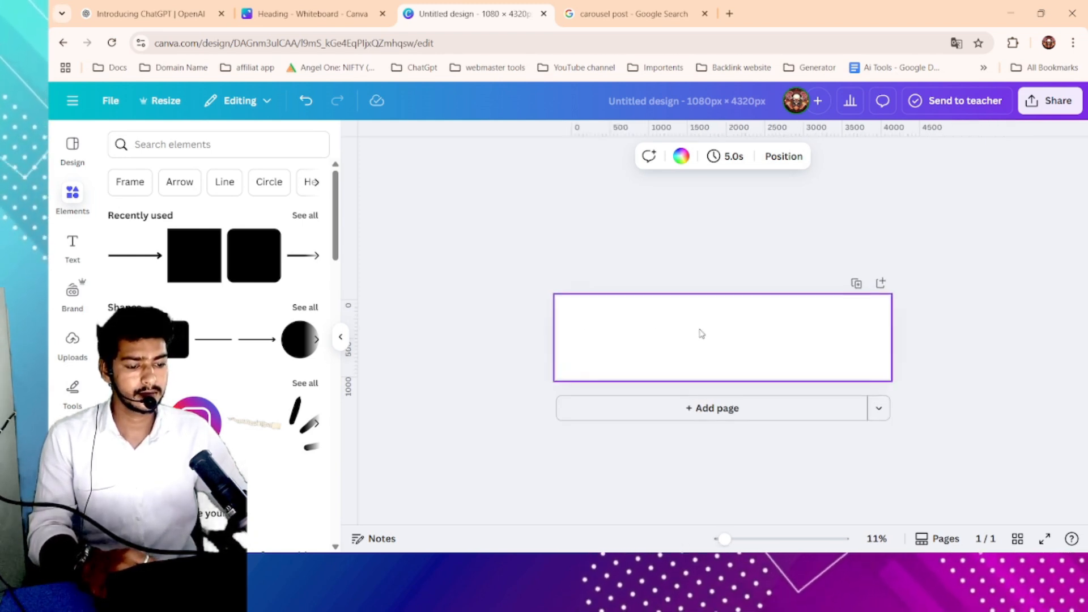
pyautogui.scroll(-4, 702, 333)
pyautogui.scroll(2, 689, 333)
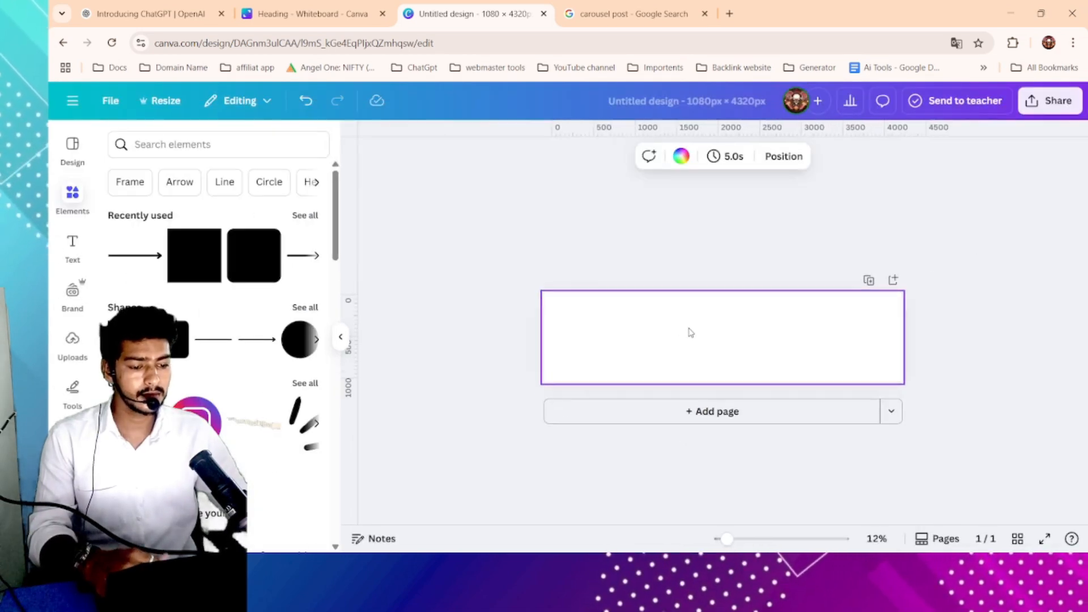
pyautogui.scroll(2, 654, 333)
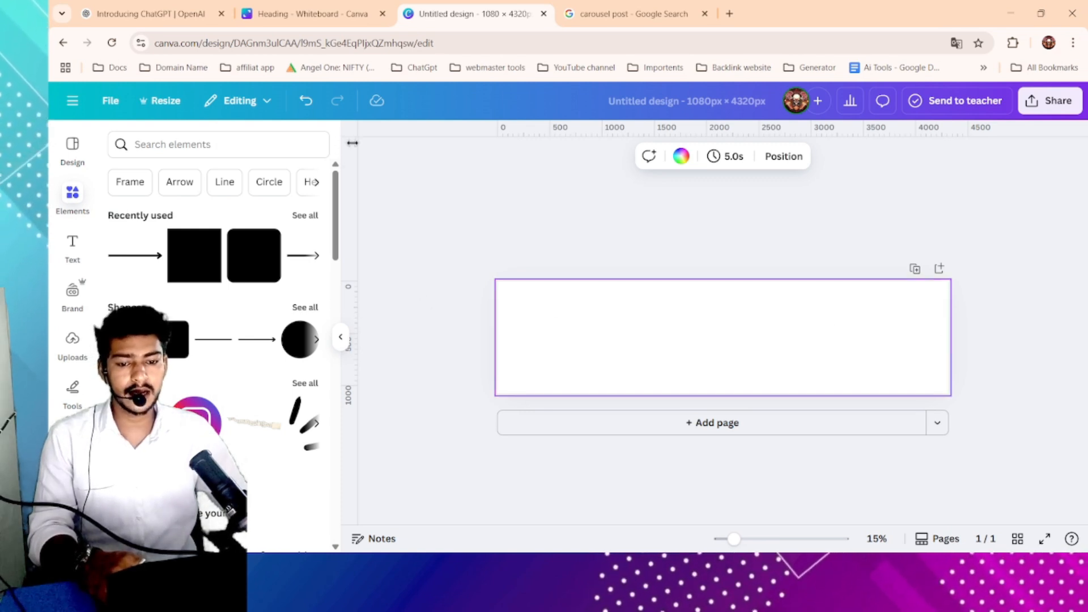
pyautogui.click(73, 101)
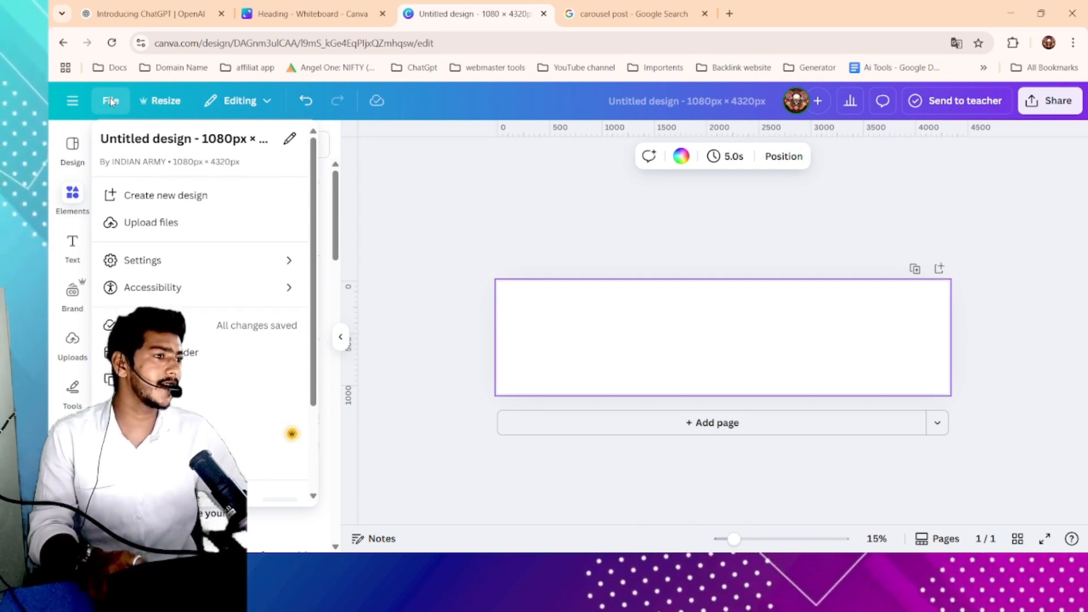
pyautogui.click(418, 171)
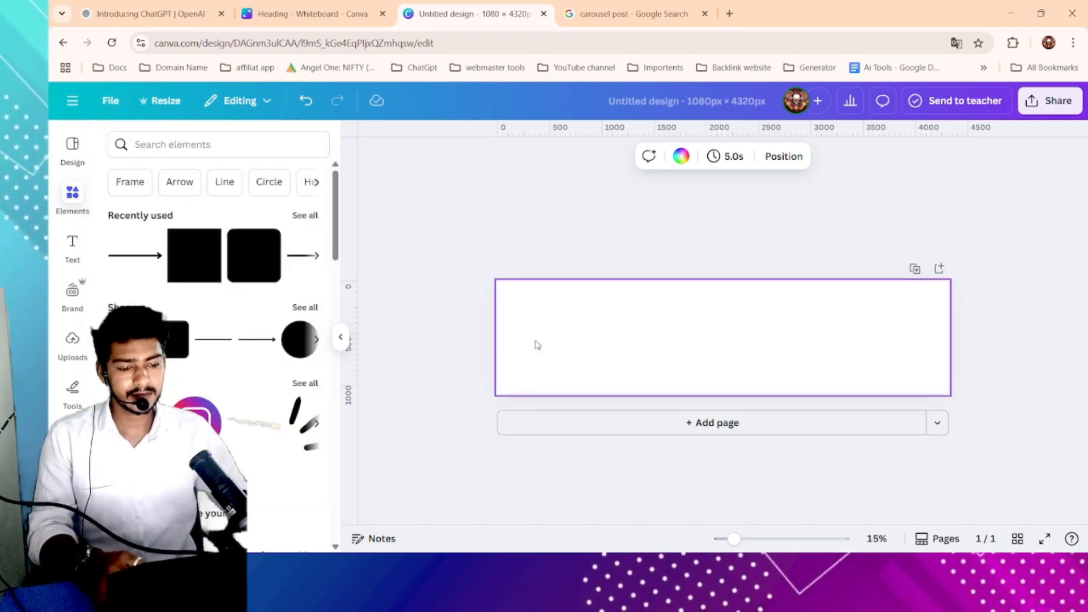
pyautogui.moveTo(443, 247); pyautogui.dragTo(974, 397)
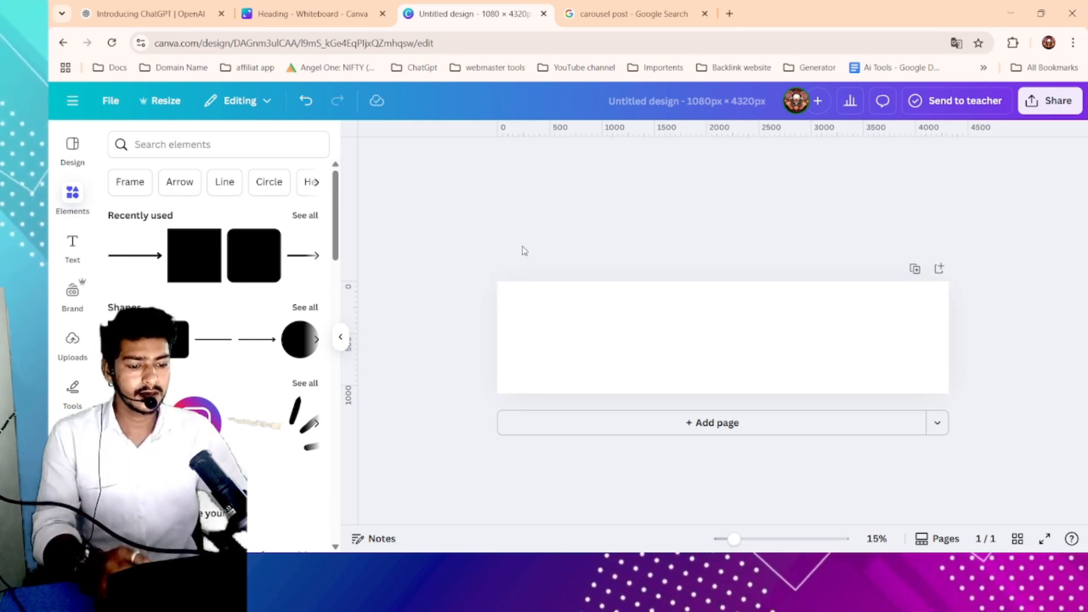
pyautogui.click(573, 327)
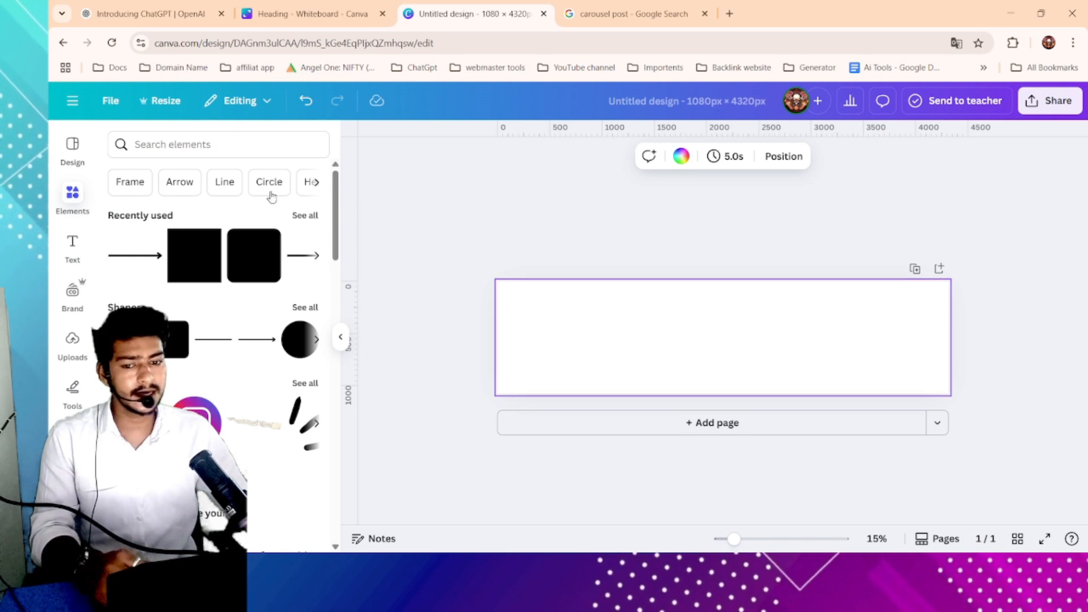
# - Add the 12-column guide preset to the page and unlock the guides
pyautogui.click(110, 101)
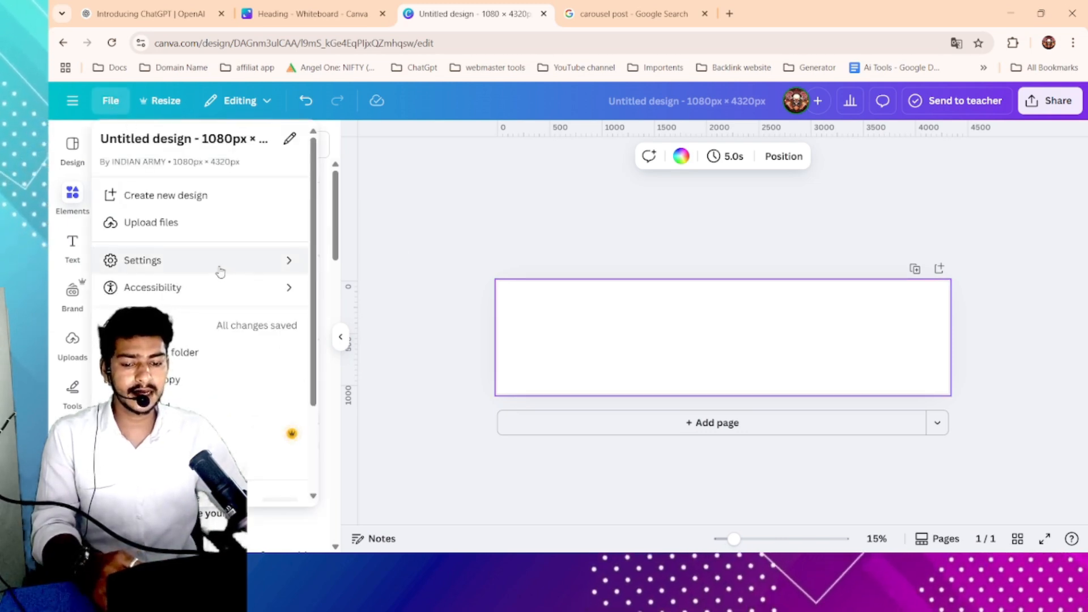
pyautogui.moveTo(210, 263)
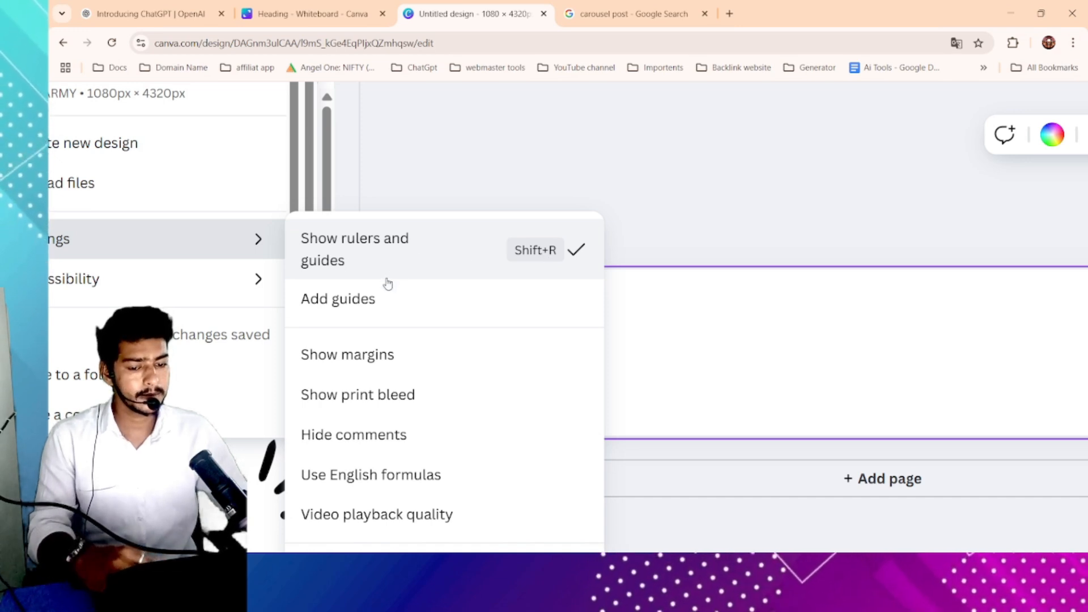
pyautogui.click(368, 299)
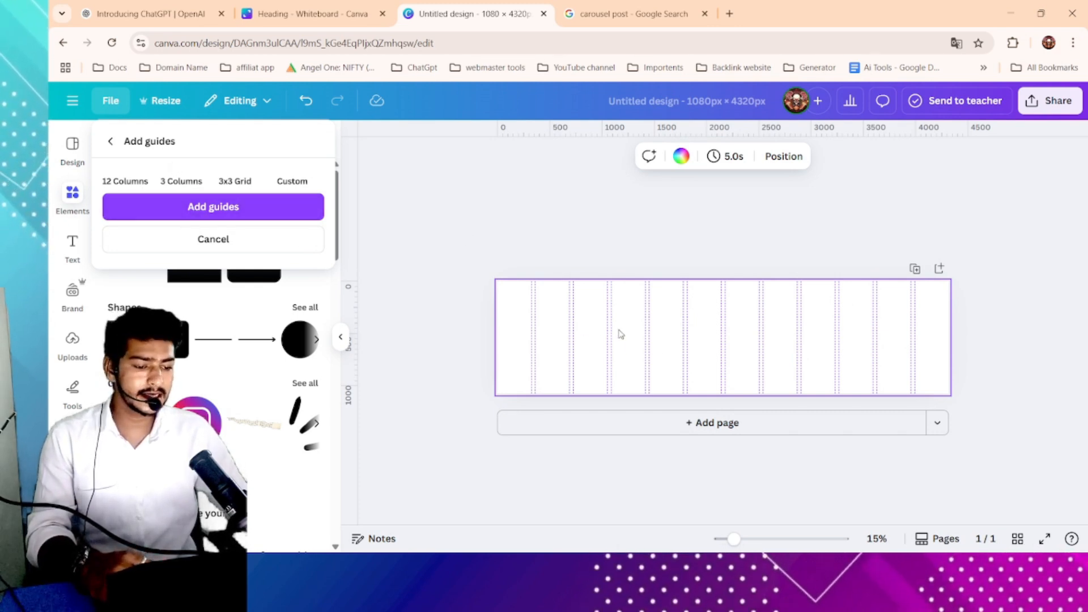
pyautogui.click(166, 205)
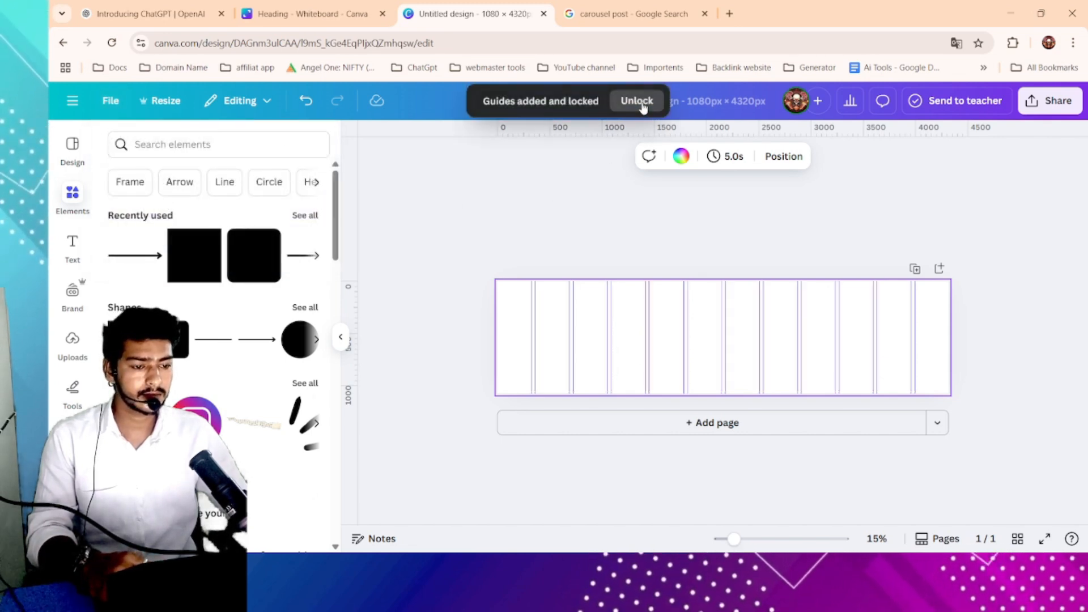
pyautogui.click(641, 102)
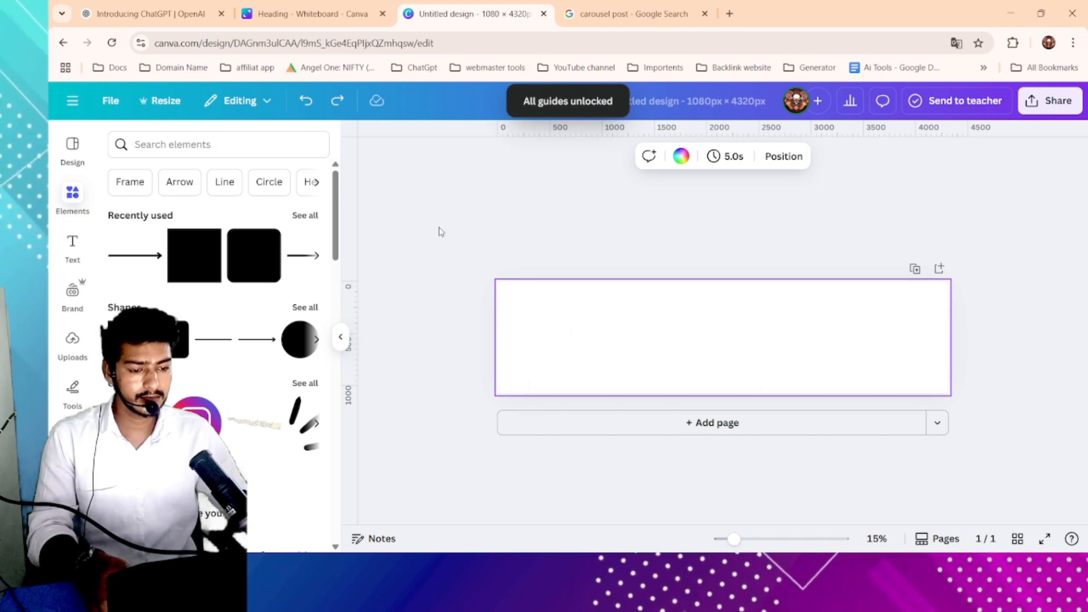
# - Turn off the display of rulers and guides
pyautogui.click(111, 101)
pyautogui.moveTo(186, 266)
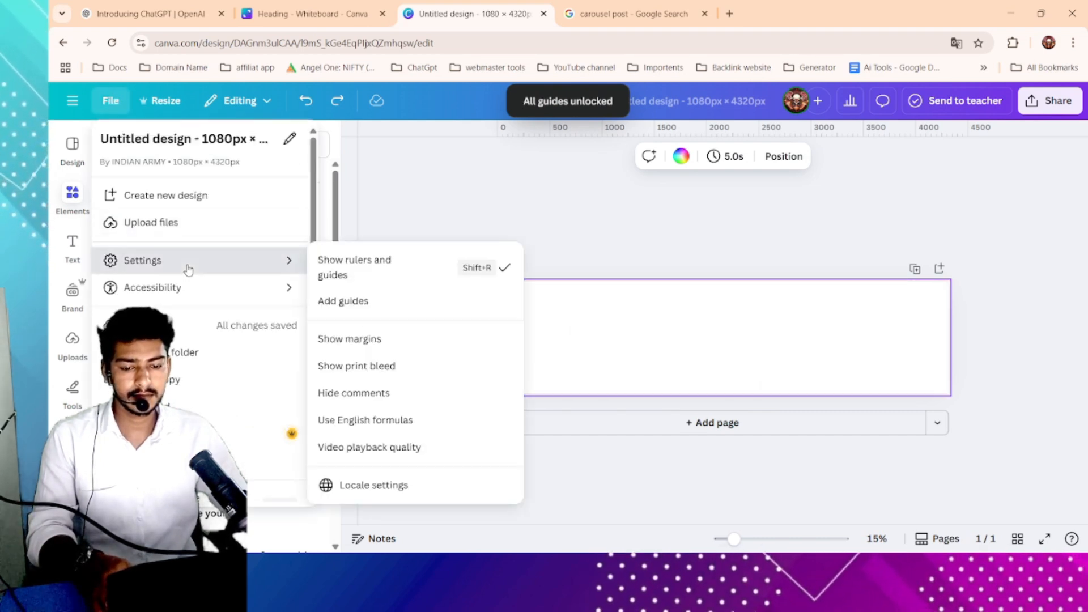
pyautogui.click(413, 282)
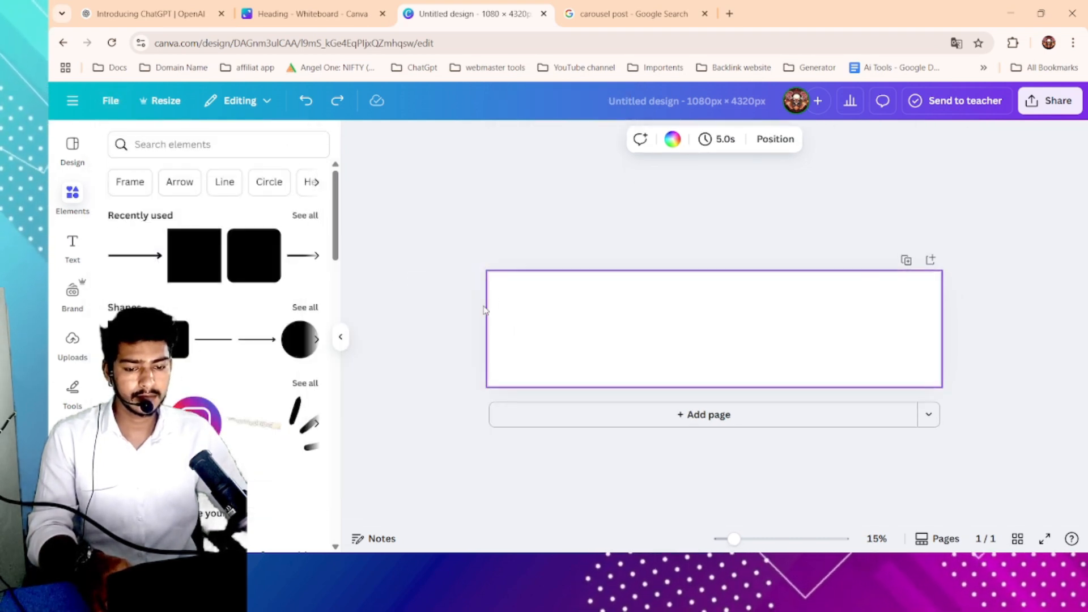
pyautogui.click(449, 287)
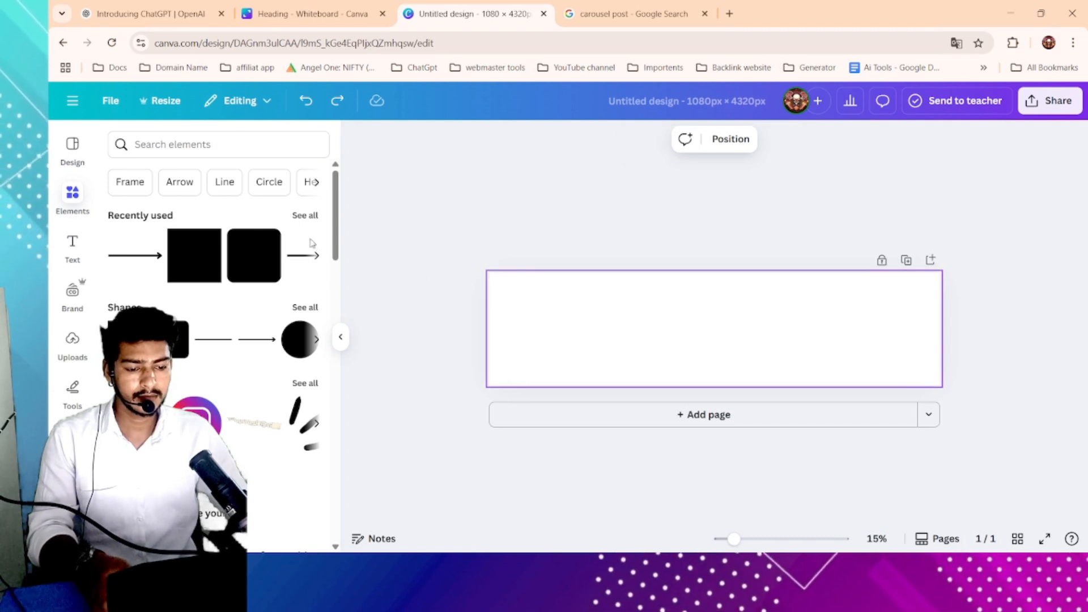
# - Add custom guides to the page with 4 columns, 0 px gap and 0 px margin
pyautogui.click(111, 101)
pyautogui.moveTo(219, 263)
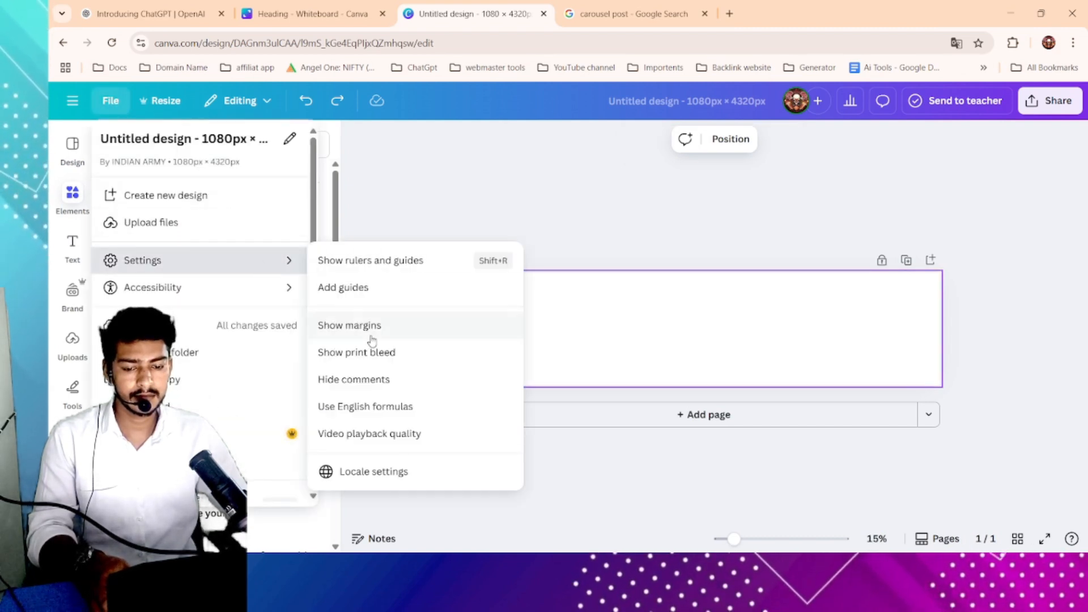
pyautogui.click(382, 289)
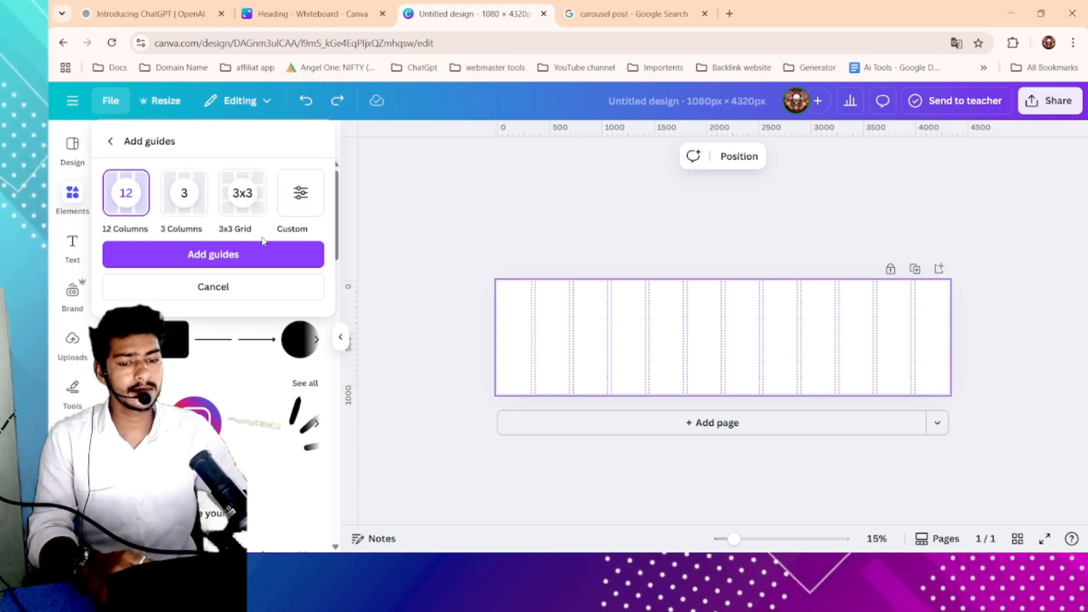
pyautogui.click(301, 193)
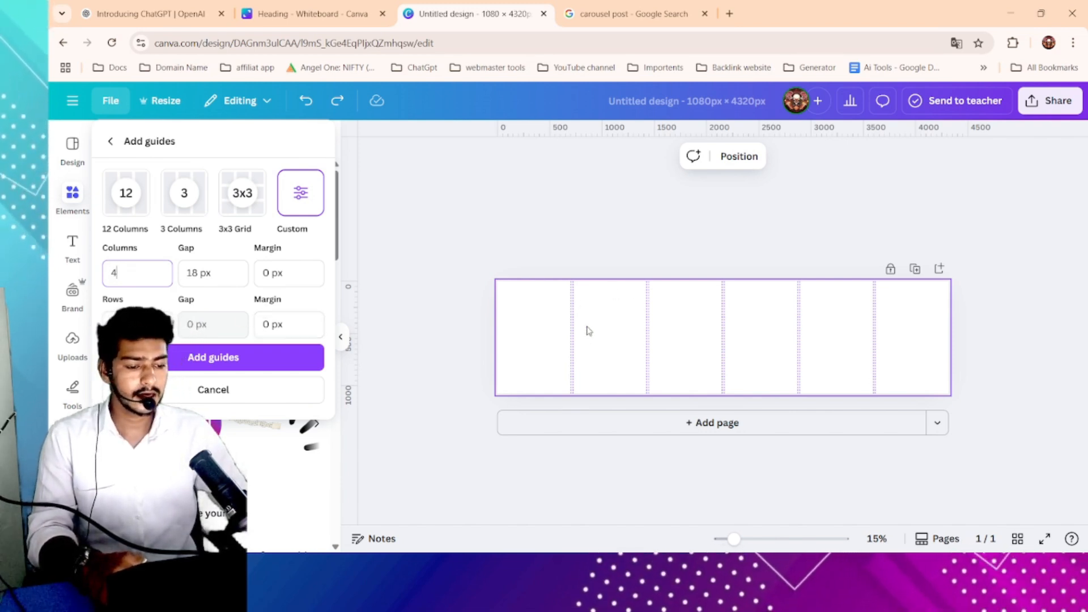
pyautogui.click(213, 274)
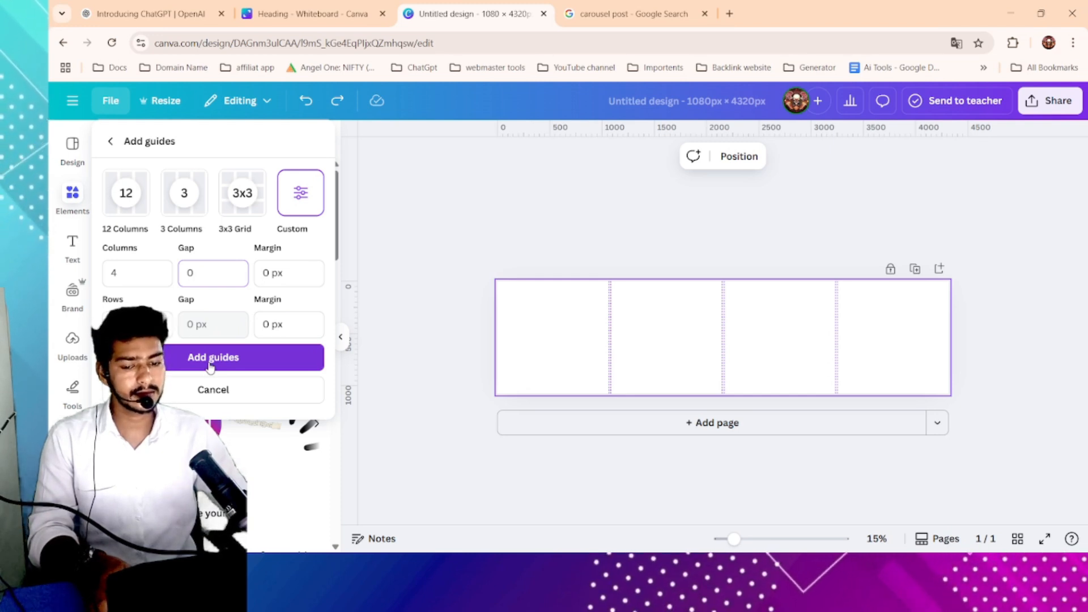
pyautogui.click(132, 249)
pyautogui.click(132, 249)
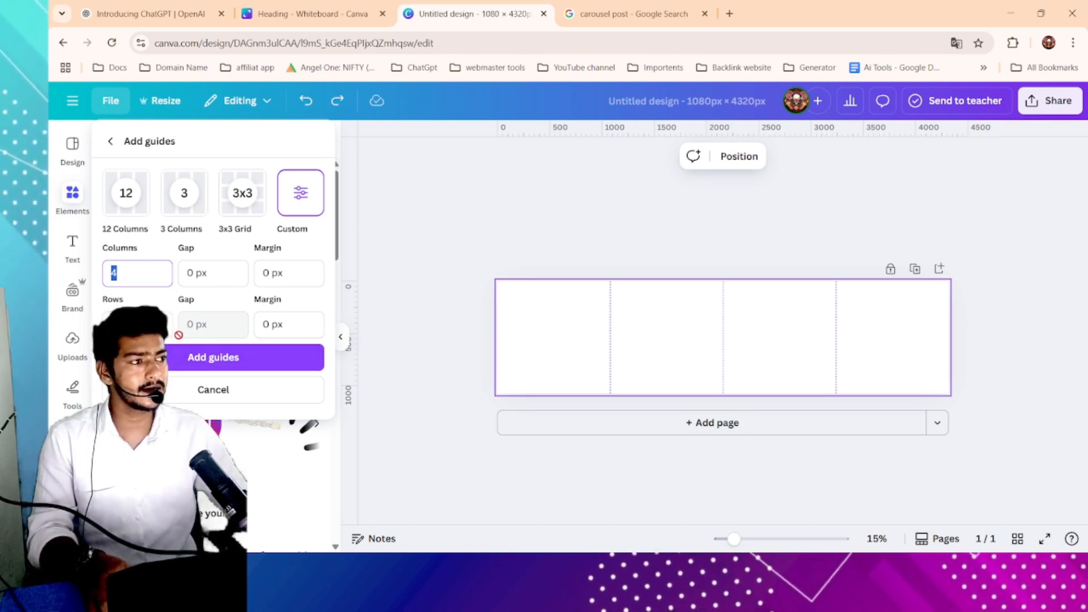
pyautogui.press('Tab')
pyautogui.press('Tab')
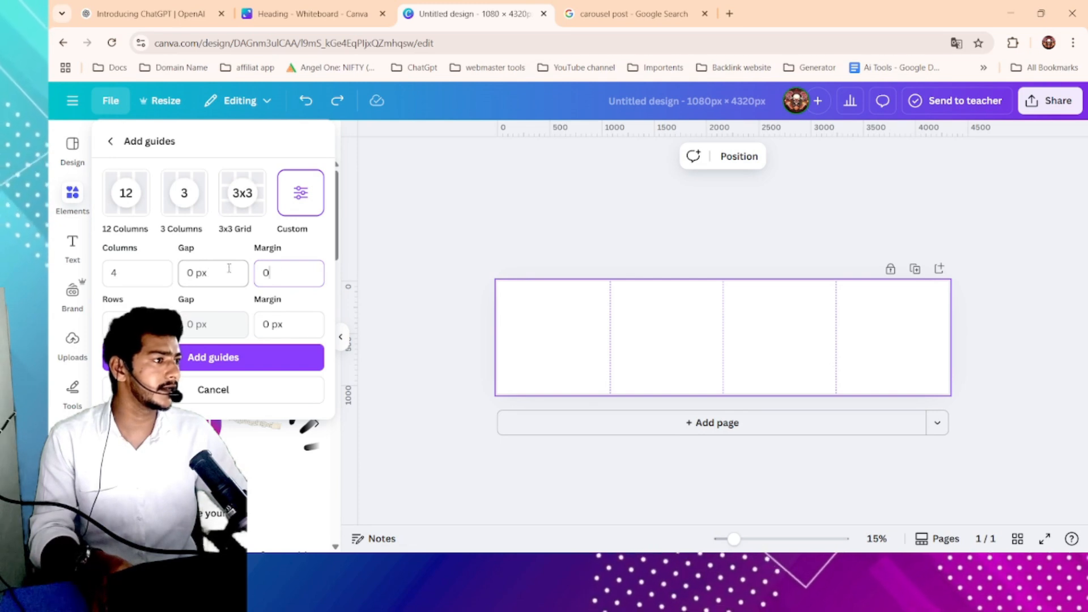
pyautogui.click(216, 363)
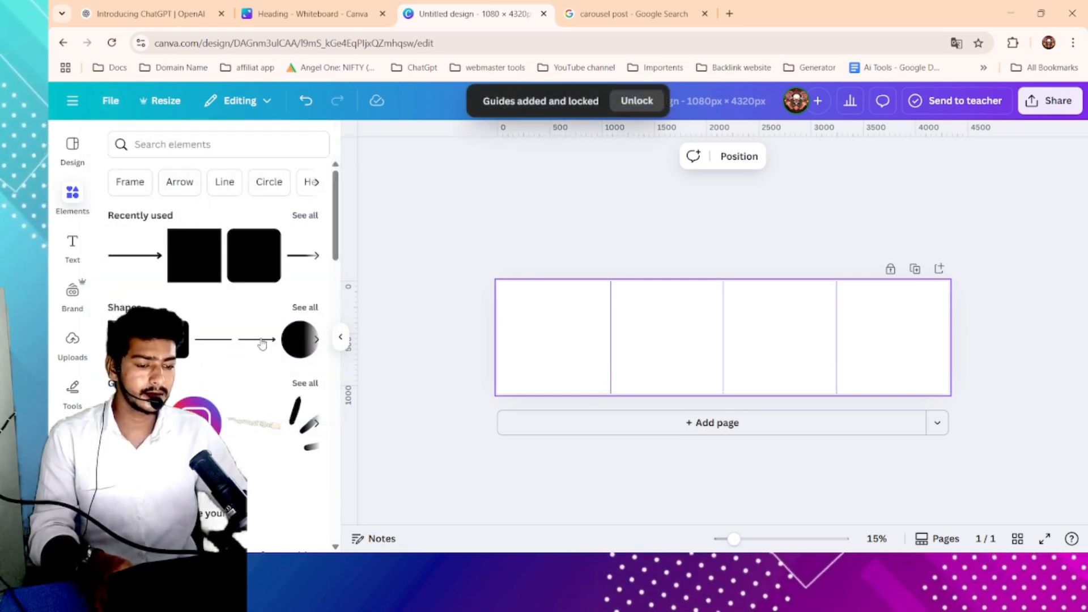
pyautogui.click(998, 287)
pyautogui.moveTo(406, 251); pyautogui.dragTo(1012, 405)
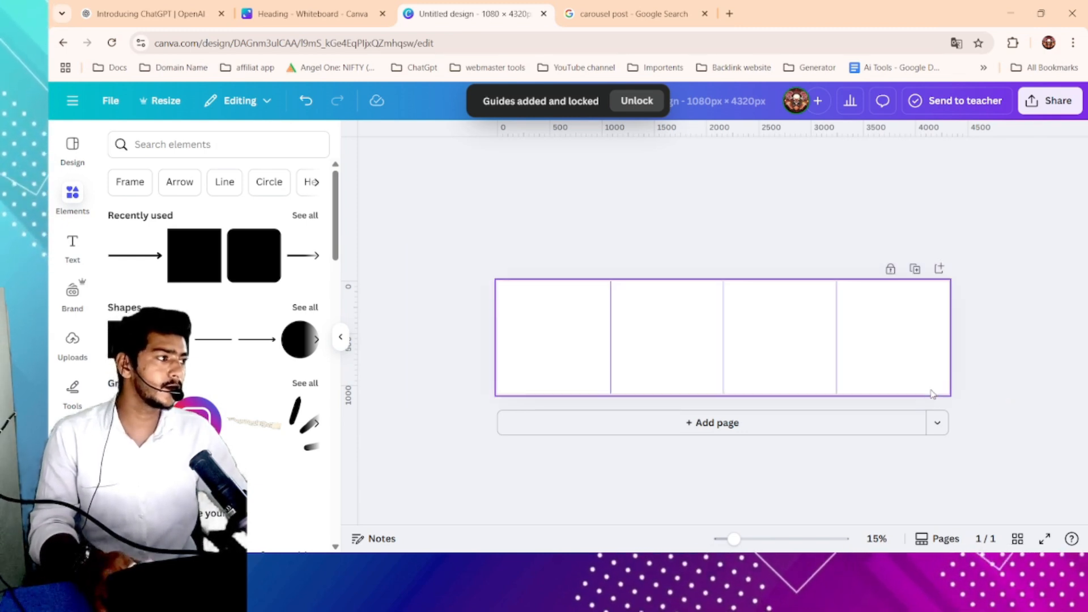
pyautogui.moveTo(432, 270); pyautogui.dragTo(1001, 392)
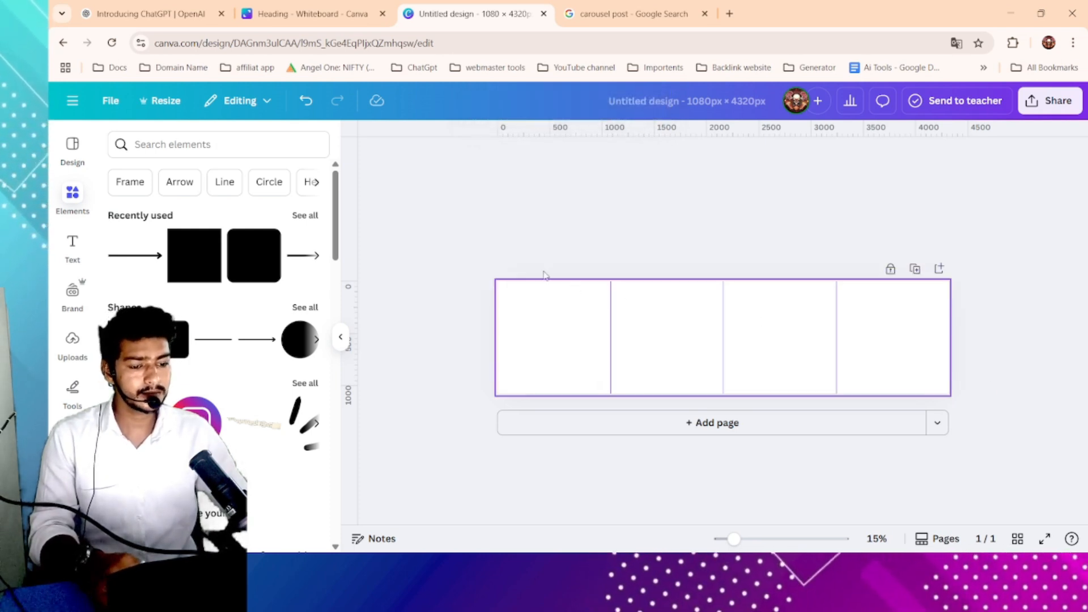
# - Browse the design templates available for this page size
pyautogui.click(63, 140)
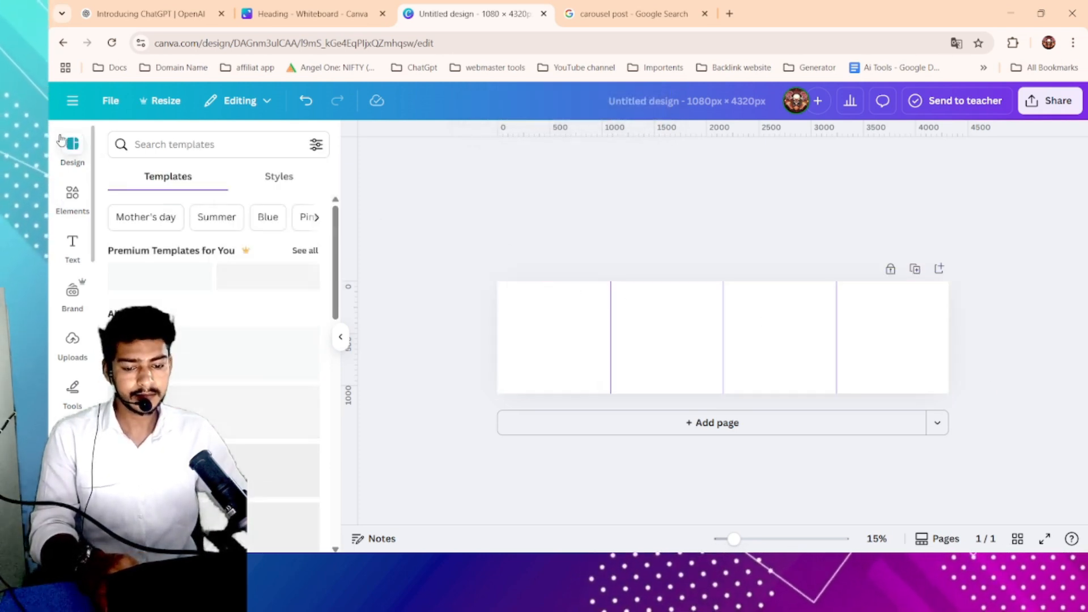
pyautogui.scroll(-3, 189, 313)
pyautogui.scroll(-5, 188, 313)
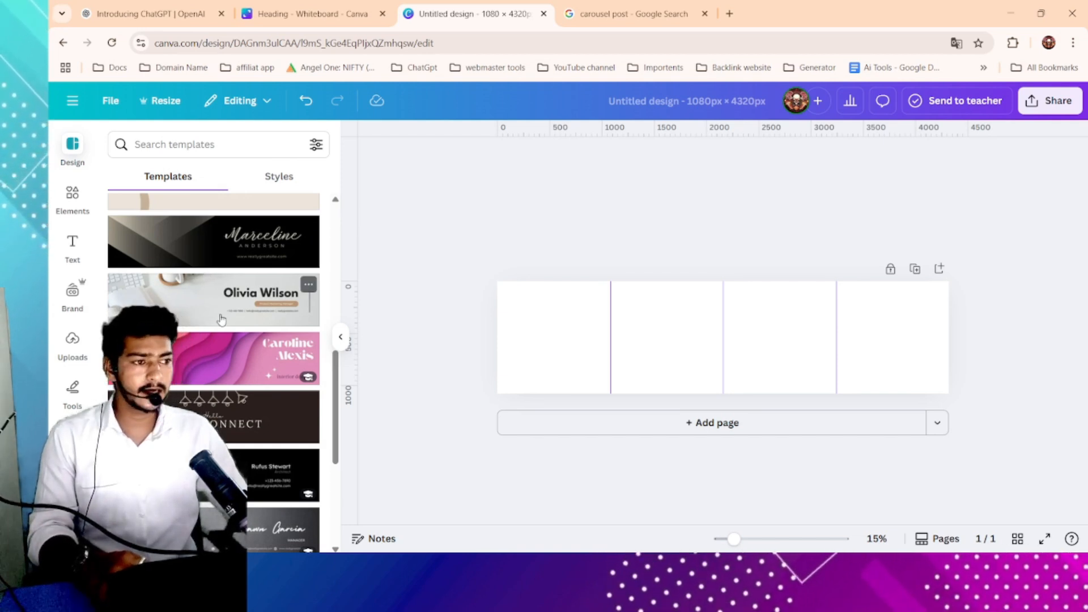
pyautogui.scroll(8, 222, 319)
pyautogui.scroll(-10, 222, 319)
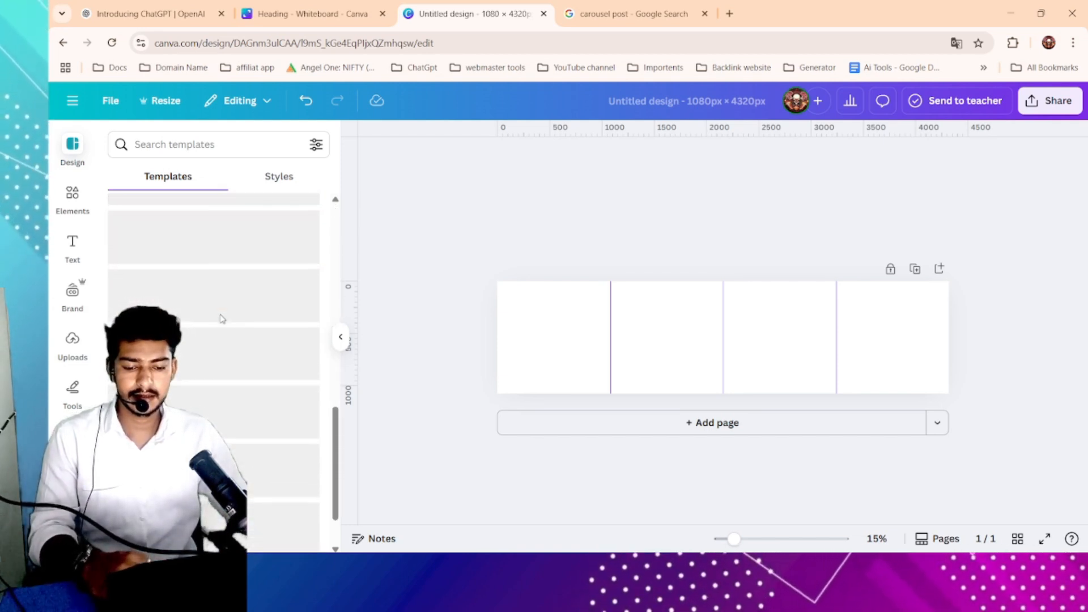
pyautogui.scroll(-4, 221, 318)
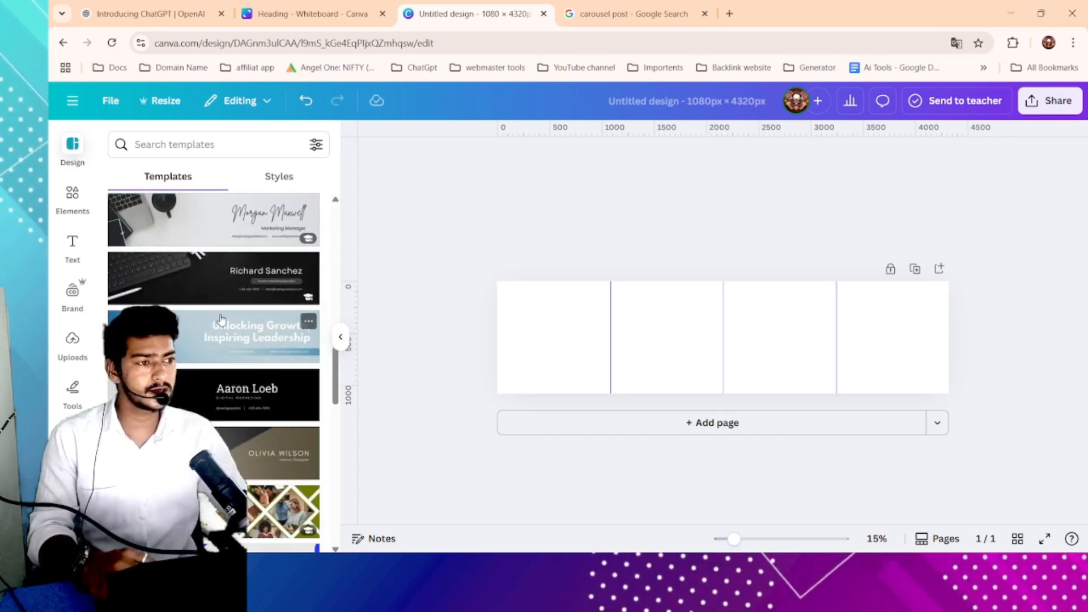
pyautogui.scroll(-5, 221, 318)
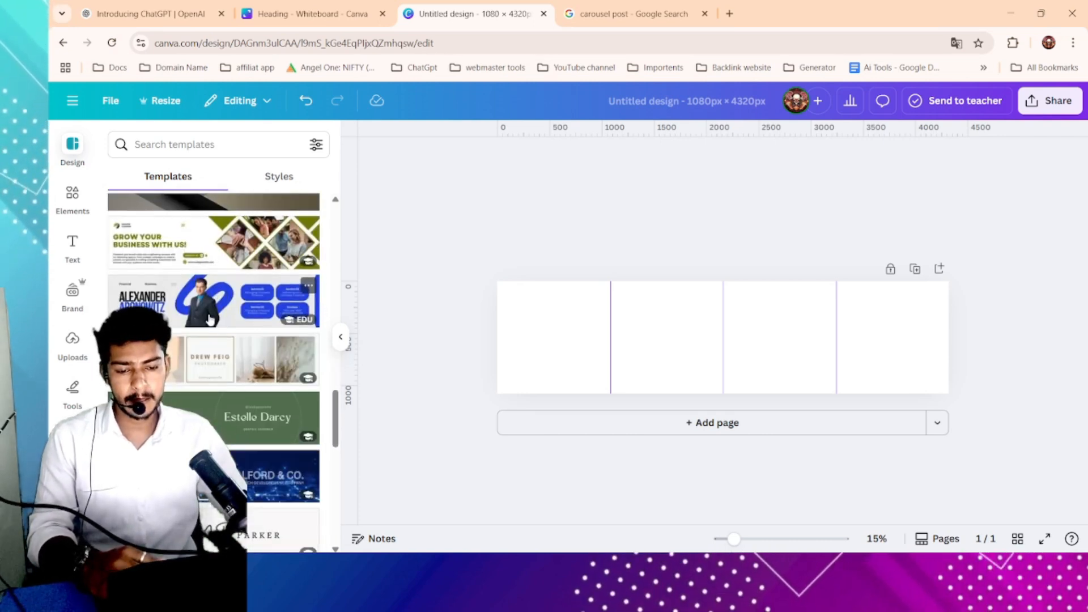
pyautogui.scroll(-3, 241, 285)
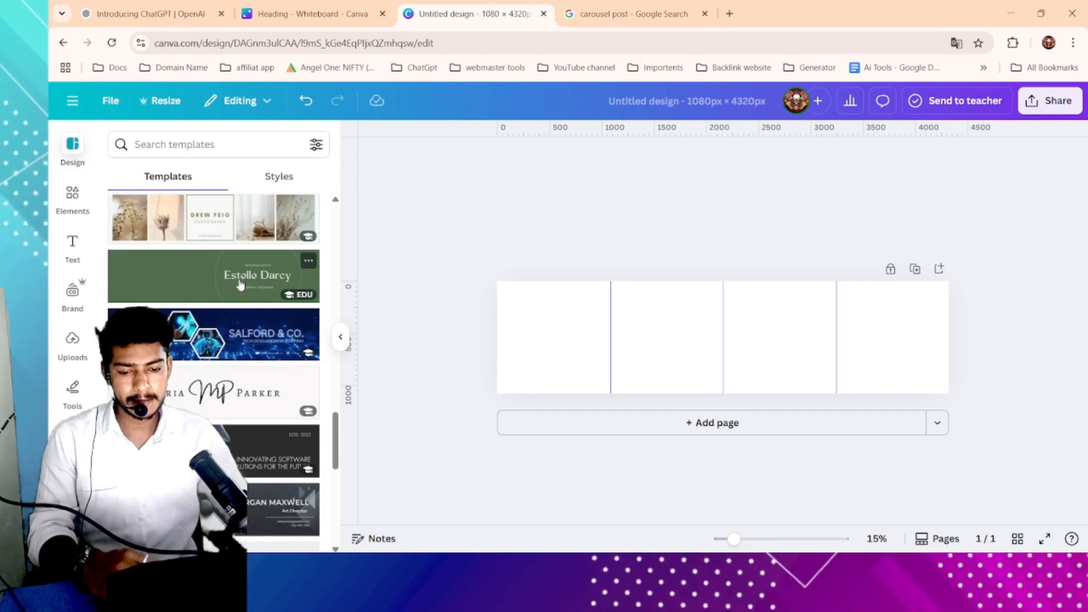
pyautogui.scroll(-8, 241, 285)
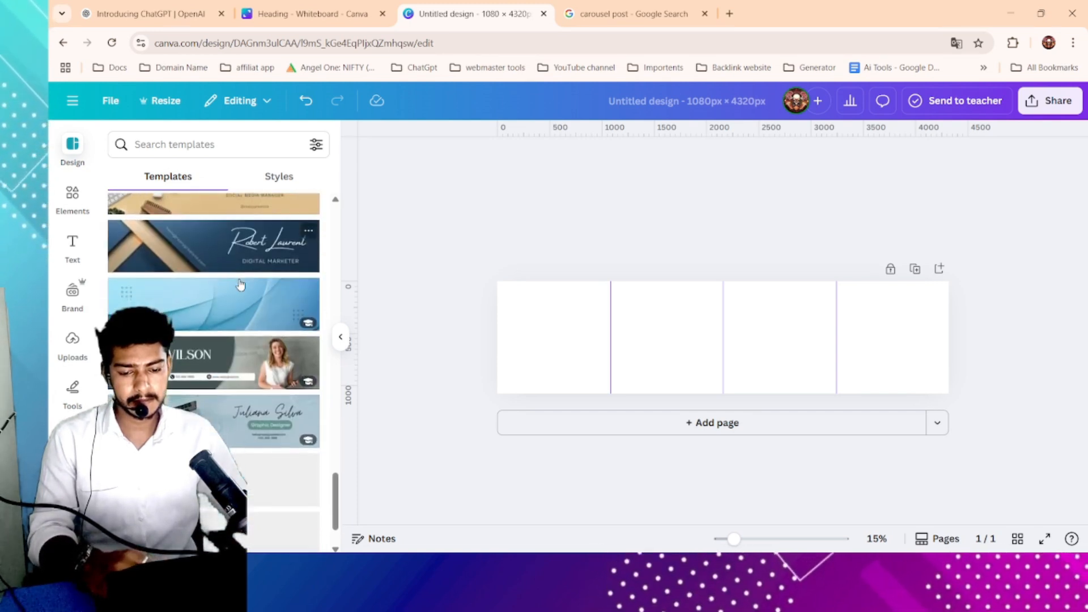
pyautogui.scroll(-5, 240, 286)
# - Search the templates for digital marketing and scroll through the results
pyautogui.click(221, 148)
pyautogui.write('d')
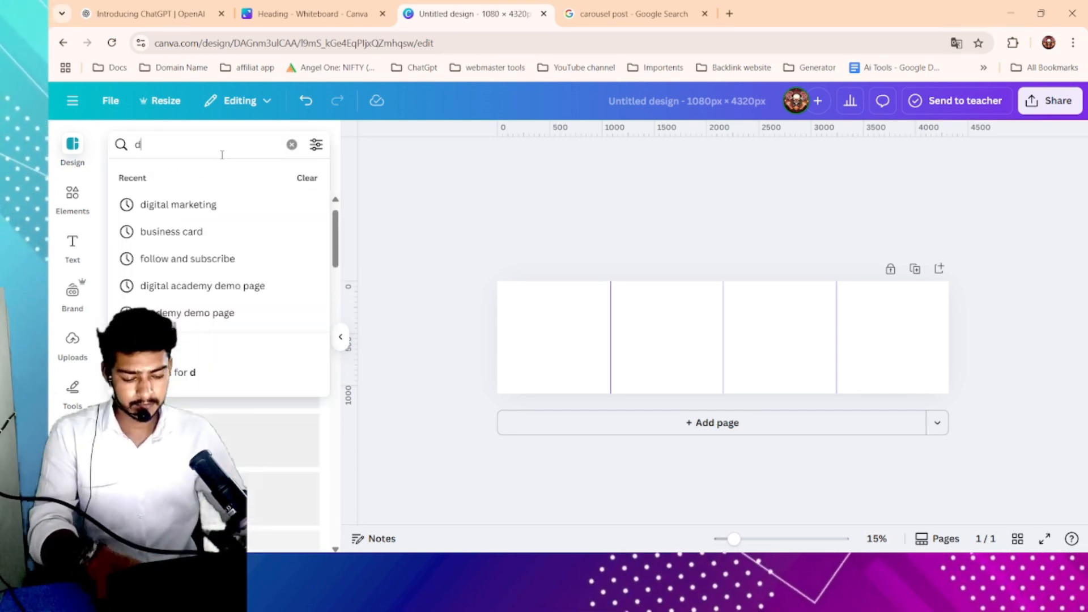
pyautogui.write('igital')
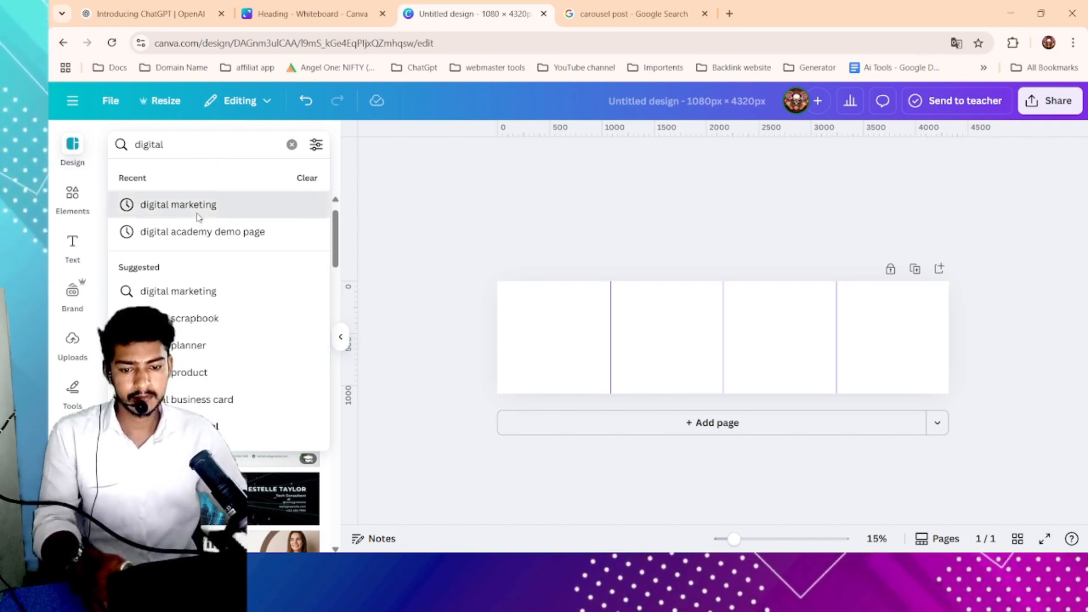
pyautogui.click(198, 218)
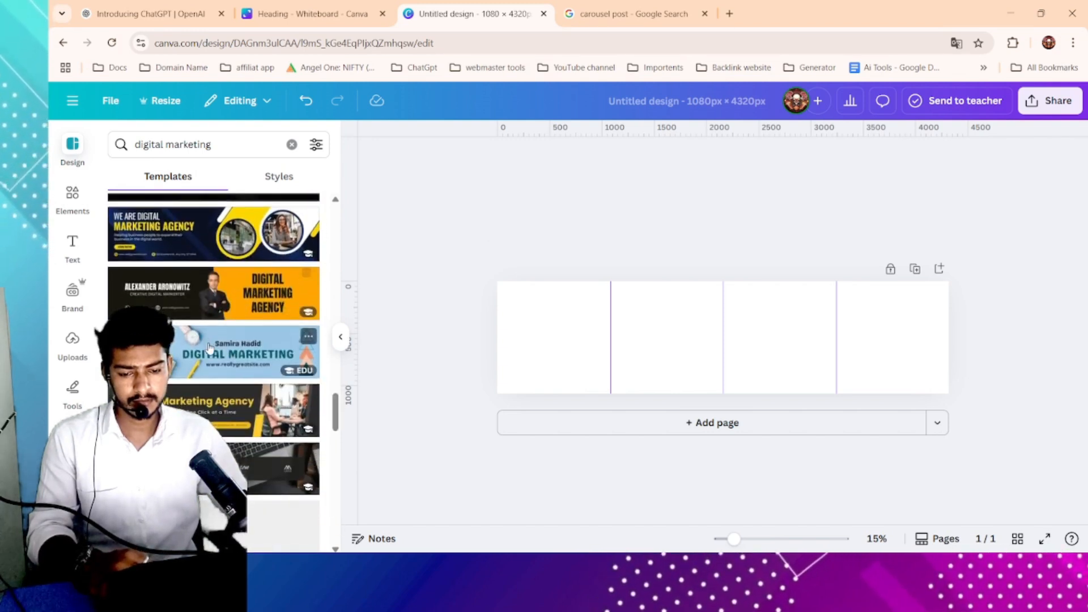
pyautogui.scroll(-3, 210, 347)
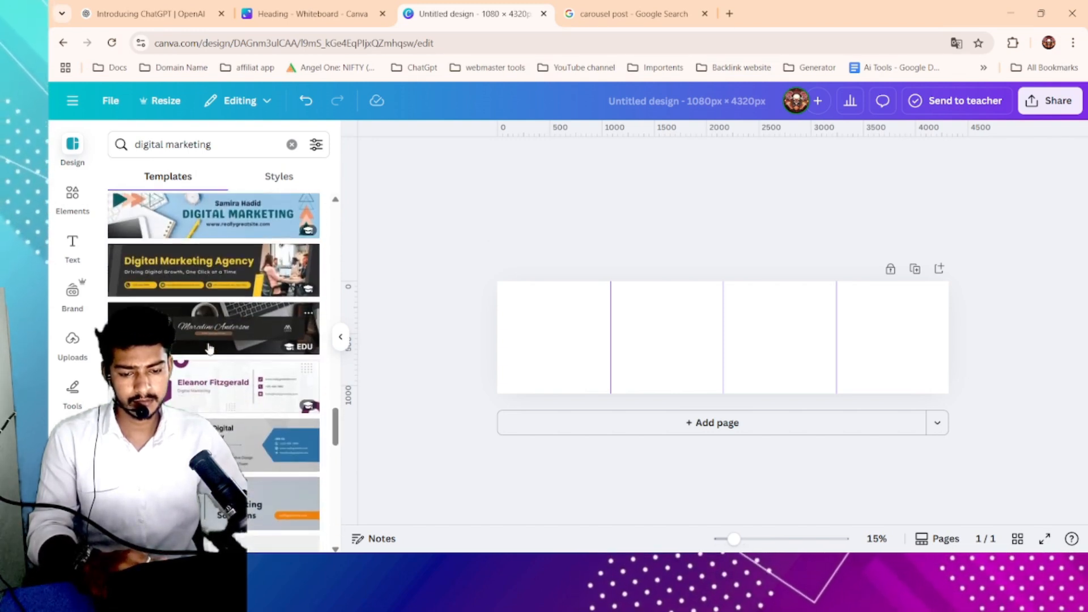
pyautogui.scroll(5, 210, 347)
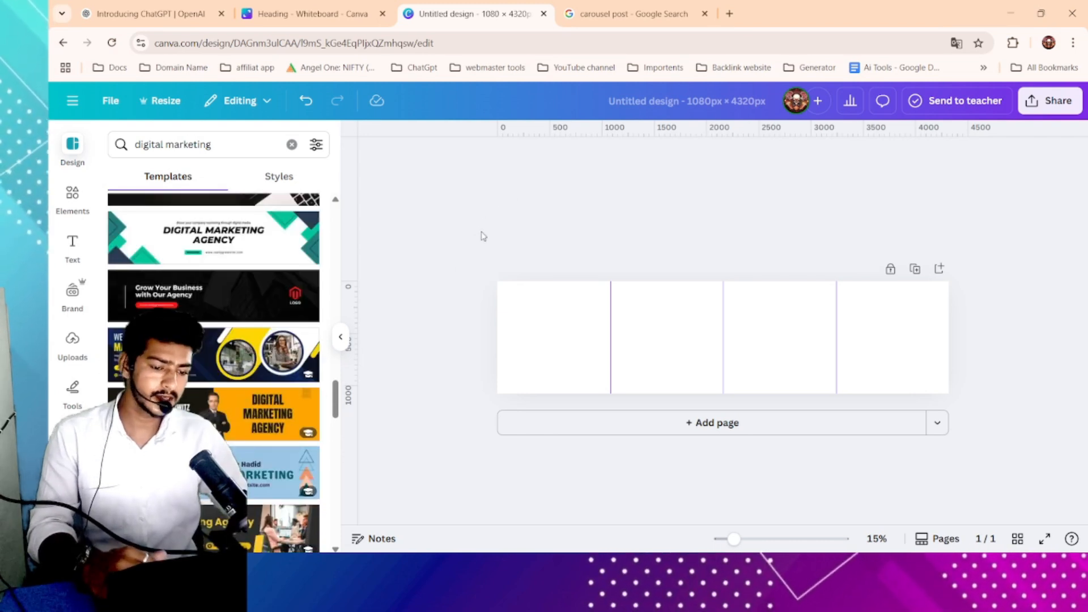
pyautogui.click(291, 144)
pyautogui.click(594, 238)
pyautogui.click(585, 305)
pyautogui.click(558, 224)
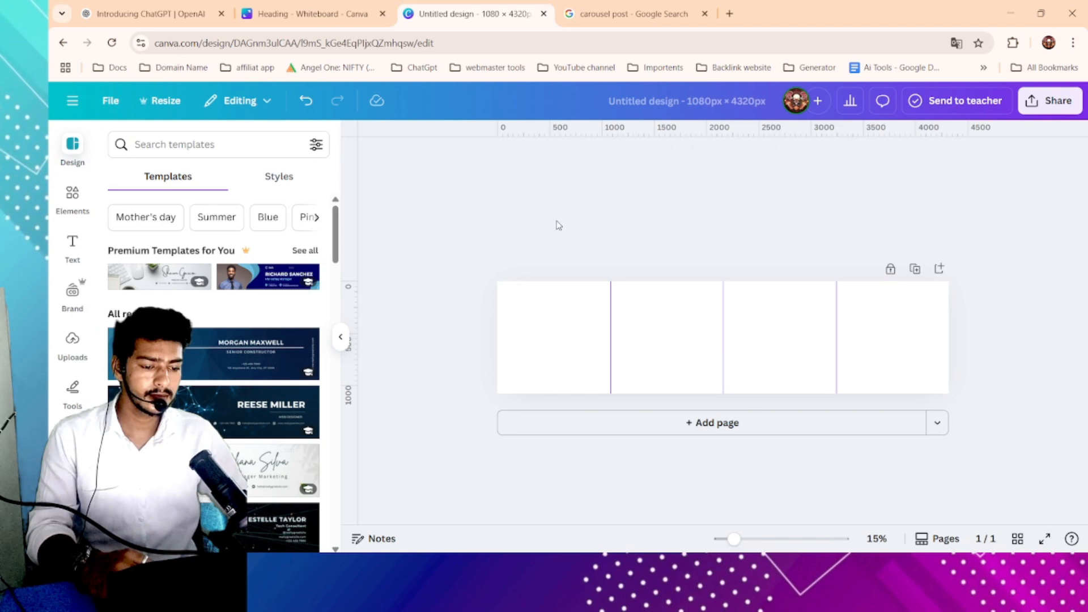
pyautogui.click(588, 315)
pyautogui.scroll(3, 603, 322)
pyautogui.scroll(-1, 603, 322)
pyautogui.scroll(-4, 603, 322)
pyautogui.scroll(2, 700, 322)
pyautogui.scroll(3, 699, 321)
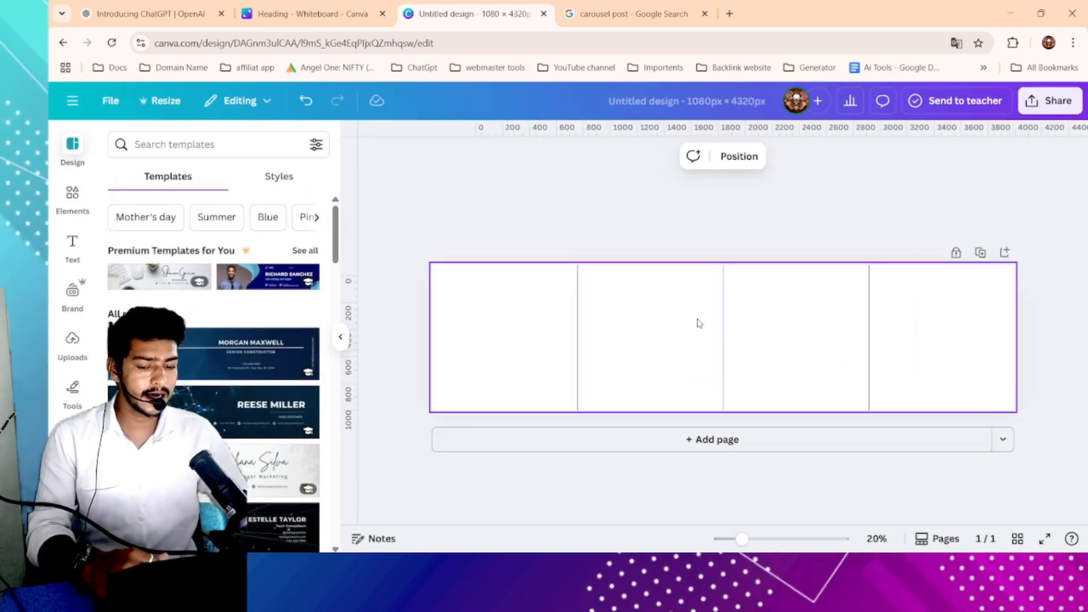
pyautogui.scroll(-2, 269, 301)
pyautogui.scroll(2, 269, 301)
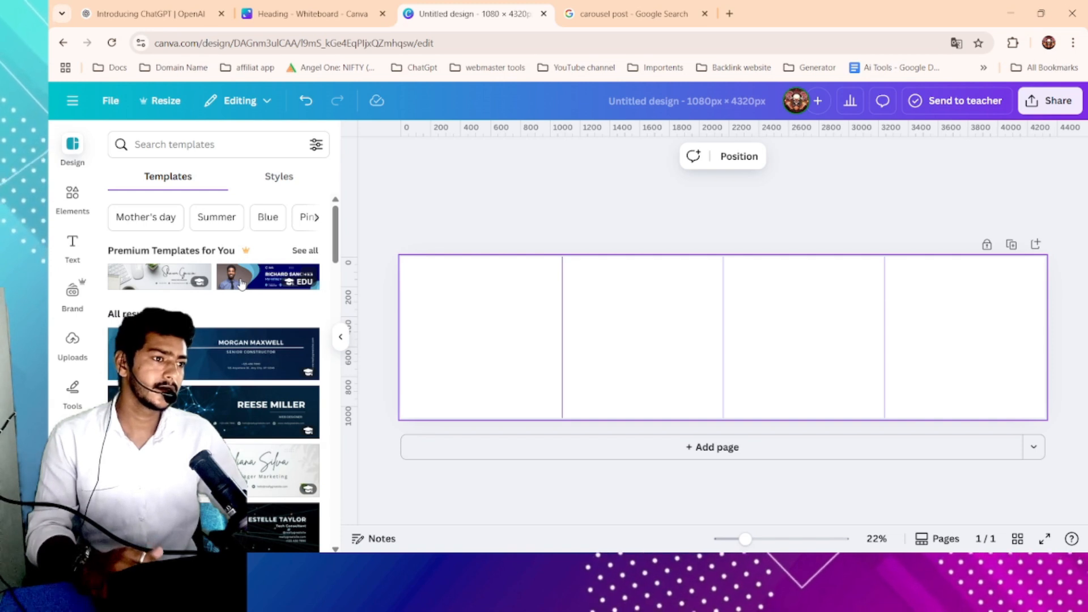
pyautogui.scroll(-2, 498, 321)
pyautogui.scroll(2, 468, 316)
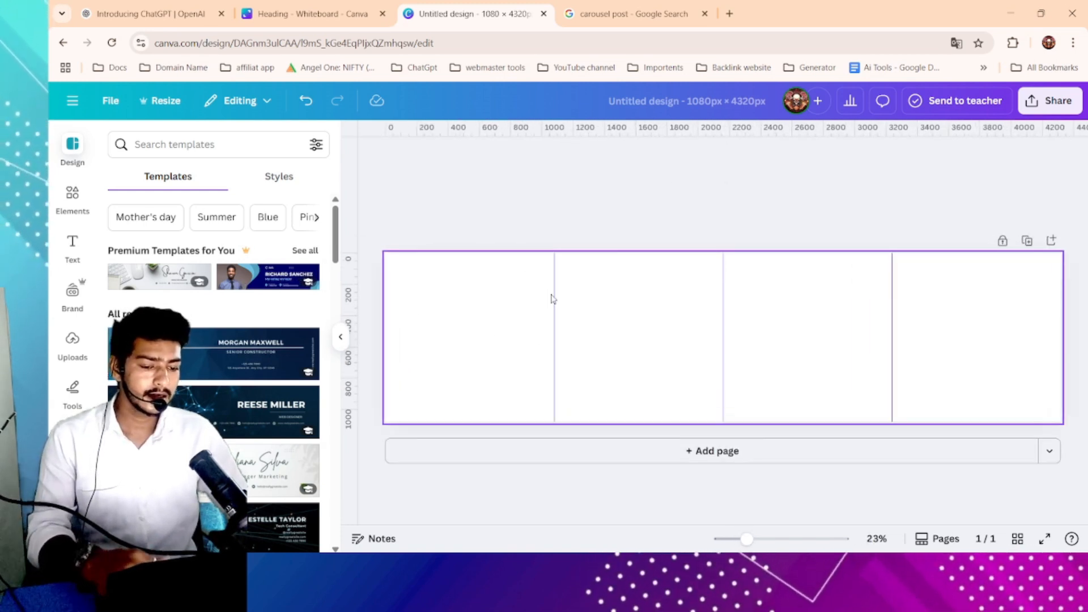
pyautogui.scroll(-2, 754, 299)
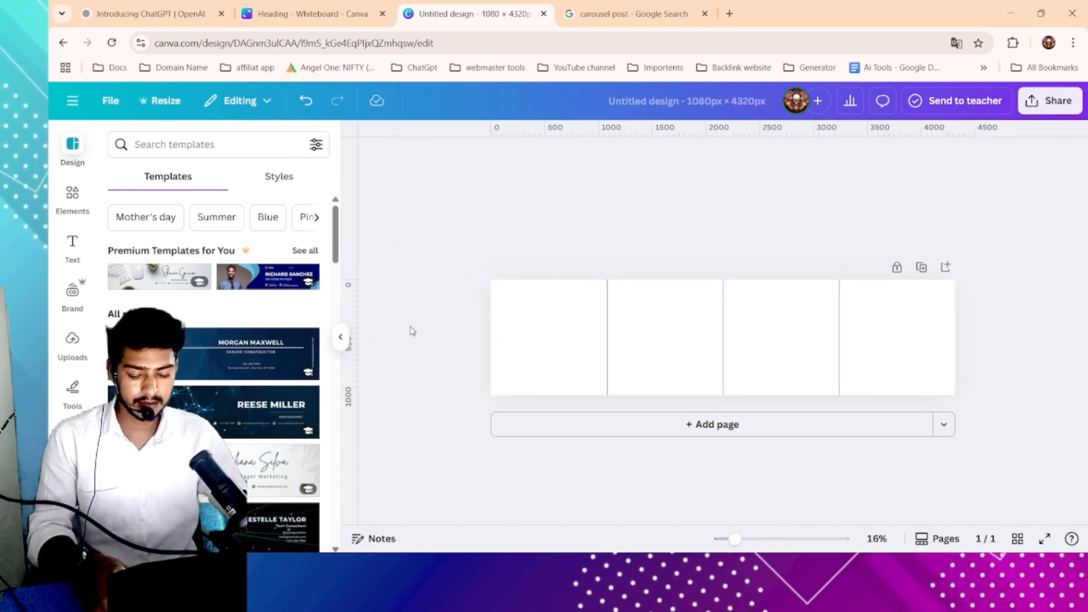
# - Hide the rulers and guides, then unlock the page
pyautogui.hotkey('shift', 'r')
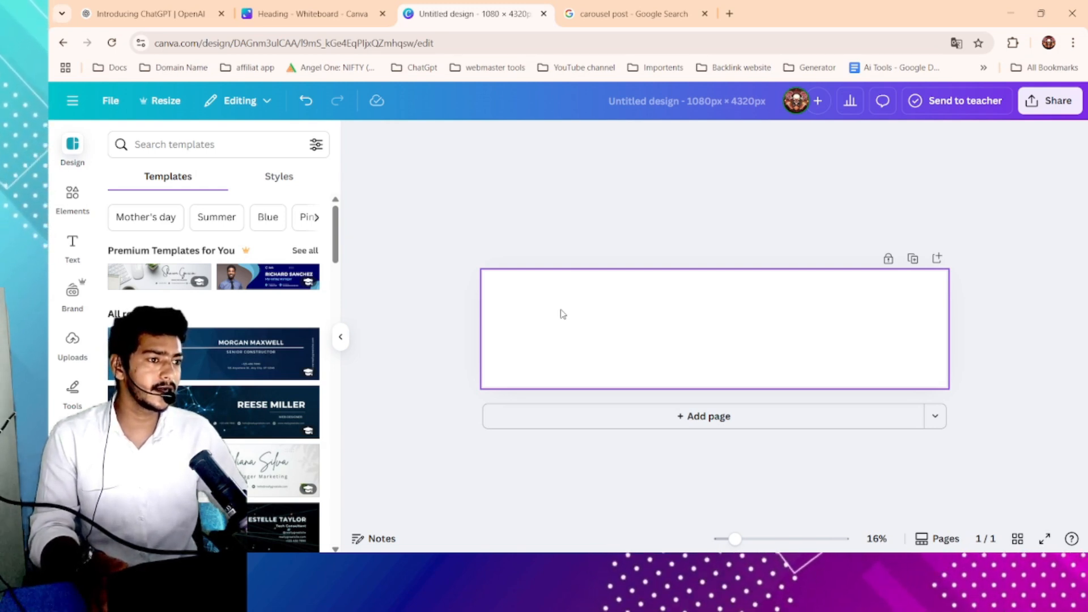
pyautogui.click(72, 244)
pyautogui.click(222, 267)
pyautogui.moveTo(152, 251); pyautogui.dragTo(723, 340)
pyautogui.moveTo(232, 258); pyautogui.dragTo(610, 347)
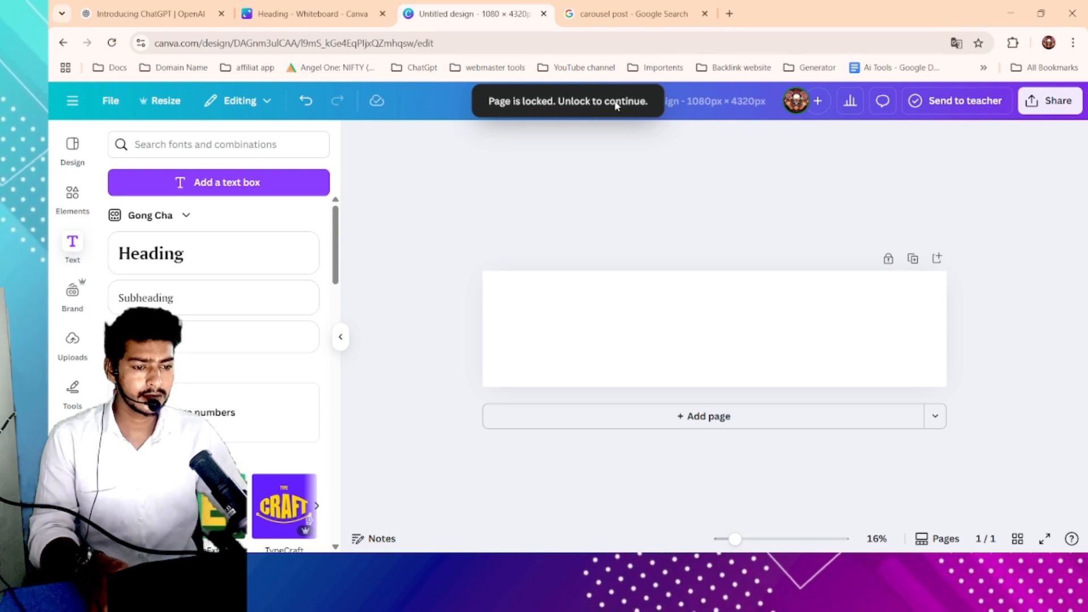
pyautogui.click(888, 259)
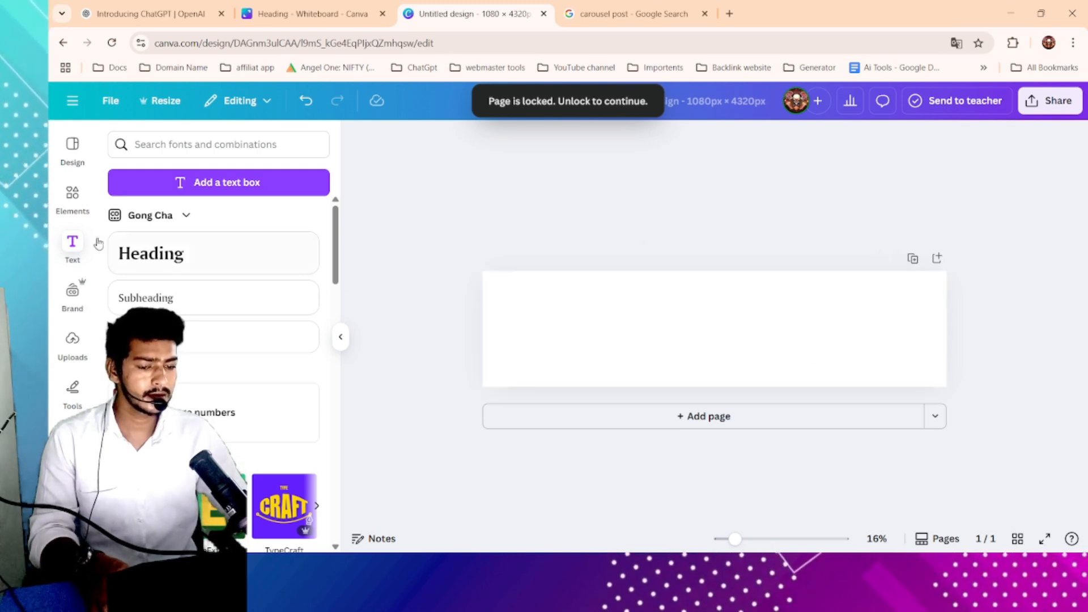
# - Add a Heading text to the page and scale it down to font size 181
pyautogui.moveTo(199, 253); pyautogui.dragTo(365, 240)
pyautogui.click(608, 304)
pyautogui.moveTo(506, 282); pyautogui.dragTo(636, 326)
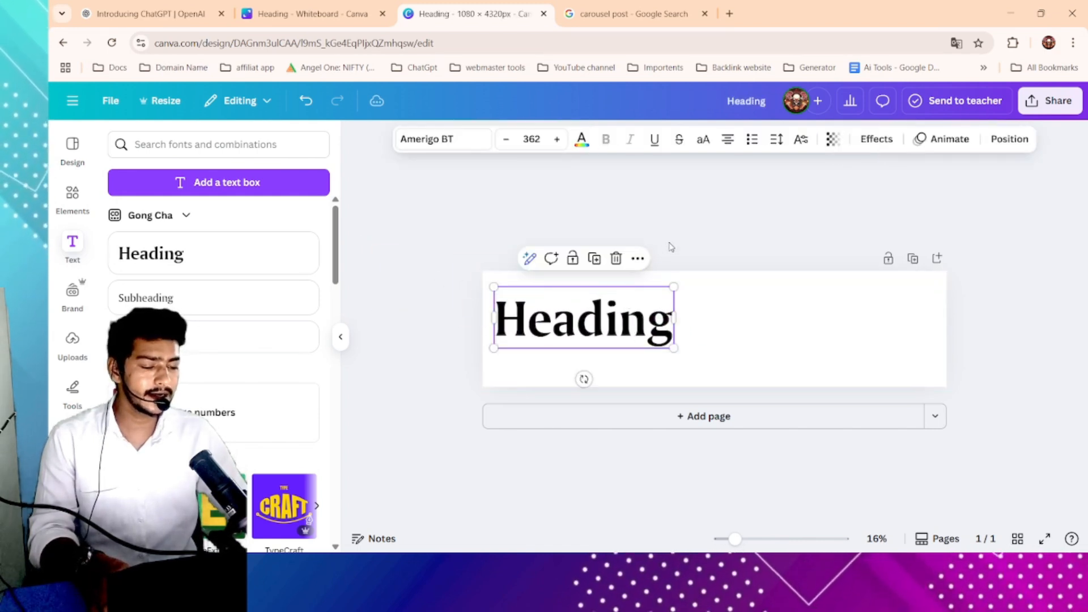
pyautogui.click(689, 229)
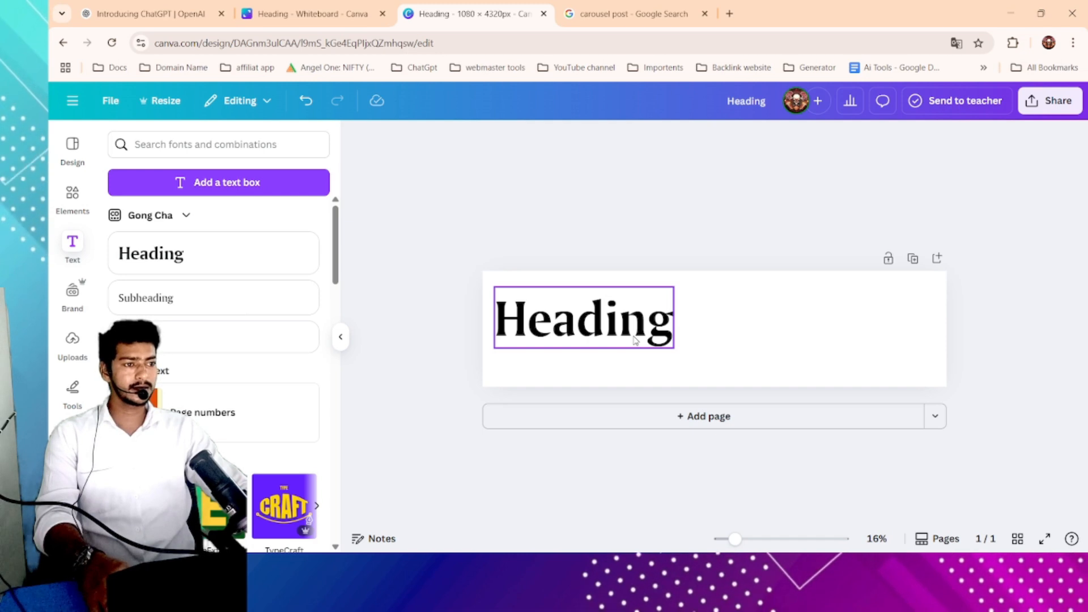
pyautogui.click(617, 323)
pyautogui.moveTo(497, 293)
pyautogui.mouseDown()
pyautogui.moveTo(551, 306)
pyautogui.moveTo(510, 288)
pyautogui.mouseUp()
pyautogui.moveTo(572, 313)
pyautogui.mouseDown()
pyautogui.moveTo(545, 302)
pyautogui.moveTo(563, 297)
pyautogui.mouseUp()
pyautogui.moveTo(576, 304); pyautogui.dragTo(575, 305)
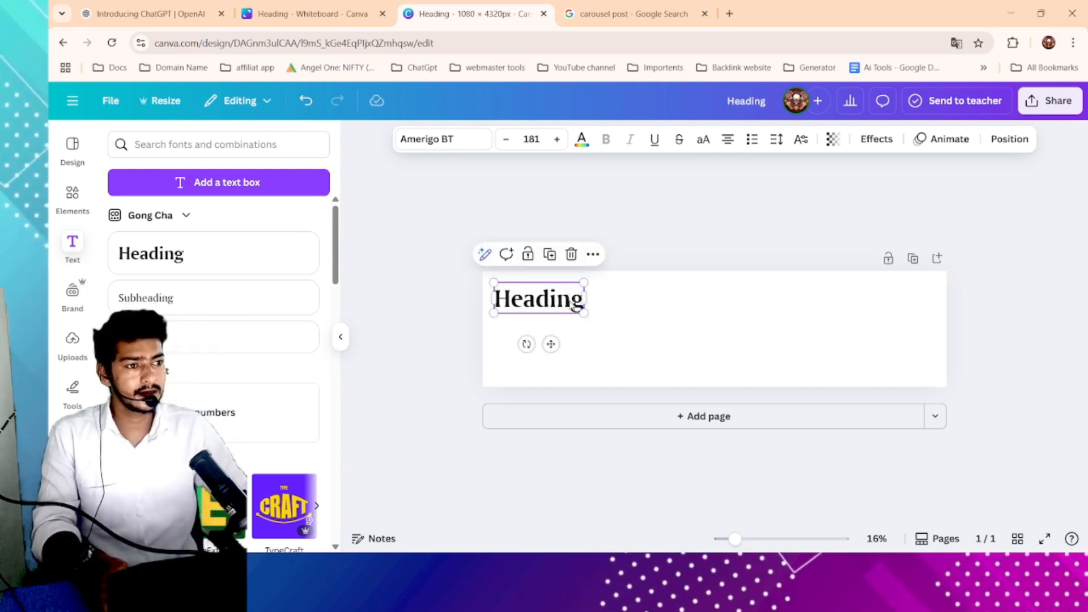
# - Delete the heading text and show the rulers and guides again
pyautogui.click(647, 257)
pyautogui.click(564, 300)
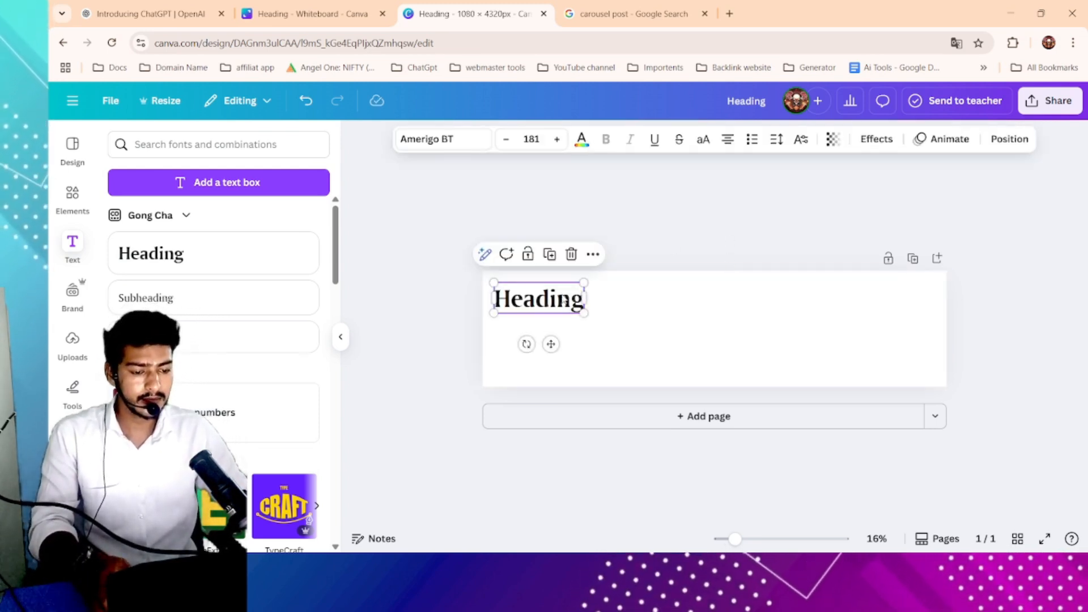
pyautogui.press('Delete')
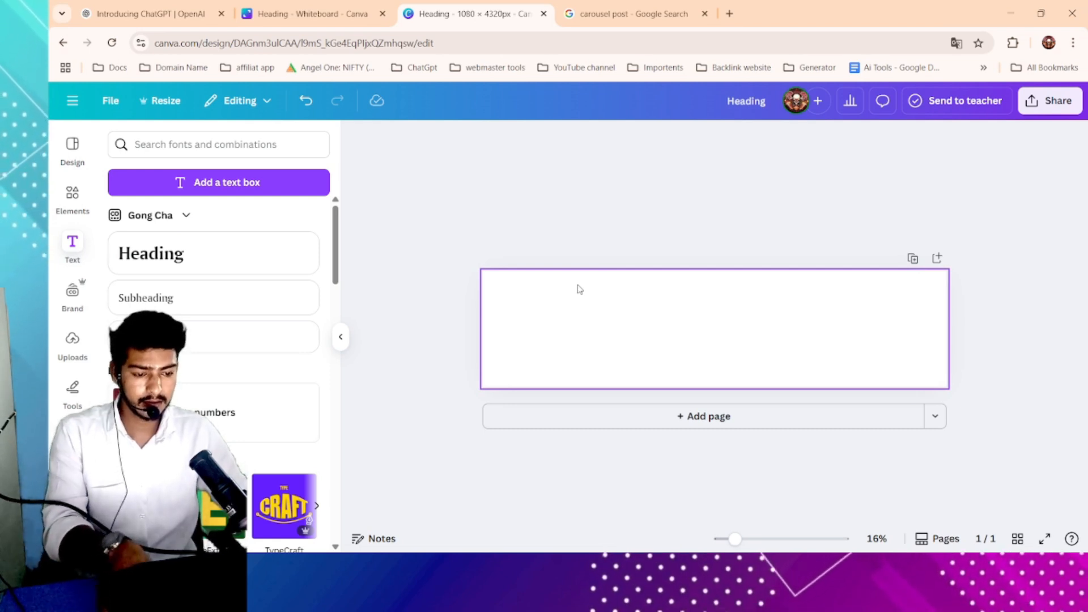
pyautogui.hotkey('shift', 'r')
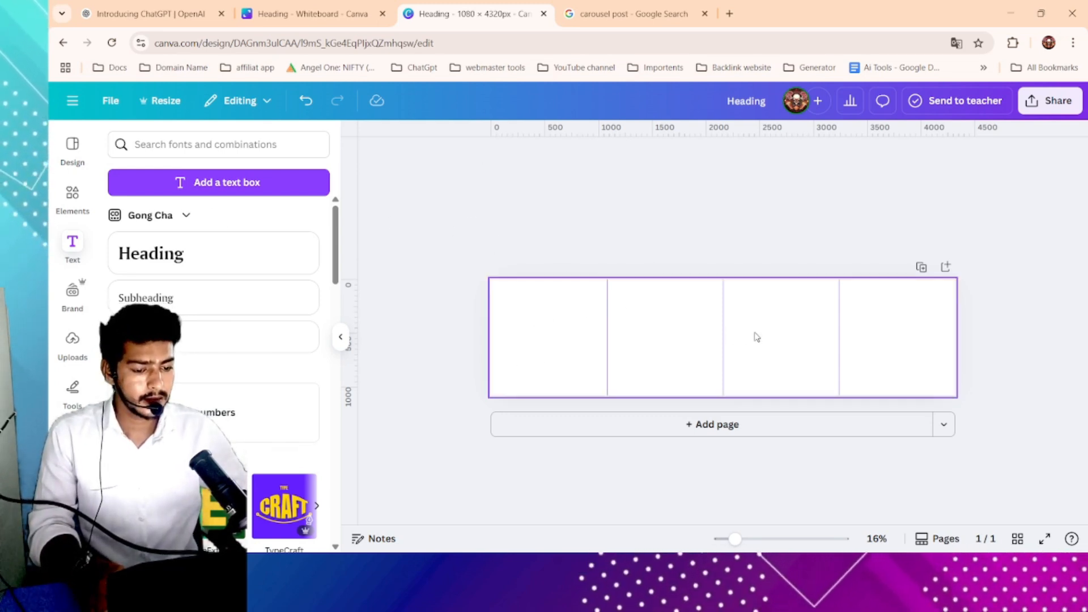
# - Fill the page background with black
pyautogui.click(524, 320)
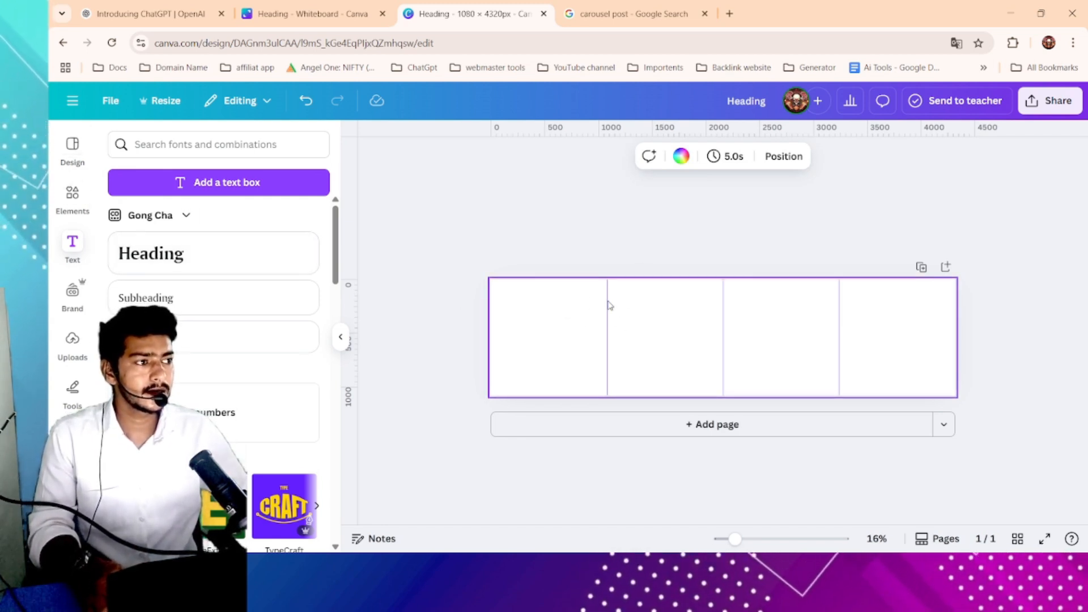
pyautogui.keyDown('ctrl'); pyautogui.scroll(2, 674, 290); pyautogui.keyUp('ctrl')
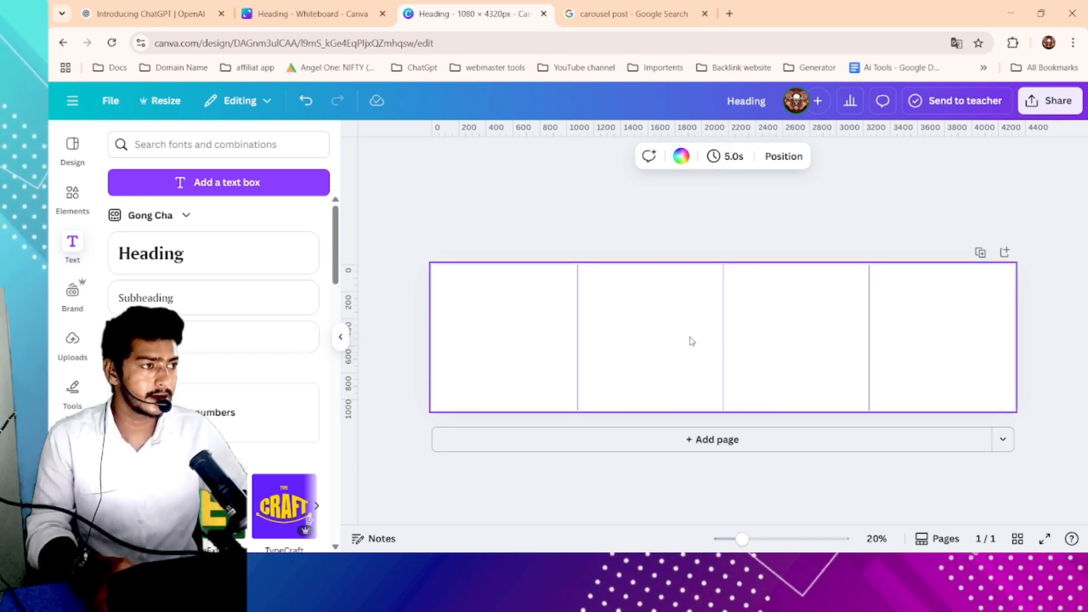
pyautogui.click(681, 156)
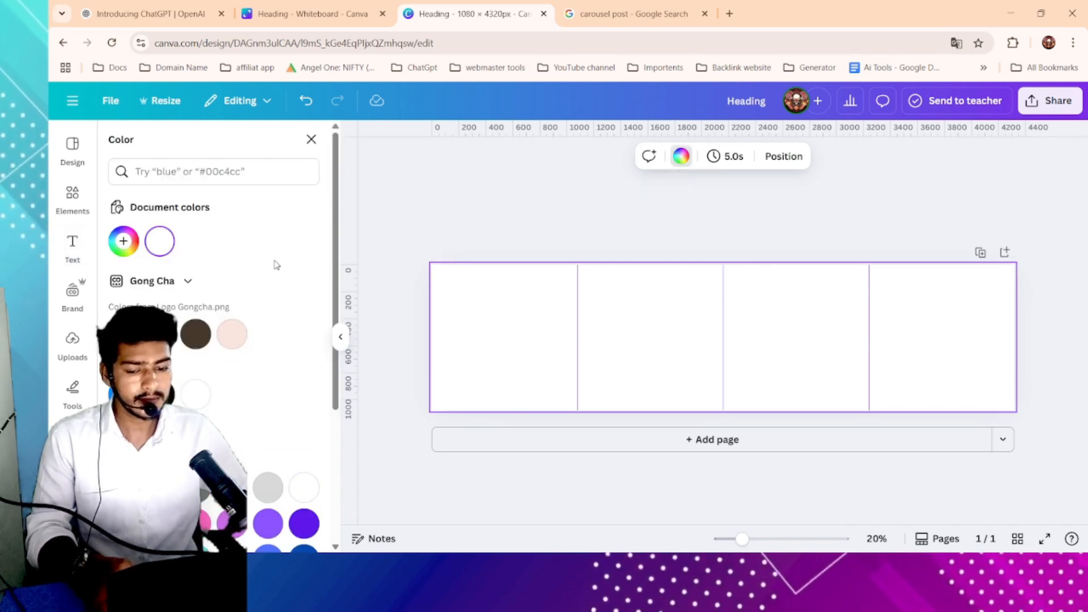
pyautogui.scroll(-2, 226, 272)
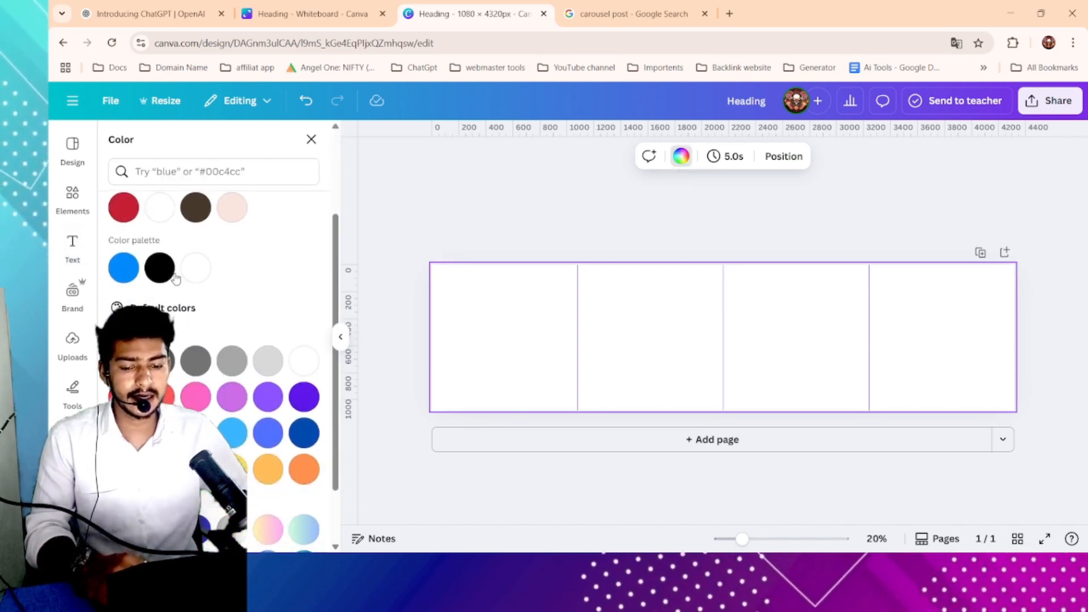
pyautogui.click(161, 270)
pyautogui.scroll(-1, 165, 282)
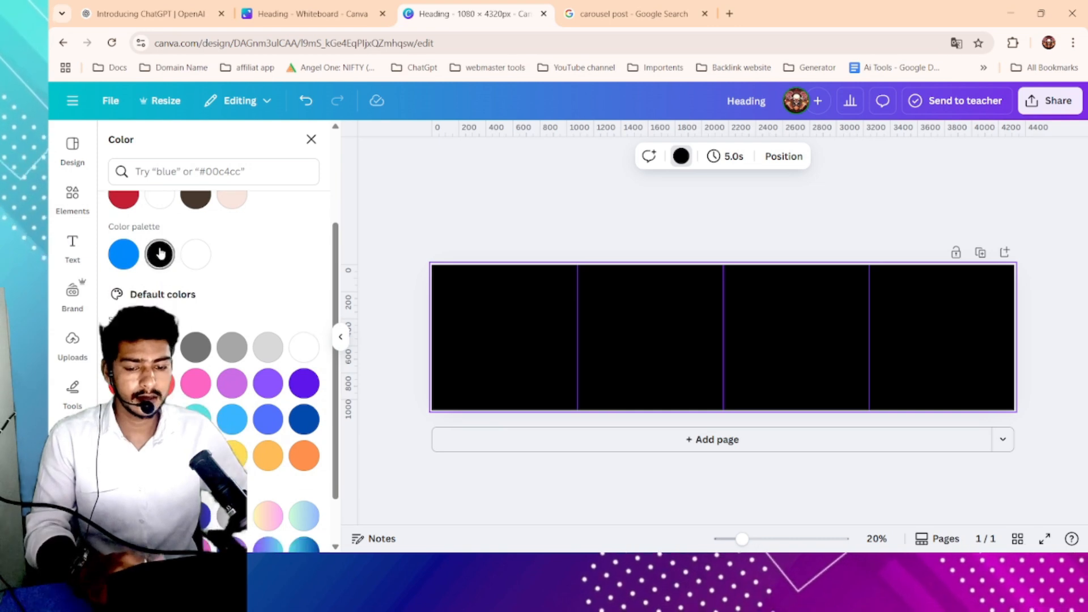
pyautogui.scroll(3, 156, 260)
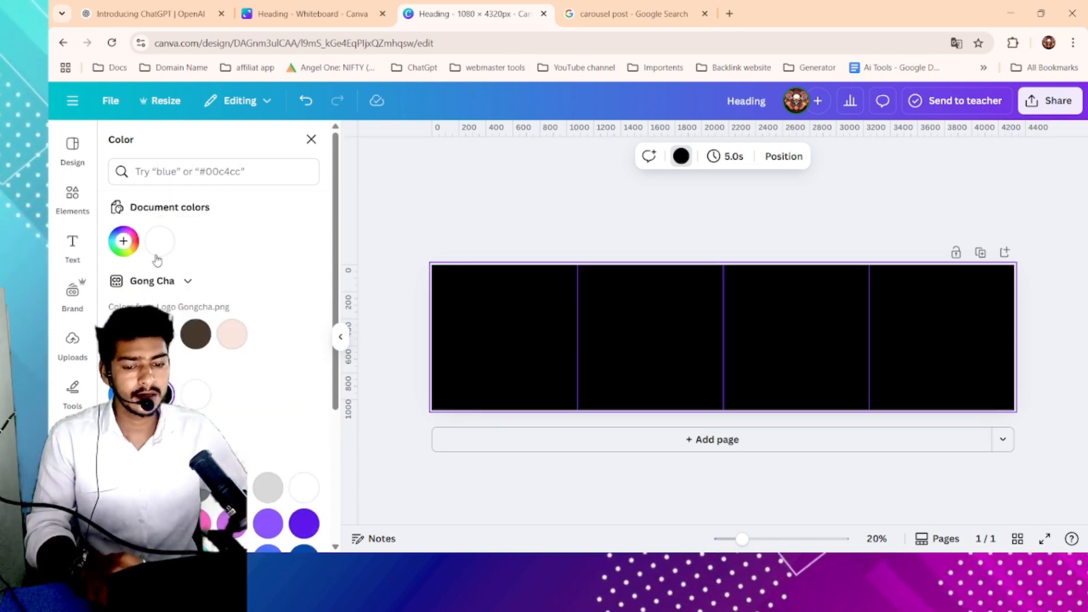
# - Try a custom orange background colour from the colour picker, then switch the page back to black
pyautogui.click(123, 242)
pyautogui.click(125, 245)
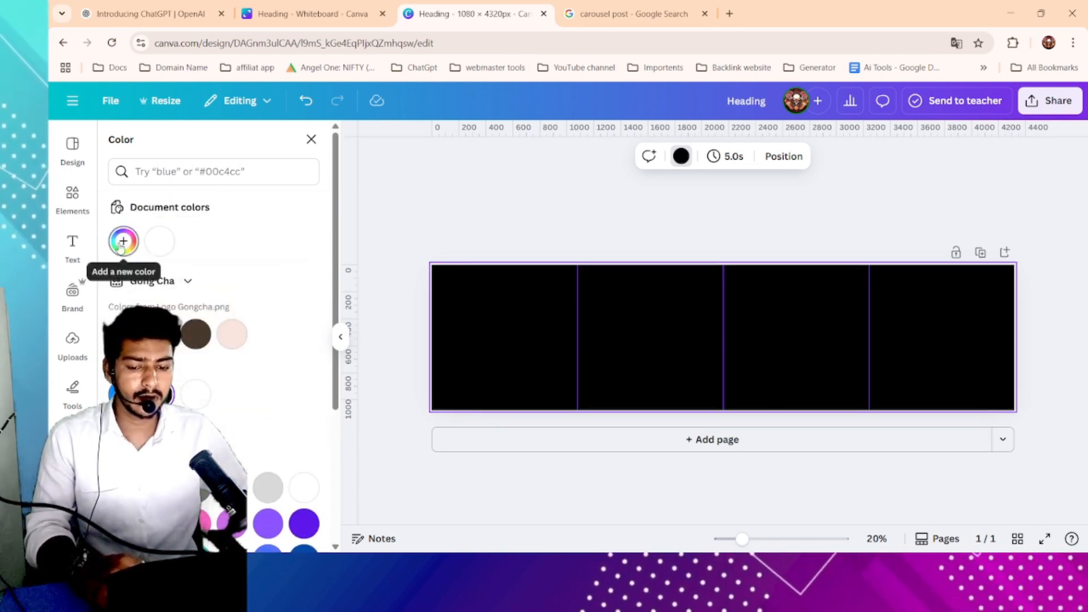
pyautogui.click(124, 244)
pyautogui.click(224, 323)
pyautogui.click(287, 323)
pyautogui.click(217, 391)
pyautogui.click(260, 391)
pyautogui.click(287, 391)
pyautogui.click(306, 391)
pyautogui.click(262, 335)
pyautogui.click(284, 326)
pyautogui.click(232, 318)
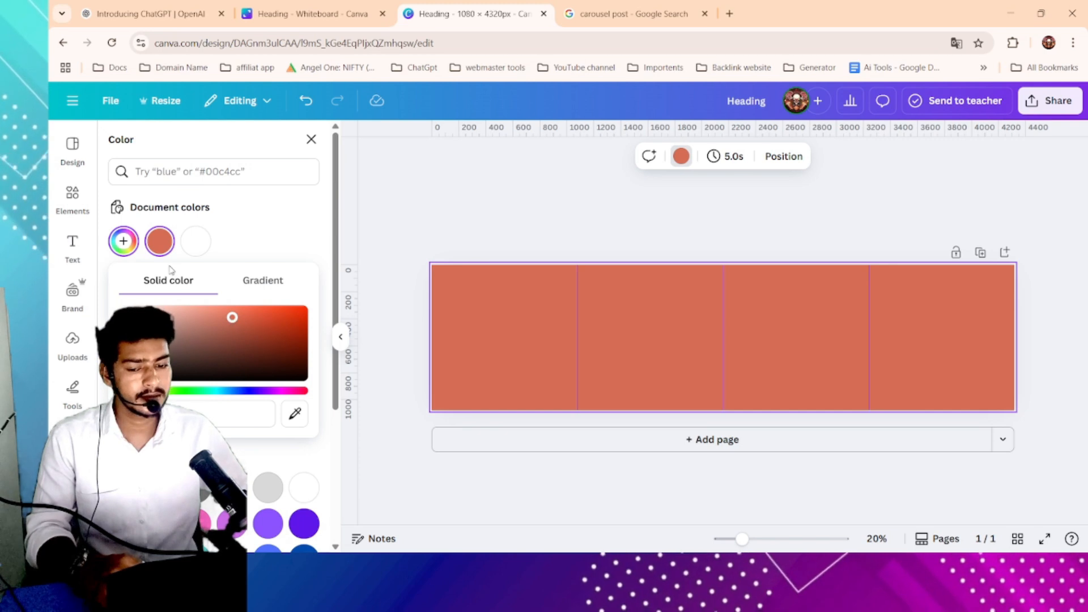
pyautogui.click(125, 244)
pyautogui.click(160, 395)
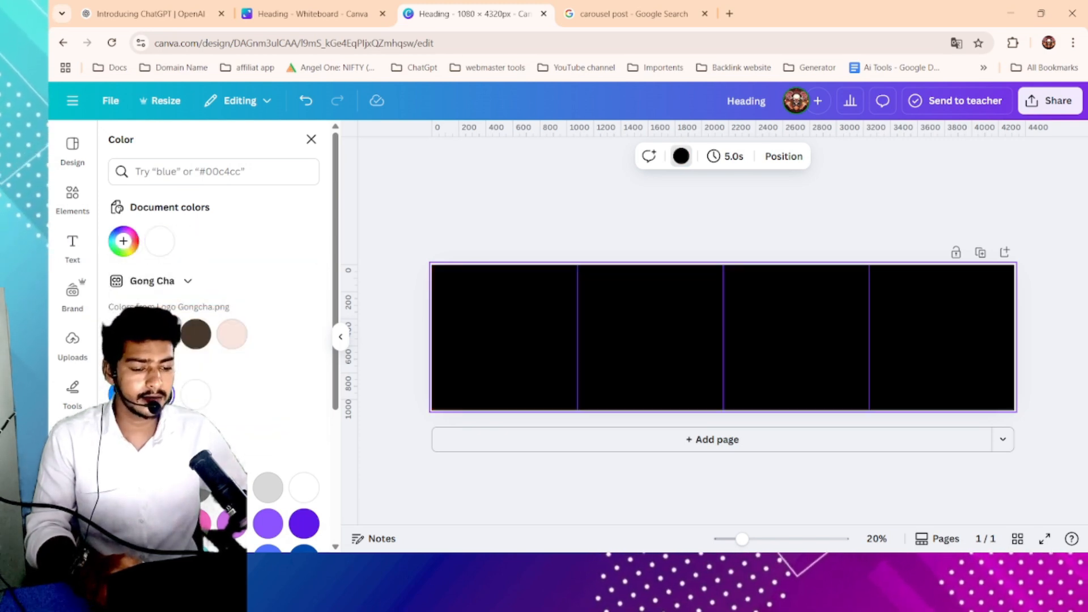
pyautogui.click(547, 206)
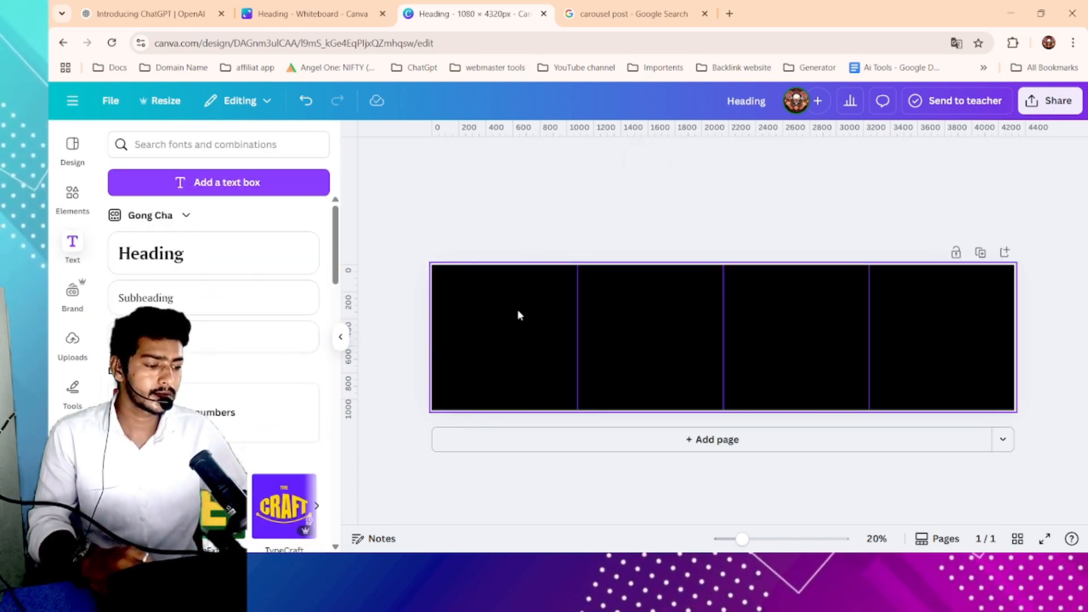
# - Search Elements photos for "digital image" and add the blue tech tunnel photo to the page
pyautogui.scroll(-1, 519, 311)
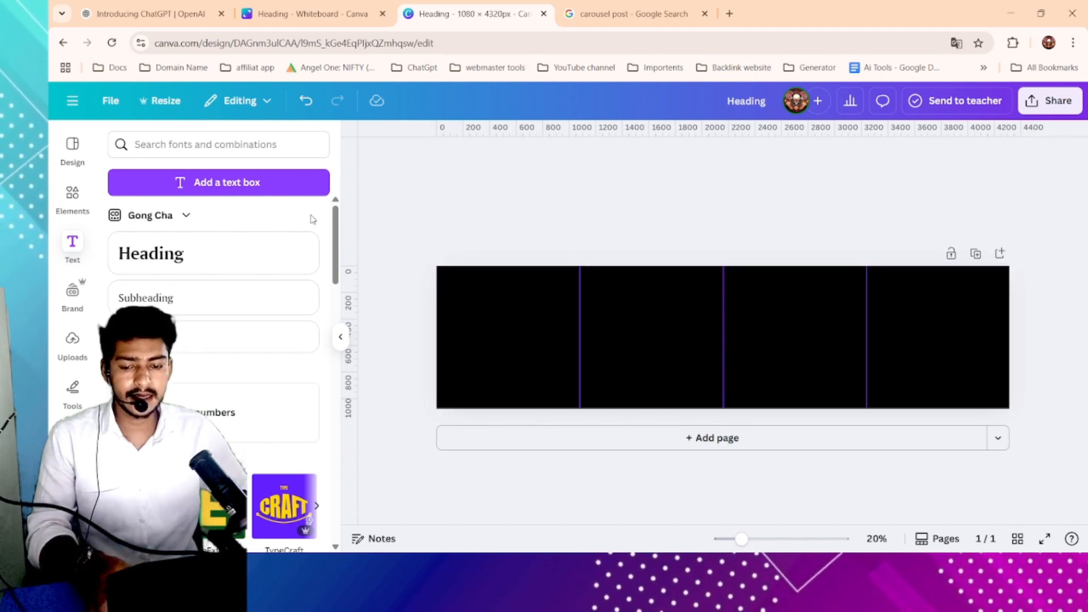
pyautogui.click(69, 193)
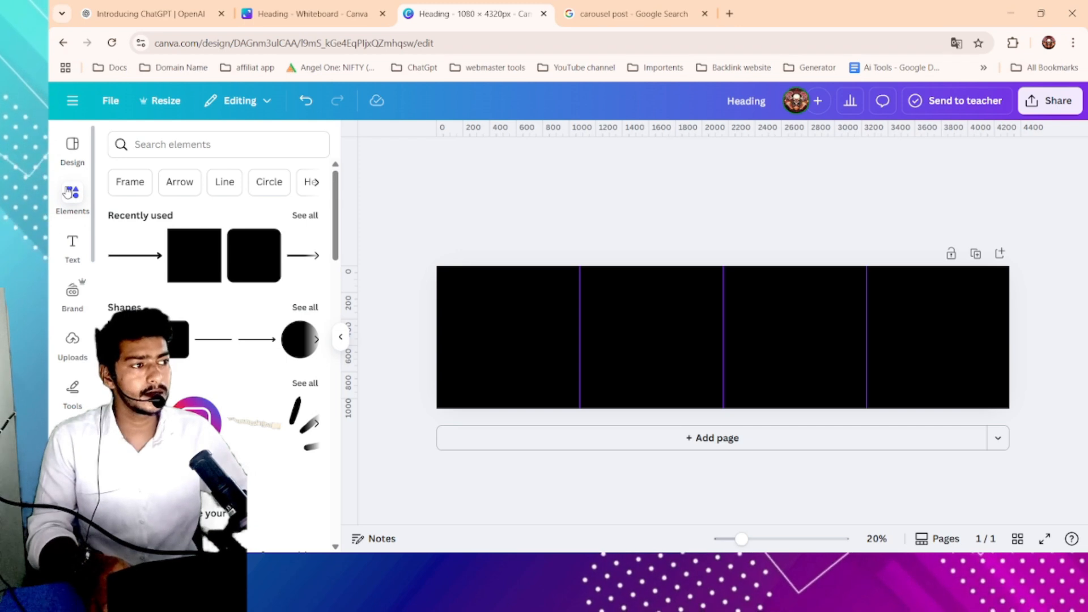
pyautogui.click(201, 146)
pyautogui.write('d')
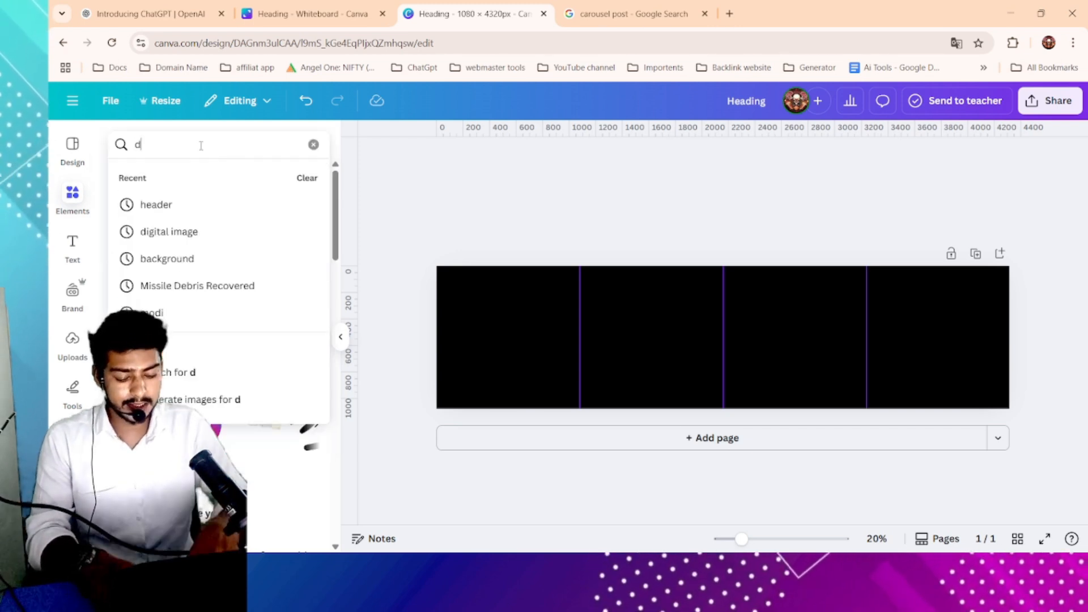
pyautogui.write('igital image')
pyautogui.press('Return')
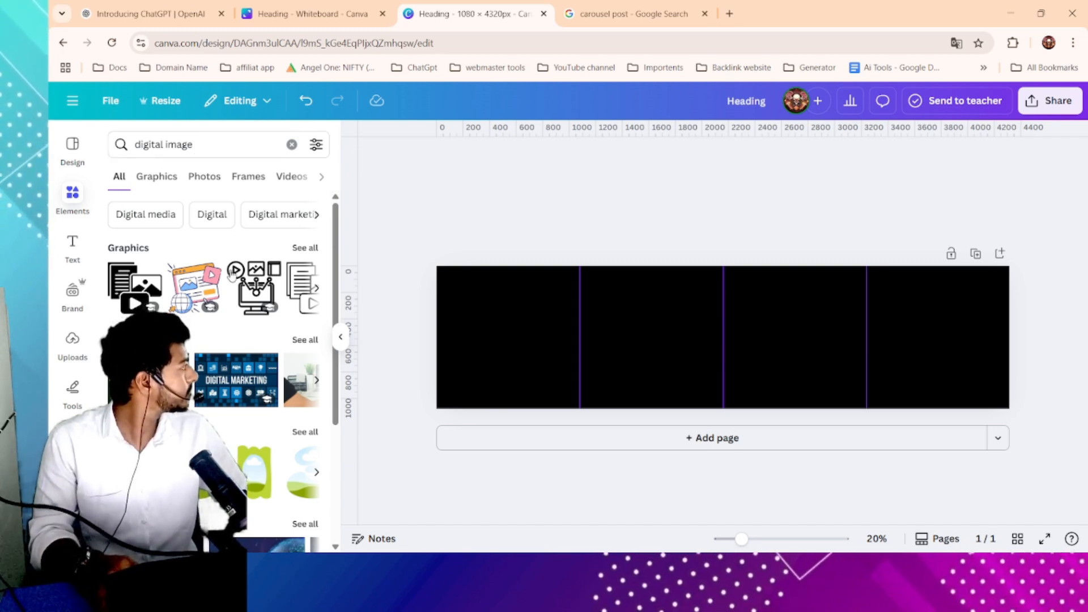
pyautogui.click(204, 177)
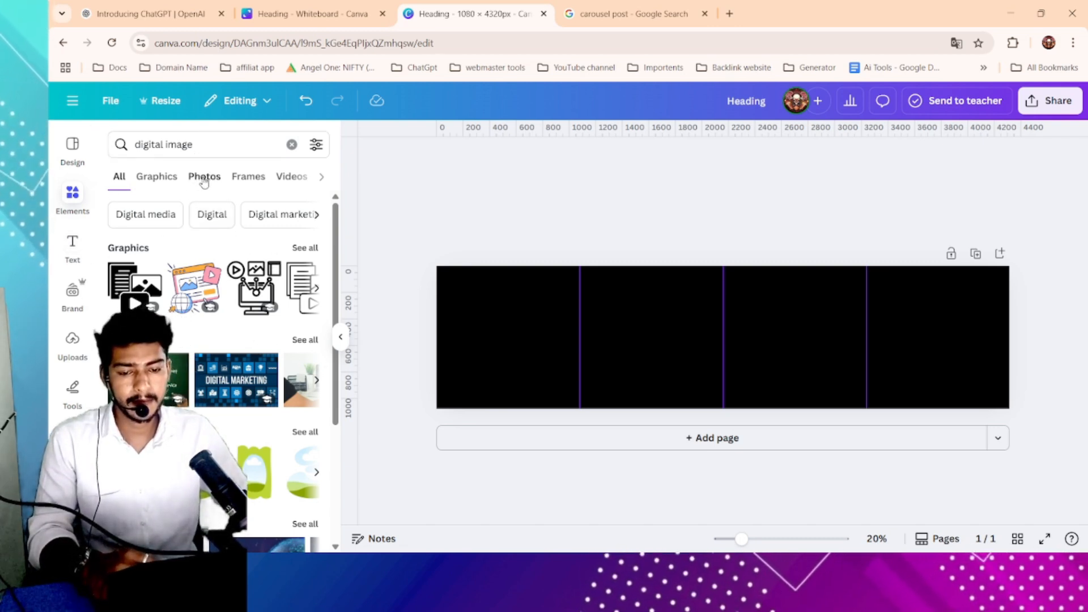
pyautogui.scroll(-2, 242, 241)
pyautogui.scroll(2, 242, 241)
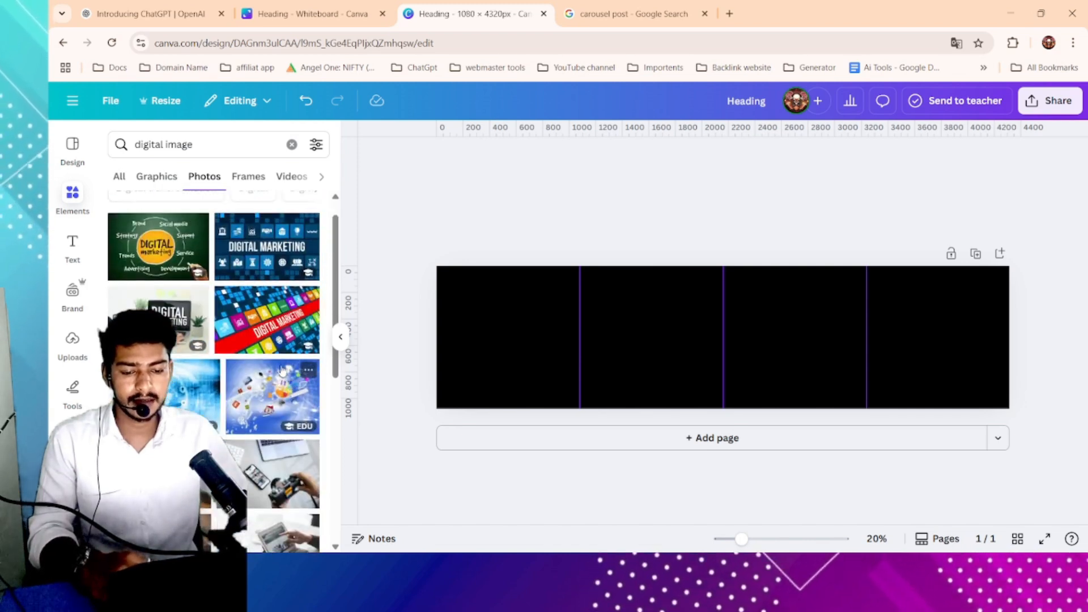
pyautogui.scroll(-1, 235, 341)
pyautogui.scroll(-1, 299, 407)
pyautogui.scroll(-3, 299, 407)
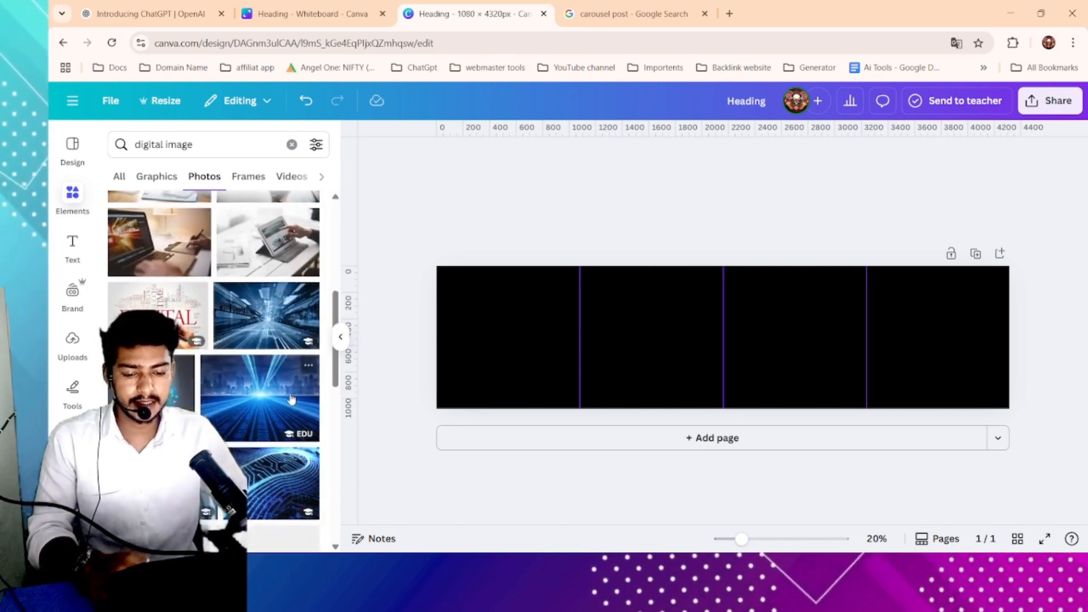
pyautogui.click(257, 311)
# - Stretch the photo so it covers the full width and height of the page
pyautogui.moveTo(668, 338); pyautogui.dragTo(502, 327)
pyautogui.moveTo(621, 383); pyautogui.dragTo(664, 408)
pyautogui.moveTo(667, 348); pyautogui.dragTo(1009, 351)
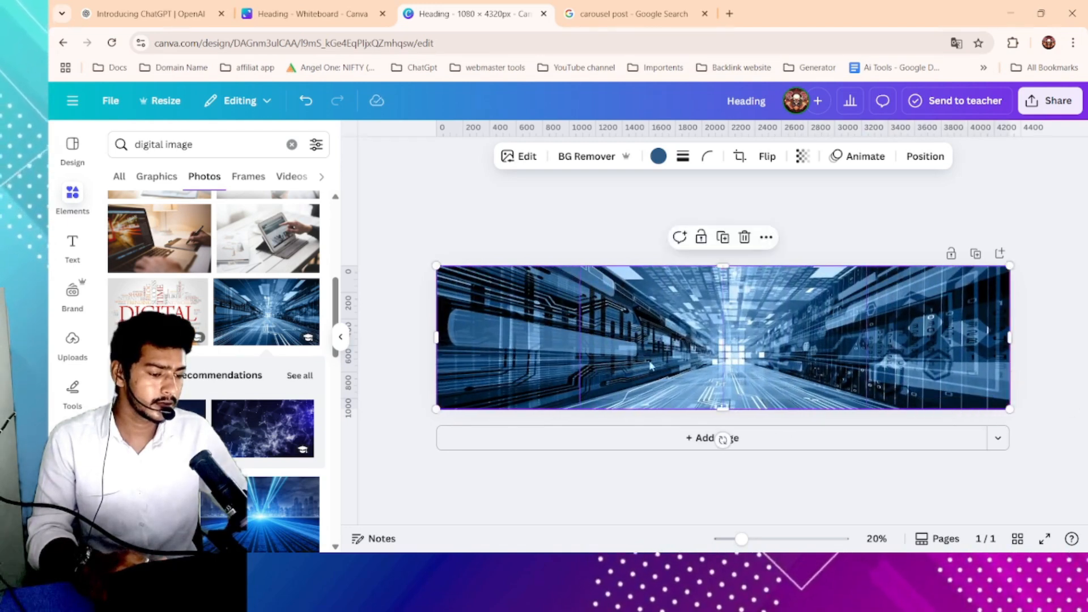
pyautogui.click(476, 251)
pyautogui.click(769, 355)
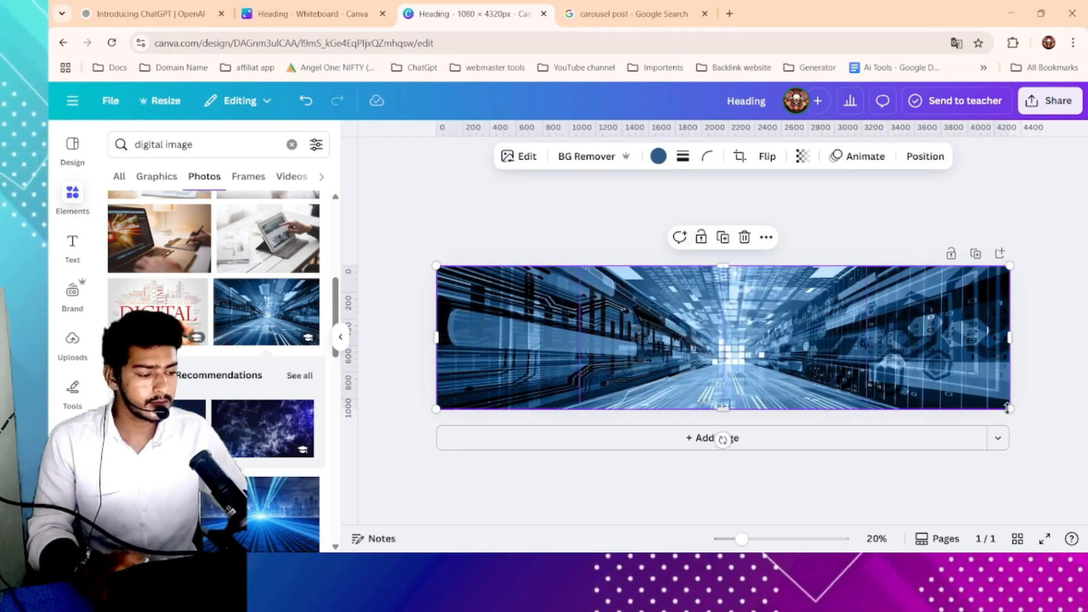
pyautogui.moveTo(1008, 408); pyautogui.dragTo(620, 377)
pyautogui.moveTo(520, 330)
pyautogui.mouseDown()
pyautogui.moveTo(731, 345)
pyautogui.moveTo(688, 356)
pyautogui.moveTo(515, 326)
pyautogui.mouseUp()
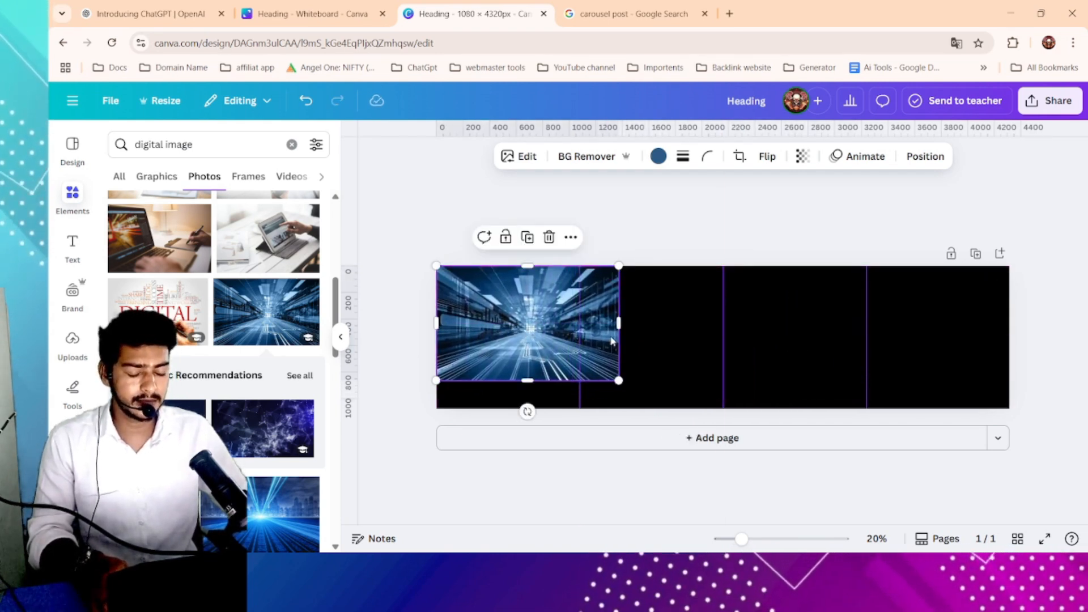
pyautogui.moveTo(619, 383); pyautogui.dragTo(665, 407)
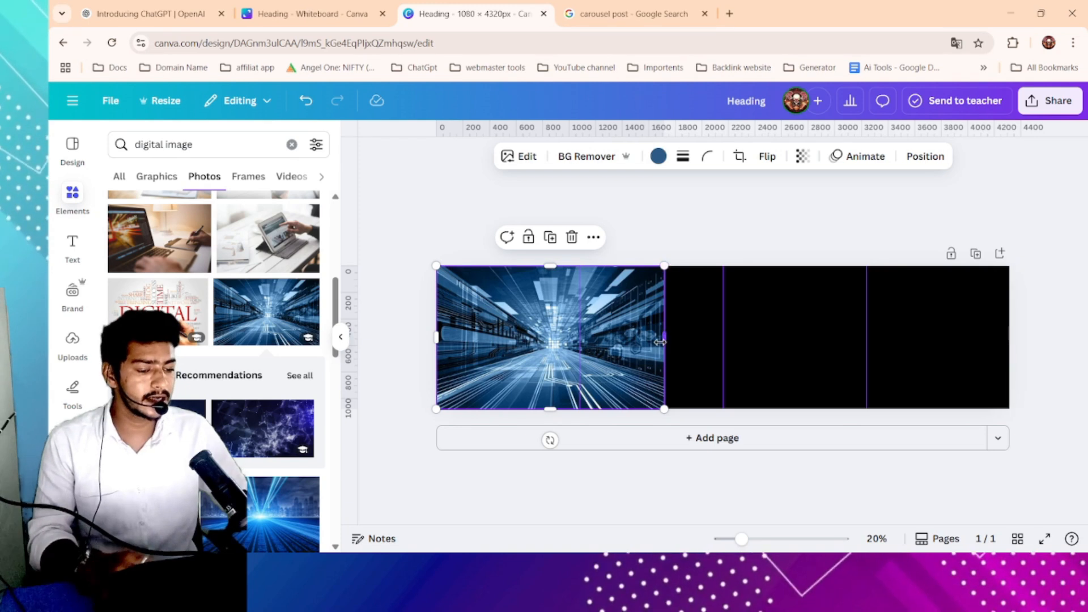
pyautogui.moveTo(664, 341); pyautogui.dragTo(1009, 342)
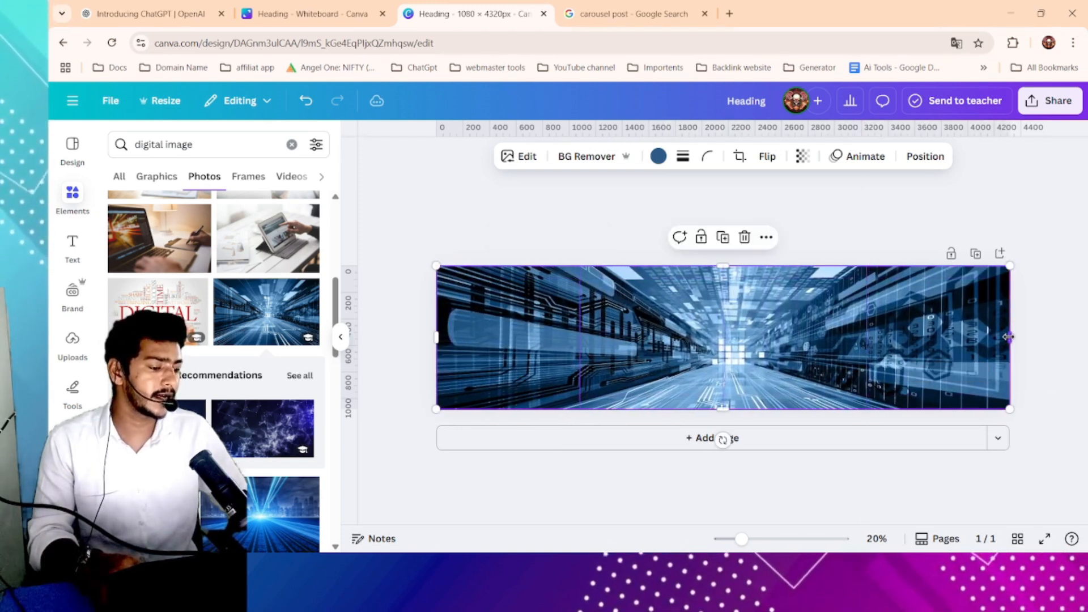
pyautogui.click(560, 216)
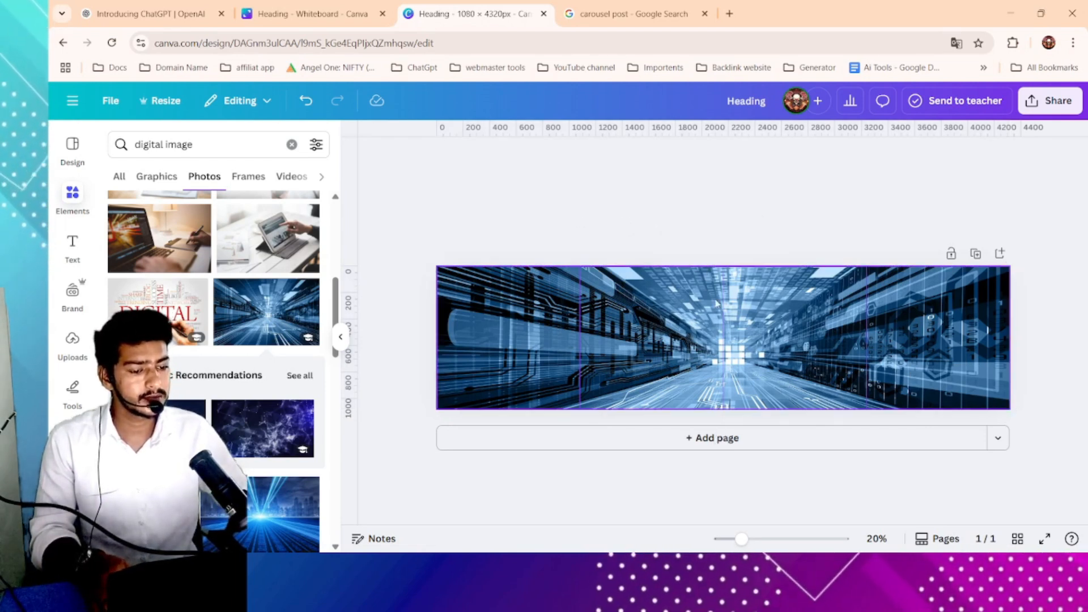
pyautogui.click(984, 317)
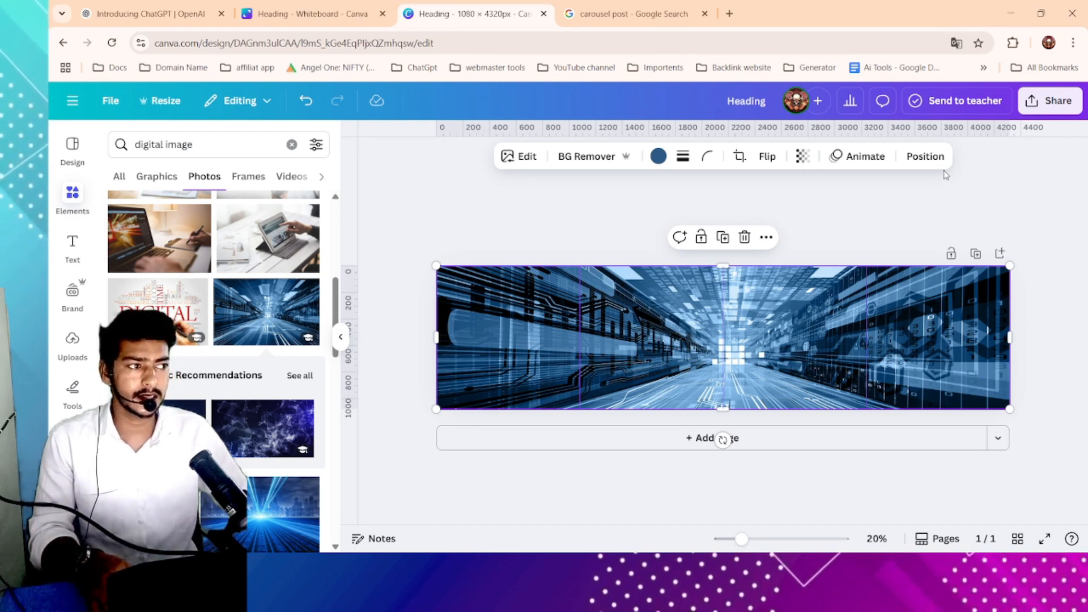
# - Set the photo's transparency to 19
pyautogui.scroll(3, 682, 161)
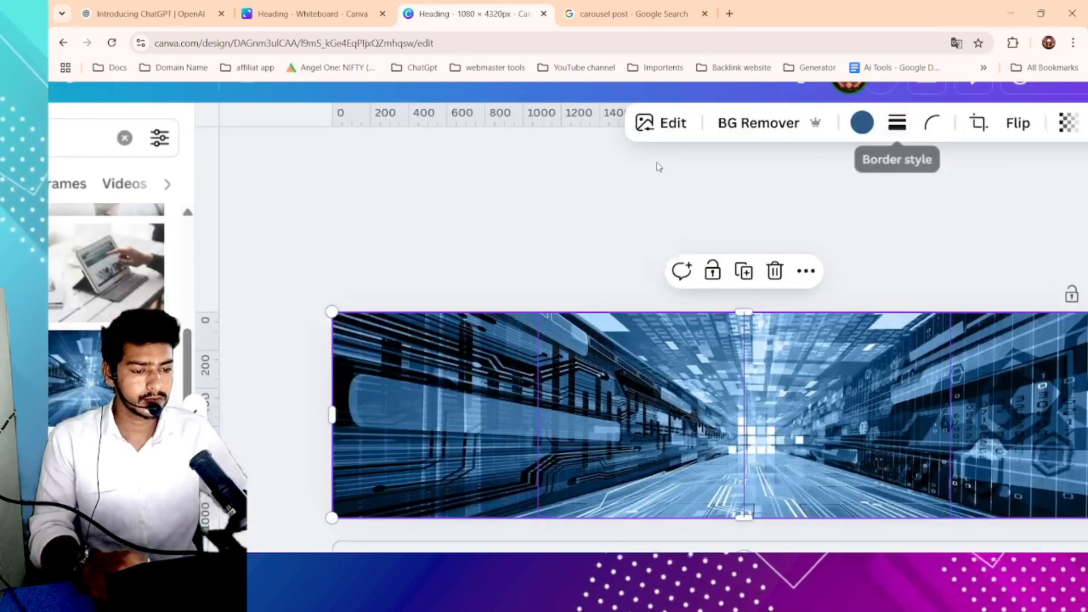
pyautogui.scroll(-3, 816, 175)
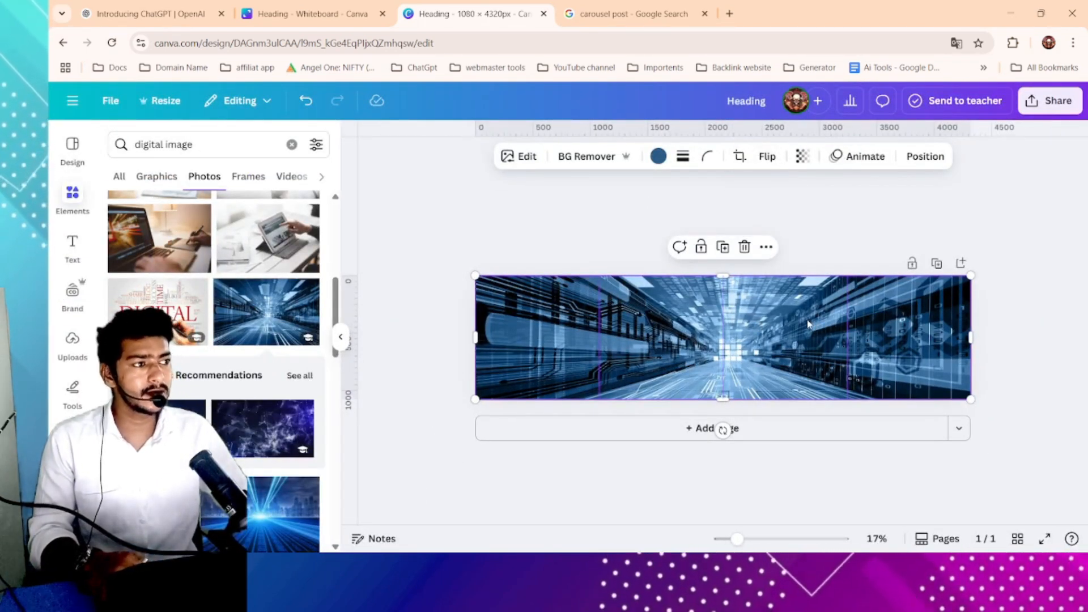
pyautogui.click(802, 160)
pyautogui.moveTo(799, 212); pyautogui.dragTo(753, 218)
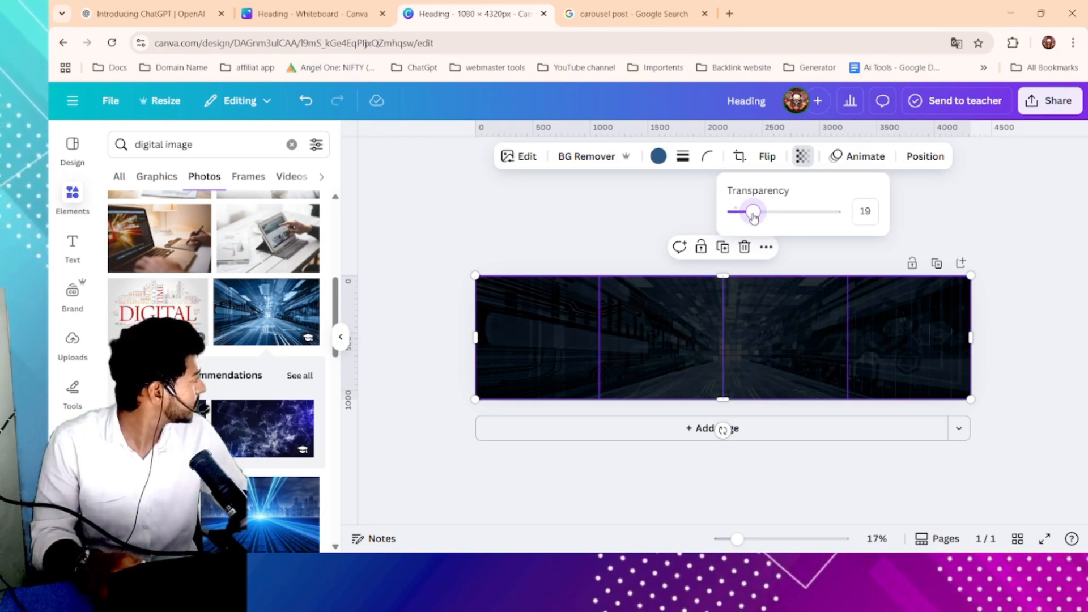
pyautogui.click(607, 234)
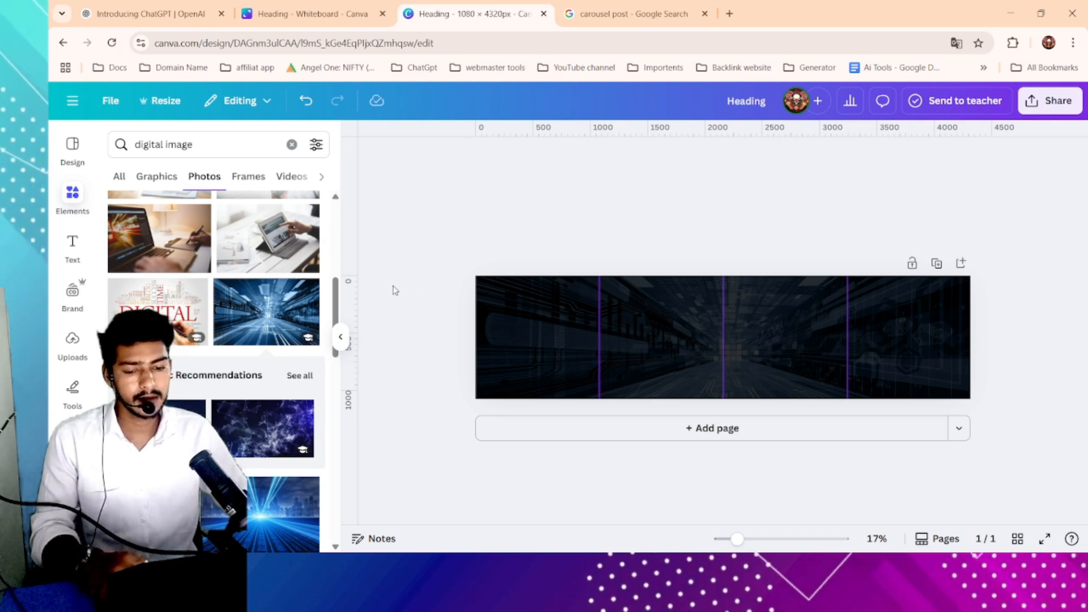
# - Switch to the search tab, open gautam.digitalfutureacademy.in and scroll through its course modules
pyautogui.scroll(-3, 316, 352)
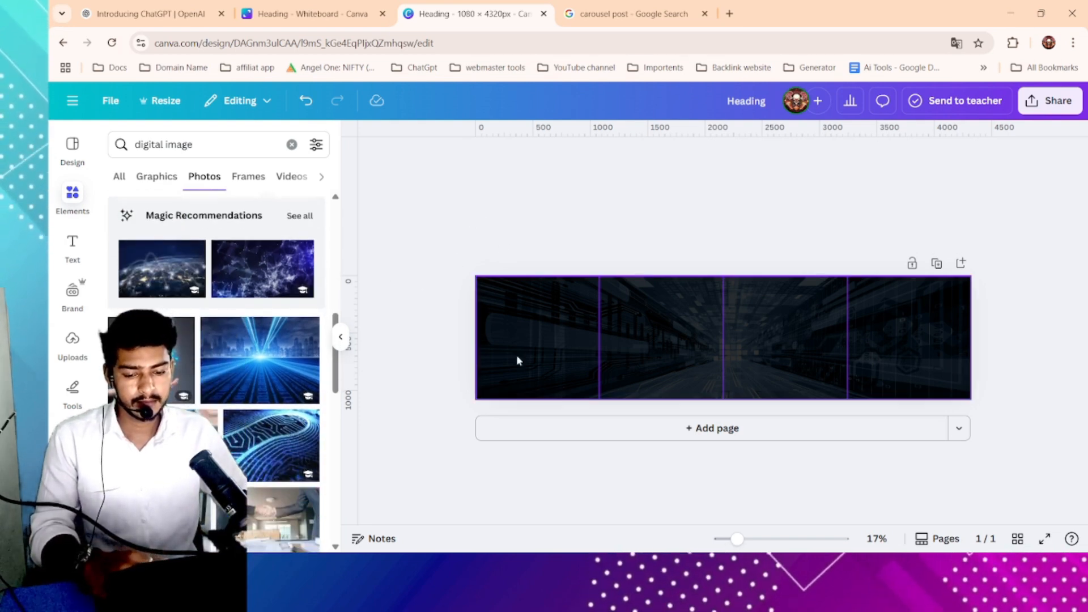
pyautogui.scroll(8, 217, 264)
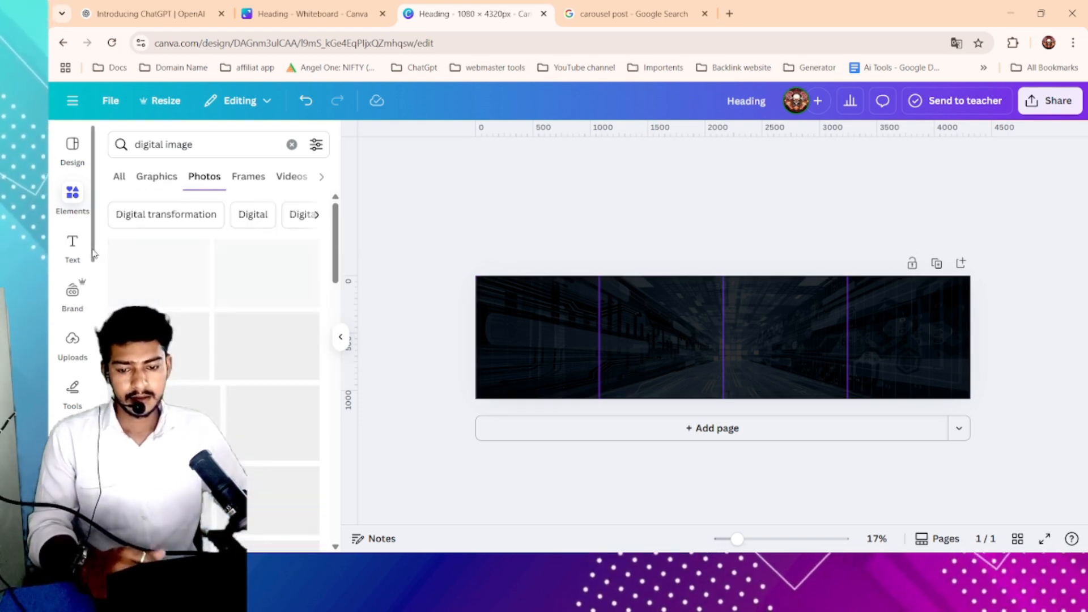
pyautogui.click(642, 6)
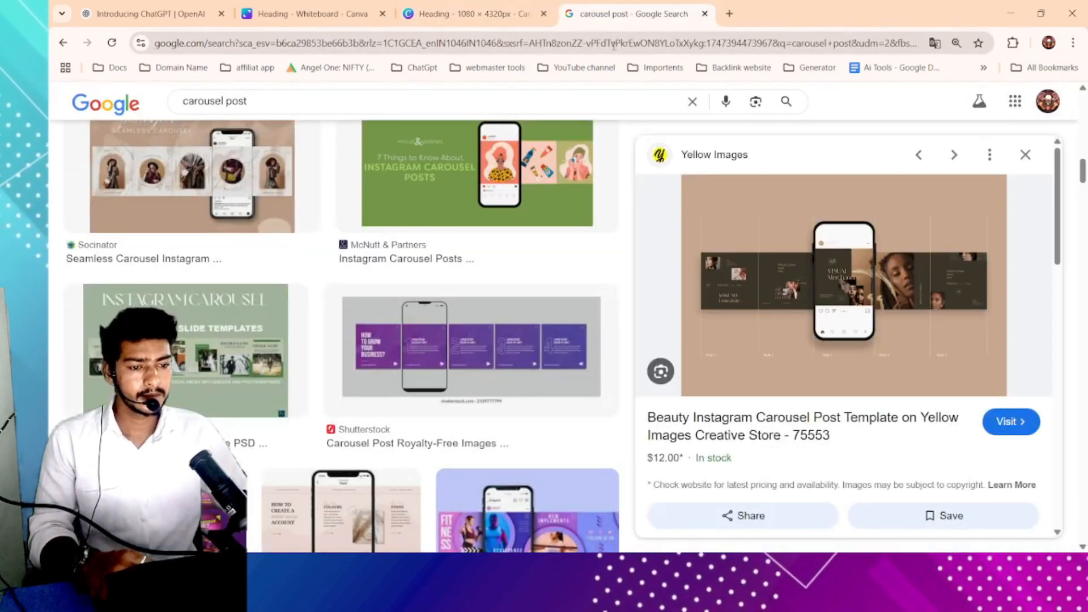
pyautogui.click(614, 43)
pyautogui.write('ga')
pyautogui.press('Return')
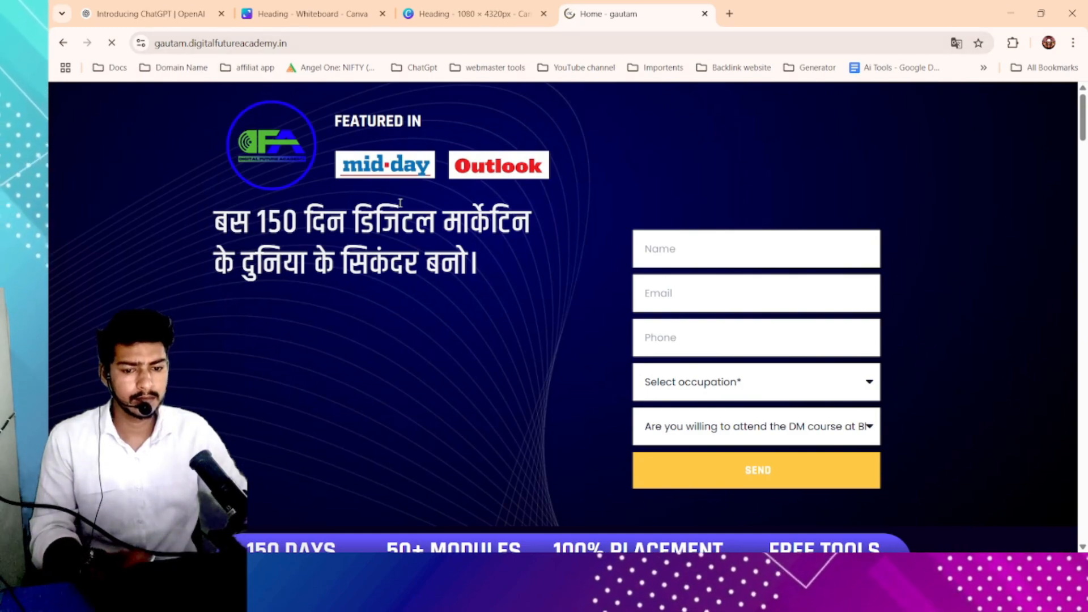
pyautogui.scroll(-20, 401, 202)
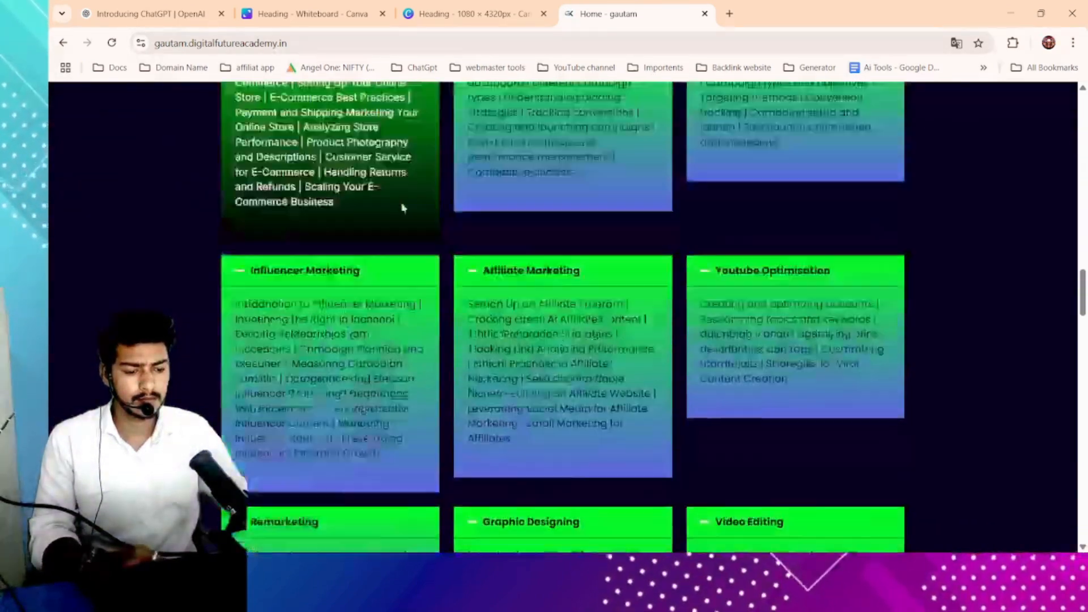
pyautogui.scroll(-10, 401, 208)
pyautogui.scroll(15, 401, 208)
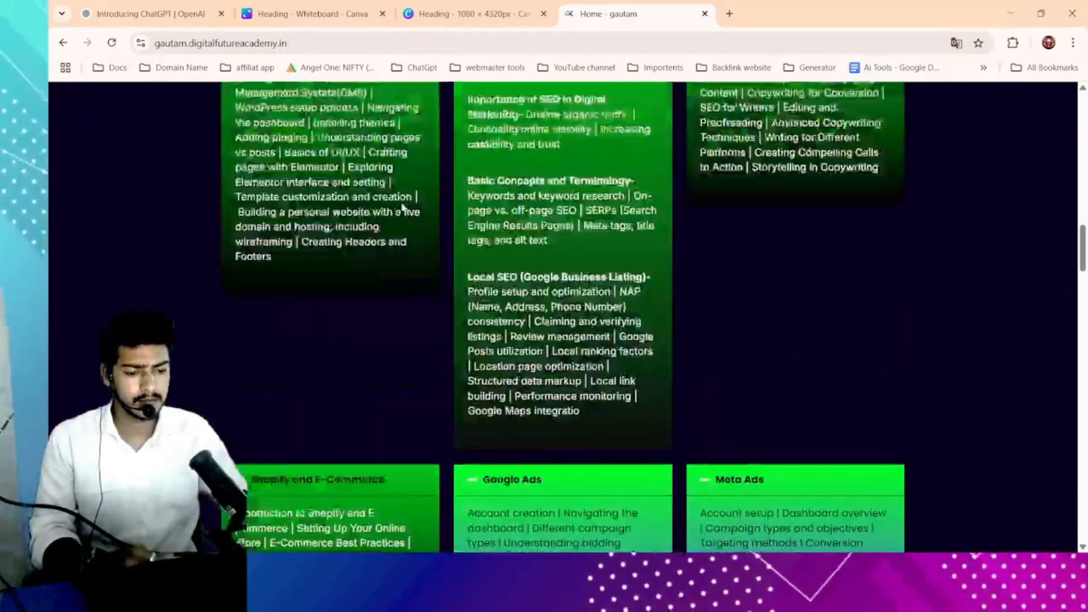
pyautogui.scroll(15, 403, 208)
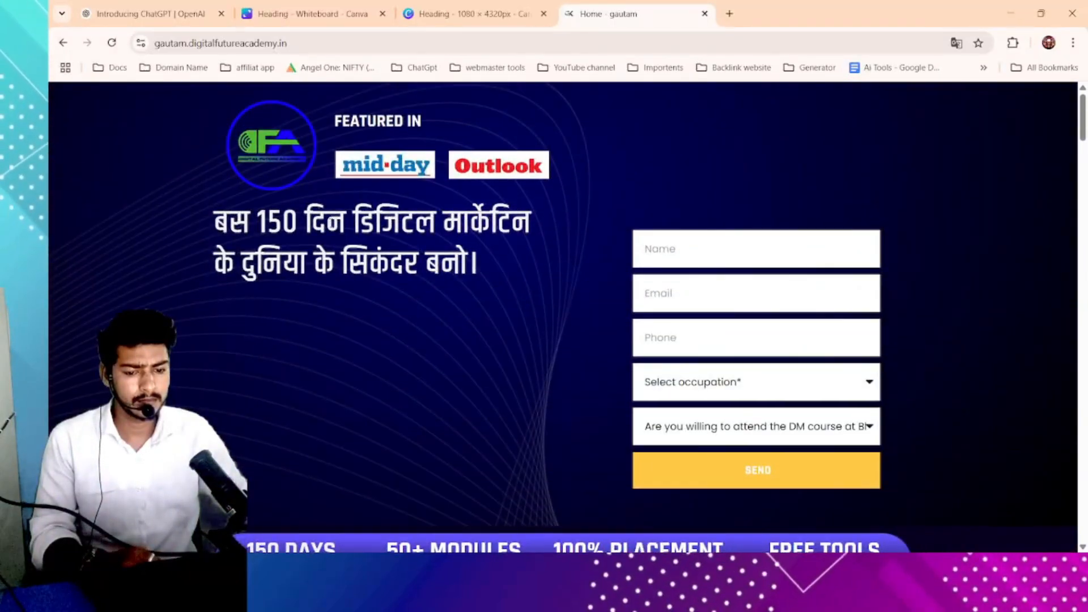
# - Scroll through the academy website's sections down to its footer
pyautogui.moveTo(310, 233); pyautogui.dragTo(425, 234)
pyautogui.click(444, 239)
pyautogui.scroll(-2, 479, 255)
pyautogui.scroll(2, 479, 255)
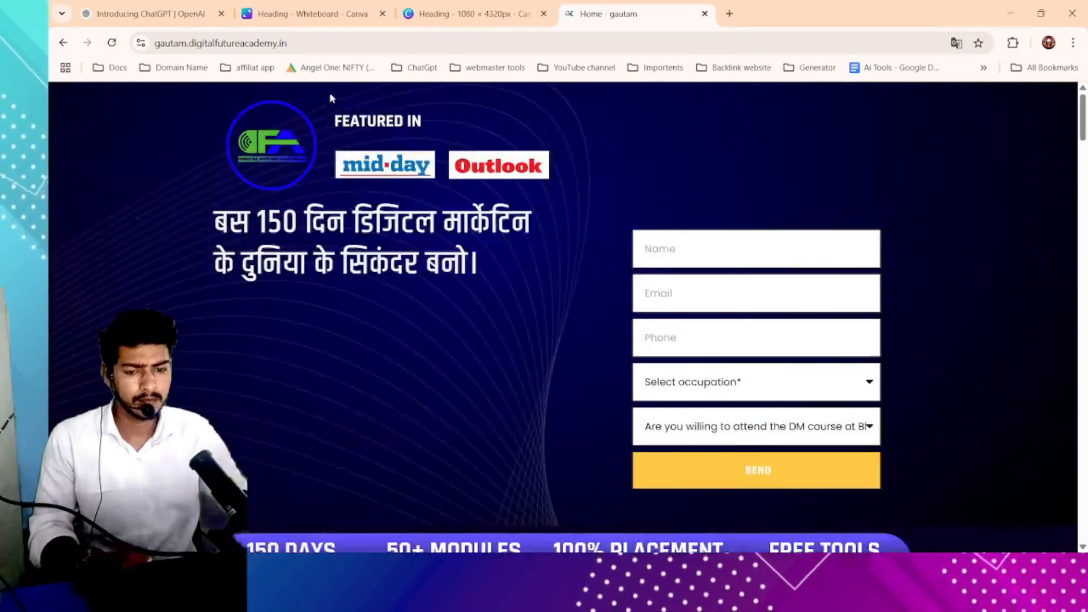
pyautogui.doubleClick(391, 47)
pyautogui.doubleClick(392, 48)
pyautogui.click(392, 47)
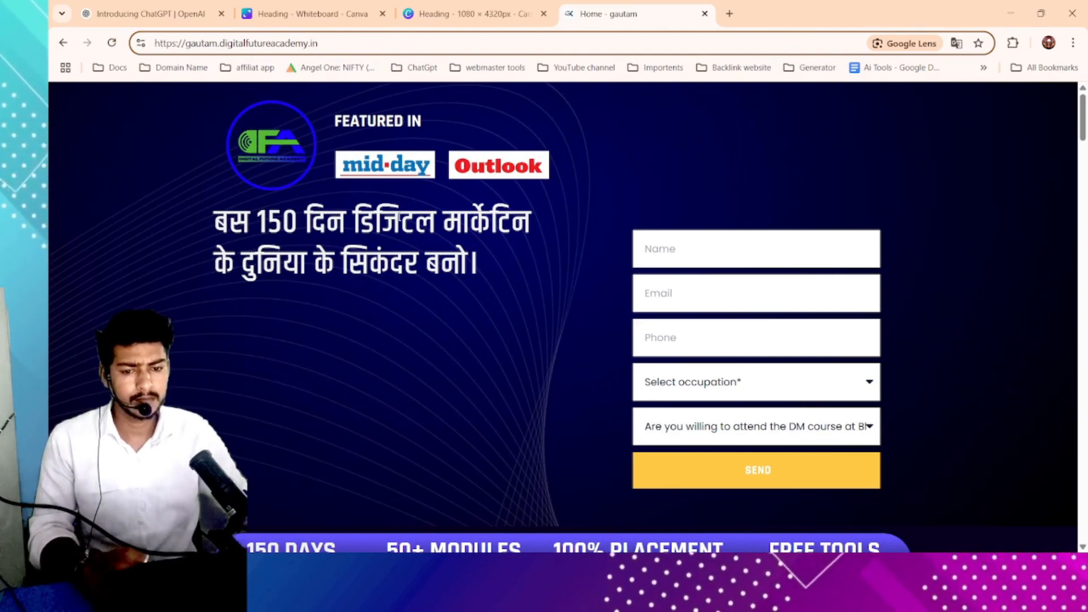
pyautogui.scroll(-20, 399, 217)
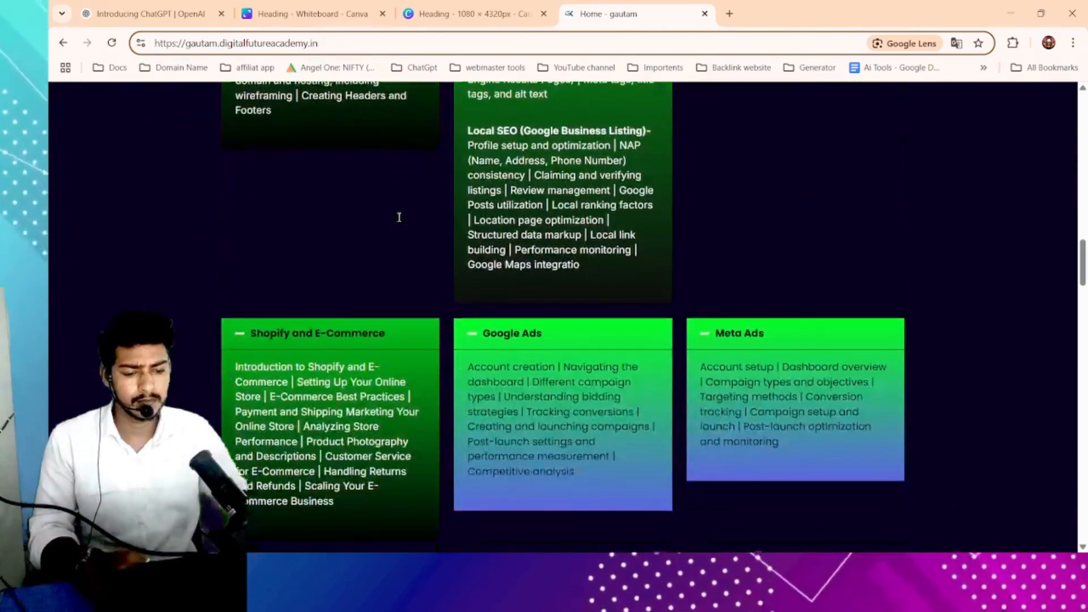
pyautogui.scroll(-20, 399, 218)
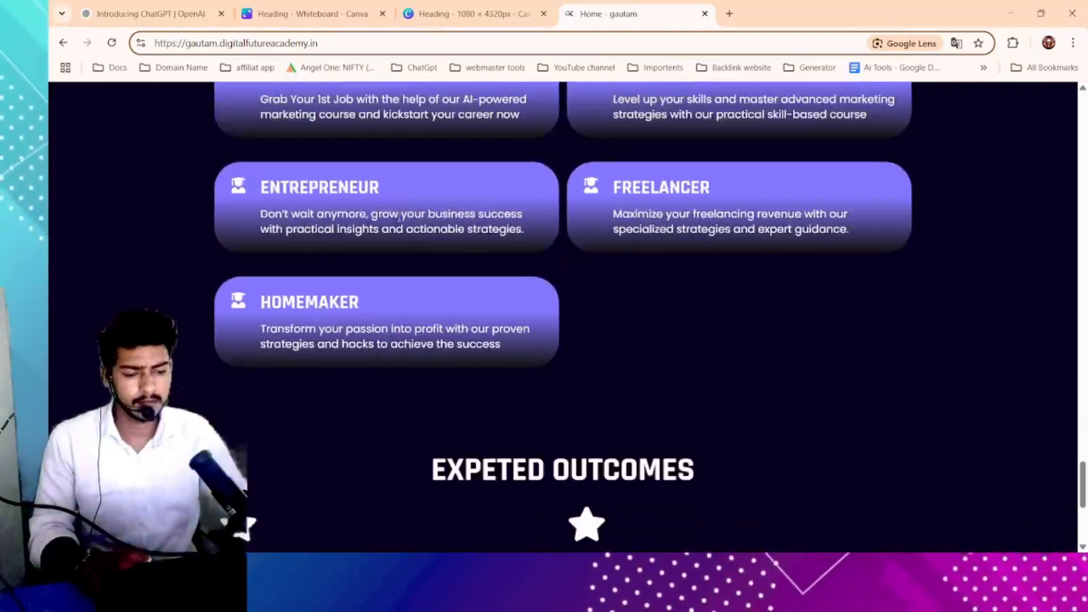
pyautogui.scroll(-2, 399, 217)
pyautogui.scroll(6, 399, 217)
pyautogui.scroll(-7, 399, 217)
pyautogui.scroll(-3, 399, 217)
pyautogui.scroll(20, 399, 217)
pyautogui.scroll(-20, 374, 208)
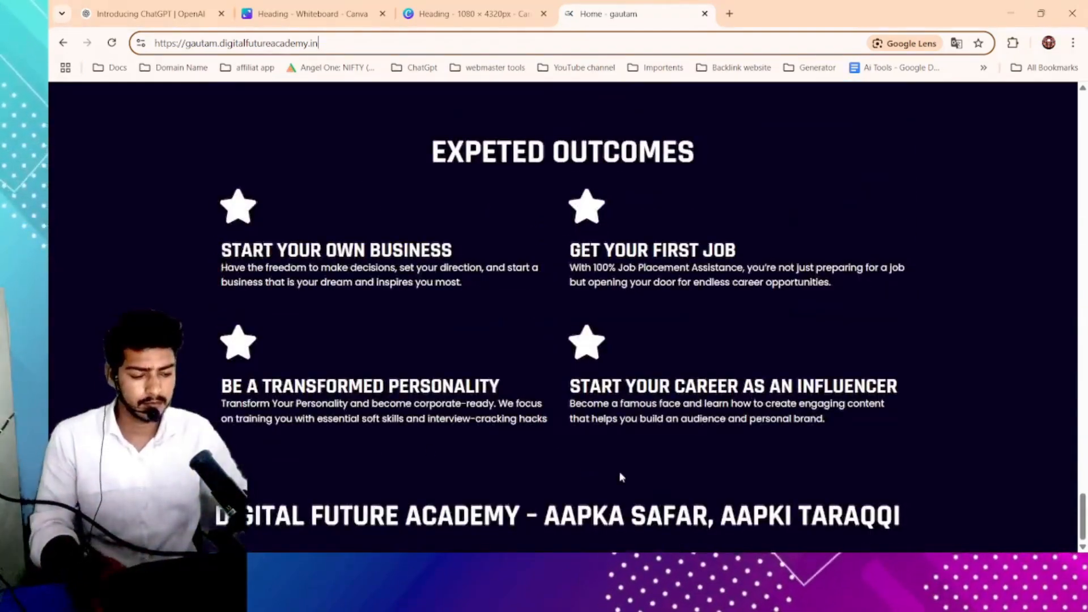
# - Copy the name 'Digital Future Academy' from the website's footer and return to the Canva design
pyautogui.click(565, 520)
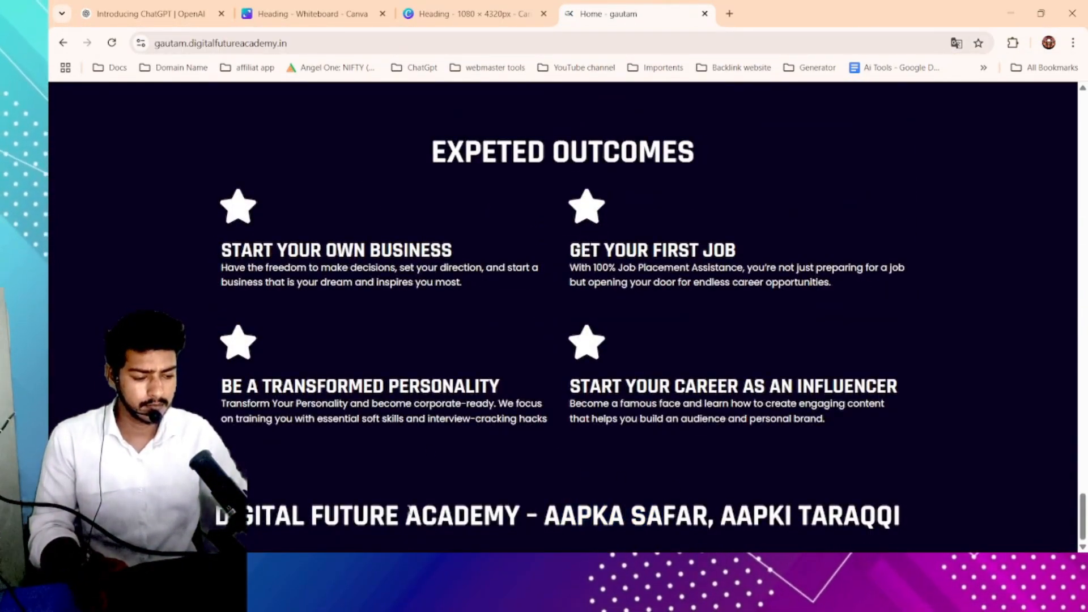
pyautogui.moveTo(217, 519); pyautogui.dragTo(521, 531)
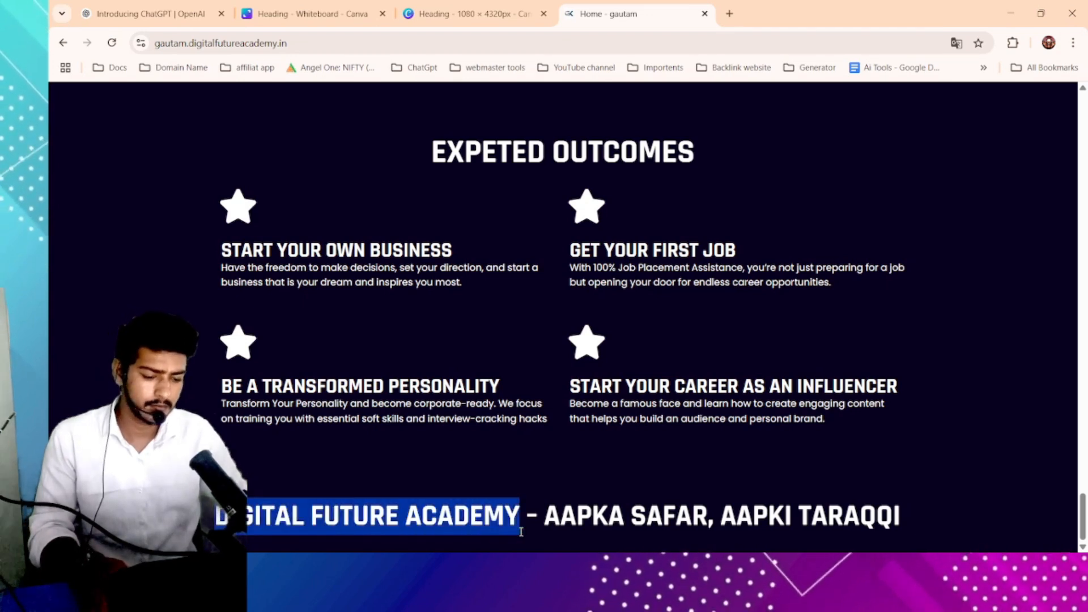
pyautogui.click(487, 14)
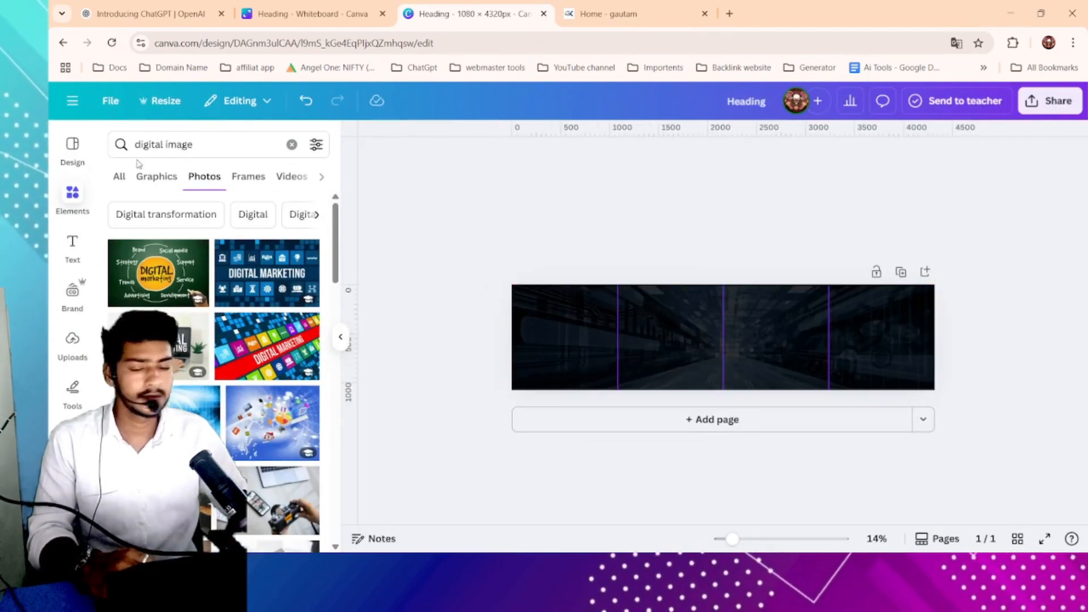
# - Add a heading text box to the first column of the carousel page
pyautogui.click(87, 242)
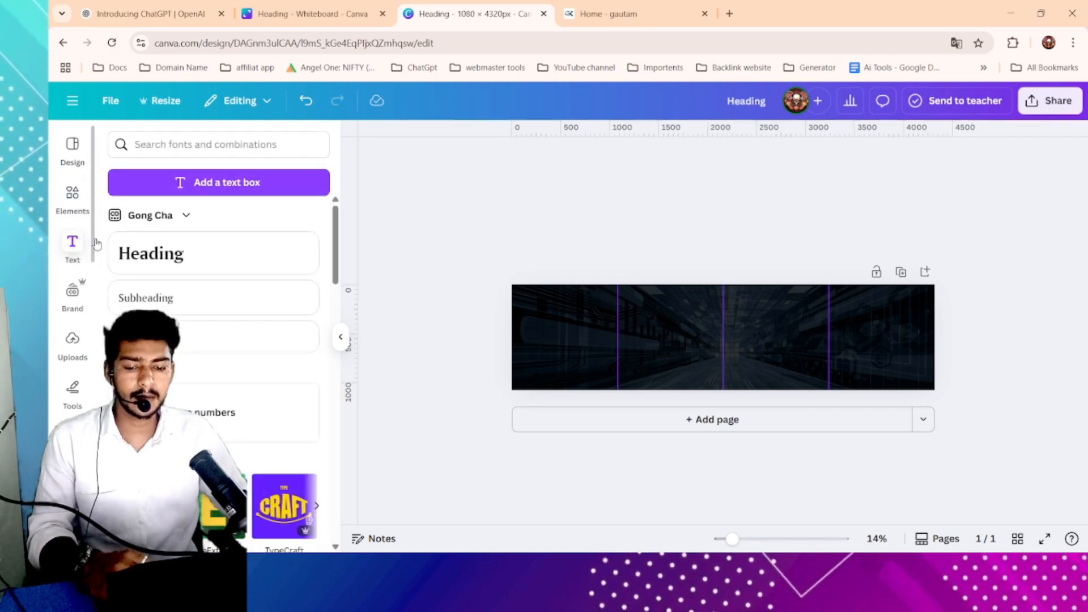
pyautogui.moveTo(176, 257); pyautogui.dragTo(603, 318)
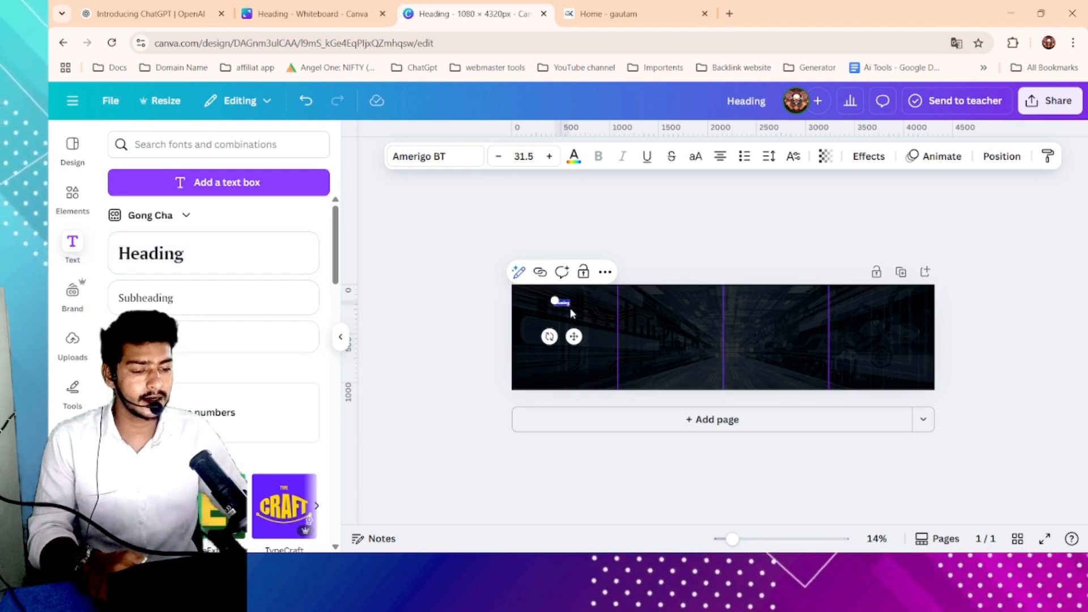
pyautogui.click(490, 293)
pyautogui.click(554, 304)
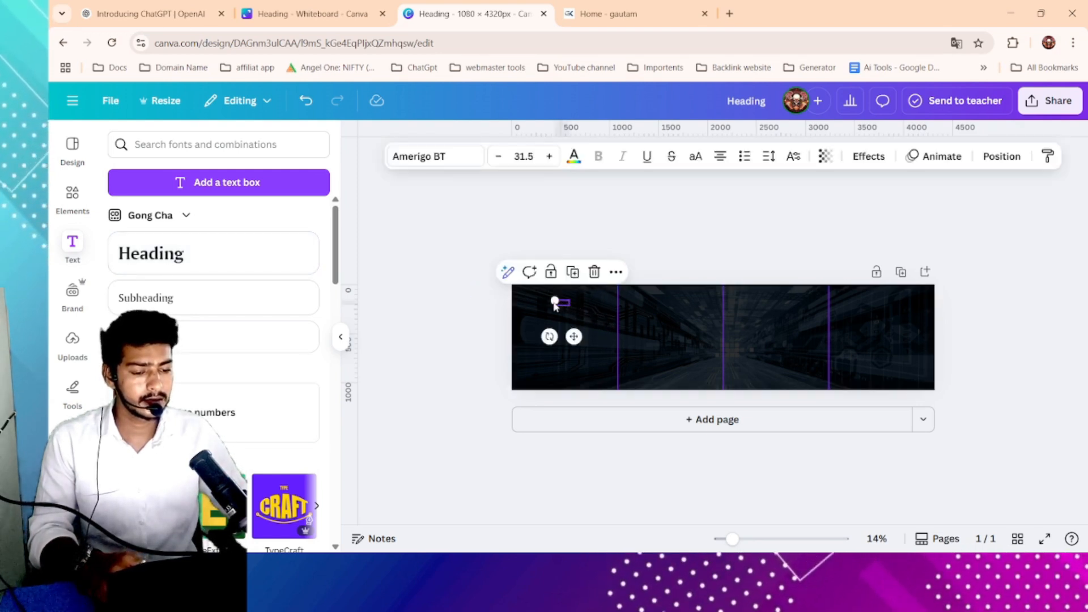
pyautogui.click(572, 320)
pyautogui.click(558, 325)
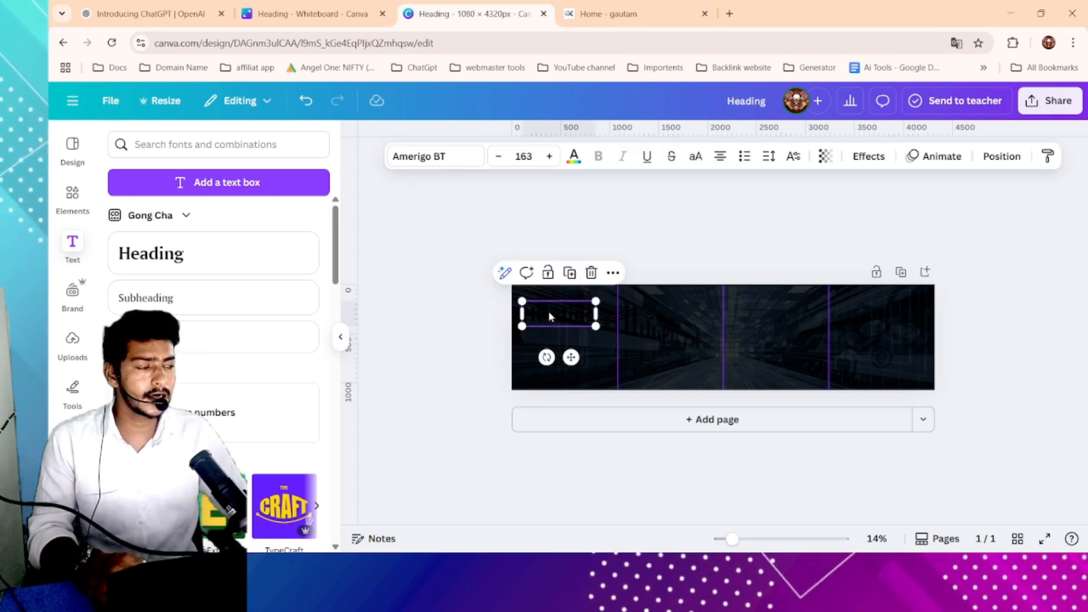
# - Set the heading's text colour to white
pyautogui.click(575, 157)
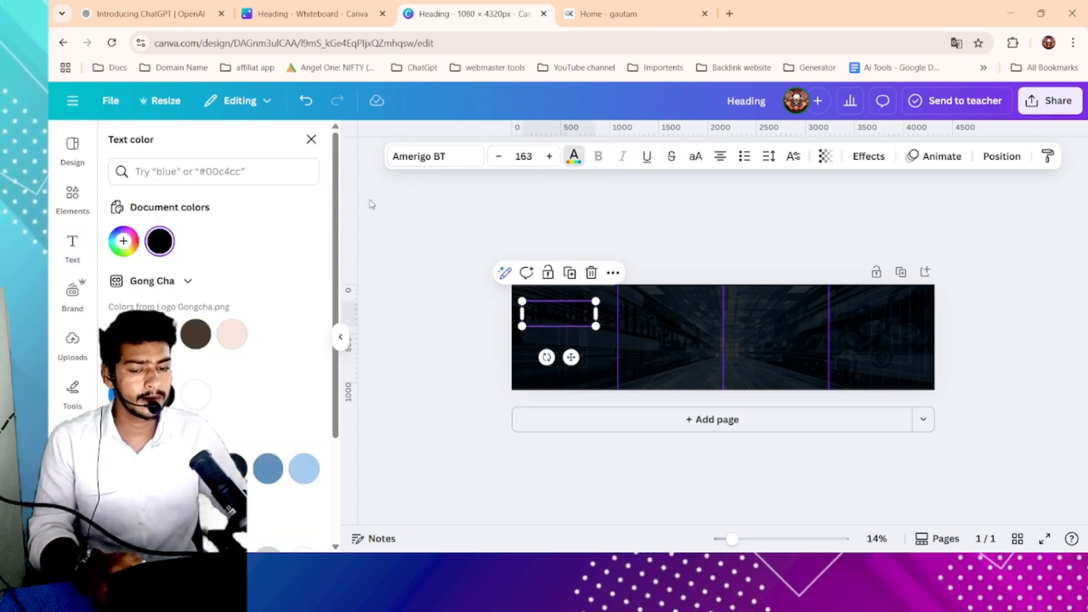
pyautogui.click(195, 394)
pyautogui.click(652, 260)
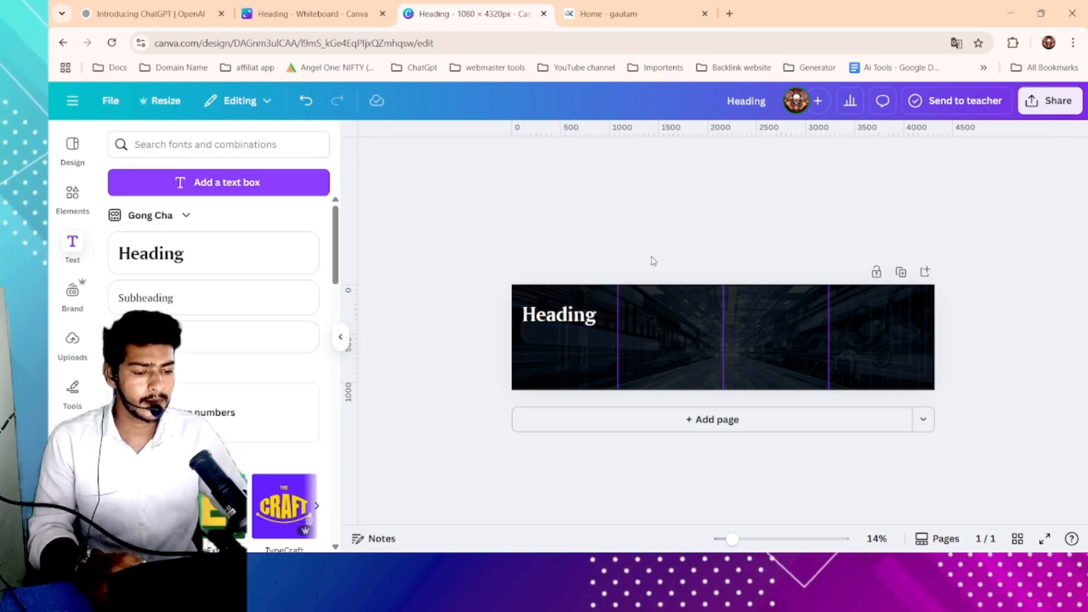
# - Replace the heading text with the pasted 'Digital Future Academy'
pyautogui.doubleClick(575, 319)
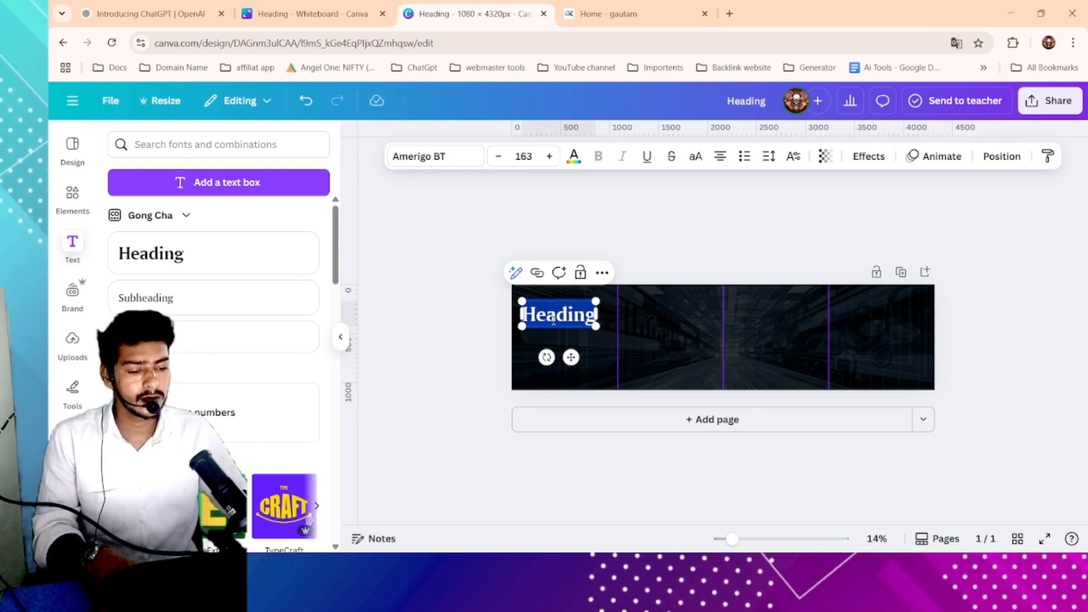
pyautogui.write('Digital Future Academy')
pyautogui.moveTo(607, 414); pyautogui.dragTo(595, 401)
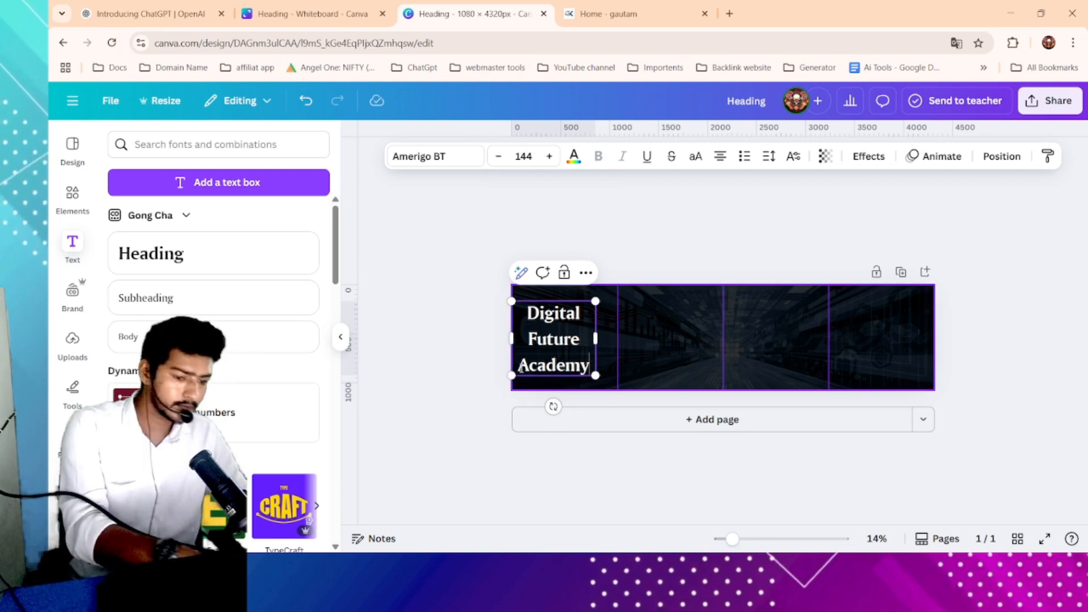
# - Shrink the heading text box so its font size becomes 111
pyautogui.click(465, 315)
pyautogui.click(543, 336)
pyautogui.scroll(3, 533, 328)
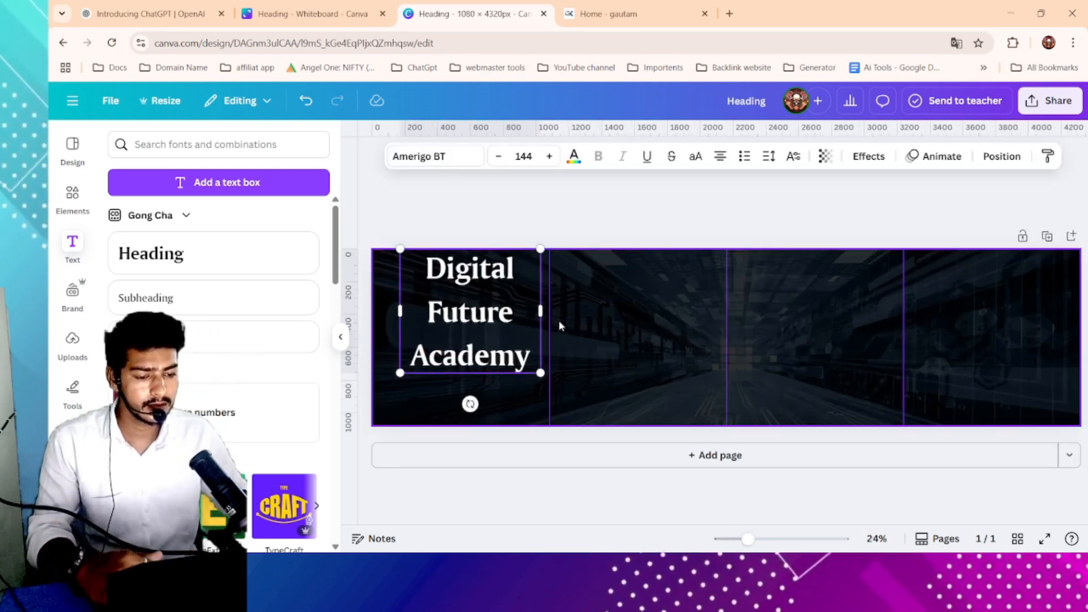
pyautogui.scroll(2, 475, 320)
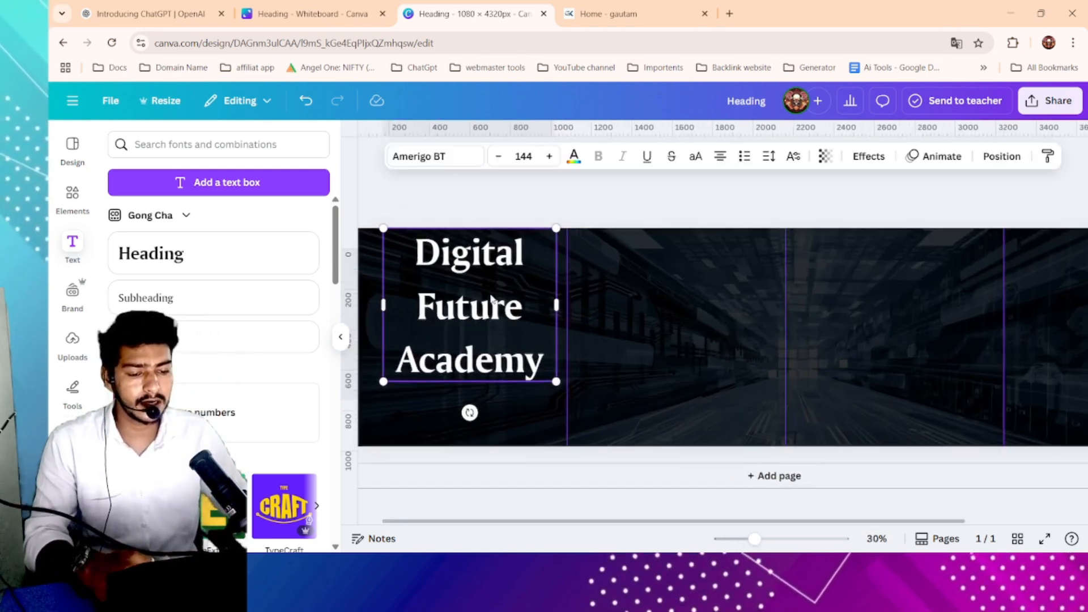
pyautogui.click(525, 342)
pyautogui.moveTo(522, 337); pyautogui.dragTo(504, 328)
pyautogui.moveTo(564, 393); pyautogui.dragTo(491, 382)
# - Widen the heading text box so the name wraps onto two lines
pyautogui.scroll(1, 567, 313)
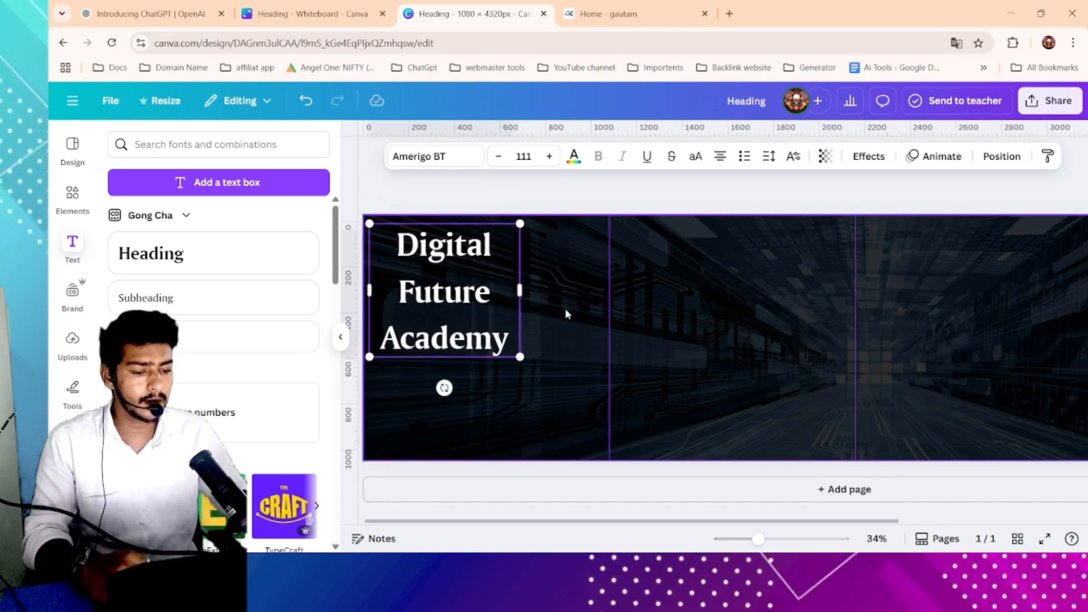
pyautogui.scroll(2, 566, 313)
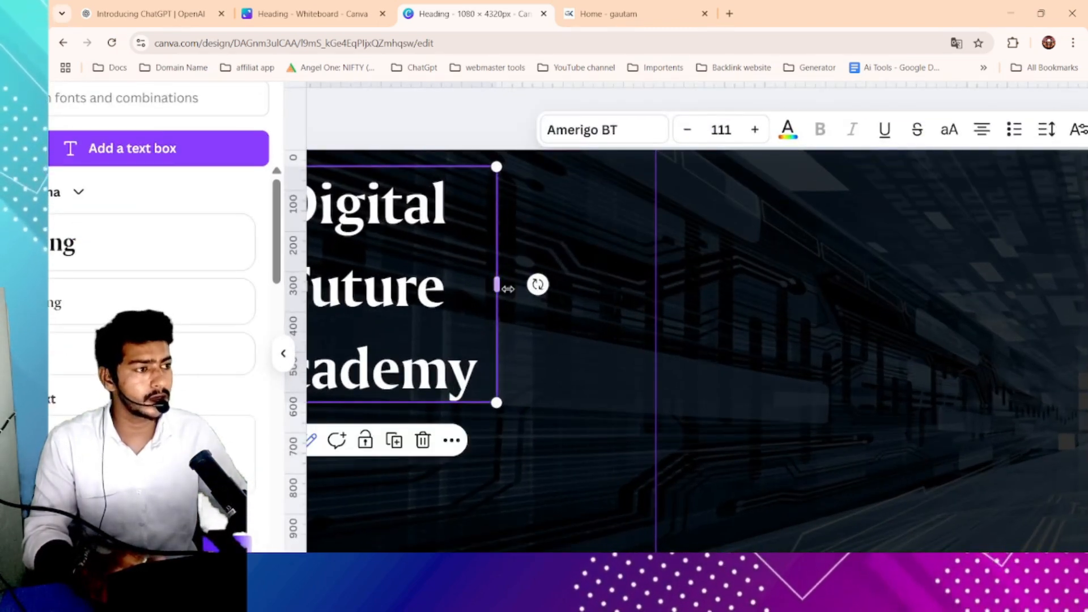
pyautogui.moveTo(500, 290); pyautogui.dragTo(593, 248)
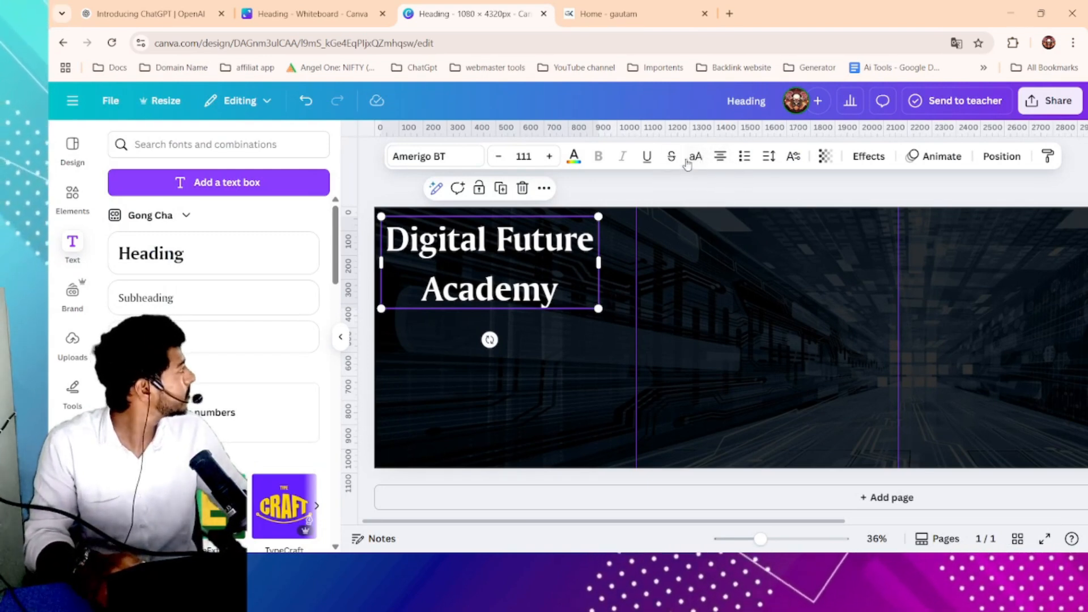
# - Left-align the heading and scale it down to about size 84.5
pyautogui.click(726, 158)
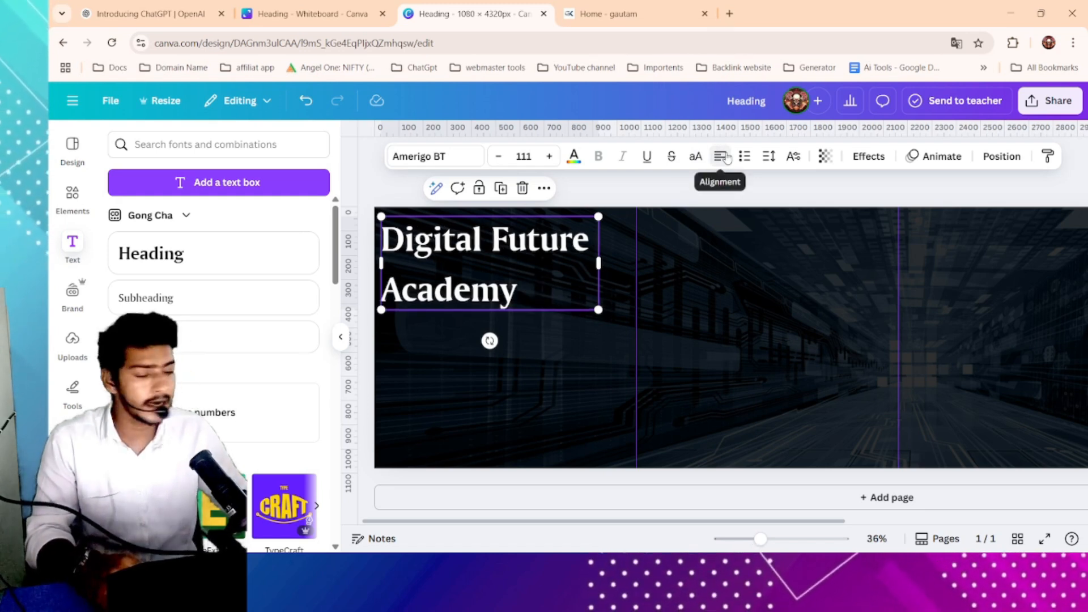
pyautogui.moveTo(598, 217); pyautogui.dragTo(547, 238)
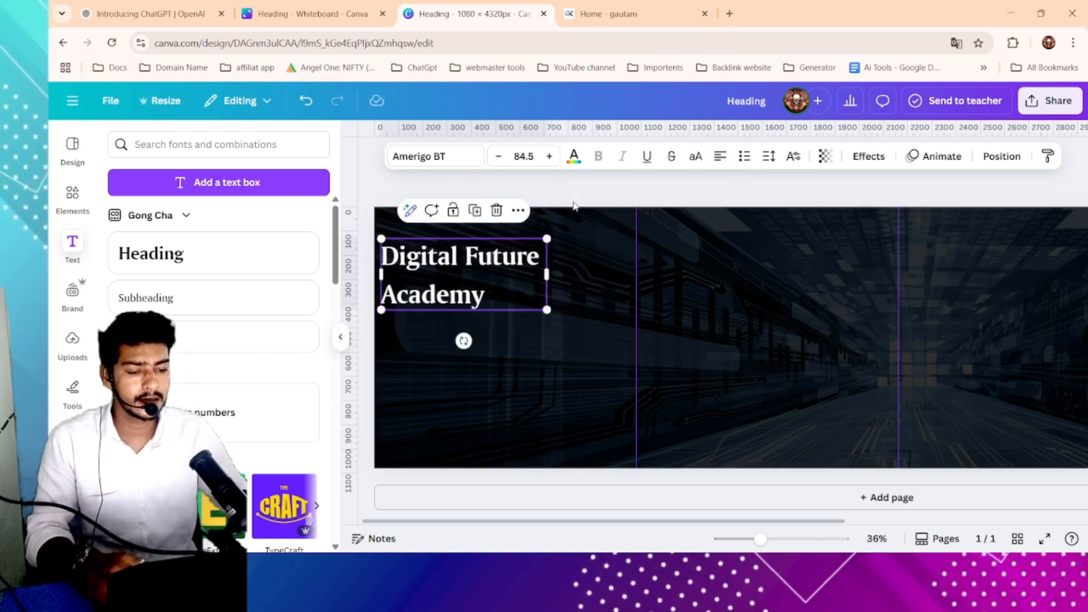
# - Enlarge the heading to about size 94 and position it near the page's top-left corner
pyautogui.click(574, 205)
pyautogui.scroll(-3, 549, 278)
pyautogui.click(468, 302)
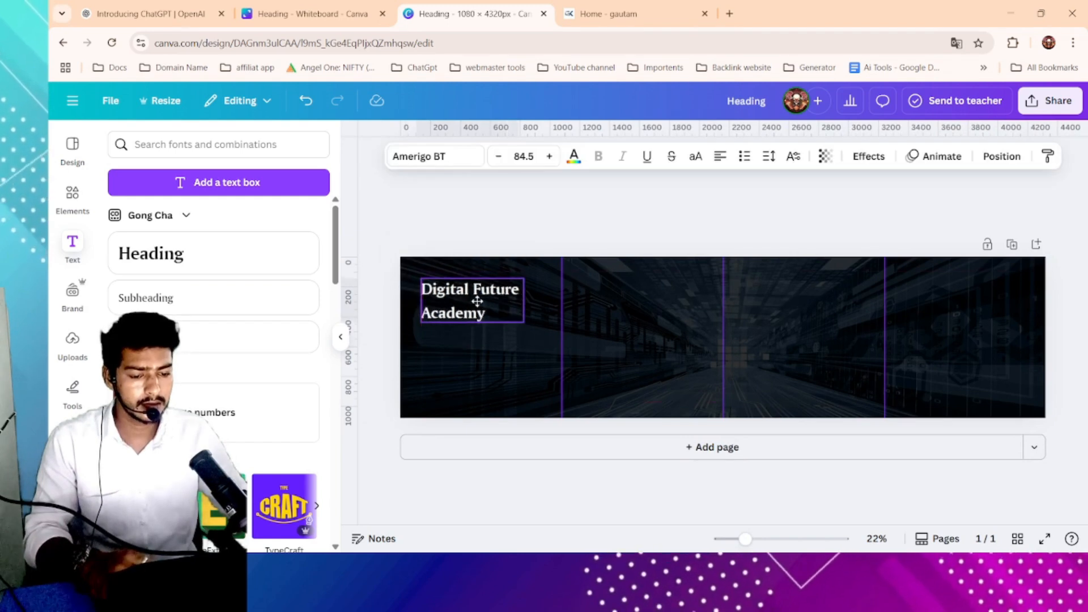
pyautogui.click(526, 226)
pyautogui.click(513, 319)
pyautogui.moveTo(519, 323); pyautogui.dragTo(530, 327)
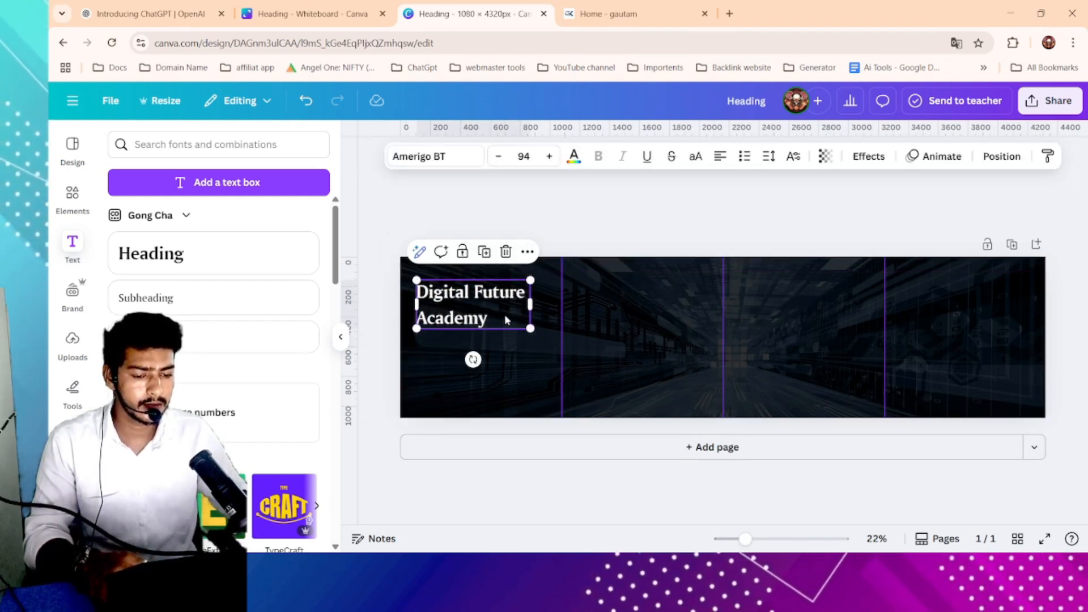
pyautogui.click(604, 232)
pyautogui.scroll(-1, 249, 287)
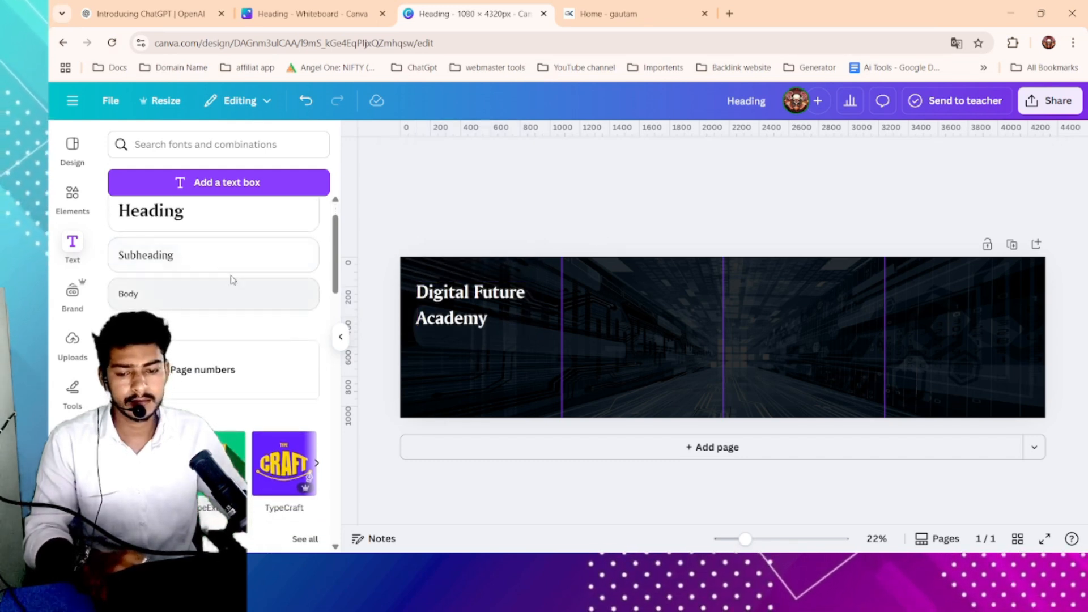
# - Search the Elements library for "shape"
pyautogui.scroll(1, 232, 280)
pyautogui.click(190, 146)
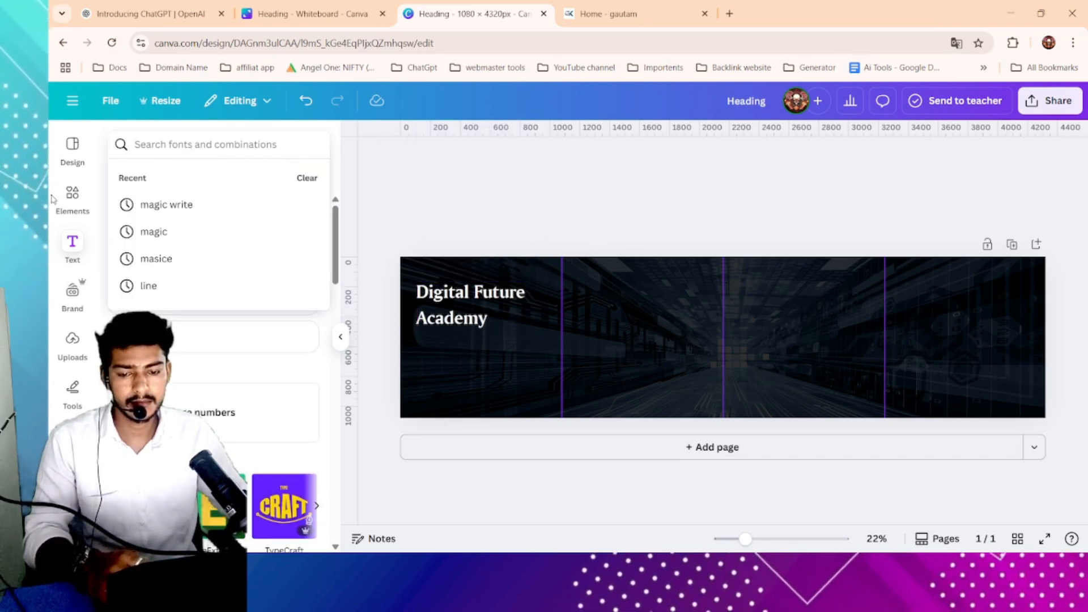
pyautogui.click(72, 196)
pyautogui.click(237, 149)
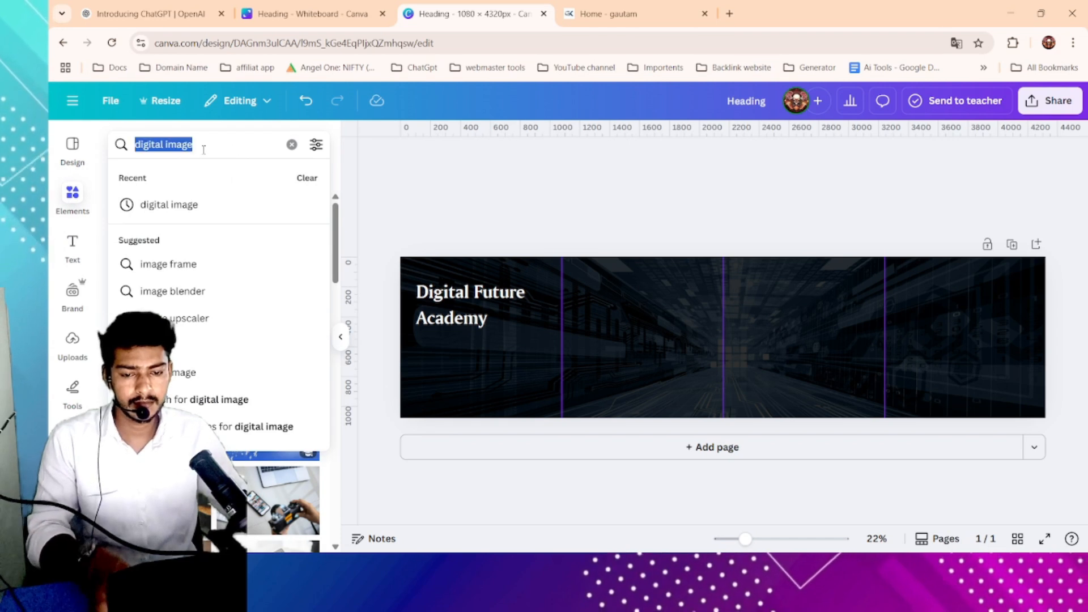
pyautogui.press('BackSpace')
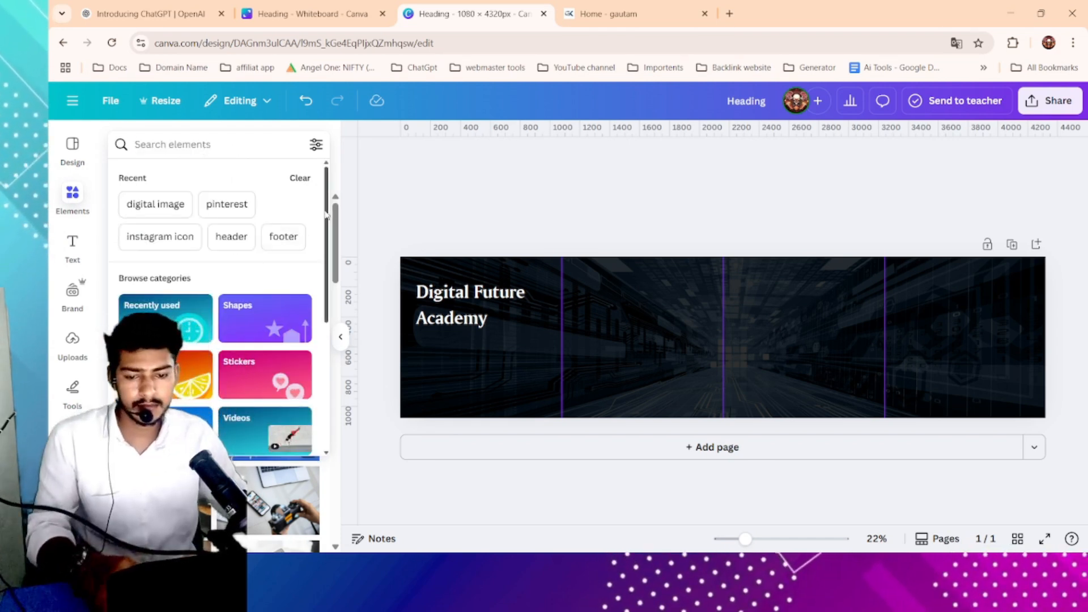
pyautogui.click(435, 168)
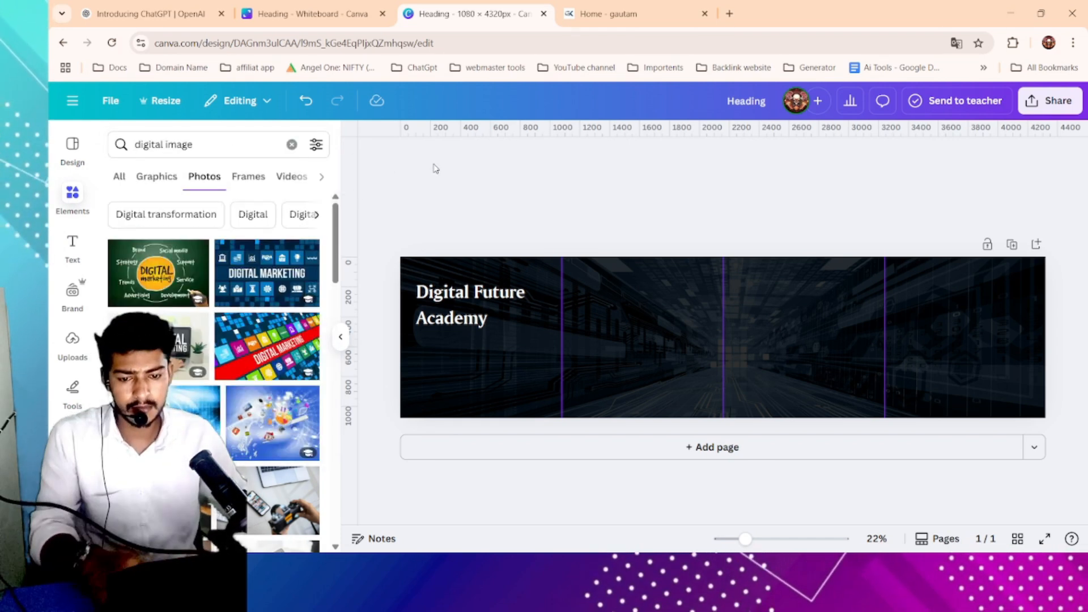
pyautogui.click(292, 146)
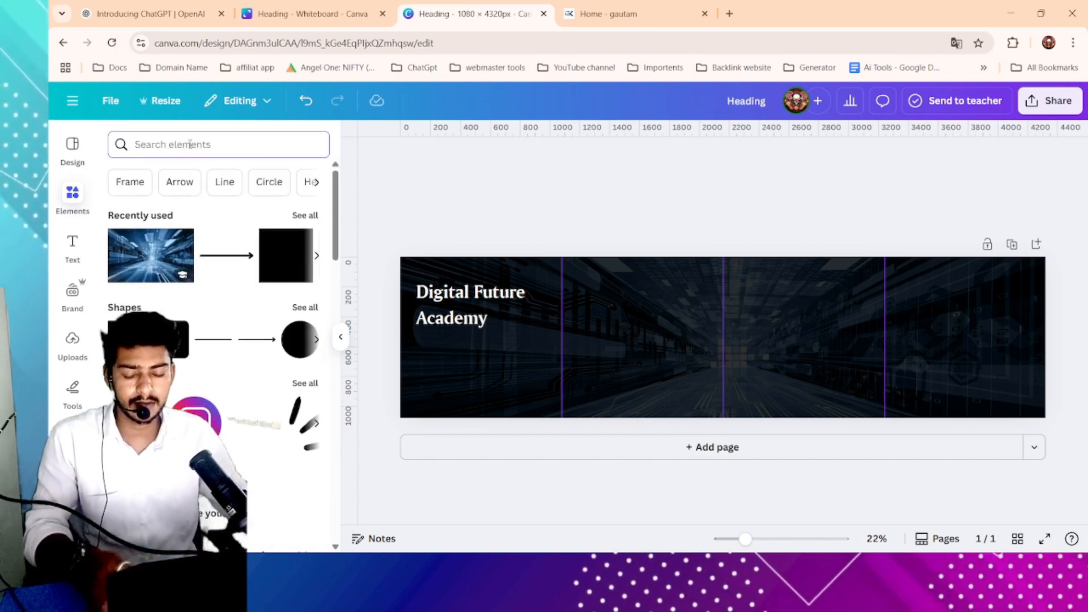
pyautogui.write('shap')
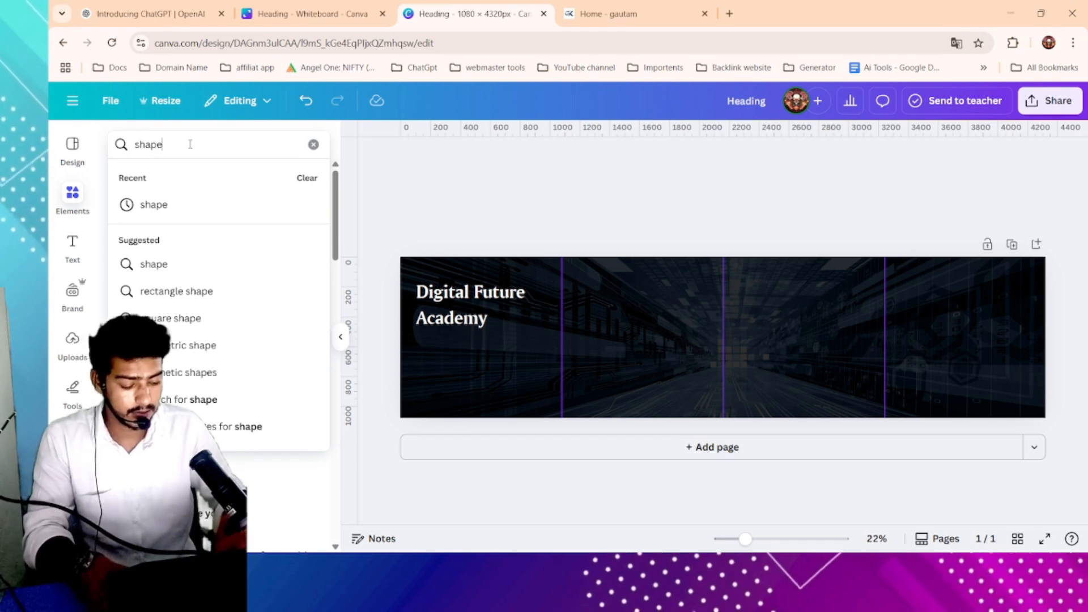
pyautogui.write('e')
pyautogui.press('Return')
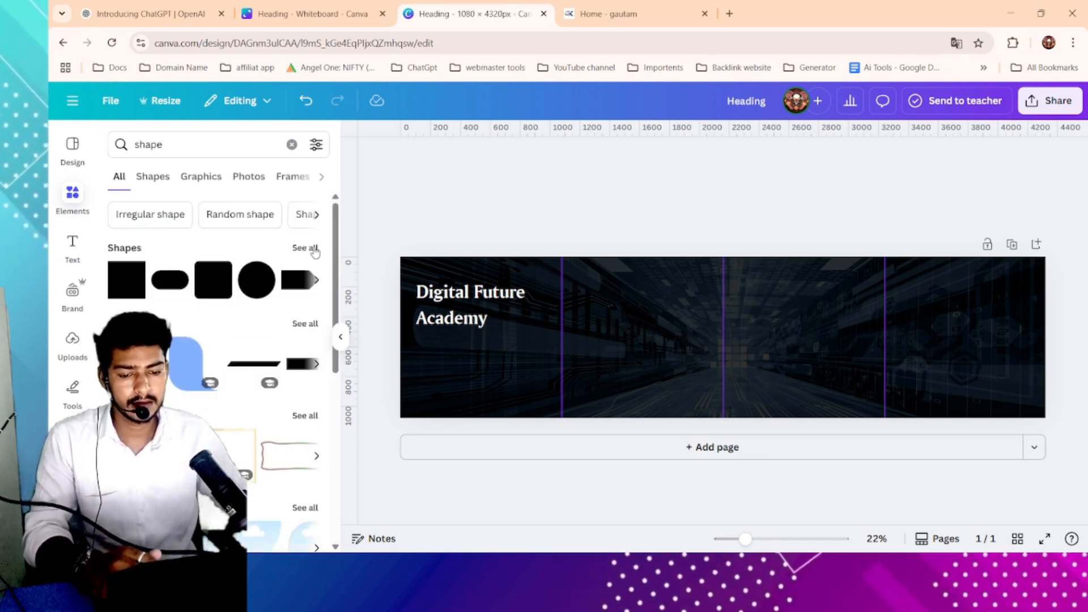
# - Add a blue blob shape from the graphics results and place it tilted at the page's top-left corner behind the heading
pyautogui.click(182, 355)
pyautogui.moveTo(693, 330); pyautogui.dragTo(386, 240)
pyautogui.moveTo(417, 311); pyautogui.dragTo(347, 273)
pyautogui.moveTo(429, 256)
pyautogui.mouseDown()
pyautogui.moveTo(453, 272)
pyautogui.moveTo(417, 274)
pyautogui.moveTo(429, 274)
pyautogui.mouseUp()
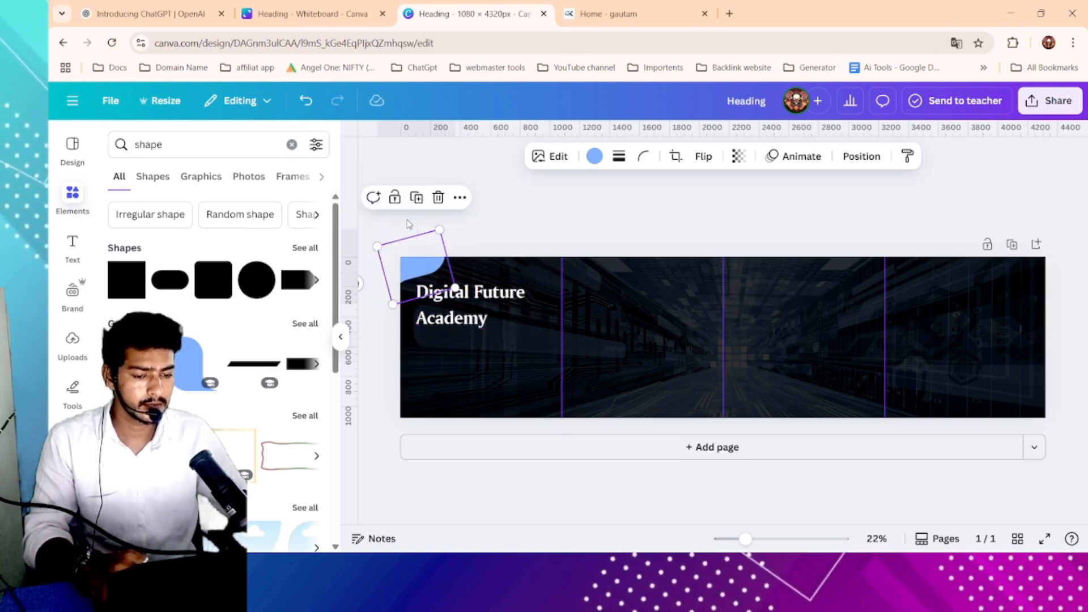
pyautogui.moveTo(413, 287); pyautogui.dragTo(355, 261)
pyautogui.moveTo(444, 274)
pyautogui.mouseDown()
pyautogui.moveTo(444, 264)
pyautogui.moveTo(446, 279)
pyautogui.mouseUp()
pyautogui.moveTo(372, 276); pyautogui.dragTo(415, 285)
pyautogui.click(512, 240)
pyautogui.click(416, 278)
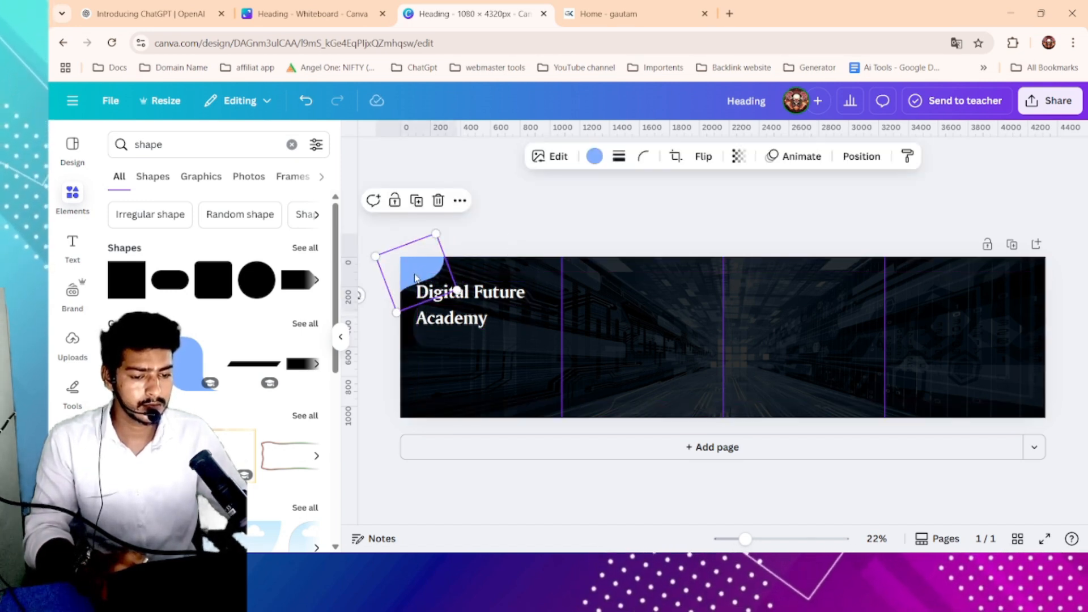
# - Recolour the blob shape at the top-left corner a bright custom green
pyautogui.click(513, 240)
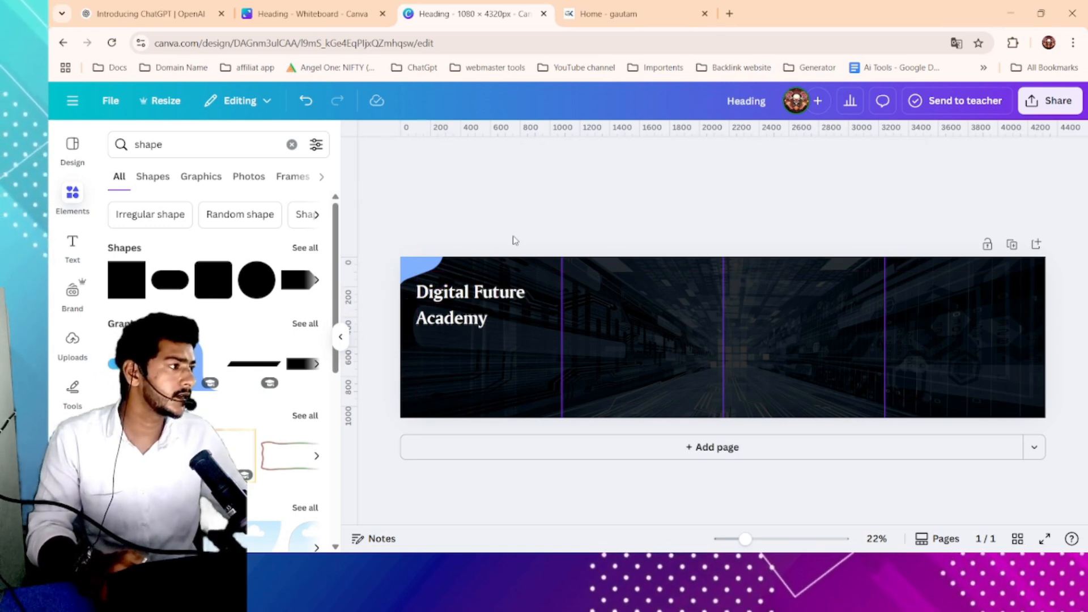
pyautogui.click(406, 264)
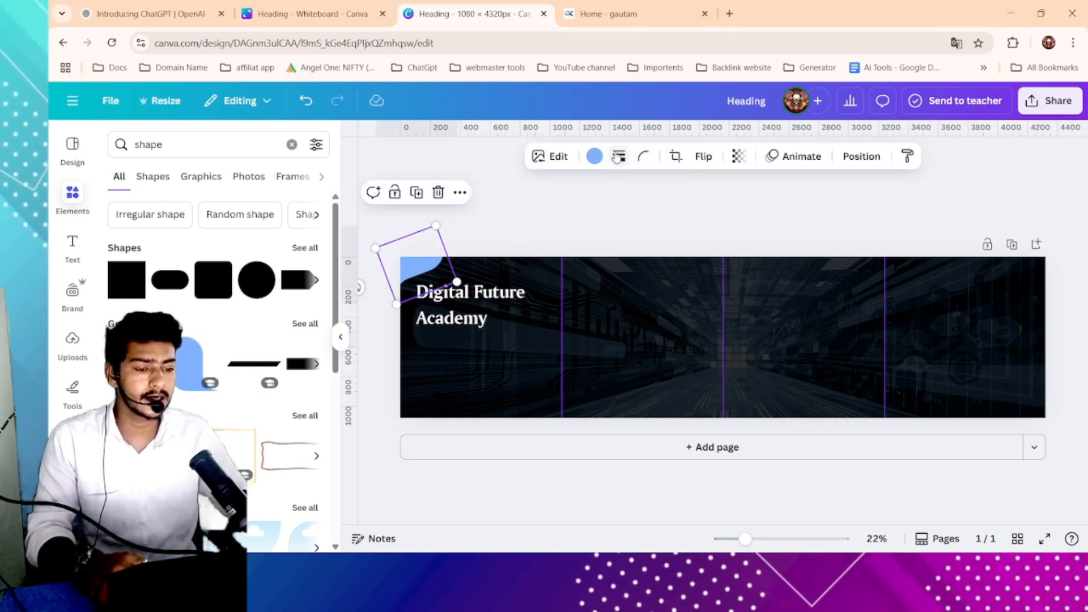
pyautogui.click(595, 157)
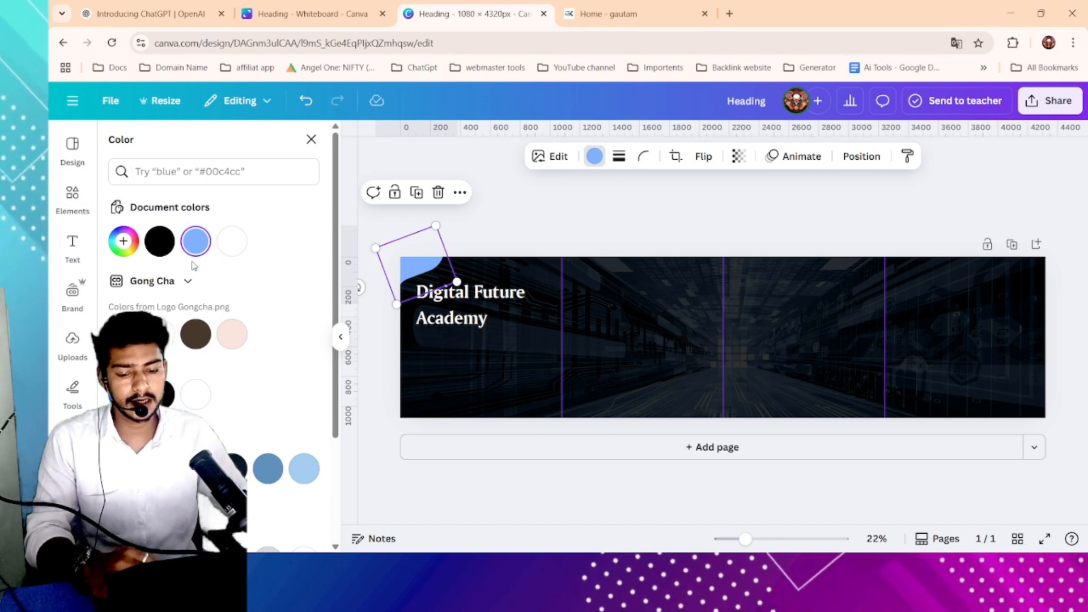
pyautogui.click(123, 242)
pyautogui.click(185, 361)
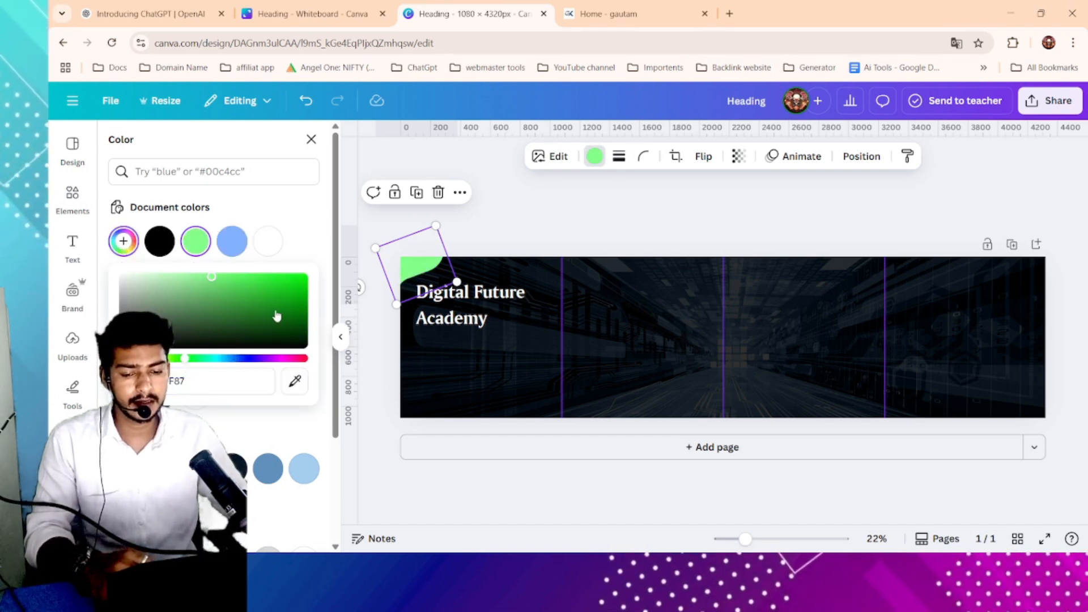
pyautogui.moveTo(275, 311); pyautogui.dragTo(299, 277)
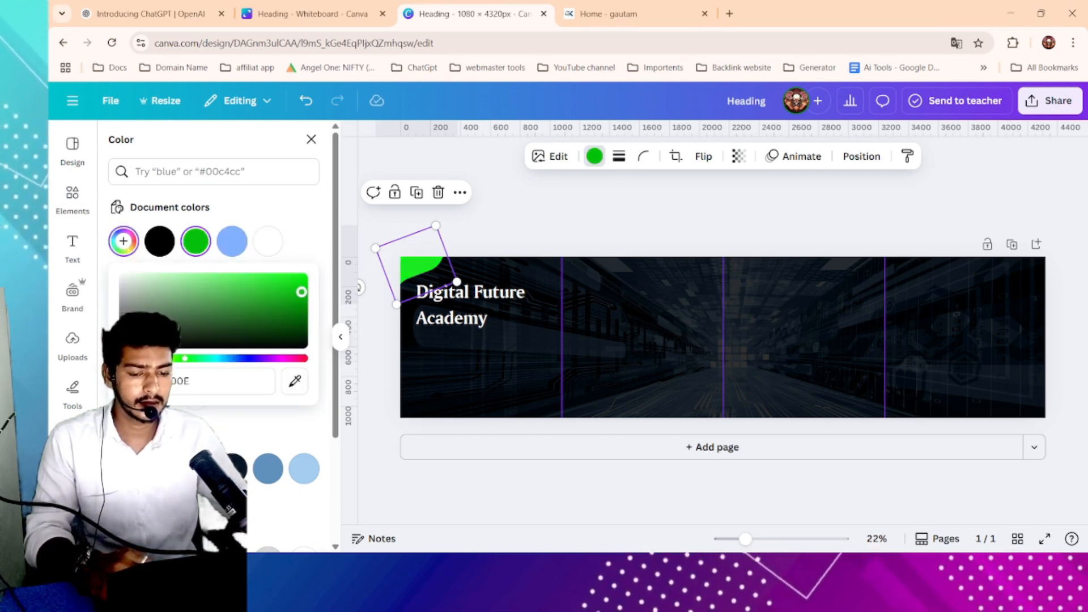
pyautogui.click(429, 269)
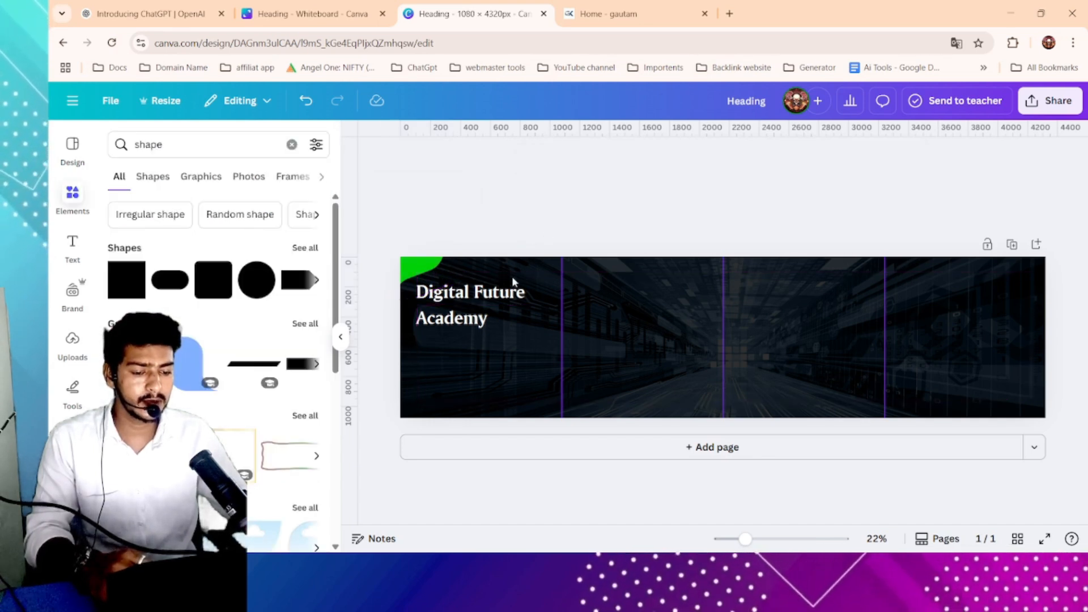
# - Duplicate the heading, change the copy's text to Bhiwani, and shrink it to about size 39 onto the green blob
pyautogui.click(476, 305)
pyautogui.click(476, 305)
pyautogui.click(562, 231)
pyautogui.click(506, 293)
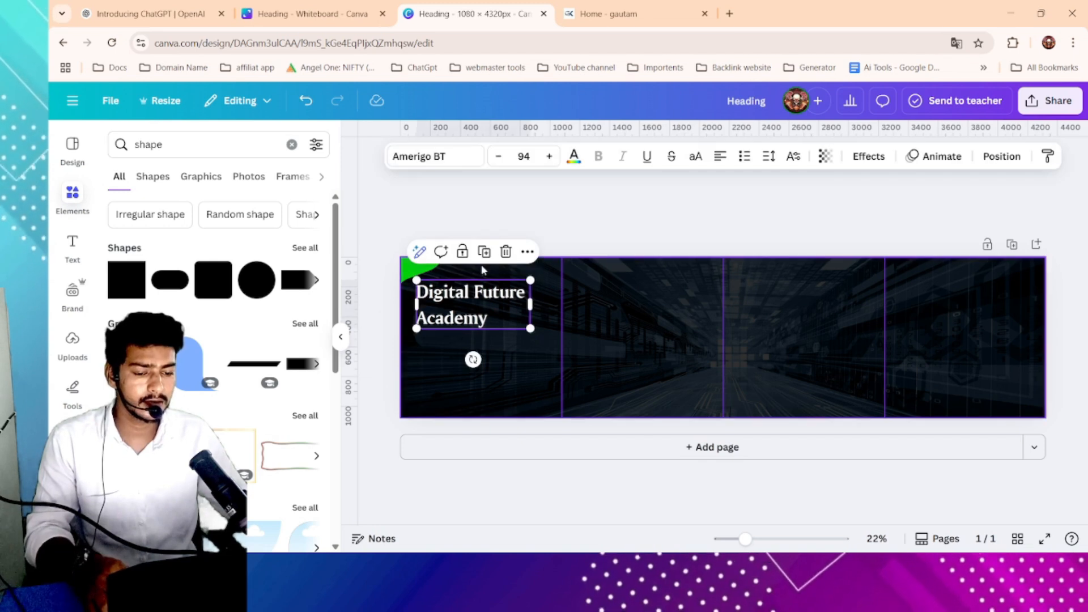
pyautogui.click(482, 252)
pyautogui.click(502, 363)
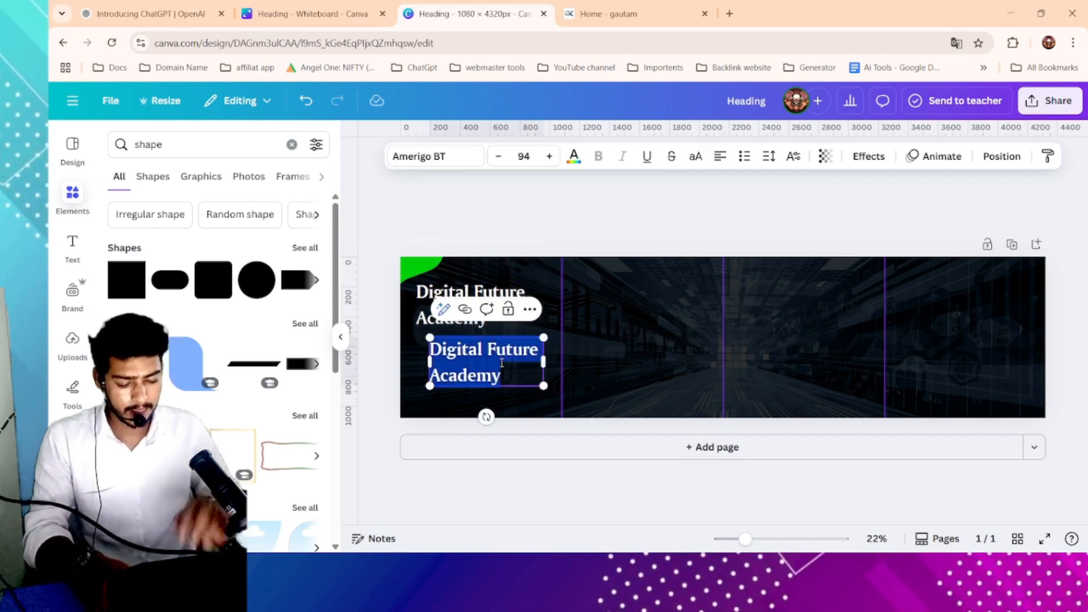
pyautogui.write('Bhiwani')
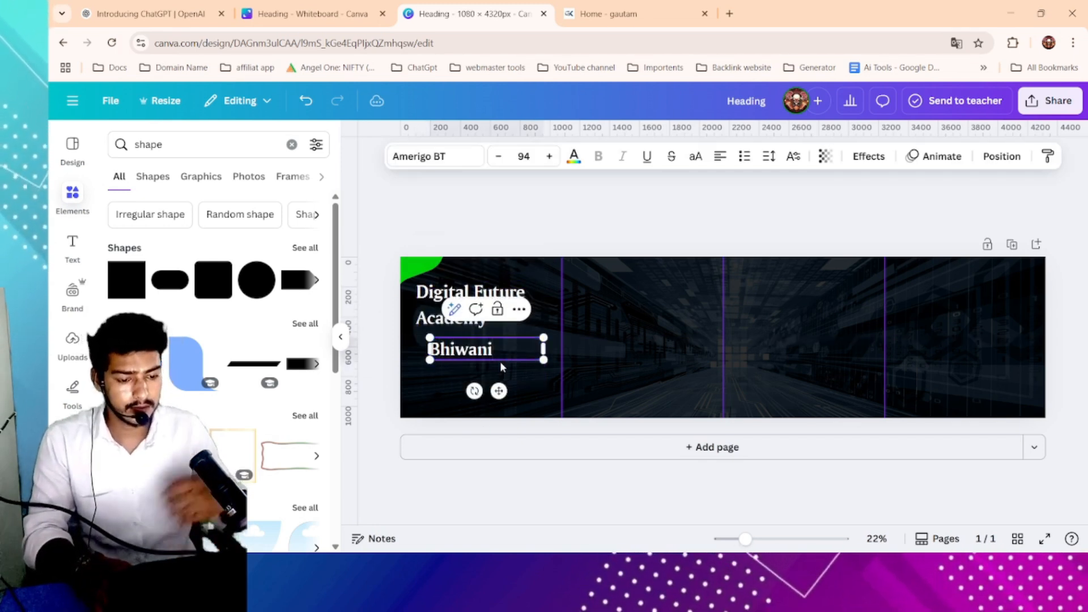
pyautogui.moveTo(543, 349); pyautogui.dragTo(420, 264)
pyautogui.click(472, 359)
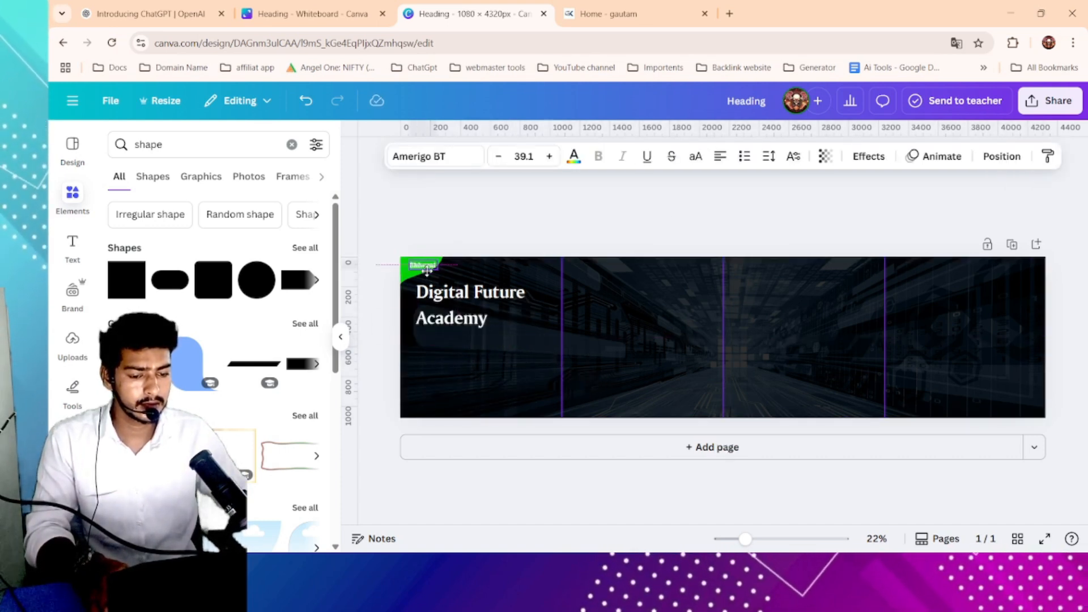
pyautogui.click(505, 221)
# - Search the Elements library for "line"
pyautogui.scroll(3, 474, 298)
pyautogui.hscroll(-1, 388, 244)
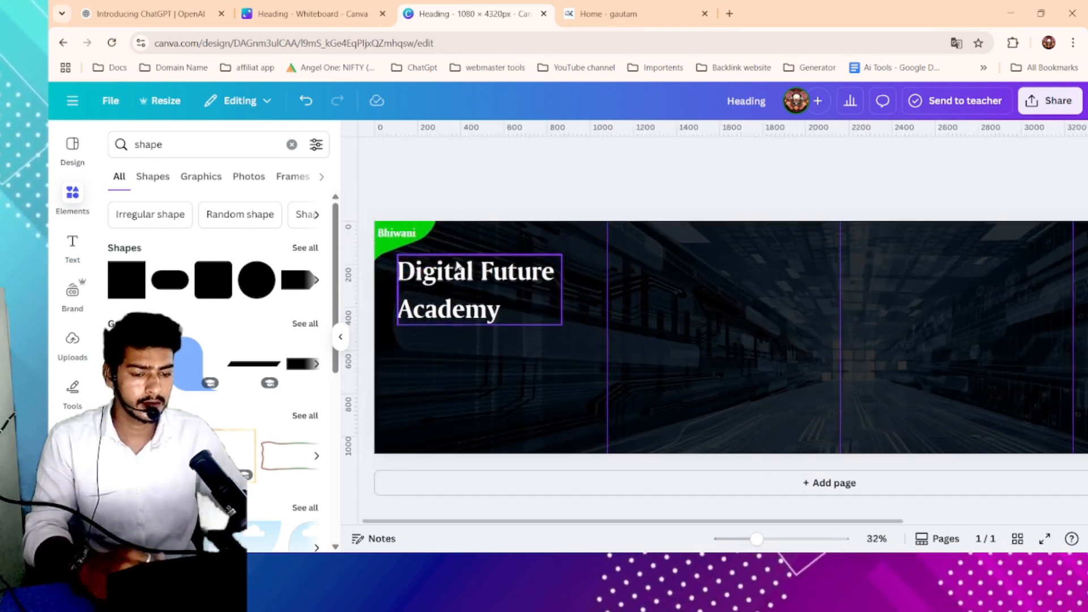
pyautogui.scroll(-3, 556, 301)
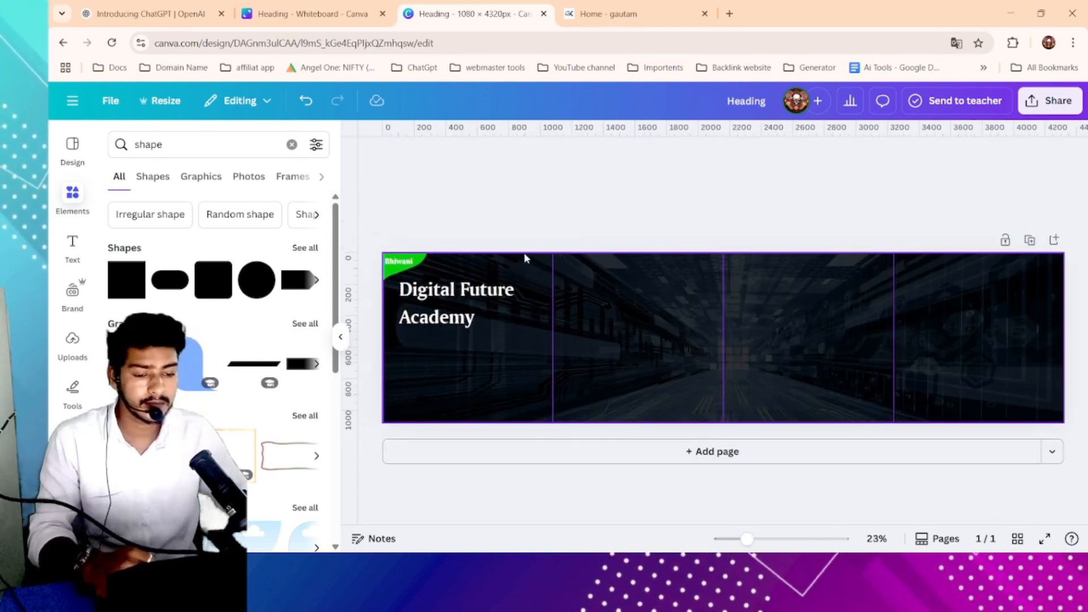
pyautogui.scroll(-2, 511, 283)
pyautogui.scroll(1, 576, 243)
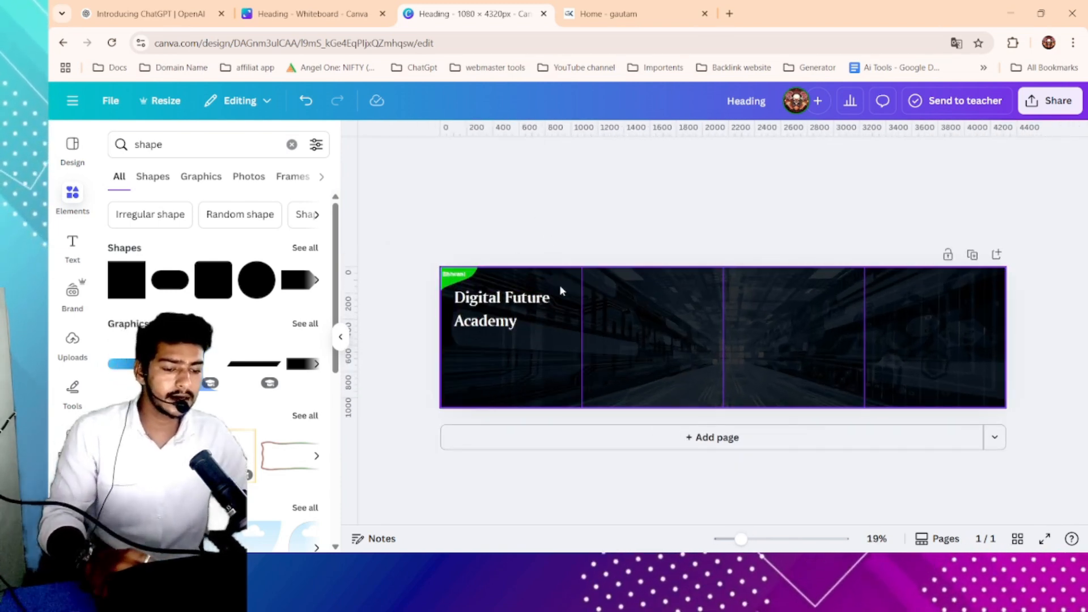
pyautogui.click(152, 147)
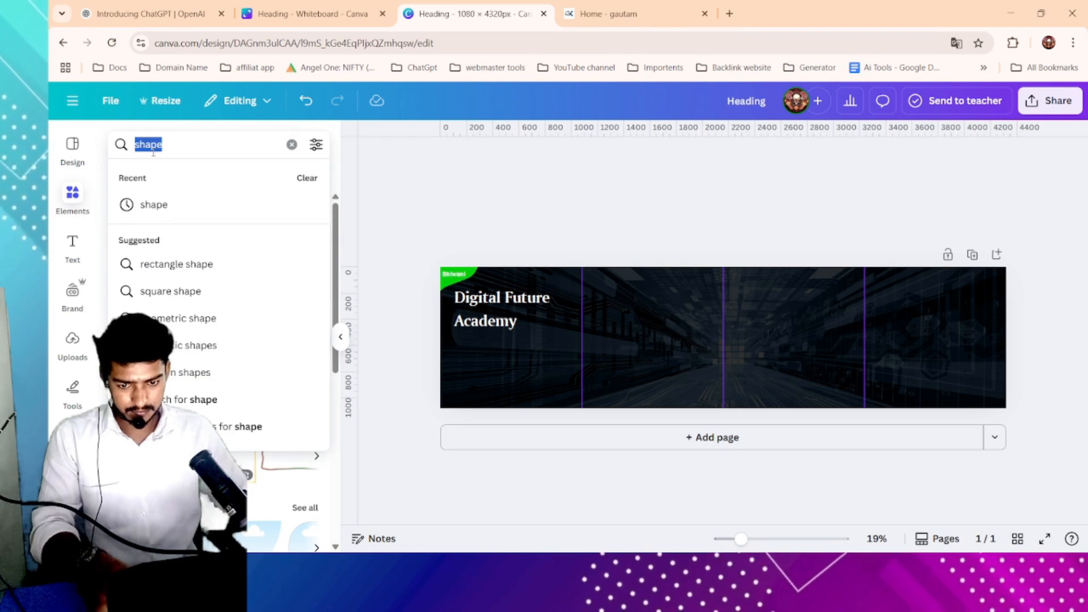
pyautogui.write('line')
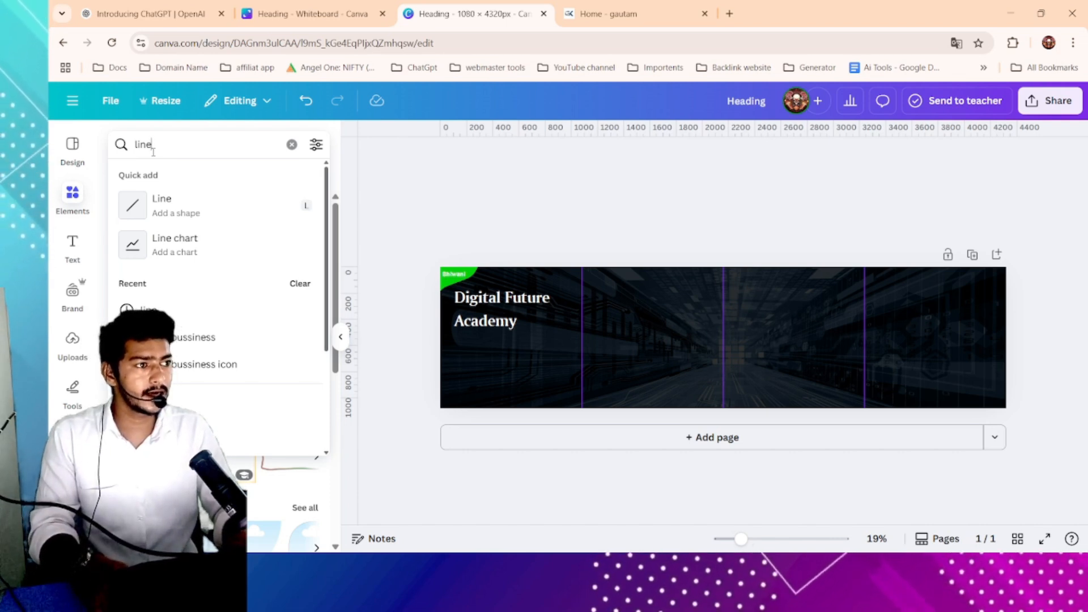
pyautogui.press('Return')
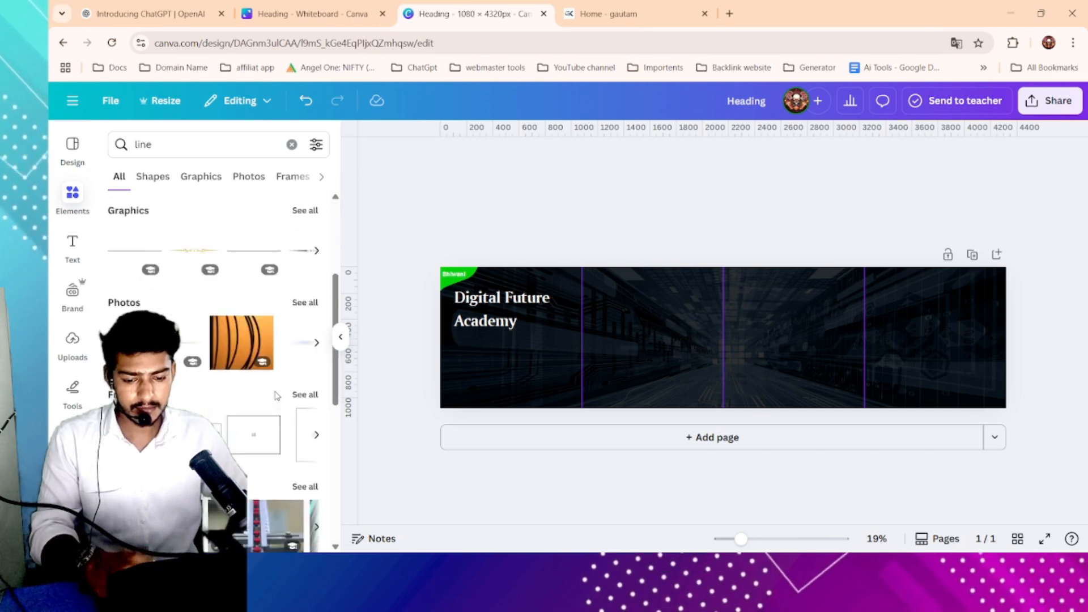
# - Add a thin line graphic from the Graphics results and delete it
pyautogui.click(152, 176)
pyautogui.click(216, 177)
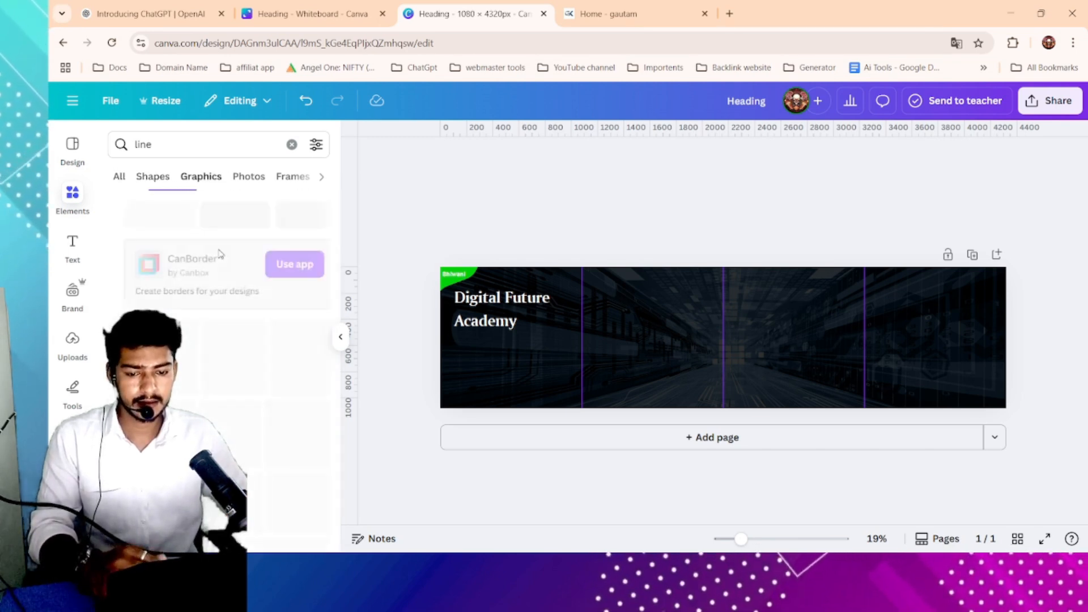
pyautogui.scroll(-5, 224, 401)
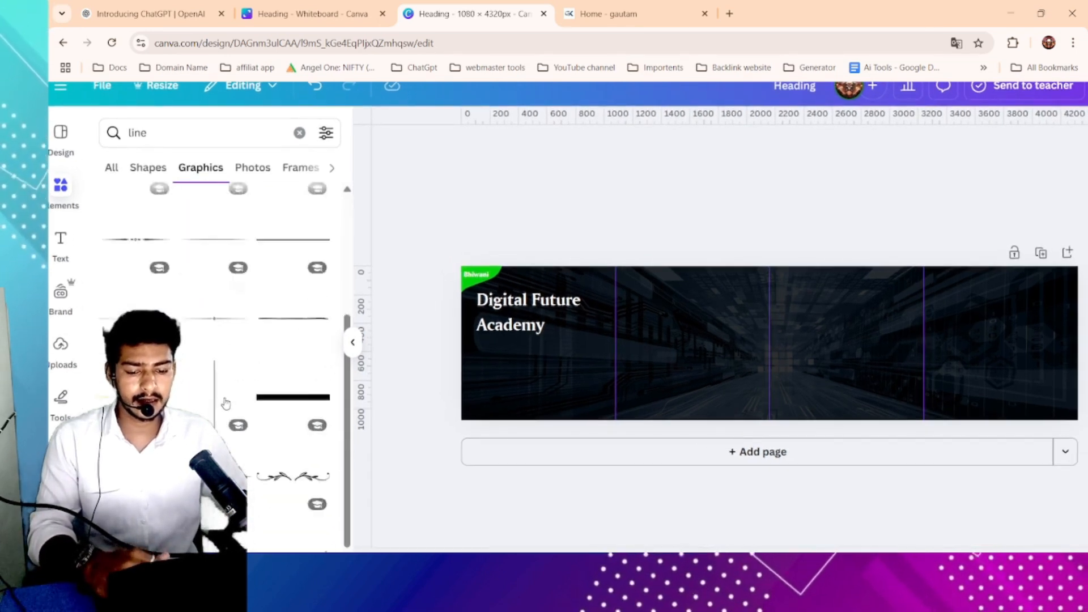
pyautogui.scroll(-5, 277, 446)
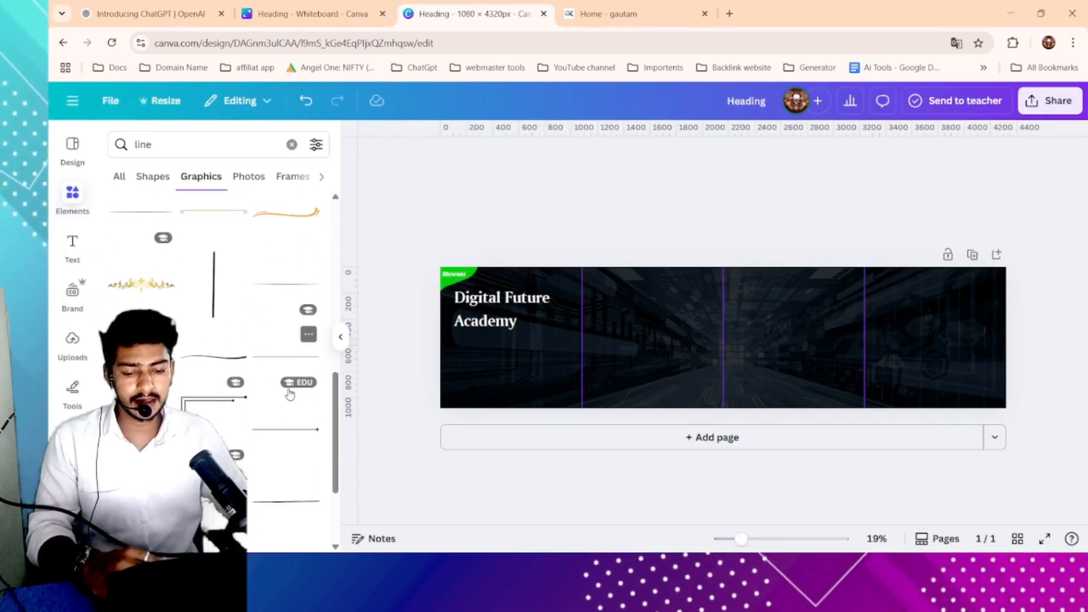
pyautogui.scroll(-5, 298, 391)
pyautogui.scroll(-2, 294, 390)
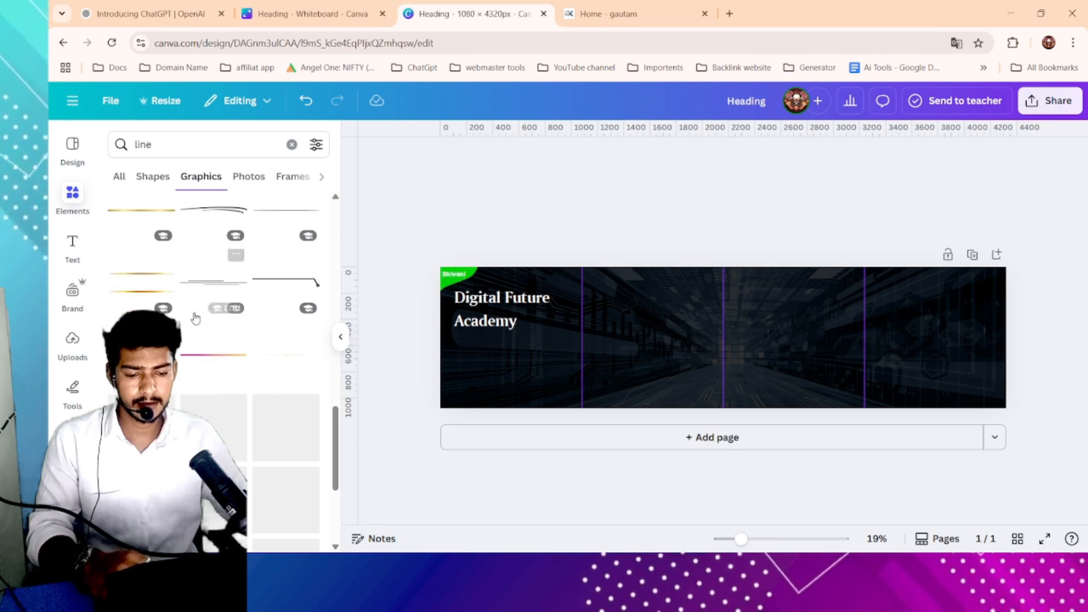
pyautogui.scroll(-4, 238, 368)
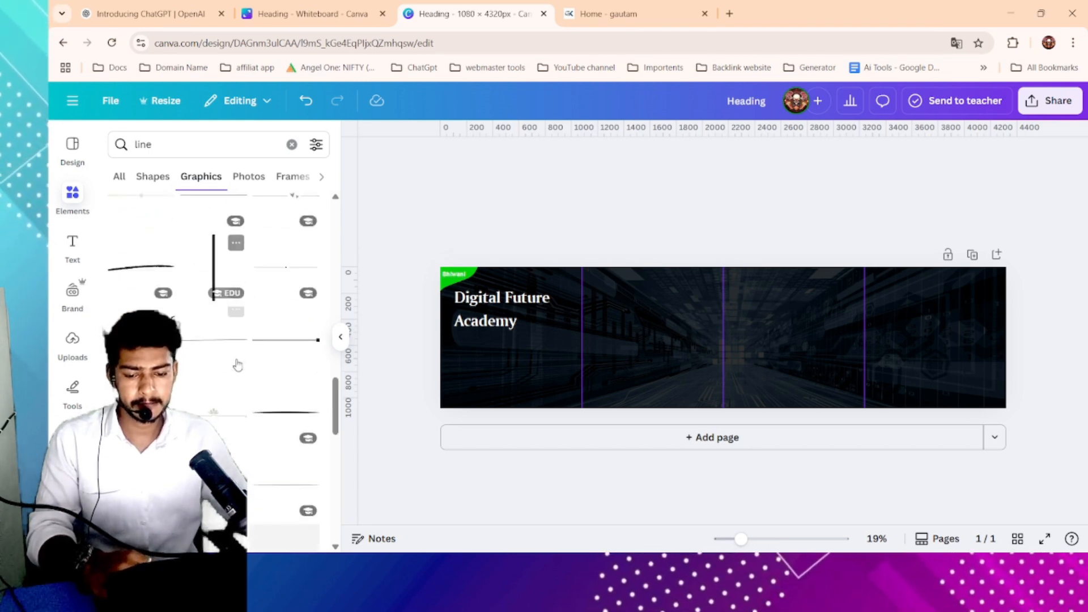
pyautogui.scroll(-4, 289, 430)
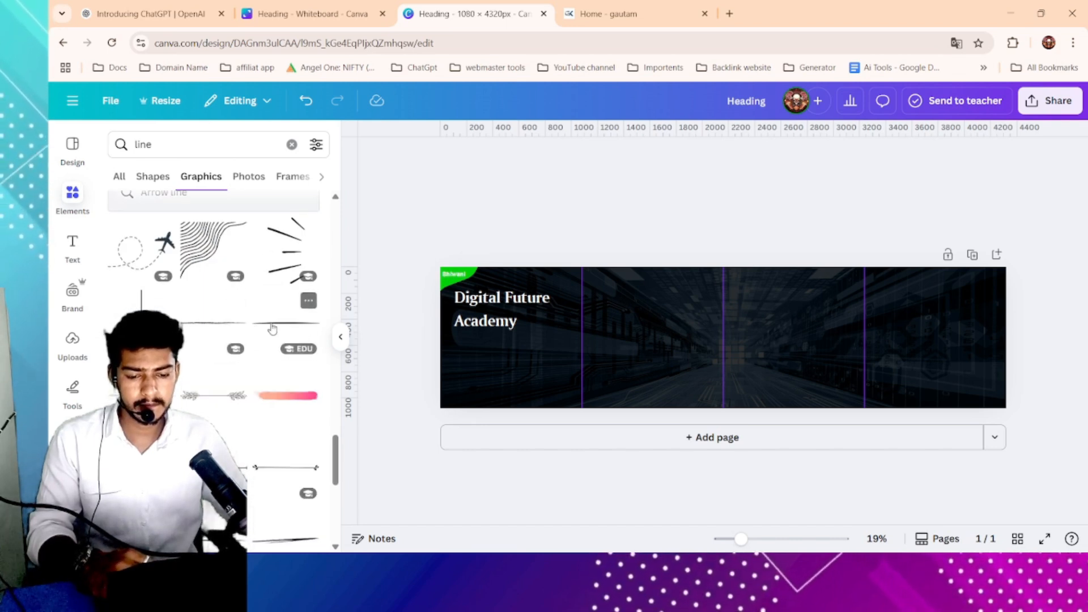
pyautogui.click(272, 328)
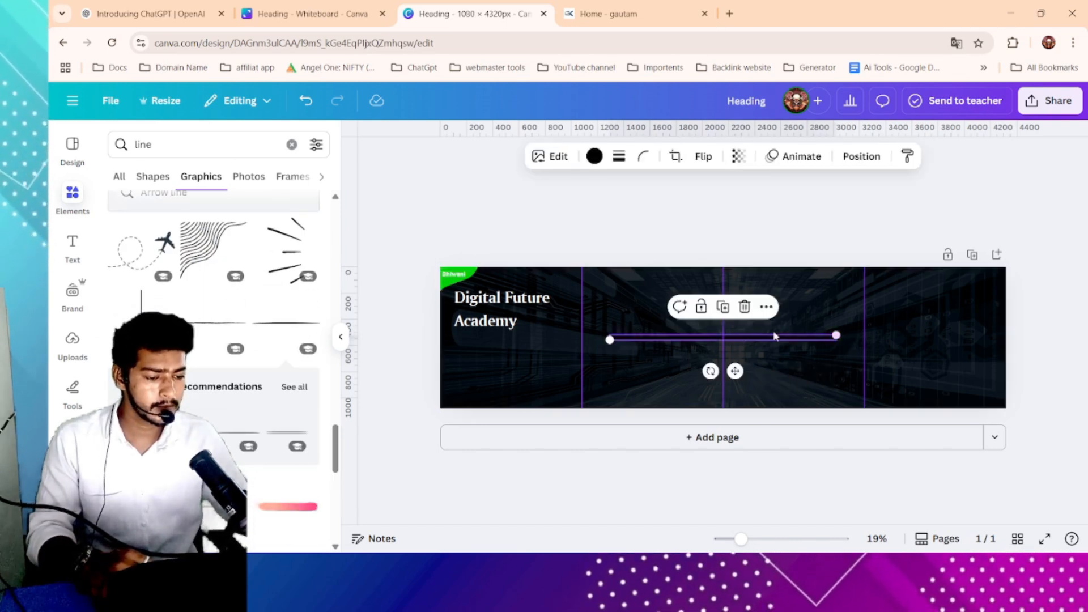
pyautogui.click(744, 306)
# - Add a double line graphic, shorten it beneath the heading and colour it green
pyautogui.scroll(-2, 255, 340)
pyautogui.click(286, 336)
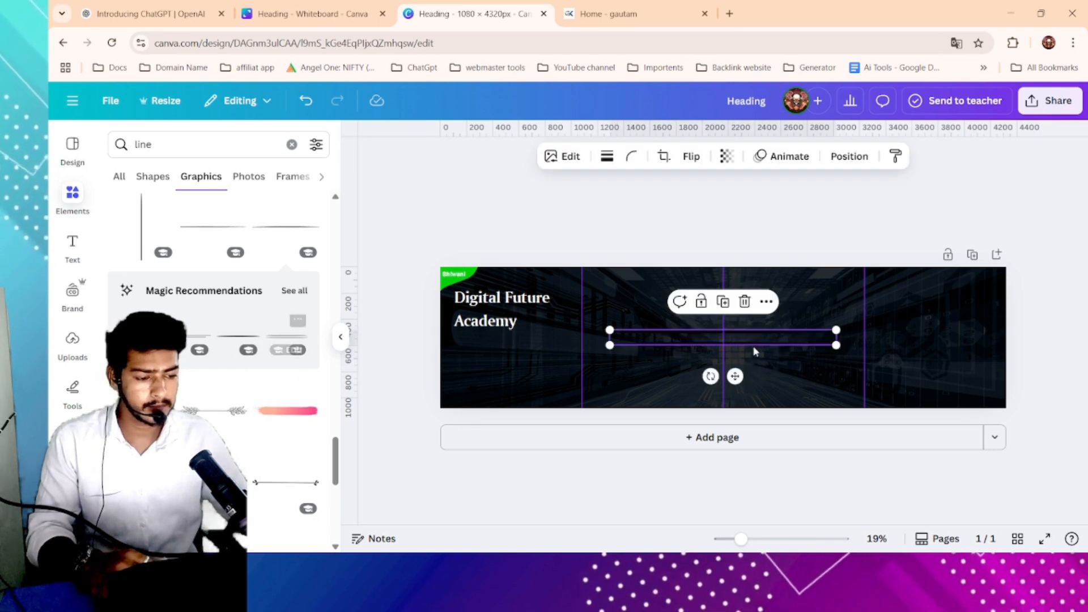
pyautogui.moveTo(834, 343); pyautogui.dragTo(504, 335)
pyautogui.click(595, 157)
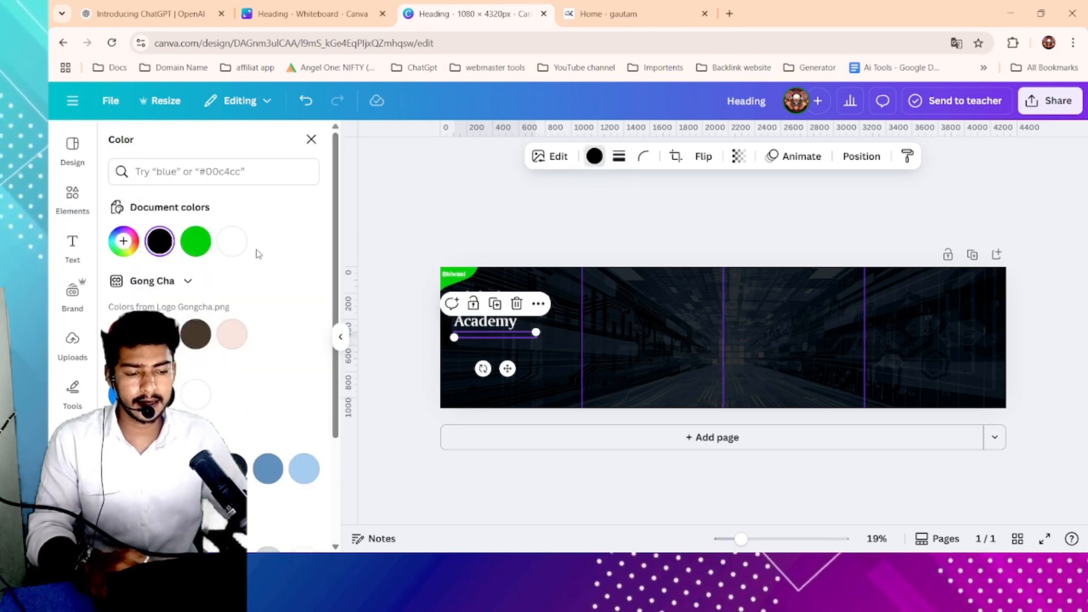
pyautogui.click(196, 243)
pyautogui.click(561, 223)
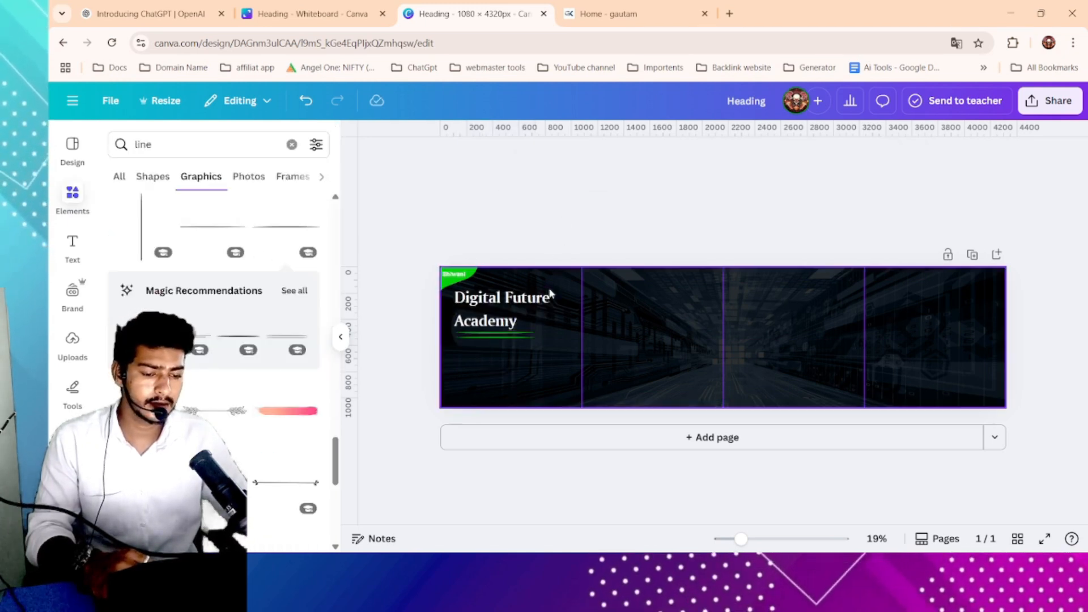
pyautogui.scroll(2, 502, 324)
pyautogui.click(435, 335)
pyautogui.moveTo(485, 328); pyautogui.dragTo(513, 329)
pyautogui.hscroll(-1, 497, 321)
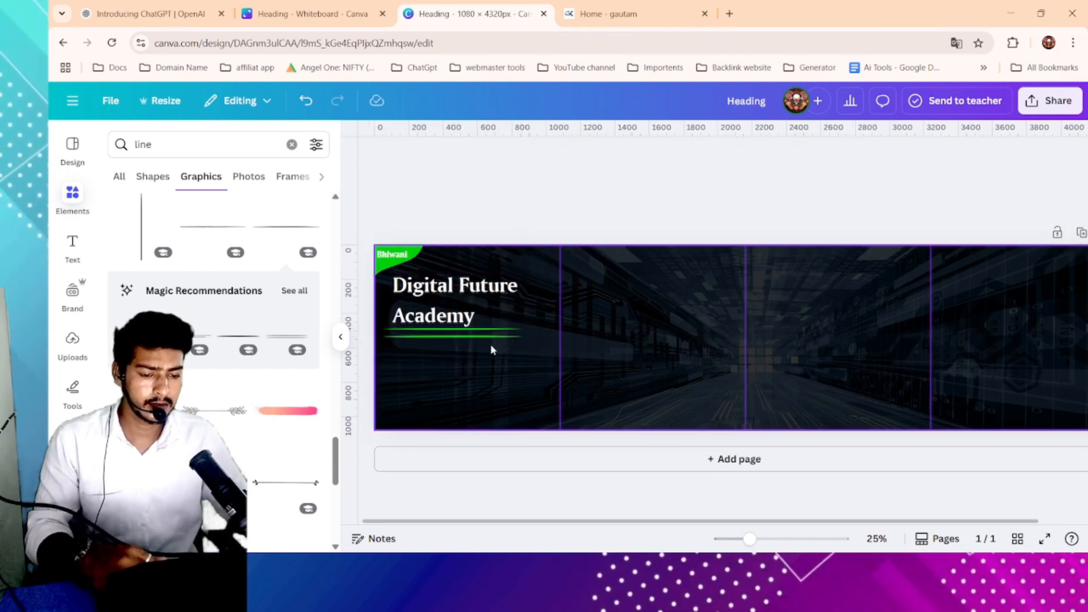
pyautogui.click(475, 304)
# - Add a brush-stroke line graphic beneath the heading and colour it green
pyautogui.scroll(-1, 288, 376)
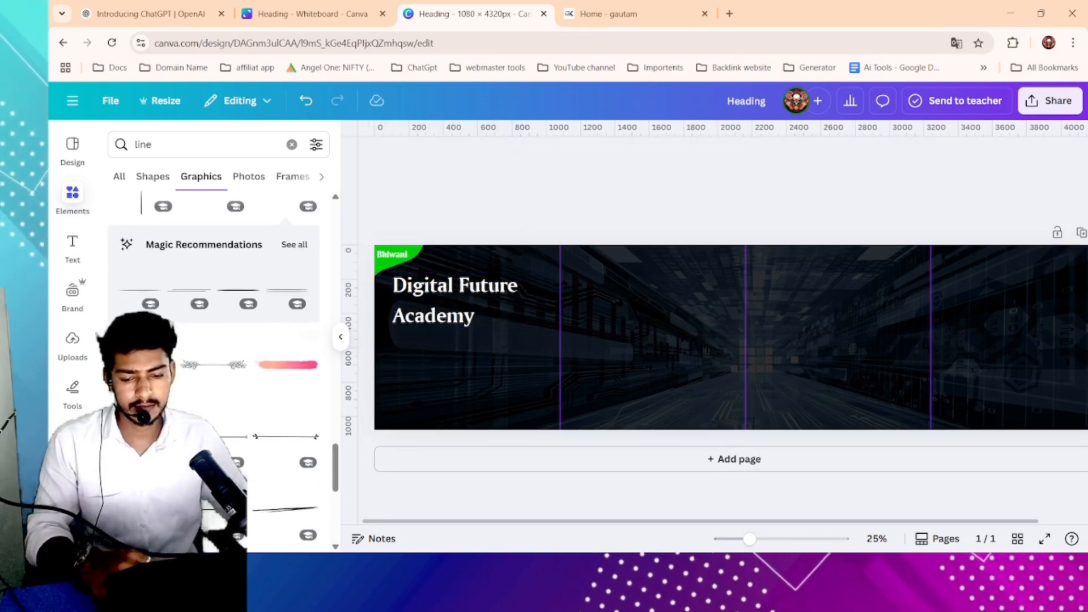
pyautogui.click(149, 437)
pyautogui.moveTo(893, 328); pyautogui.dragTo(461, 333)
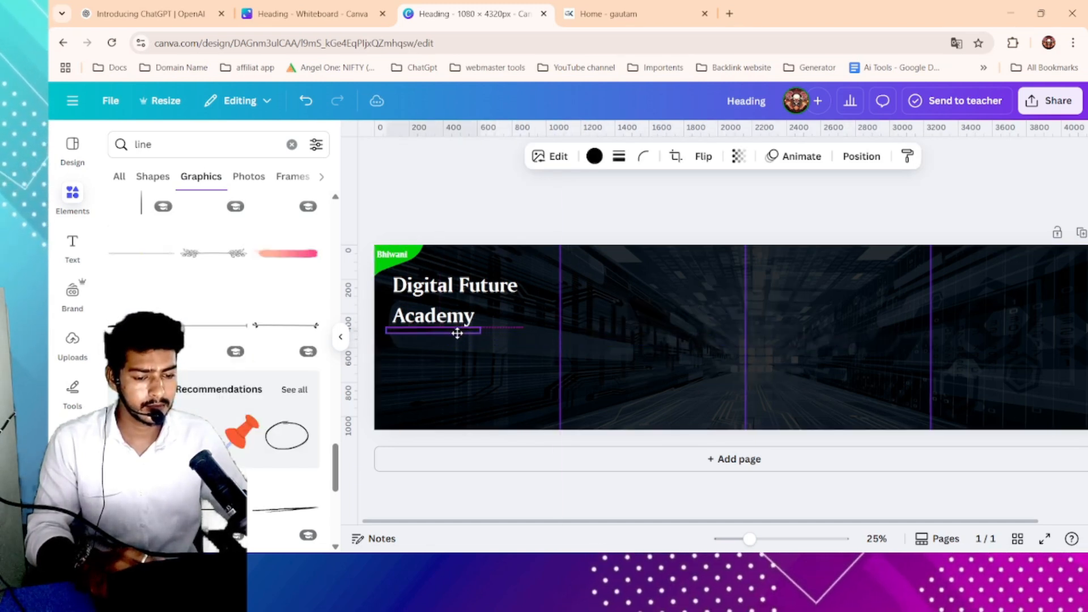
pyautogui.click(595, 156)
pyautogui.click(195, 238)
pyautogui.press('Escape')
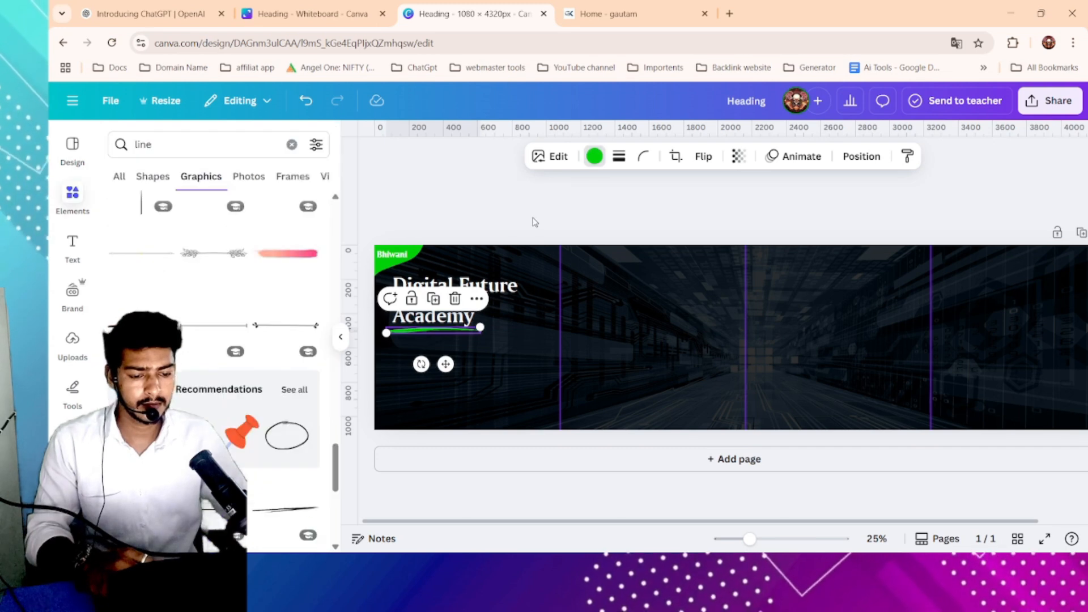
pyautogui.moveTo(424, 332); pyautogui.dragTo(431, 330)
pyautogui.click(495, 234)
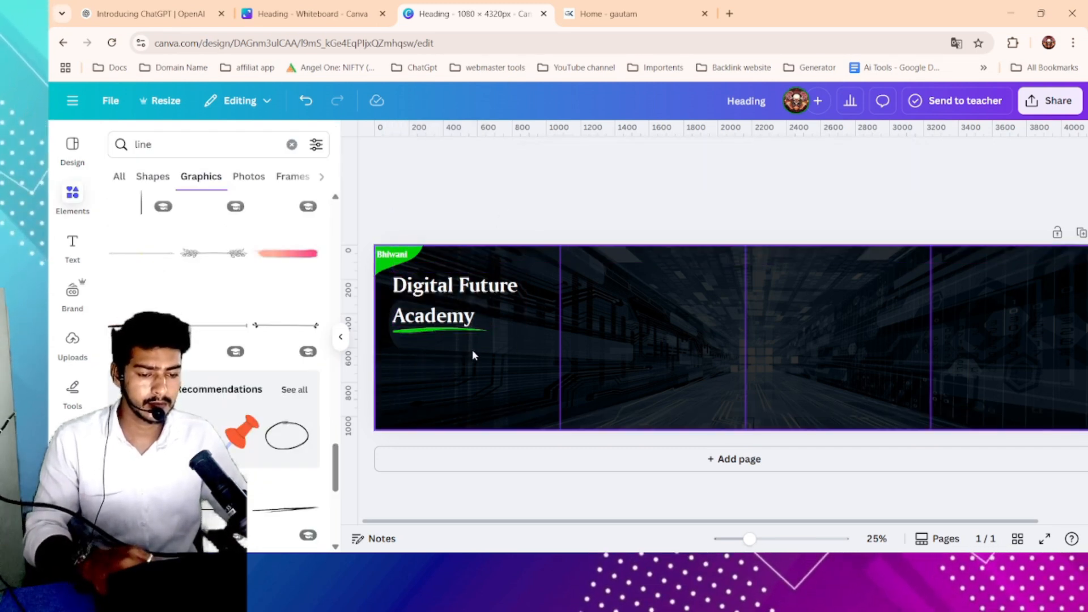
# - Resize the heading to about size 62 so it sits on a single line
pyautogui.keyDown('ctrl'); pyautogui.scroll(-3, 507, 244); pyautogui.keyUp('ctrl')
pyautogui.click(545, 318)
pyautogui.moveTo(588, 297); pyautogui.dragTo(572, 312)
pyautogui.click(603, 298)
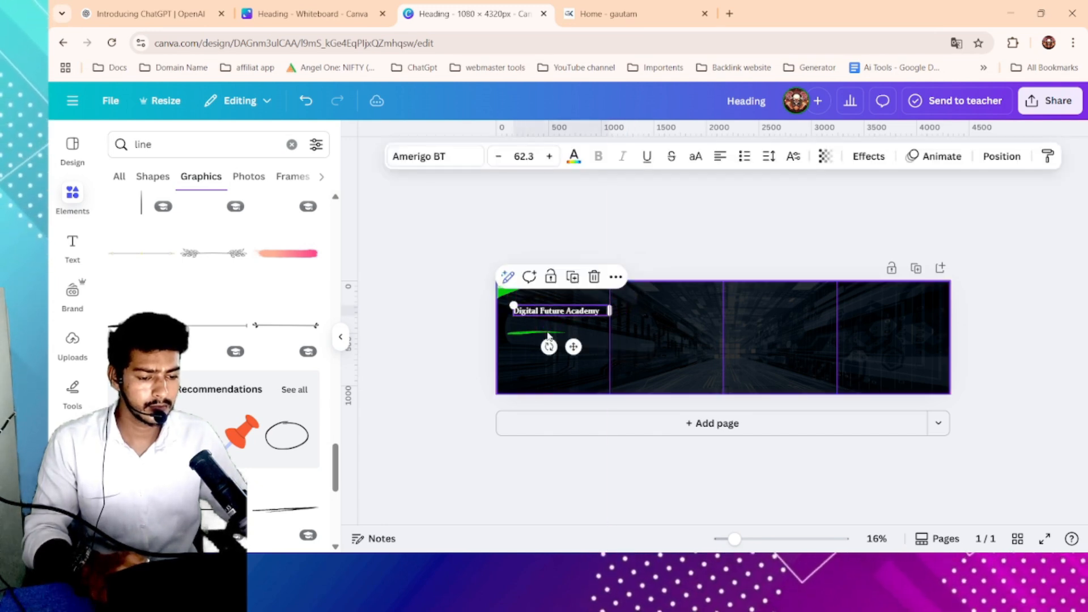
# - Move the green stroke up just beneath the single-line heading
pyautogui.click(547, 335)
pyautogui.click(548, 335)
pyautogui.moveTo(572, 322)
pyautogui.mouseDown()
pyautogui.moveTo(601, 324)
pyautogui.moveTo(573, 317)
pyautogui.mouseUp()
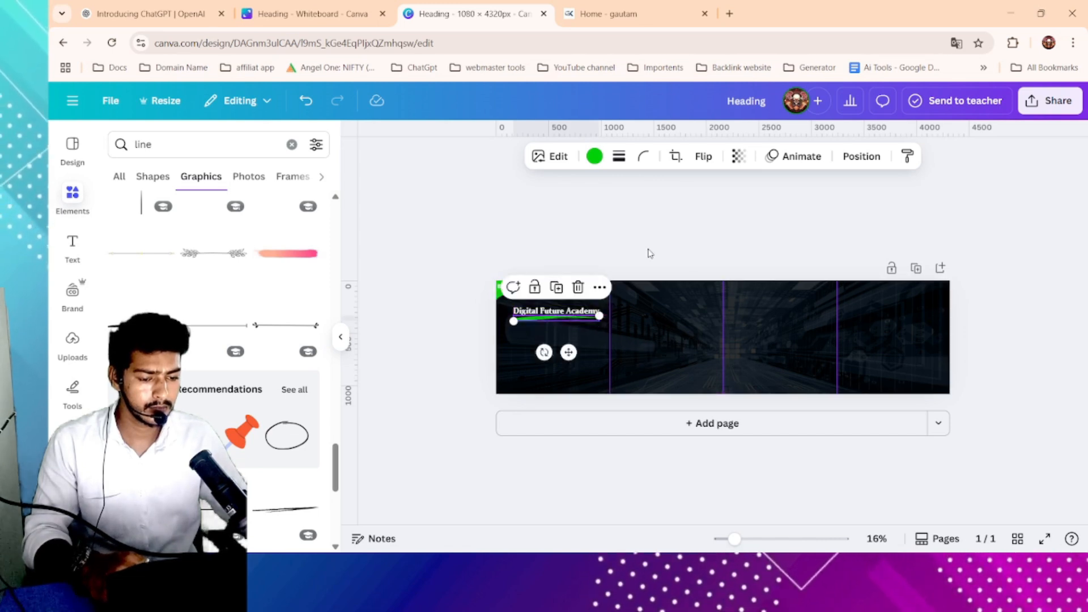
pyautogui.click(649, 253)
# - Drag an element near the heading and undo the move
pyautogui.scroll(3, 561, 341)
pyautogui.click(491, 344)
pyautogui.moveTo(484, 348); pyautogui.dragTo(544, 327)
pyautogui.click(533, 227)
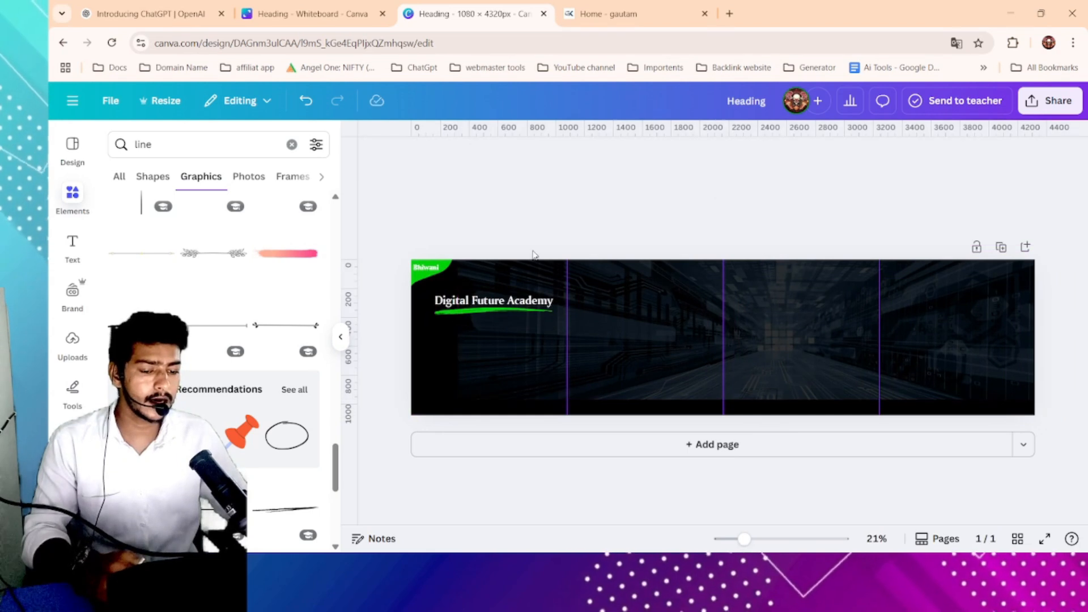
pyautogui.hotkey('ctrl', 'z')
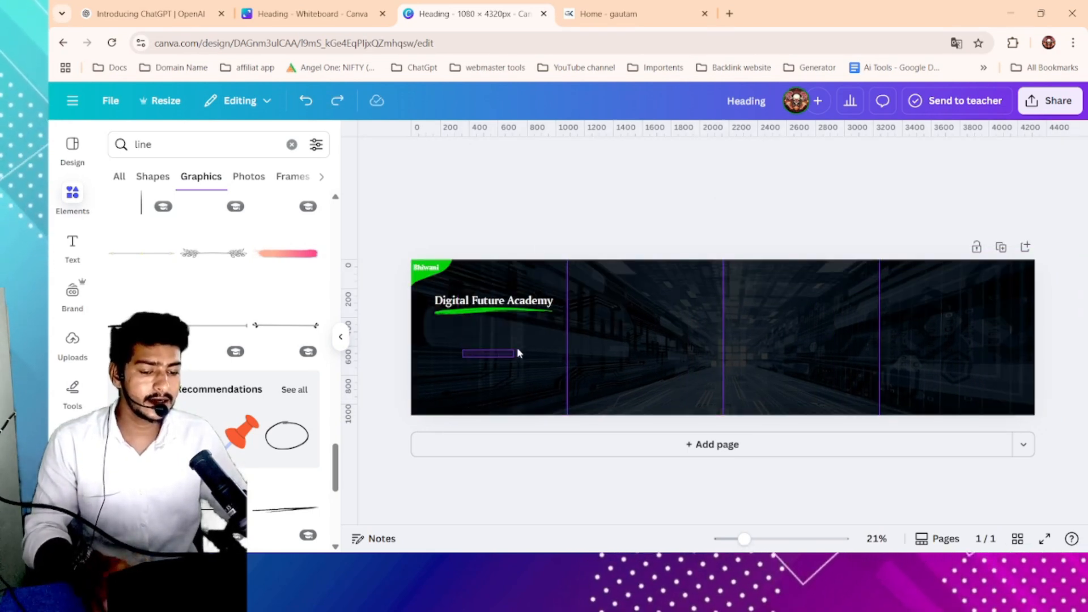
pyautogui.click(536, 310)
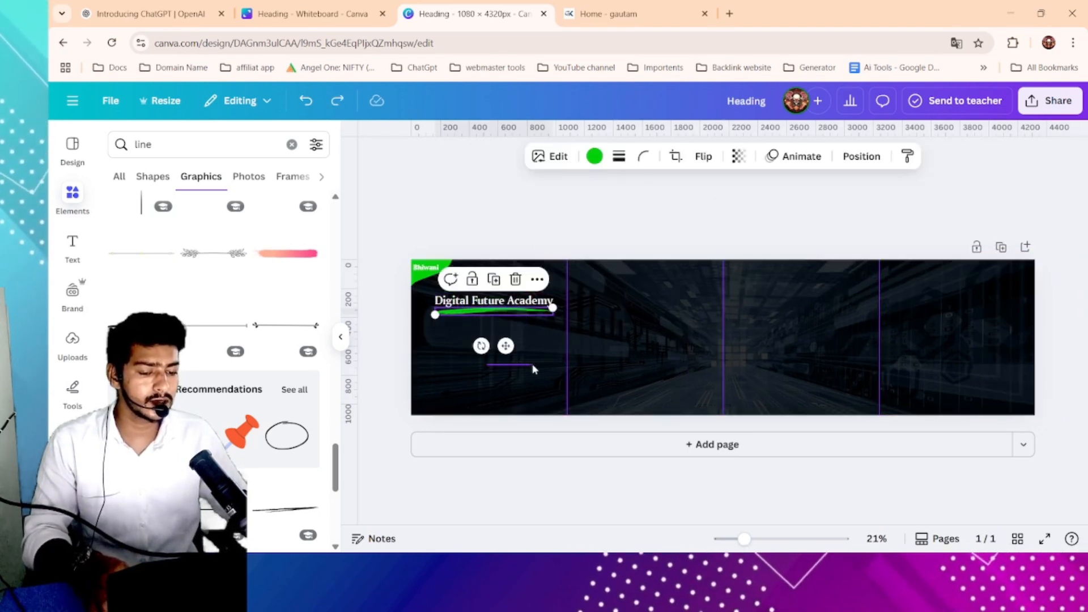
pyautogui.click(544, 375)
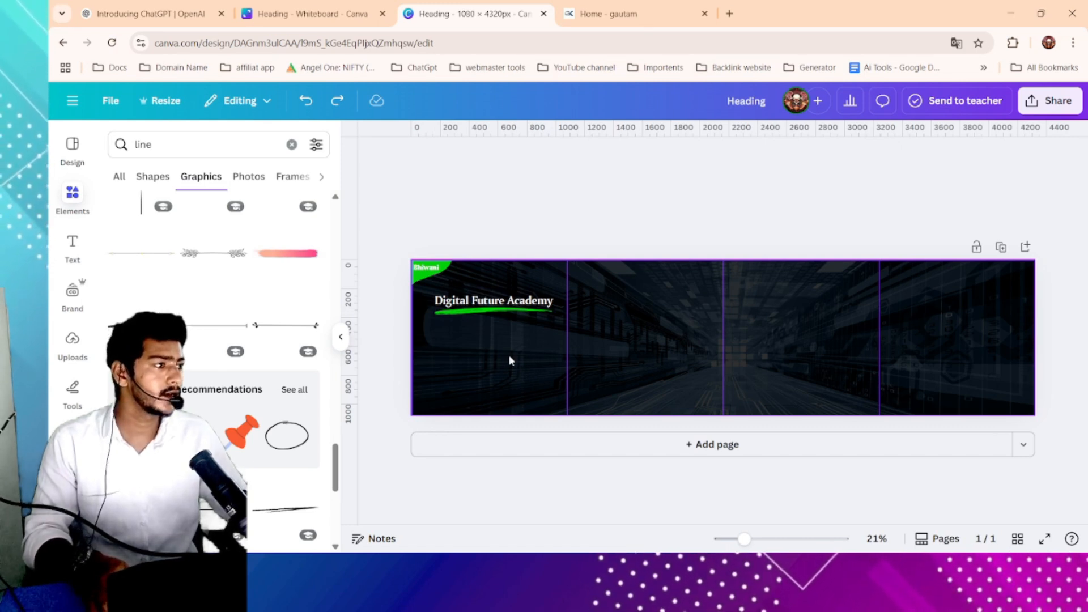
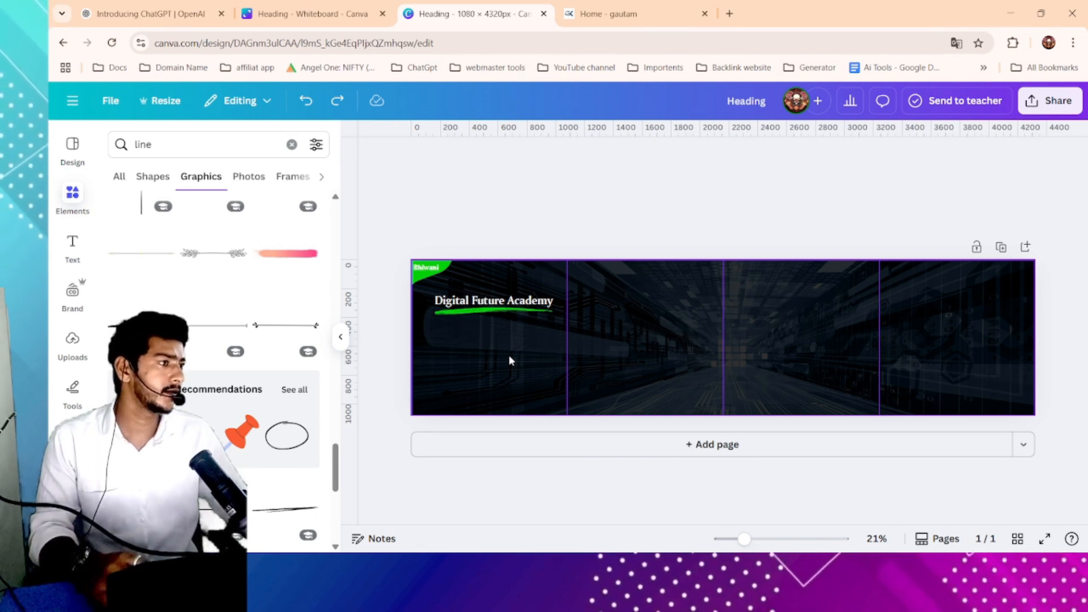
# - Lock the position of the background image
pyautogui.scroll(-3, 681, 346)
pyautogui.scroll(4, 796, 340)
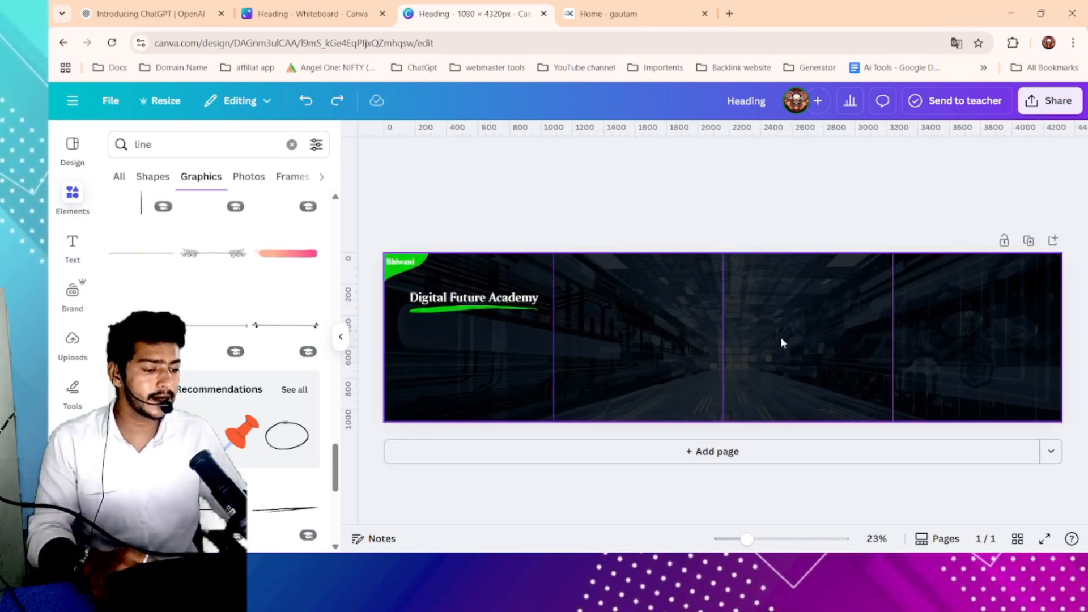
pyautogui.click(780, 337)
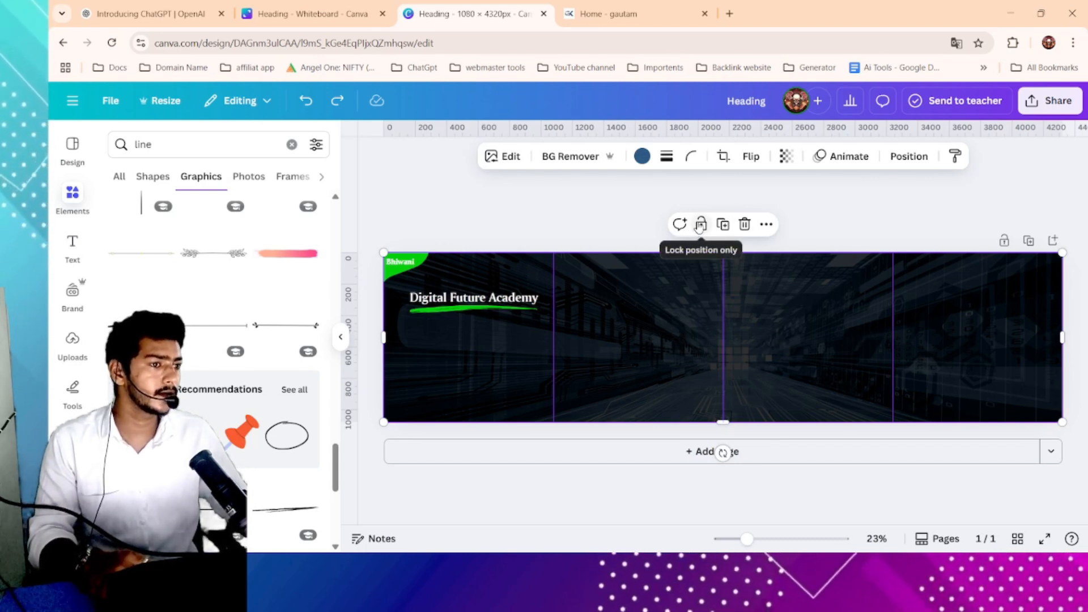
pyautogui.click(700, 225)
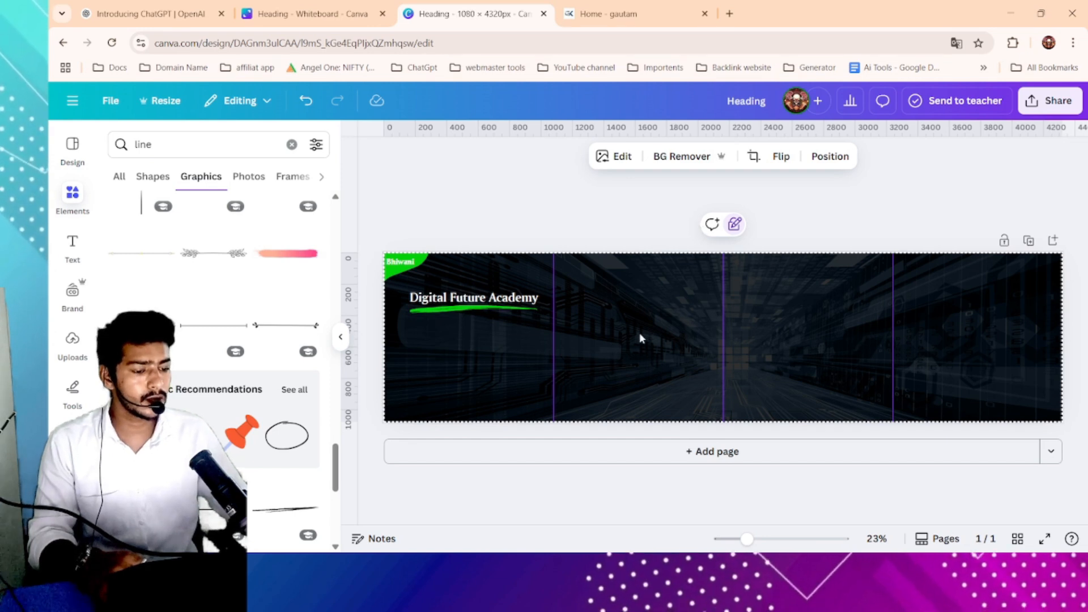
pyautogui.moveTo(640, 335); pyautogui.dragTo(817, 333)
pyautogui.moveTo(932, 307); pyautogui.dragTo(737, 385)
pyautogui.moveTo(606, 326); pyautogui.dragTo(781, 413)
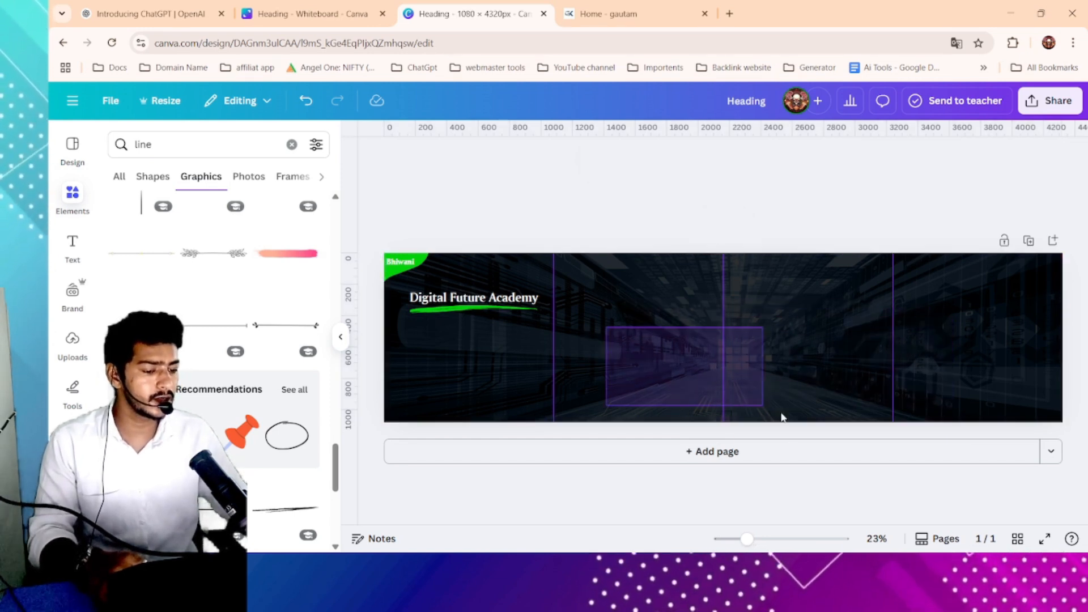
pyautogui.moveTo(590, 292); pyautogui.dragTo(754, 372)
pyautogui.moveTo(617, 330); pyautogui.dragTo(804, 372)
pyautogui.moveTo(644, 362); pyautogui.dragTo(767, 395)
pyautogui.scroll(2, 440, 371)
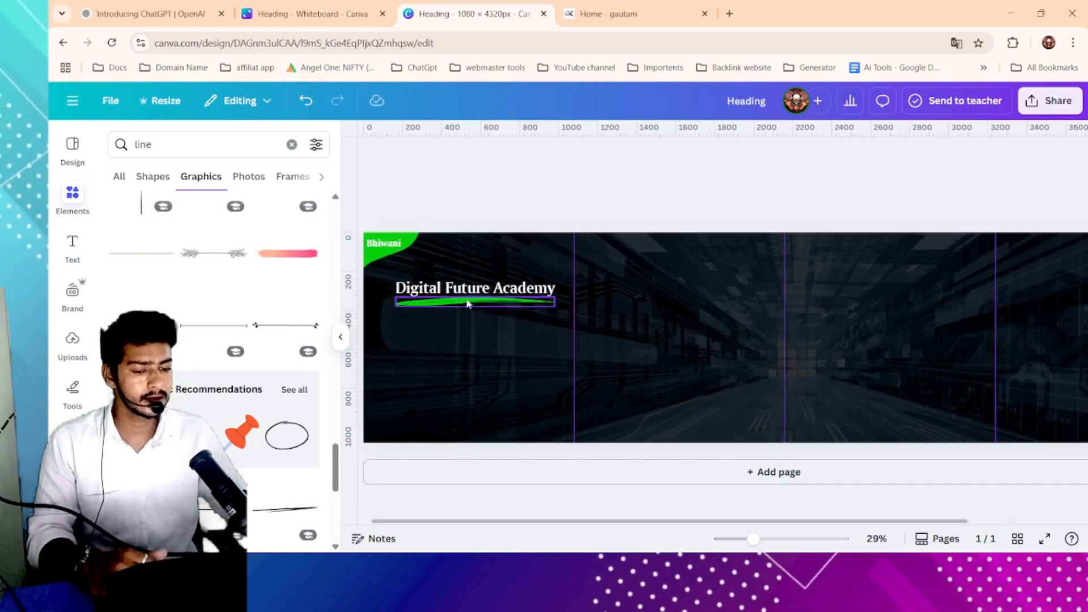
# - Nudge the heading slightly left so it lines up with the green stroke
pyautogui.moveTo(467, 303)
pyautogui.mouseDown()
pyautogui.moveTo(453, 315)
pyautogui.moveTo(458, 293)
pyautogui.mouseUp()
pyautogui.click(471, 289)
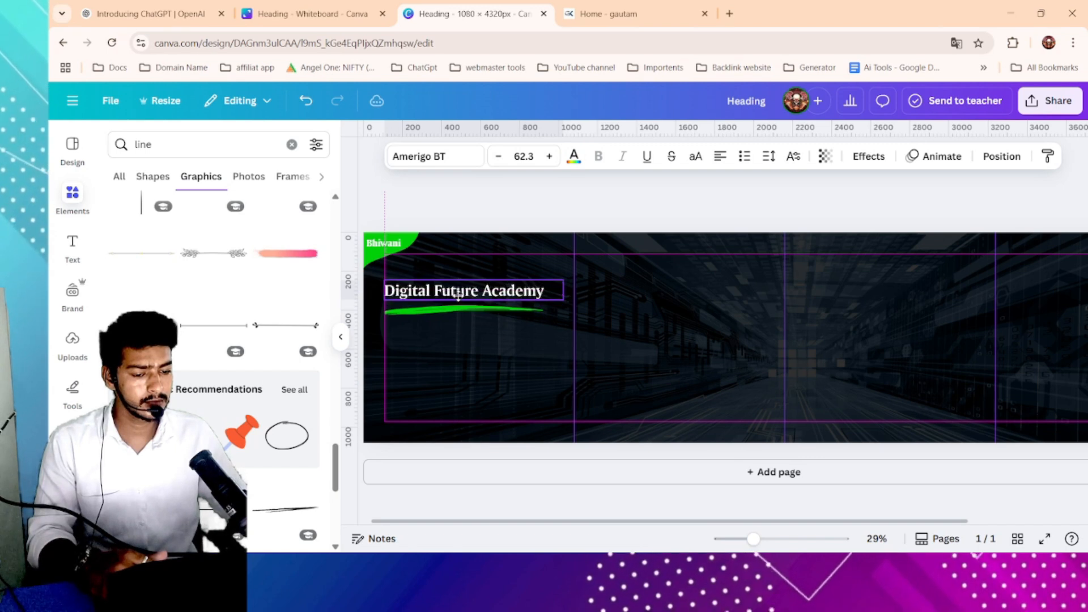
pyautogui.click(672, 156)
pyautogui.click(651, 212)
pyautogui.click(498, 293)
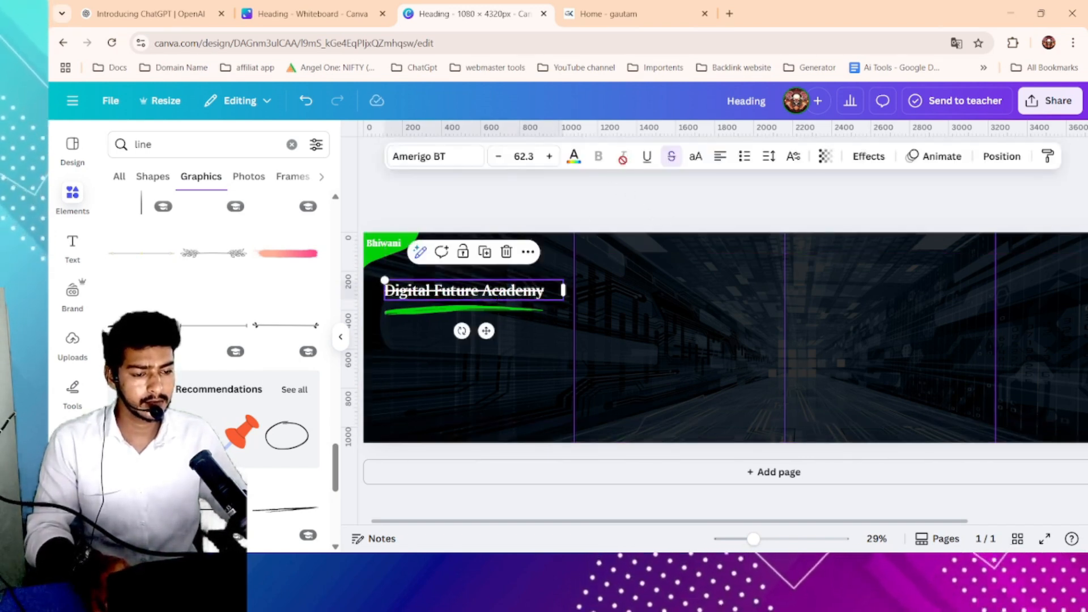
pyautogui.click(671, 156)
pyautogui.click(575, 213)
# - Copy the tagline "Jo khud safal huye hain, unse seekhne ka mauka mat gawao!" from the academy website
pyautogui.click(608, 13)
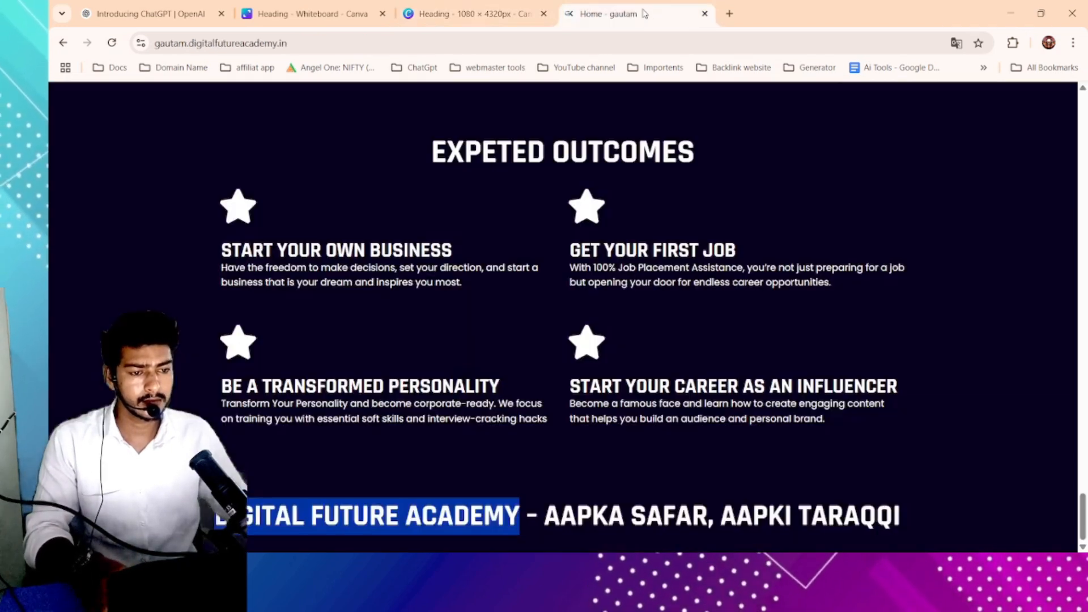
pyautogui.scroll(10, 440, 267)
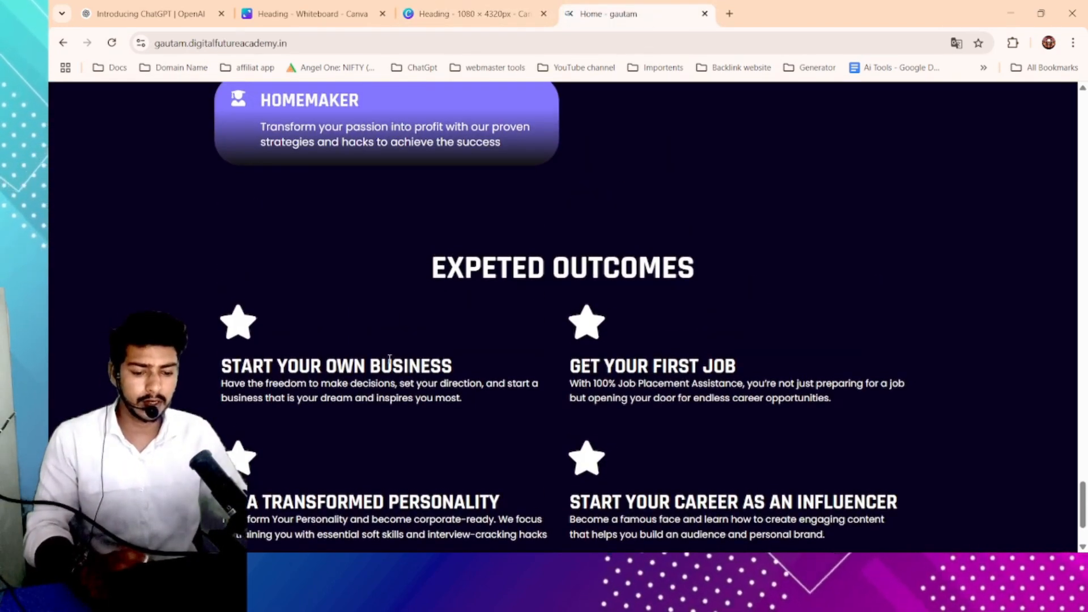
pyautogui.scroll(4, 440, 267)
pyautogui.scroll(-5, 440, 267)
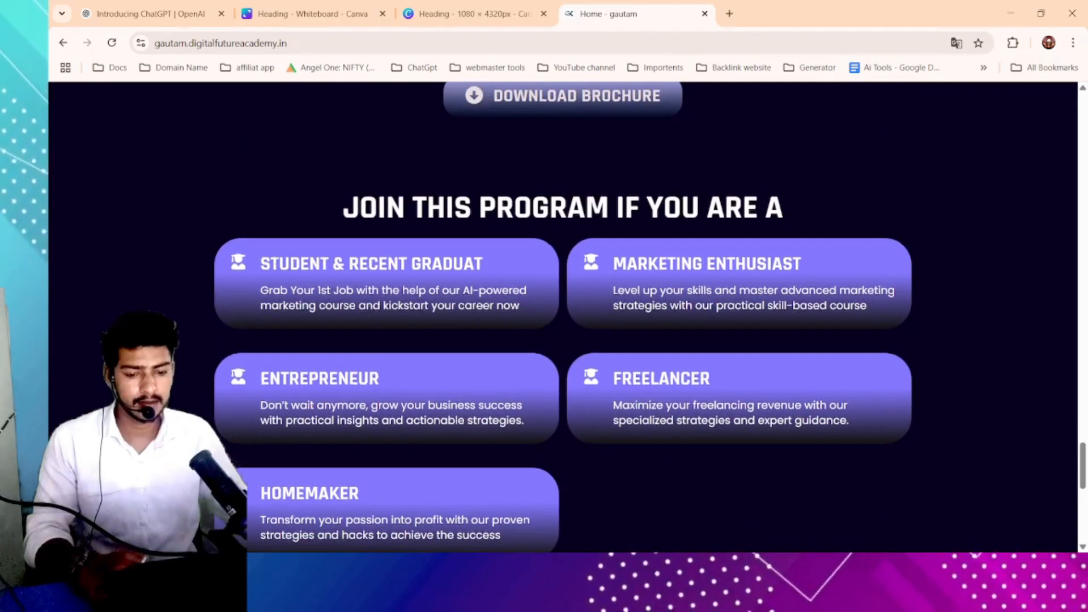
pyautogui.scroll(3, 507, 355)
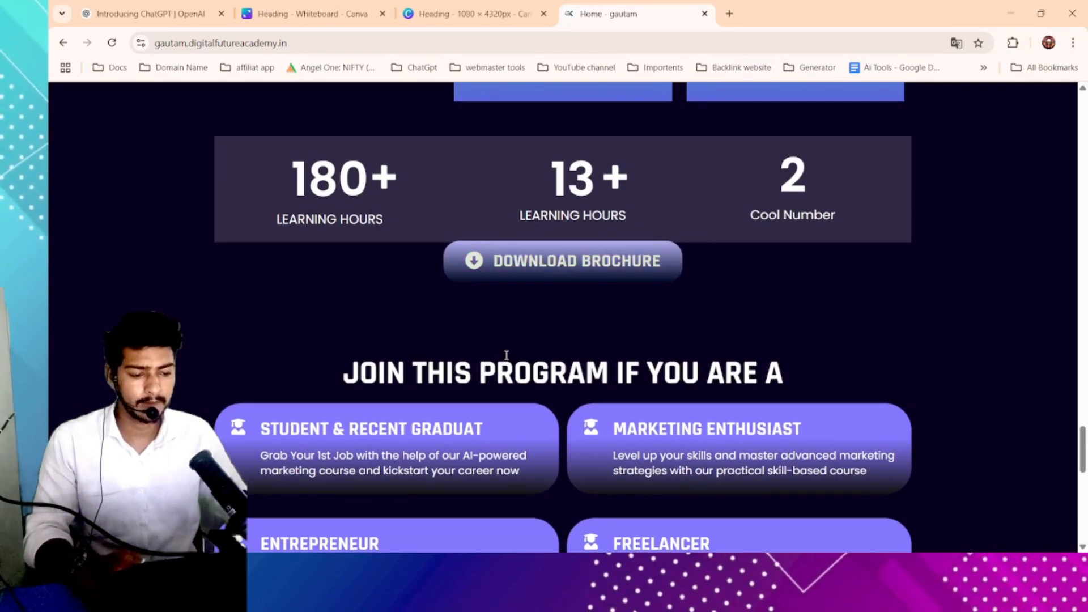
pyautogui.scroll(20, 462, 344)
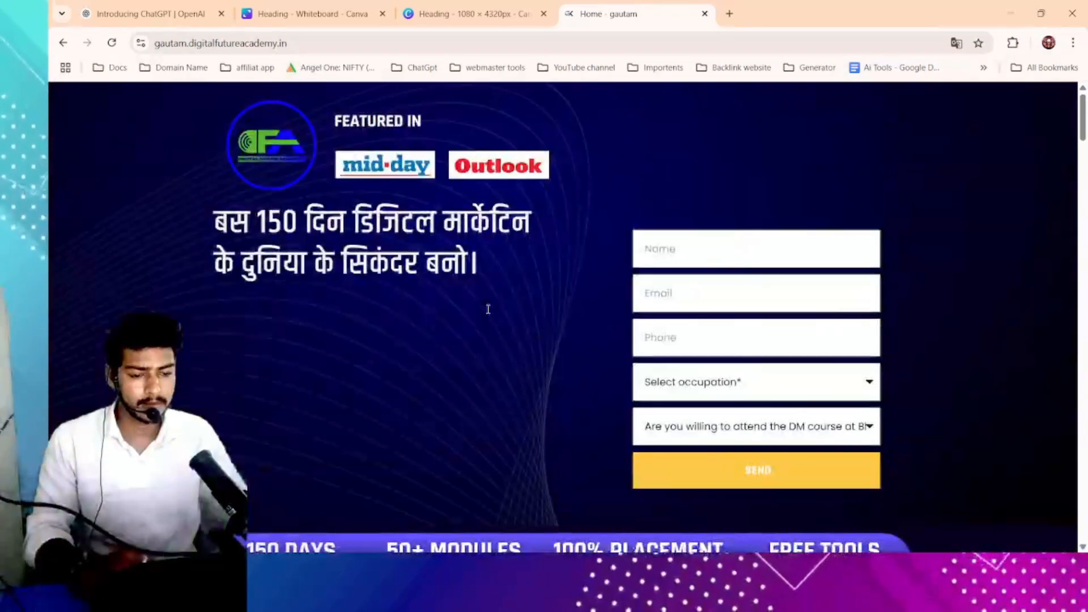
pyautogui.scroll(-8, 397, 277)
pyautogui.scroll(2, 322, 256)
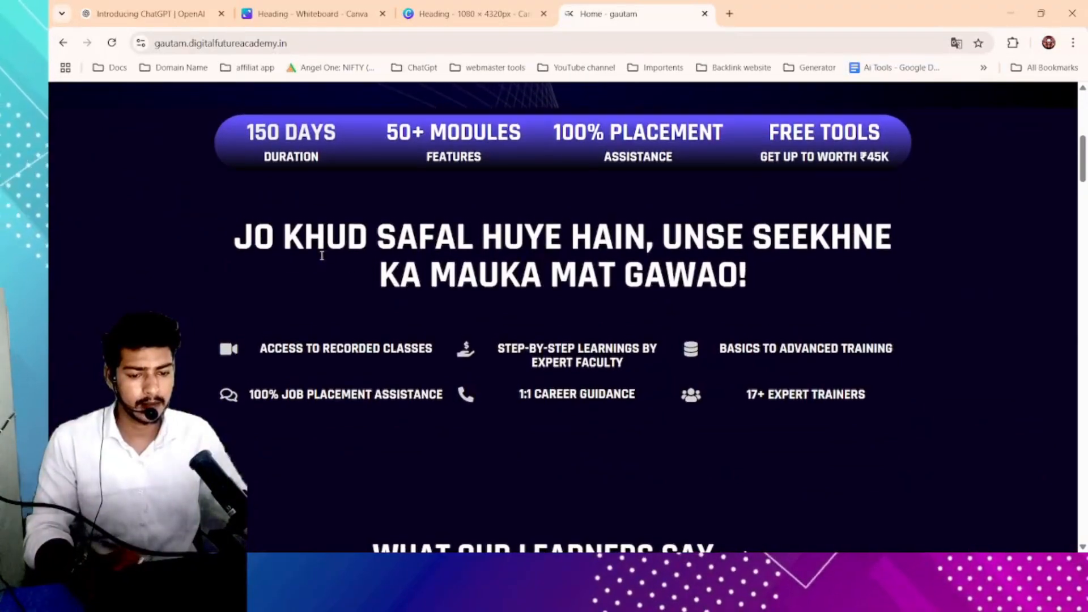
pyautogui.moveTo(242, 237); pyautogui.dragTo(788, 271)
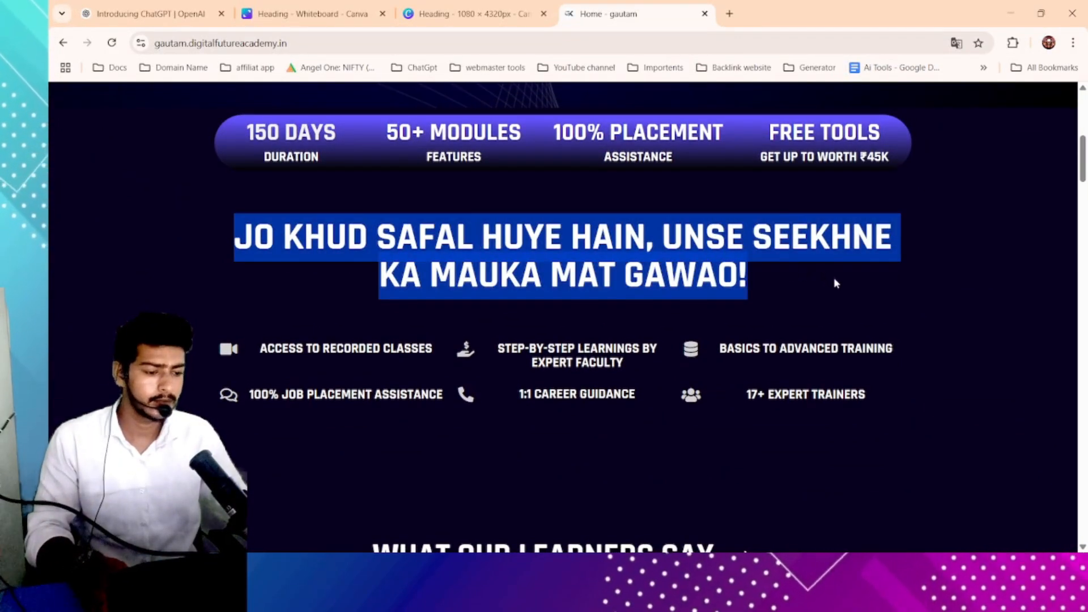
pyautogui.click(497, 14)
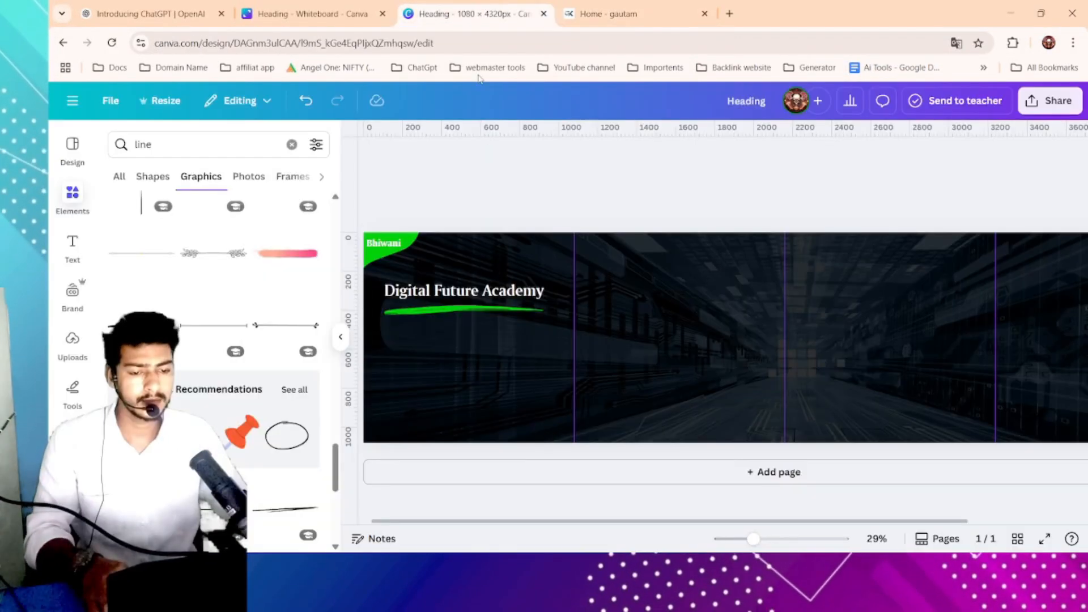
# - Add a subheading text box beneath the heading and paste the copied tagline into it
pyautogui.click(72, 248)
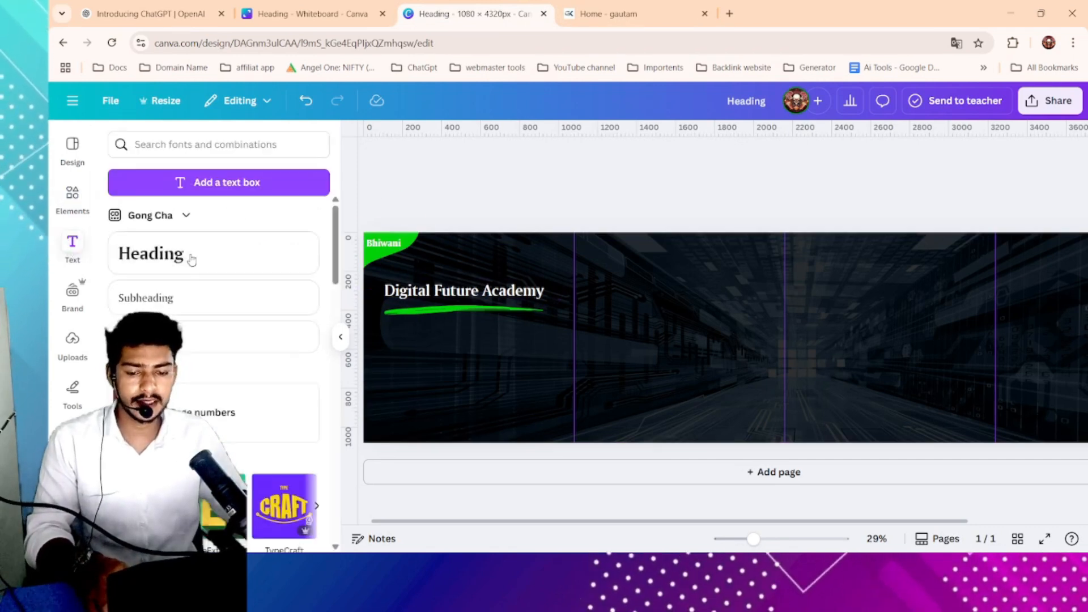
pyautogui.click(212, 301)
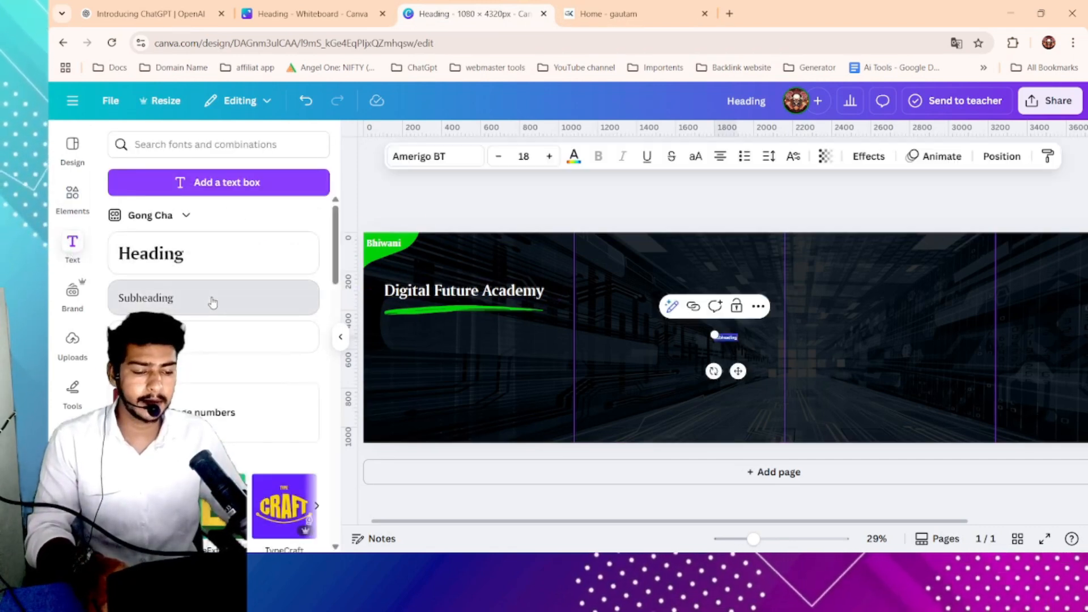
pyautogui.doubleClick(712, 335)
pyautogui.click(806, 337)
pyautogui.moveTo(729, 334); pyautogui.dragTo(441, 335)
pyautogui.doubleClick(441, 334)
pyautogui.write('Jo khud safal huye hain, unse seekhne ka mauka mat gawao!')
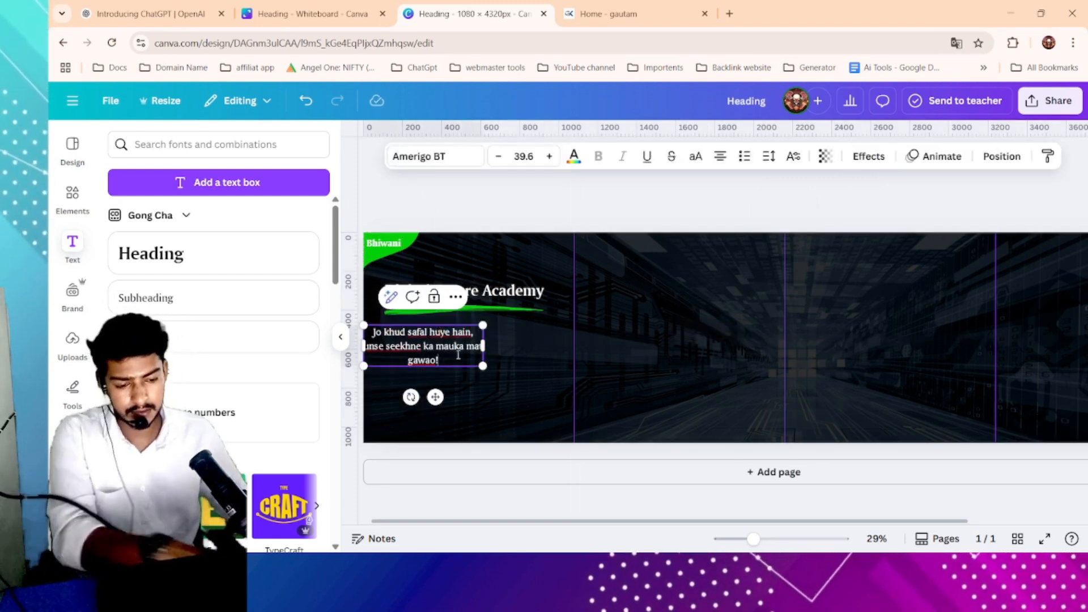
# - Left-align the tagline and widen its text box so it wraps onto two lines under the stroke
pyautogui.moveTo(482, 352); pyautogui.dragTo(521, 342)
pyautogui.click(521, 339)
pyautogui.click(719, 157)
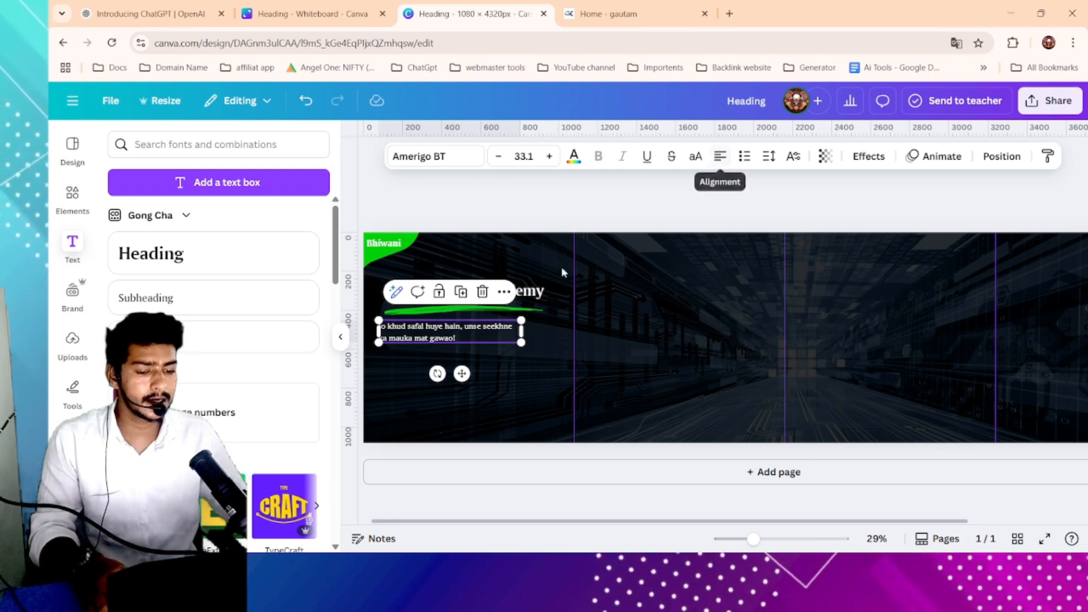
pyautogui.moveTo(533, 352); pyautogui.dragTo(512, 338)
pyautogui.click(584, 348)
pyautogui.click(640, 334)
pyautogui.click(513, 334)
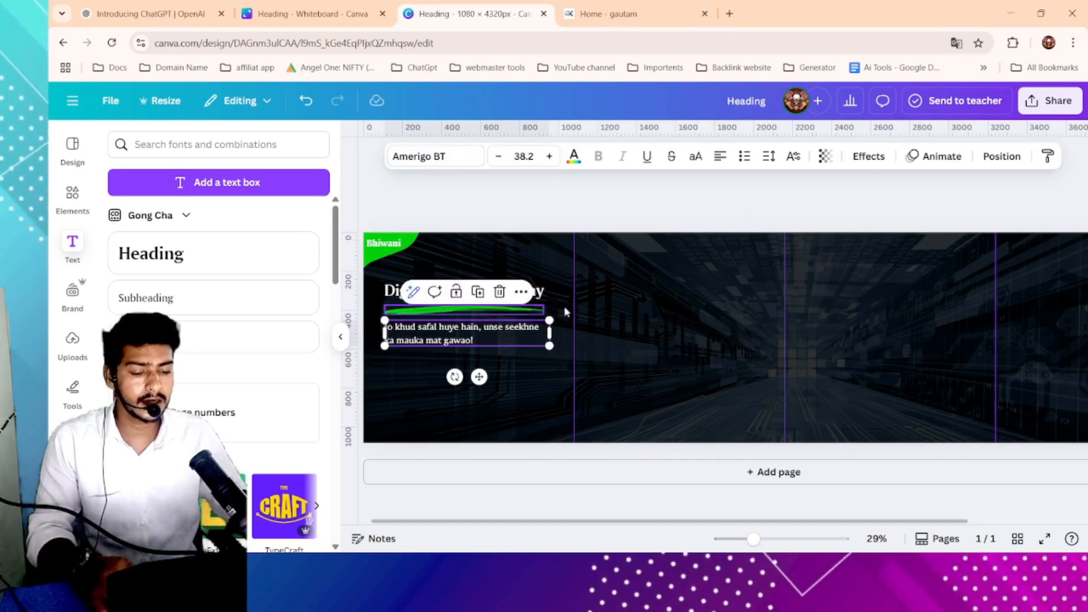
pyautogui.click(616, 242)
pyautogui.scroll(3, 540, 240)
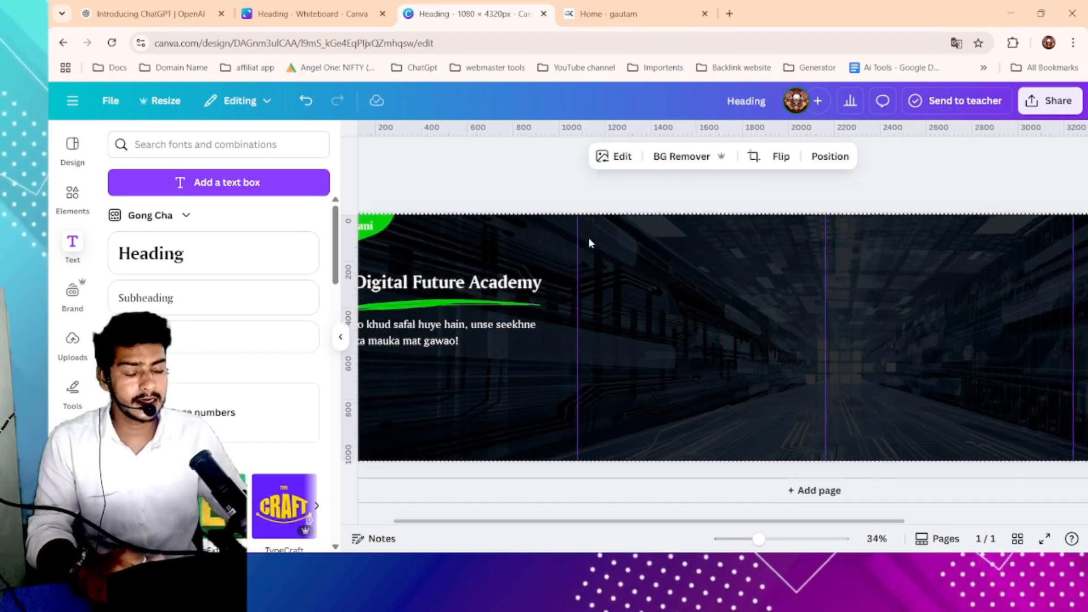
pyautogui.scroll(-1, 478, 267)
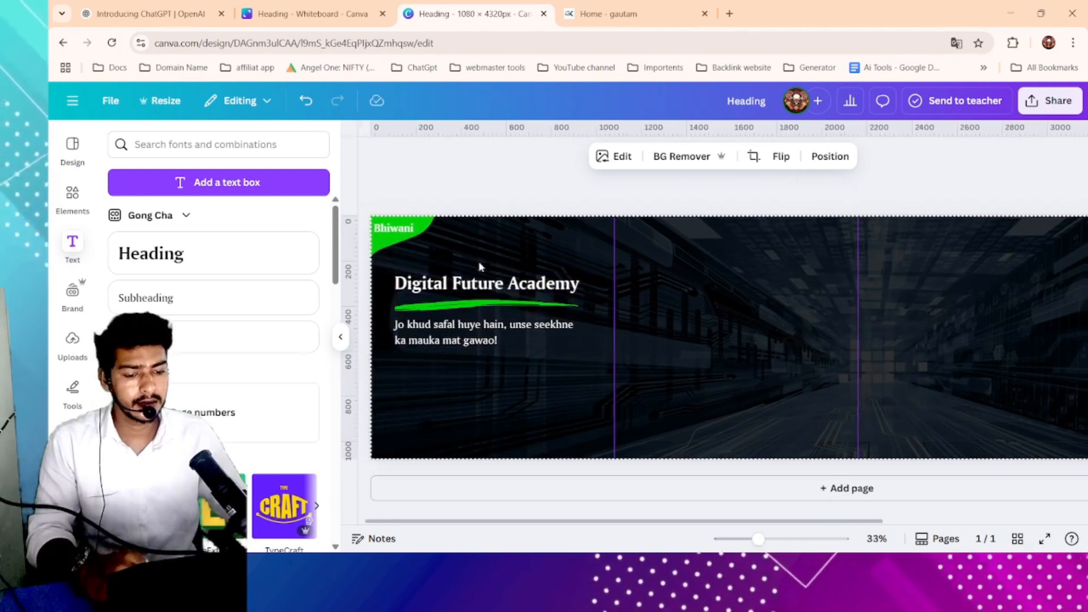
pyautogui.click(469, 339)
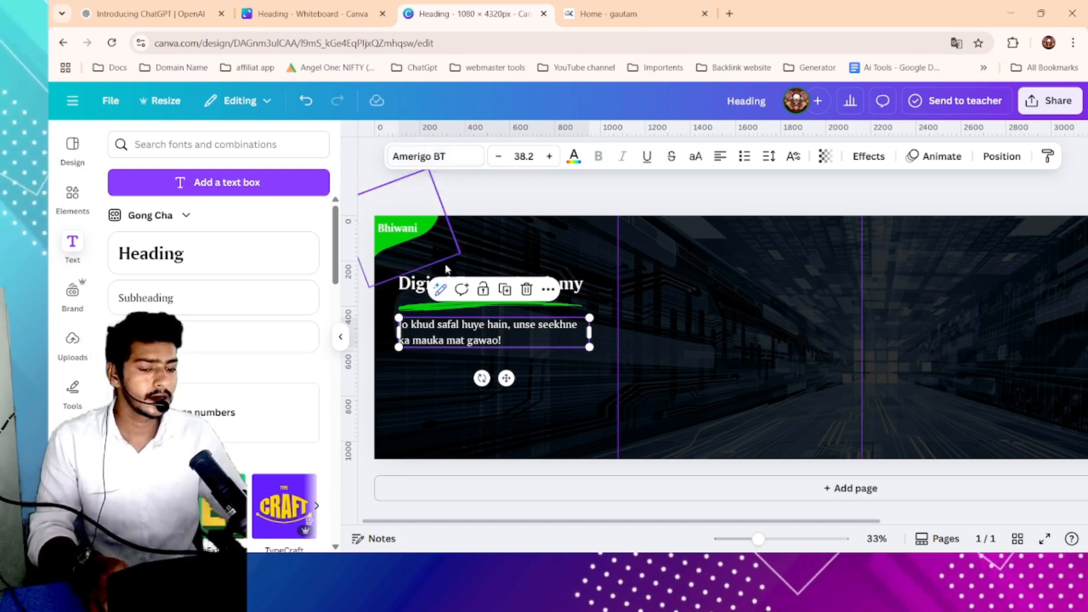
pyautogui.click(430, 285)
pyautogui.click(824, 282)
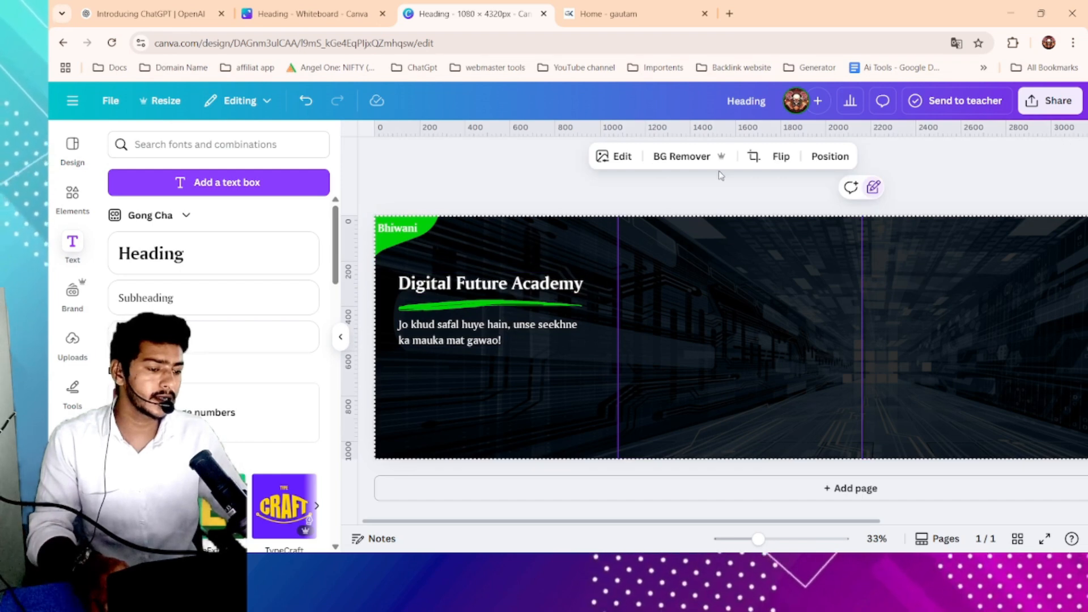
pyautogui.click(458, 333)
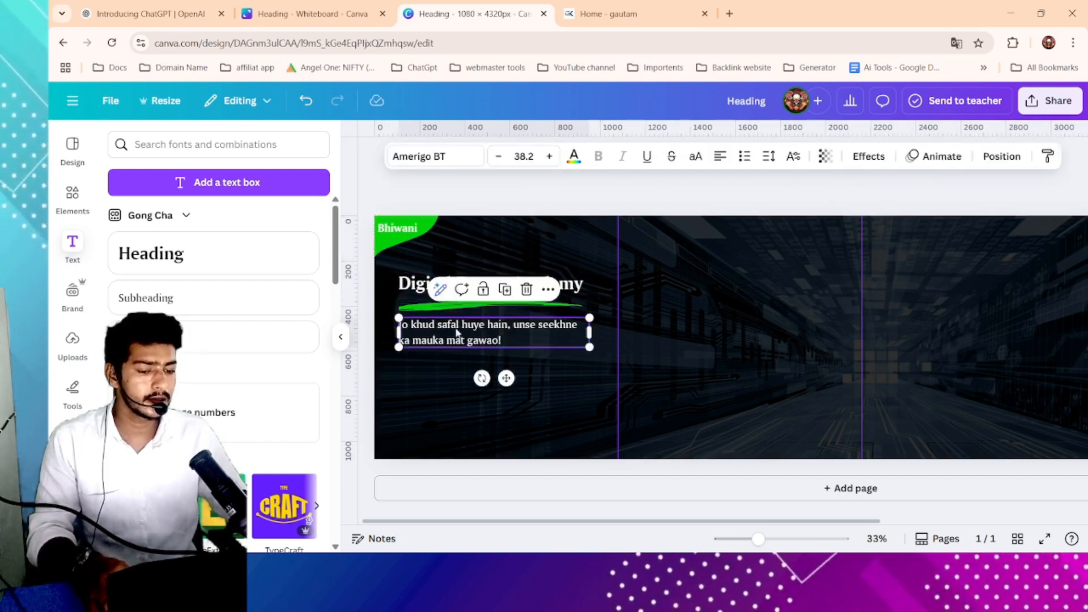
pyautogui.click(414, 286)
pyautogui.click(409, 315)
pyautogui.click(413, 335)
pyautogui.click(414, 285)
pyautogui.click(390, 241)
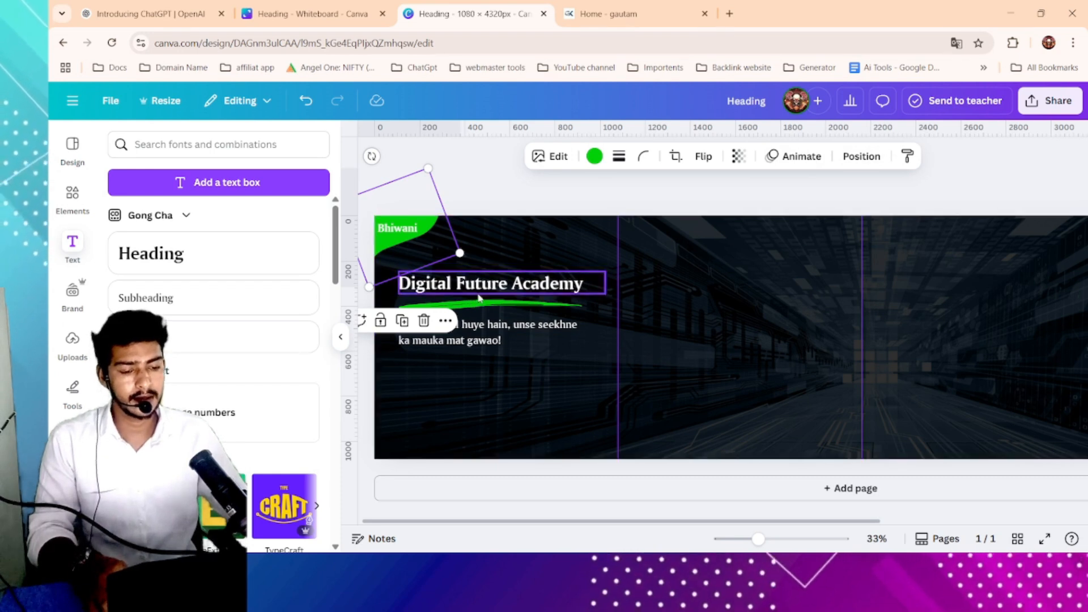
pyautogui.click(494, 342)
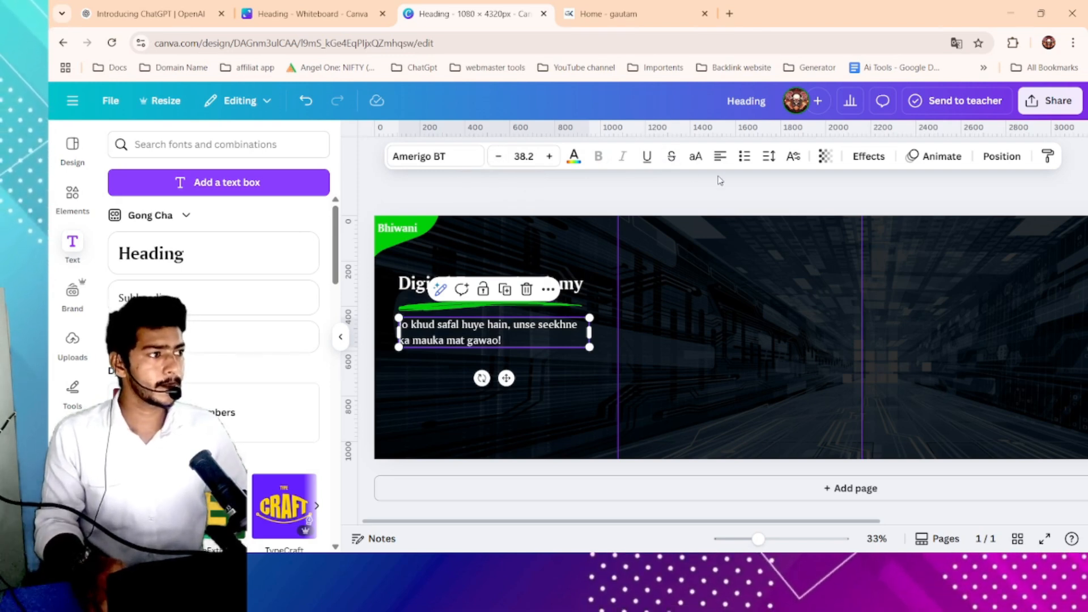
# - Change the tagline's font to Poppins, pick a weight, and resize its text box
pyautogui.click(436, 157)
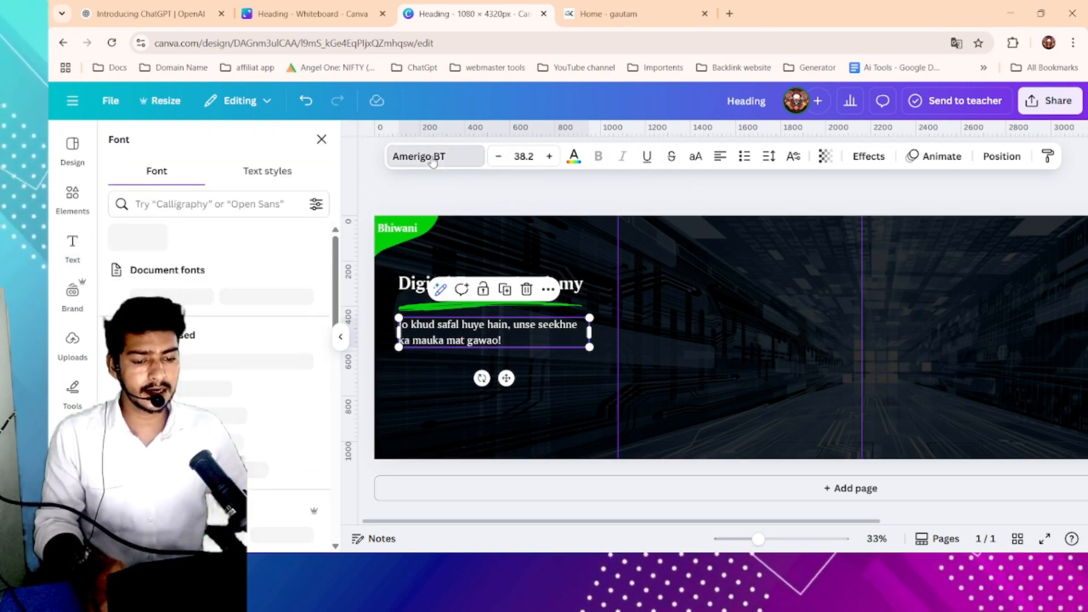
pyautogui.click(222, 204)
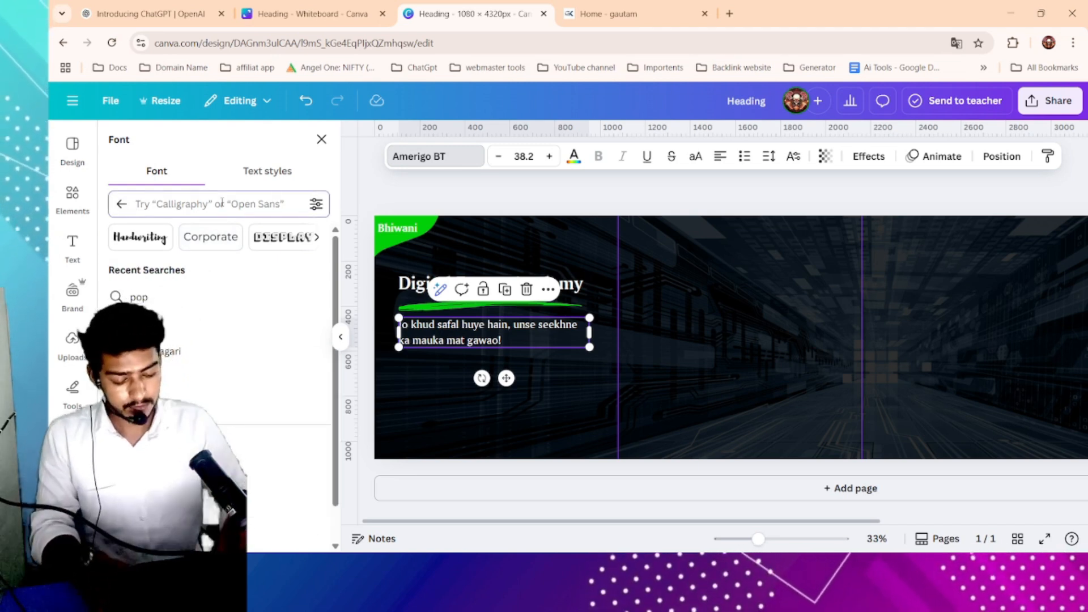
pyautogui.write('popi')
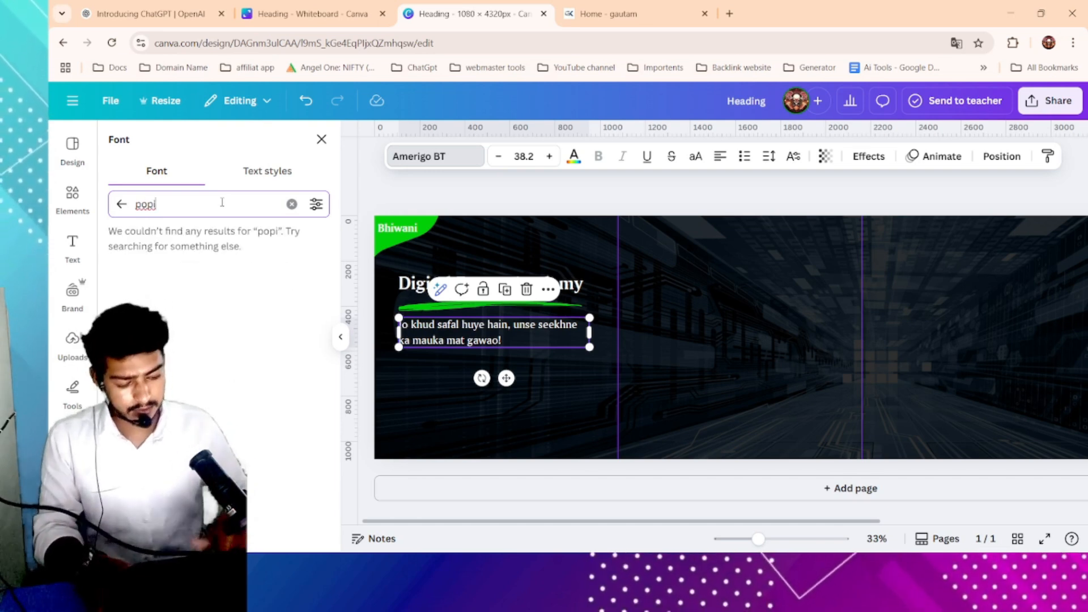
pyautogui.press('BackSpace')
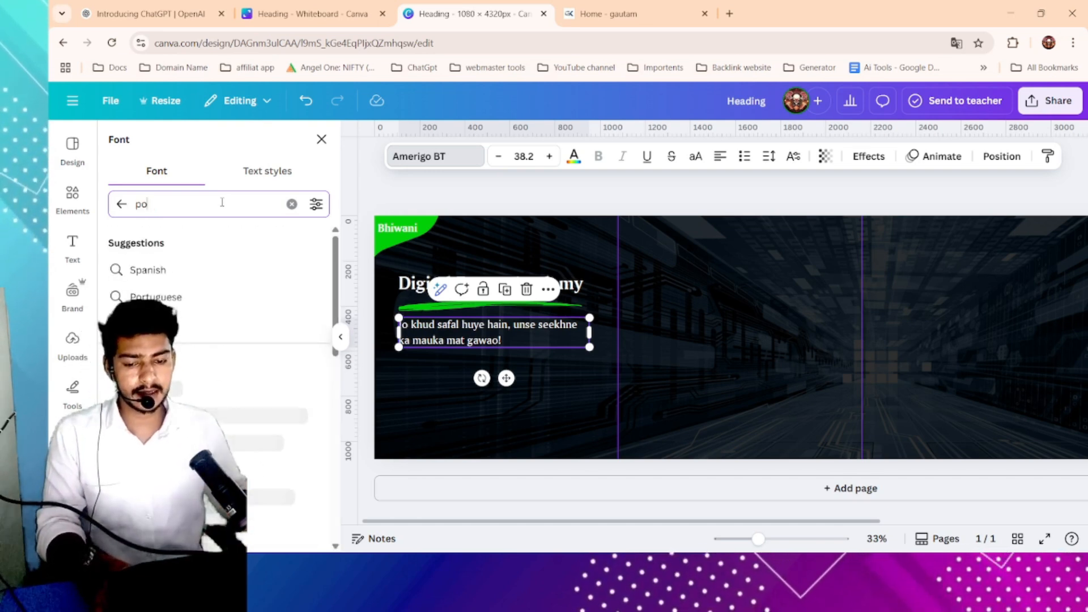
pyautogui.write('p')
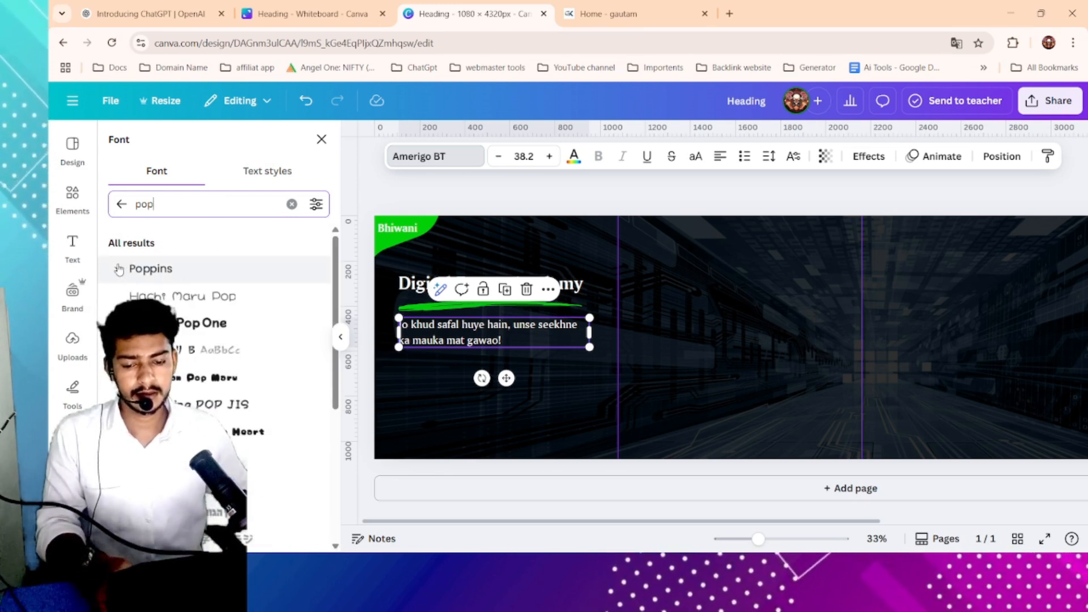
pyautogui.click(119, 268)
pyautogui.scroll(-3, 206, 369)
pyautogui.click(193, 322)
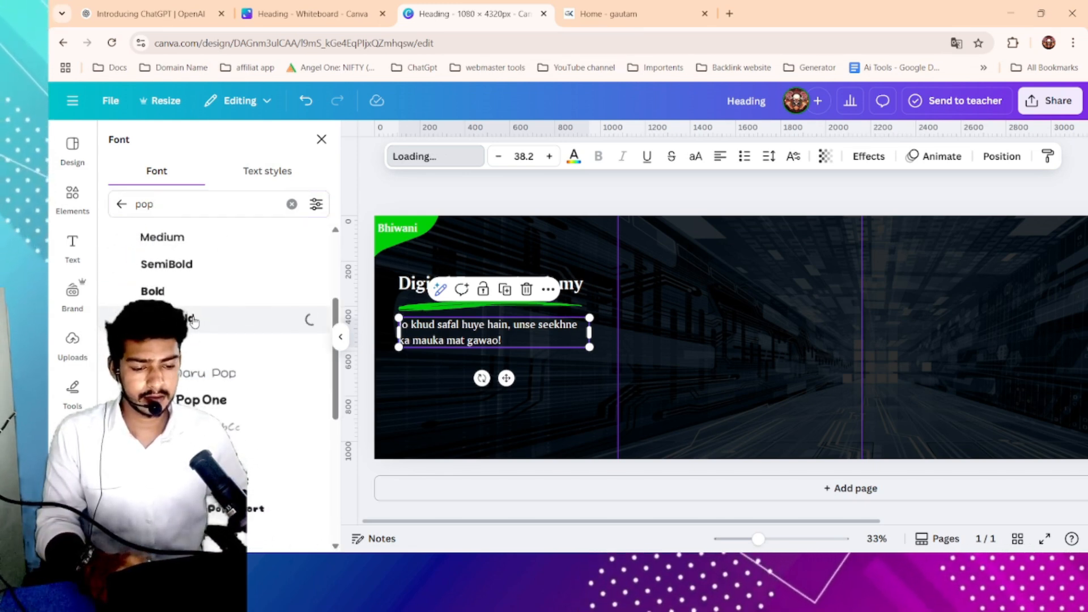
pyautogui.click(242, 288)
pyautogui.click(227, 267)
pyautogui.click(208, 235)
pyautogui.scroll(3, 205, 231)
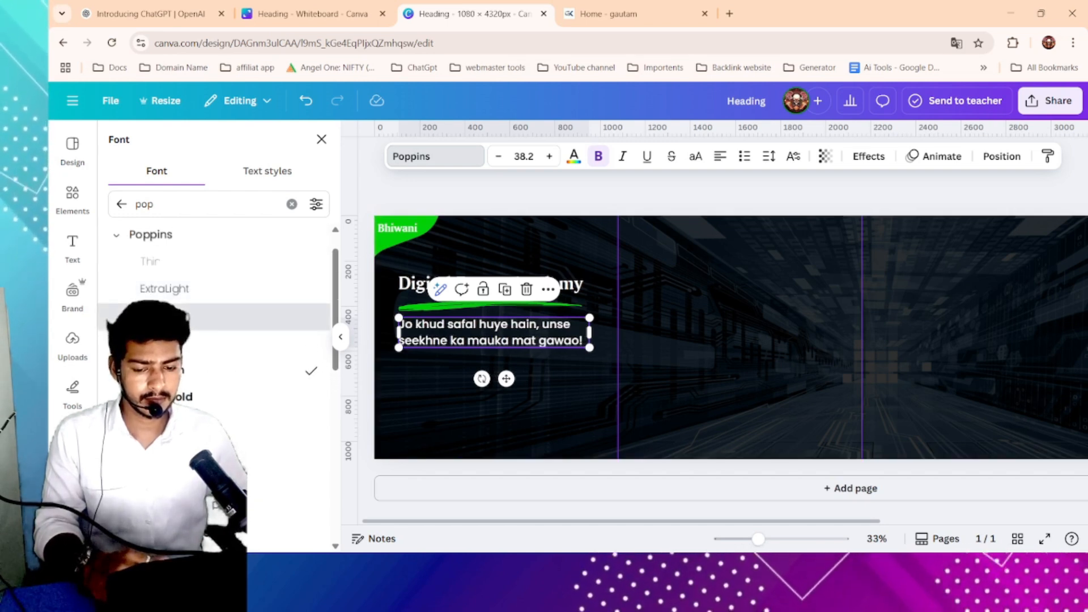
pyautogui.click(204, 313)
pyautogui.moveTo(589, 348)
pyautogui.mouseDown()
pyautogui.moveTo(549, 341)
pyautogui.moveTo(599, 320)
pyautogui.moveTo(594, 328)
pyautogui.mouseUp()
pyautogui.click(369, 324)
pyautogui.scroll(-2, 370, 325)
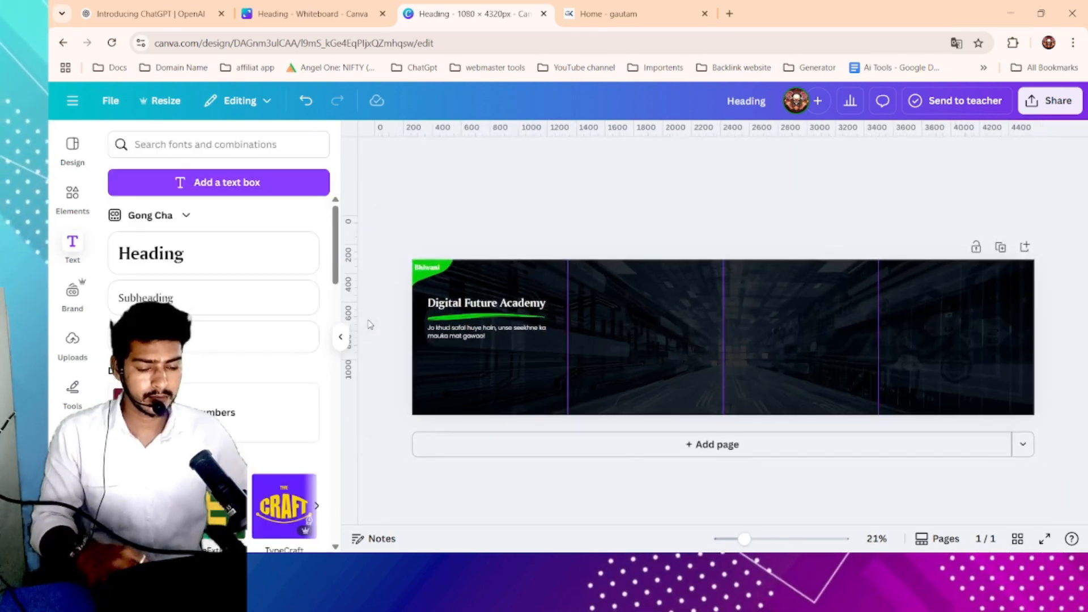
# - Copy the feature text "ACCESS TO RECORDED CLASSES" from the academy website and close the calculator
pyautogui.scroll(2, 553, 344)
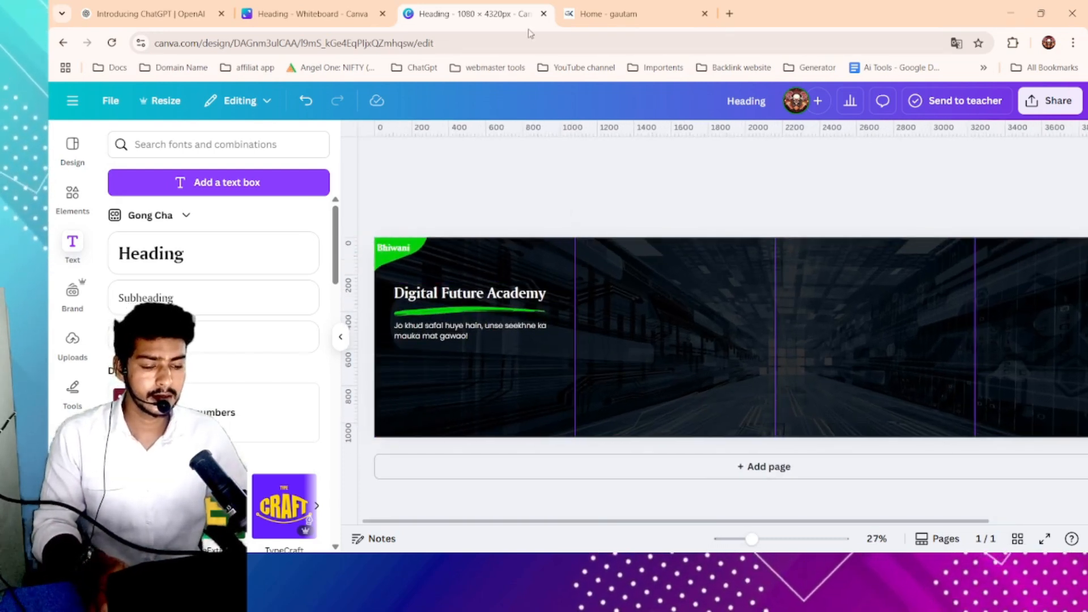
pyautogui.click(624, 14)
pyautogui.scroll(1, 453, 284)
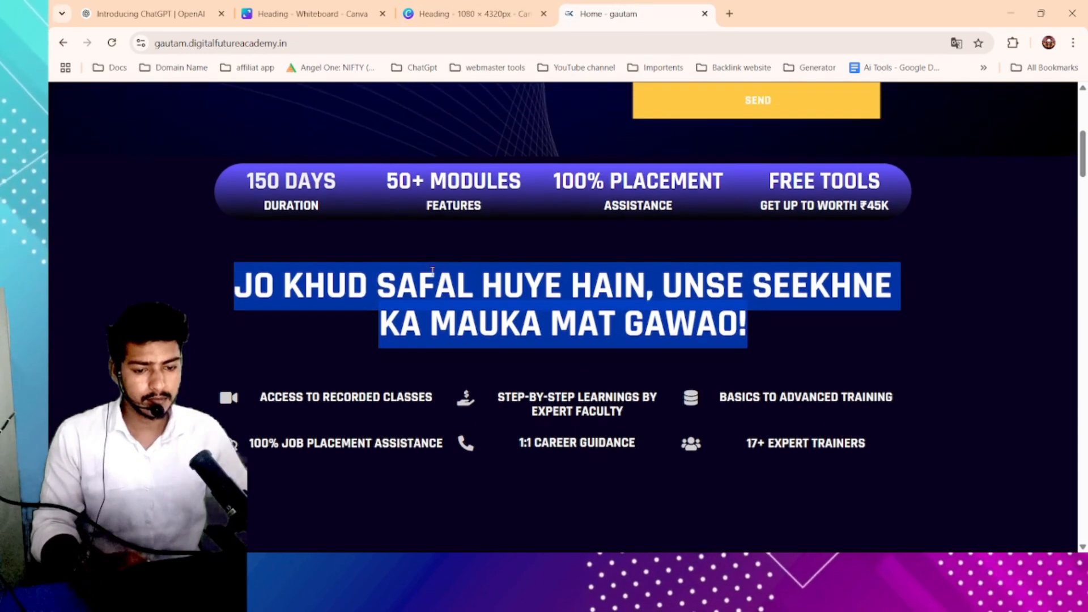
pyautogui.scroll(-2, 366, 359)
pyautogui.moveTo(256, 281); pyautogui.dragTo(437, 284)
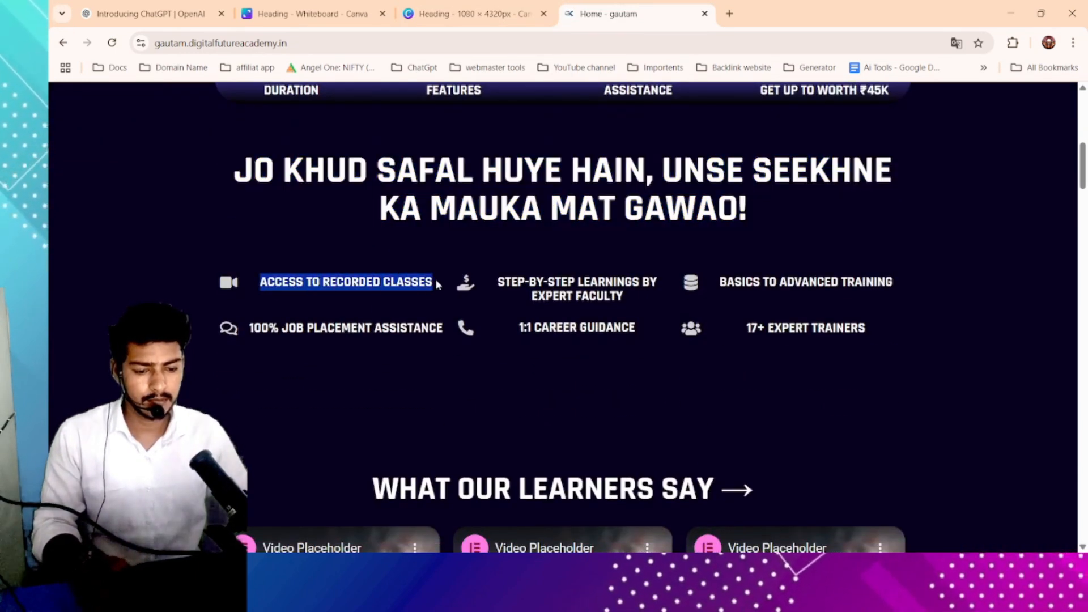
pyautogui.hotkey('alt', 'Tab')
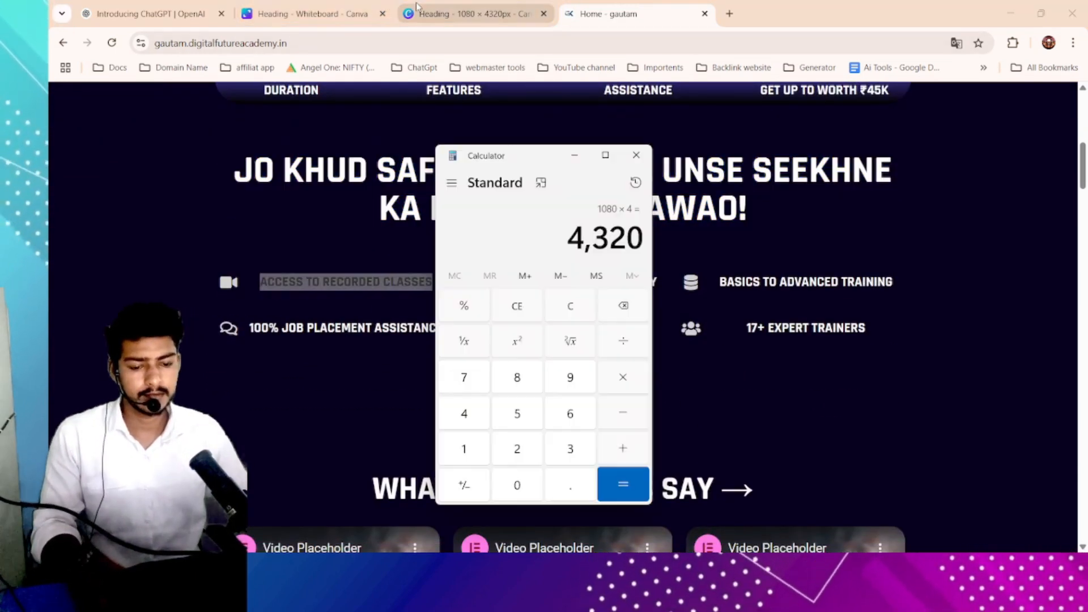
pyautogui.click(636, 155)
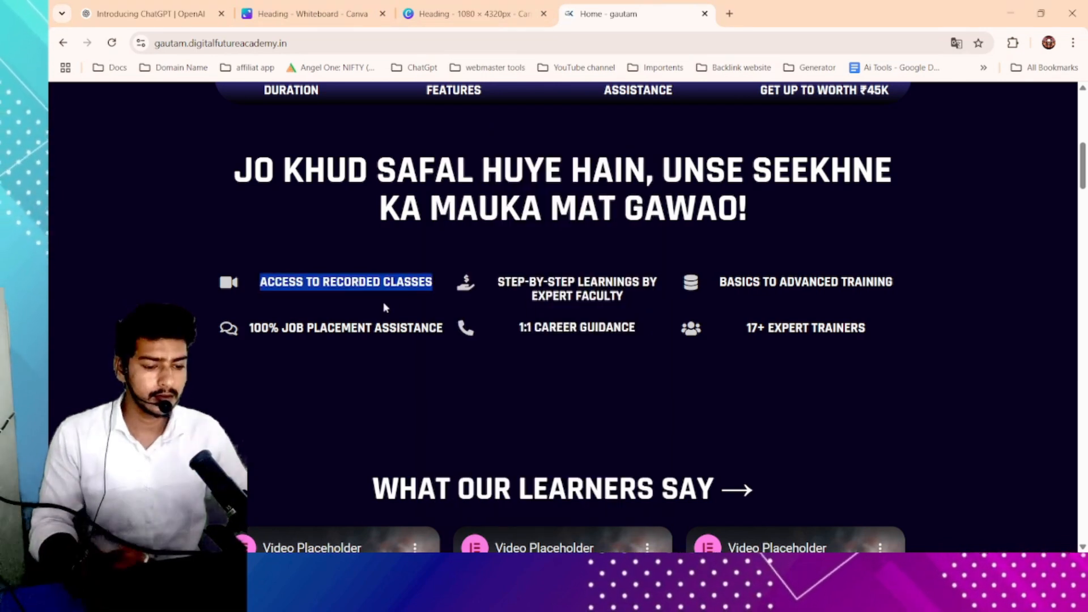
pyautogui.scroll(2, 384, 308)
pyautogui.click(205, 281)
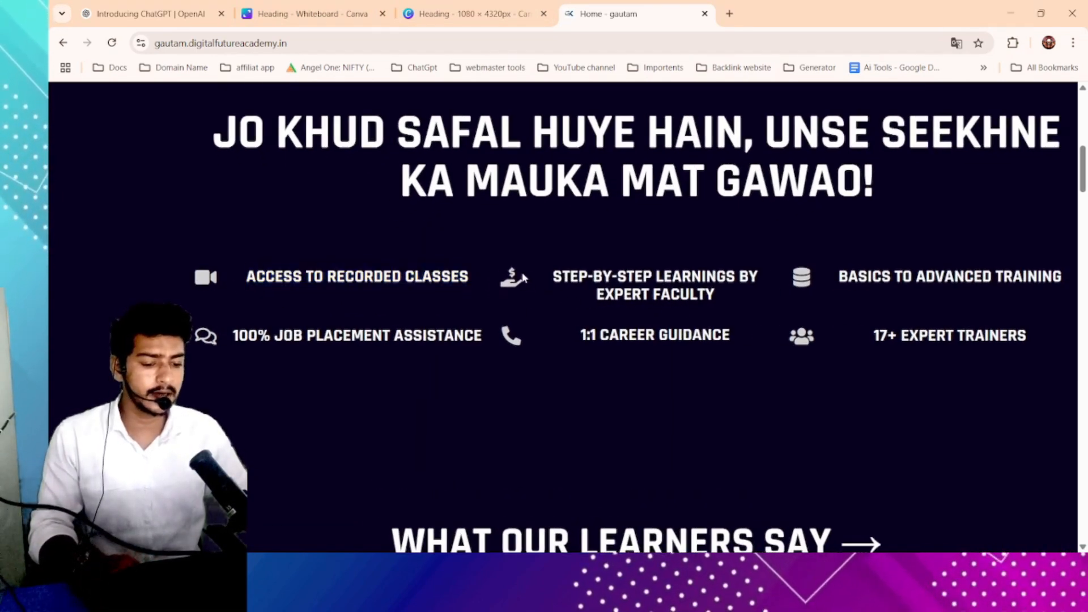
pyautogui.moveTo(800, 287); pyautogui.dragTo(783, 341)
pyautogui.moveTo(527, 346); pyautogui.dragTo(475, 339)
pyautogui.click(205, 329)
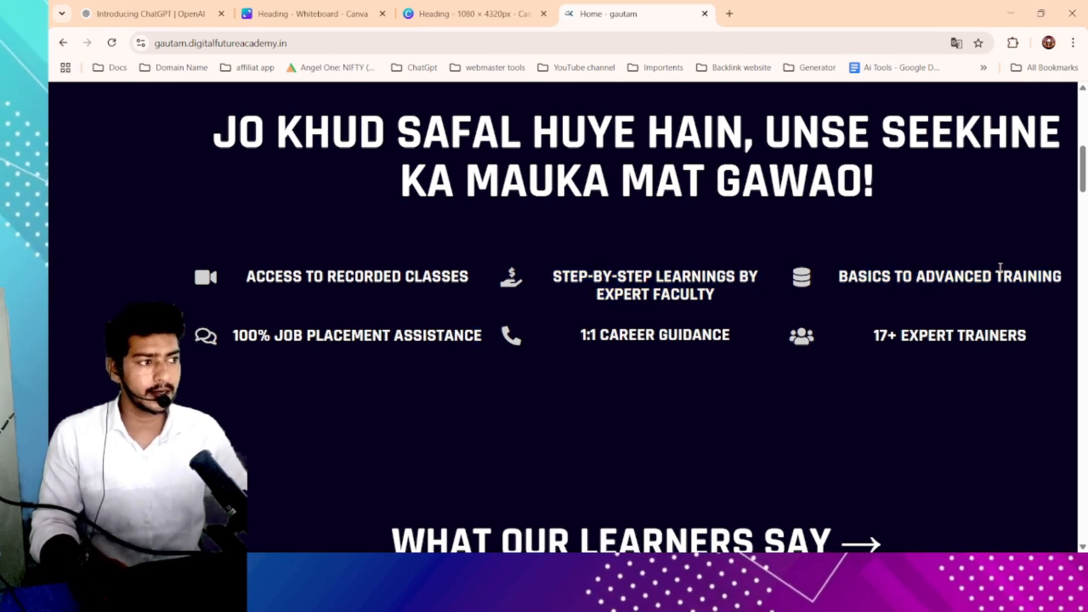
pyautogui.click(470, 12)
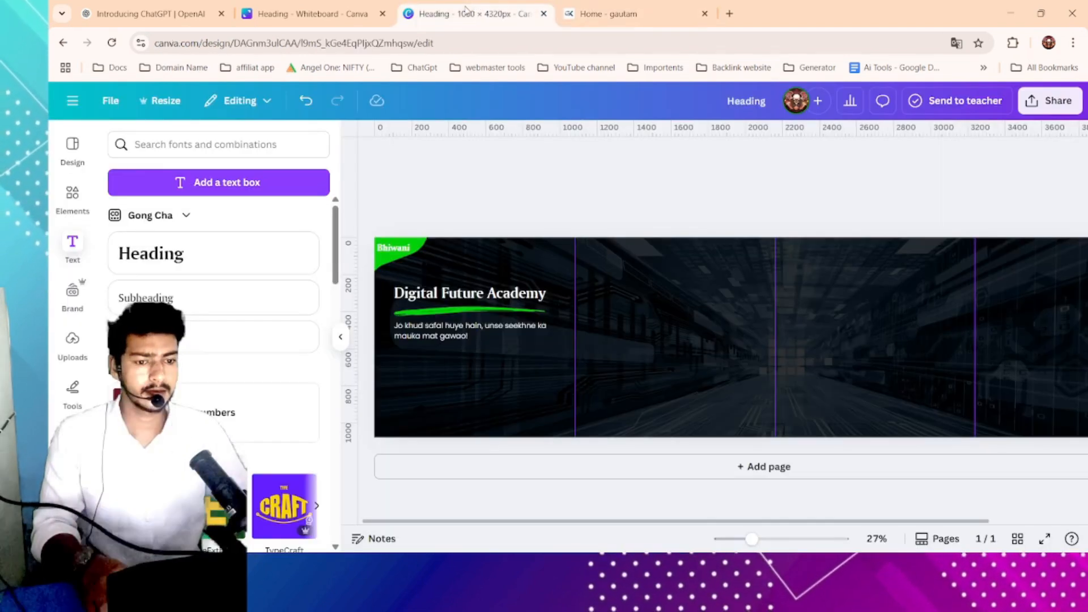
pyautogui.click(606, 14)
pyautogui.click(504, 5)
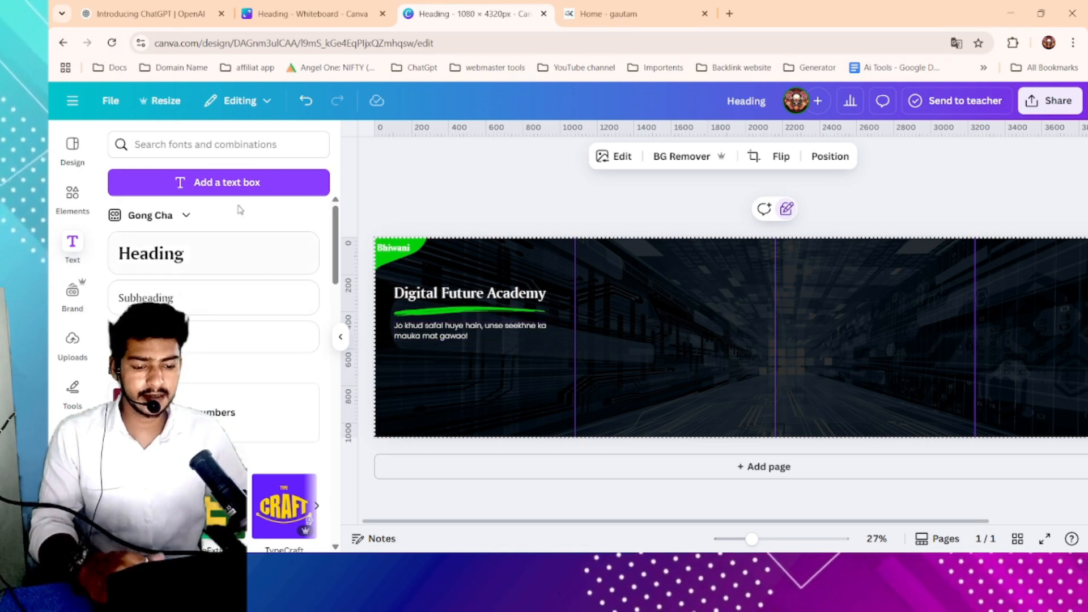
pyautogui.click(589, 9)
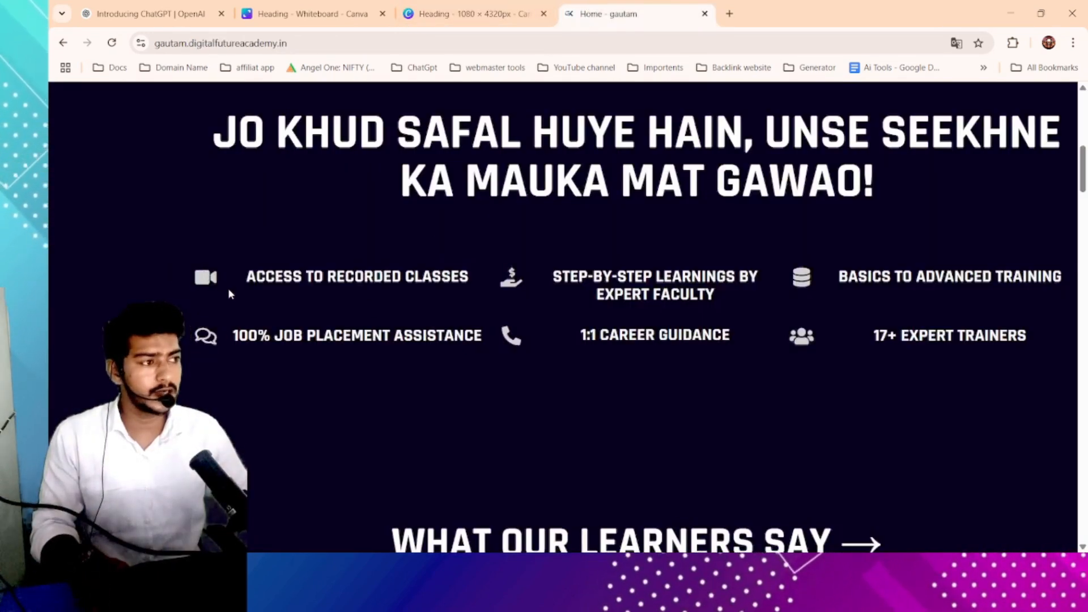
pyautogui.click(473, 12)
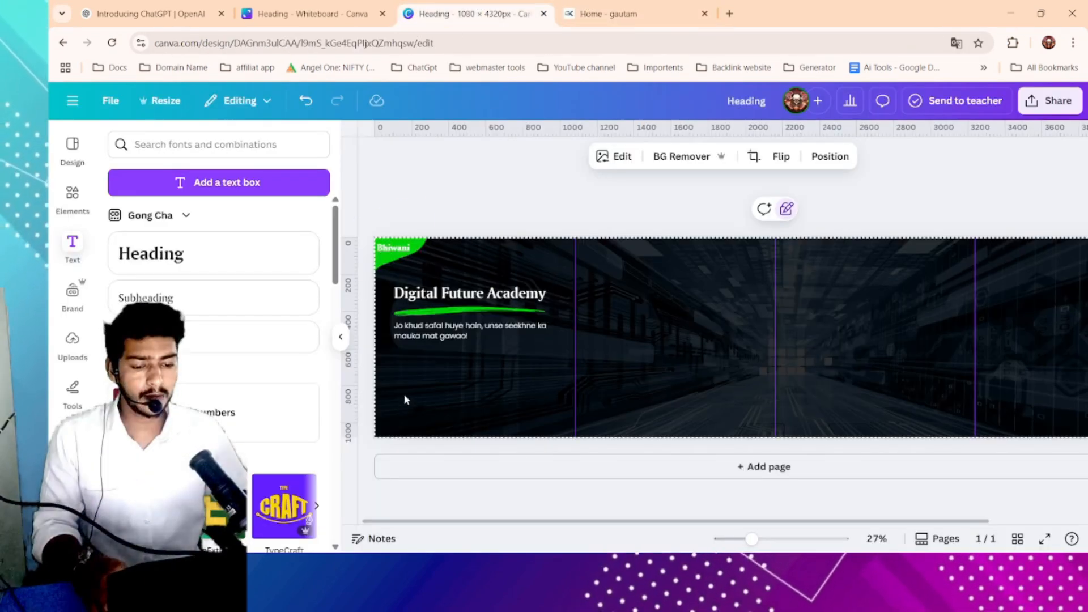
# - Search the elements library for "video" and add a video camera icon to the design
pyautogui.click(72, 195)
pyautogui.click(199, 142)
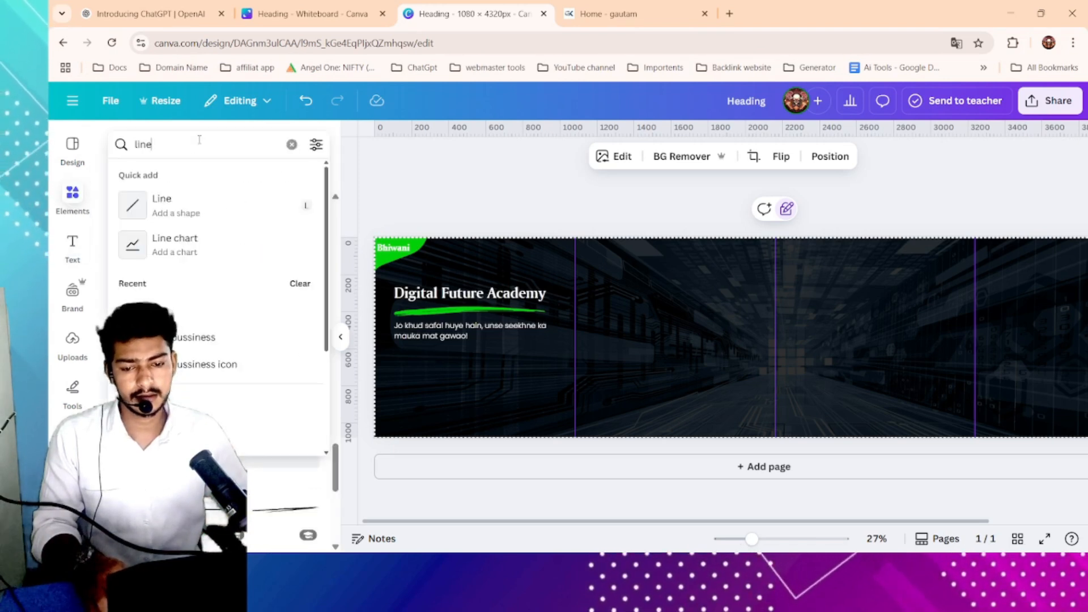
pyautogui.hotkey('ctrl', 'a')
pyautogui.write('video')
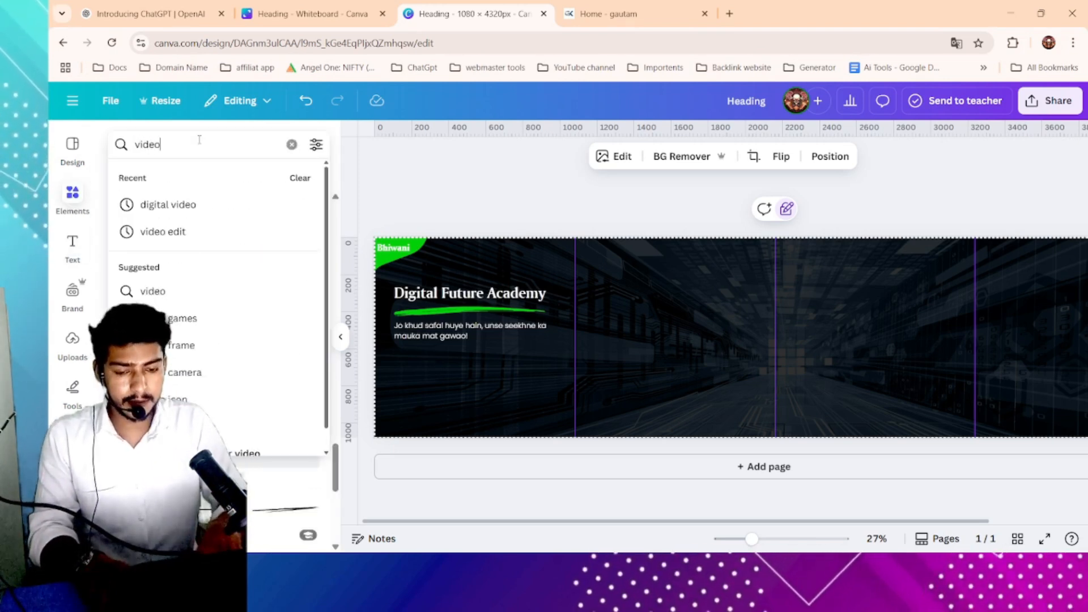
pyautogui.press('Return')
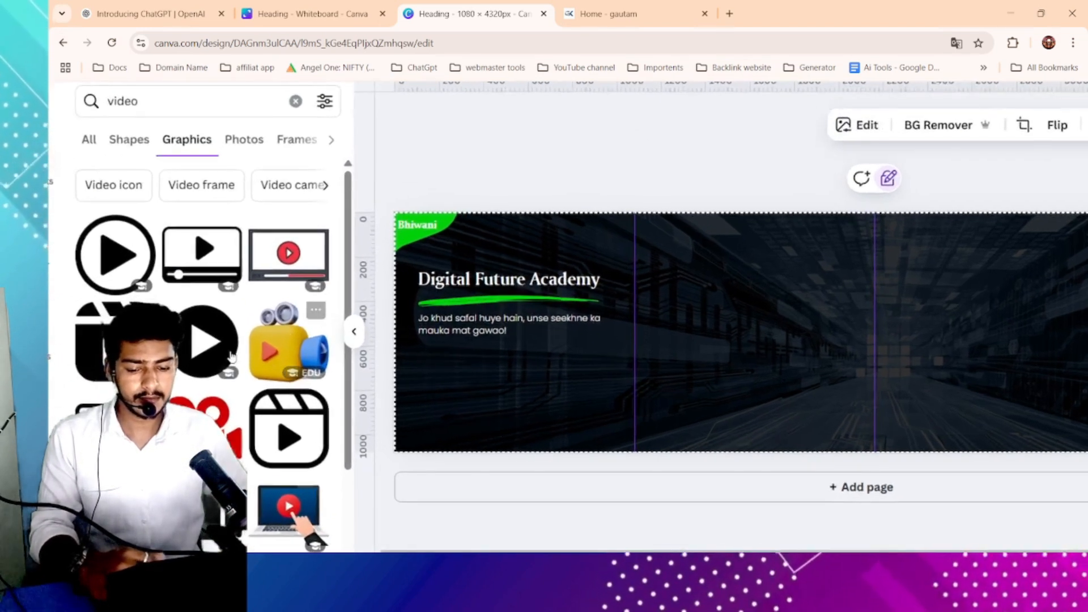
pyautogui.scroll(-3, 231, 356)
pyautogui.scroll(-2, 229, 358)
pyautogui.click(205, 379)
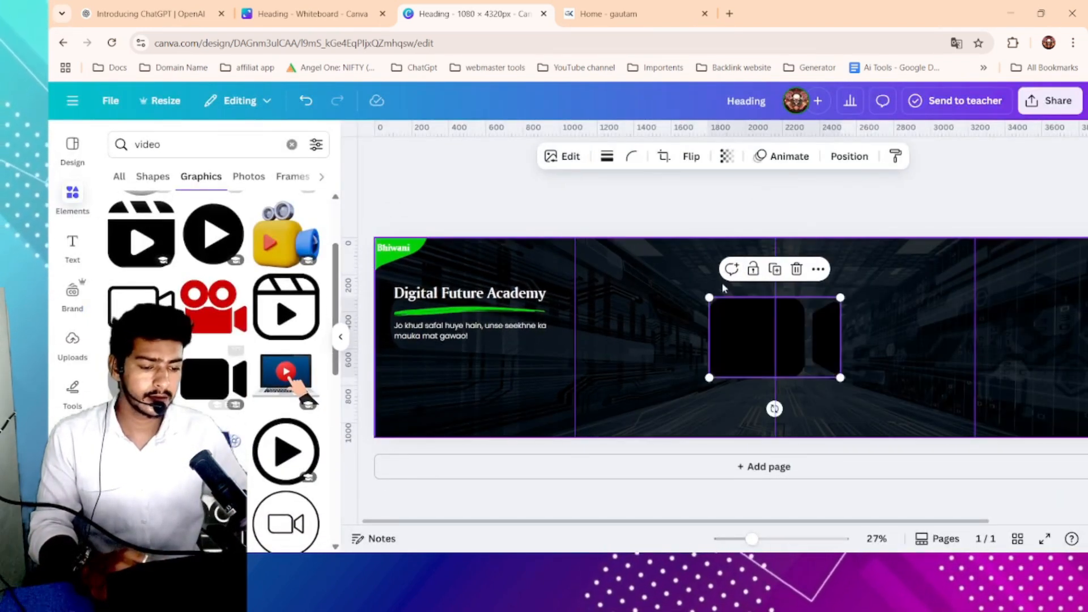
# - Resize the camera icon, move it below the tagline, and colour it white
pyautogui.moveTo(841, 298); pyautogui.dragTo(802, 318)
pyautogui.moveTo(732, 347); pyautogui.dragTo(434, 377)
pyautogui.click(595, 156)
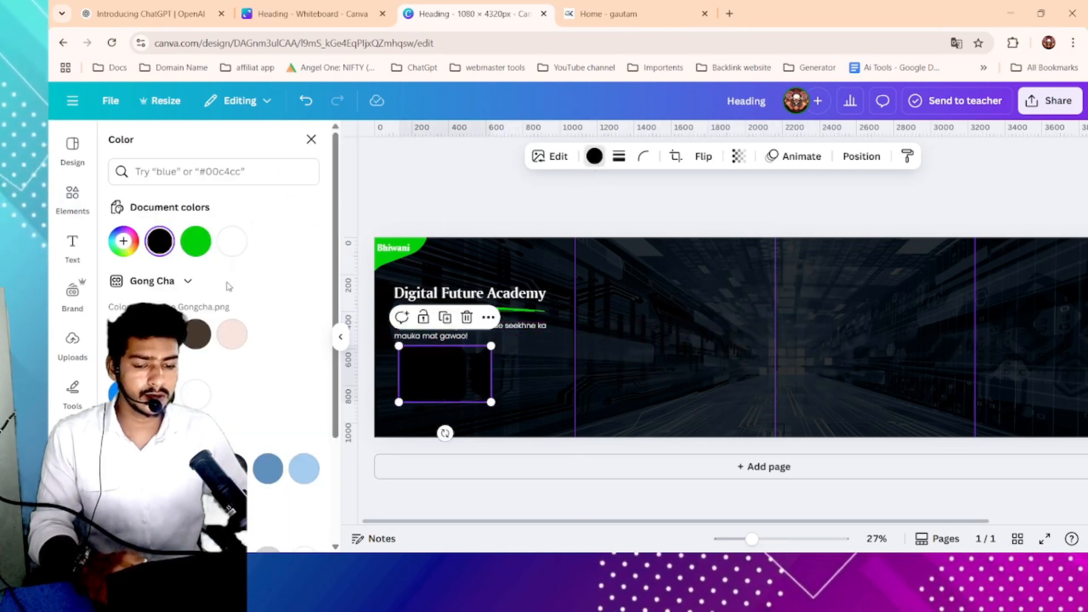
pyautogui.click(238, 251)
# - Shrink the camera icon further and place it at the tagline's left edge beneath it
pyautogui.moveTo(492, 346); pyautogui.dragTo(383, 363)
pyautogui.click(451, 359)
pyautogui.scroll(3, 450, 360)
pyautogui.click(456, 363)
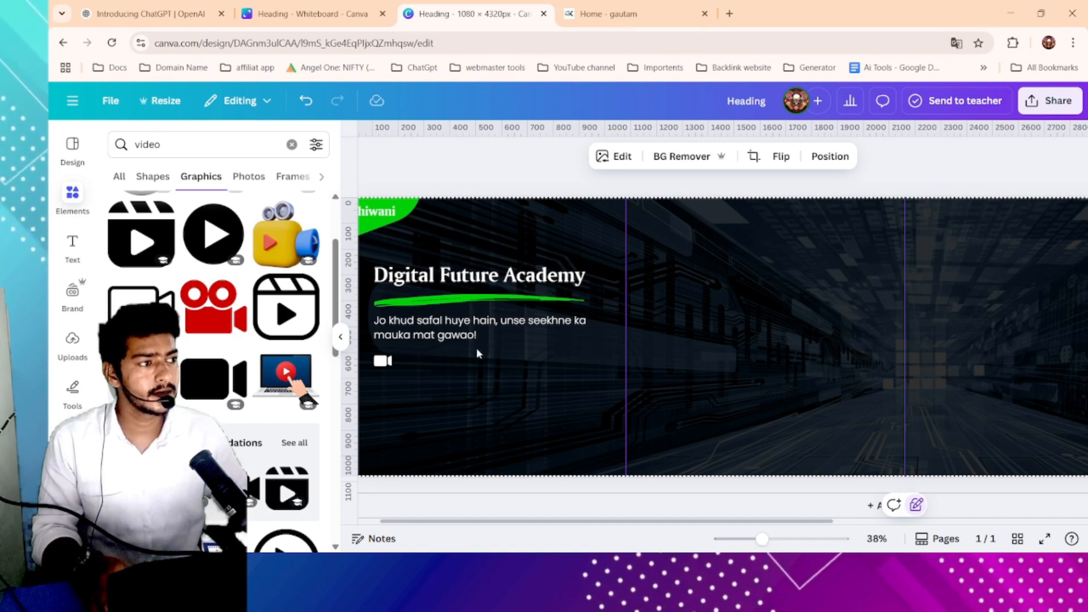
# - Duplicate the tagline text box and place the copy beside the camera icon
pyautogui.click(494, 329)
pyautogui.moveTo(496, 328); pyautogui.dragTo(500, 372)
pyautogui.click(517, 322)
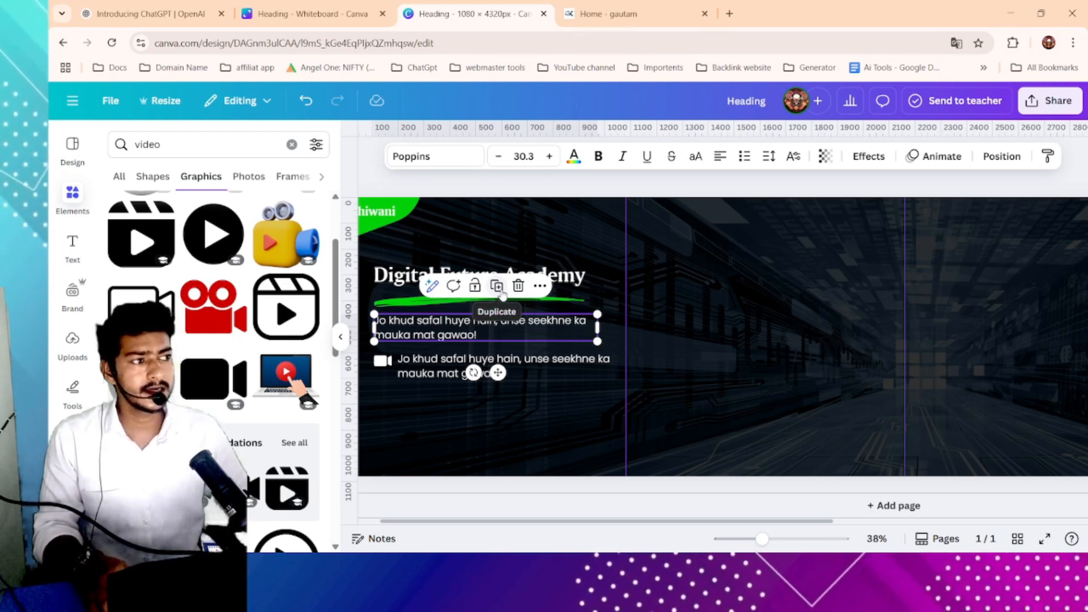
pyautogui.scroll(3, 502, 291)
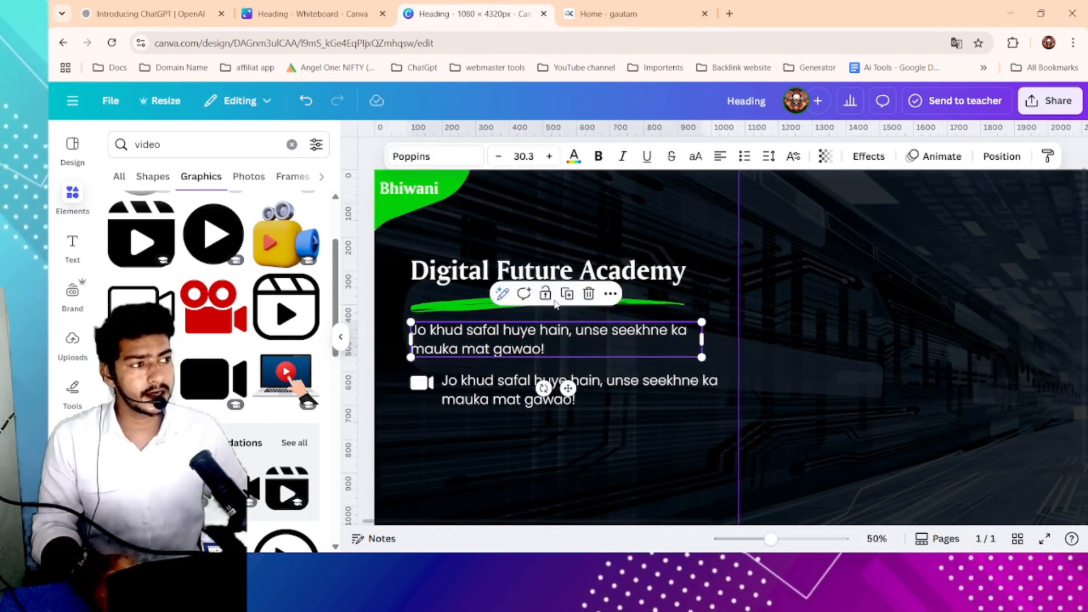
# - Replace the duplicated text with the pasted "Access to Recorded Classes" and remove the empty trailing line
pyautogui.click(642, 391)
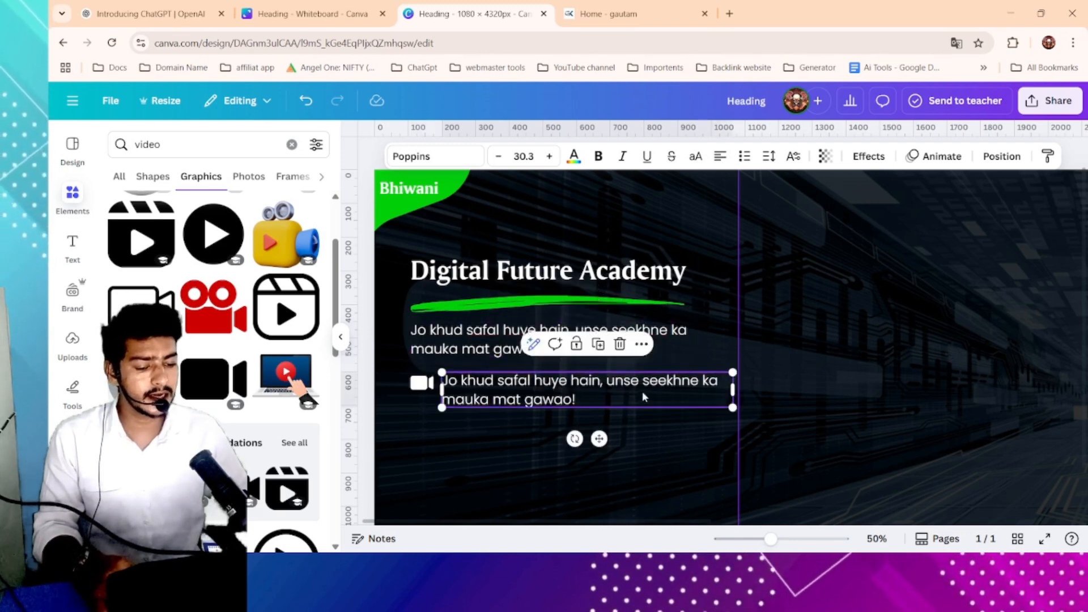
pyautogui.click(639, 390)
pyautogui.write('Access to Recorded Classes')
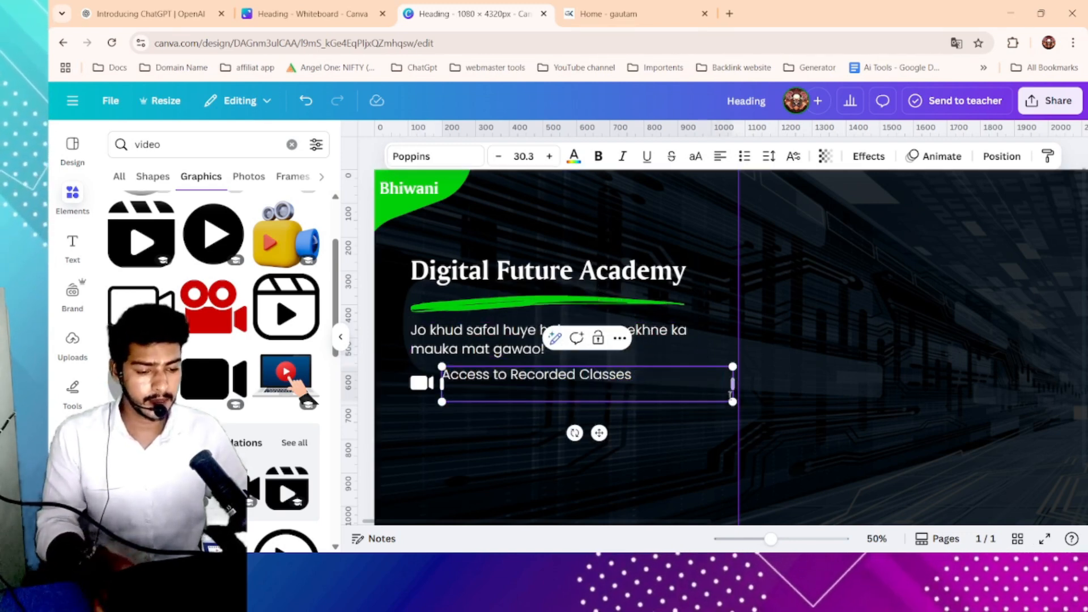
pyautogui.press('BackSpace')
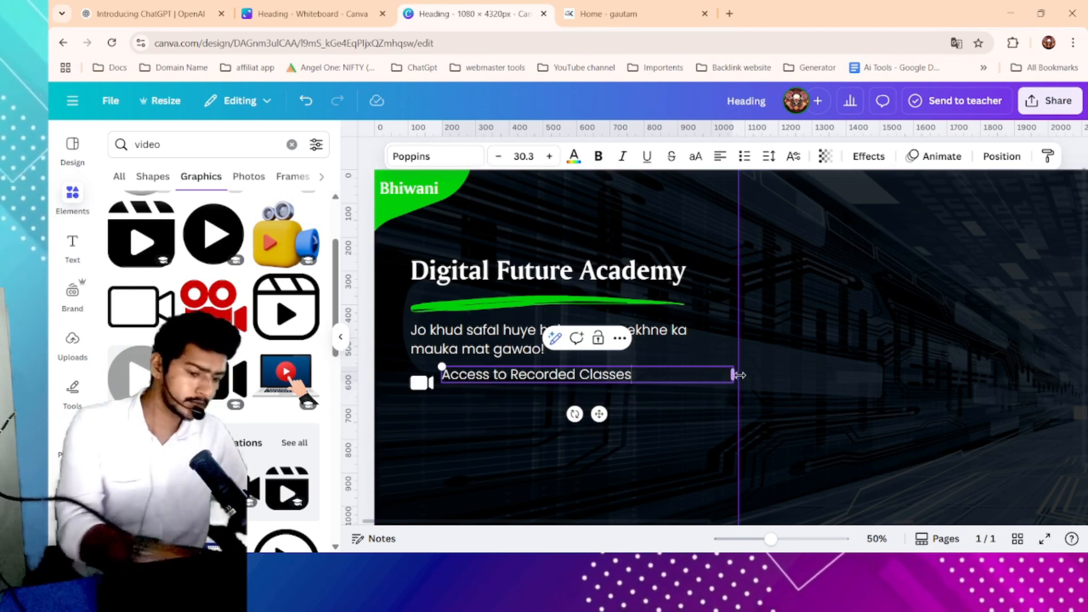
# - Narrow the feature text box to fit its line and align it vertically with the camera icon
pyautogui.moveTo(735, 375); pyautogui.dragTo(602, 386)
pyautogui.click(606, 383)
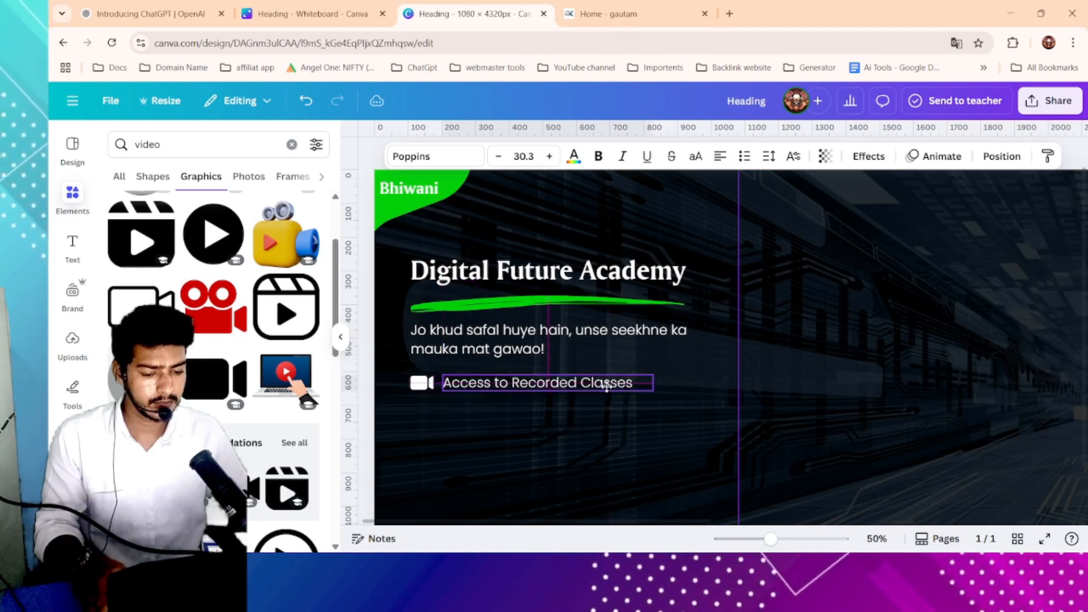
pyautogui.click(681, 384)
pyautogui.scroll(-3, 682, 379)
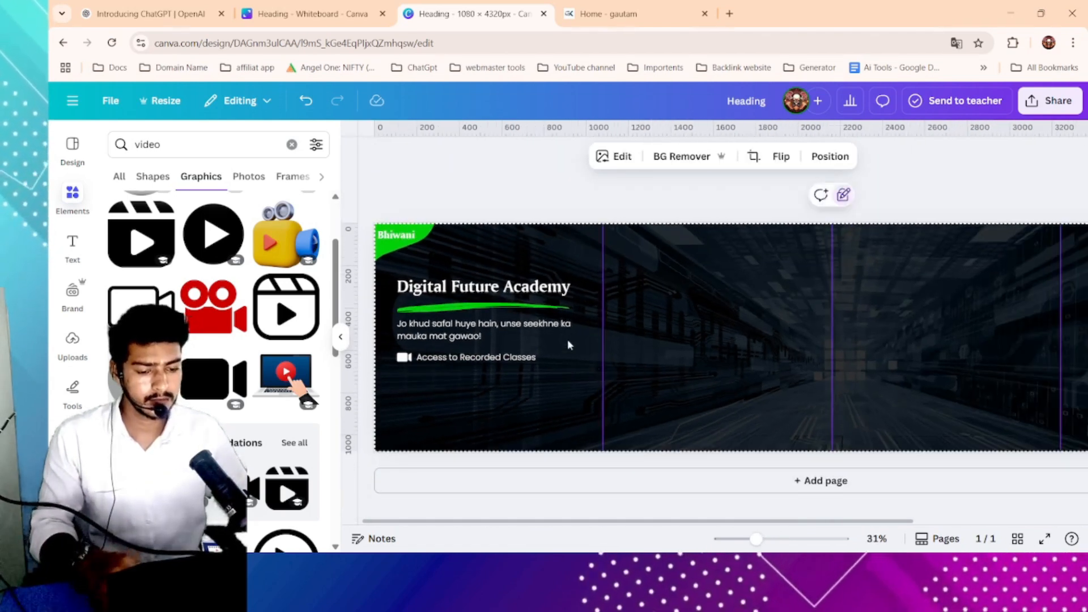
# - Copy the feature text "STEP-BY-STEP LEARNINGS BY EXPERT FACULTY" from the academy website
pyautogui.click(624, 4)
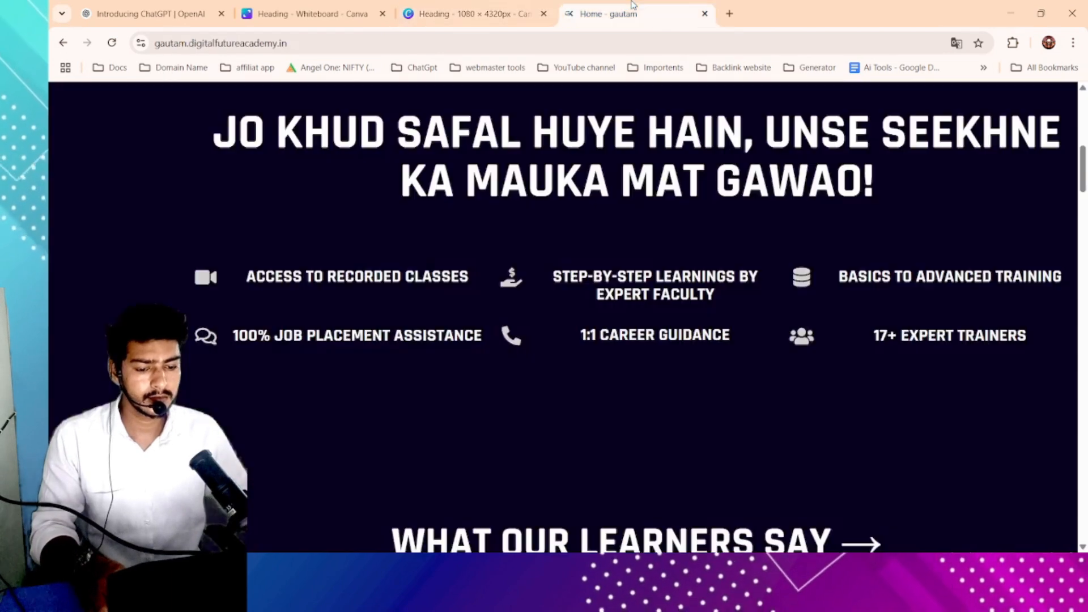
pyautogui.moveTo(571, 277); pyautogui.dragTo(747, 300)
pyautogui.click(471, 14)
# - Search the elements library for "step" graphics and browse the results
pyautogui.click(226, 144)
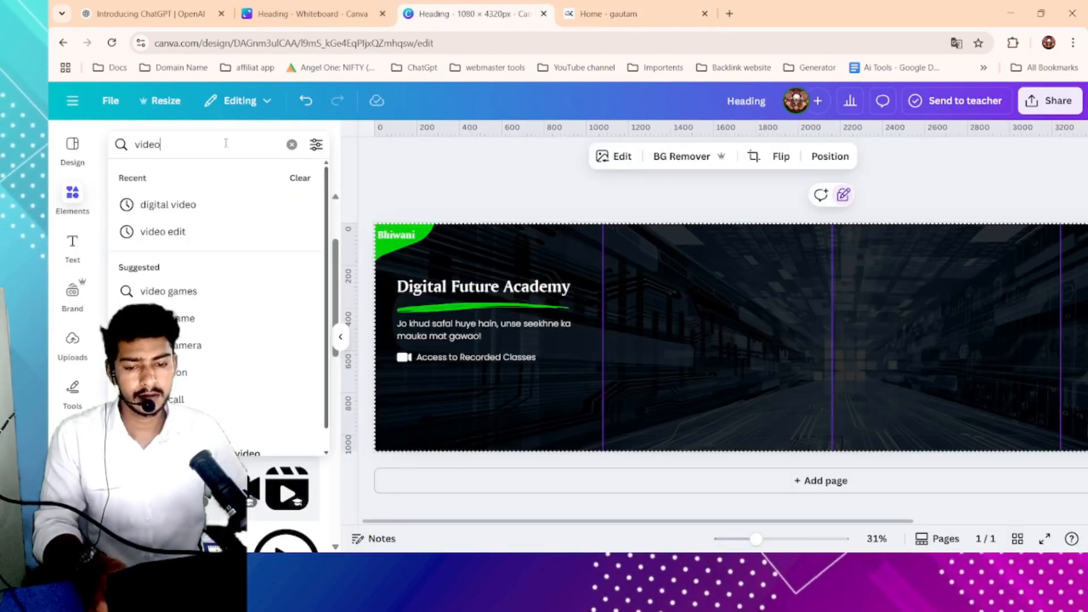
pyautogui.write('step')
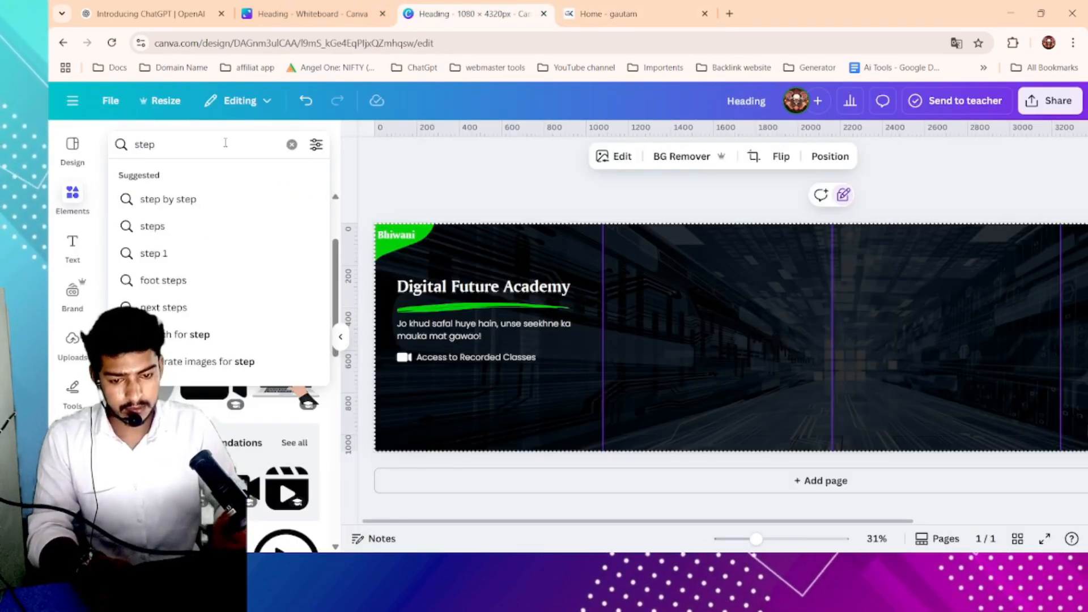
pyautogui.press('Return')
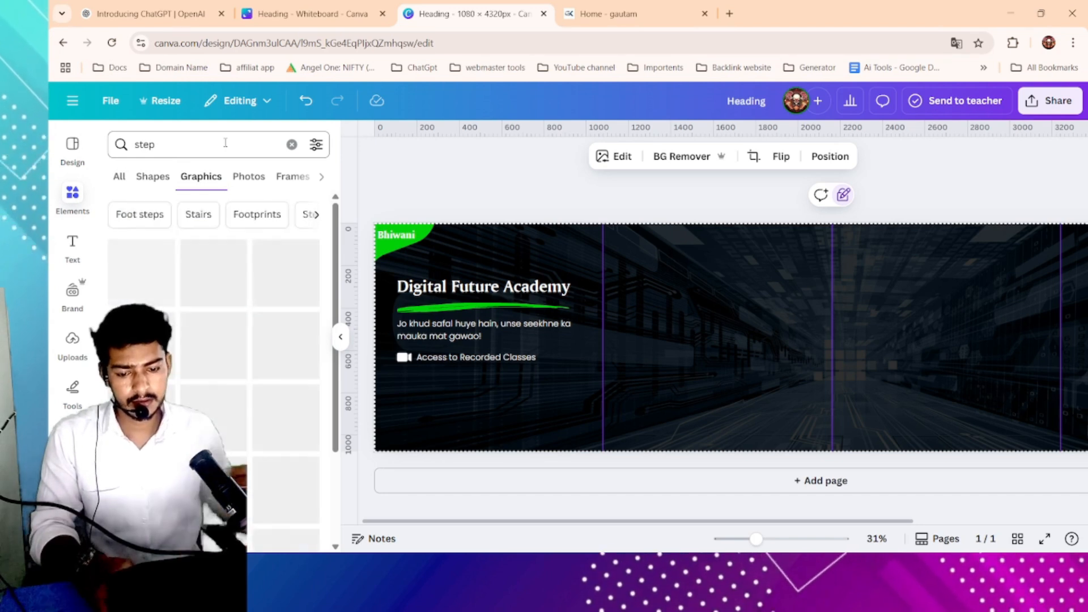
pyautogui.scroll(-10, 243, 351)
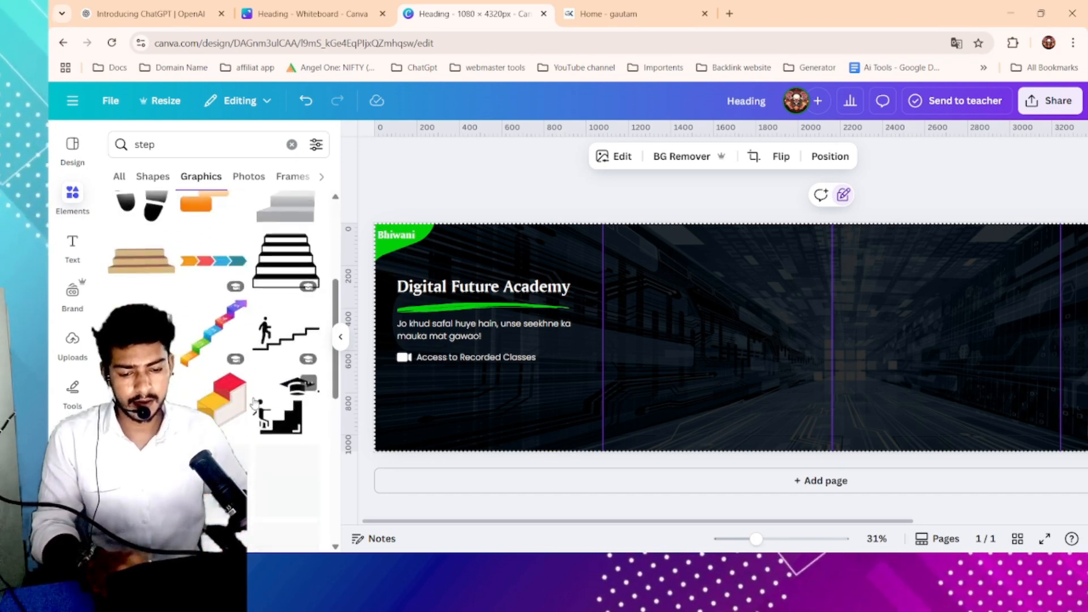
pyautogui.scroll(-10, 254, 403)
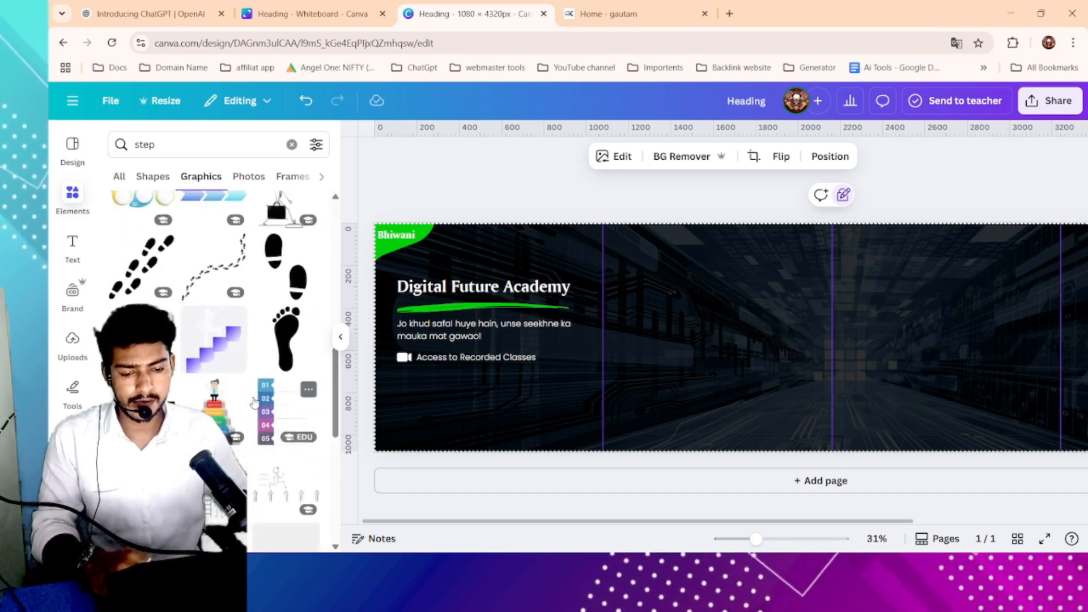
pyautogui.scroll(-10, 254, 403)
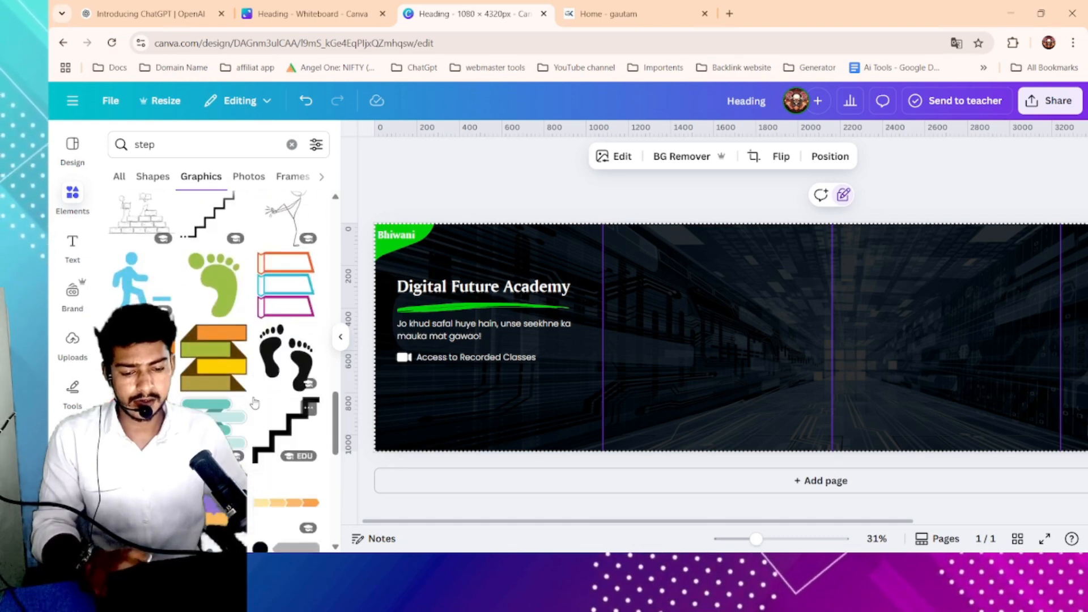
pyautogui.scroll(20, 255, 403)
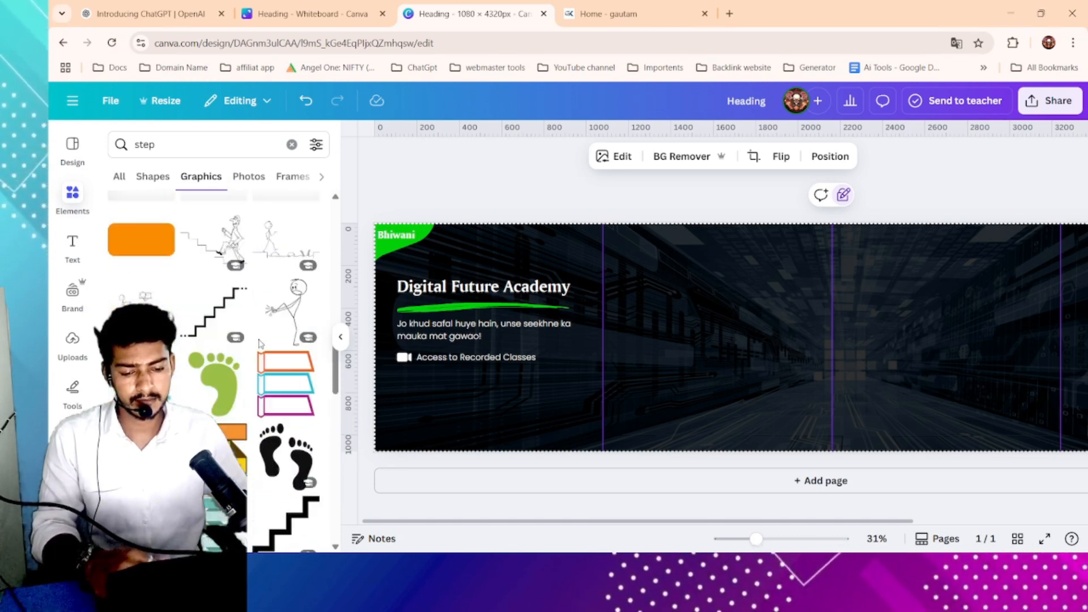
# - Search the elements library for "hand" graphics and browse the results
pyautogui.click(177, 146)
pyautogui.write('hand')
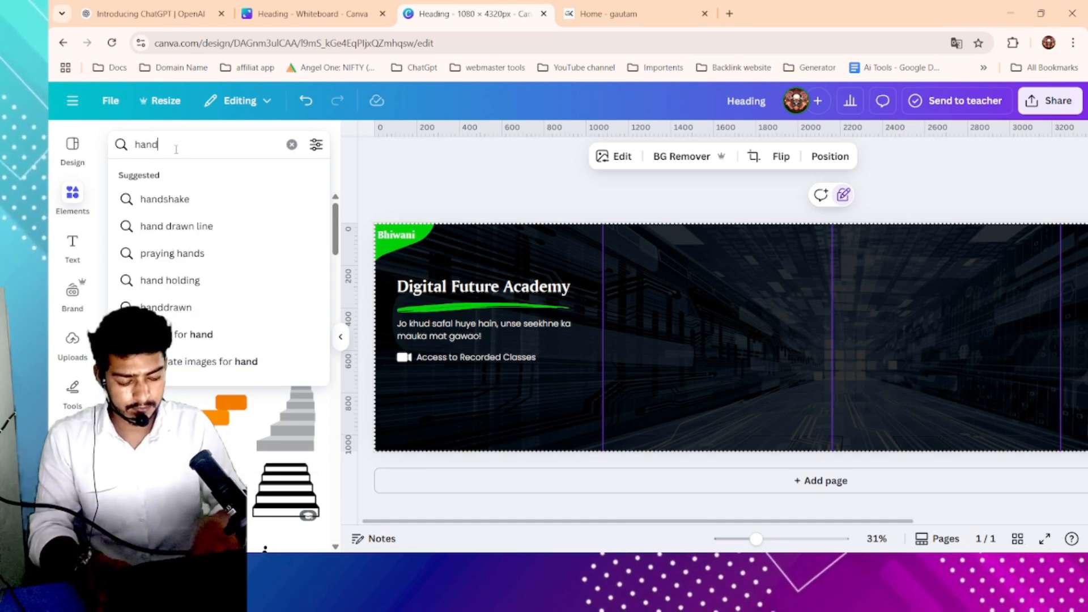
pyautogui.press('Return')
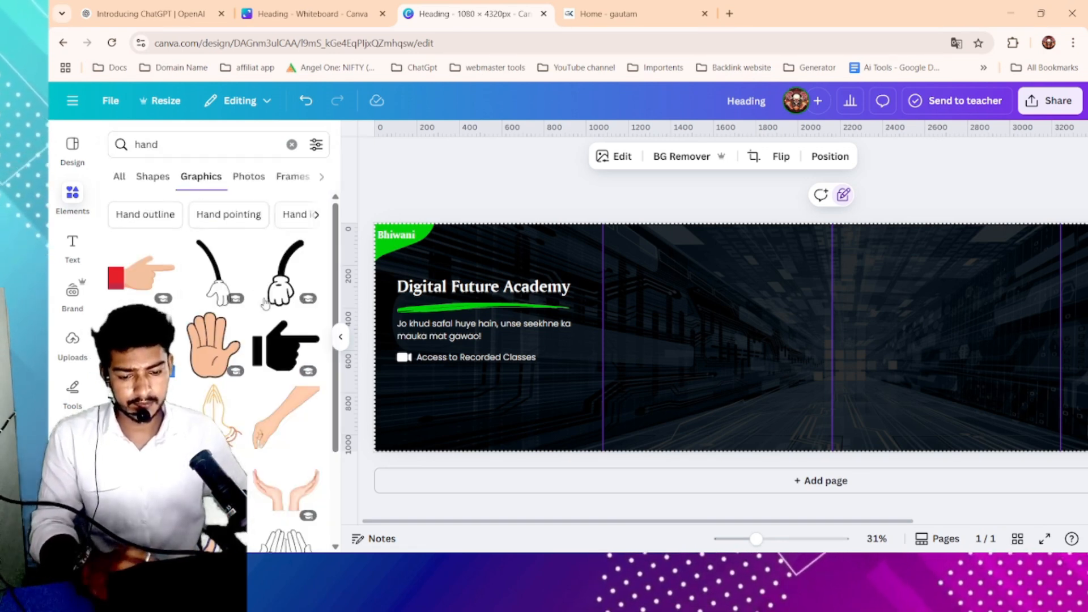
pyautogui.scroll(-8, 265, 303)
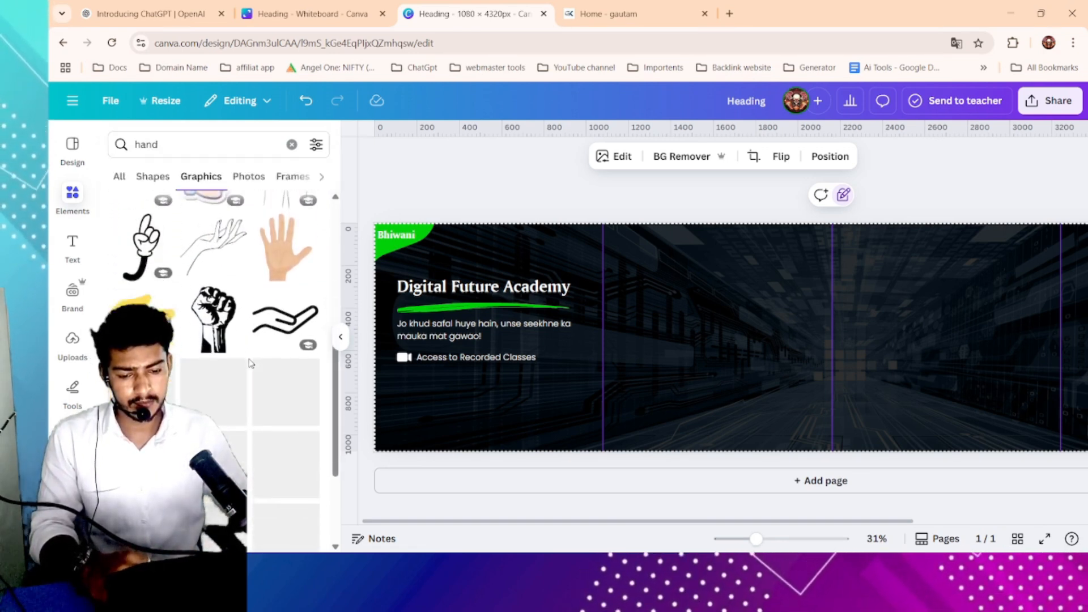
pyautogui.scroll(-2, 252, 364)
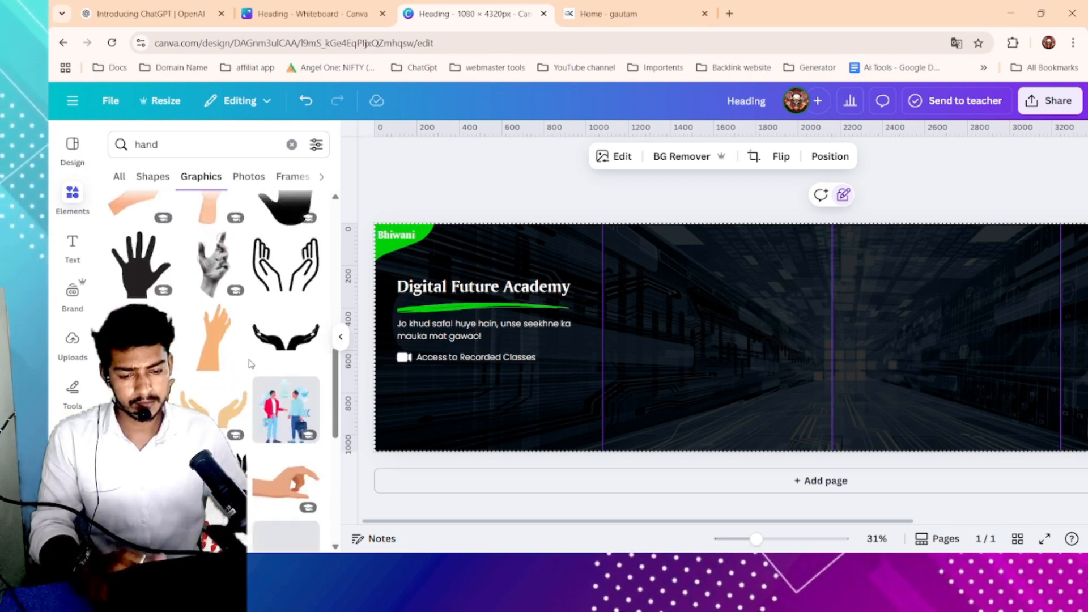
pyautogui.scroll(-3, 251, 363)
pyautogui.scroll(3, 251, 364)
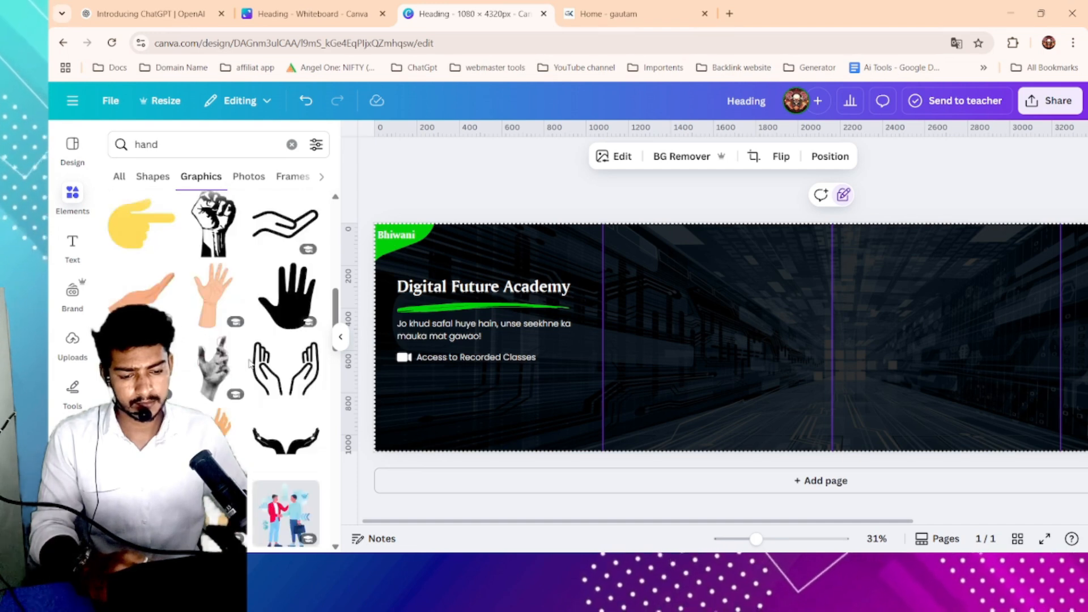
pyautogui.scroll(2, 250, 363)
# - Search elements for "step", add the stair-climbing figure below the camera icon, color it white and shrink it to icon size
pyautogui.click(190, 140)
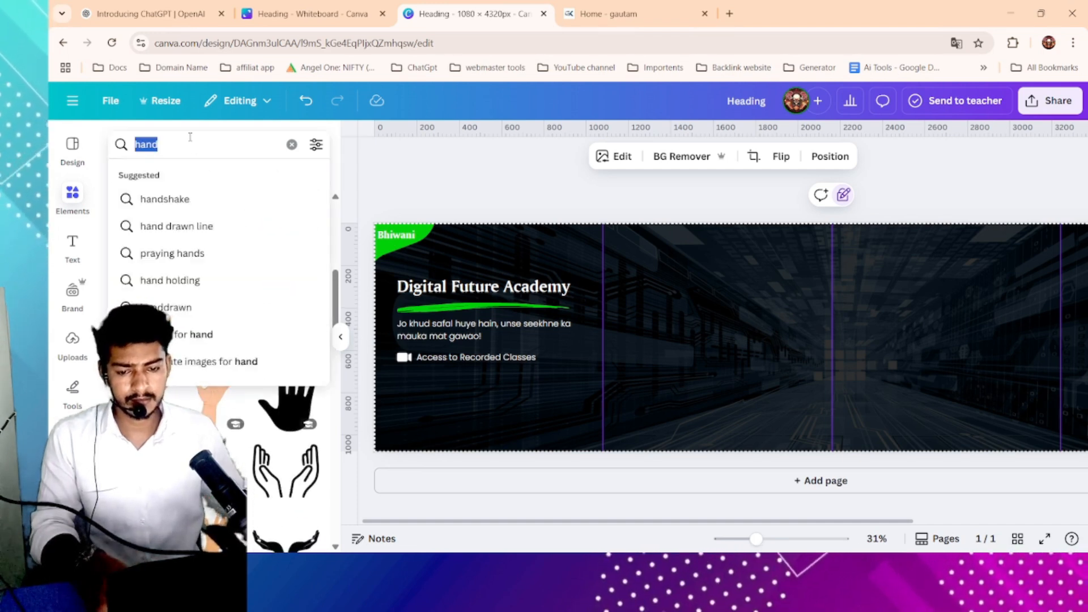
pyautogui.write('step')
pyautogui.press('Return')
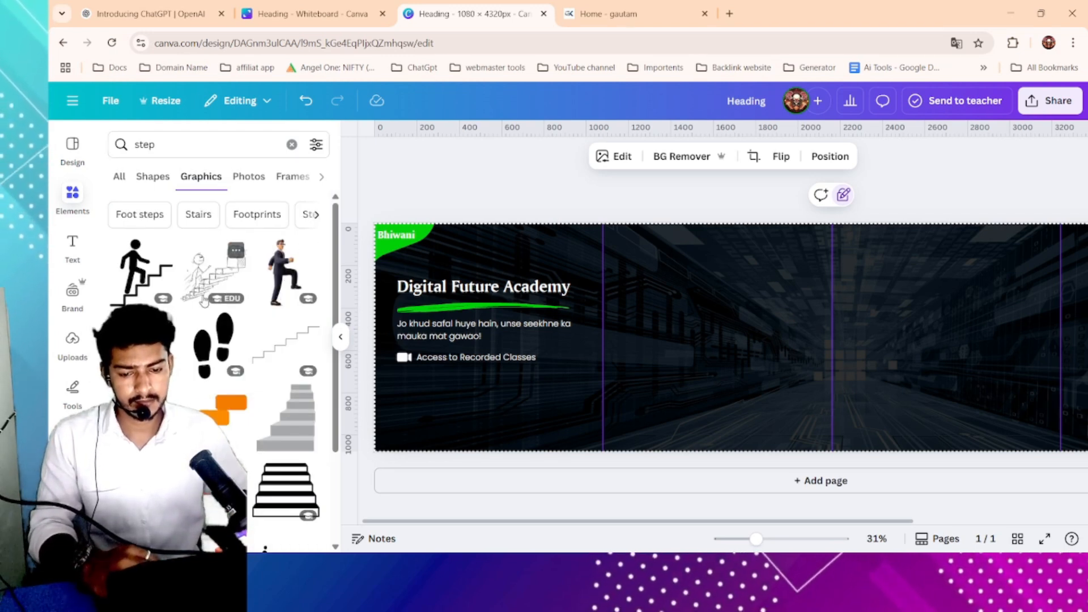
pyautogui.click(139, 258)
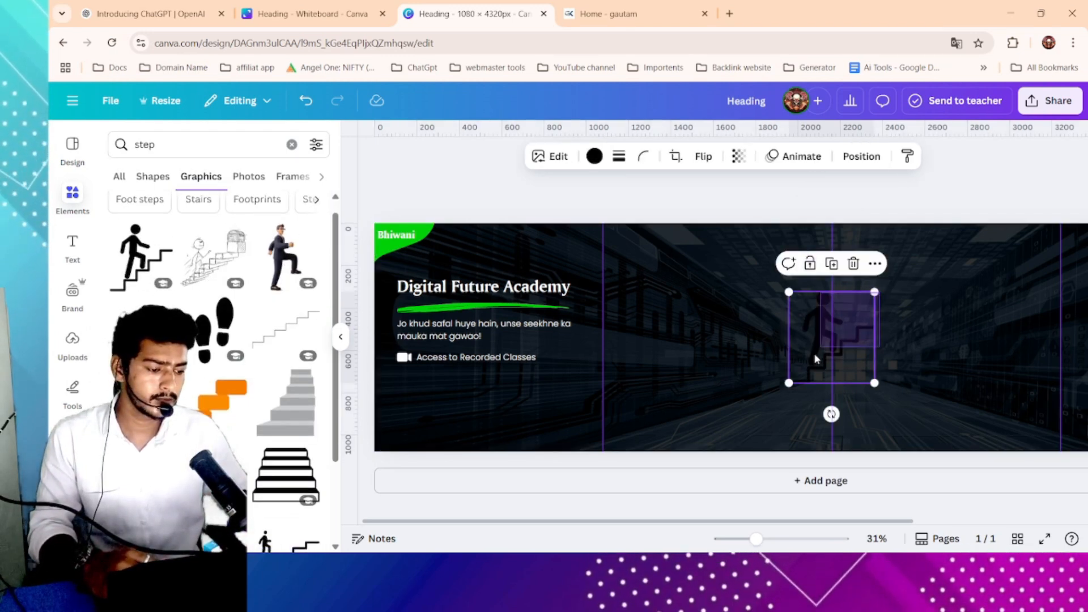
pyautogui.moveTo(861, 306); pyautogui.dragTo(411, 378)
pyautogui.click(595, 157)
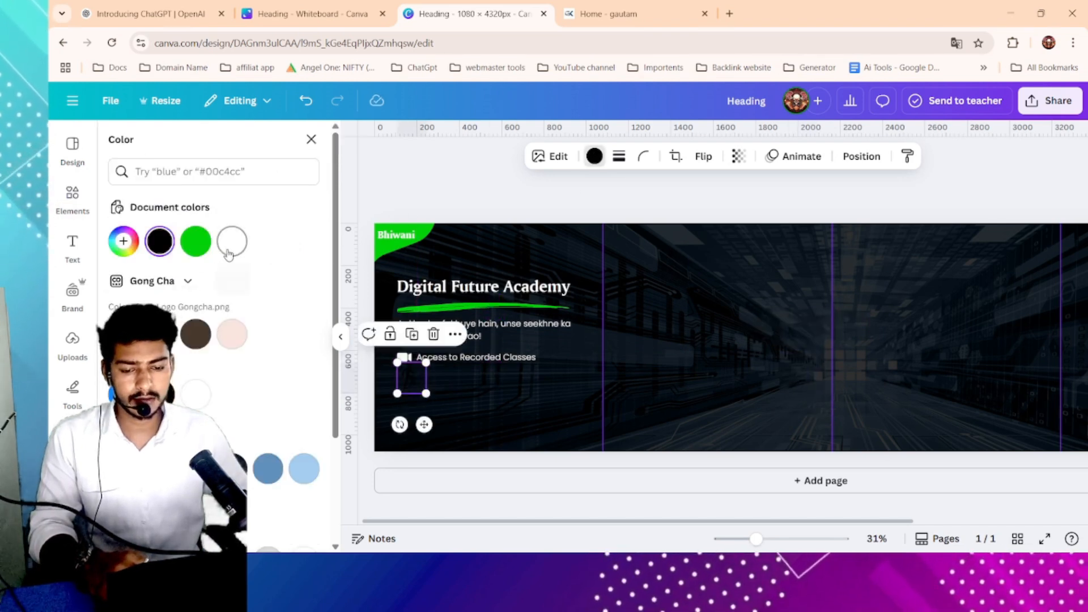
pyautogui.click(228, 253)
pyautogui.moveTo(426, 363); pyautogui.dragTo(394, 377)
pyautogui.click(437, 371)
pyautogui.scroll(2, 418, 374)
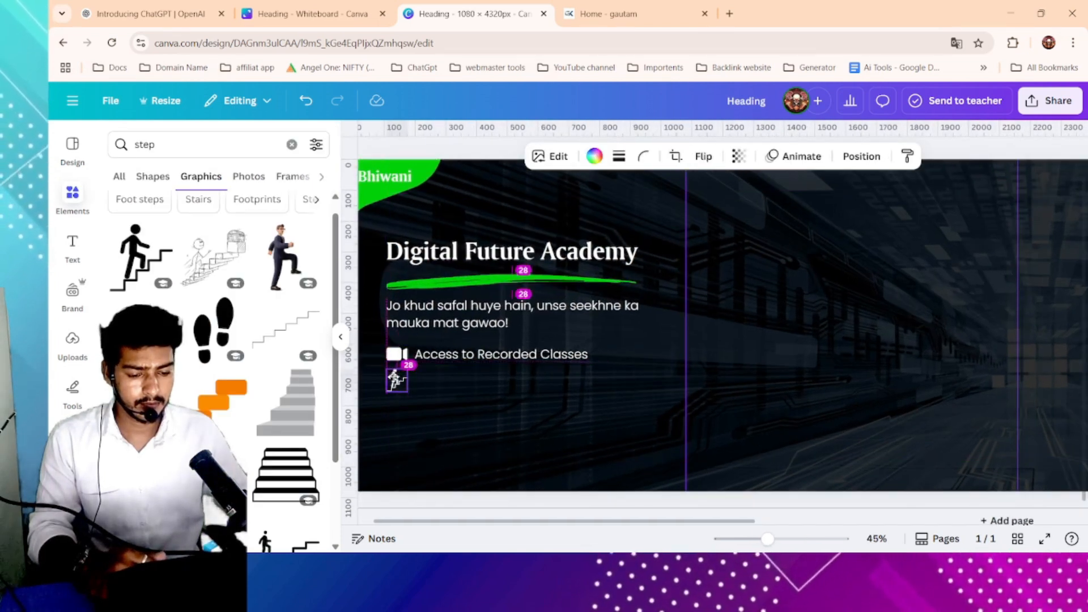
# - Duplicate the feature line beside the stair icon, paste "Step-by-Step Learnings By Expert Faculty" into it and widen its box
pyautogui.moveTo(512, 347); pyautogui.dragTo(501, 382)
pyautogui.doubleClick(500, 382)
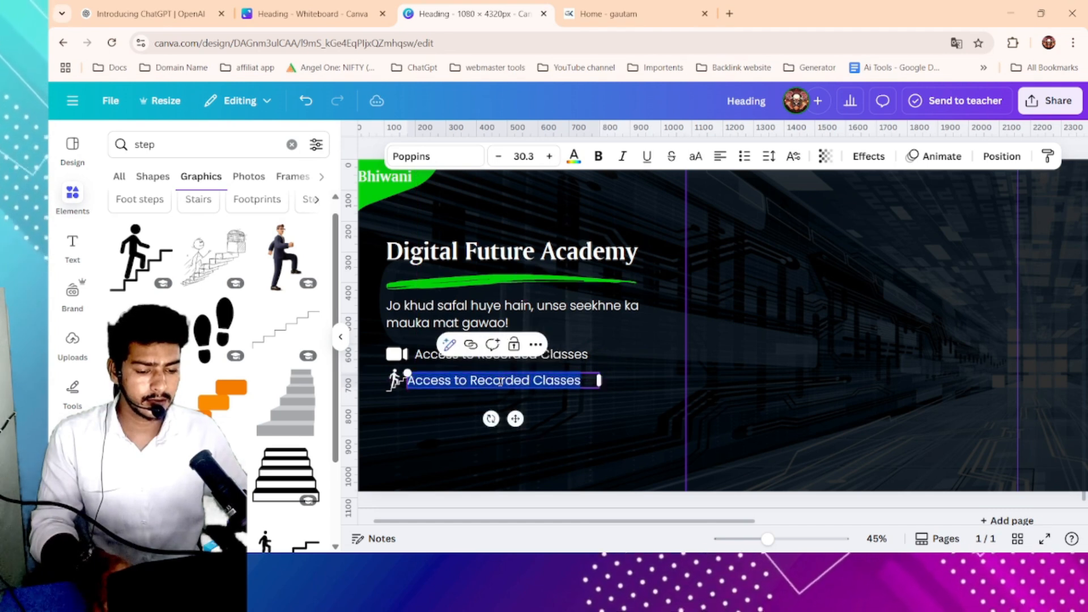
pyautogui.write('Step-by-Step Learnings By Expert Faculty')
pyautogui.moveTo(599, 398); pyautogui.dragTo(670, 382)
pyautogui.click(710, 377)
pyautogui.click(586, 396)
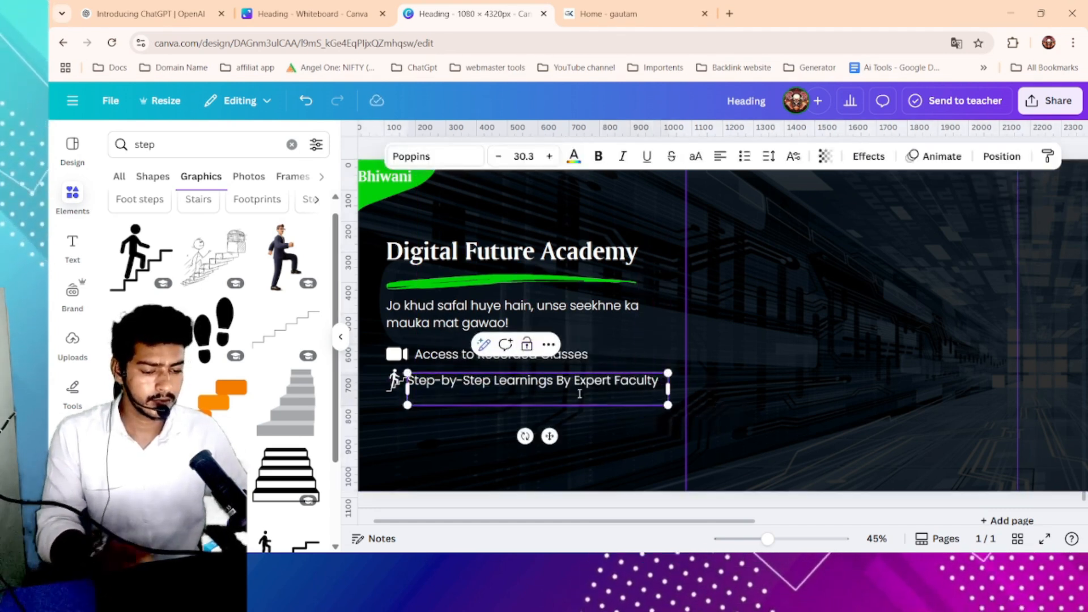
pyautogui.press('Escape')
pyautogui.click(593, 383)
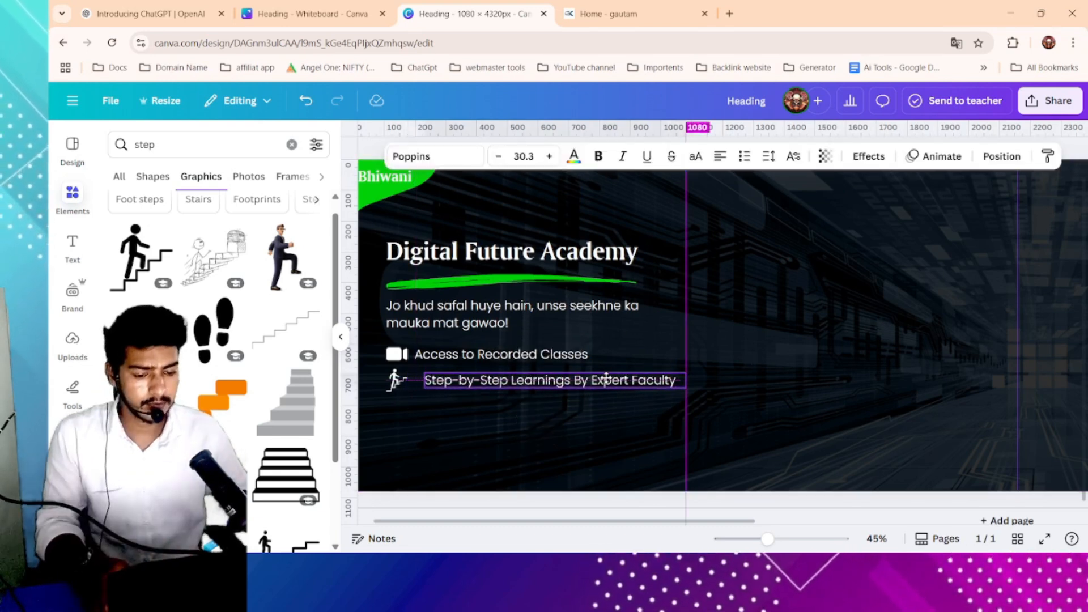
pyautogui.click(769, 369)
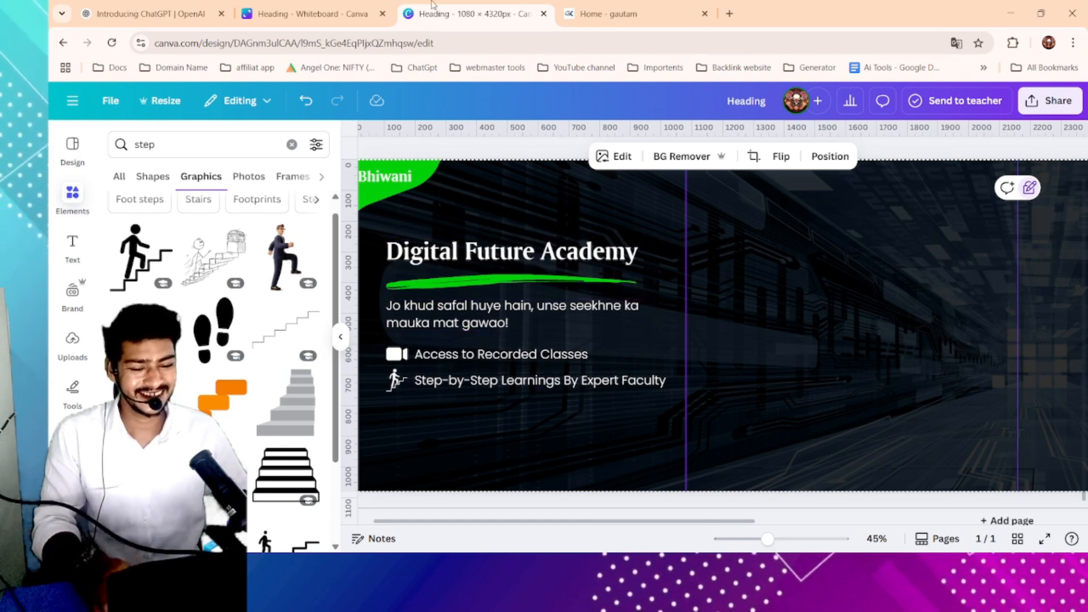
# - Copy the feature text "BASICS TO ADVANCED TRAINING" from the academy website and return to the design
pyautogui.click(566, 8)
pyautogui.hscroll(1, 871, 285)
pyautogui.moveTo(798, 278); pyautogui.dragTo(1052, 279)
pyautogui.click(494, 16)
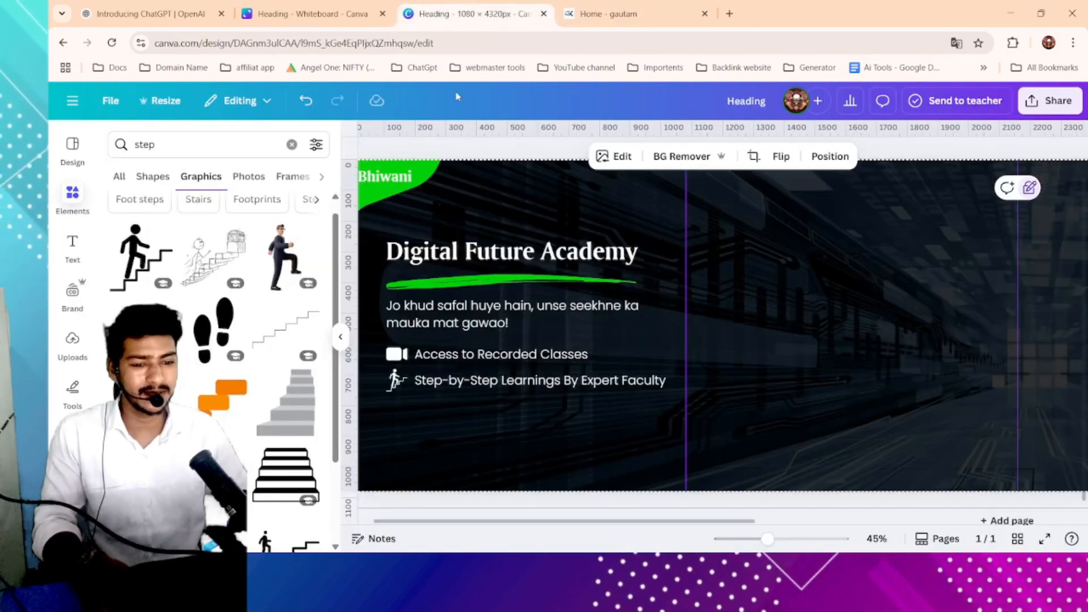
# - Search elements for "training", add the gear-and-tools icon below the stair icon, shrink it and color it white
pyautogui.click(186, 147)
pyautogui.write('train')
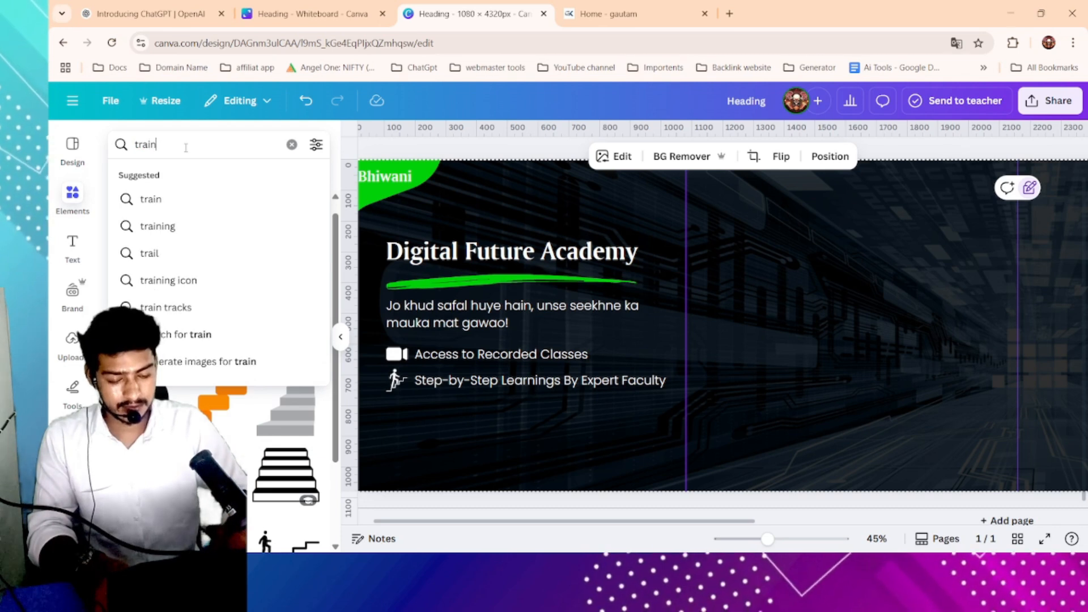
pyautogui.write('ing')
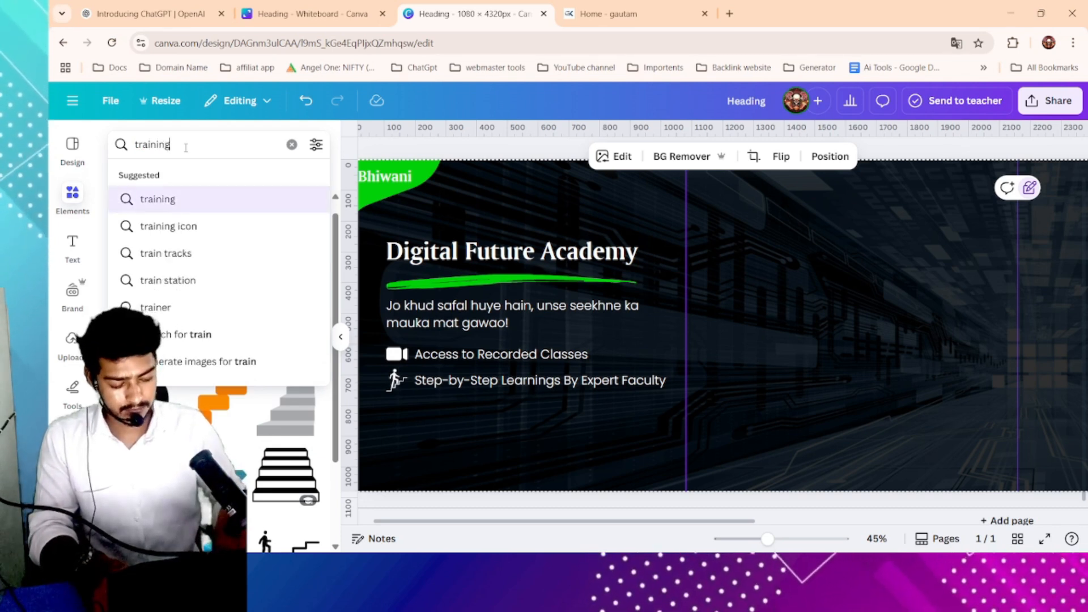
pyautogui.press('Return')
pyautogui.scroll(-3, 266, 281)
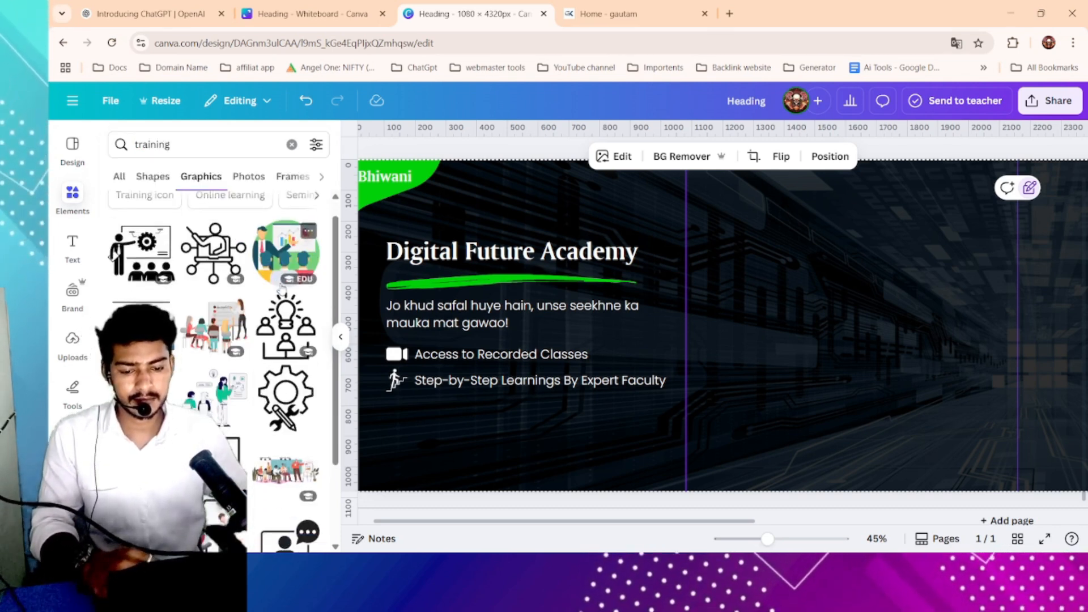
pyautogui.click(279, 345)
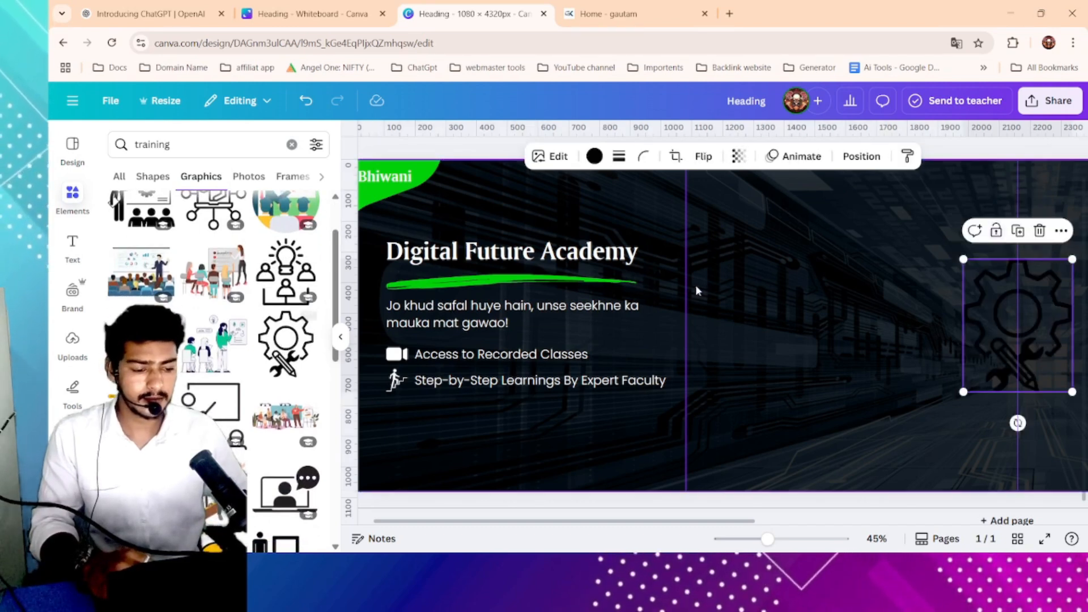
pyautogui.moveTo(979, 287); pyautogui.dragTo(424, 346)
pyautogui.moveTo(518, 321); pyautogui.dragTo(402, 407)
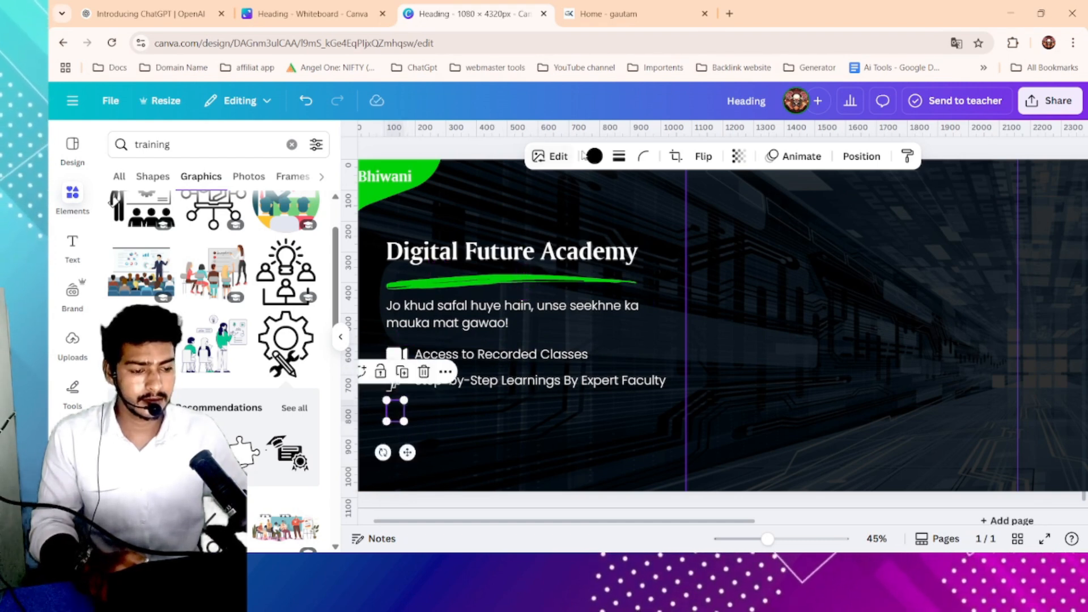
pyautogui.click(594, 156)
pyautogui.click(231, 242)
pyautogui.click(465, 417)
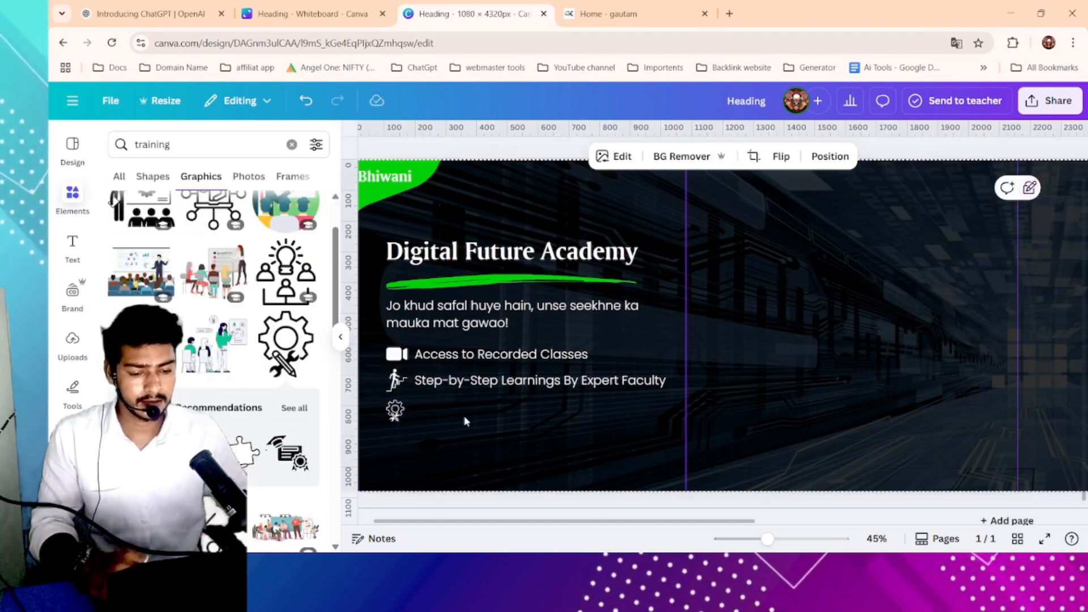
# - Duplicate the feature line beside the gear icon and replace its text with the pasted "Basics to Advanced Training"
pyautogui.scroll(-1, 466, 416)
pyautogui.click(494, 363)
pyautogui.click(556, 326)
pyautogui.moveTo(527, 363); pyautogui.dragTo(526, 392)
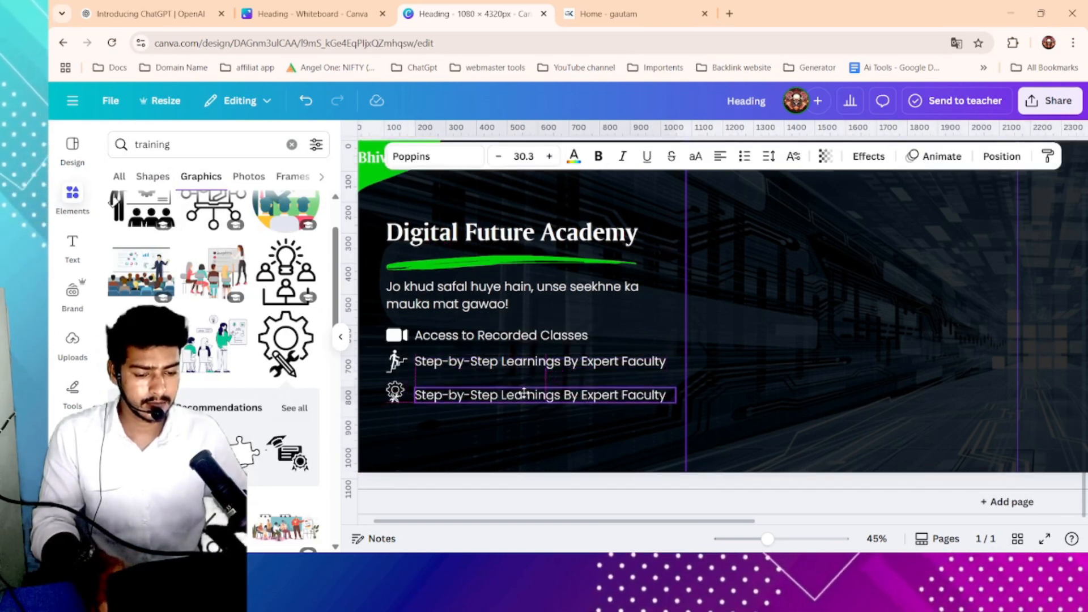
pyautogui.doubleClick(526, 393)
pyautogui.write('Basics to Advanced Training')
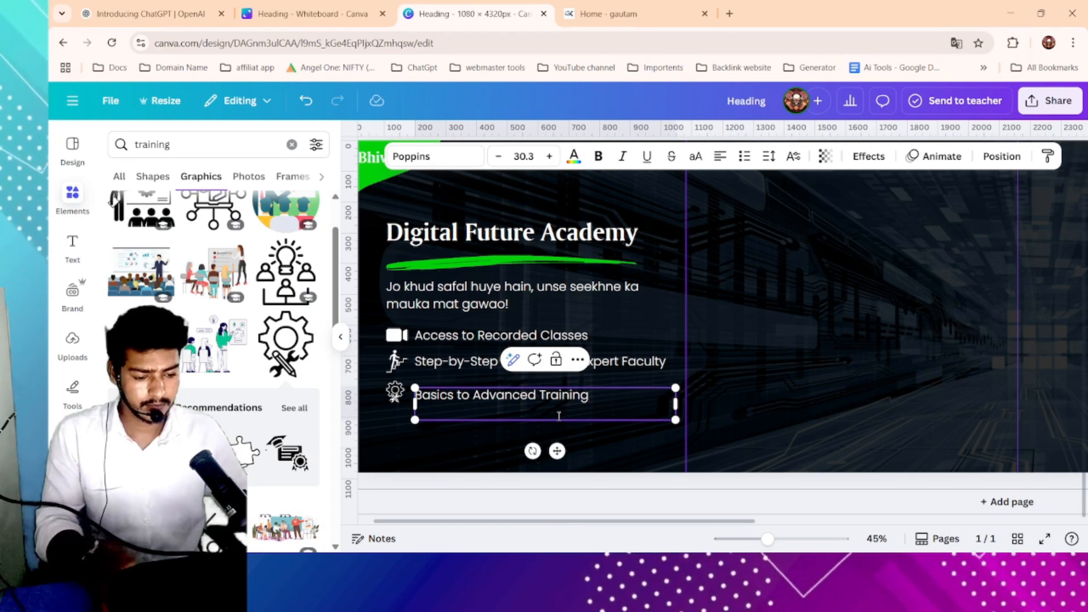
pyautogui.click(780, 383)
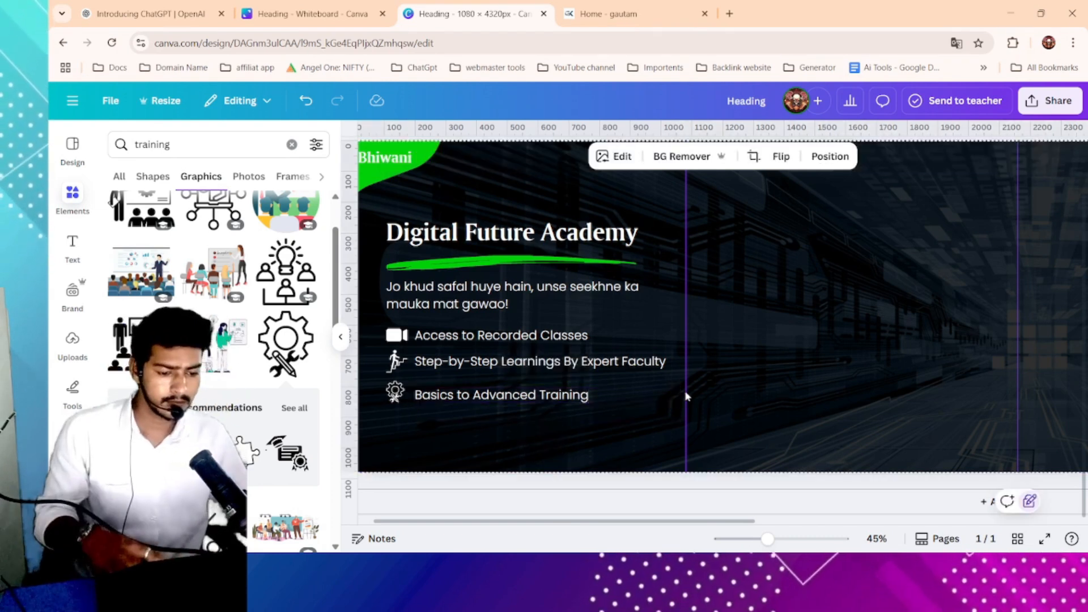
# - Scale down the three feature lines and their icons together to about 19 pt text under the tagline
pyautogui.scroll(-3, 688, 394)
pyautogui.click(506, 224)
pyautogui.scroll(3, 470, 318)
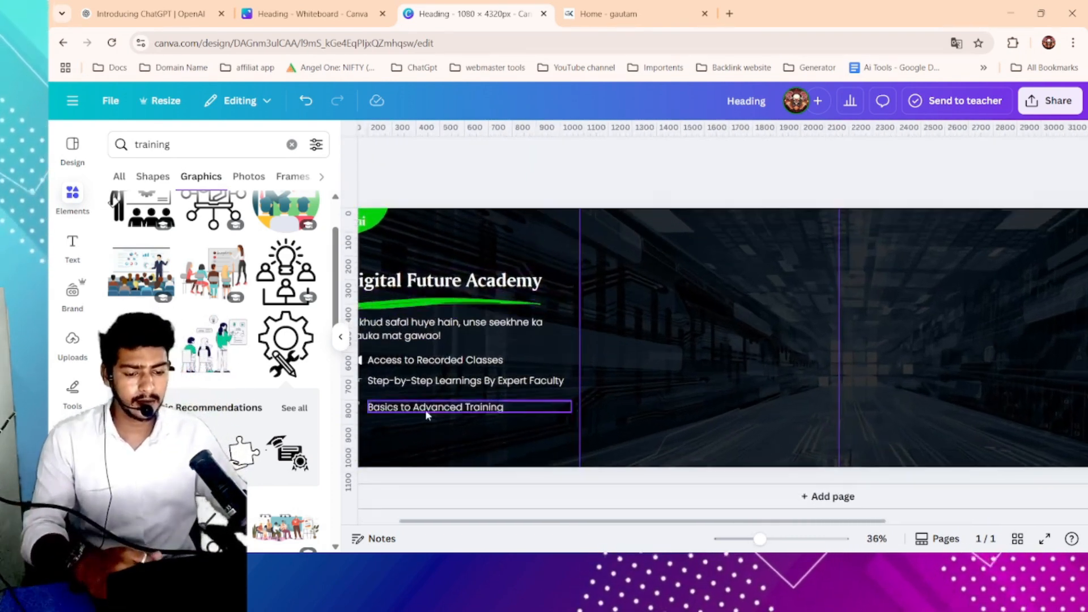
pyautogui.moveTo(451, 408); pyautogui.dragTo(451, 405)
pyautogui.moveTo(391, 430); pyautogui.dragTo(501, 378)
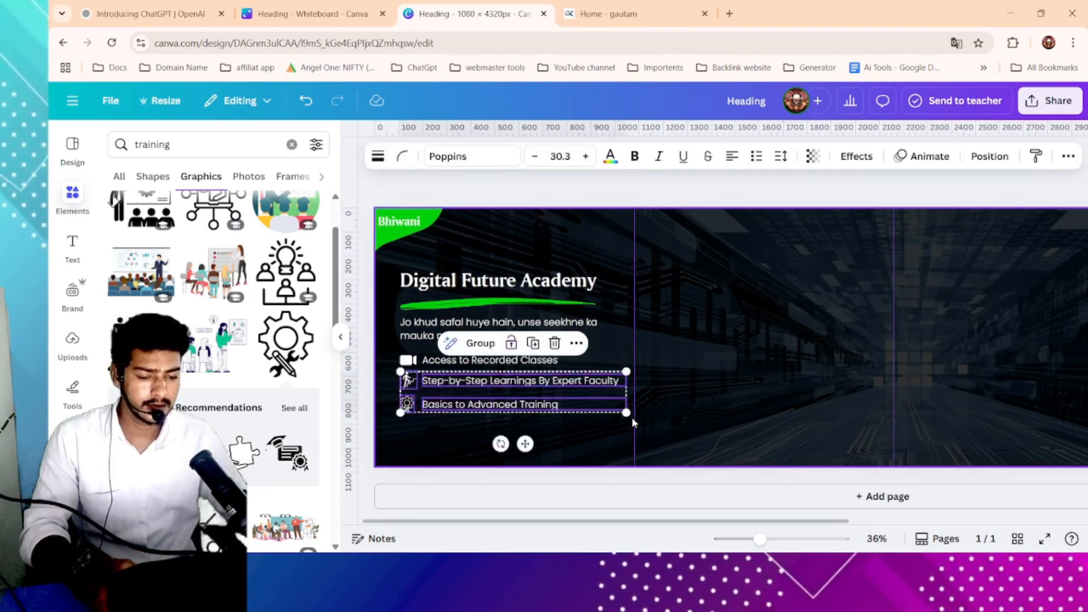
pyautogui.moveTo(396, 433); pyautogui.dragTo(502, 391)
pyautogui.click(566, 386)
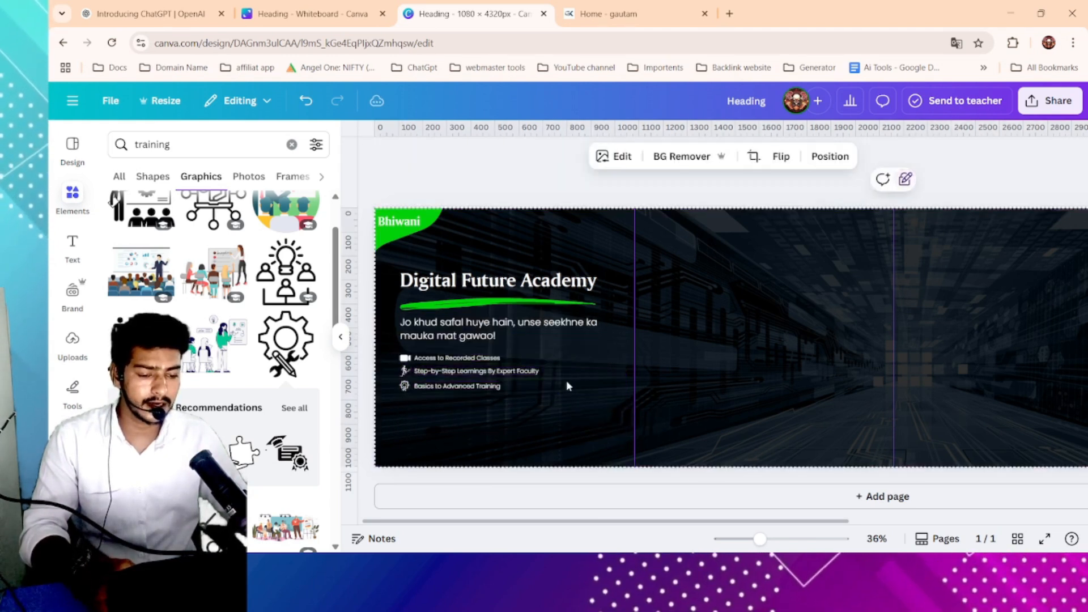
pyautogui.moveTo(396, 407); pyautogui.dragTo(510, 360)
pyautogui.click(509, 360)
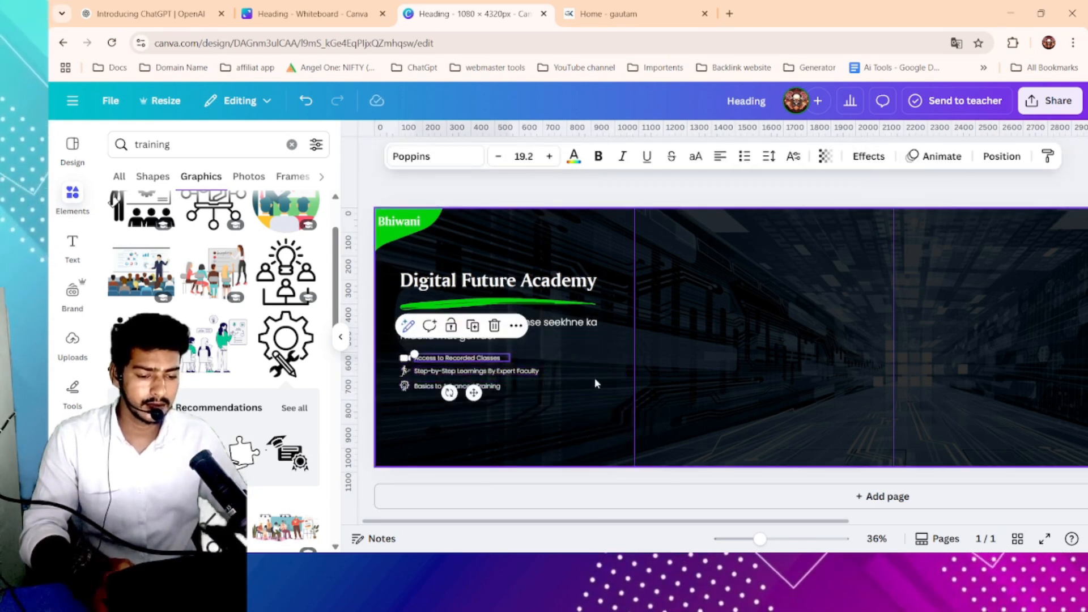
pyautogui.click(594, 378)
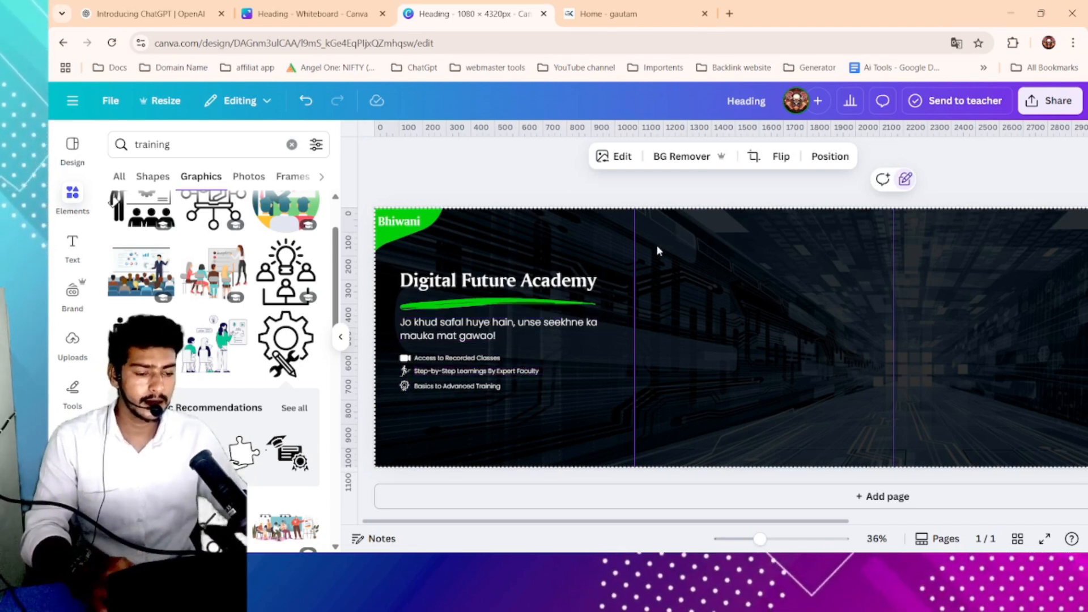
# - Copy the heading "WHAT OUR LEARNERS SAY" from the academy website and return to the design
pyautogui.scroll(2, 598, 361)
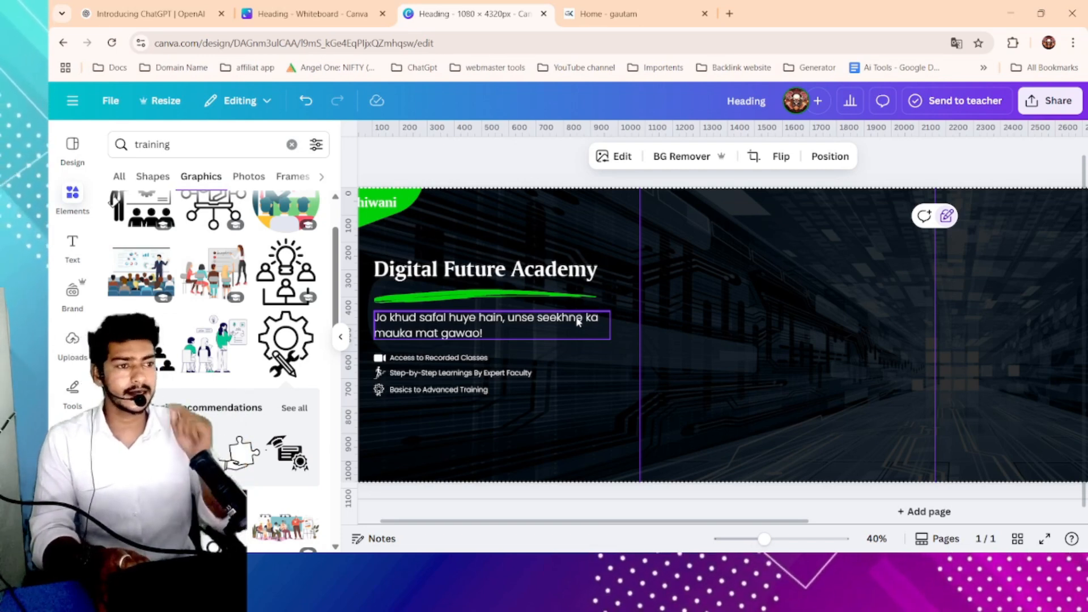
pyautogui.hscroll(-1, 578, 321)
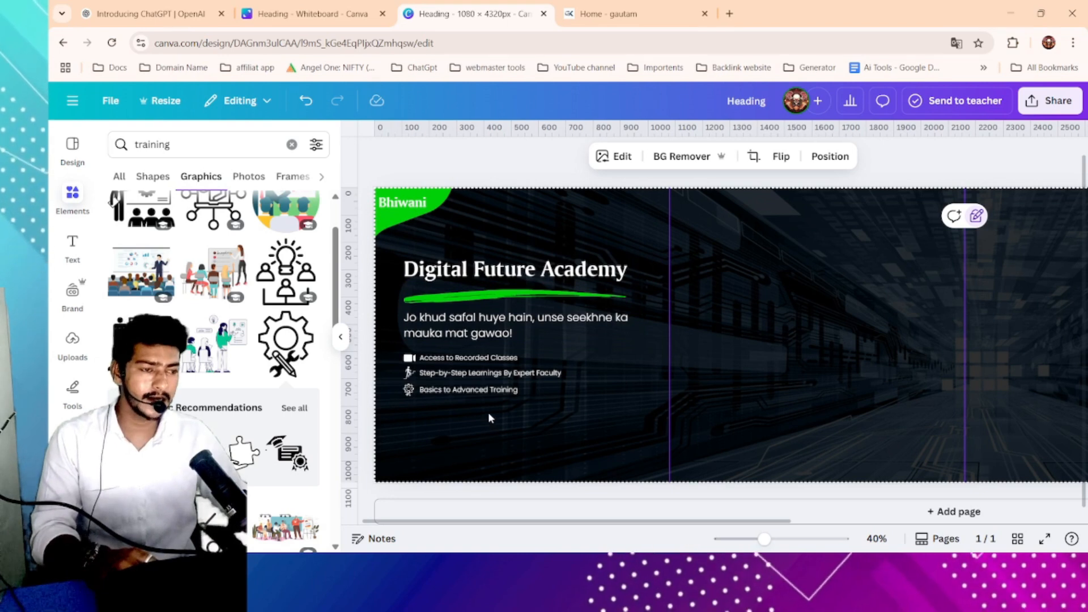
pyautogui.click(624, 14)
pyautogui.scroll(-5, 653, 371)
pyautogui.scroll(3, 507, 249)
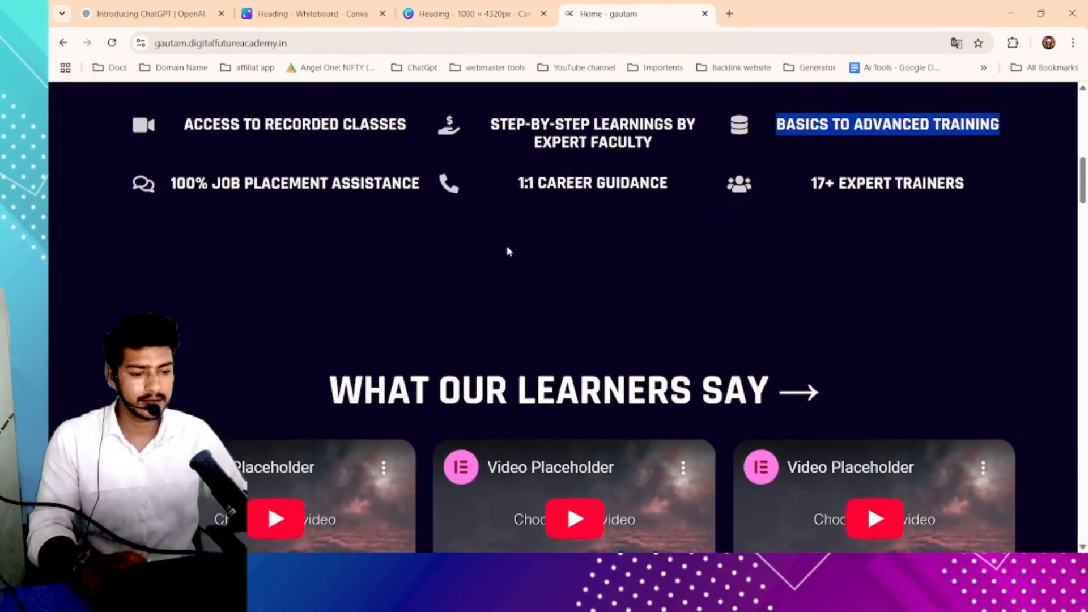
pyautogui.scroll(-2, 510, 244)
pyautogui.moveTo(409, 284); pyautogui.dragTo(843, 277)
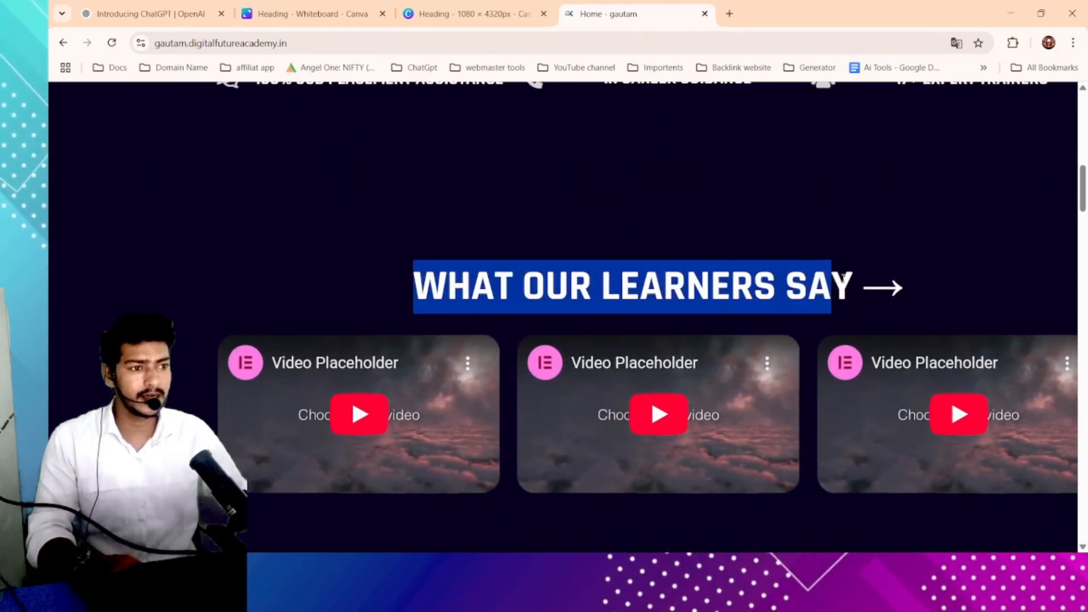
pyautogui.hscroll(1, 843, 278)
pyautogui.click(815, 279)
pyautogui.hotkey('ctrl', 'a')
pyautogui.click(816, 278)
pyautogui.moveTo(814, 279); pyautogui.dragTo(378, 284)
pyautogui.click(471, 14)
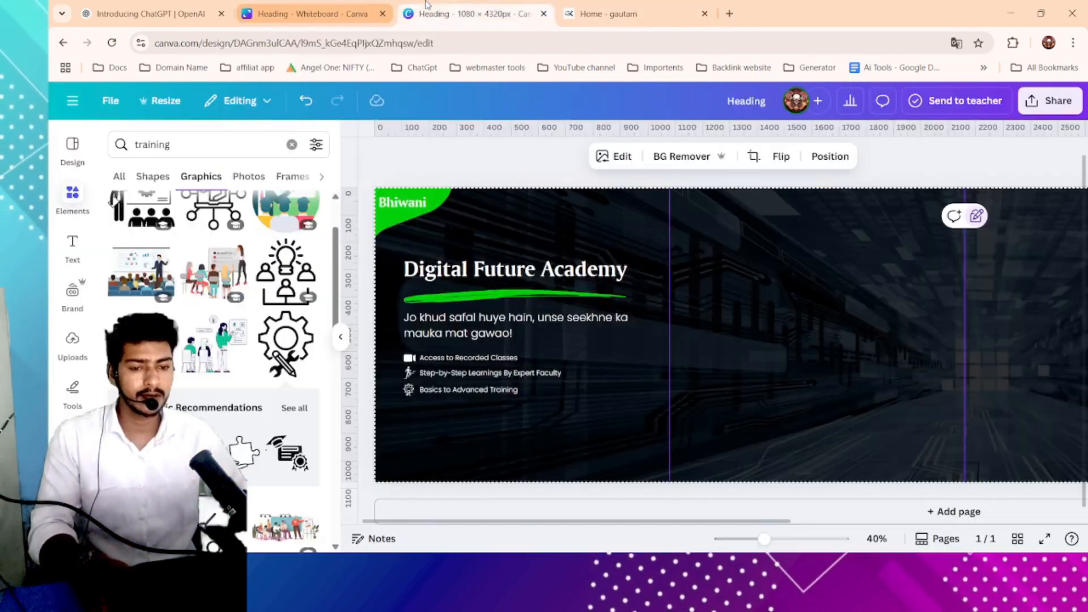
pyautogui.scroll(-1, 527, 391)
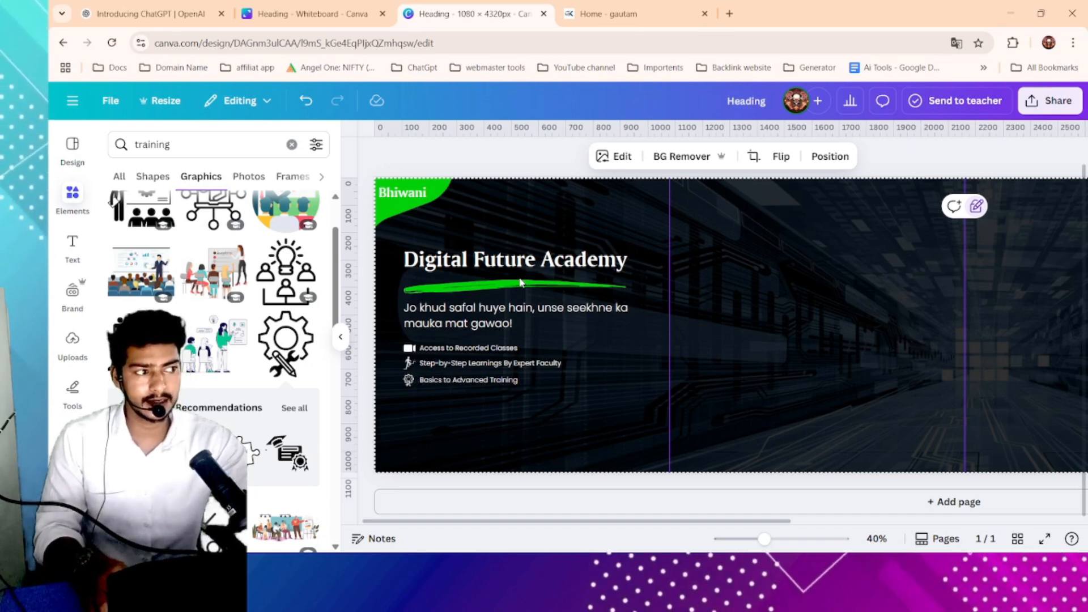
# - Duplicate the heading, move the copy below the feature list, and paste "What our learners say" into it
pyautogui.click(551, 263)
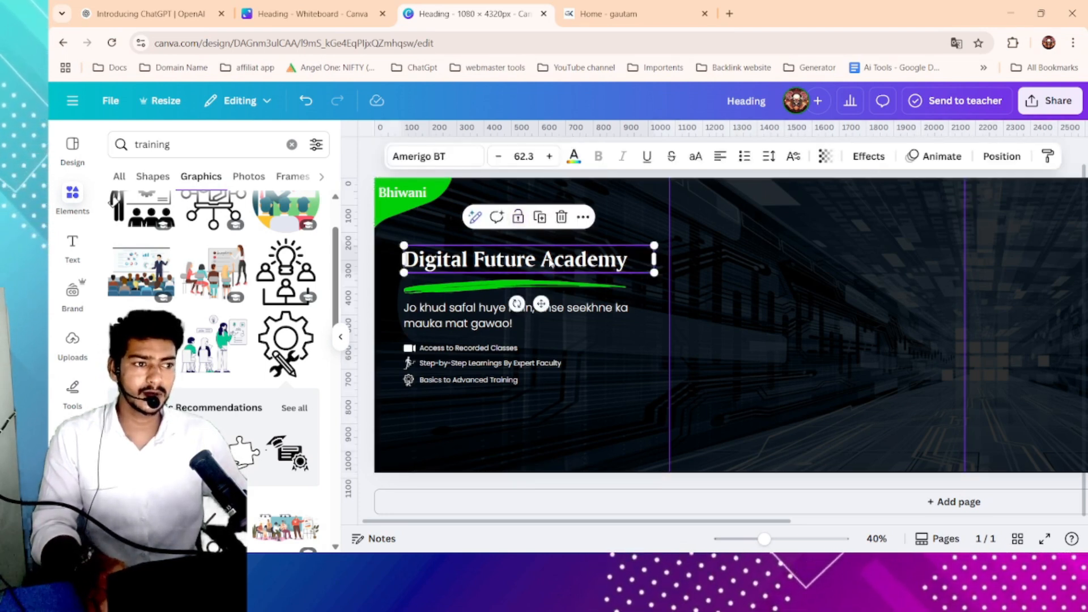
pyautogui.click(540, 218)
pyautogui.moveTo(553, 268); pyautogui.dragTo(547, 408)
pyautogui.doubleClick(547, 408)
pyautogui.write('What our learners say')
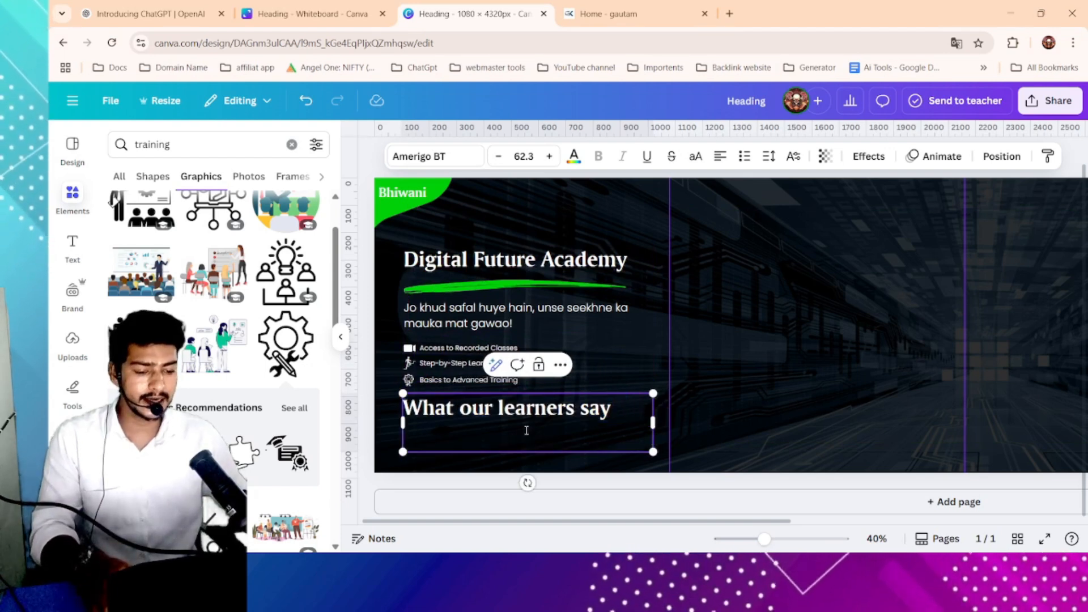
# - Narrow the "What our learners say" text box to fit its text on one line
pyautogui.click(721, 404)
pyautogui.moveTo(619, 413); pyautogui.dragTo(583, 416)
pyautogui.click(694, 414)
pyautogui.click(730, 407)
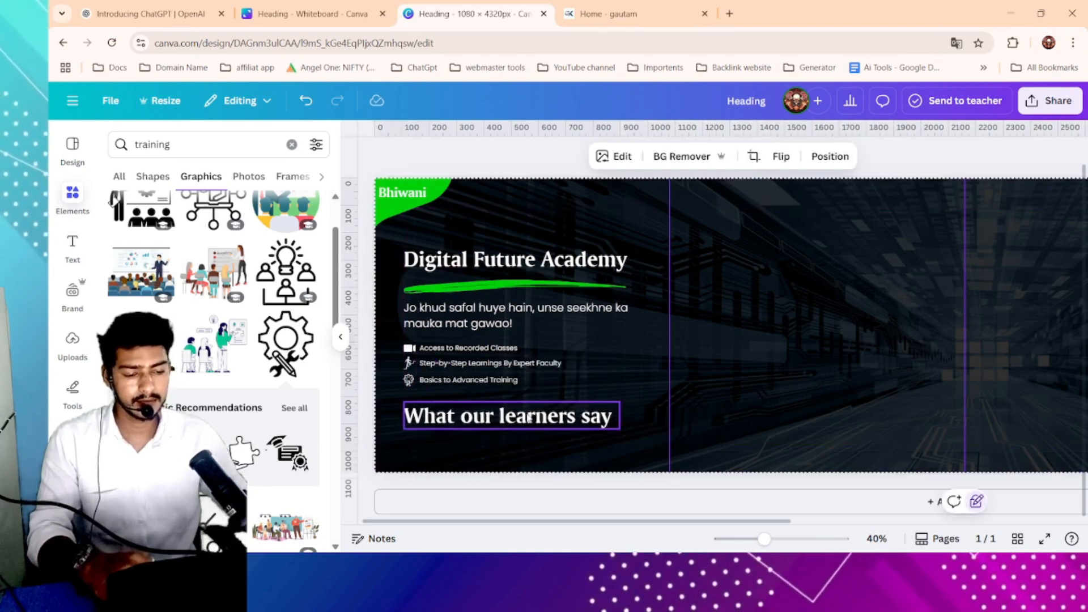
pyautogui.click(460, 416)
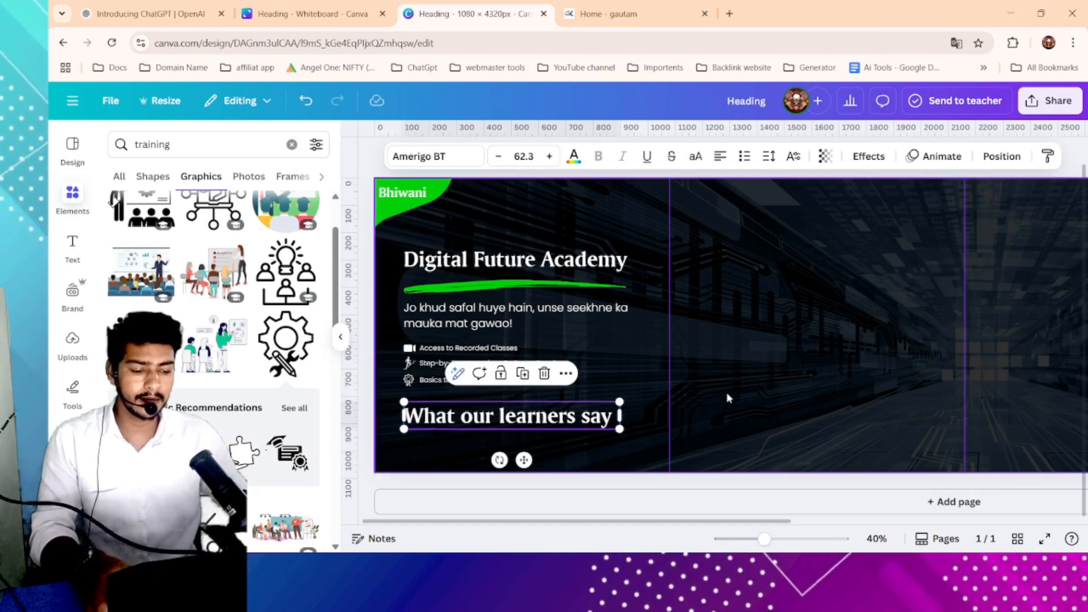
# - Add a square shape and resize it behind the "What our learners say" text as a green label background
pyautogui.click(291, 144)
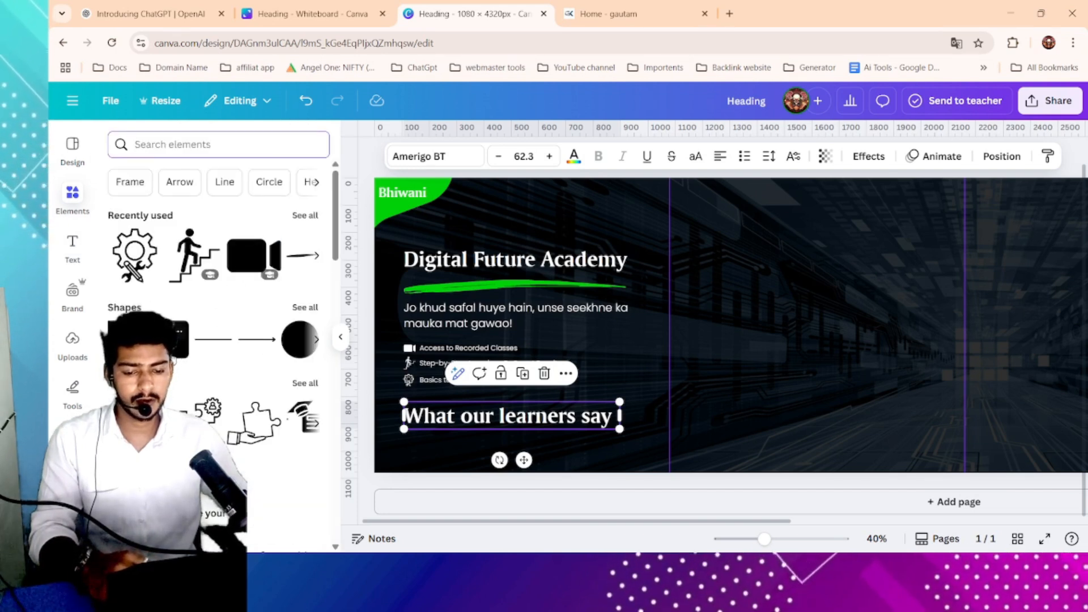
pyautogui.click(171, 356)
pyautogui.moveTo(954, 339); pyautogui.dragTo(621, 442)
pyautogui.moveTo(503, 447); pyautogui.dragTo(503, 435)
pyautogui.moveTo(401, 414); pyautogui.dragTo(397, 414)
# - Round the corners of the green label slightly
pyautogui.click(493, 156)
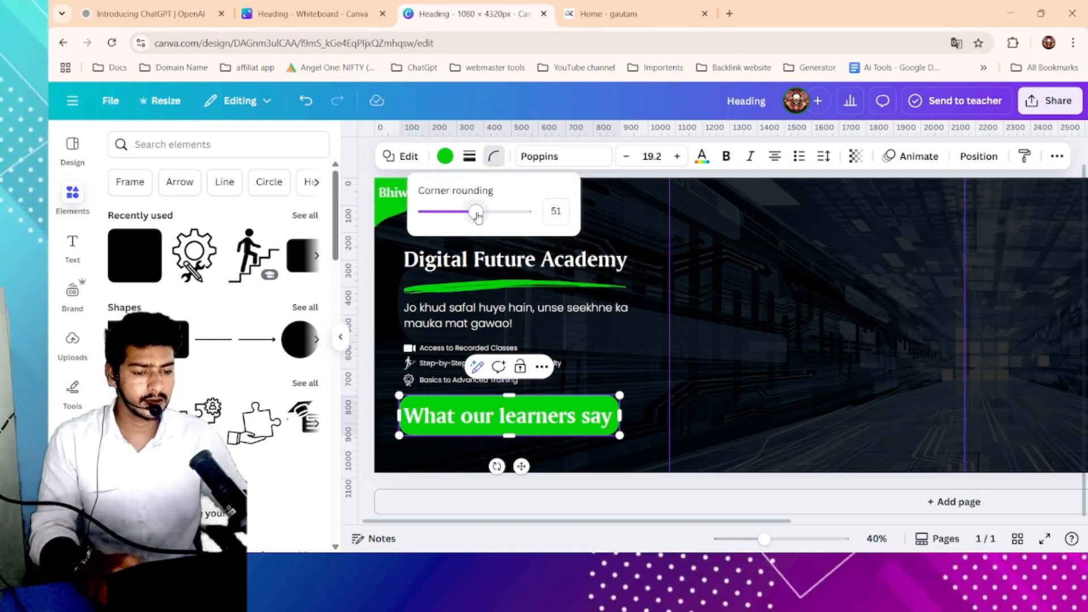
pyautogui.moveTo(477, 213); pyautogui.dragTo(457, 213)
pyautogui.click(774, 350)
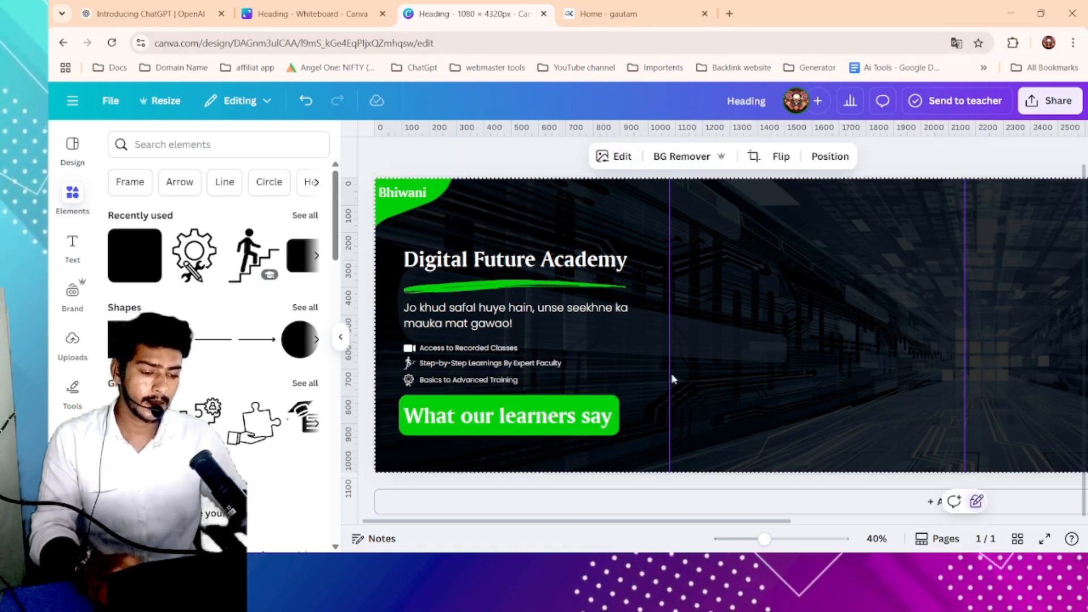
# - Search elements for "arrow" and place a small green arrow shape at the right end of the label
pyautogui.scroll(-3, 672, 377)
pyautogui.scroll(2, 662, 376)
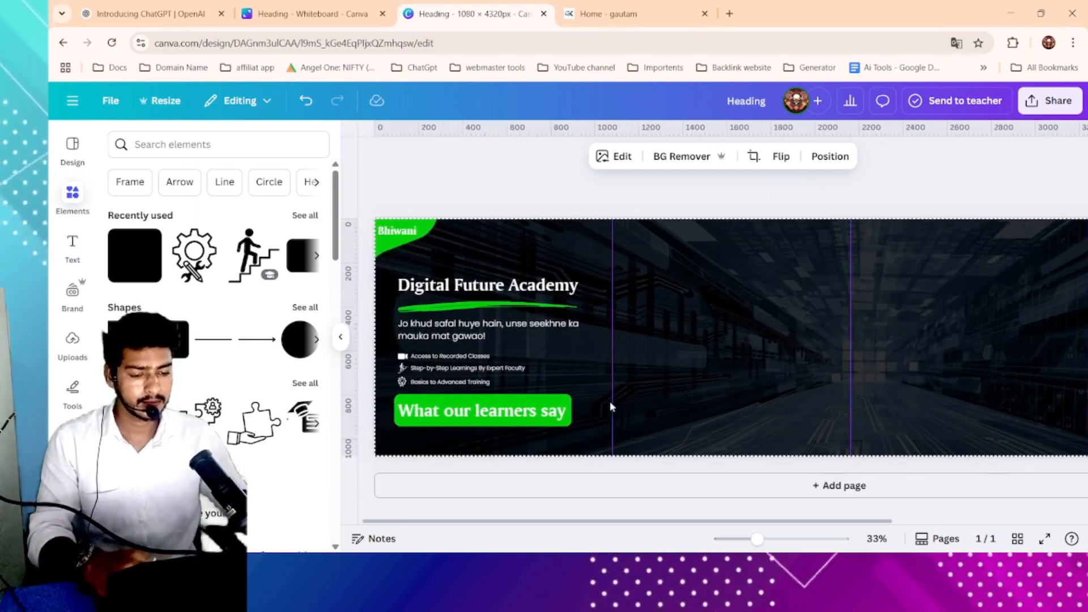
pyautogui.click(210, 145)
pyautogui.write('arrow')
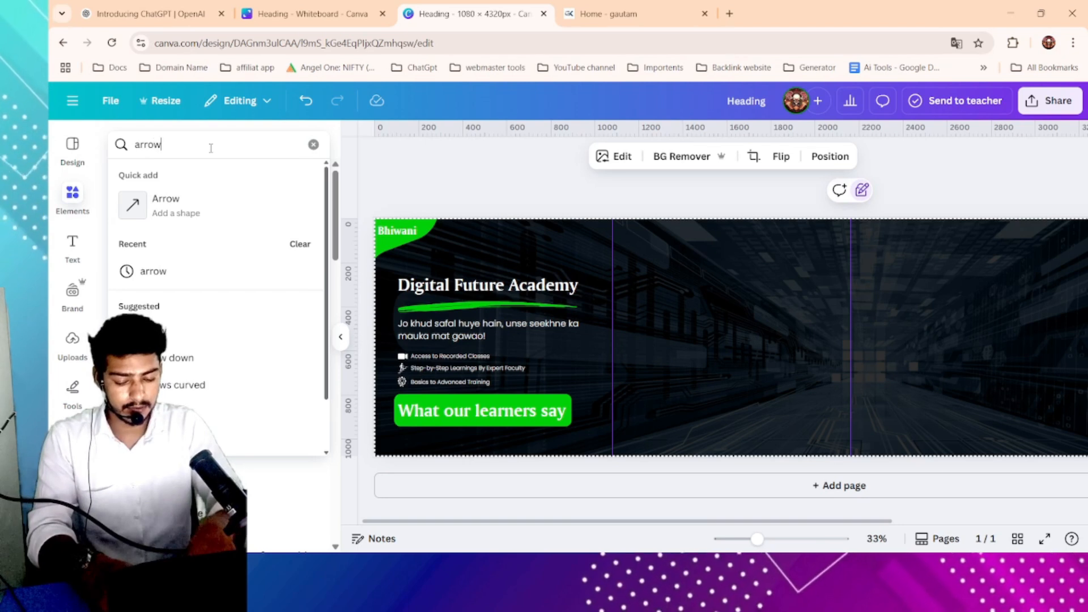
pyautogui.press('Return')
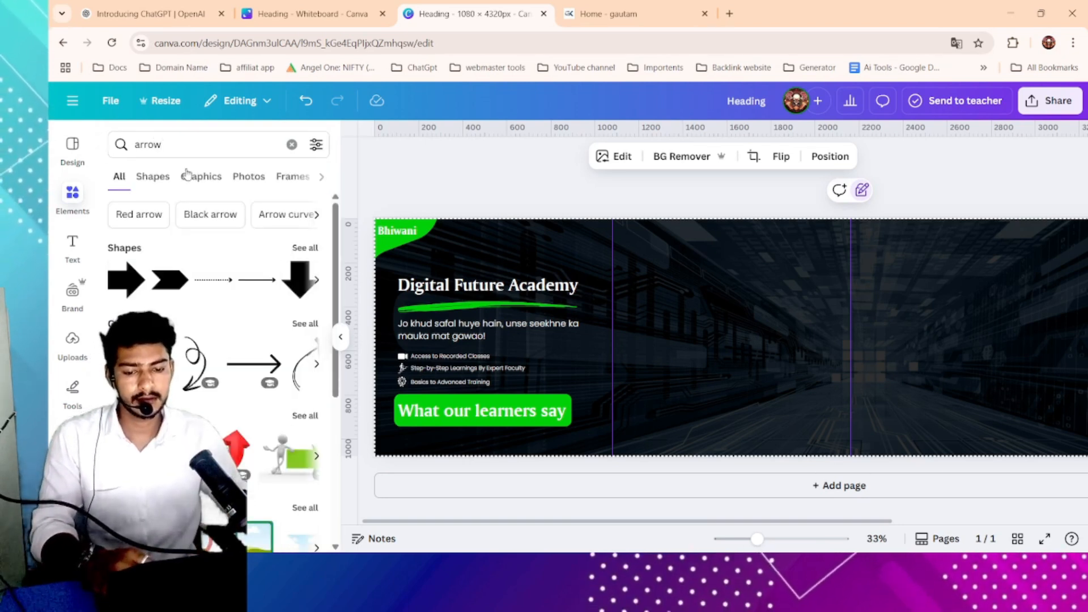
pyautogui.click(125, 280)
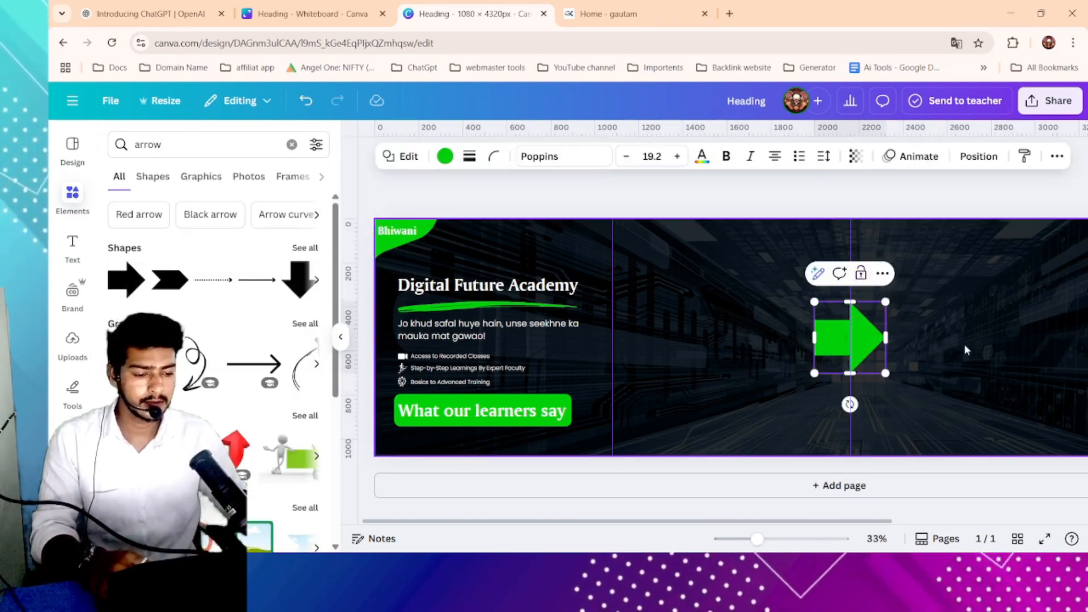
pyautogui.moveTo(885, 302); pyautogui.dragTo(858, 329)
pyautogui.moveTo(831, 363); pyautogui.dragTo(590, 418)
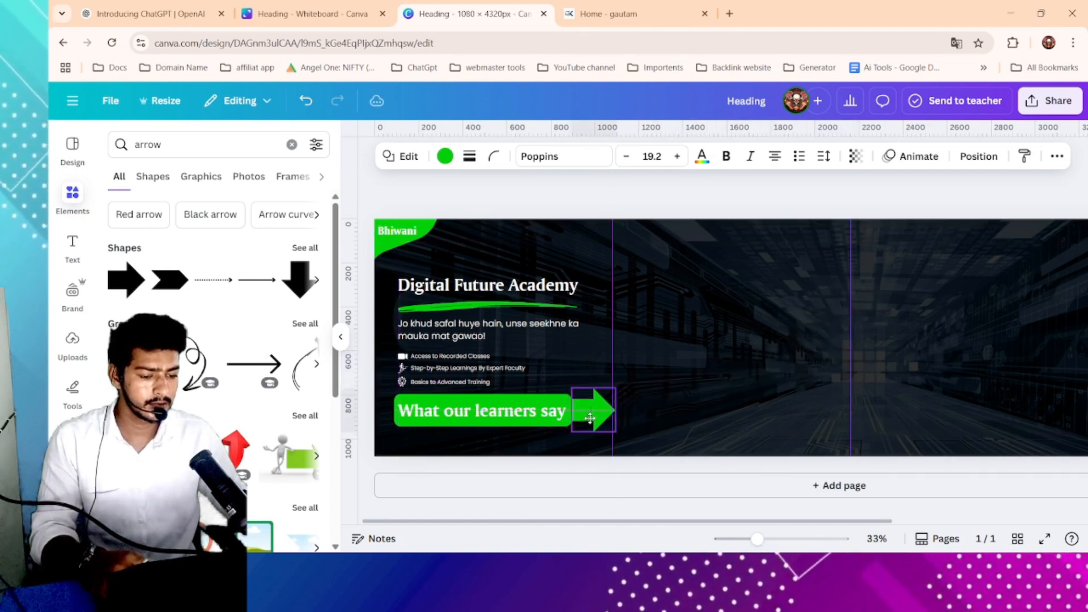
pyautogui.click(688, 403)
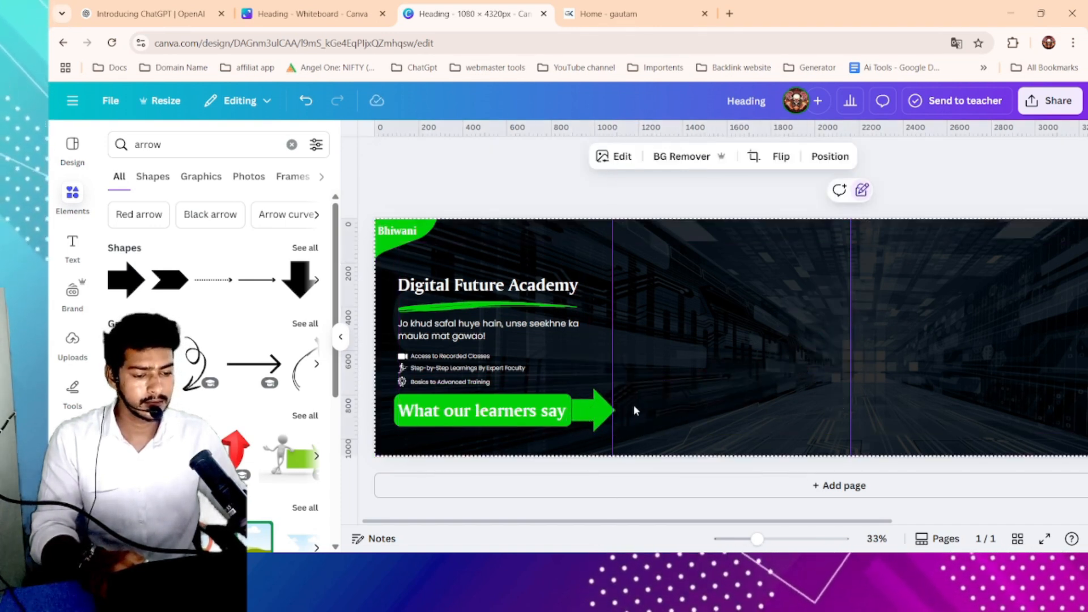
# - Nudge the arrow left so it joins the label
pyautogui.click(596, 412)
pyautogui.press('Left')
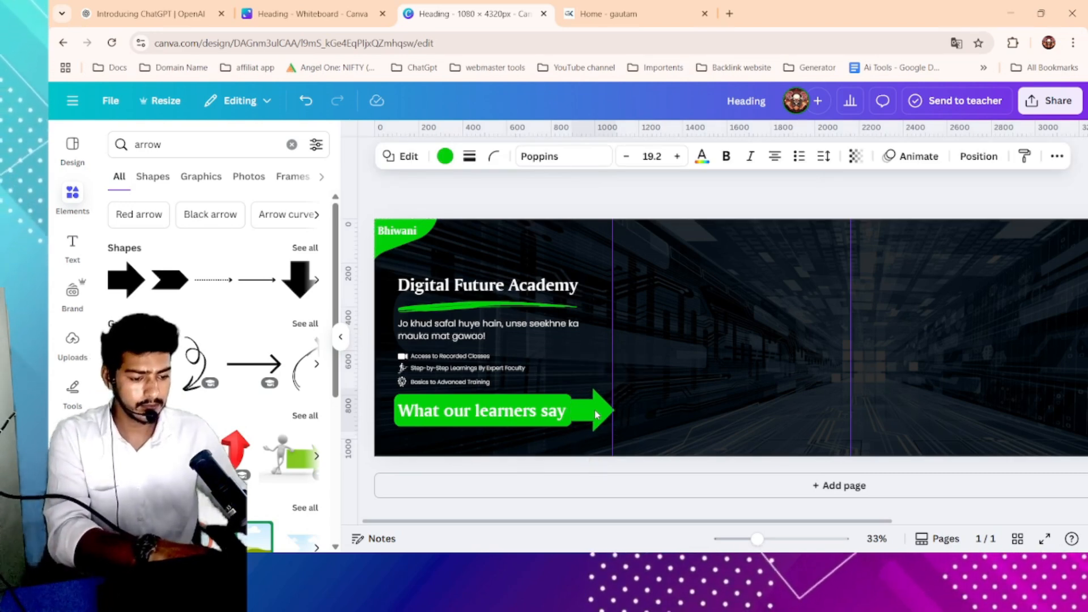
pyautogui.click(713, 403)
# - Scale the "What our learners say" text down to 55 pt inside the label
pyautogui.scroll(-2, 946, 410)
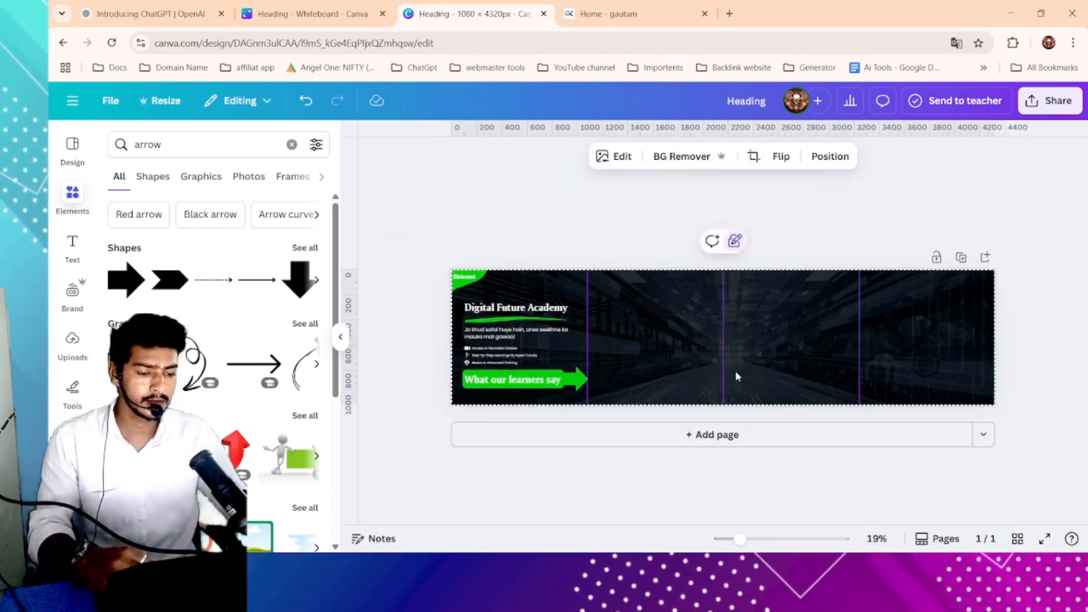
pyautogui.scroll(1, 721, 372)
pyautogui.click(391, 391)
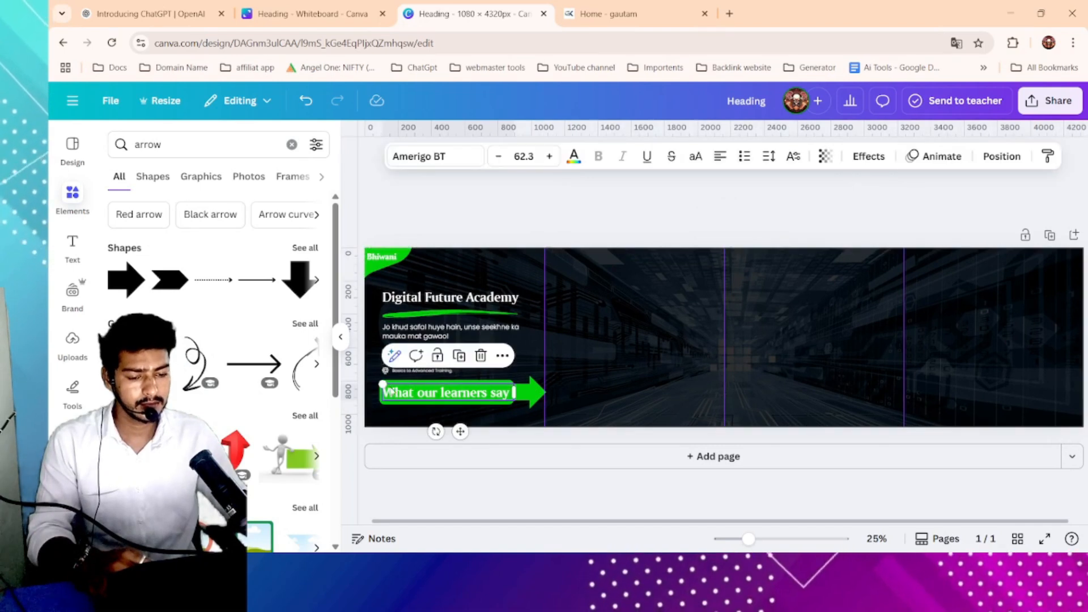
pyautogui.moveTo(385, 385); pyautogui.dragTo(432, 392)
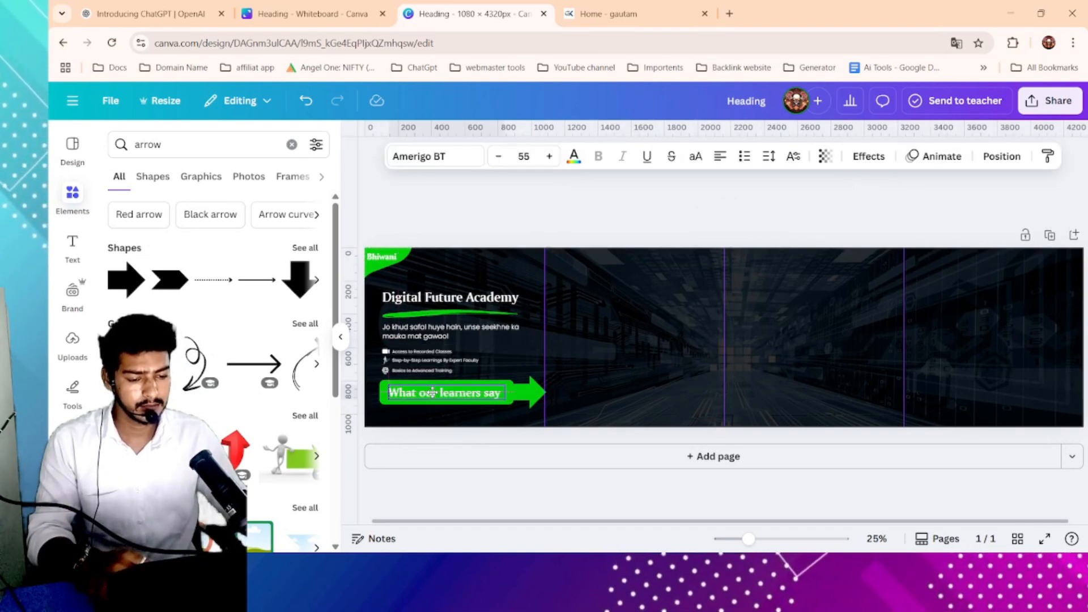
pyautogui.click(612, 387)
pyautogui.scroll(-1, 623, 380)
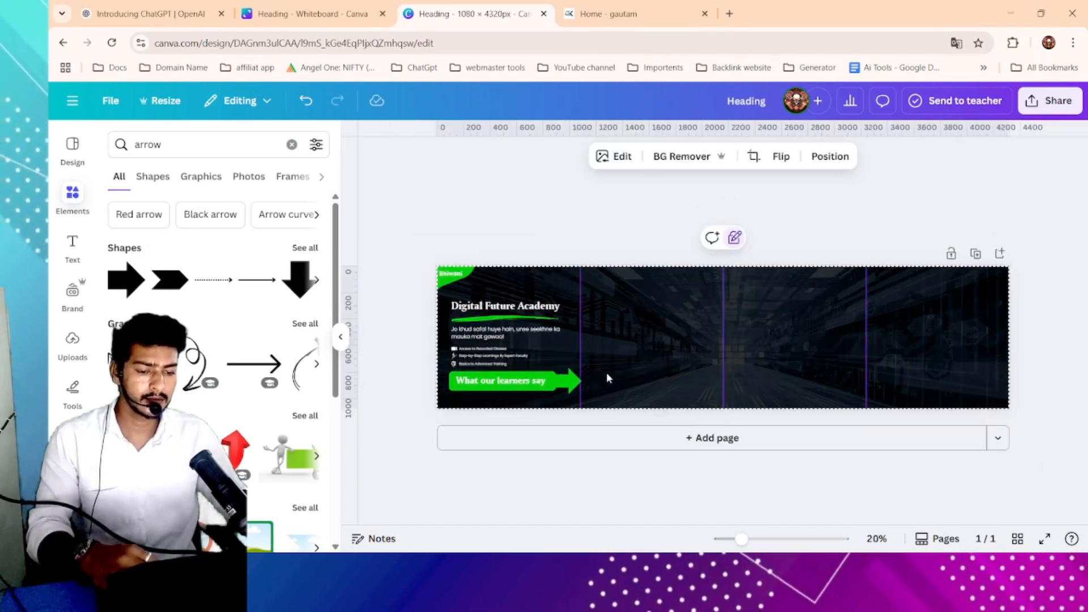
pyautogui.scroll(2, 606, 375)
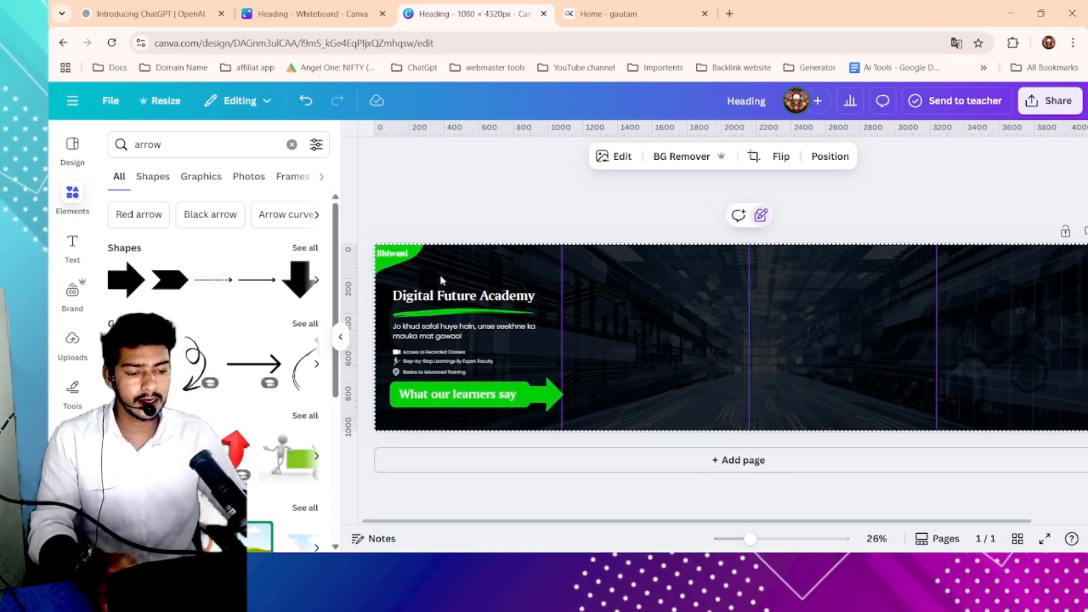
# - Search graphics for "list" and browse the results
pyautogui.click(191, 149)
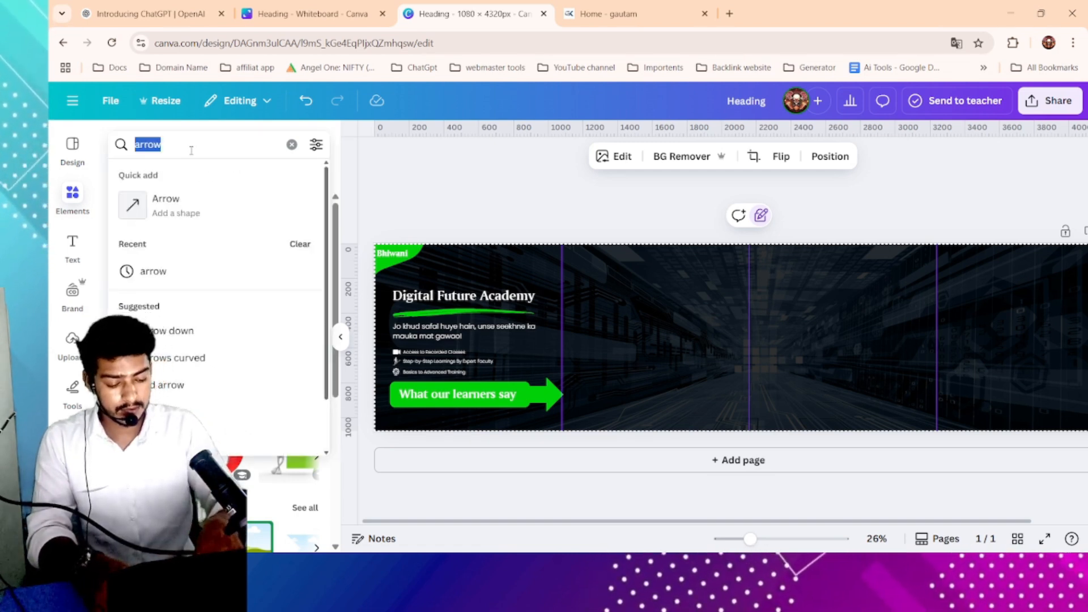
pyautogui.write('list')
pyautogui.press('Return')
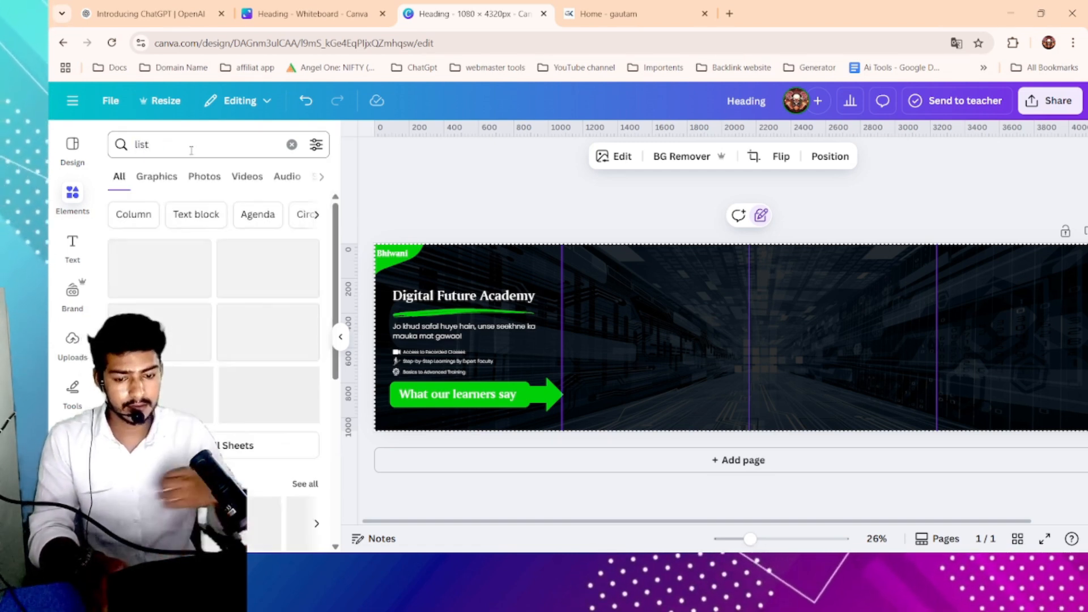
pyautogui.click(156, 176)
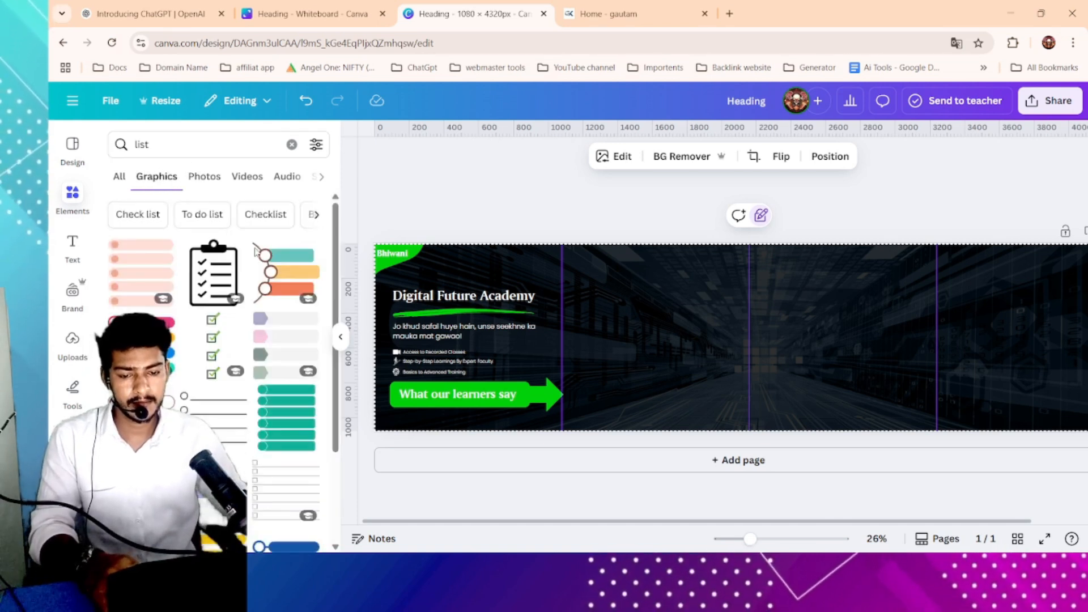
pyautogui.scroll(-3, 238, 318)
pyautogui.scroll(3, 215, 272)
# - Search graphics for "canected" and add the wire-with-puzzle-pieces connection graphic
pyautogui.click(179, 145)
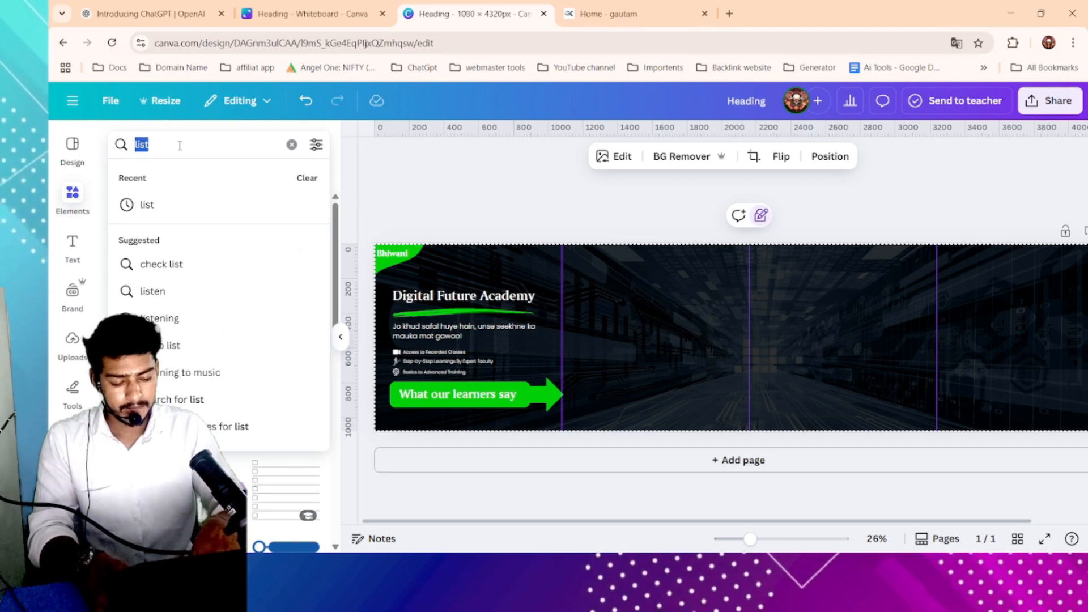
pyautogui.write('con')
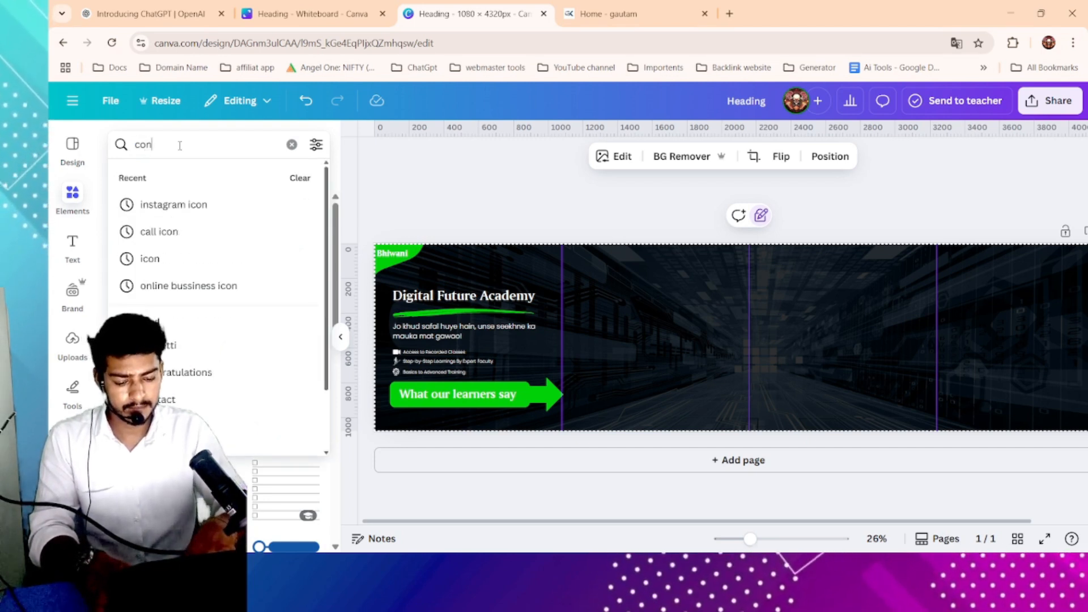
pyautogui.press('BackSpace')
pyautogui.press('BackSpace')
pyautogui.press('BackSpace')
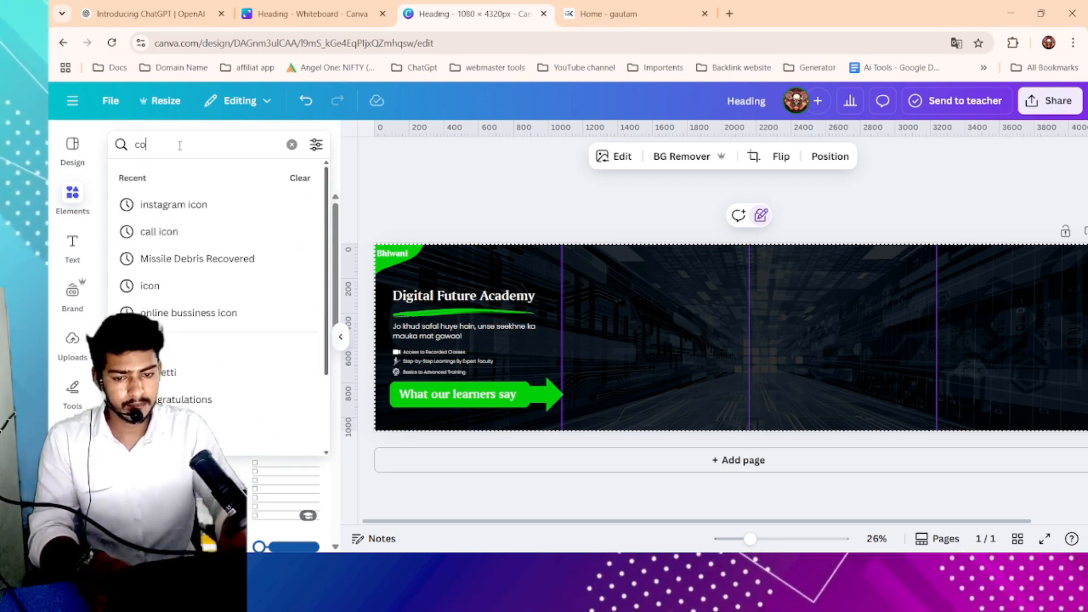
pyautogui.write('can')
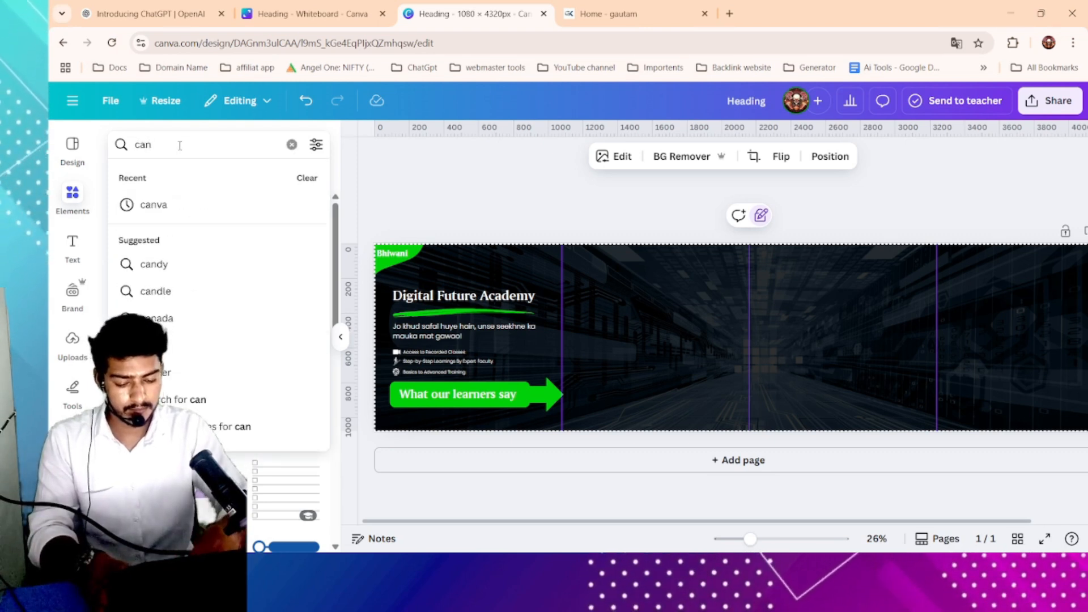
pyautogui.write('ecte')
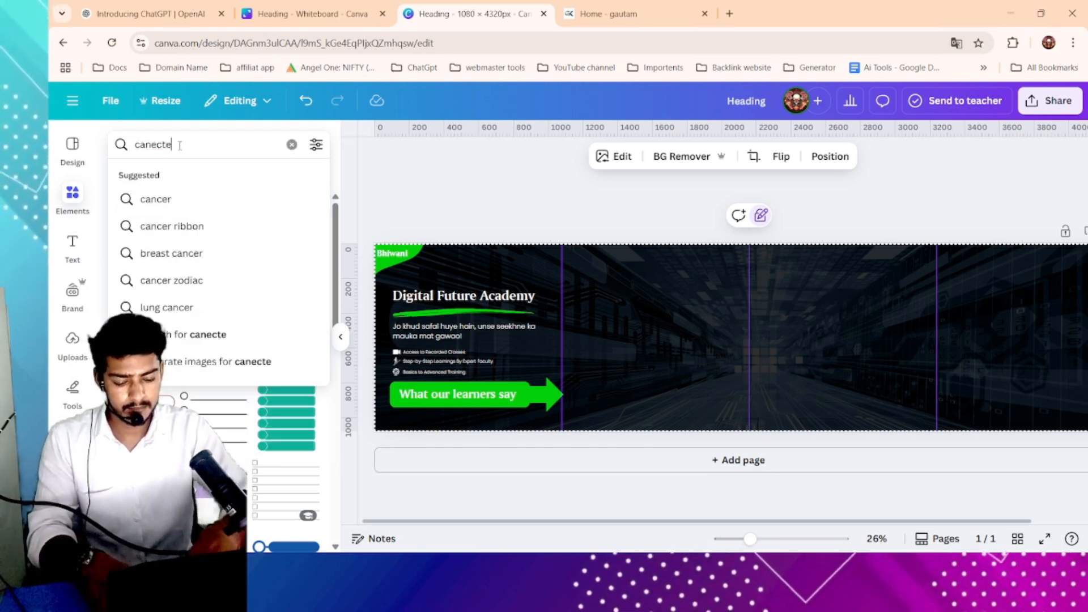
pyautogui.write('d')
pyautogui.press('Return')
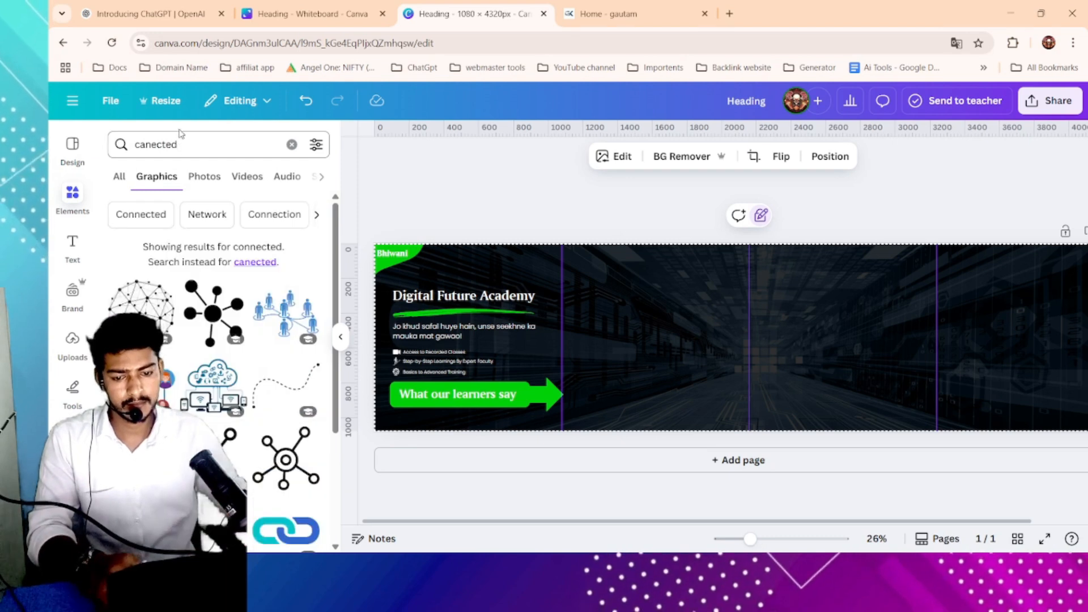
pyautogui.scroll(-3, 296, 340)
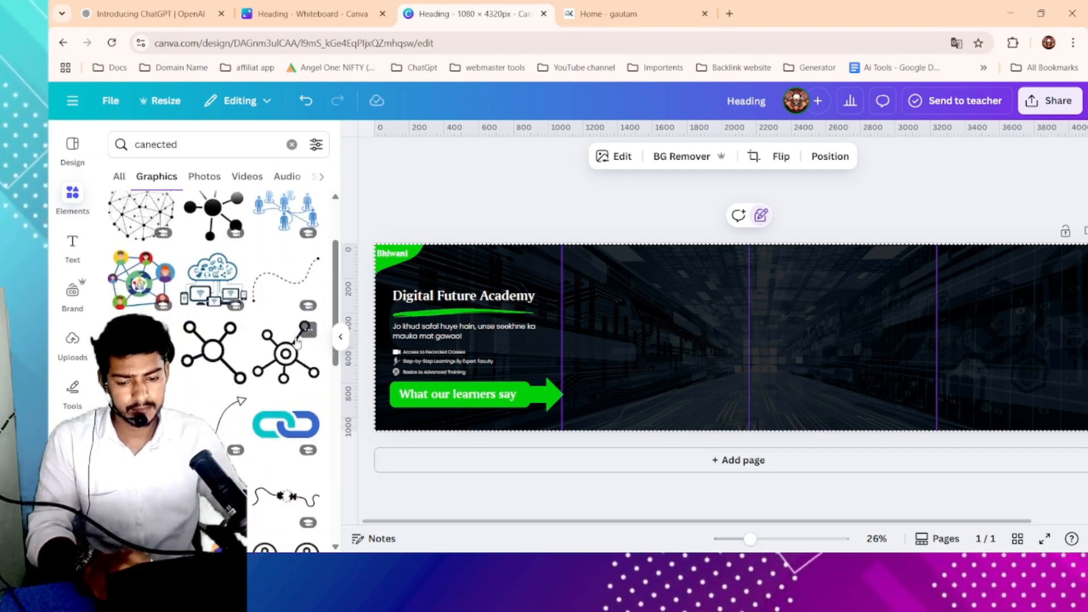
pyautogui.scroll(-2, 296, 342)
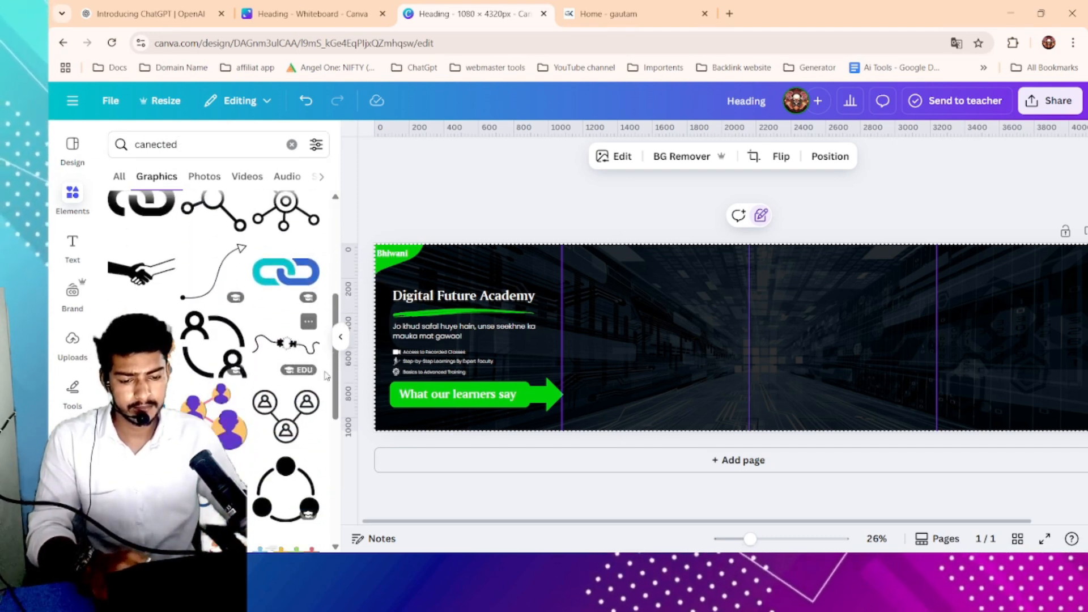
pyautogui.click(286, 343)
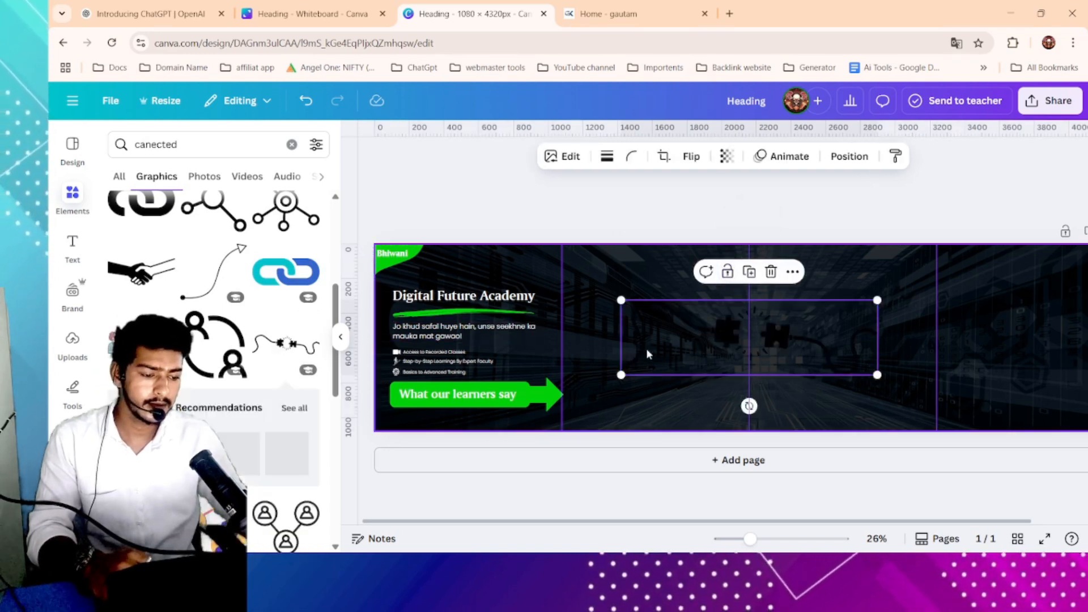
# - Move the connection graphic to the top edge beside the heading and color it green
pyautogui.moveTo(808, 275); pyautogui.dragTo(579, 270)
pyautogui.click(594, 155)
pyautogui.click(195, 241)
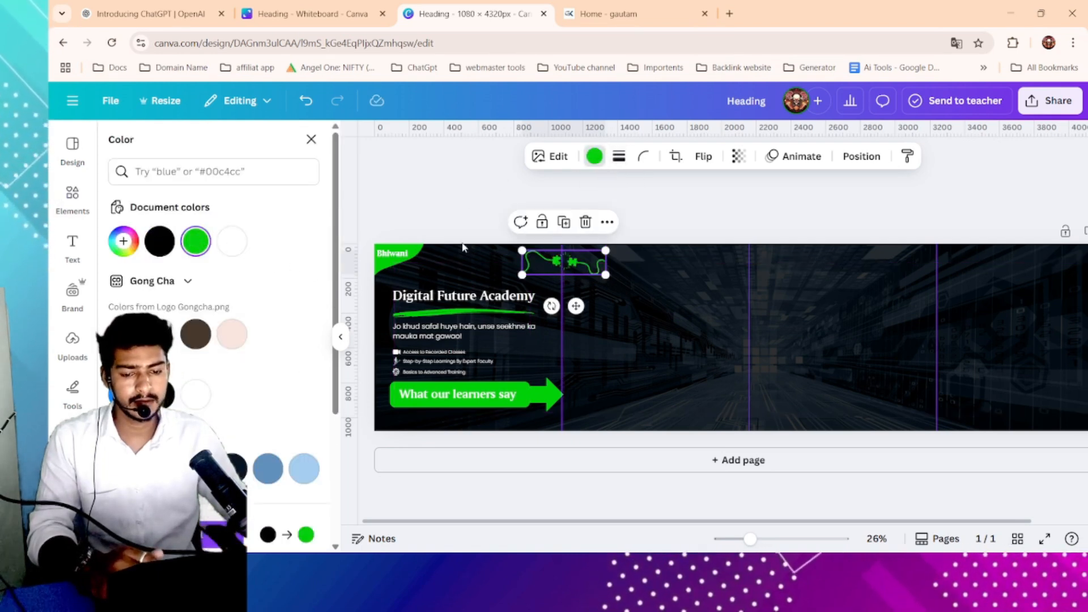
pyautogui.click(703, 224)
pyautogui.moveTo(587, 271); pyautogui.dragTo(585, 267)
pyautogui.click(625, 219)
pyautogui.scroll(3, 612, 289)
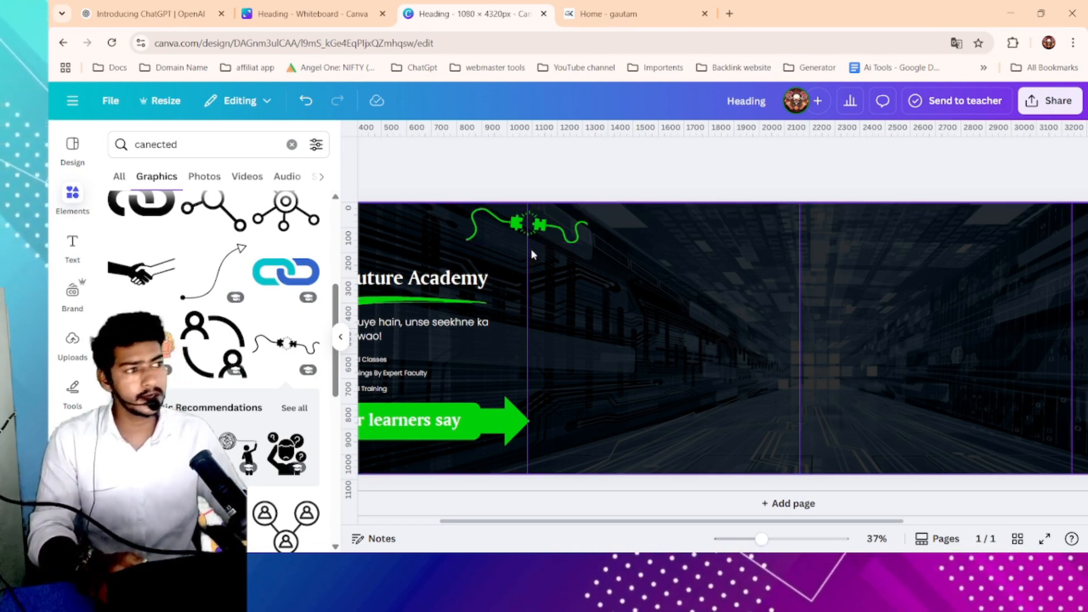
pyautogui.scroll(-5, 560, 353)
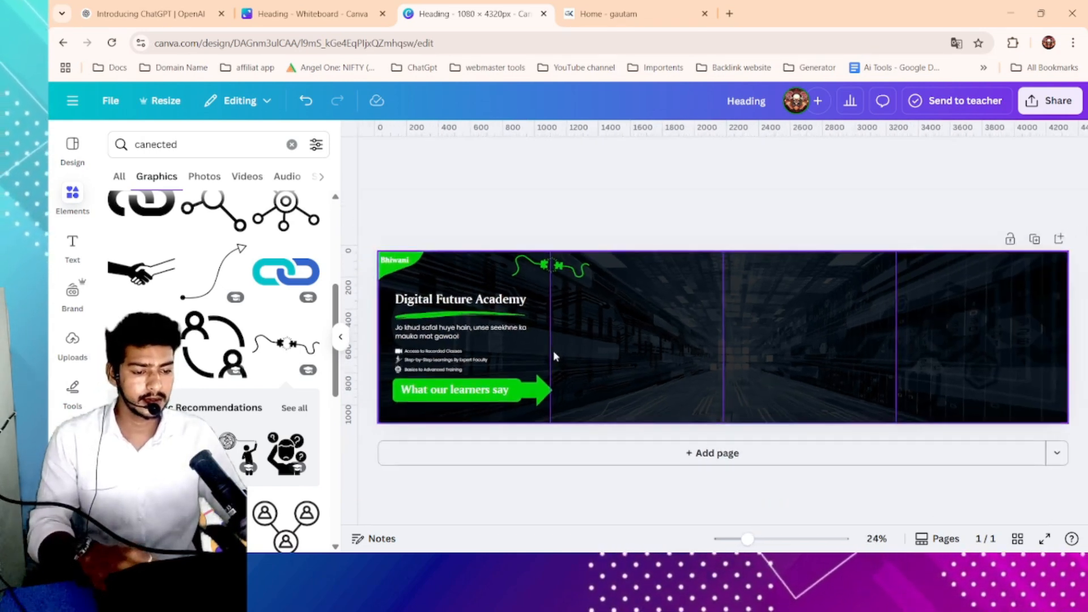
pyautogui.scroll(1, 274, 319)
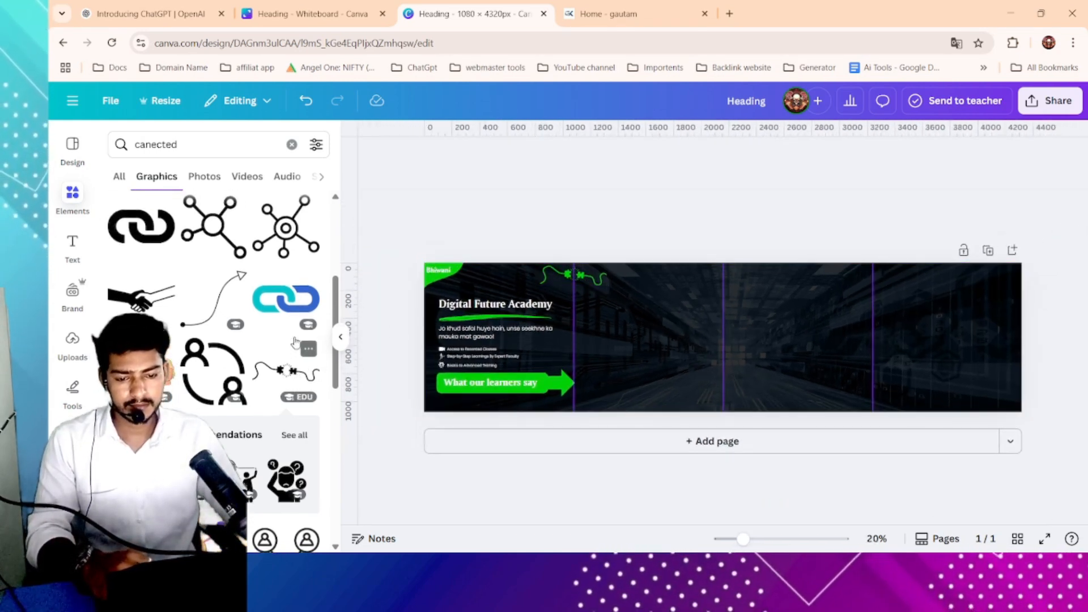
pyautogui.click(274, 319)
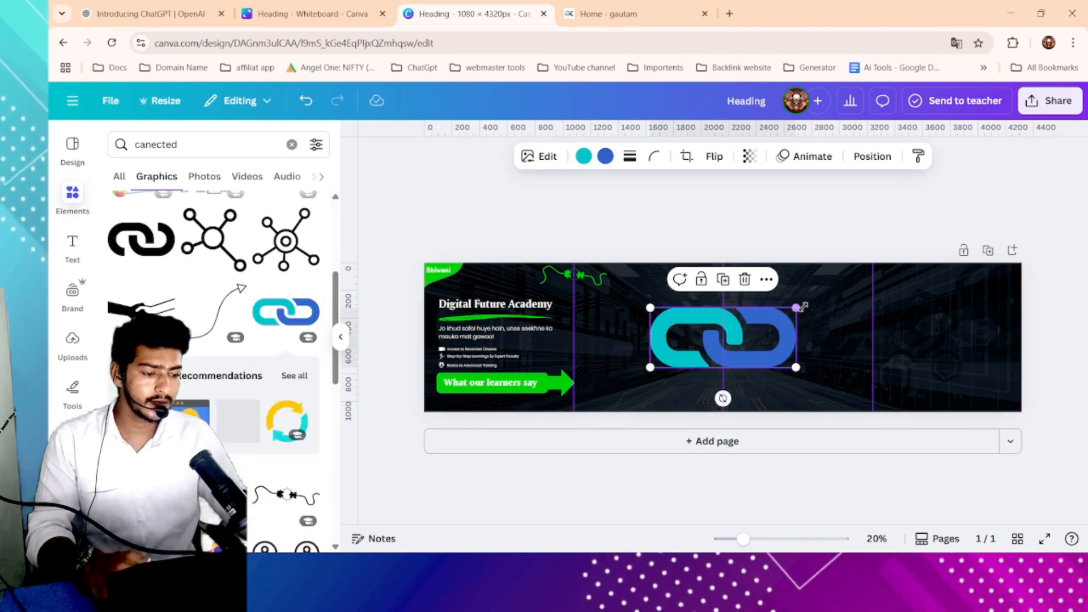
pyautogui.press('Escape')
pyautogui.click(779, 322)
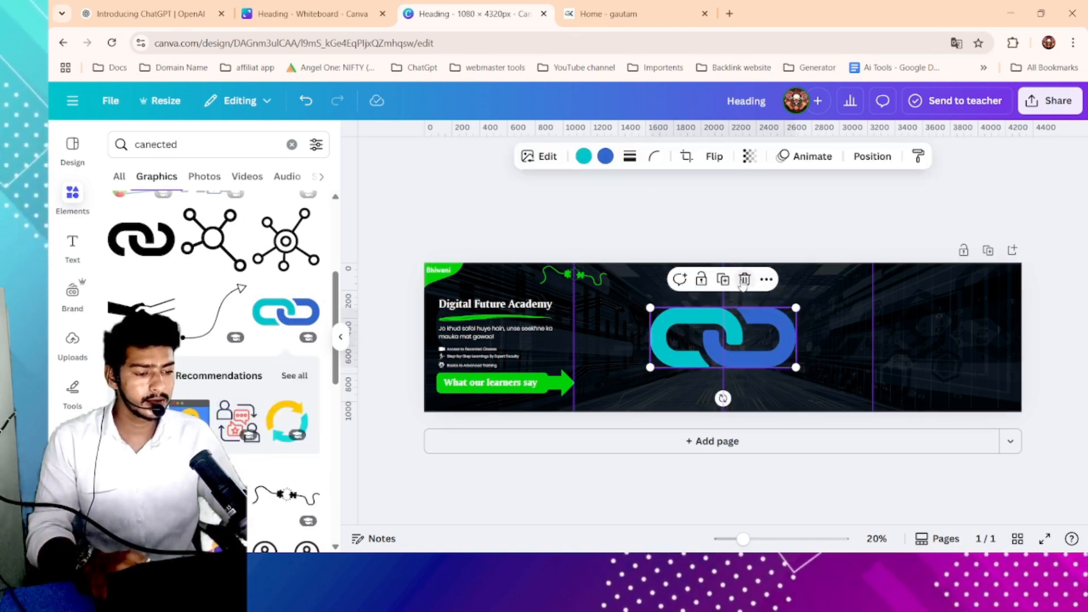
pyautogui.press('Delete')
# - Duplicate the green connection graphic and place copies at the top of the second and third panels
pyautogui.click(575, 275)
pyautogui.click(573, 237)
pyautogui.moveTo(582, 277); pyautogui.dragTo(731, 276)
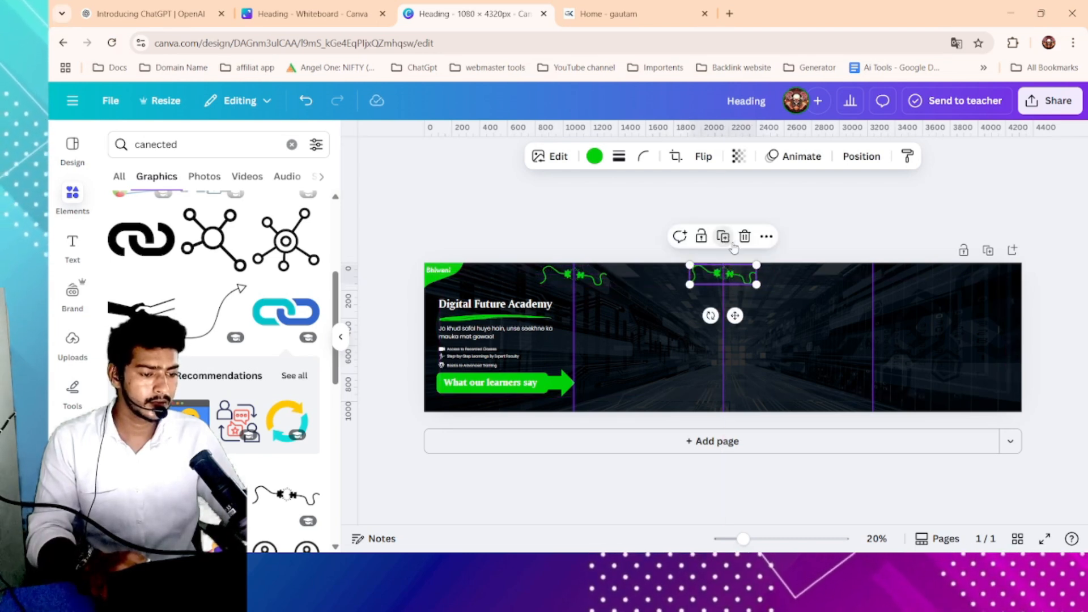
pyautogui.click(723, 237)
pyautogui.click(746, 283)
pyautogui.moveTo(746, 283); pyautogui.dragTo(746, 287)
pyautogui.moveTo(585, 274); pyautogui.dragTo(586, 276)
pyautogui.click(666, 246)
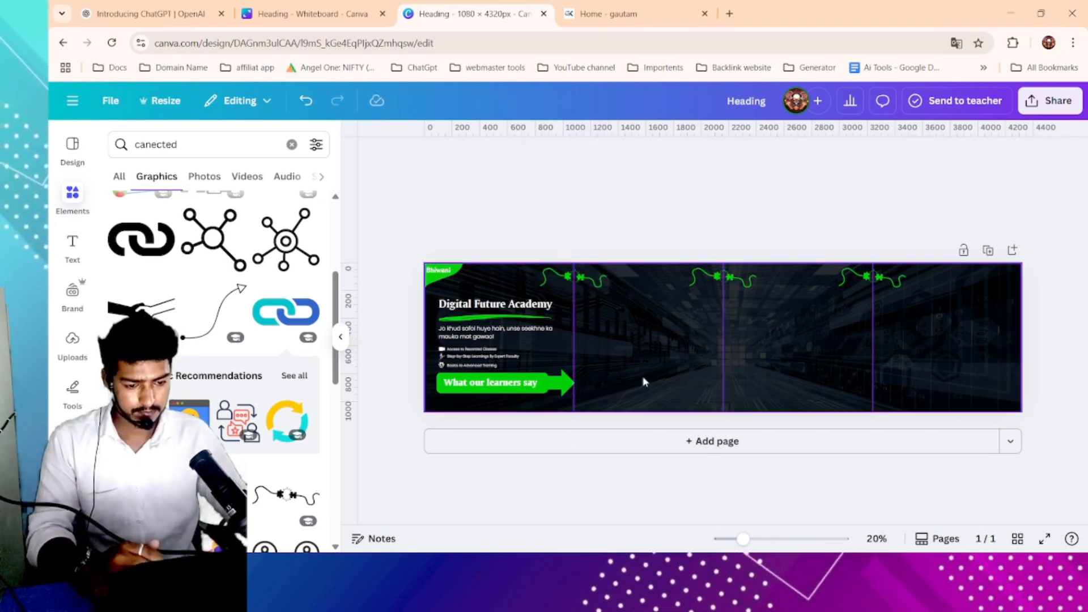
pyautogui.scroll(-3, 283, 427)
pyautogui.scroll(2, 277, 419)
# - Copy the "WITH NEW & UPDATED MODULES!" subheading from the academy website and return to the design
pyautogui.click(608, 13)
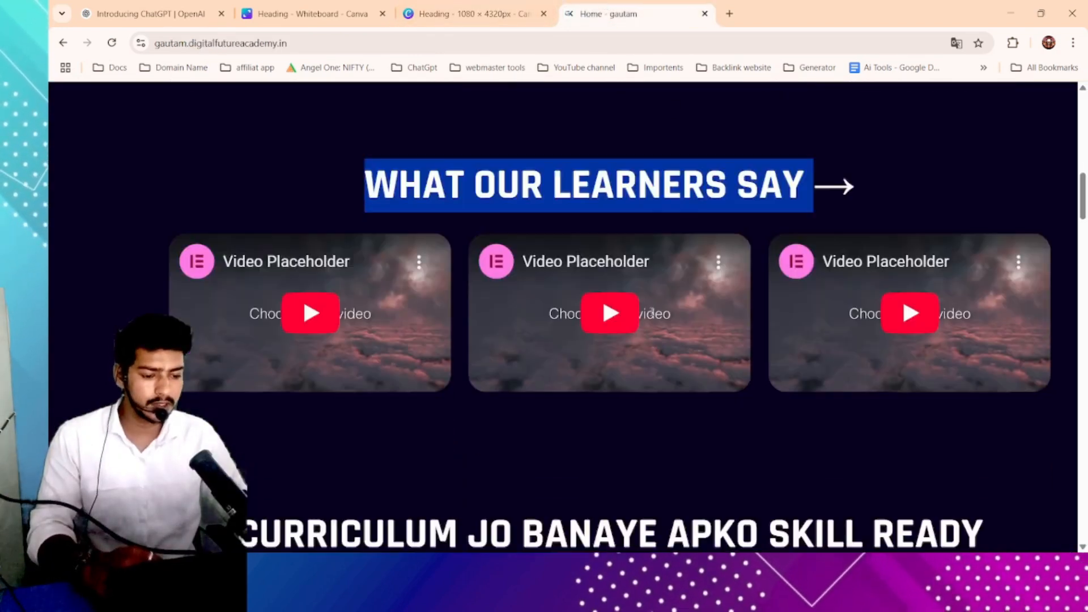
pyautogui.scroll(-7, 652, 312)
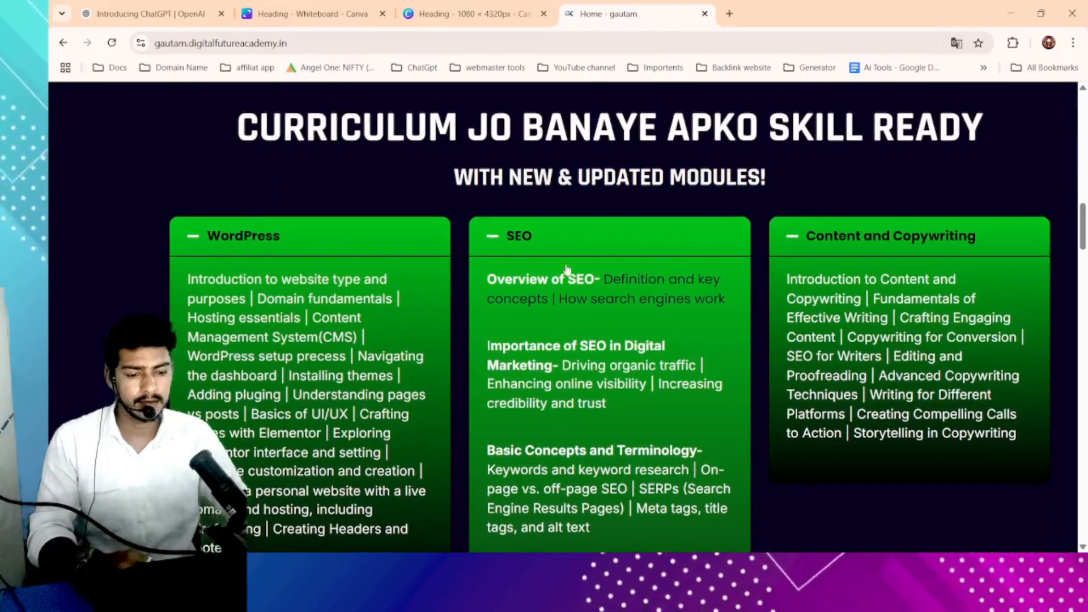
pyautogui.scroll(1, 567, 269)
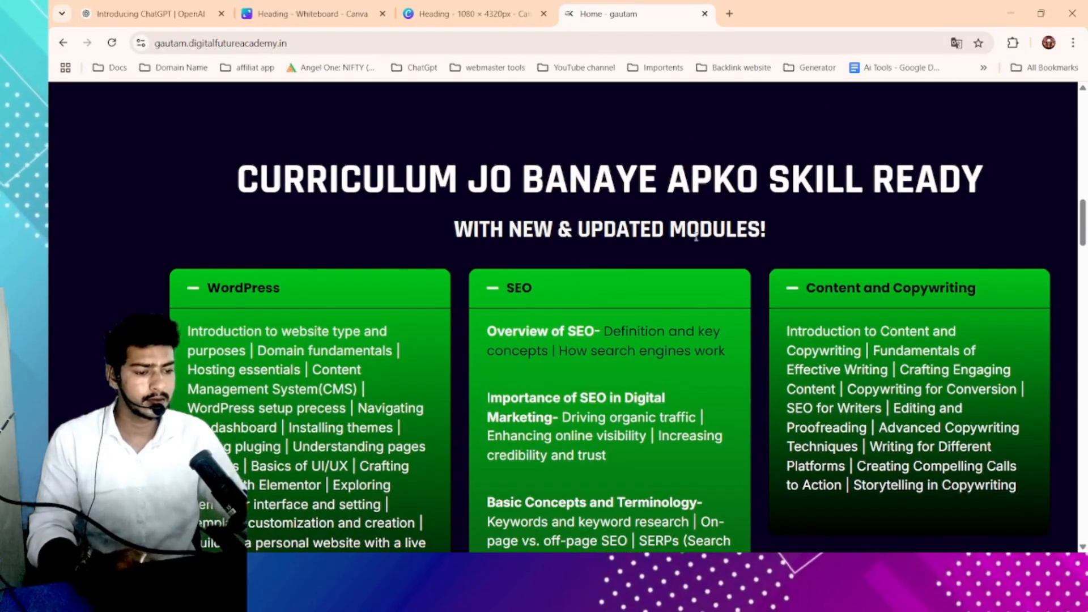
pyautogui.moveTo(437, 227); pyautogui.dragTo(777, 228)
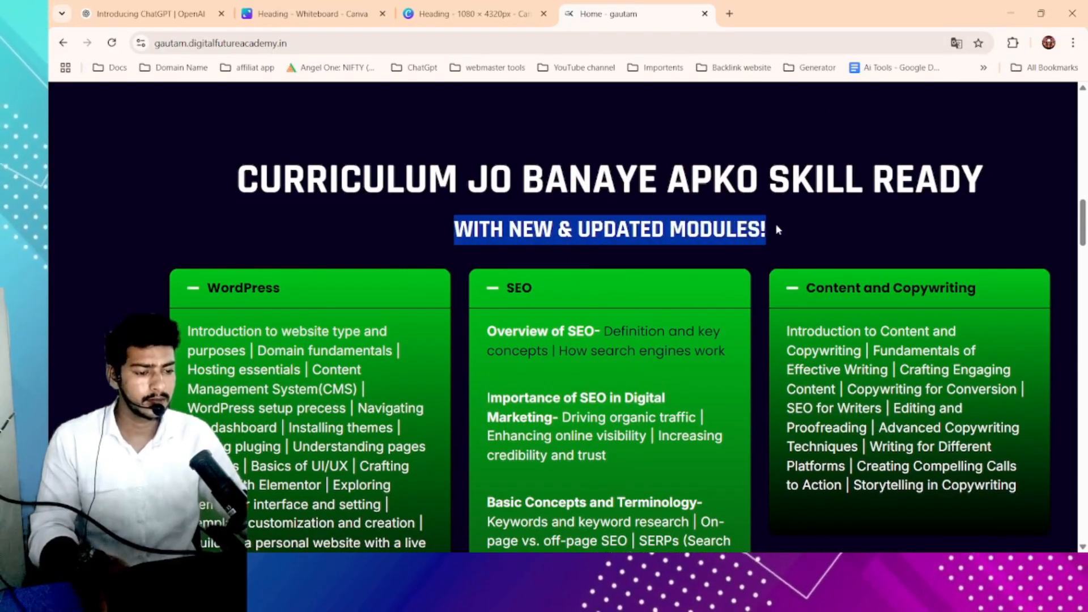
pyautogui.click(502, 14)
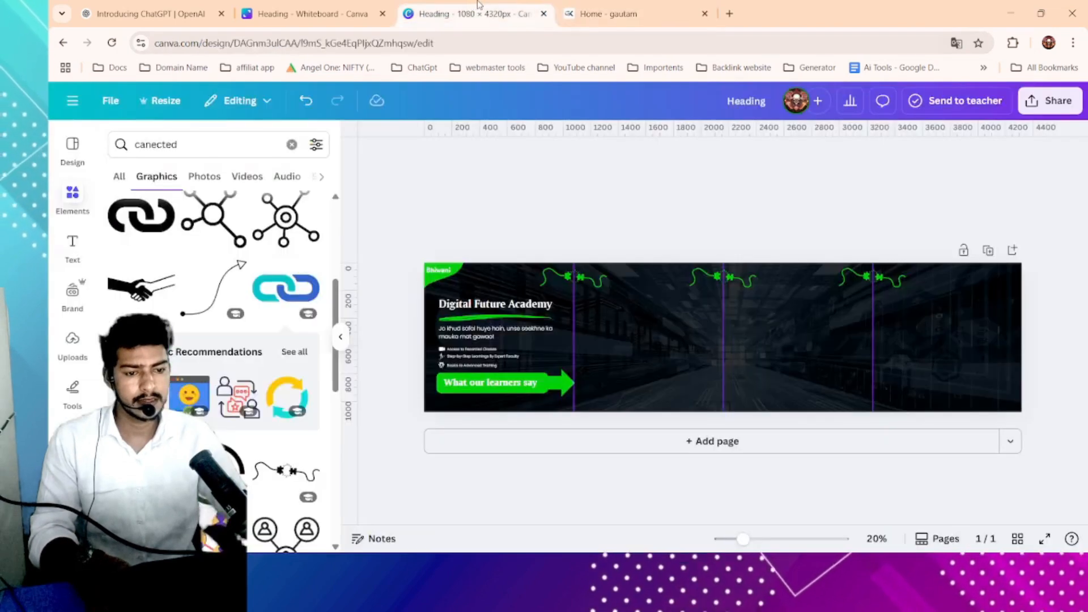
# - Paste the copied text into the green arrow label so it reads "With new & updated modules!" and widen the box
pyautogui.doubleClick(512, 391)
pyautogui.write('With new & updated modules!')
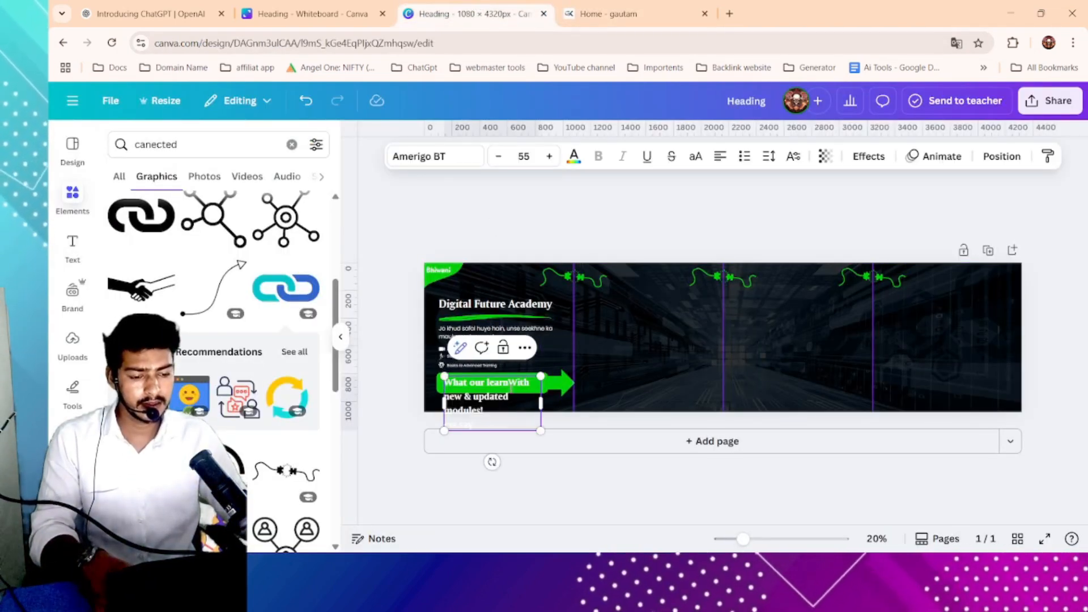
pyautogui.moveTo(541, 419); pyautogui.dragTo(574, 376)
pyautogui.click(615, 244)
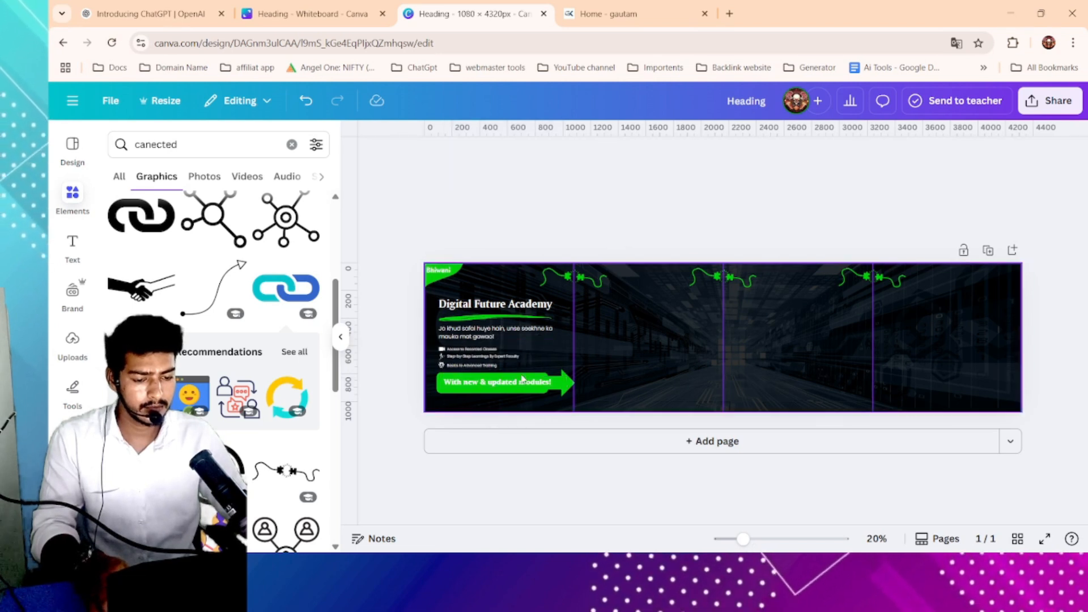
# - Change the arrow label's font to Poppins Bold and resize the text box to fit inside the arrow
pyautogui.click(525, 381)
pyautogui.click(436, 161)
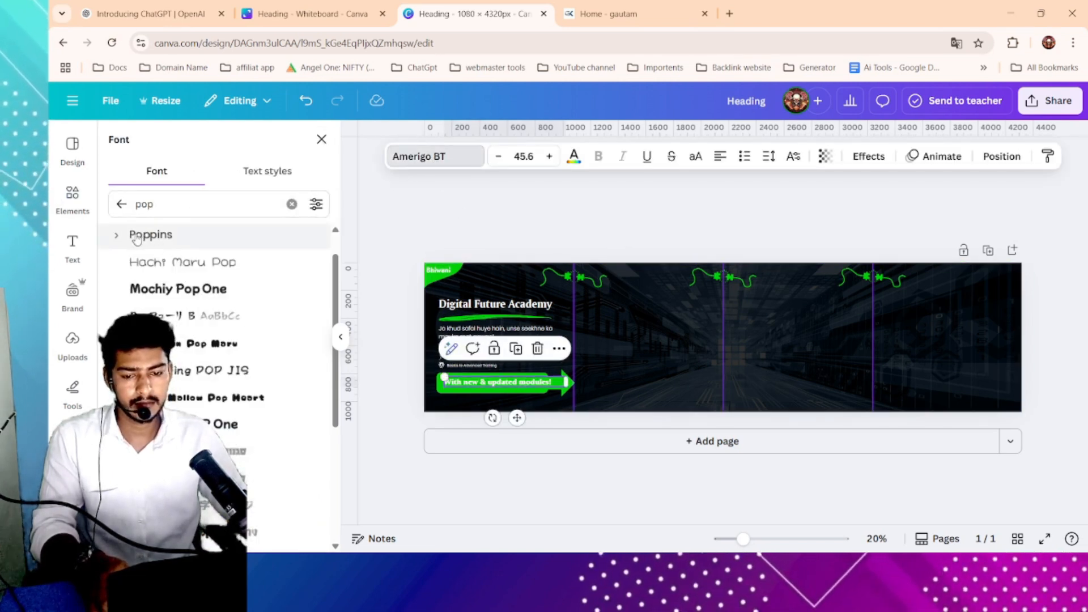
pyautogui.click(116, 234)
pyautogui.click(173, 313)
pyautogui.click(177, 289)
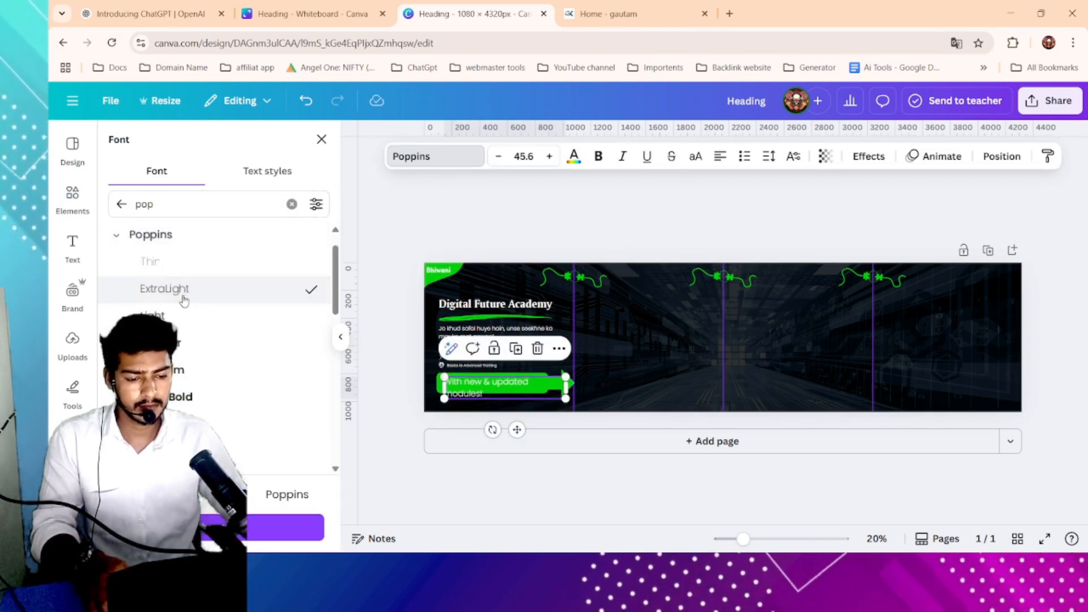
pyautogui.click(177, 369)
pyautogui.click(187, 396)
pyautogui.click(227, 424)
pyautogui.moveTo(567, 387); pyautogui.dragTo(590, 378)
pyautogui.click(636, 238)
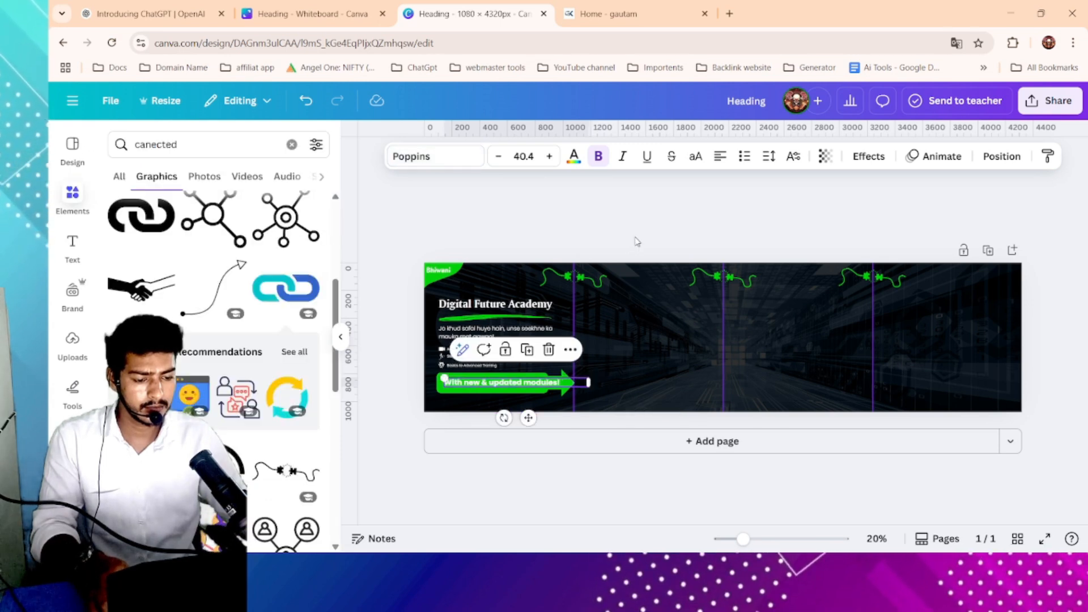
pyautogui.click(559, 385)
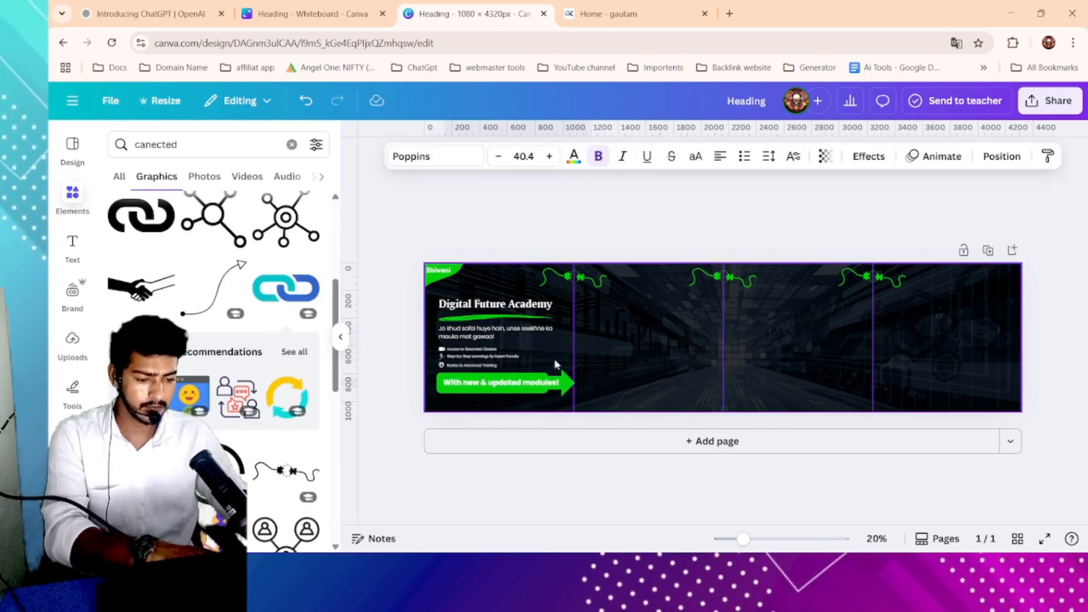
# - Search graphics for "1", add the circular number-1 badge and shrink it near the first panel's top
pyautogui.click(639, 219)
pyautogui.click(543, 312)
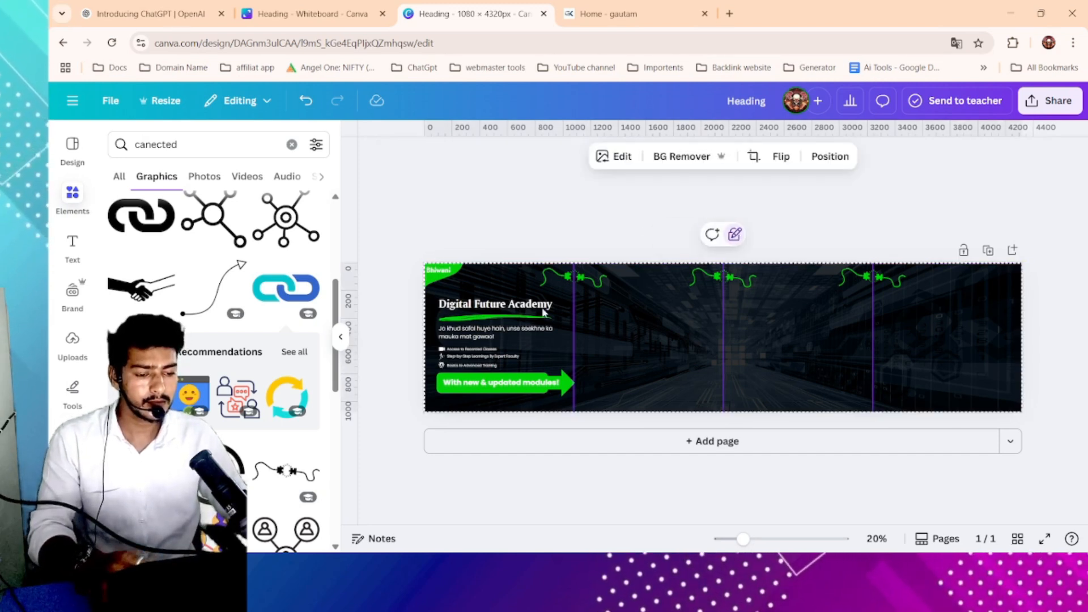
pyautogui.click(179, 144)
pyautogui.doubleClick(178, 144)
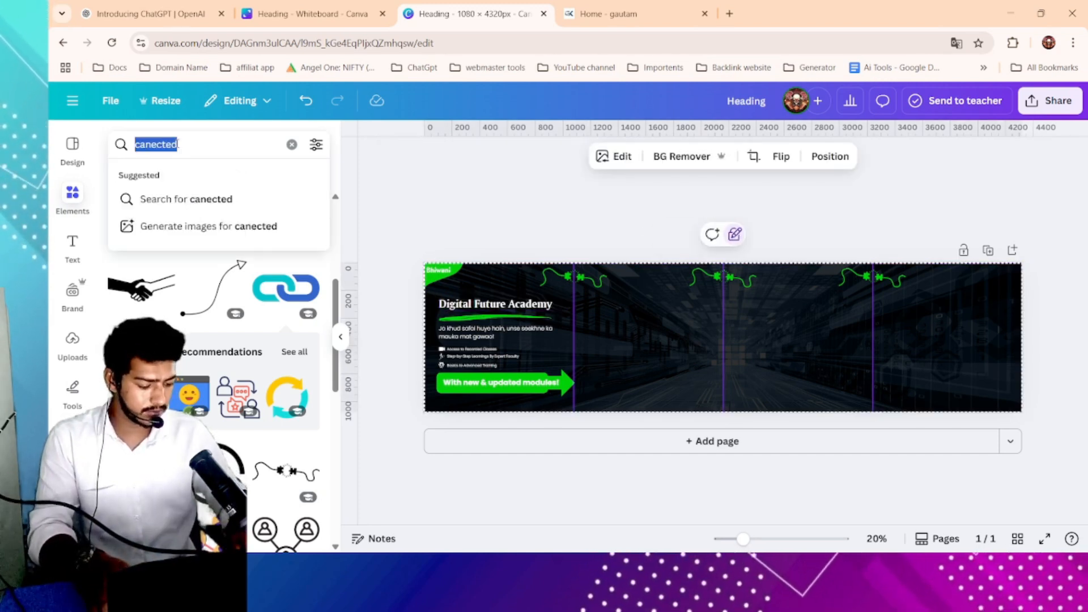
pyautogui.write('1')
pyautogui.press('Return')
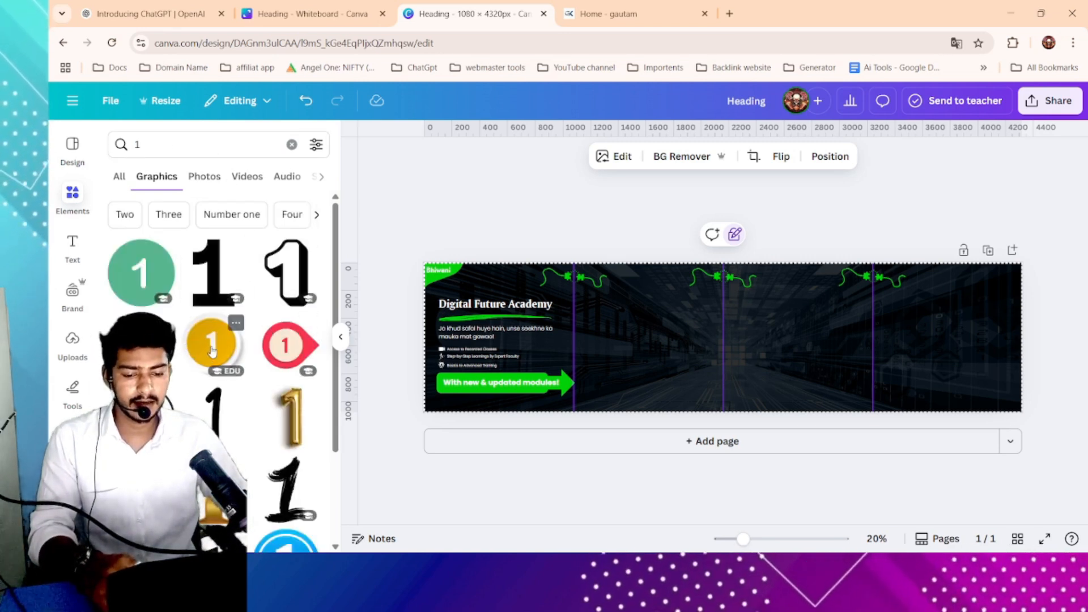
pyautogui.click(212, 351)
pyautogui.moveTo(784, 274); pyautogui.dragTo(605, 303)
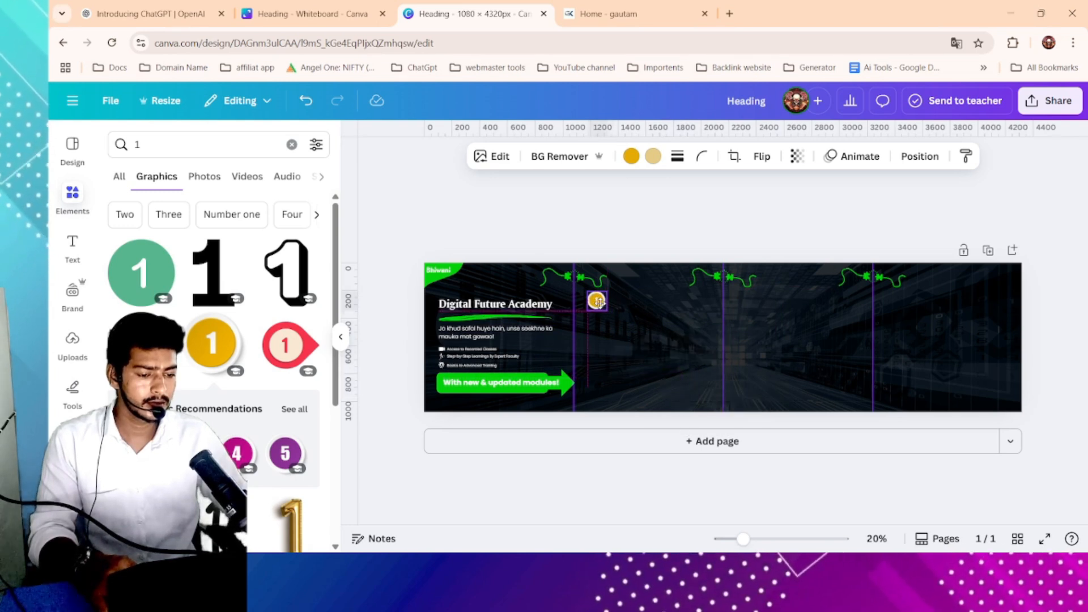
# - Recolor both tones of the number-1 badge to the document green
pyautogui.click(631, 156)
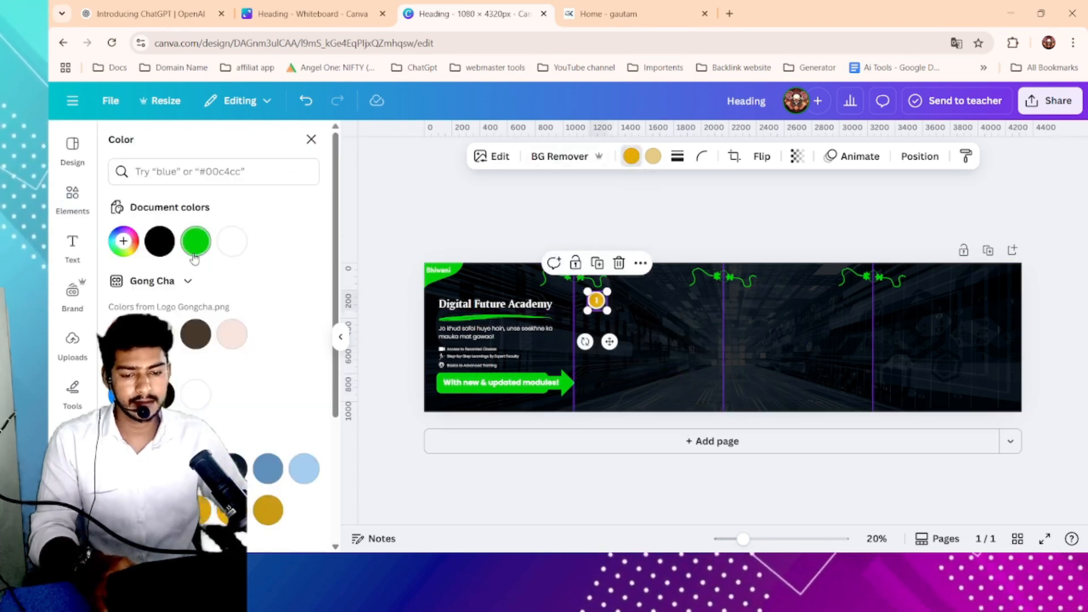
pyautogui.click(655, 160)
pyautogui.click(194, 242)
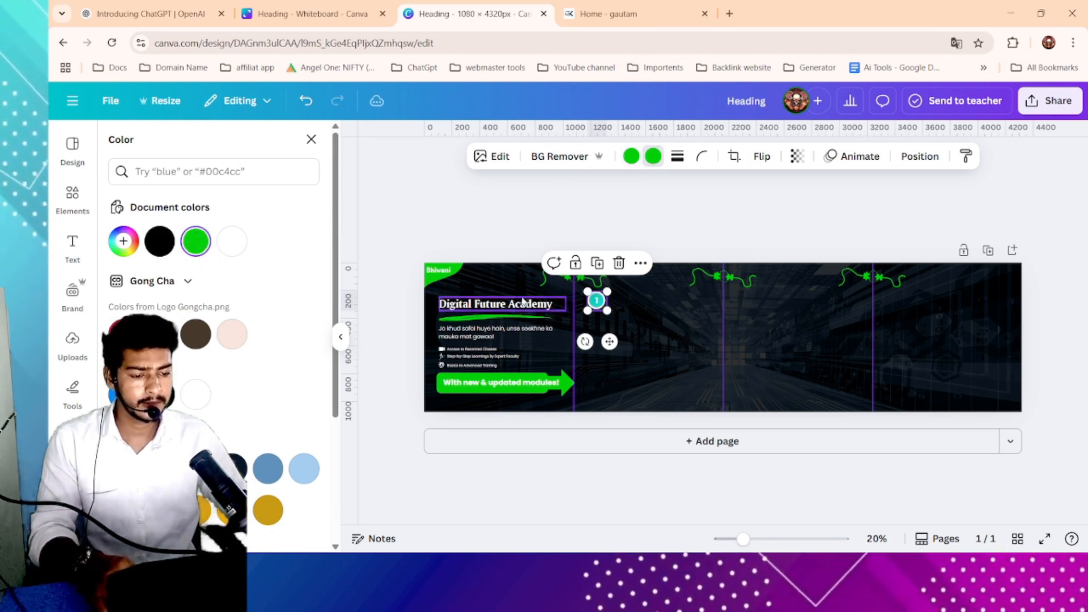
# - Search graphics for "2", add the orange circular number-2 badge and color it green
pyautogui.click(73, 199)
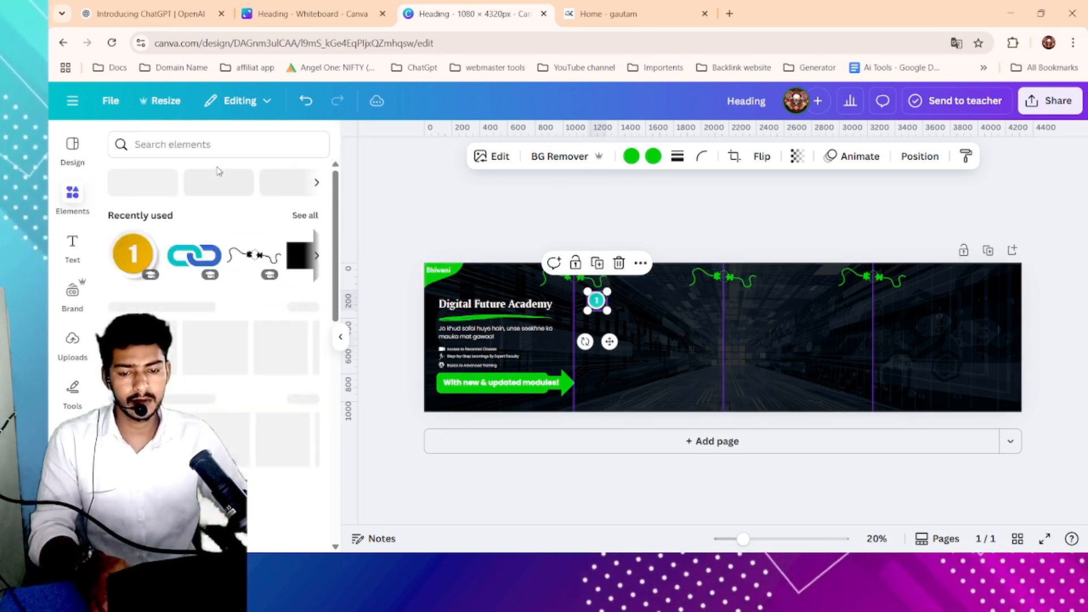
pyautogui.click(208, 147)
pyautogui.write('2')
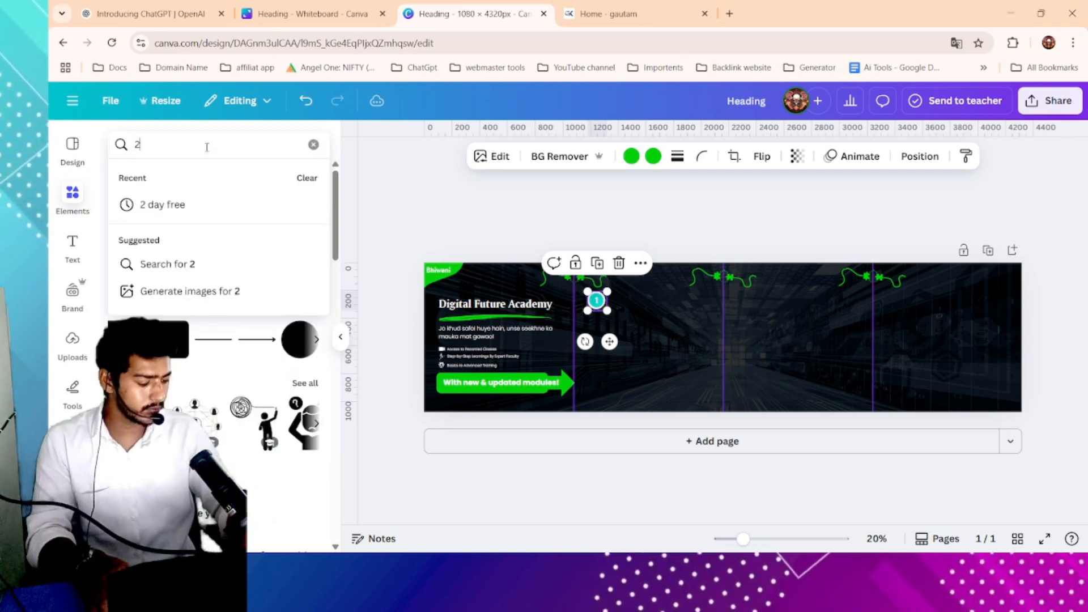
pyautogui.click(163, 261)
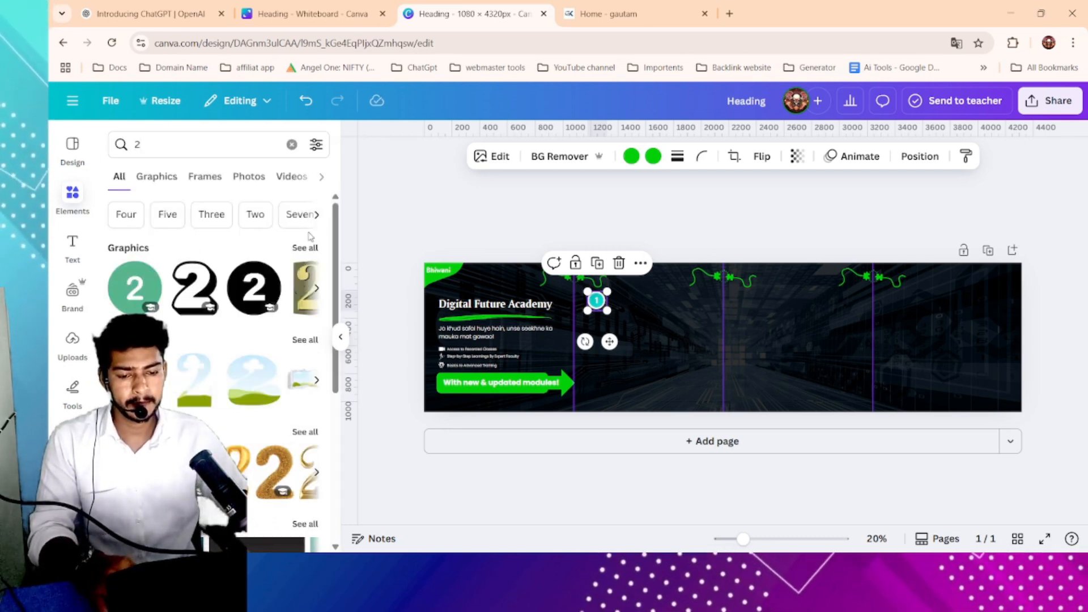
pyautogui.click(157, 176)
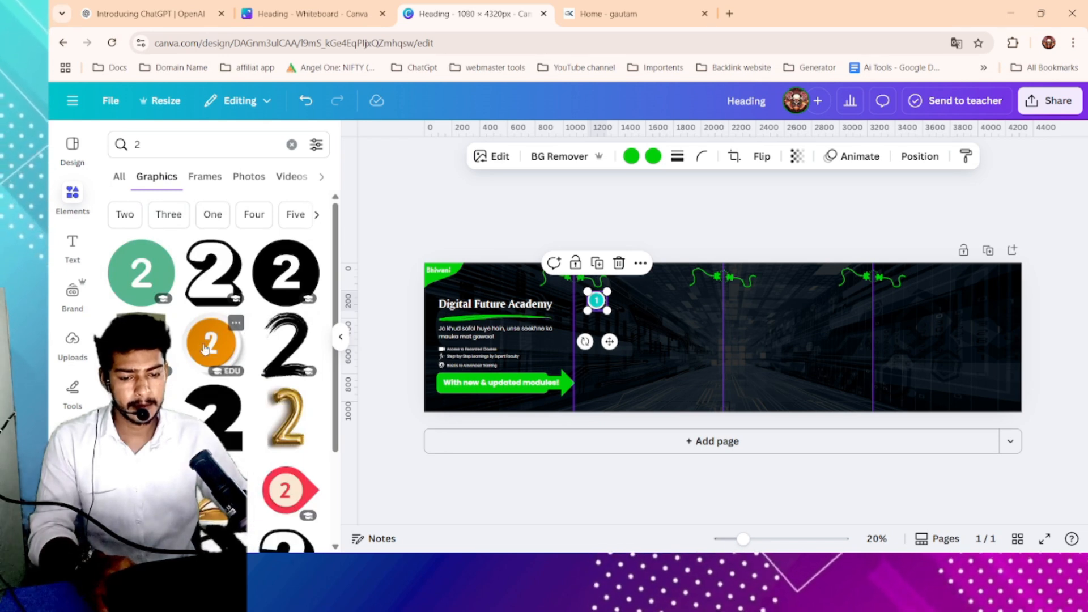
pyautogui.click(207, 347)
pyautogui.click(642, 157)
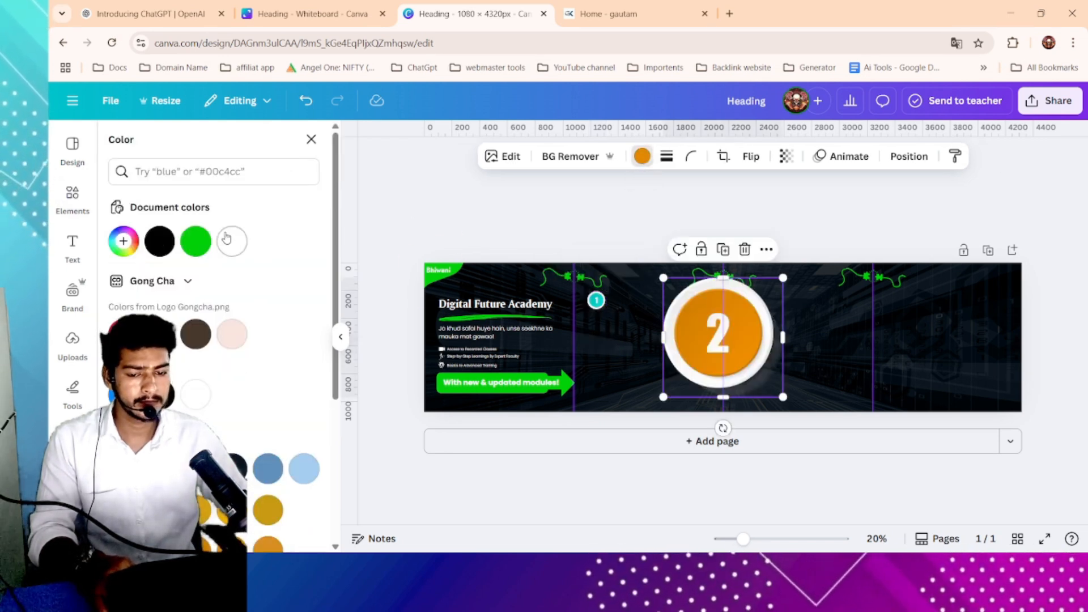
pyautogui.click(195, 241)
# - Shrink the number-2 badge and place both number badges on the connection wires of the first two panels
pyautogui.moveTo(780, 278); pyautogui.dragTo(747, 301)
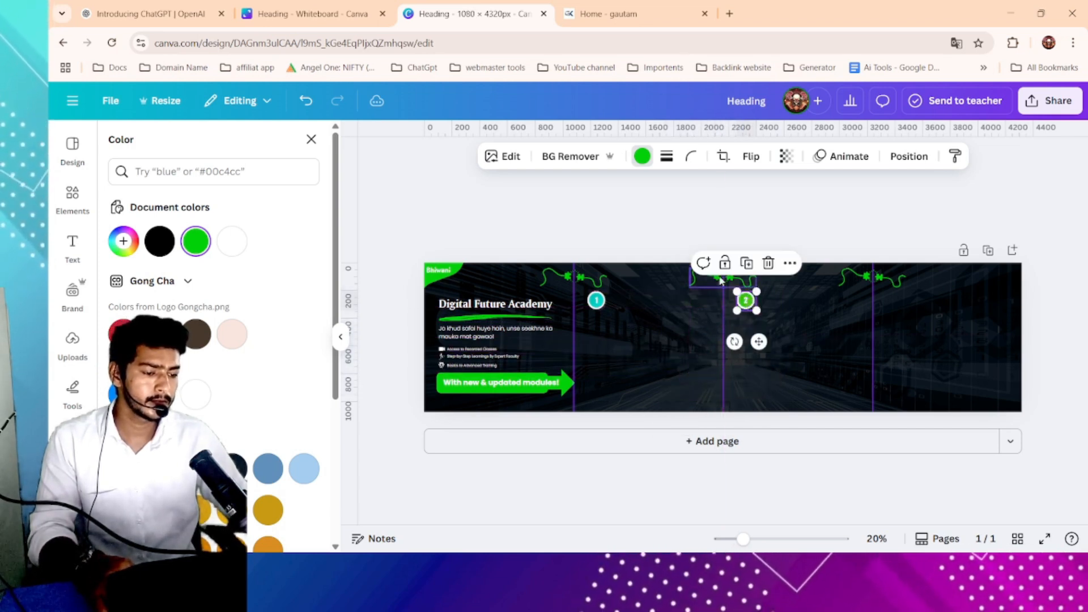
pyautogui.moveTo(585, 299); pyautogui.dragTo(605, 276)
pyautogui.moveTo(746, 299); pyautogui.dragTo(765, 279)
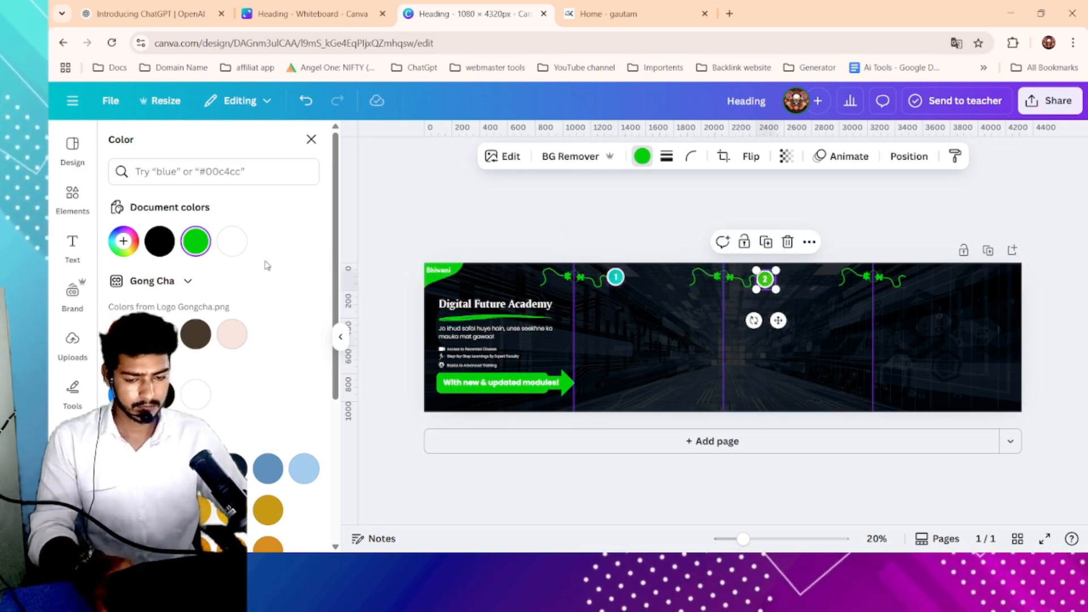
# - Search the graphics for "3" and browse the number badge results
pyautogui.click(64, 202)
pyautogui.click(229, 149)
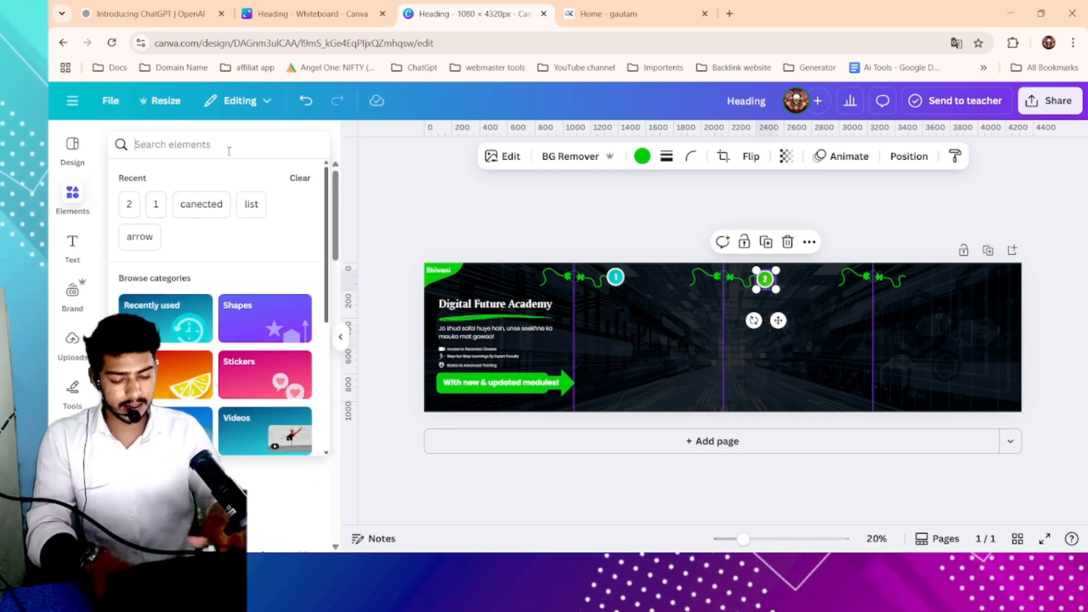
pyautogui.write('3')
pyautogui.press('Return')
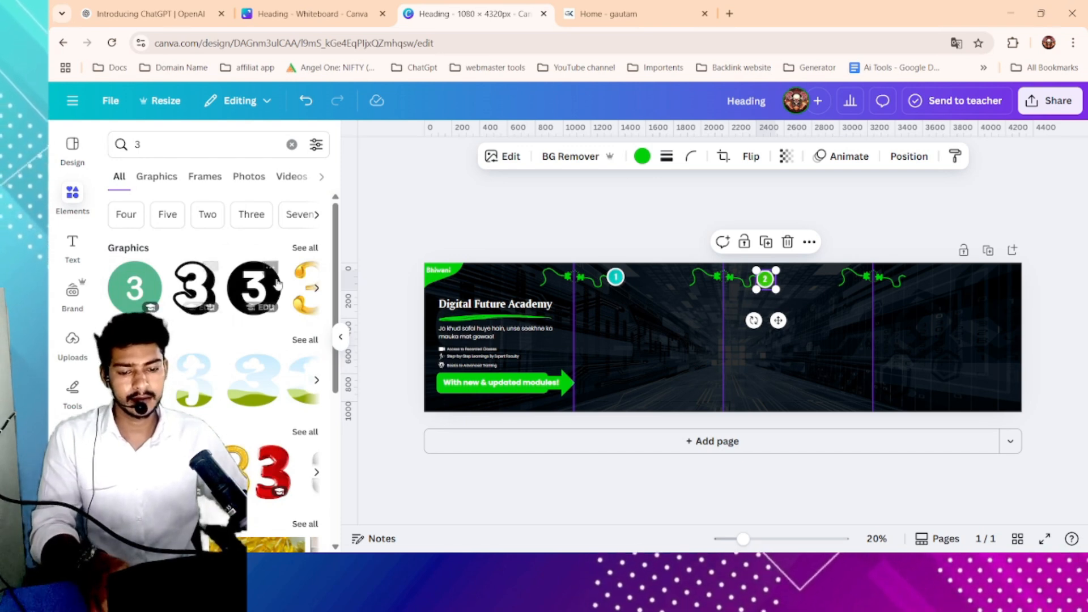
pyautogui.click(149, 178)
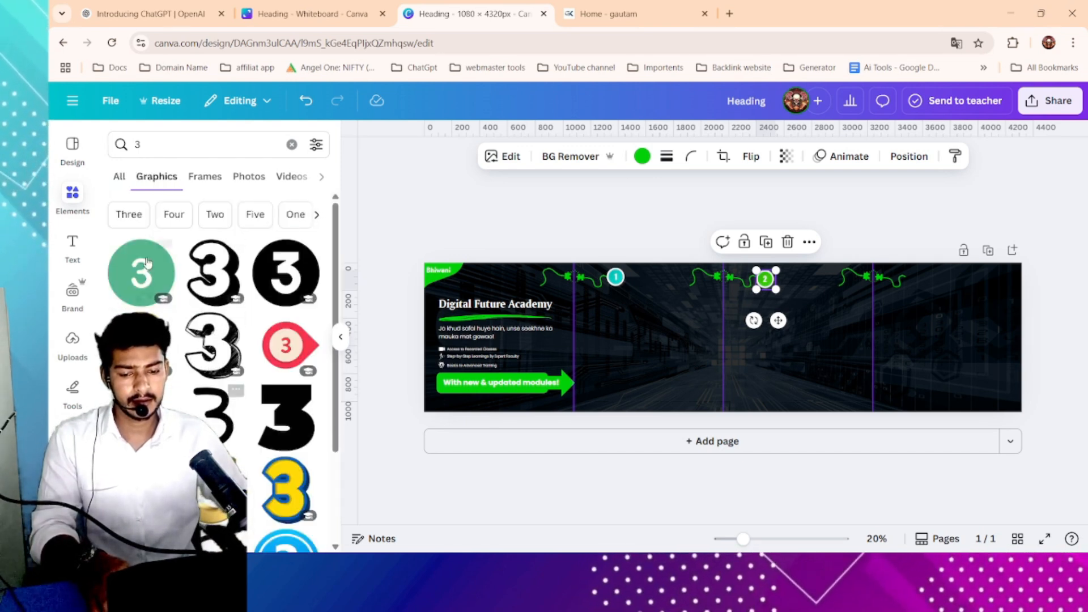
pyautogui.scroll(-8, 146, 262)
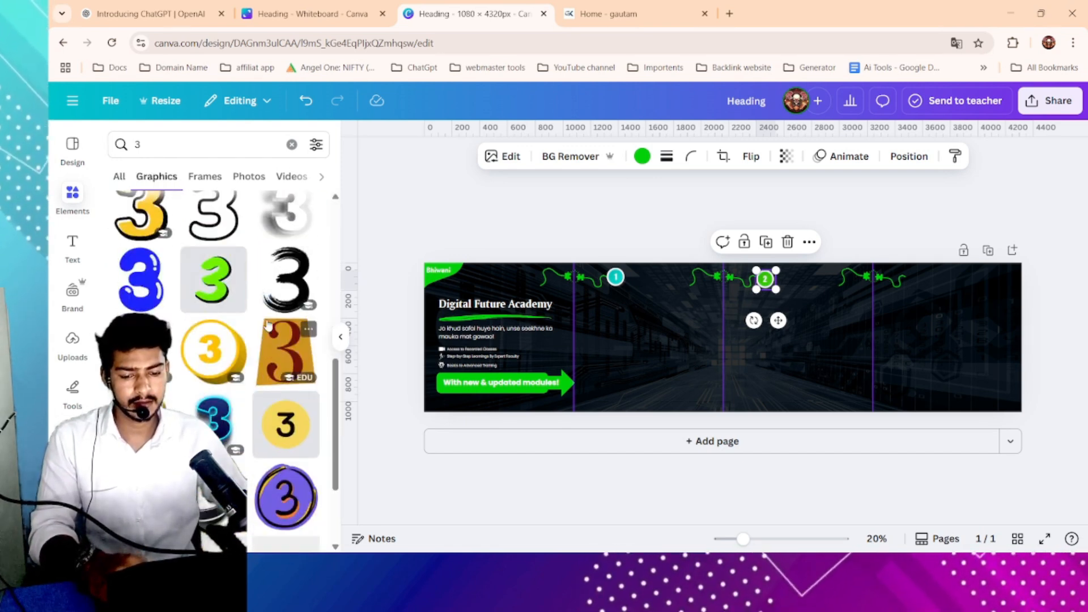
pyautogui.scroll(10, 269, 324)
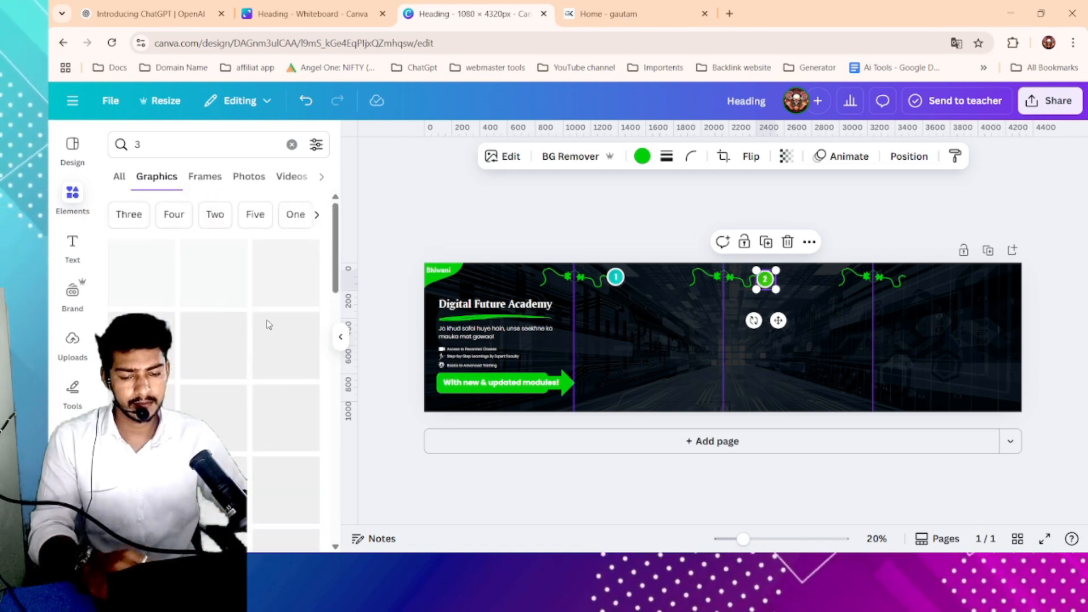
# - Search graphics for "2", then add a circular number-3 badge from the recommendations instead and position it
pyautogui.click(177, 137)
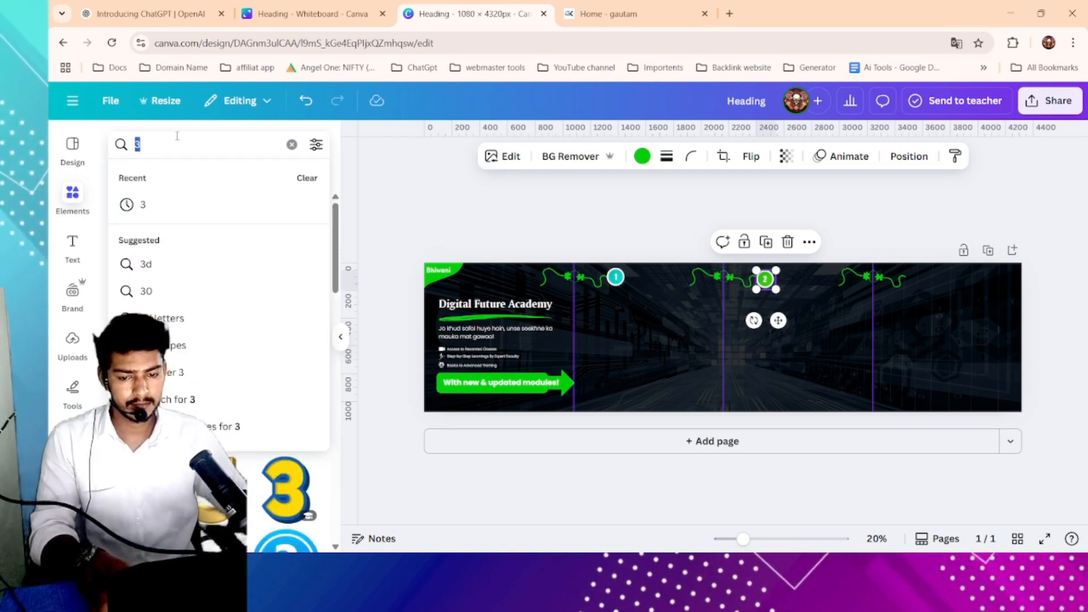
pyautogui.write('2')
pyautogui.press('Return')
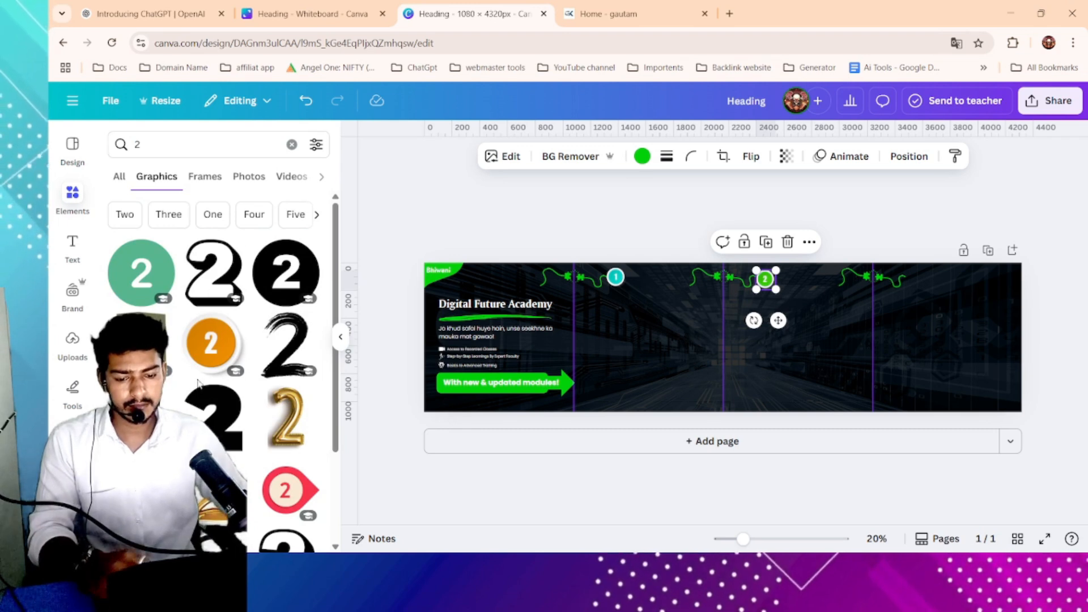
pyautogui.click(200, 356)
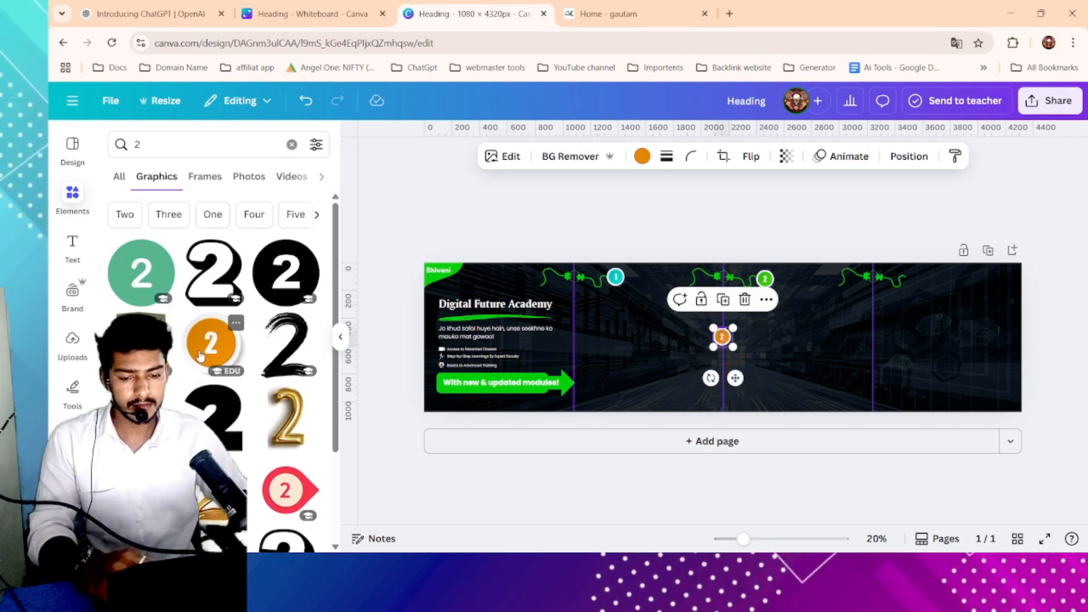
pyautogui.click(745, 301)
pyautogui.click(189, 453)
pyautogui.moveTo(785, 278); pyautogui.dragTo(699, 386)
# - Recolor the number-3 badge to the document green and move it onto the third panel's connection wire
pyautogui.click(642, 157)
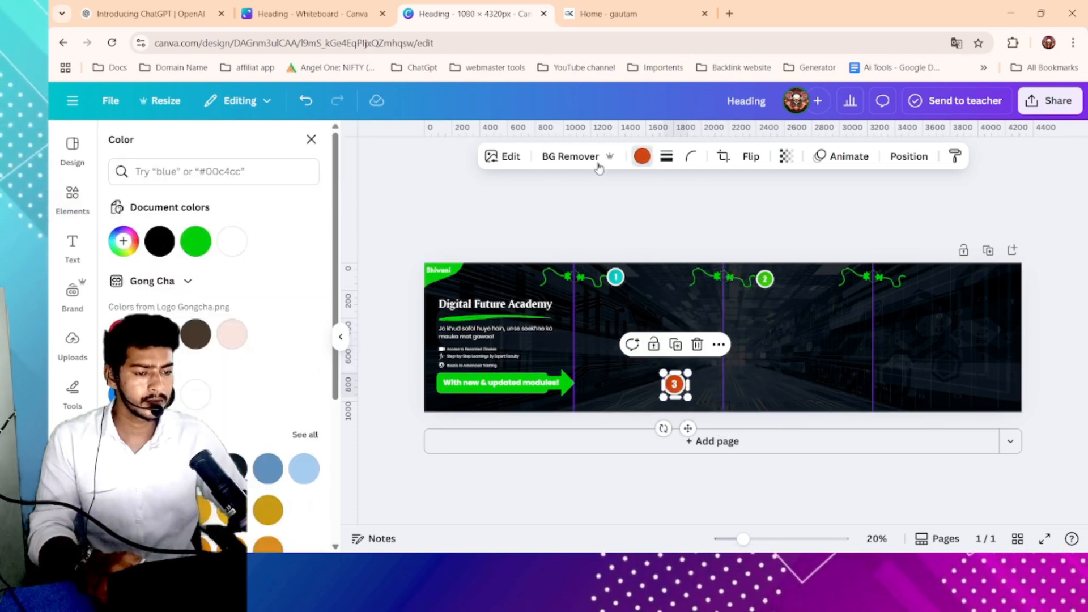
pyautogui.click(199, 244)
pyautogui.moveTo(687, 373); pyautogui.dragTo(914, 279)
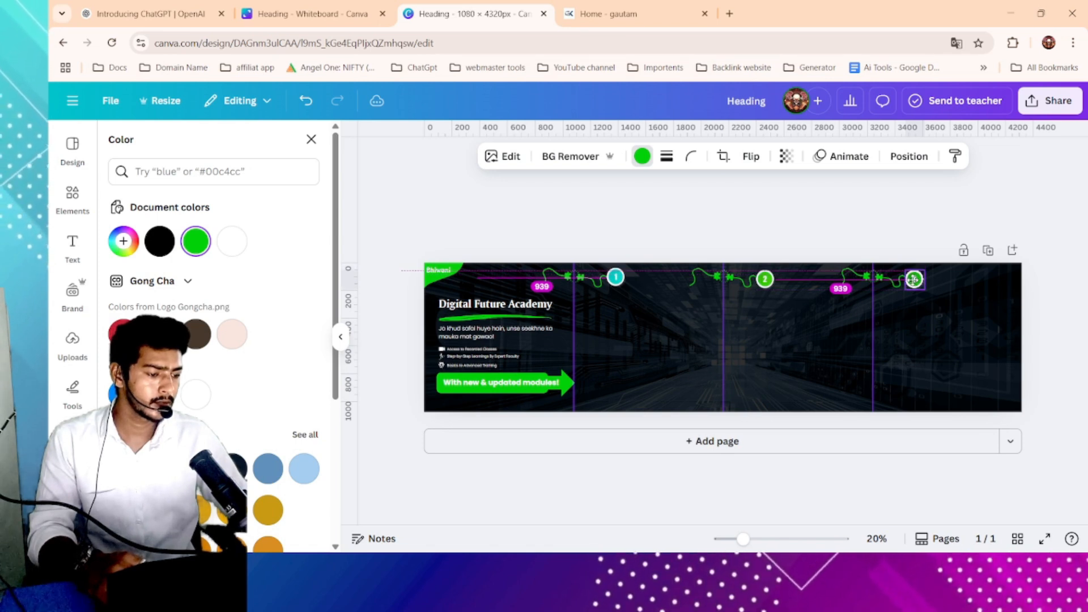
# - Replace the number-1 badge with a new green number-1 badge placed on the first panel's wire
pyautogui.click(616, 278)
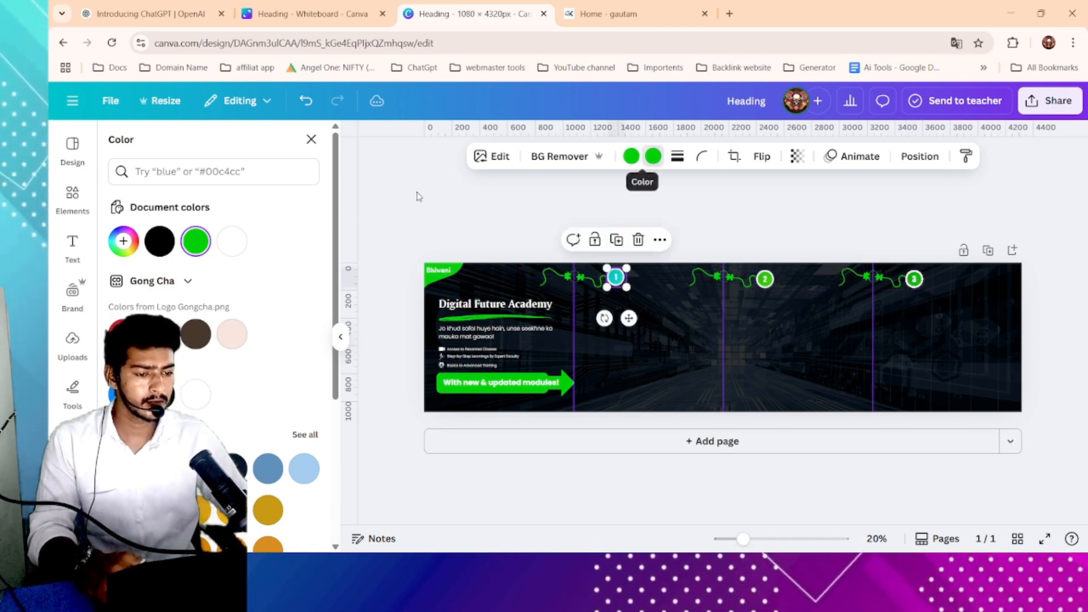
pyautogui.click(195, 240)
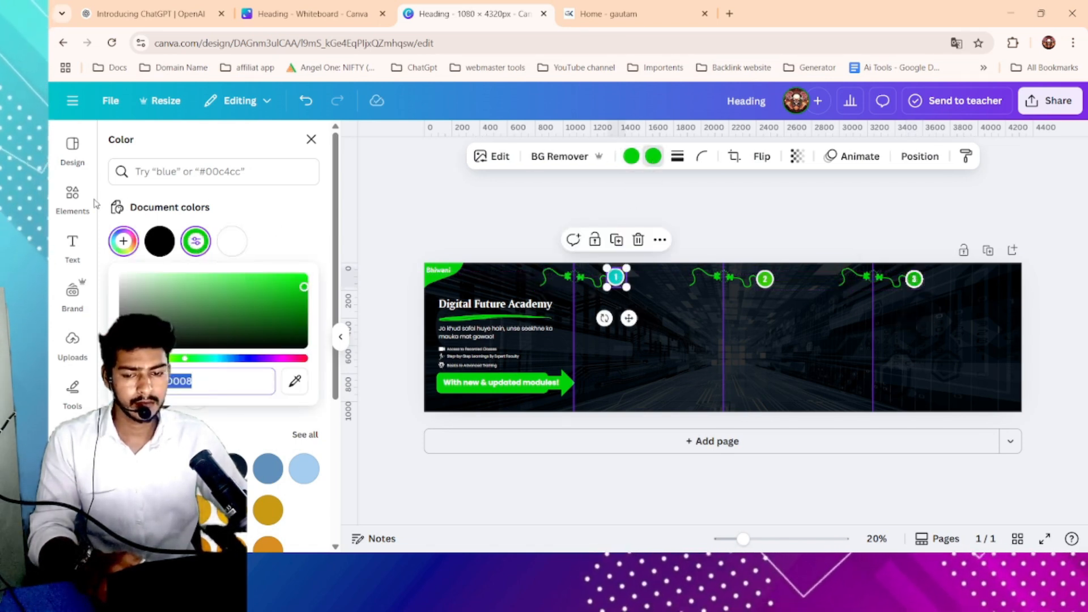
pyautogui.click(75, 200)
pyautogui.click(233, 256)
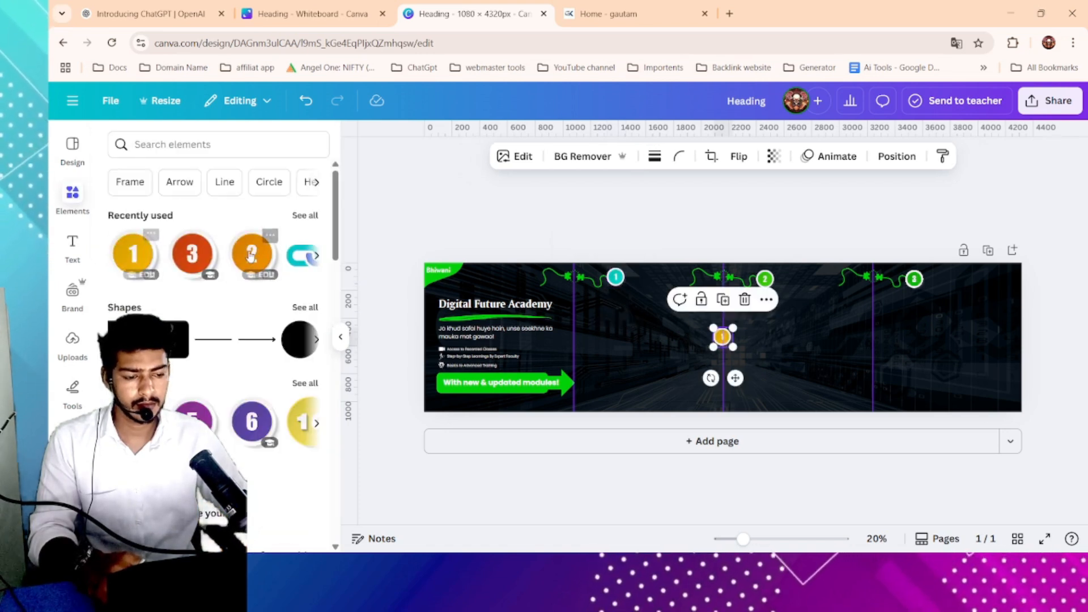
pyautogui.click(652, 157)
pyautogui.click(200, 248)
pyautogui.click(616, 279)
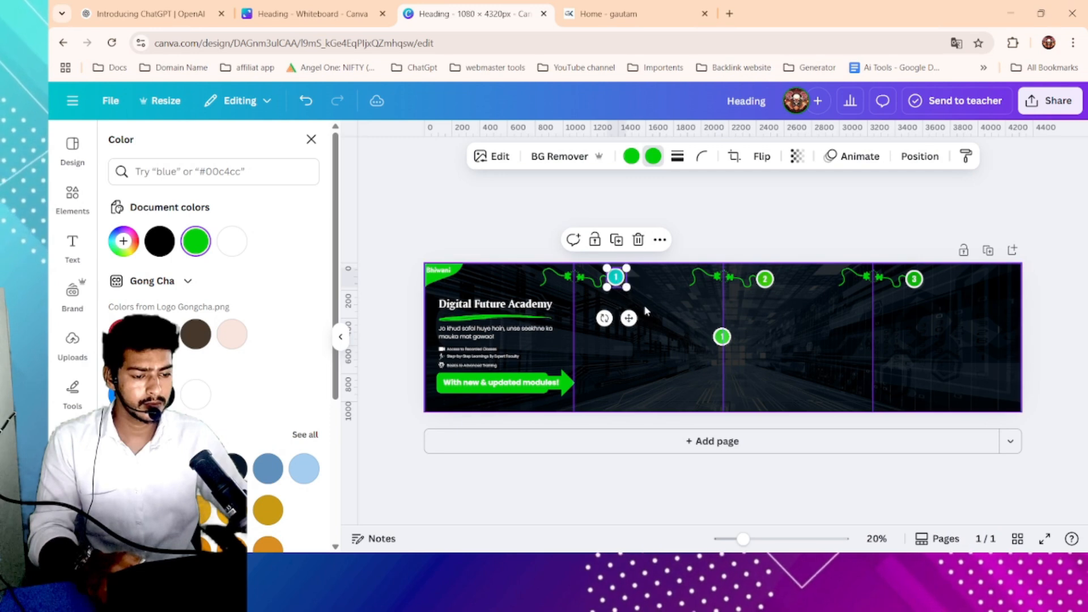
pyautogui.click(638, 239)
pyautogui.click(720, 339)
pyautogui.moveTo(710, 324); pyautogui.dragTo(616, 278)
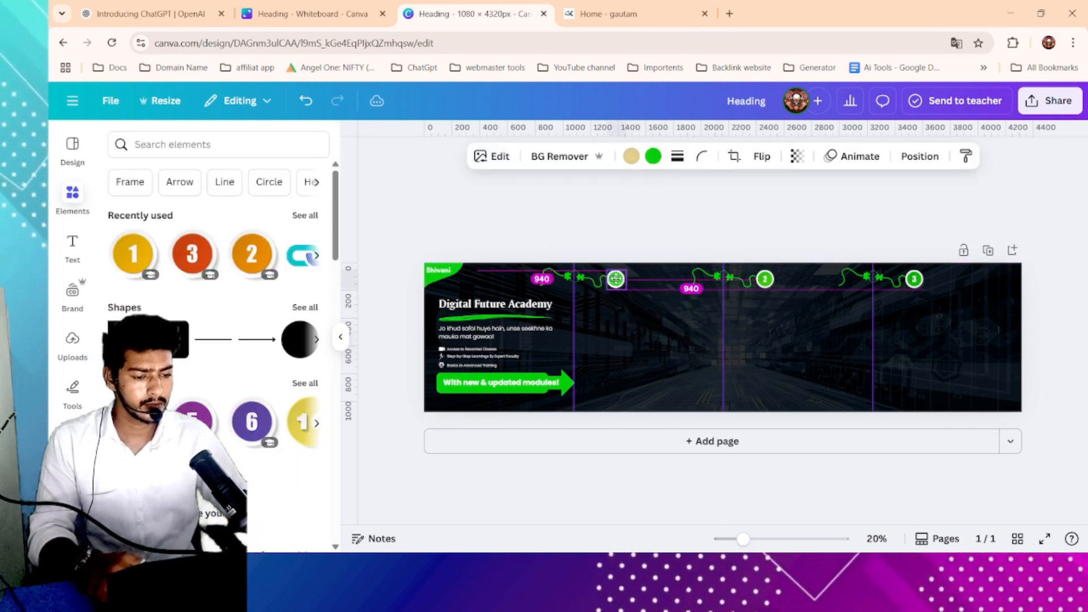
pyautogui.click(736, 240)
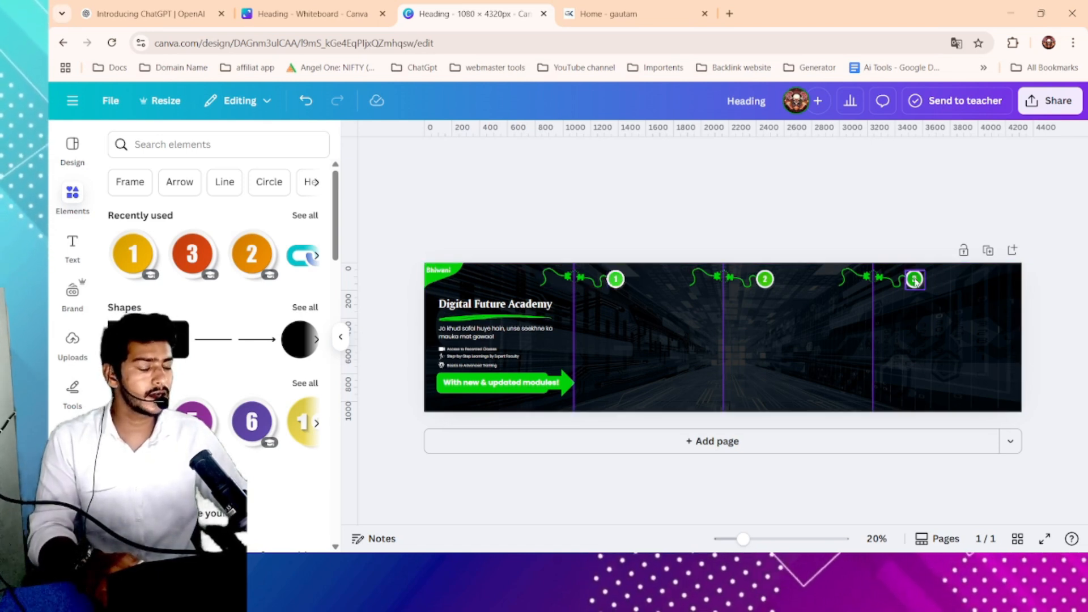
# - Copy the "WordPress" module title from the academy website's curriculum section
pyautogui.scroll(1, 744, 335)
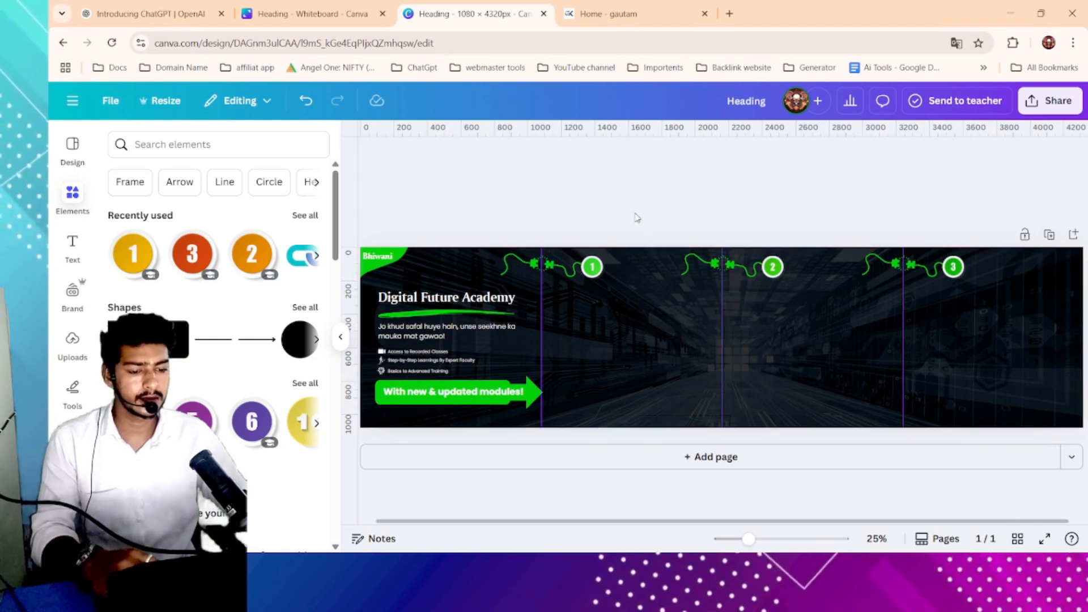
pyautogui.hscroll(-1, 647, 315)
pyautogui.click(650, 5)
pyautogui.scroll(-3, 267, 289)
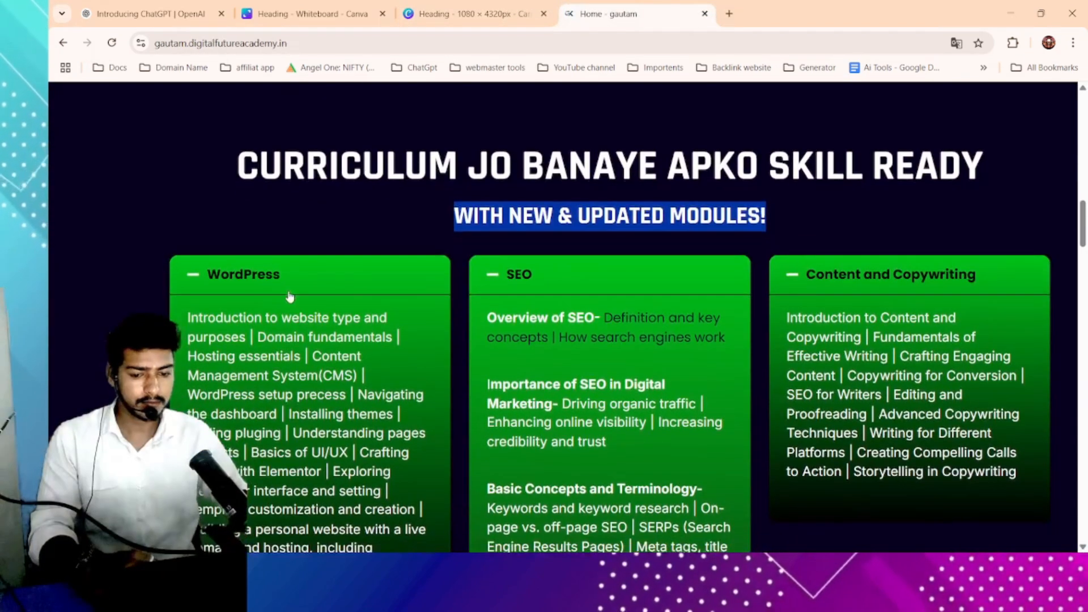
pyautogui.scroll(1, 248, 284)
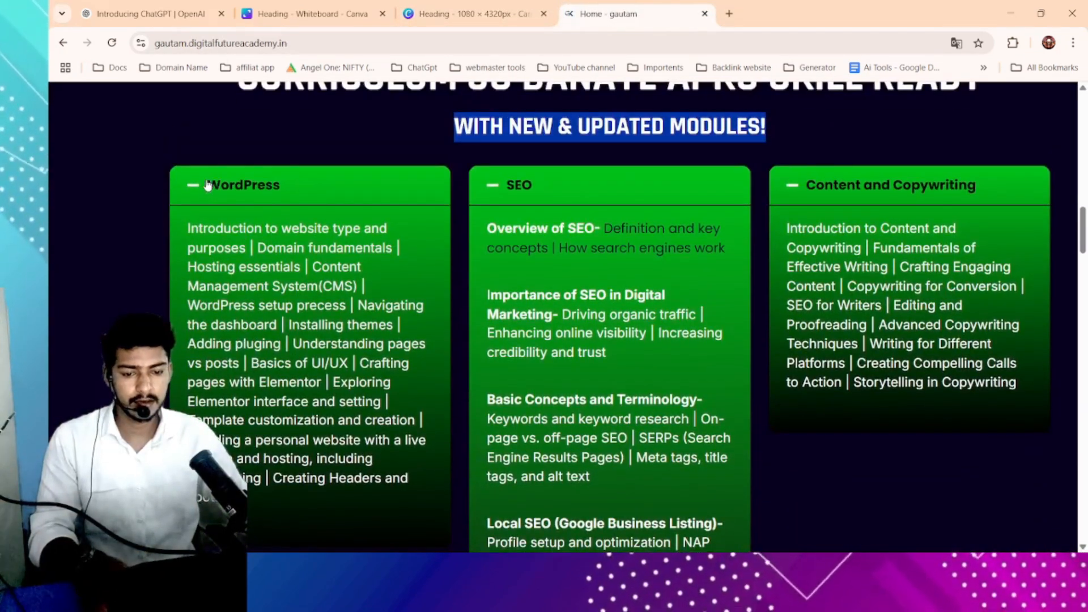
pyautogui.moveTo(207, 185); pyautogui.dragTo(341, 185)
pyautogui.hotkey('ctrl', 'c')
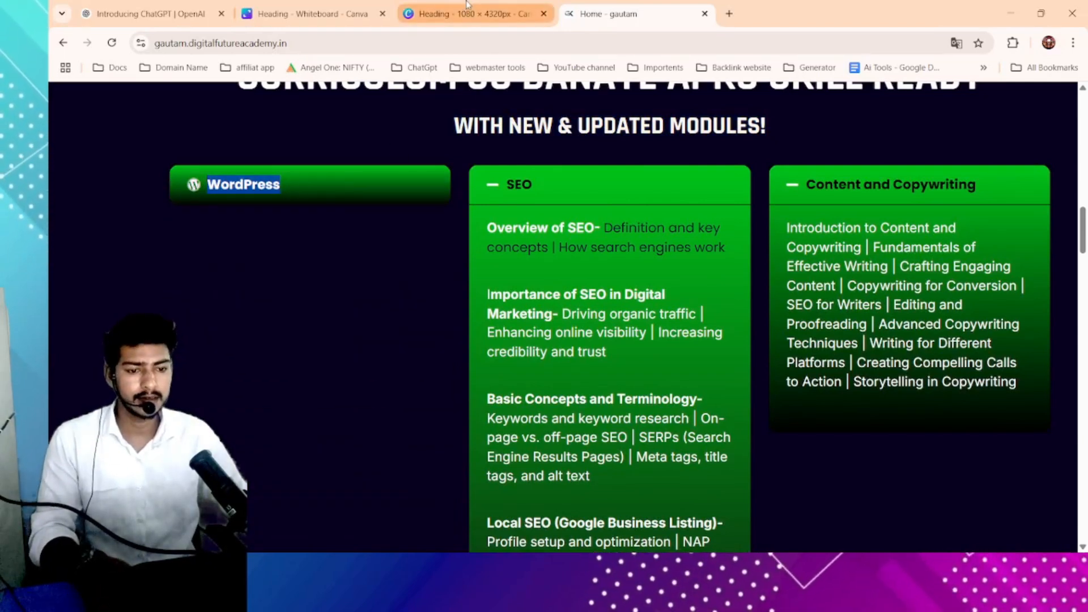
# - Duplicate the main heading onto the second panel and replace its text with "WordPress"
pyautogui.click(467, 4)
pyautogui.click(525, 301)
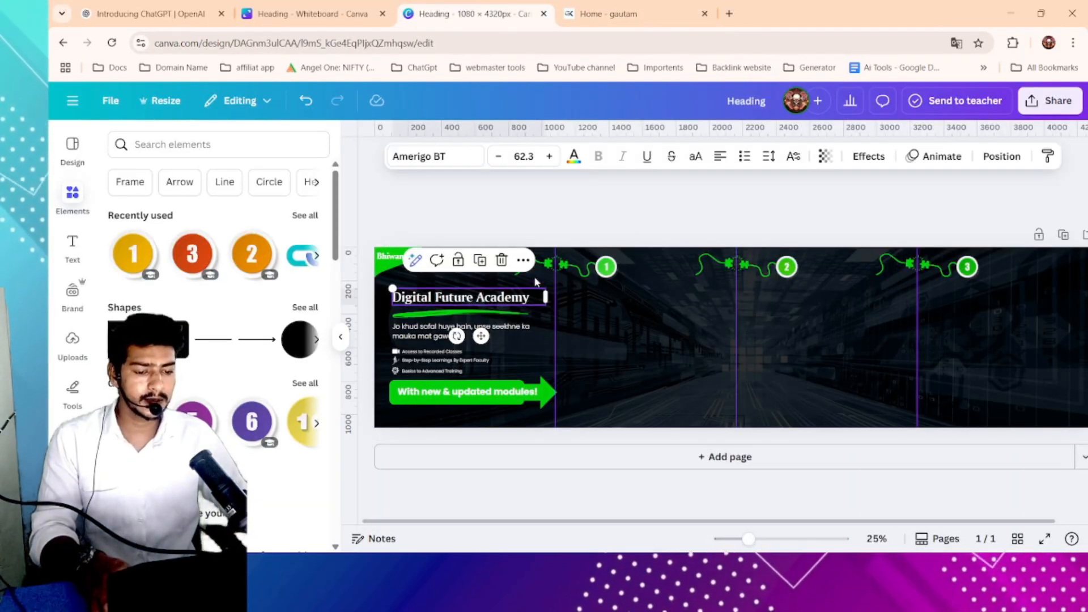
pyautogui.click(474, 261)
pyautogui.moveTo(669, 302); pyautogui.dragTo(628, 295)
pyautogui.hotkey('ctrl', 'v')
pyautogui.click(674, 301)
pyautogui.click(688, 301)
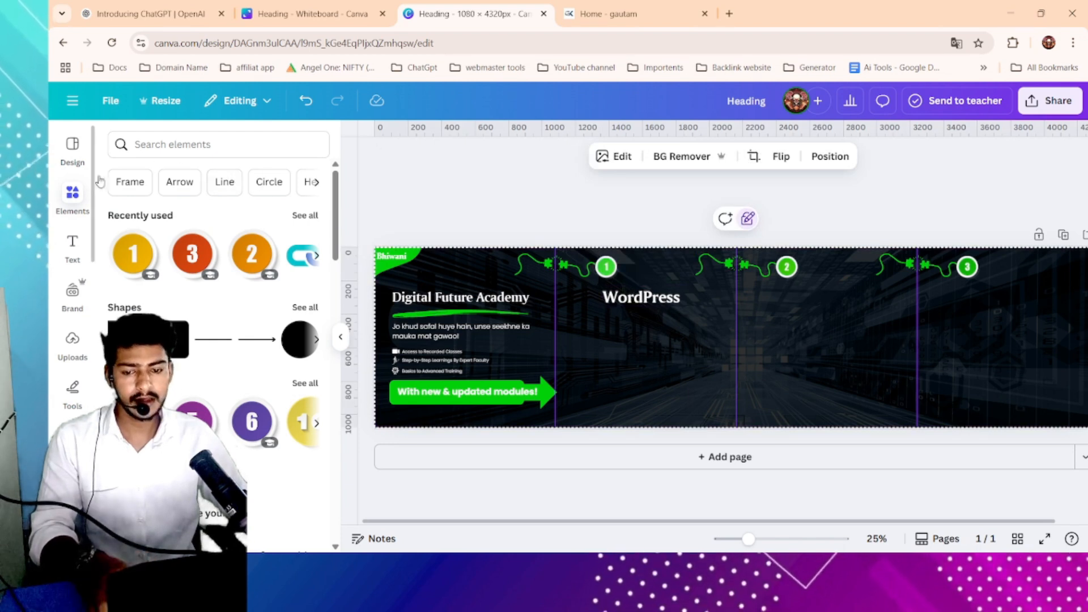
# - Search graphics for "WordPress" and browse the results
pyautogui.click(190, 146)
pyautogui.write('WordPress')
pyautogui.press('Return')
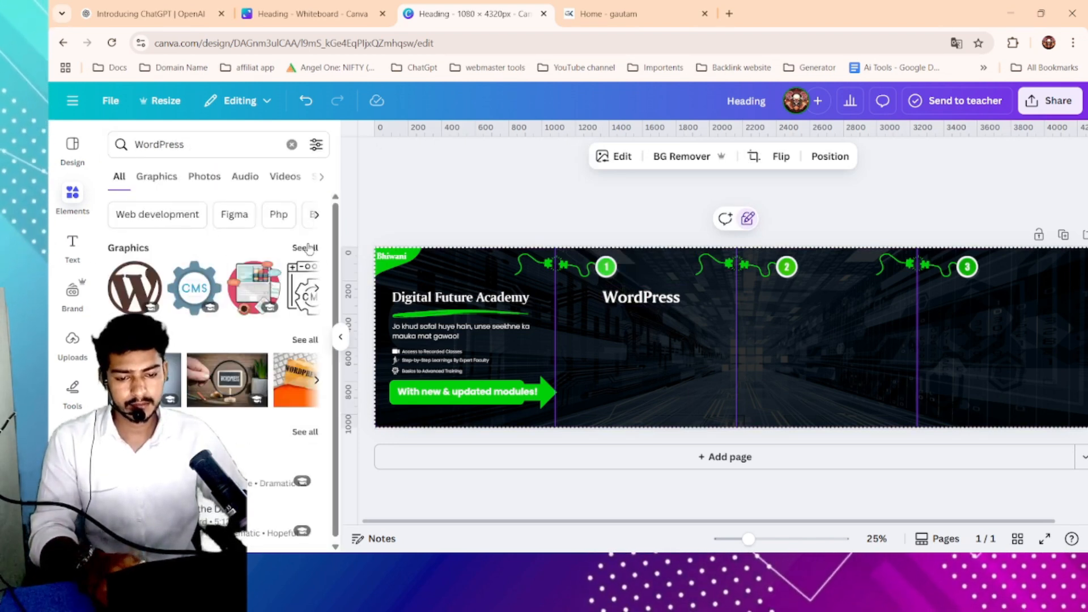
pyautogui.click(309, 248)
pyautogui.scroll(-1, 252, 357)
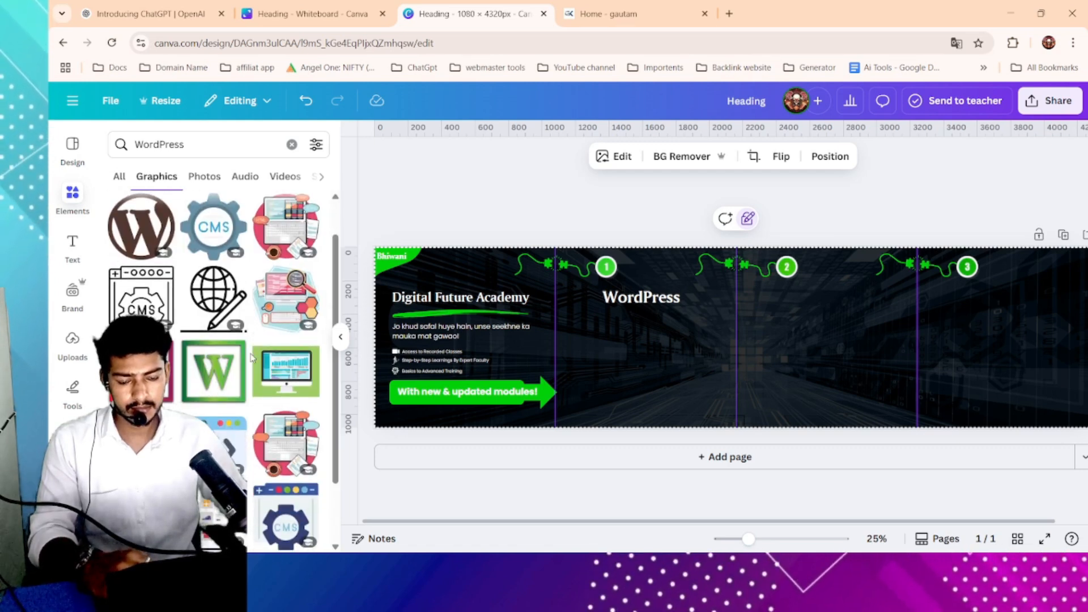
pyautogui.scroll(-1, 253, 357)
pyautogui.scroll(-2, 253, 357)
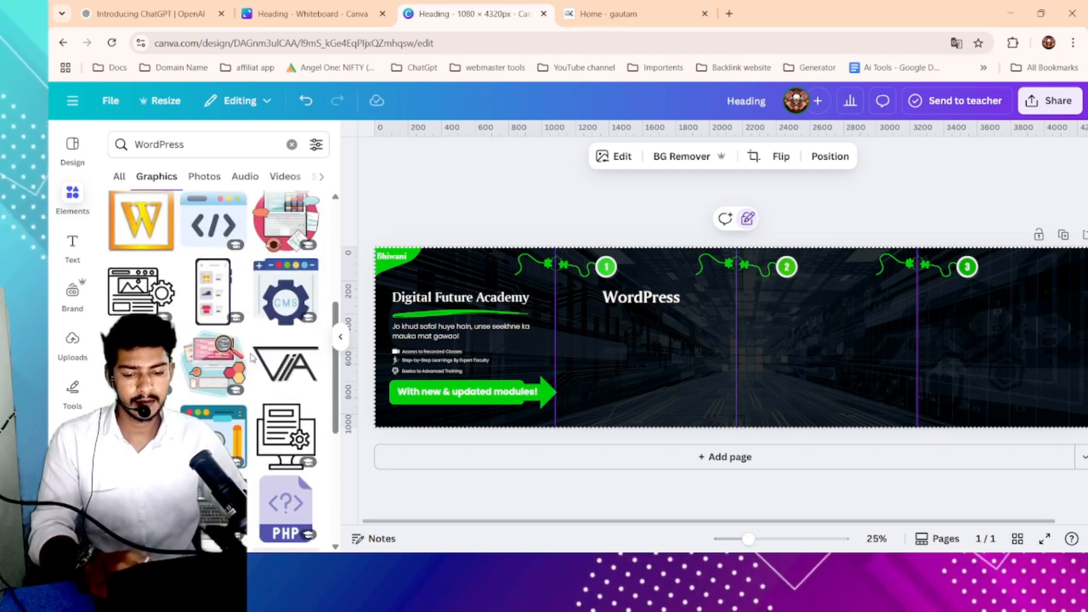
pyautogui.scroll(4, 243, 351)
pyautogui.moveTo(335, 246); pyautogui.dragTo(331, 282)
pyautogui.scroll(-6, 260, 293)
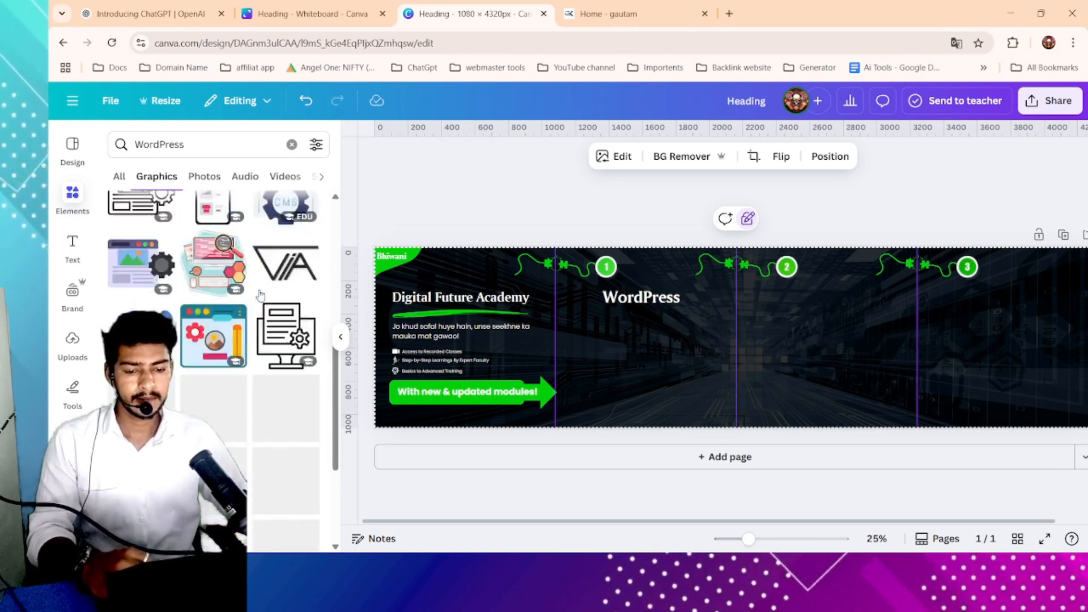
pyautogui.scroll(3, 261, 294)
pyautogui.scroll(3, 249, 287)
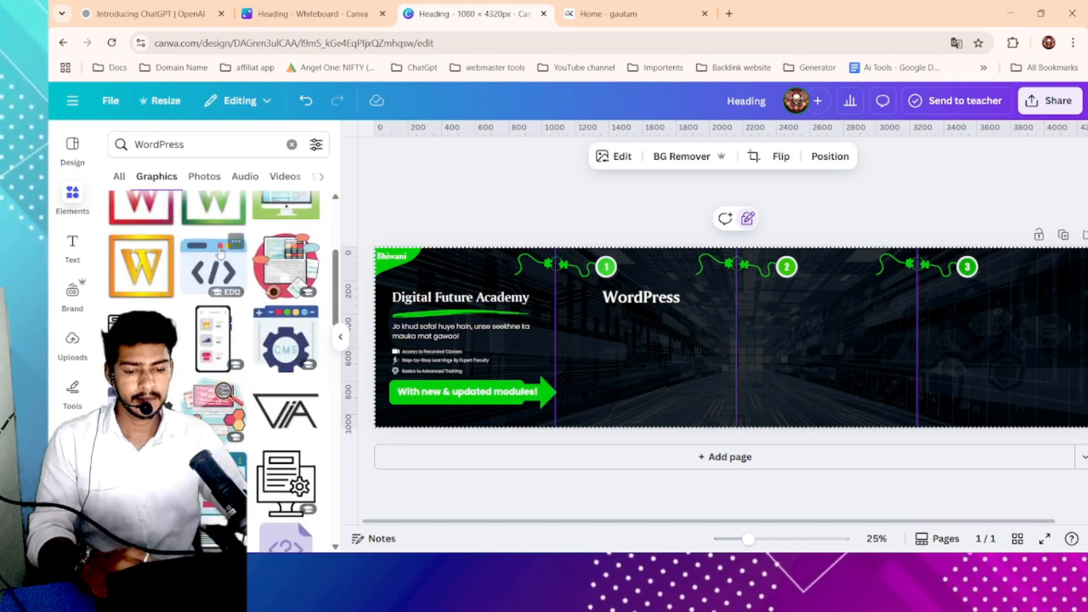
pyautogui.scroll(3, 223, 275)
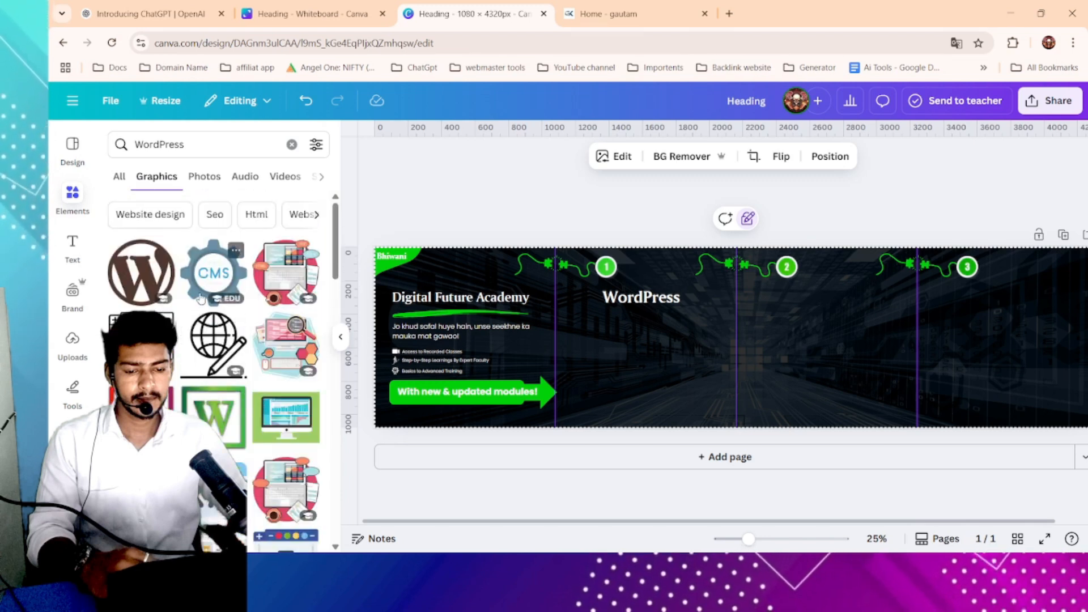
# - Add the CMS gear graphic and place it below the WordPress heading on the second panel
pyautogui.click(213, 273)
pyautogui.moveTo(749, 337); pyautogui.dragTo(657, 343)
pyautogui.click(712, 320)
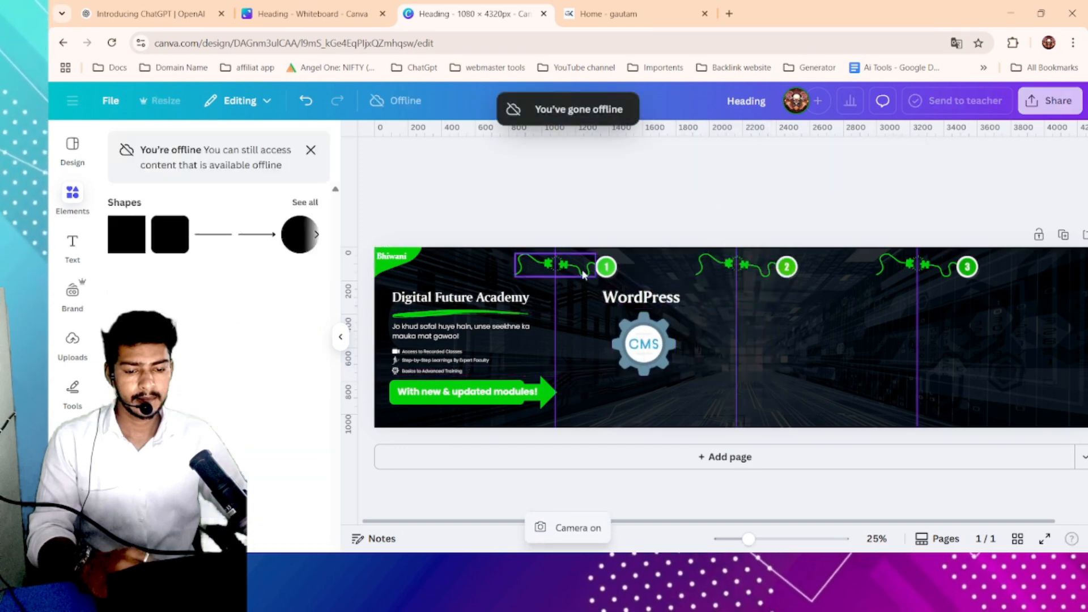
# - Copy the first lines of the WordPress module description from the academy website
pyautogui.click(601, 14)
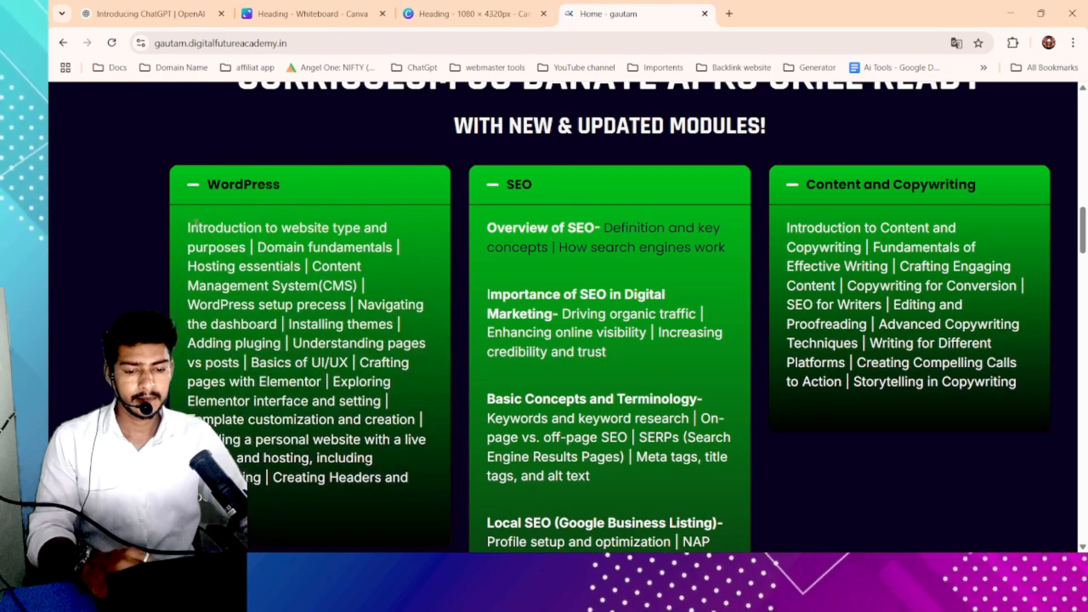
pyautogui.moveTo(186, 229); pyautogui.dragTo(425, 306)
pyautogui.hotkey('ctrl', 'c')
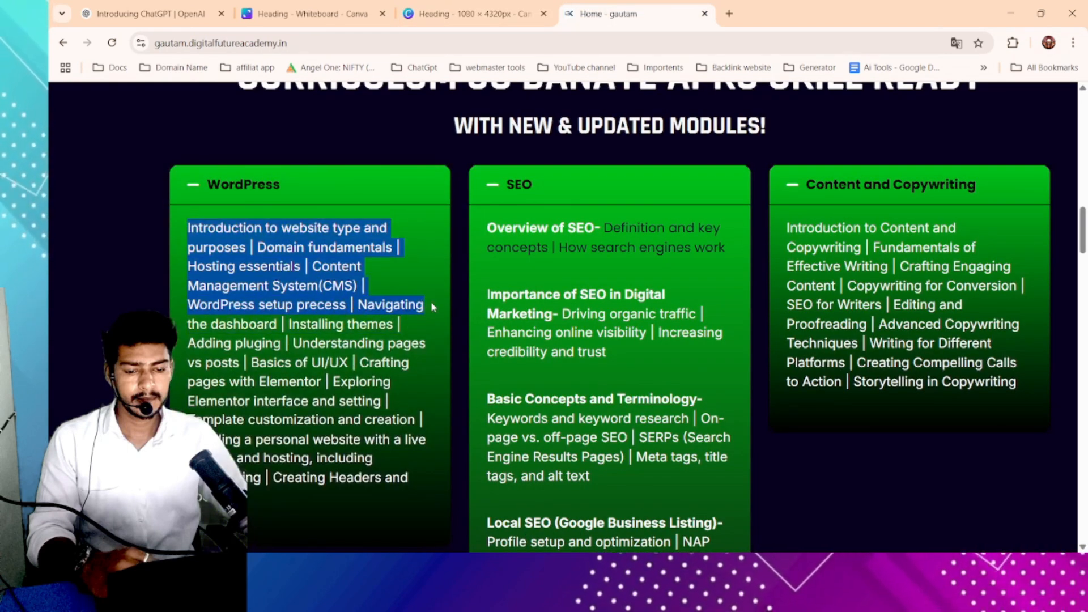
pyautogui.click(474, 12)
# - Duplicate the tagline text box below the gear and paste the WordPress description into it, resizing the box
pyautogui.click(493, 339)
pyautogui.click(492, 340)
pyautogui.moveTo(492, 340); pyautogui.dragTo(682, 397)
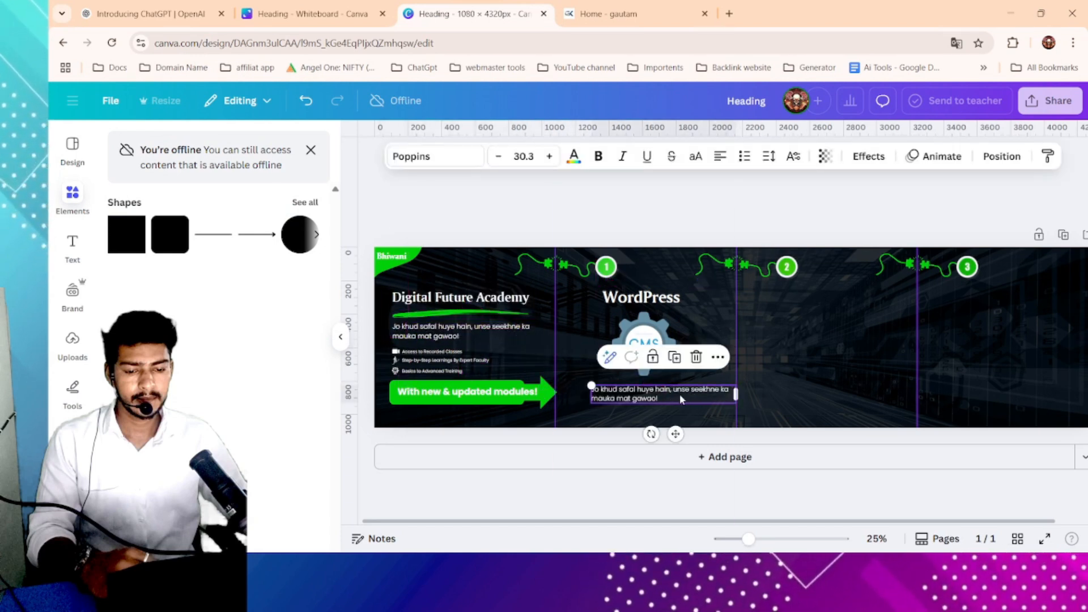
pyautogui.doubleClick(682, 395)
pyautogui.hotkey('ctrl', 'v')
pyautogui.moveTo(737, 422); pyautogui.dragTo(726, 397)
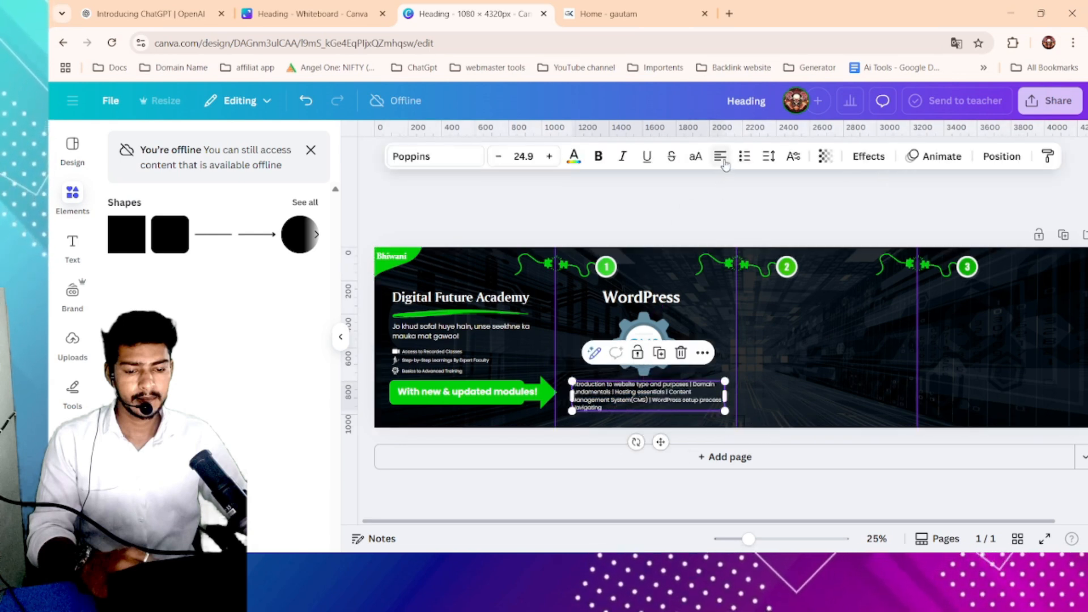
# - Center-align the WordPress description text and nudge it into place under the gear
pyautogui.click(724, 162)
pyautogui.click(797, 409)
pyautogui.moveTo(681, 406); pyautogui.dragTo(674, 403)
pyautogui.click(697, 218)
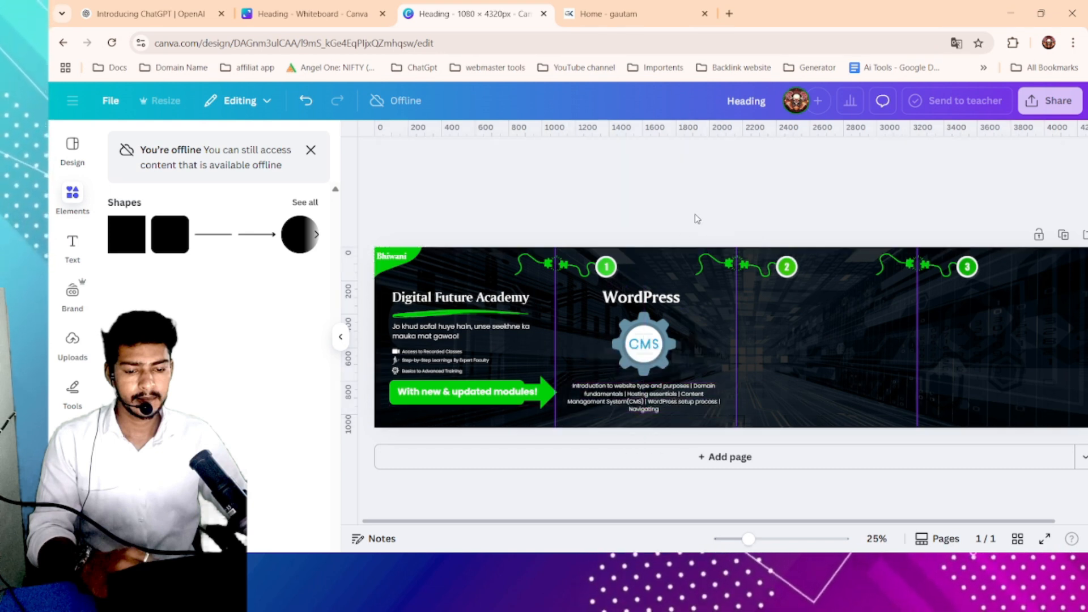
pyautogui.hscroll(1, 697, 219)
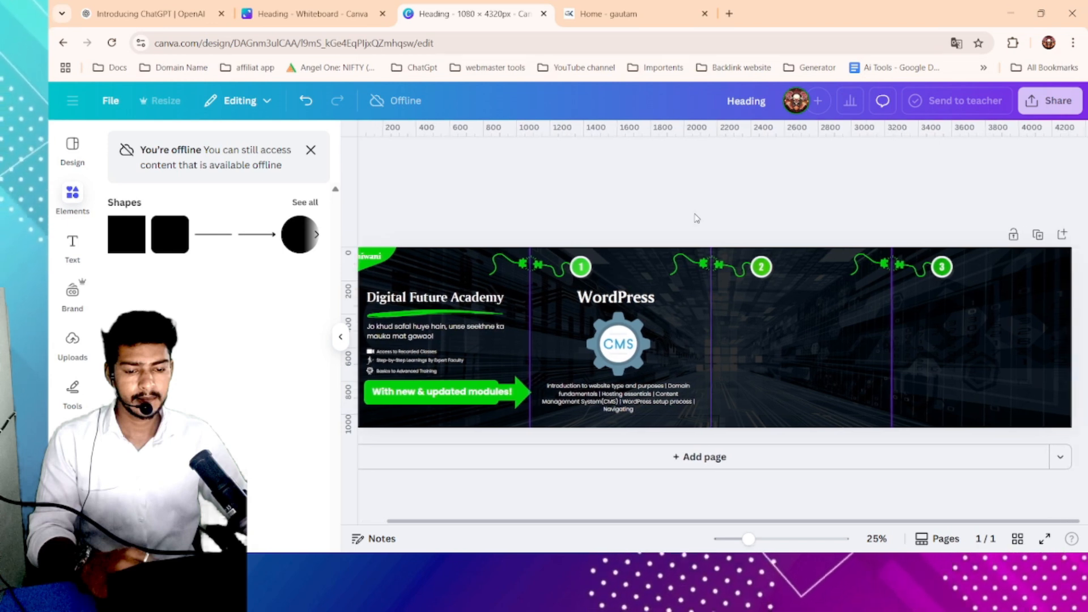
# - Copy the Content and Copywriting module title from the academy website
pyautogui.click(623, 6)
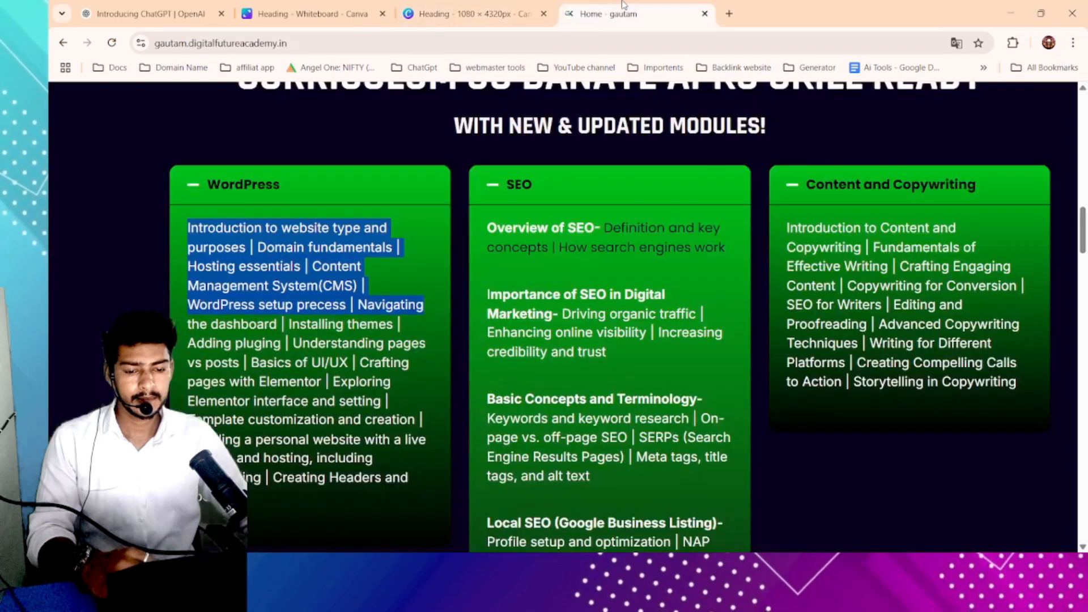
pyautogui.doubleClick(552, 189)
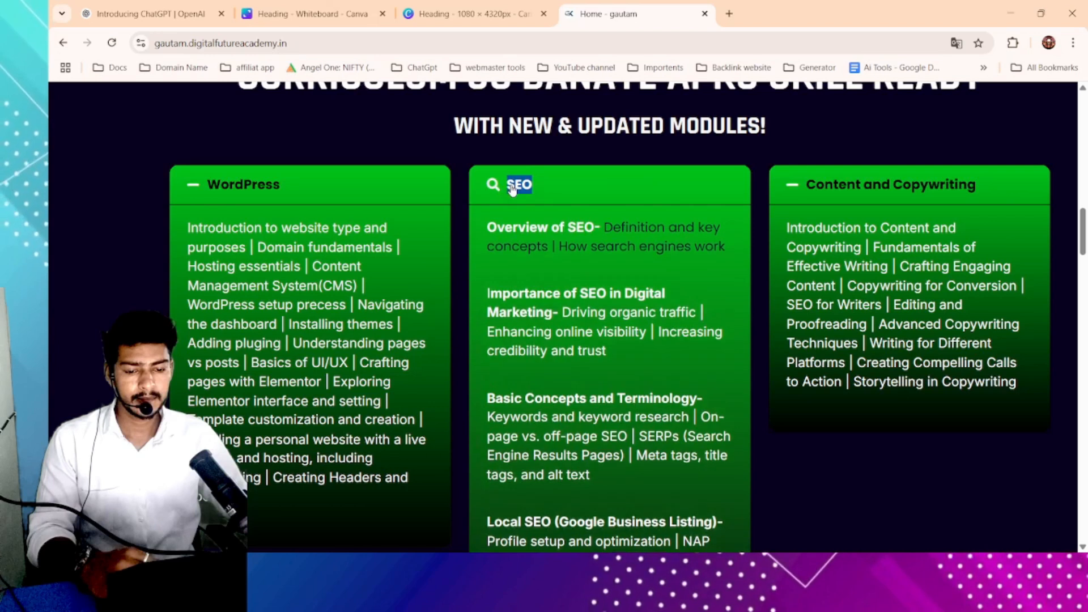
pyautogui.moveTo(989, 185); pyautogui.dragTo(802, 185)
pyautogui.hotkey('ctrl', 'c')
pyautogui.click(426, 5)
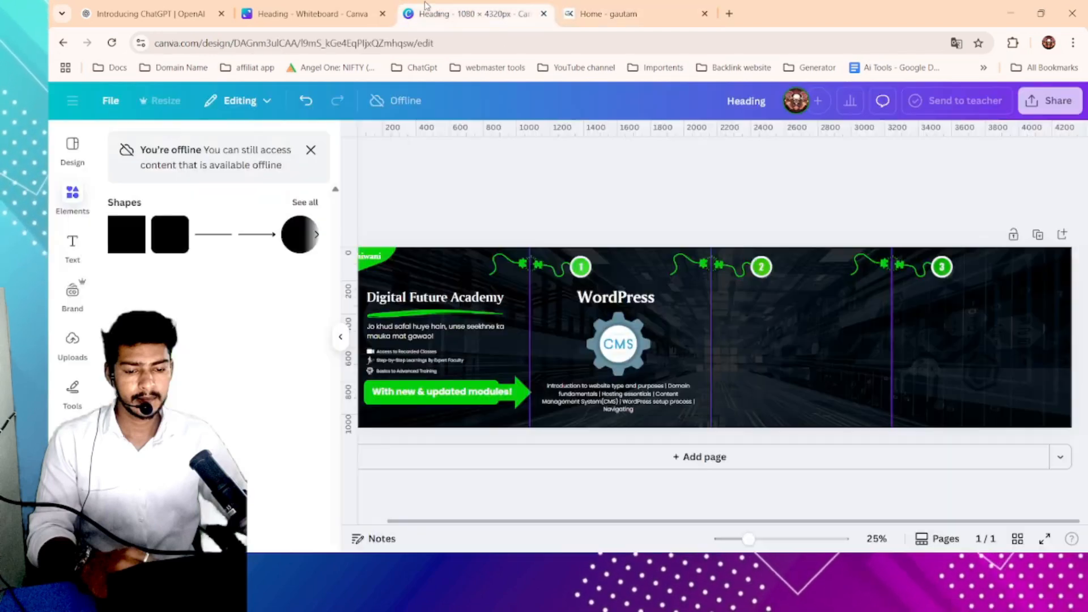
# - Duplicate the WordPress heading onto the third panel and replace its text with Content and Copywriting
pyautogui.doubleClick(635, 298)
pyautogui.moveTo(640, 317); pyautogui.dragTo(809, 314)
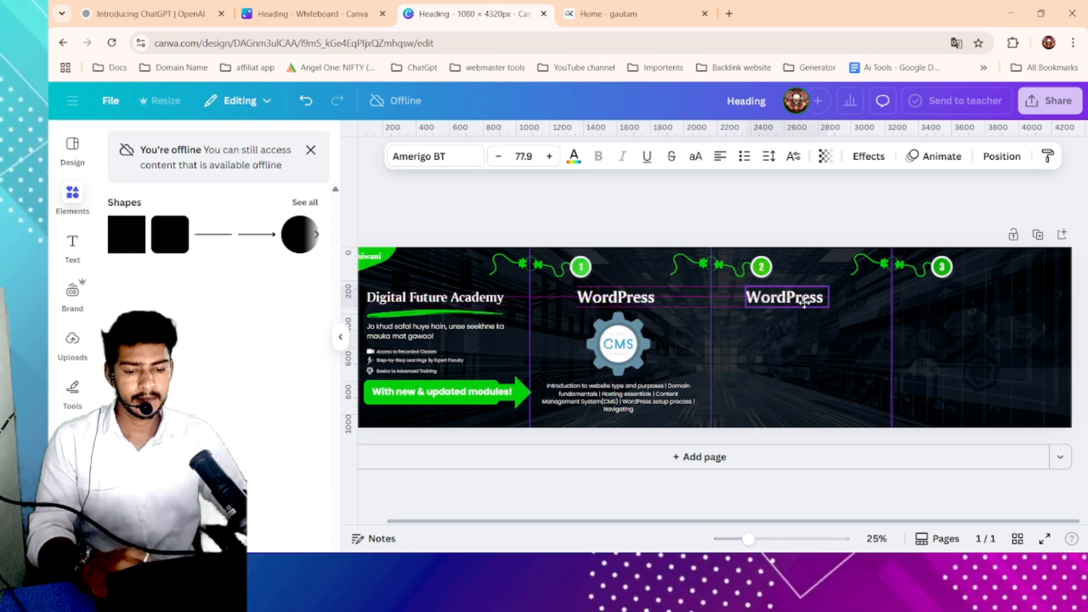
pyautogui.doubleClick(812, 301)
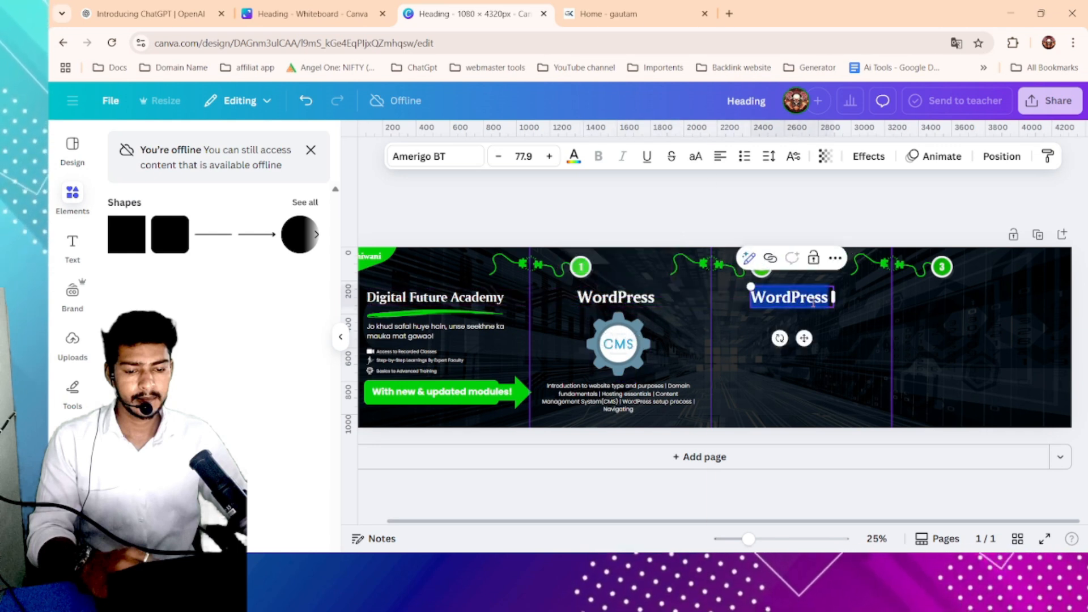
pyautogui.hotkey('ctrl', 'v')
# - Resize the Content and Copywriting heading and center it at the top of the third panel
pyautogui.moveTo(841, 333); pyautogui.dragTo(941, 312)
pyautogui.click(966, 295)
pyautogui.moveTo(845, 302); pyautogui.dragTo(797, 300)
pyautogui.moveTo(704, 287); pyautogui.dragTo(729, 289)
pyautogui.moveTo(798, 296); pyautogui.dragTo(790, 294)
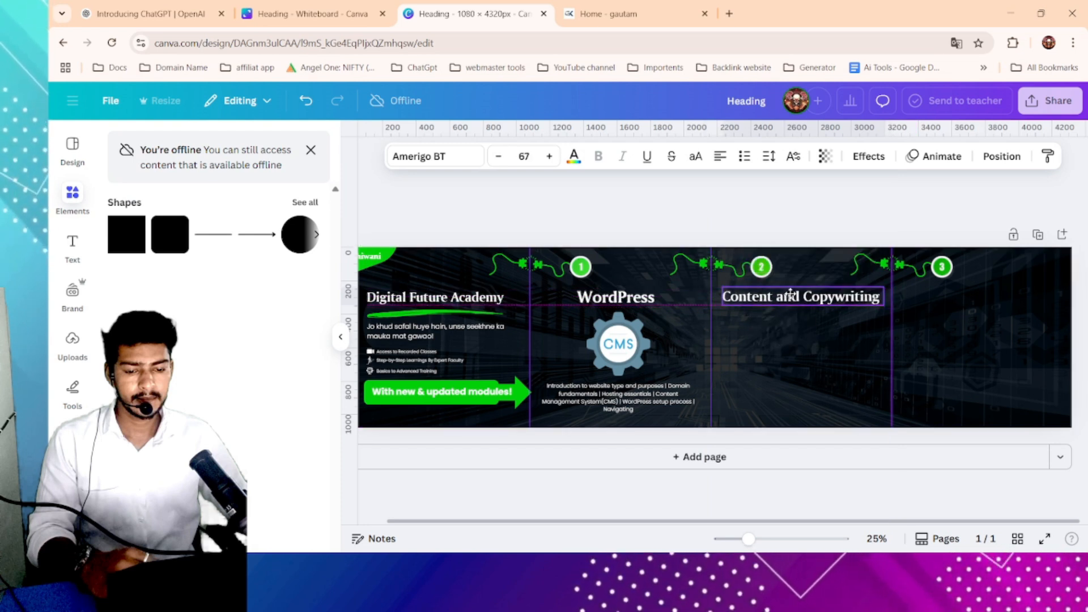
pyautogui.moveTo(791, 293); pyautogui.dragTo(791, 295)
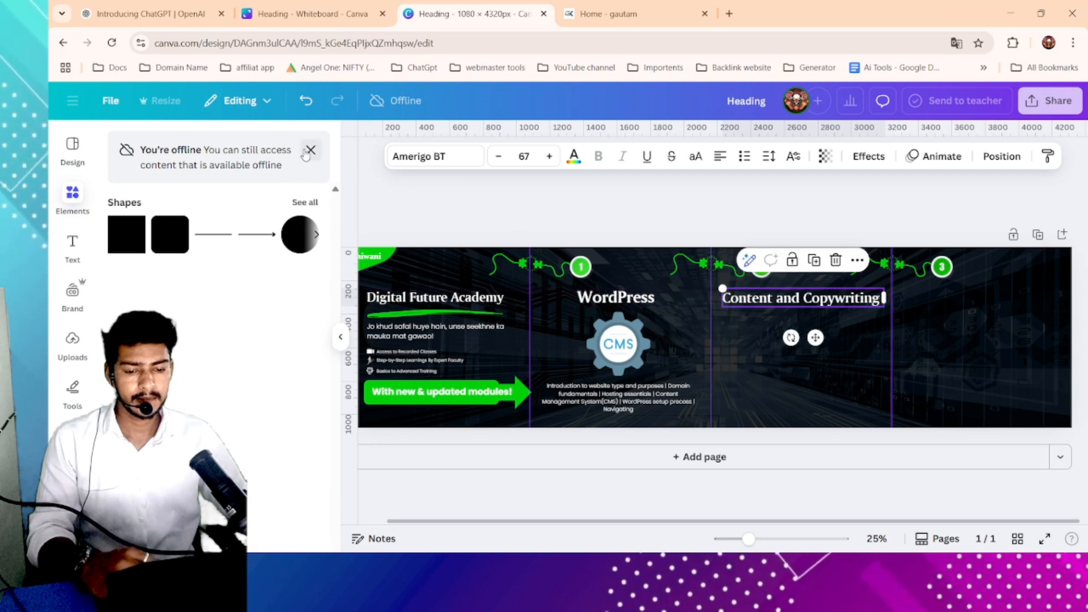
# - Dismiss the offline notice and open the Elements panel
pyautogui.click(310, 151)
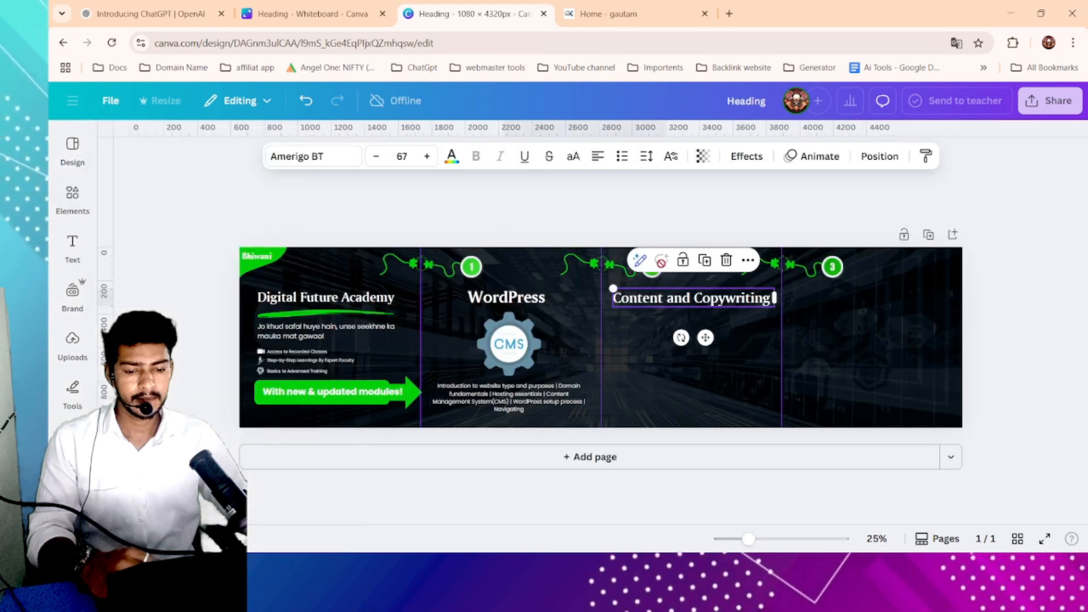
pyautogui.click(73, 196)
pyautogui.click(311, 157)
pyautogui.click(114, 150)
pyautogui.click(73, 196)
pyautogui.click(72, 196)
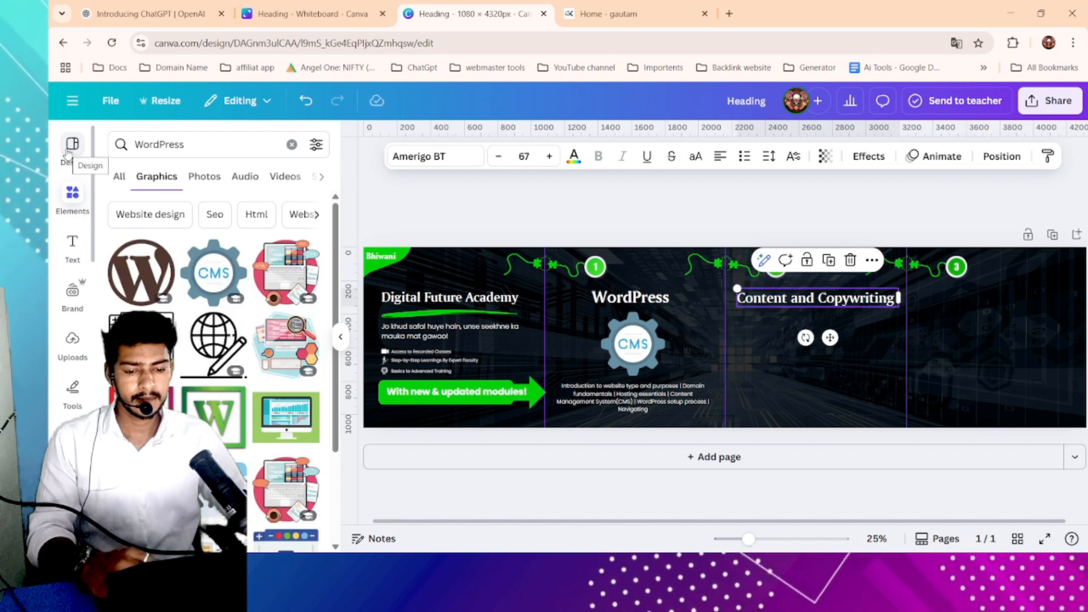
pyautogui.click(74, 205)
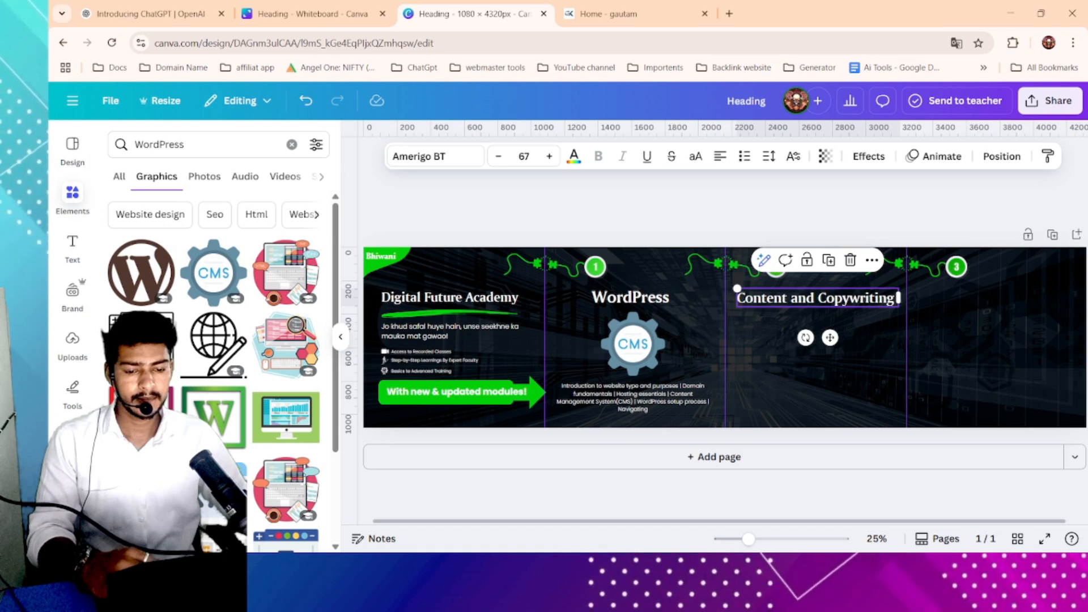
pyautogui.press('super')
pyautogui.write('iv')
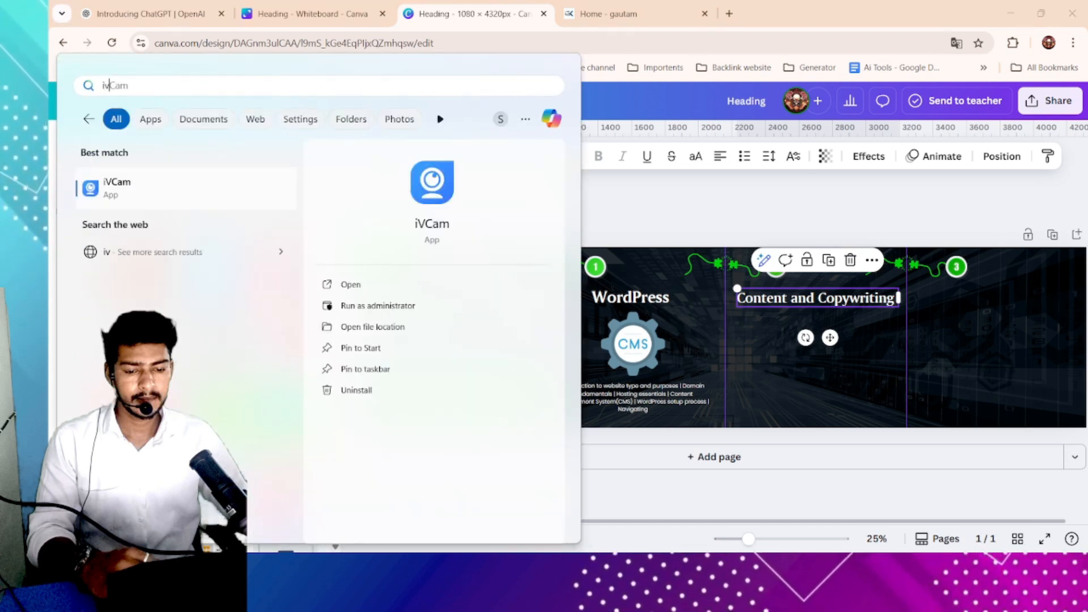
pyautogui.press('Escape')
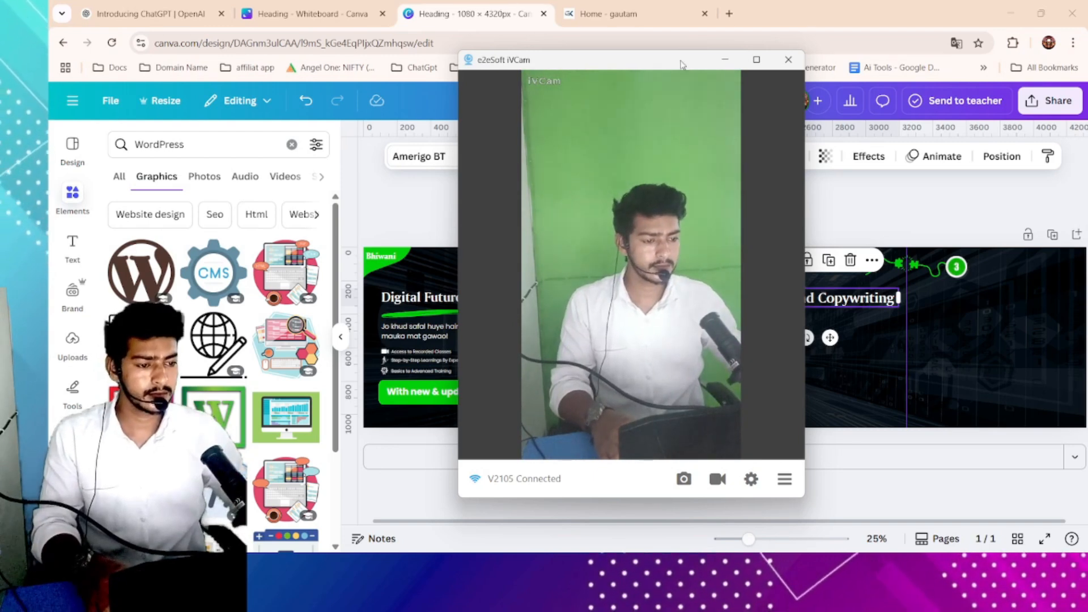
pyautogui.click(725, 60)
pyautogui.hotkey('alt', 'Tab')
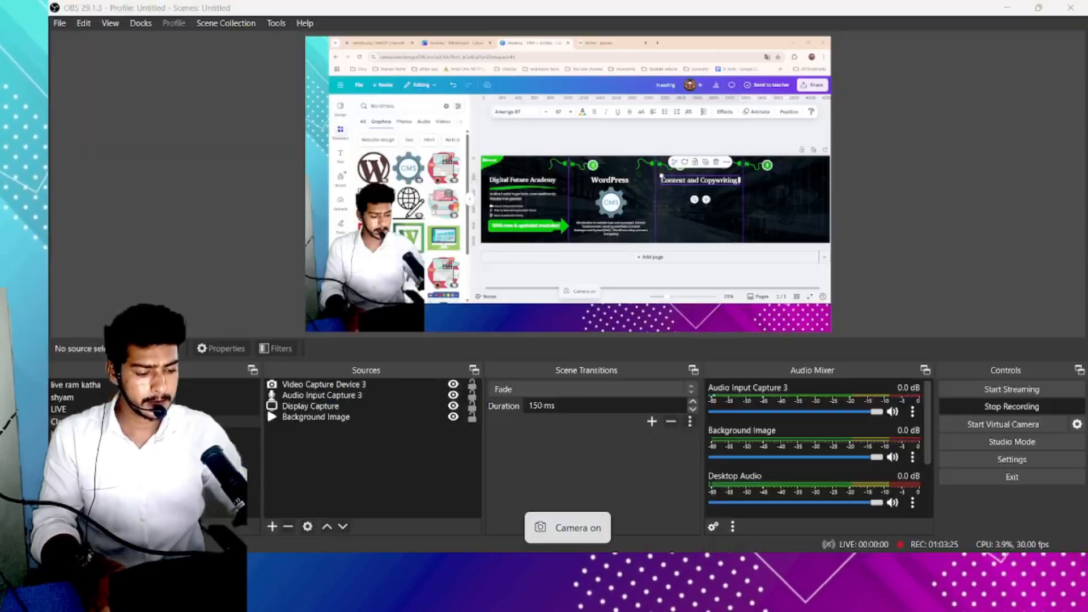
pyautogui.hotkey('alt', 'Tab')
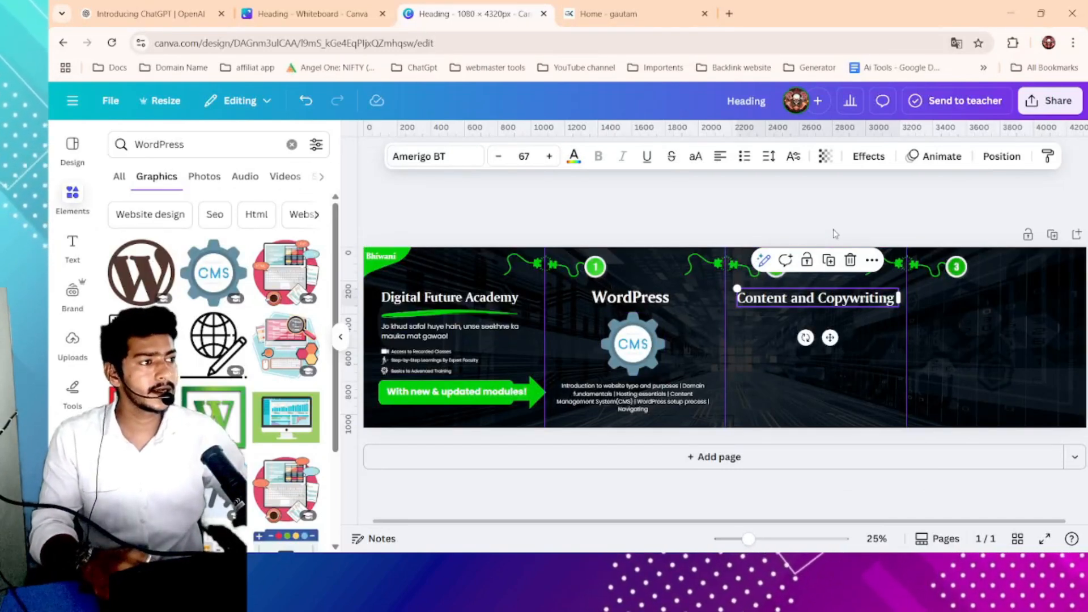
# - Search graphics for Content and Copywriting and add a document illustration to the design
pyautogui.click(201, 143)
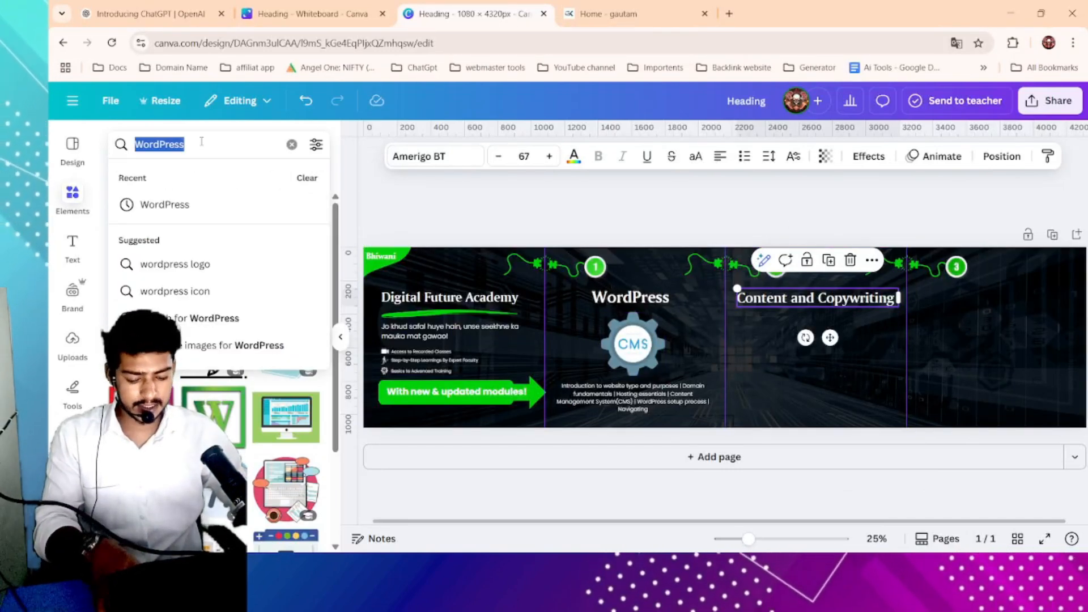
pyautogui.hotkey('ctrl', 'v')
pyautogui.press('Return')
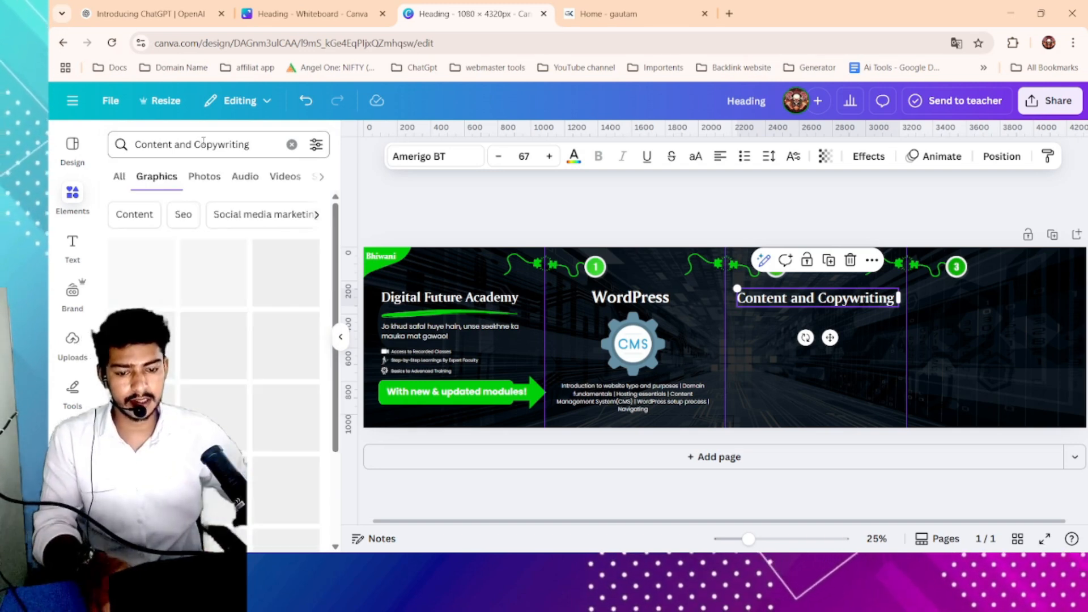
pyautogui.scroll(-1, 204, 252)
pyautogui.click(210, 243)
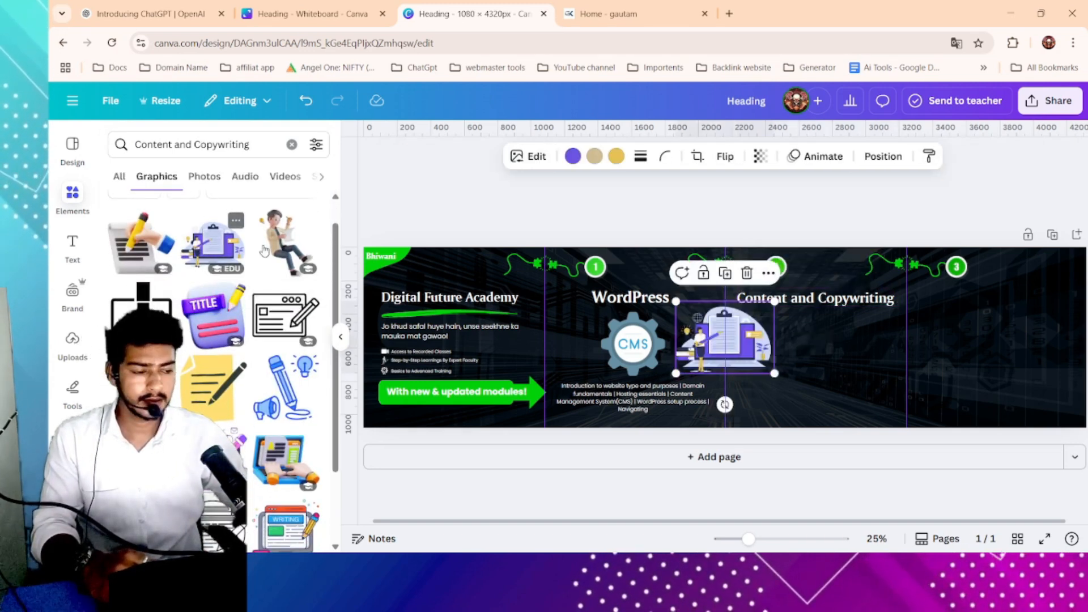
# - Move and resize the illustration below the Content and Copywriting heading on the third panel
pyautogui.moveTo(734, 346); pyautogui.dragTo(835, 355)
pyautogui.moveTo(876, 310); pyautogui.dragTo(854, 326)
pyautogui.moveTo(828, 349)
pyautogui.mouseDown()
pyautogui.moveTo(835, 336)
pyautogui.moveTo(823, 341)
pyautogui.mouseUp()
pyautogui.click(886, 346)
pyautogui.click(872, 337)
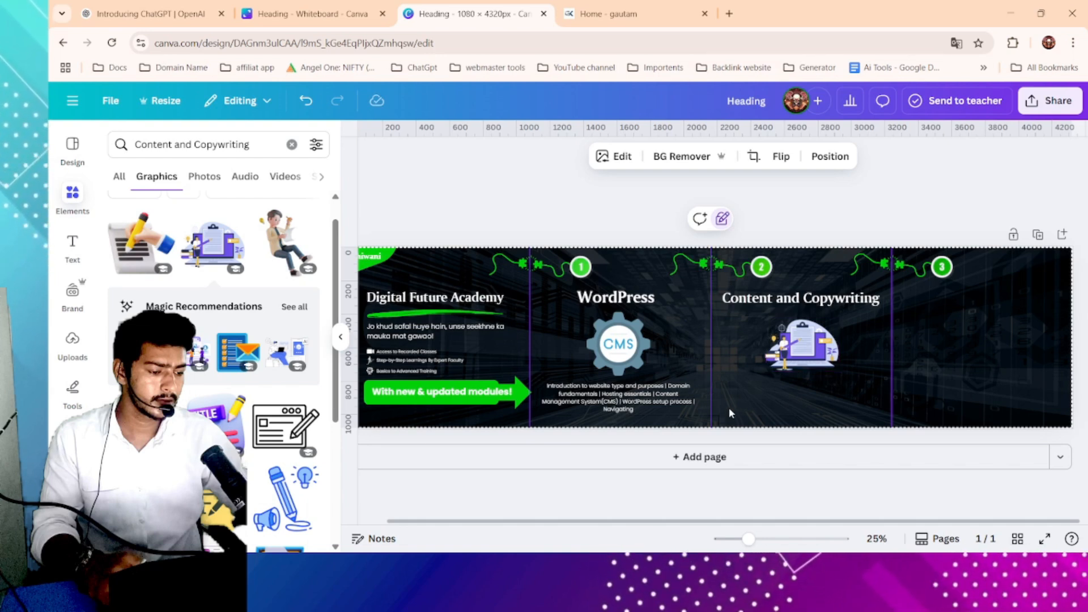
pyautogui.hotkey('alt', 'Tab')
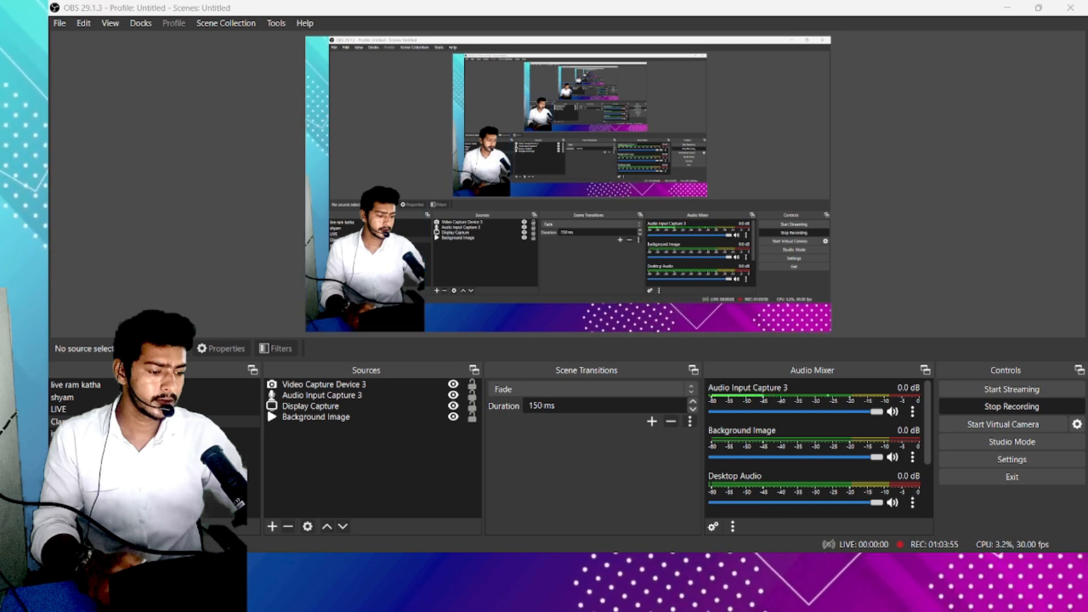
pyautogui.press('super')
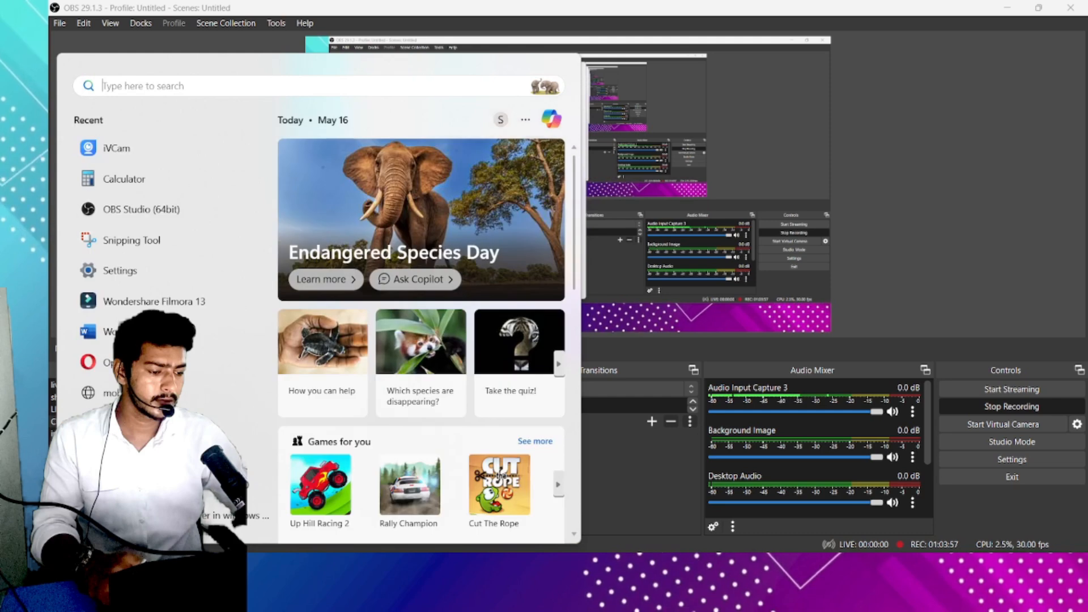
pyautogui.write('iv')
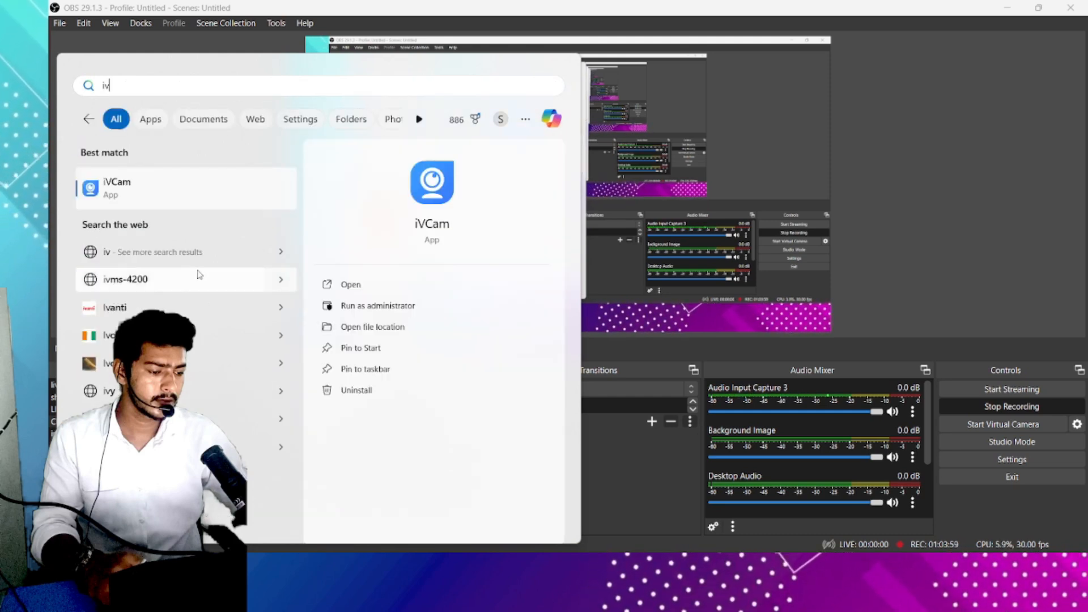
pyautogui.click(211, 206)
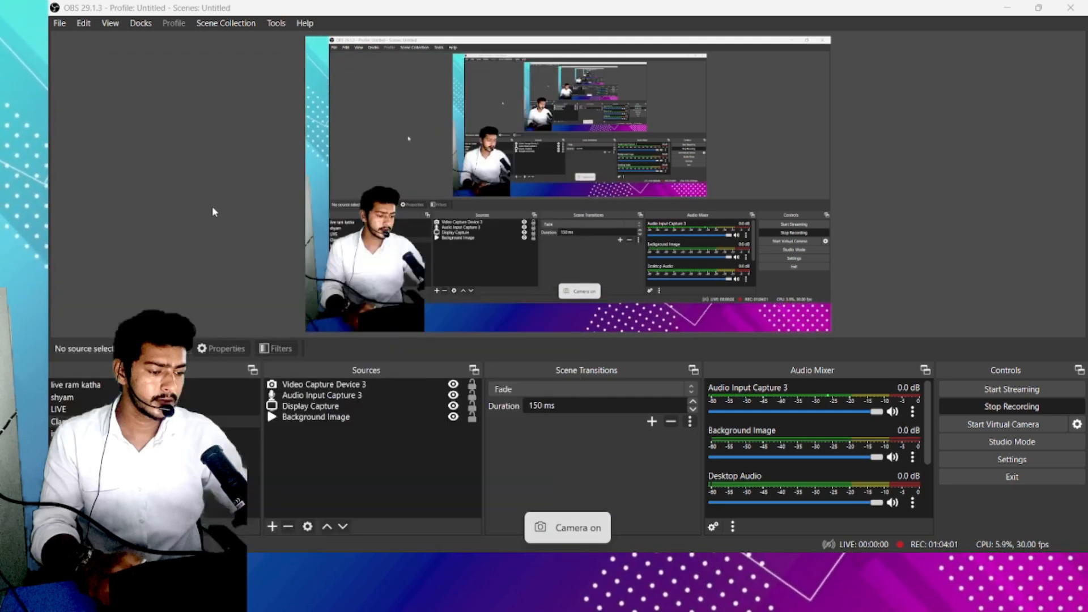
pyautogui.press('super')
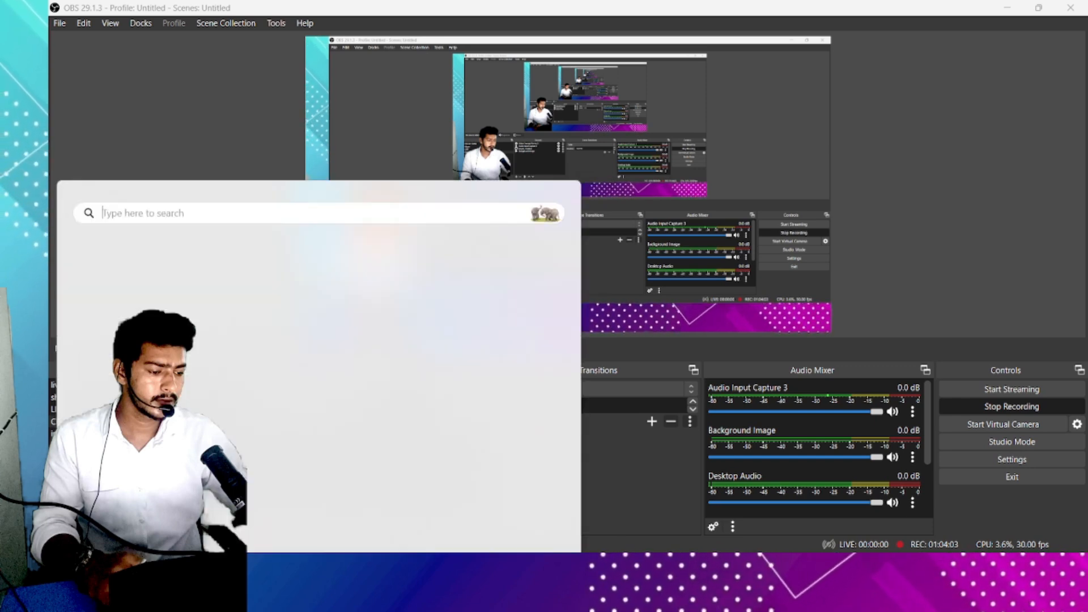
pyautogui.click(158, 151)
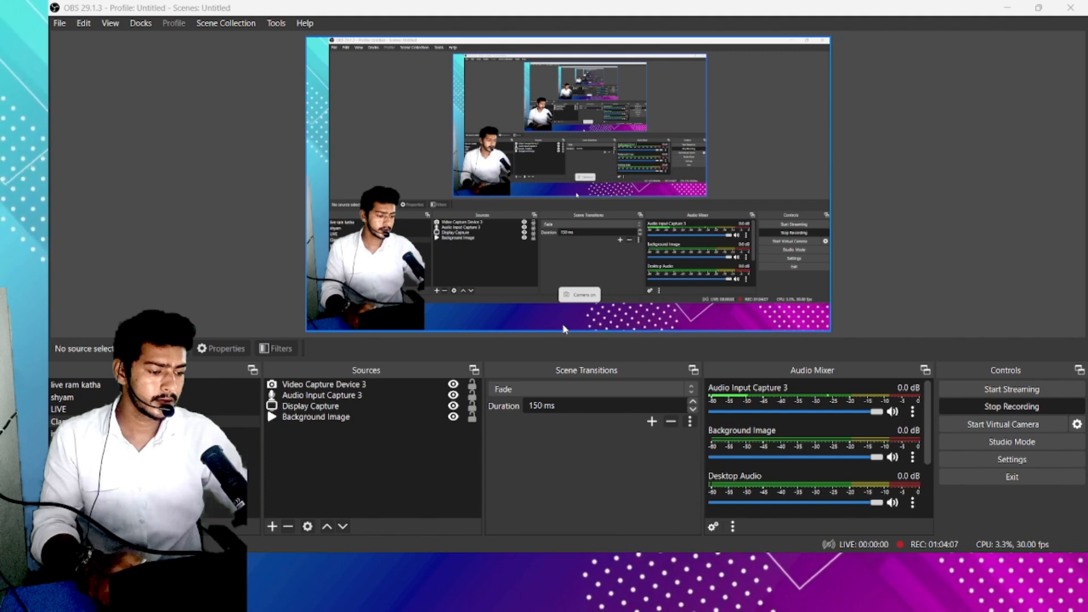
pyautogui.press('super')
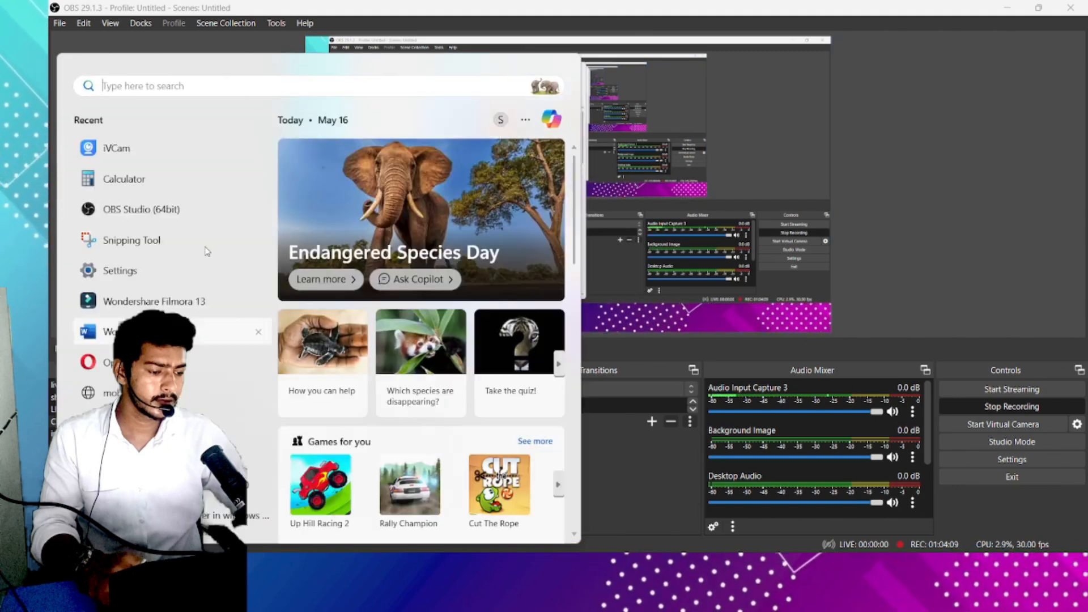
pyautogui.click(144, 152)
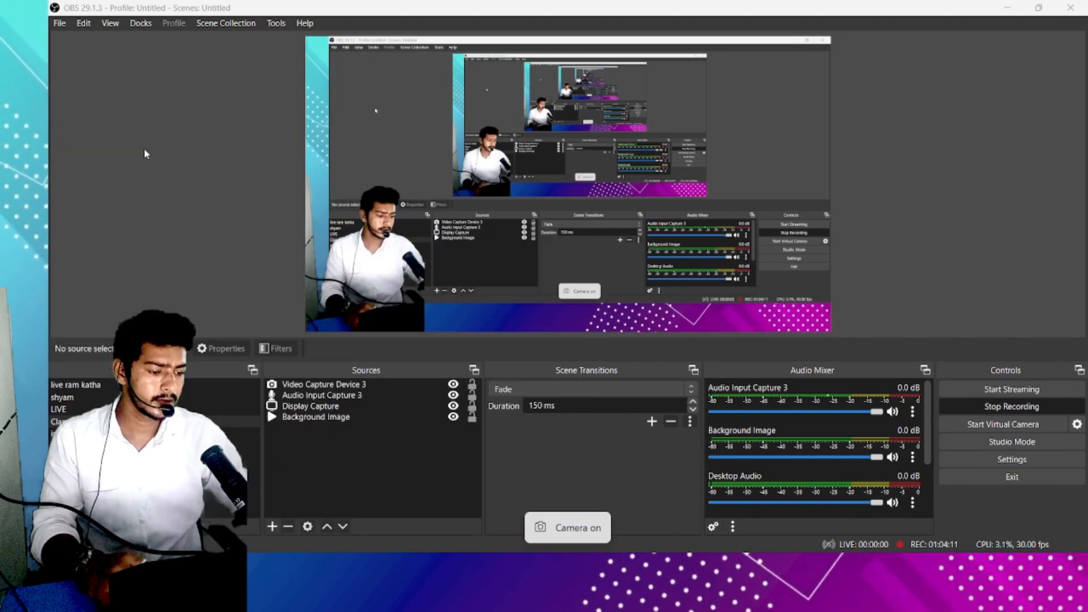
pyautogui.click(1008, 7)
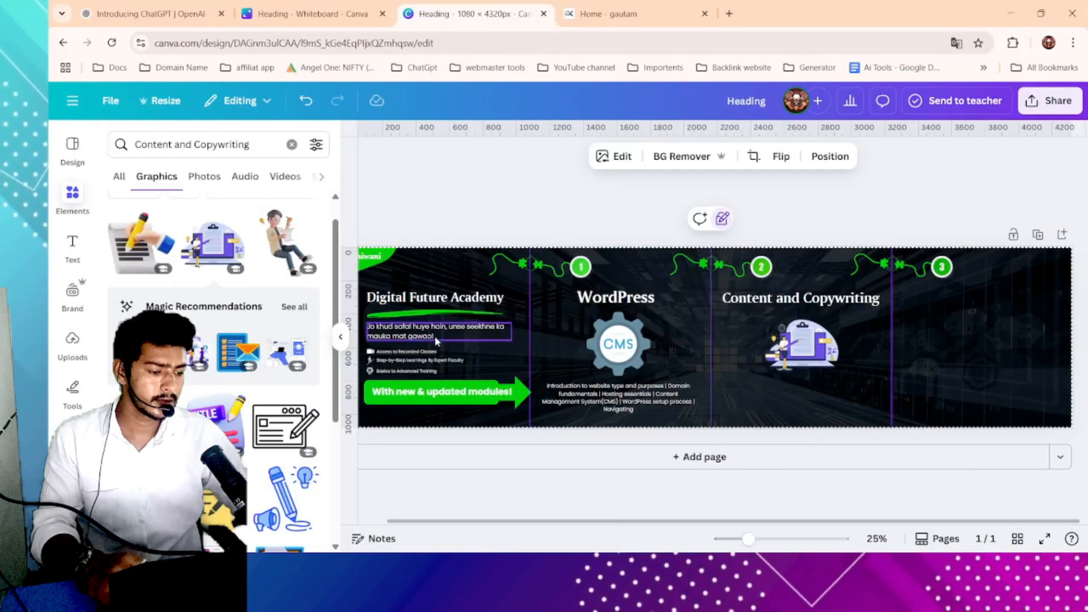
pyautogui.press('super+s')
pyautogui.click(169, 148)
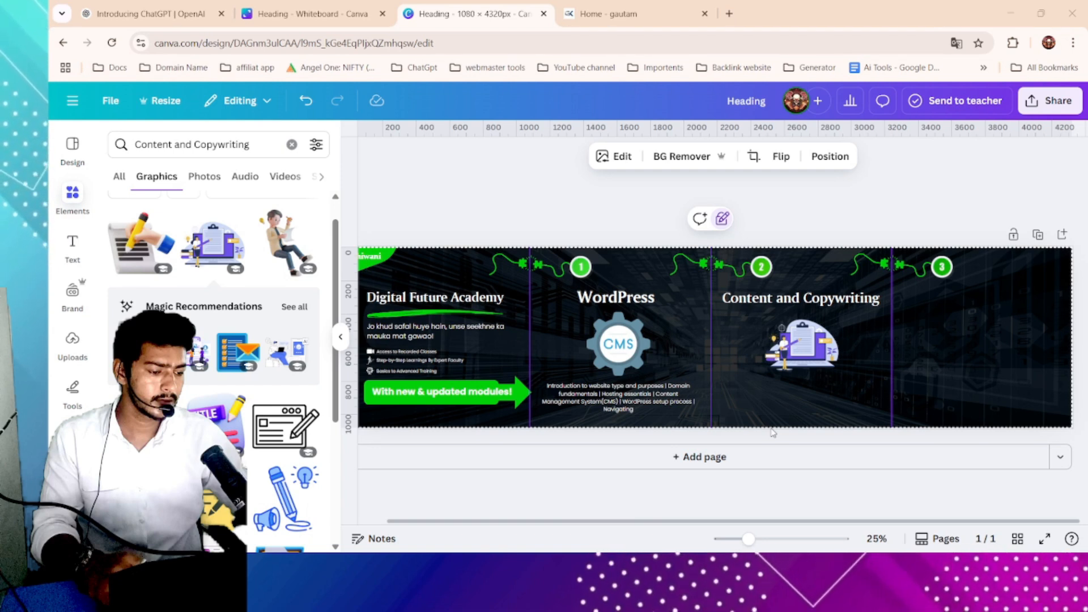
pyautogui.click(1011, 13)
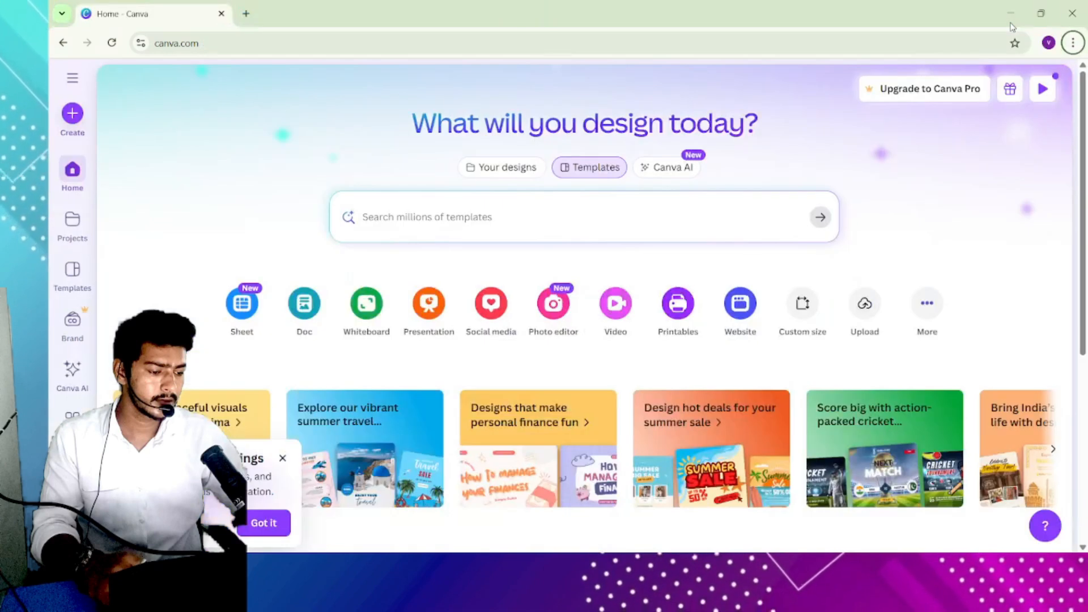
pyautogui.click(1012, 15)
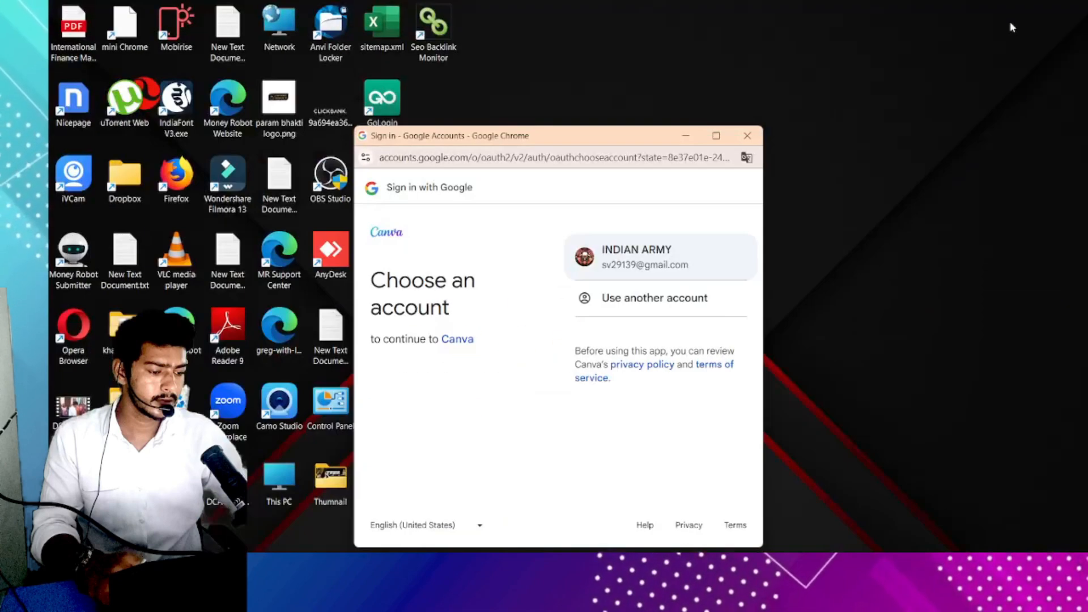
pyautogui.click(748, 137)
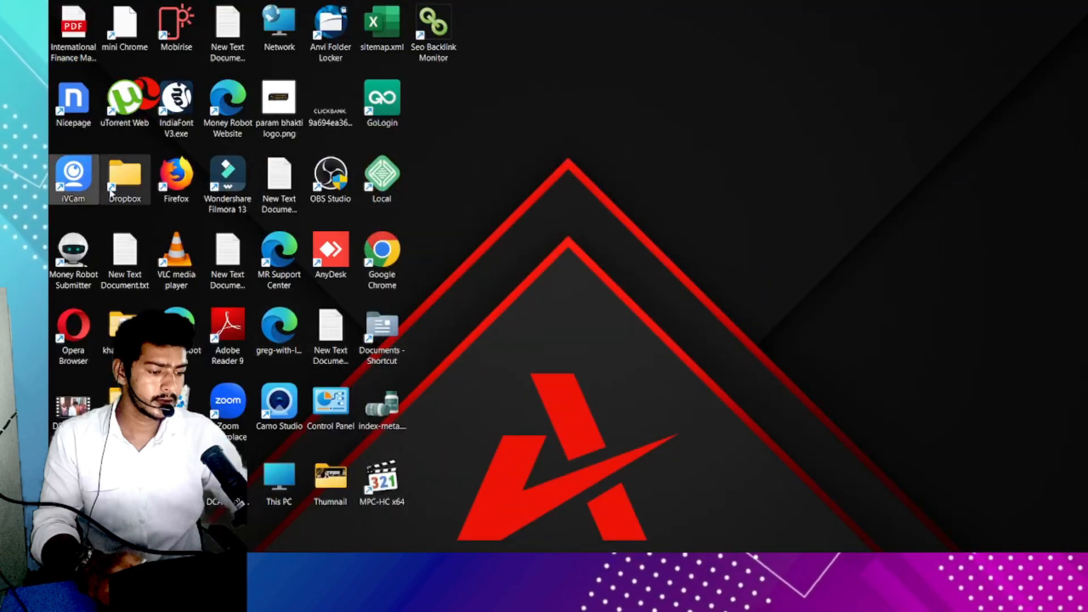
pyautogui.doubleClick(88, 178)
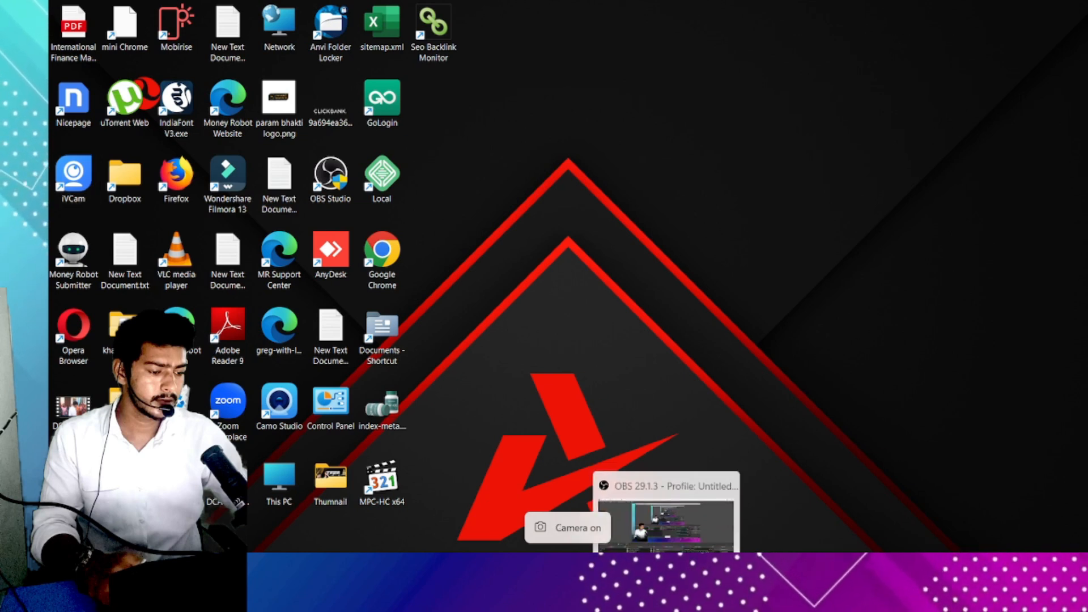
pyautogui.click(658, 481)
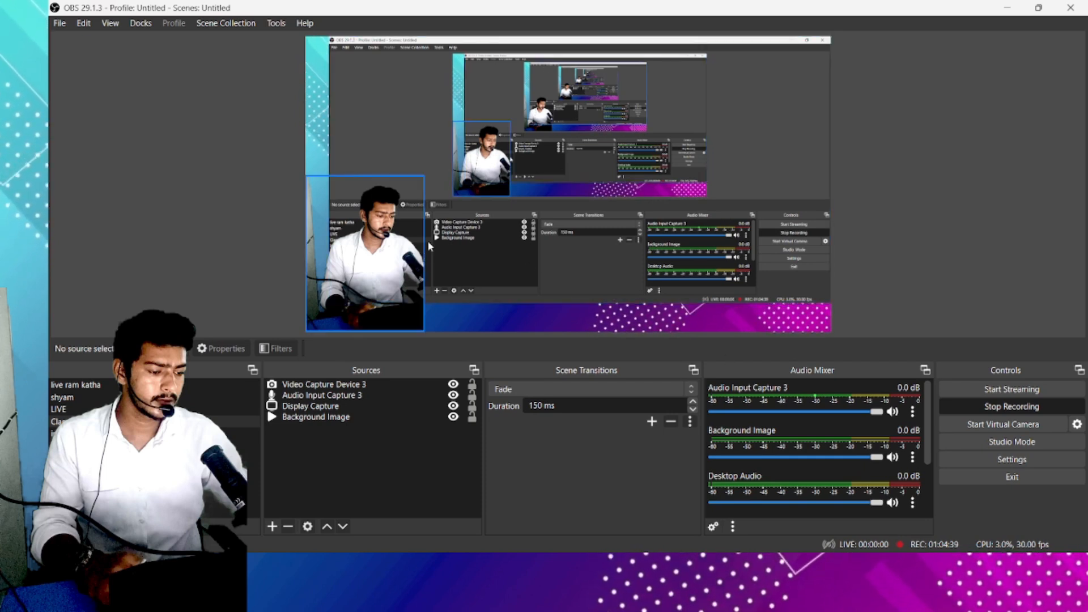
pyautogui.click(1008, 7)
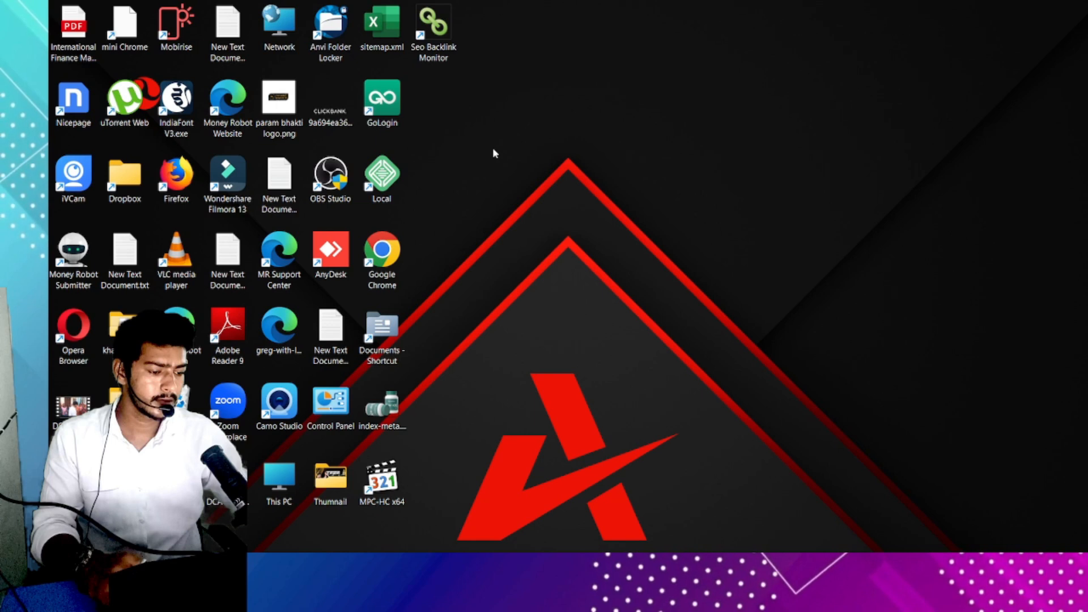
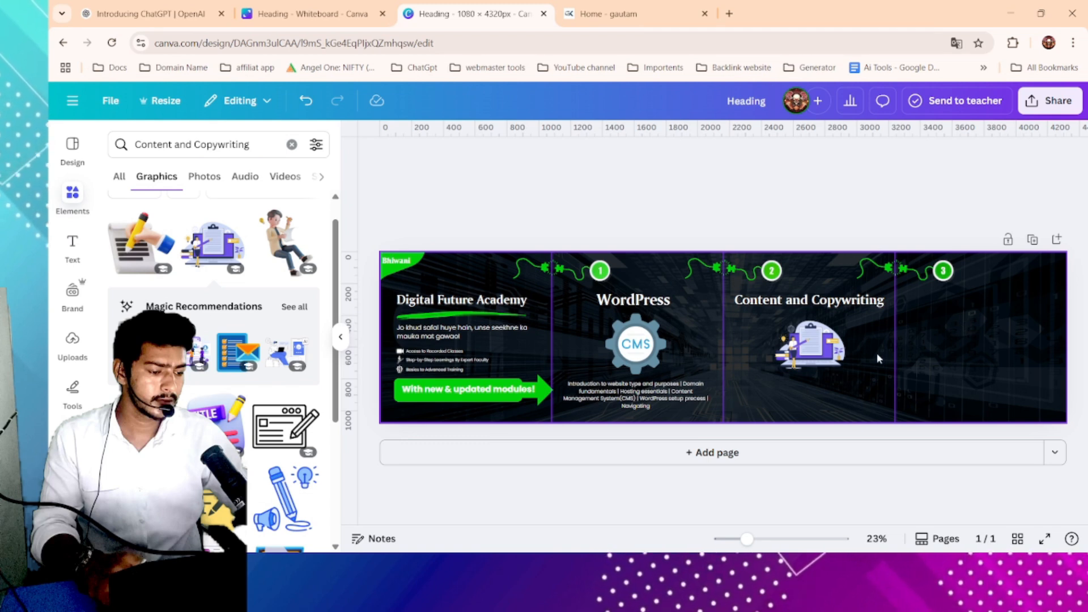
# - Copy the Content and Copywriting module description from the academy website
pyautogui.scroll(2, 874, 358)
pyautogui.click(604, 14)
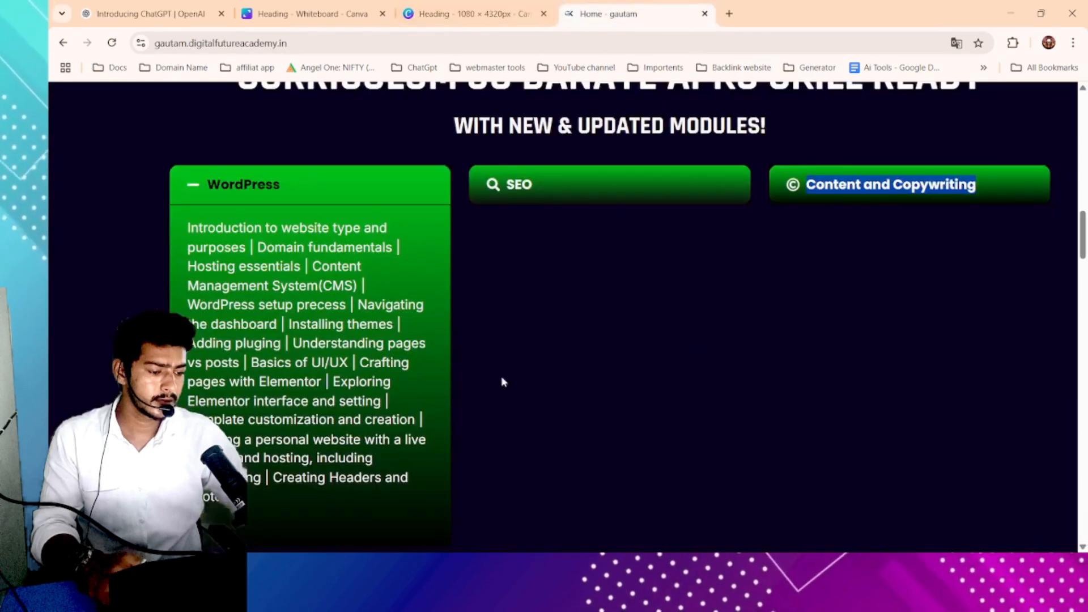
pyautogui.click(972, 193)
pyautogui.moveTo(792, 222); pyautogui.dragTo(1033, 331)
pyautogui.hotkey('ctrl', 'c')
pyautogui.click(434, 12)
pyautogui.click(805, 292)
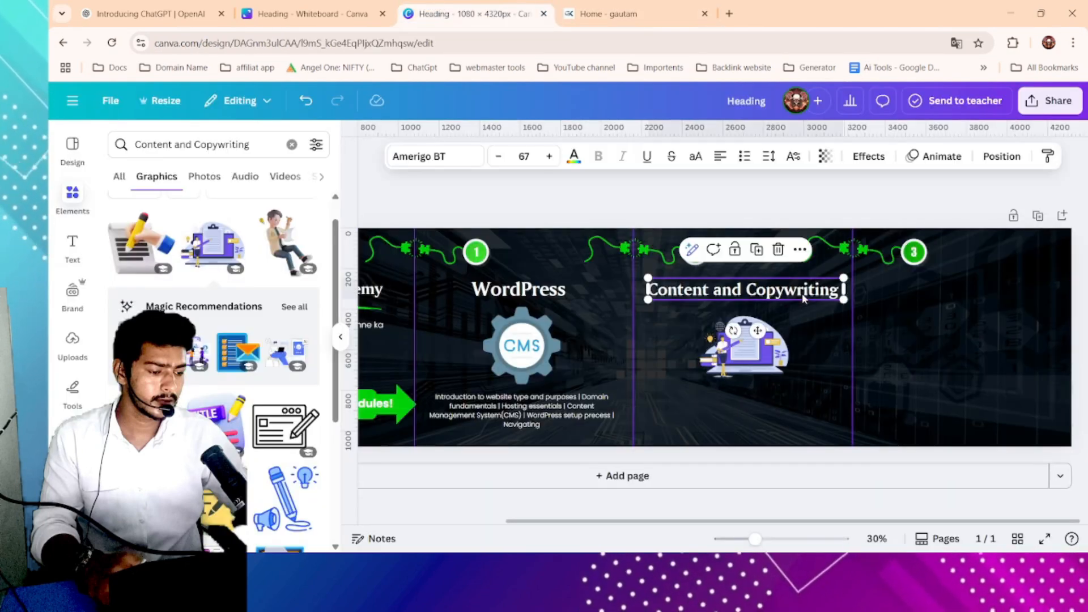
pyautogui.click(760, 252)
pyautogui.click(782, 252)
# - Duplicate the WordPress description, move the copy under the third panel's illustration, and paste the Content and Copywriting description into it
pyautogui.click(558, 409)
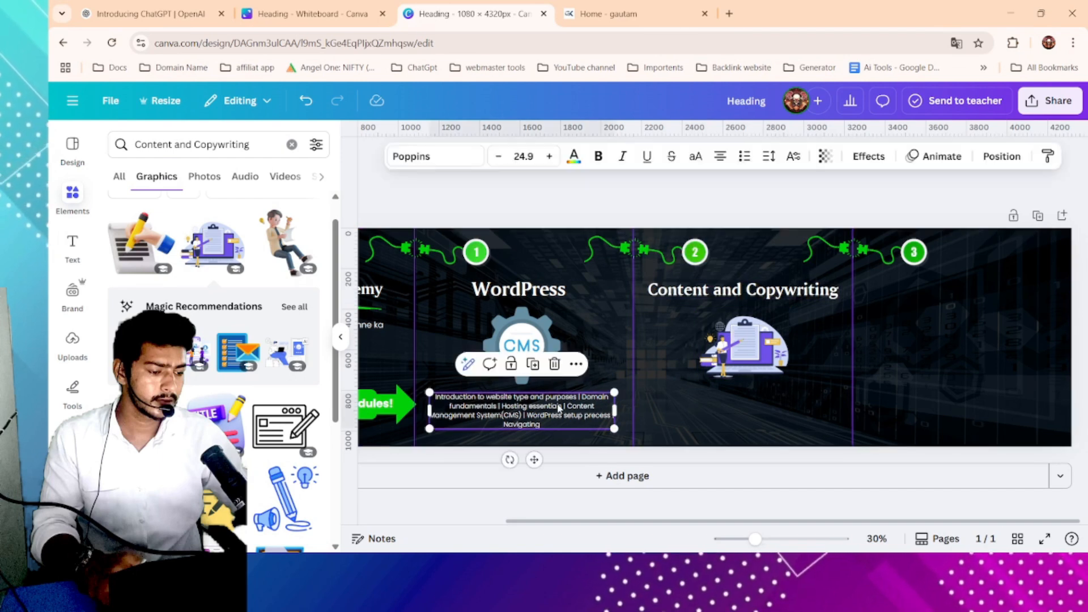
pyautogui.click(531, 367)
pyautogui.moveTo(575, 416); pyautogui.dragTo(774, 415)
pyautogui.doubleClick(810, 423)
pyautogui.hotkey('ctrl', 'v')
pyautogui.click(884, 423)
pyautogui.click(884, 403)
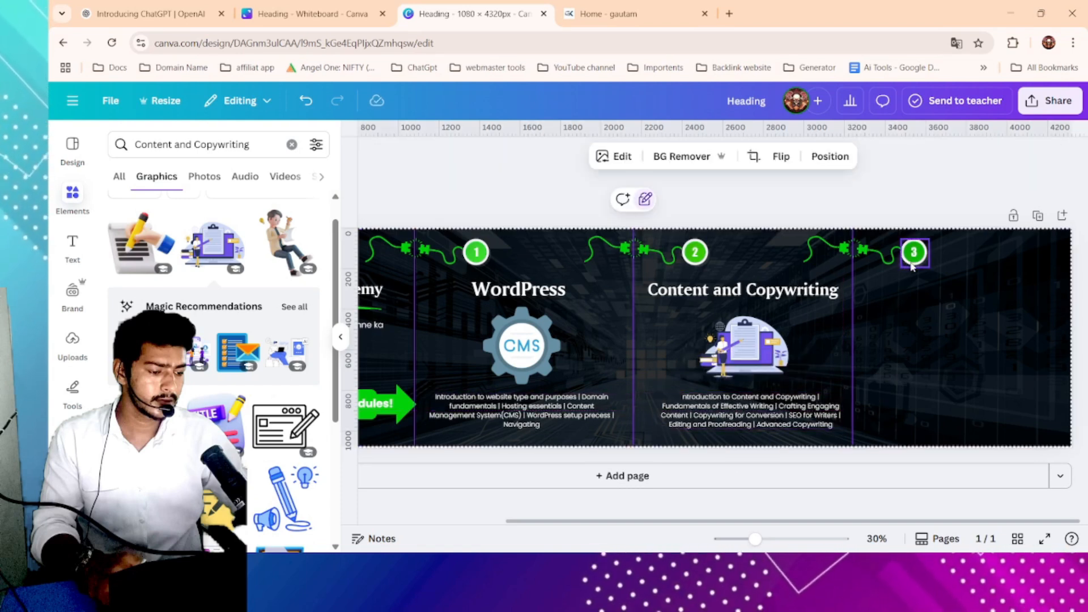
# - Copy the Shopify and E-Commerce module title from the academy website
pyautogui.click(624, 14)
pyautogui.scroll(-4, 588, 368)
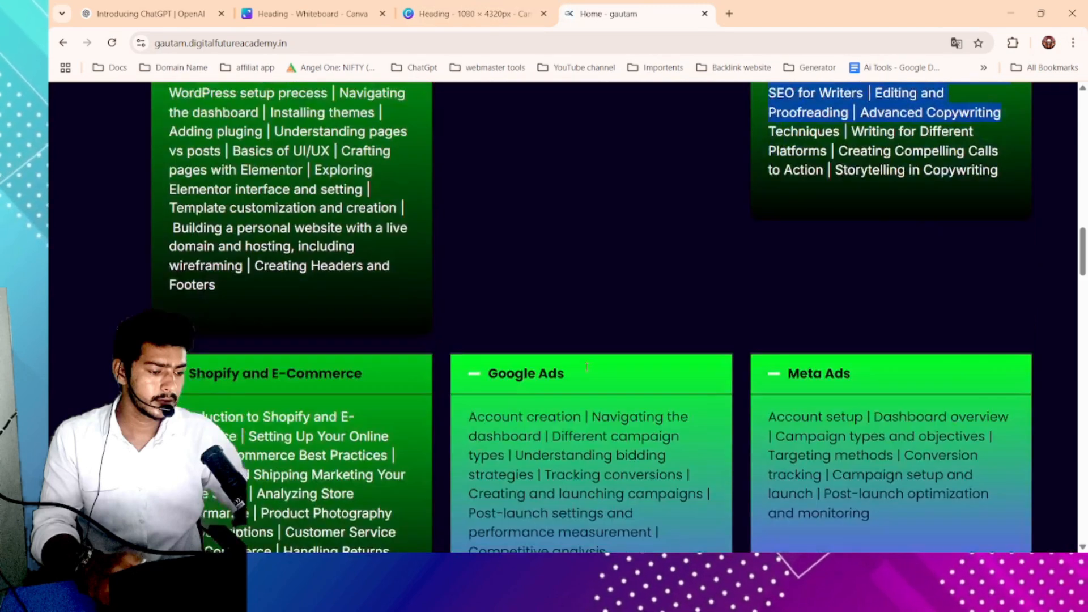
pyautogui.scroll(-3, 588, 367)
pyautogui.moveTo(188, 177); pyautogui.dragTo(362, 176)
pyautogui.hotkey('ctrl', 'c')
# - Duplicate the Content and Copywriting heading into the fourth panel and replace its text with Shopify and E-Commerce
pyautogui.click(474, 13)
pyautogui.click(737, 290)
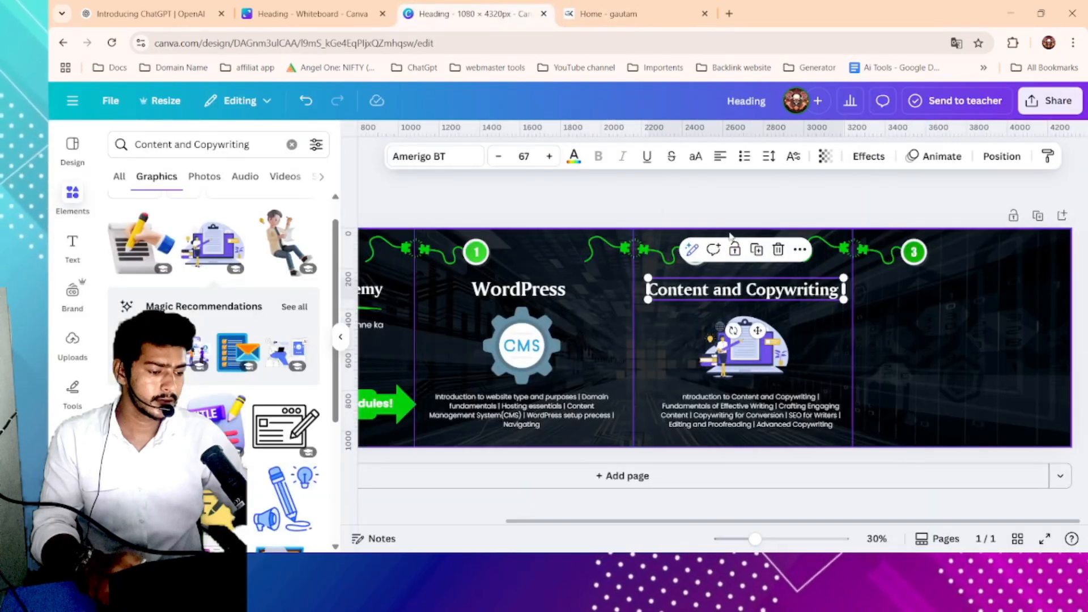
pyautogui.click(757, 250)
pyautogui.moveTo(757, 293); pyautogui.dragTo(970, 291)
pyautogui.doubleClick(970, 291)
pyautogui.hotkey('ctrl', 'v')
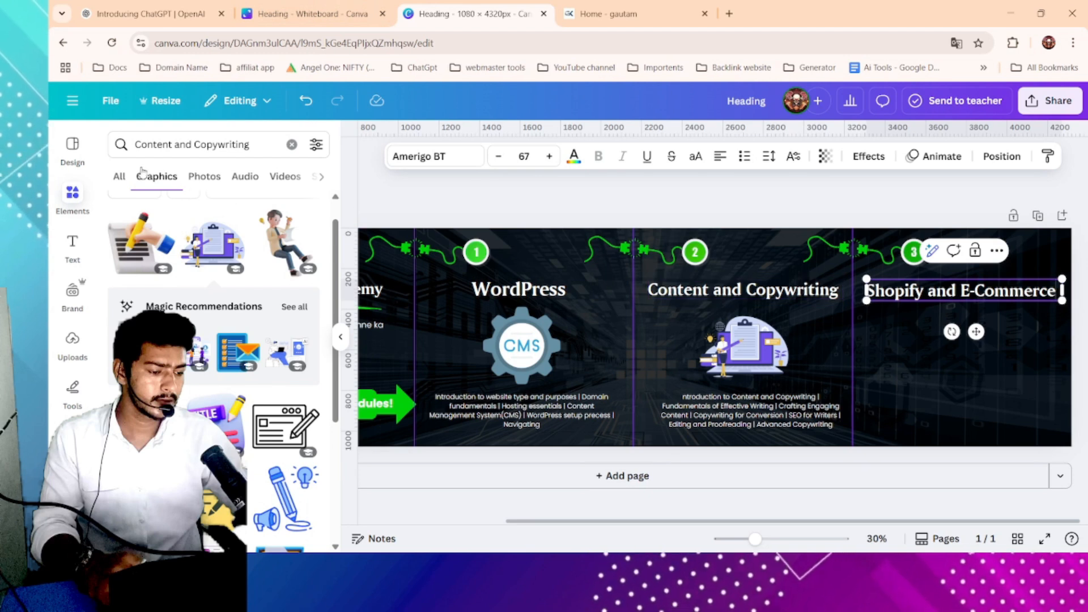
# - Search graphics for Shopify and E-Commerce and place an online store illustration under the fourth panel's heading
pyautogui.click(181, 140)
pyautogui.hotkey('ctrl', 'v')
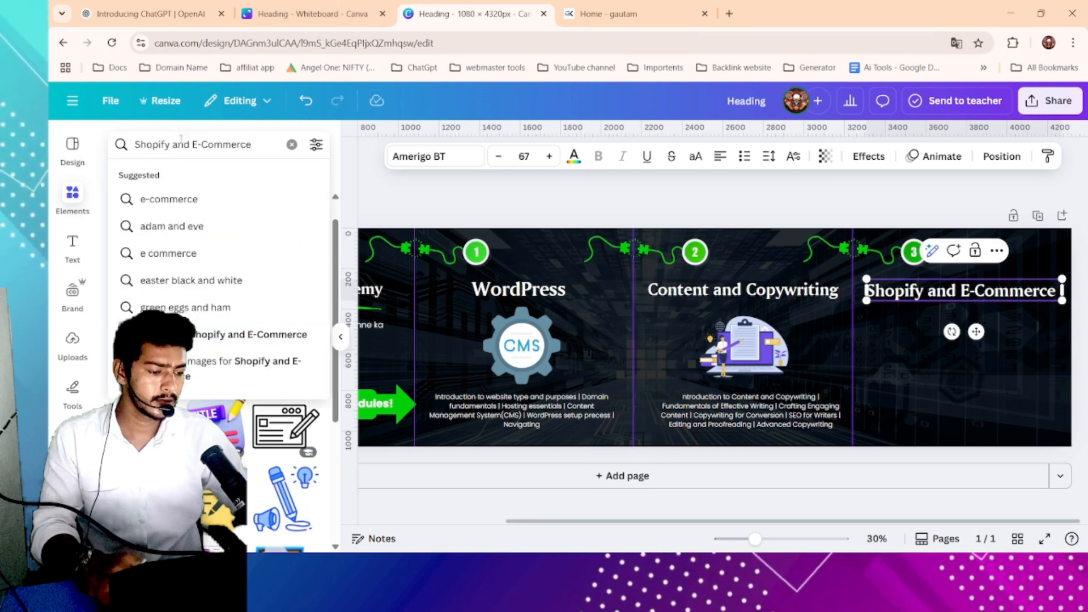
pyautogui.press('Return')
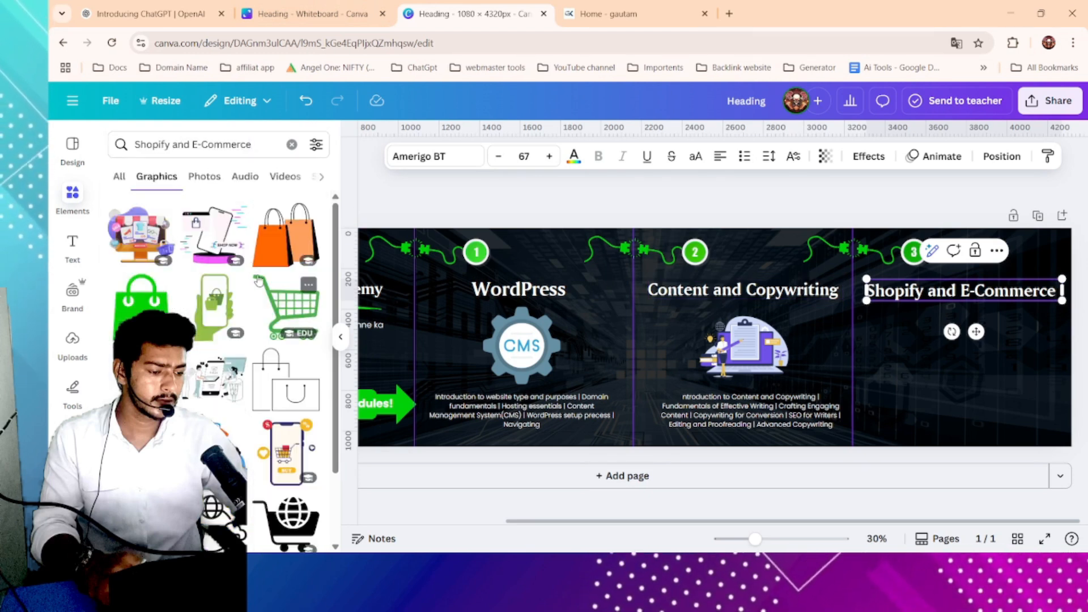
pyautogui.click(134, 240)
pyautogui.moveTo(740, 250); pyautogui.dragTo(997, 325)
pyautogui.moveTo(983, 340); pyautogui.dragTo(988, 334)
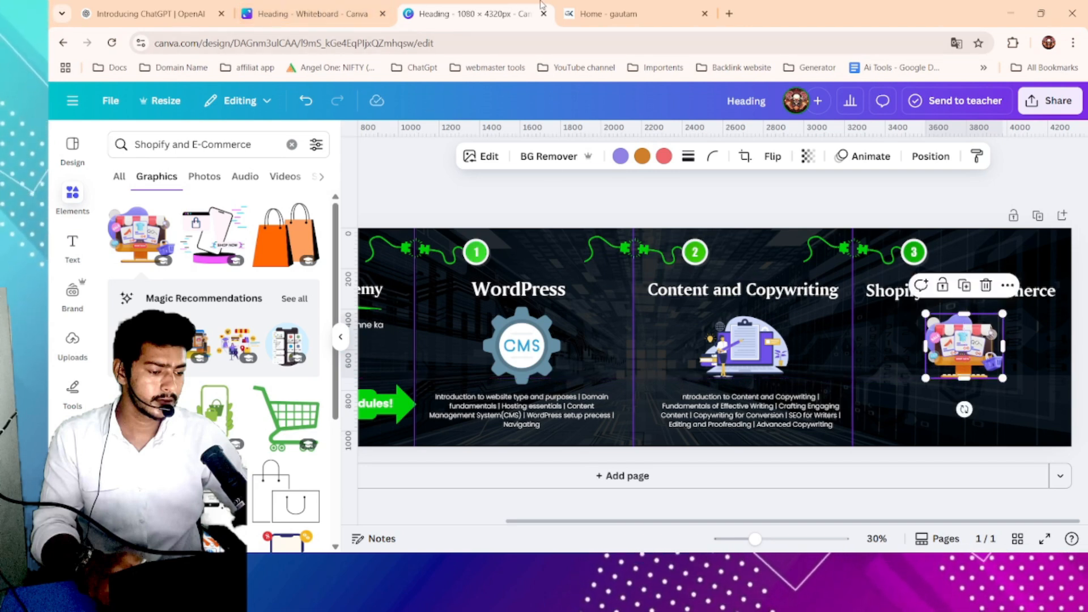
# - Copy the Influencer Marketing module description from the academy website
pyautogui.click(576, 11)
pyautogui.scroll(-4, 328, 509)
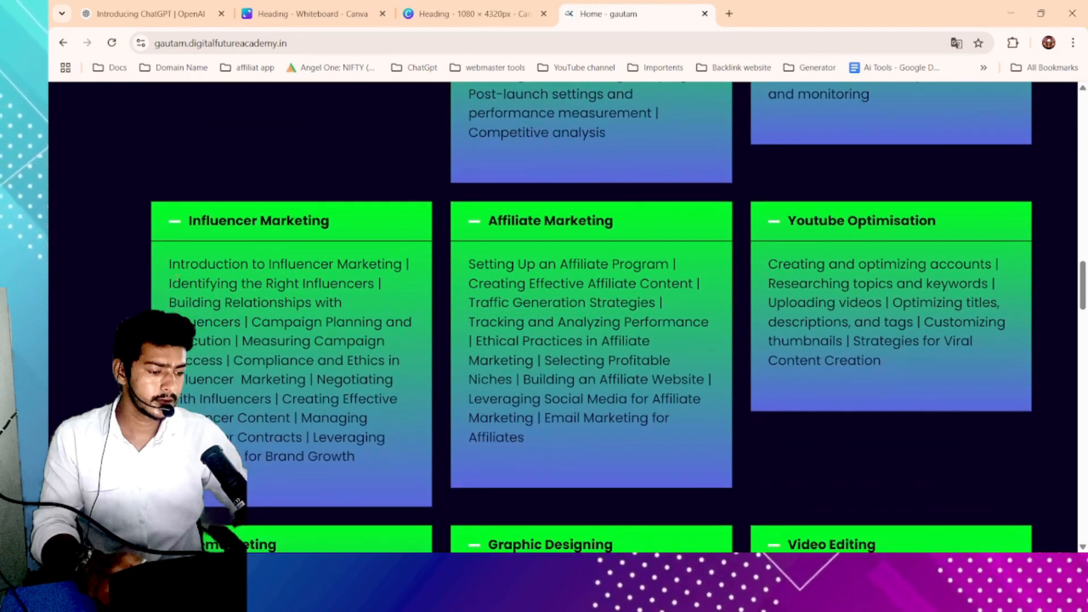
pyautogui.moveTo(170, 265); pyautogui.dragTo(402, 347)
pyautogui.hotkey('ctrl', 'c')
# - Duplicate the third panel's description into the fourth panel and paste the Influencer Marketing description into it
pyautogui.click(474, 13)
pyautogui.click(782, 404)
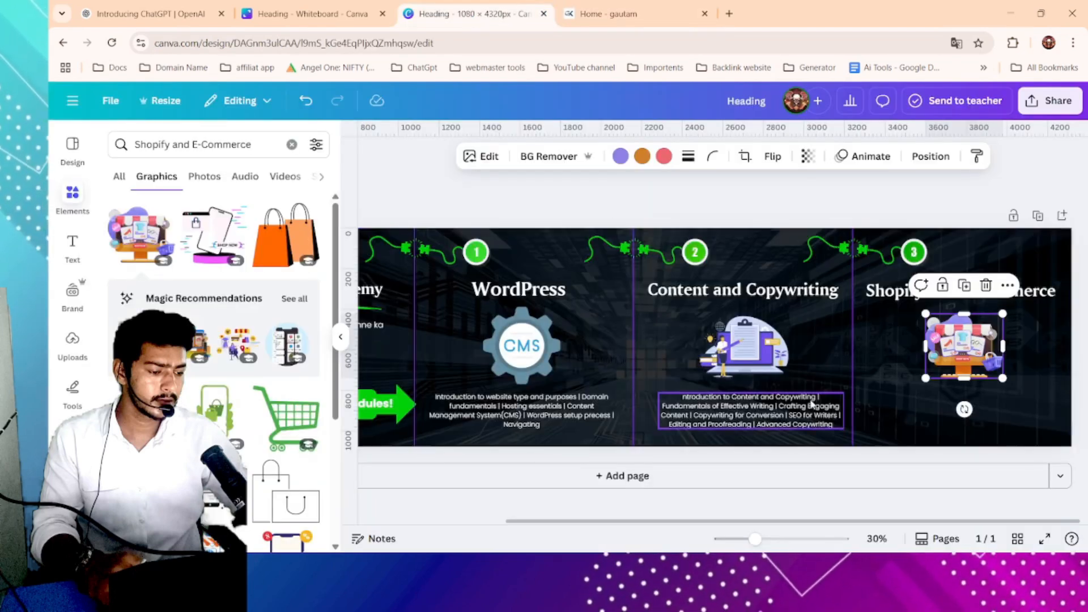
pyautogui.click(761, 364)
pyautogui.moveTo(763, 410); pyautogui.dragTo(967, 407)
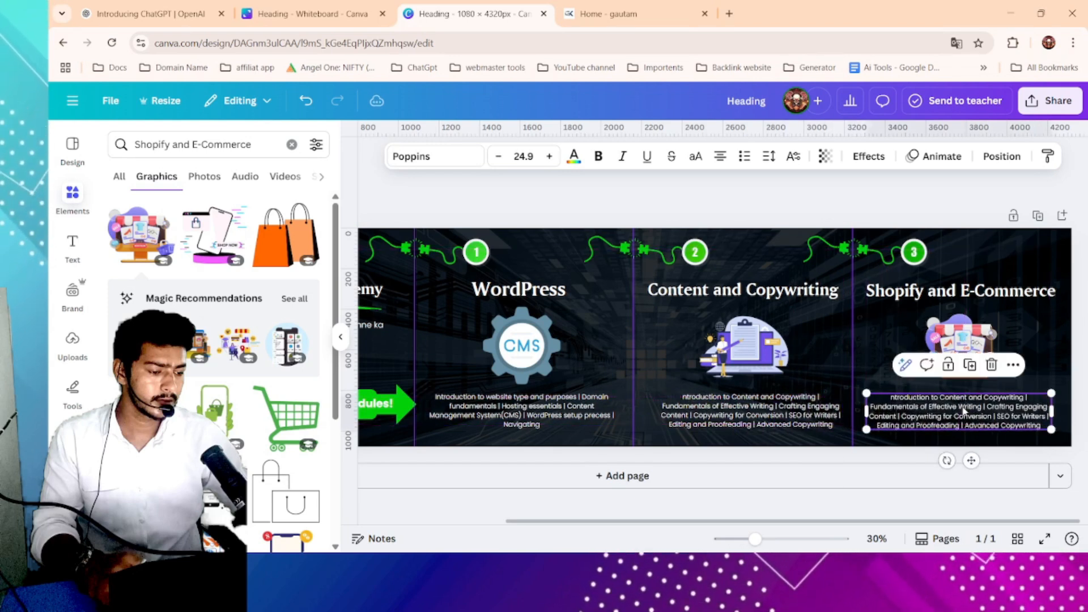
pyautogui.doubleClick(969, 406)
pyautogui.hotkey('ctrl', 'v')
pyautogui.click(1048, 389)
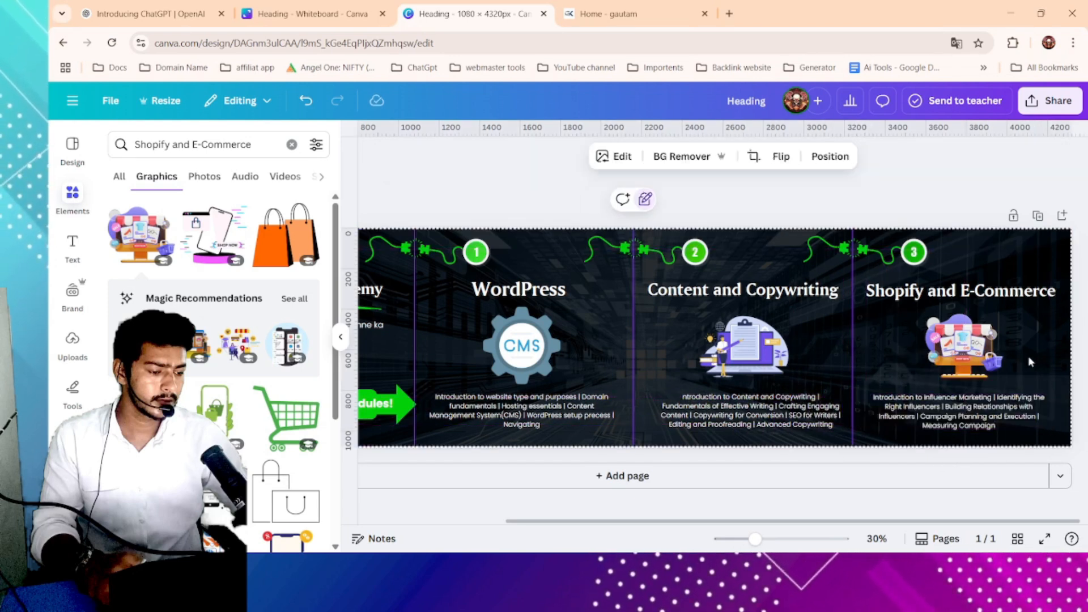
# - Review the whole four-panel carousel layout, selecting all its elements to check their alignment
pyautogui.scroll(-3, 1032, 363)
pyautogui.click(932, 373)
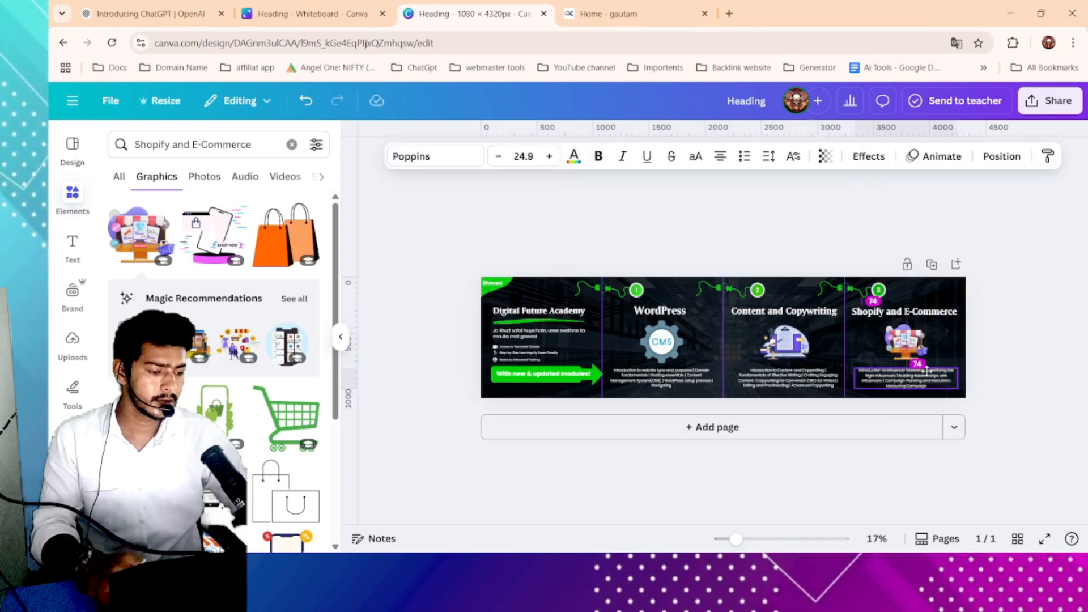
pyautogui.moveTo(432, 230); pyautogui.dragTo(1057, 398)
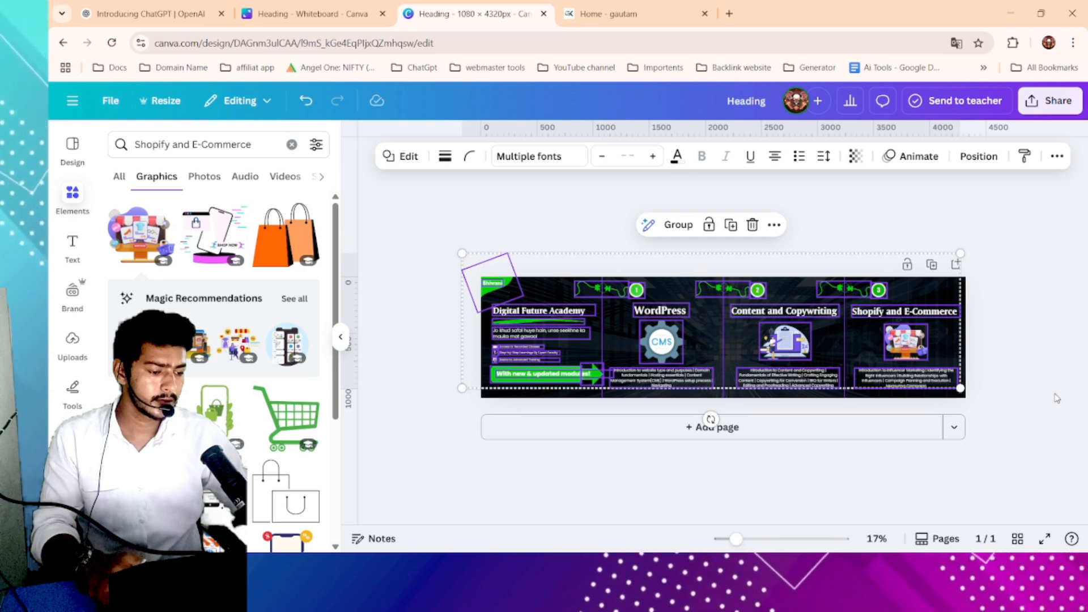
pyautogui.click(843, 261)
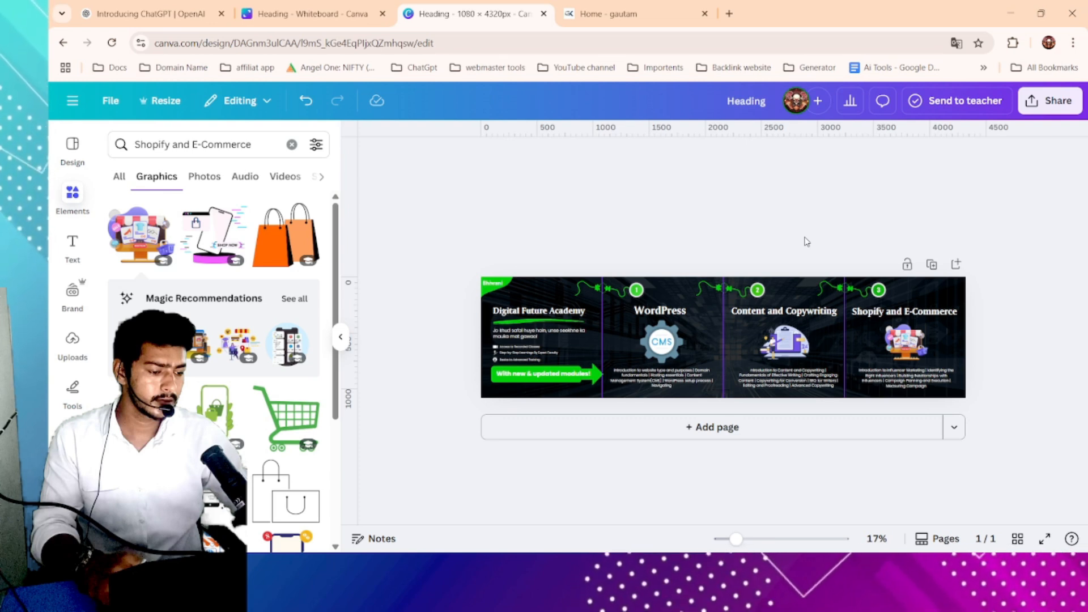
pyautogui.moveTo(458, 243); pyautogui.dragTo(1034, 428)
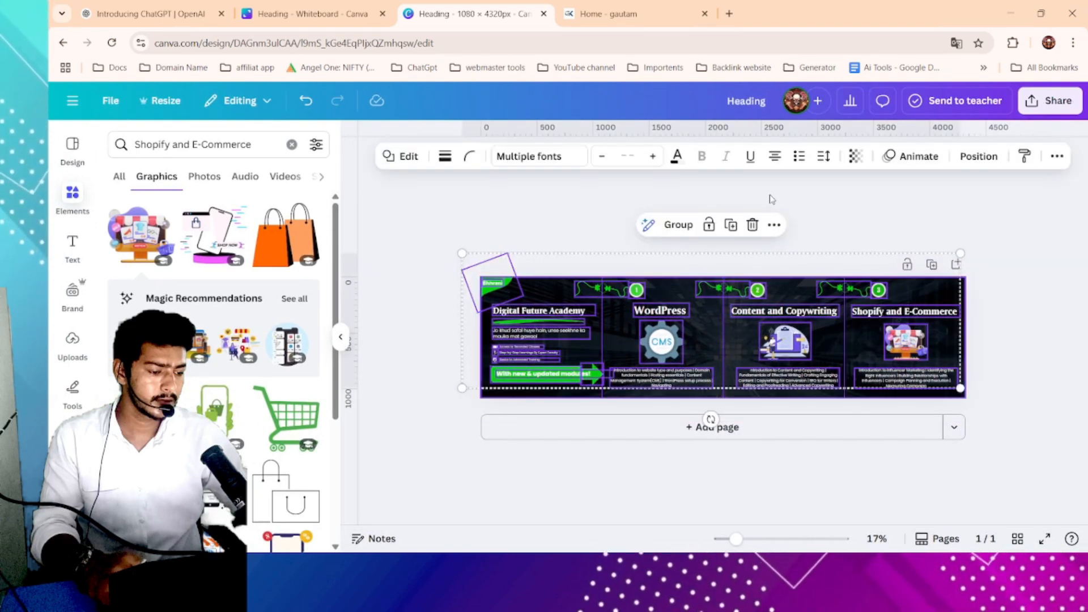
pyautogui.click(805, 226)
pyautogui.keyDown('ctrl'); pyautogui.scroll(1, 820, 320); pyautogui.keyUp('ctrl')
pyautogui.keyDown('ctrl'); pyautogui.scroll(1, 820, 320); pyautogui.keyUp('ctrl')
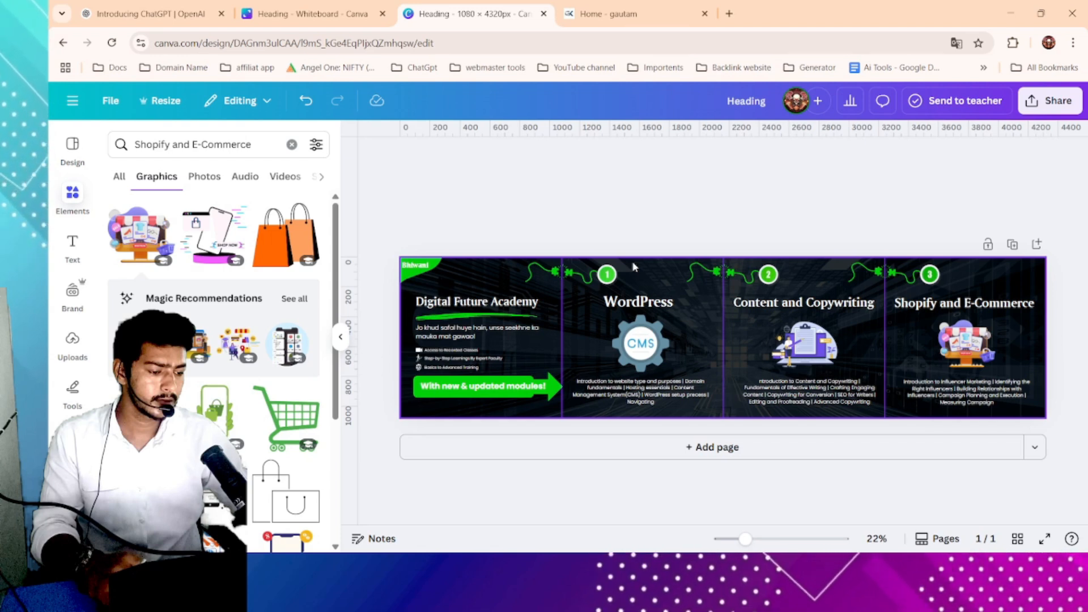
pyautogui.keyDown('ctrl'); pyautogui.scroll(4, 570, 270); pyautogui.keyUp('ctrl')
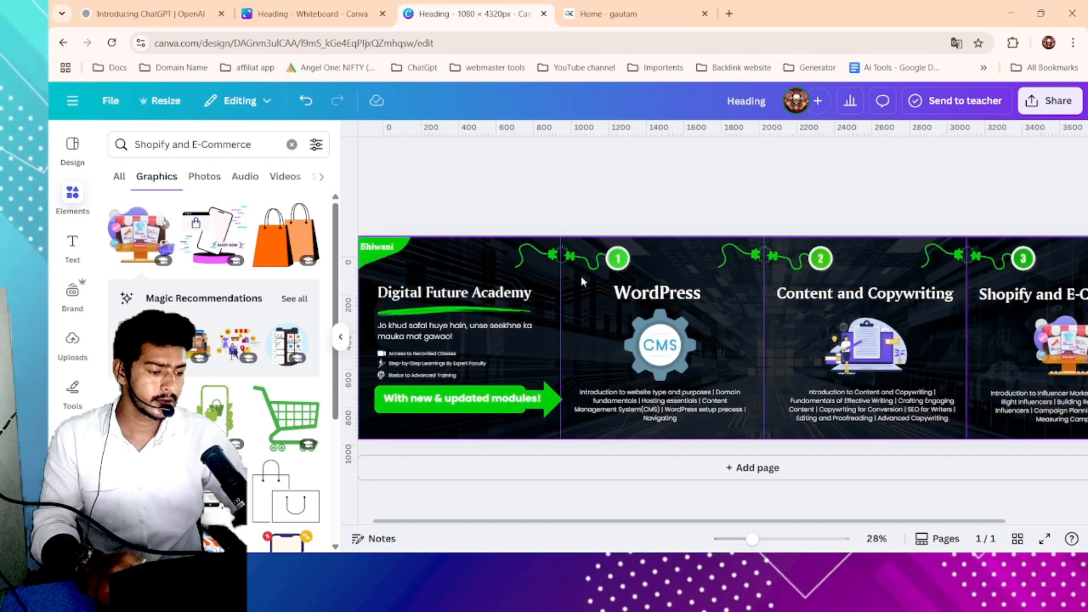
pyautogui.keyDown('ctrl'); pyautogui.scroll(2, 573, 246); pyautogui.keyUp('ctrl')
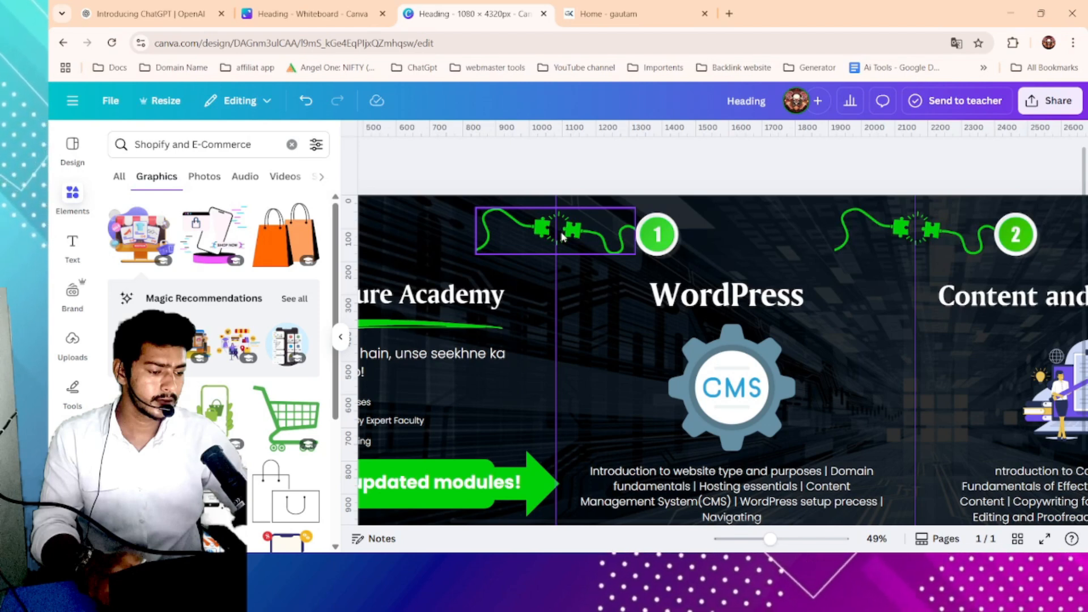
pyautogui.keyDown('ctrl'); pyautogui.scroll(-5, 563, 236); pyautogui.keyUp('ctrl')
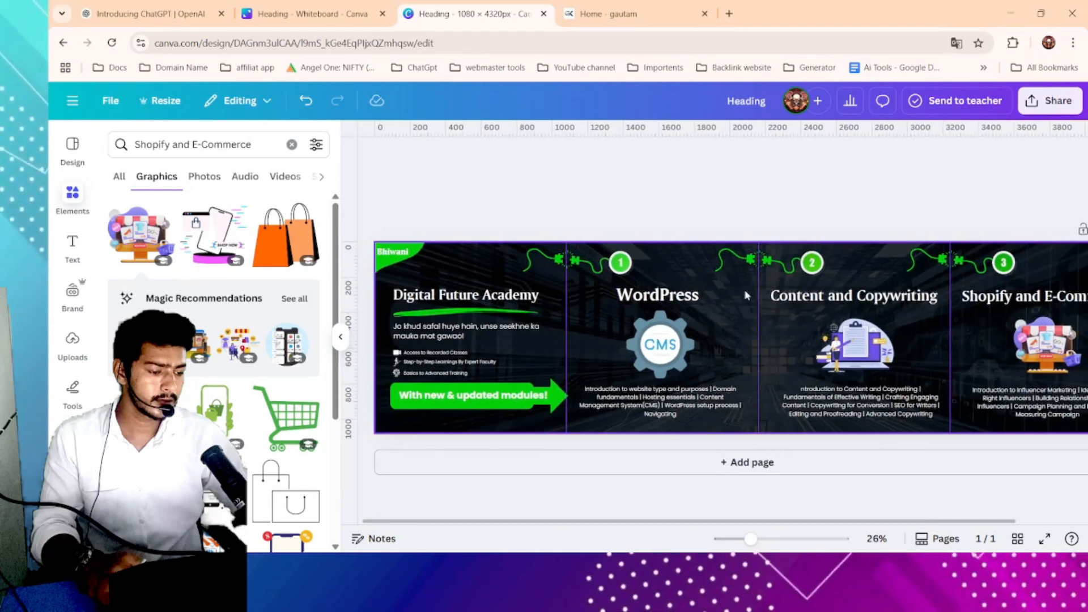
pyautogui.hscroll(2, 745, 295)
pyautogui.keyDown('ctrl'); pyautogui.scroll(-2, 791, 227); pyautogui.keyUp('ctrl')
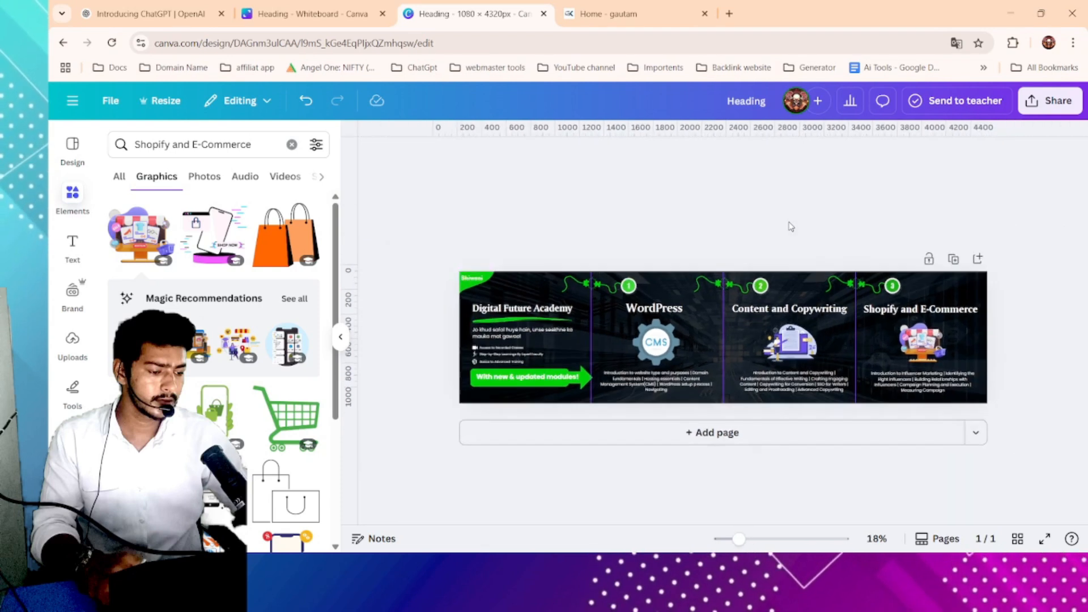
pyautogui.keyDown('ctrl'); pyautogui.scroll(-1, 791, 227); pyautogui.keyUp('ctrl')
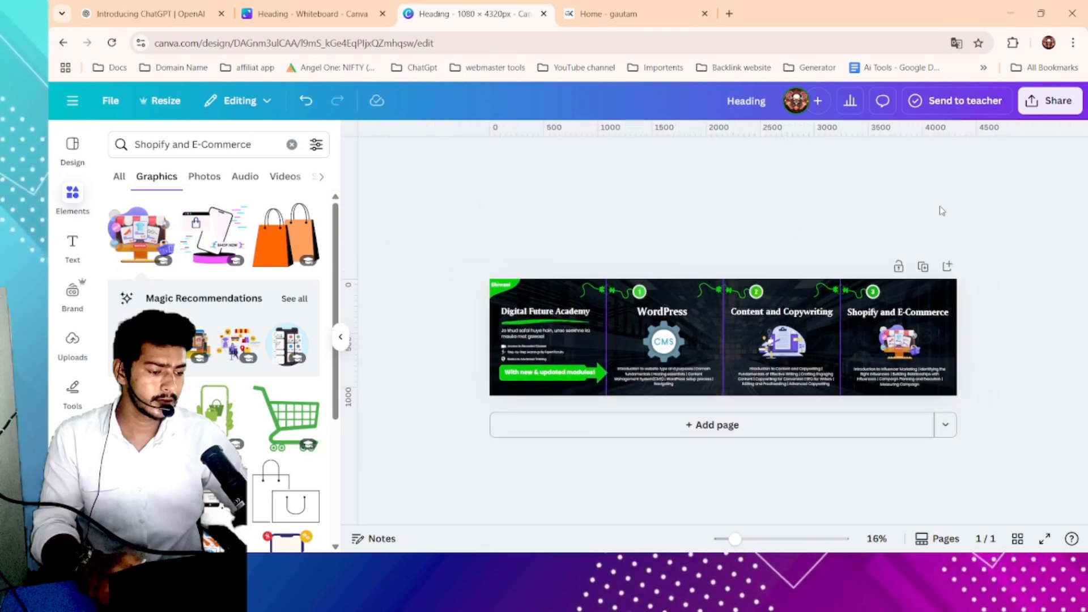
pyautogui.moveTo(446, 244); pyautogui.dragTo(961, 442)
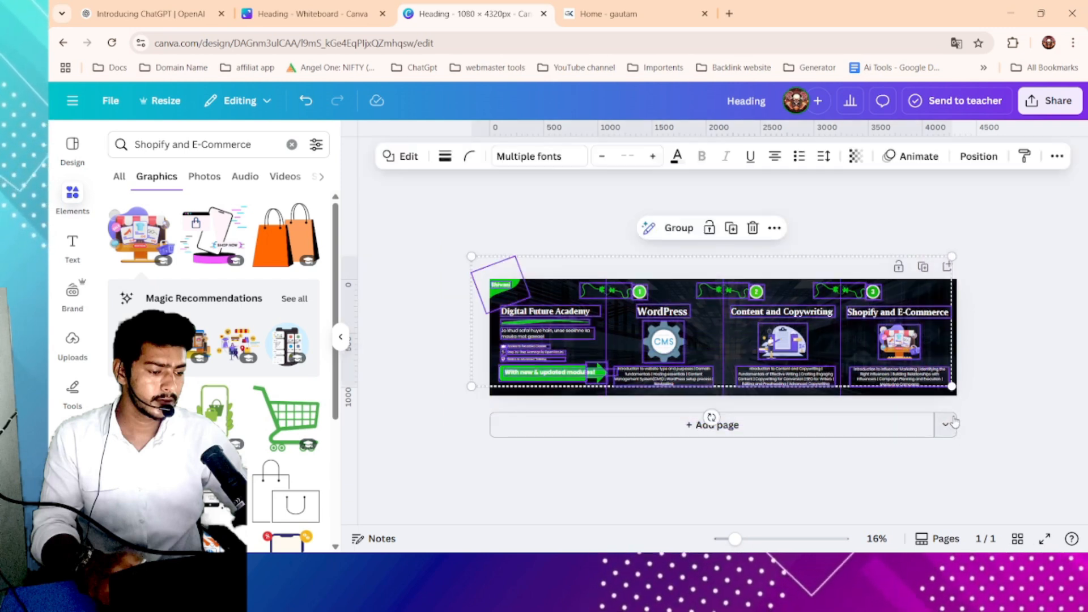
pyautogui.click(981, 284)
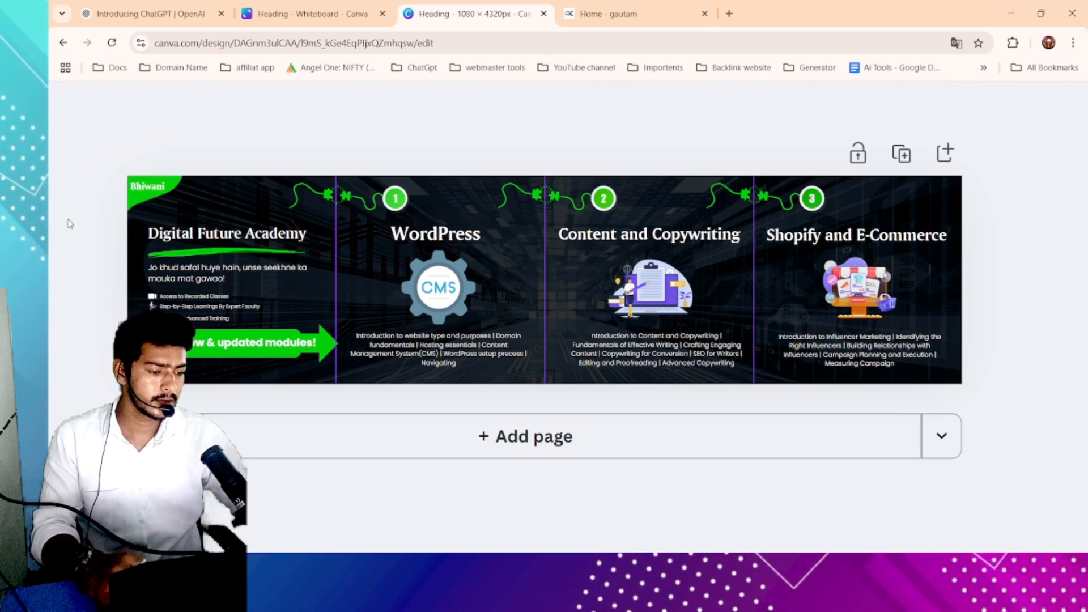
pyautogui.click(221, 229)
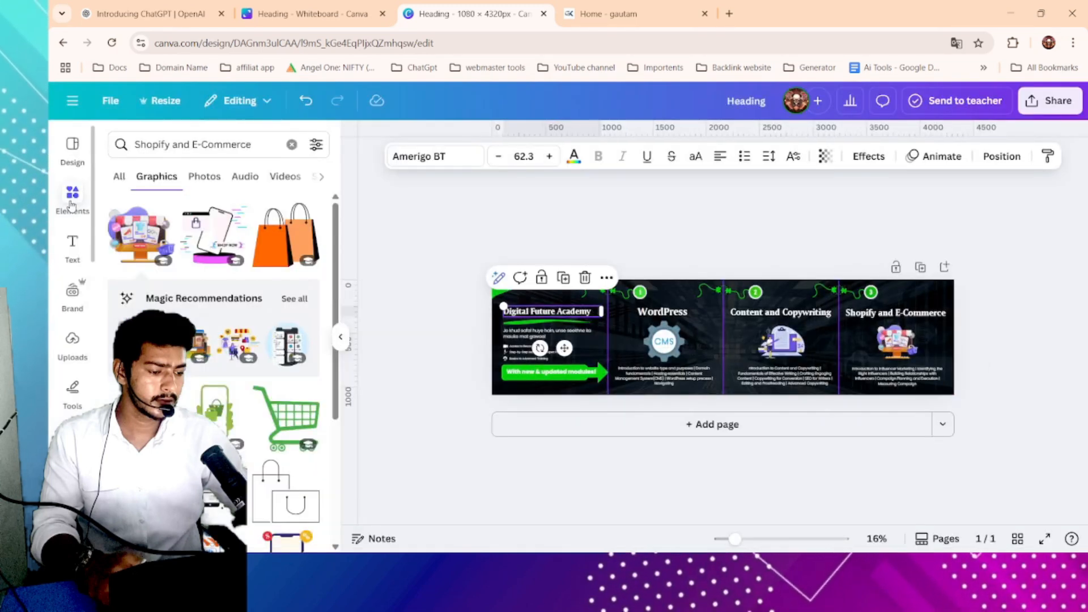
pyautogui.click(72, 200)
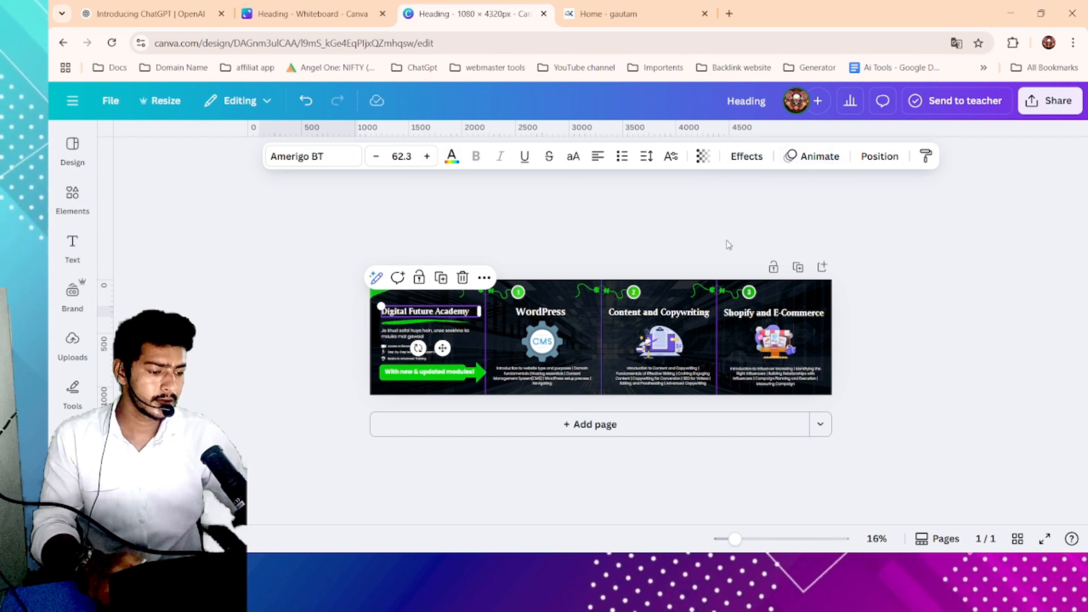
# - Download the design as a PNG with the size multiplier set to 3.125
pyautogui.click(1047, 106)
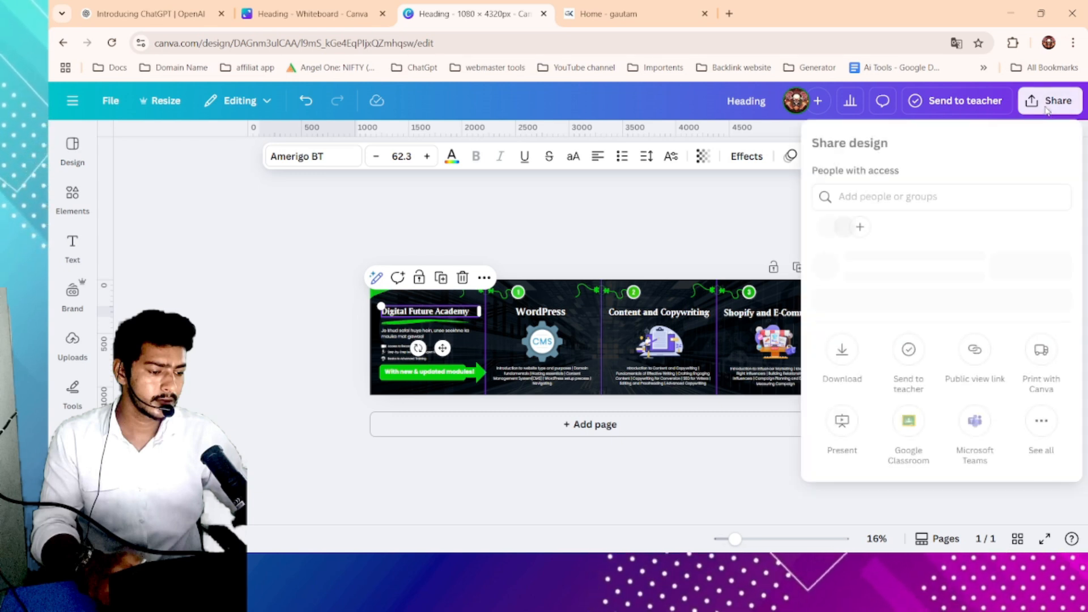
pyautogui.click(844, 378)
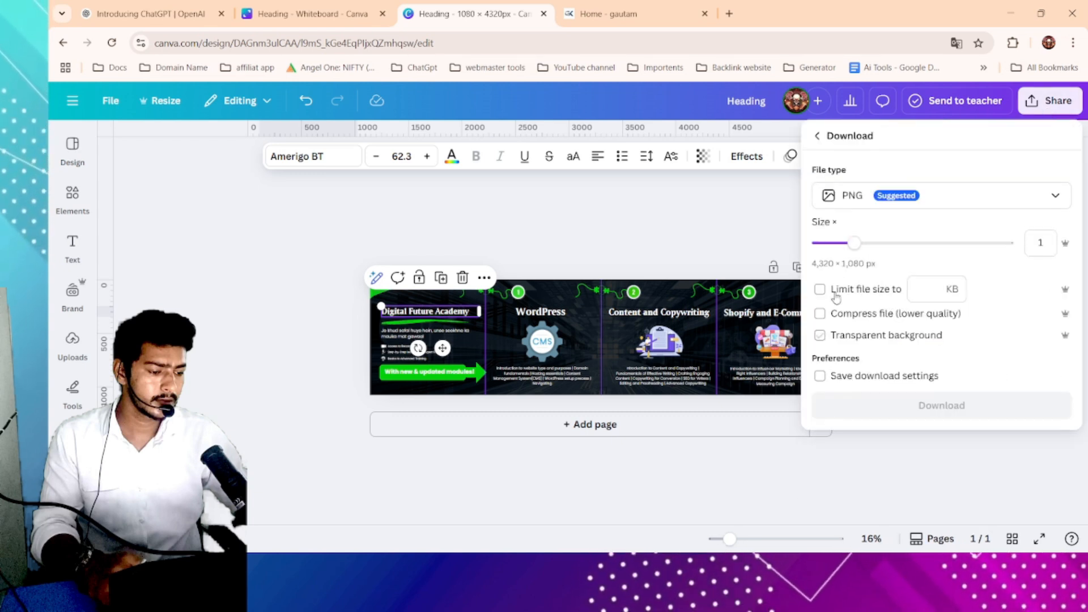
pyautogui.click(915, 244)
pyautogui.moveTo(915, 243); pyautogui.dragTo(899, 243)
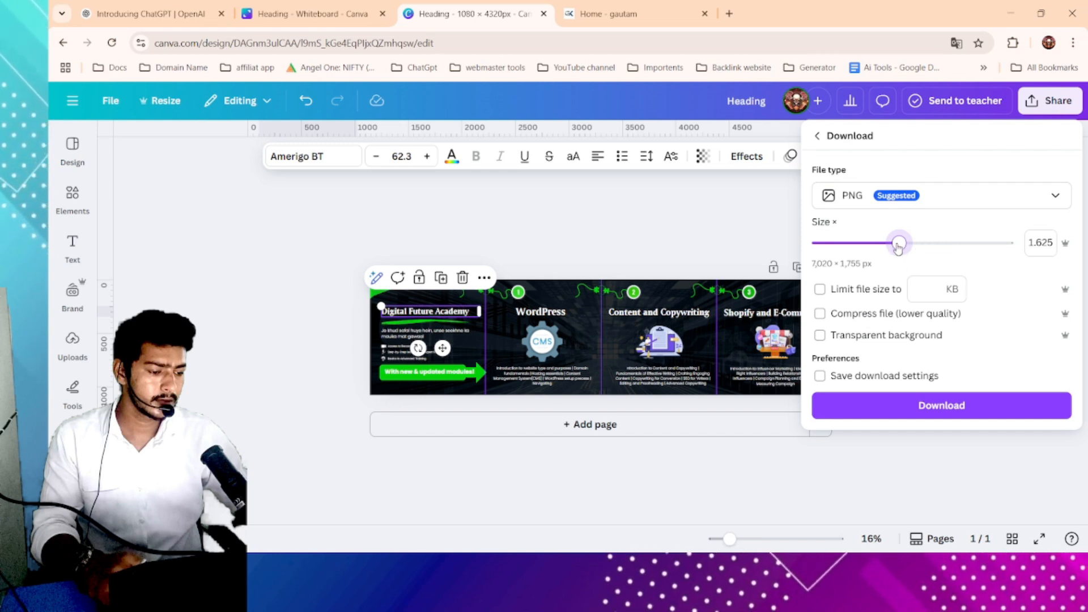
pyautogui.moveTo(898, 245); pyautogui.dragTo(1044, 251)
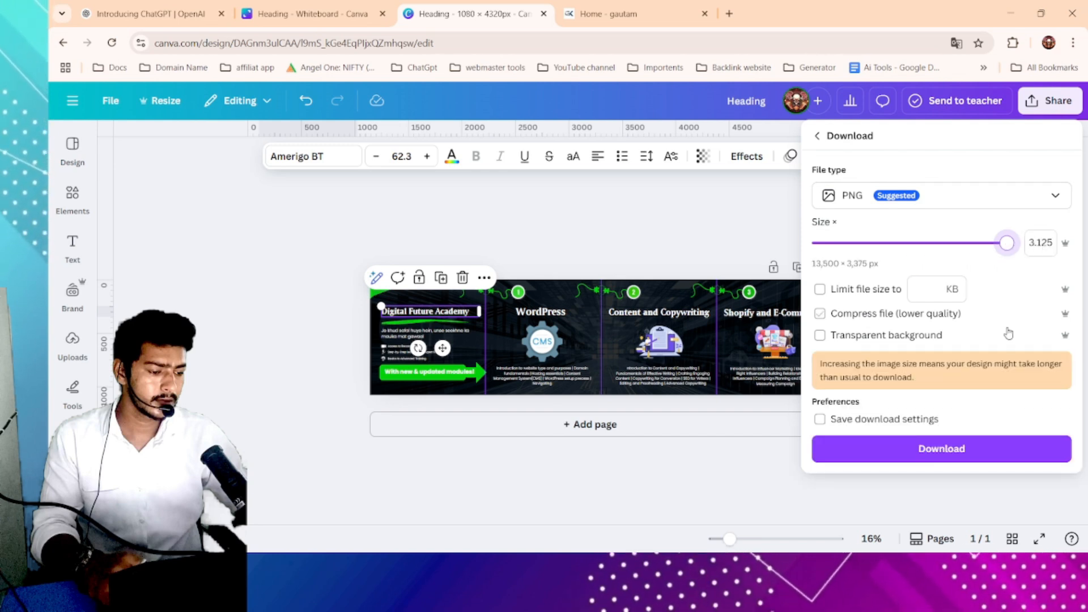
pyautogui.click(955, 454)
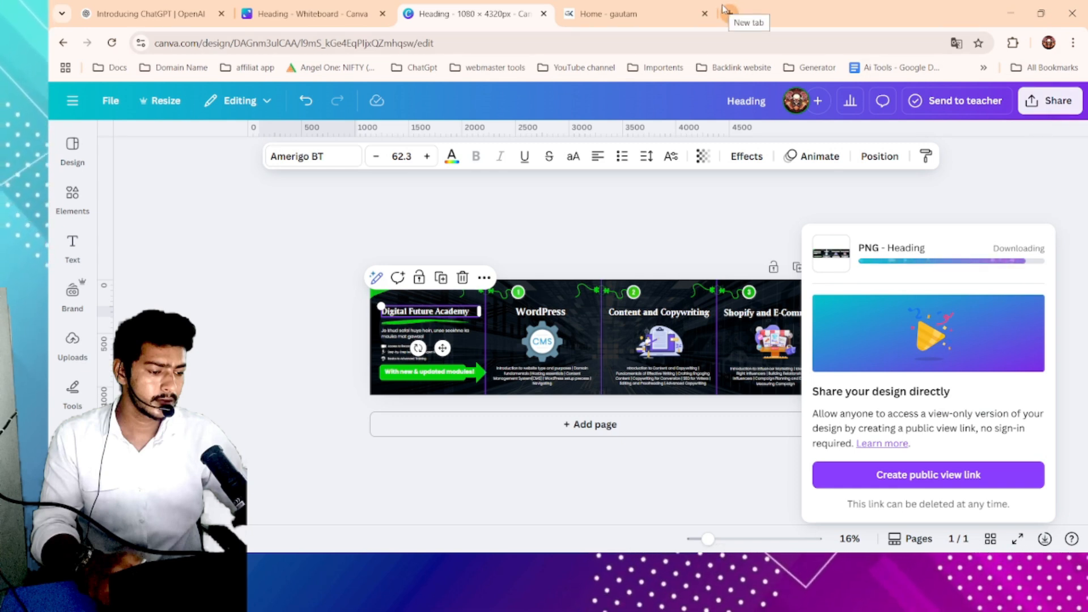
# - Start a browser search for an image splitter tool, entering imagespiltter in the address bar
pyautogui.click(613, 13)
pyautogui.click(599, 42)
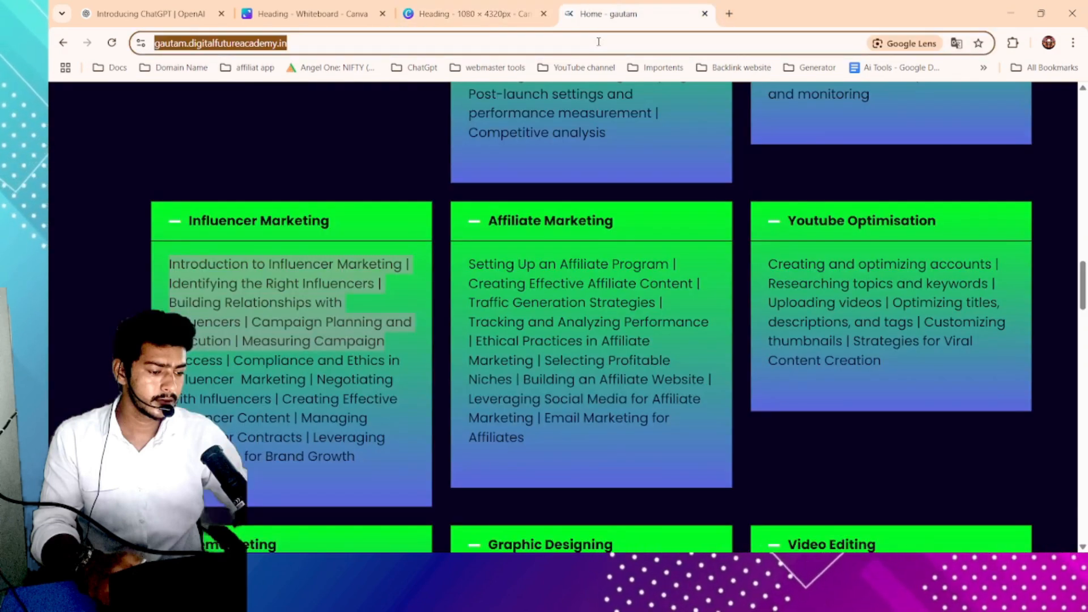
pyautogui.write('imagespil')
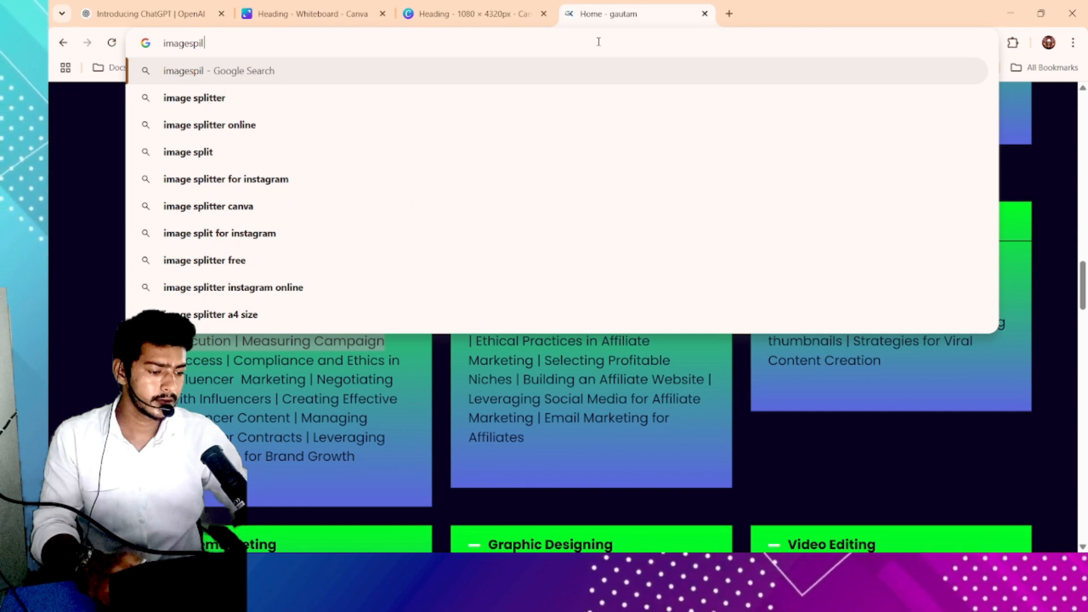
pyautogui.write('tter')
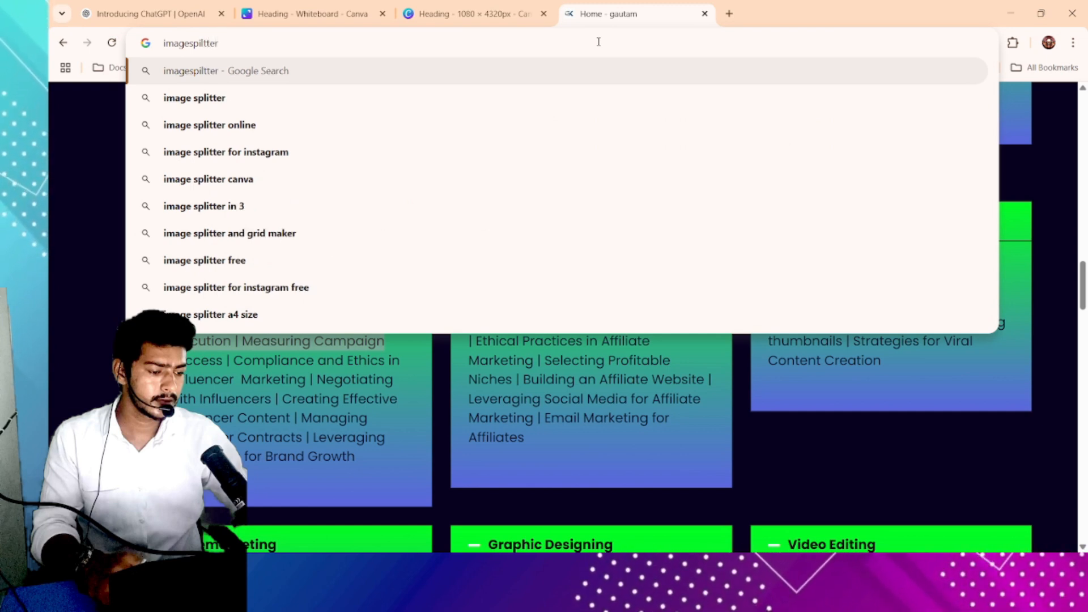
# - Close the download panel and open the downloaded Heading (15).png to view it
pyautogui.click(522, 7)
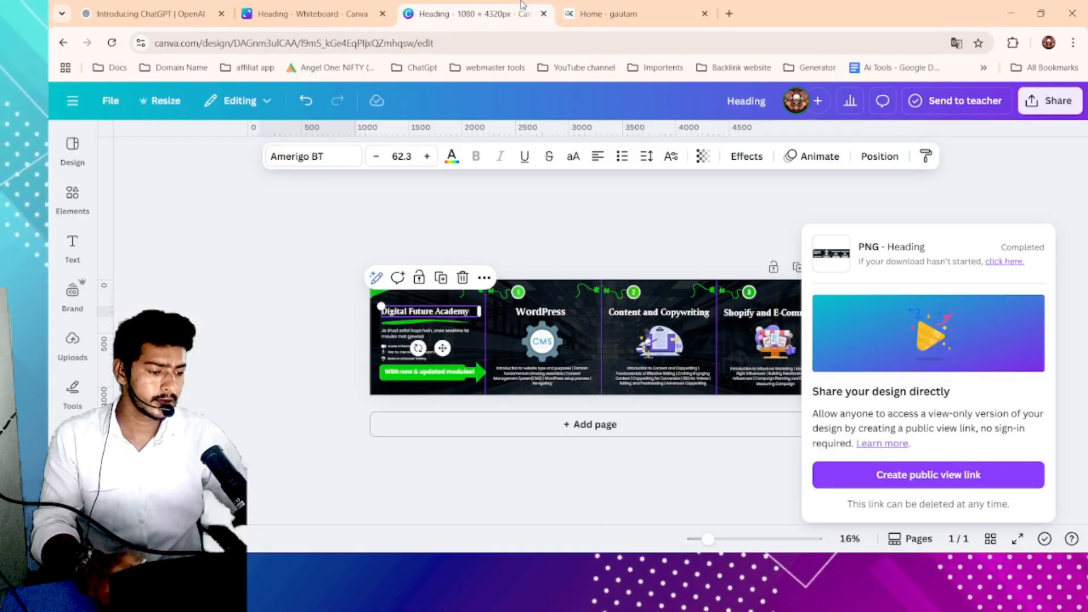
pyautogui.click(1041, 201)
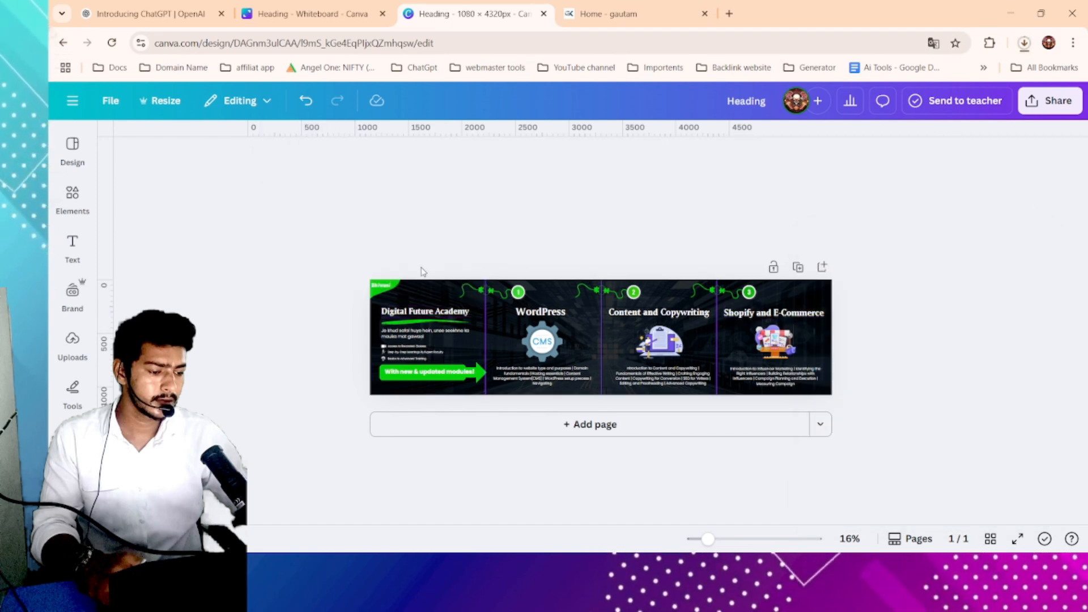
pyautogui.click(1026, 45)
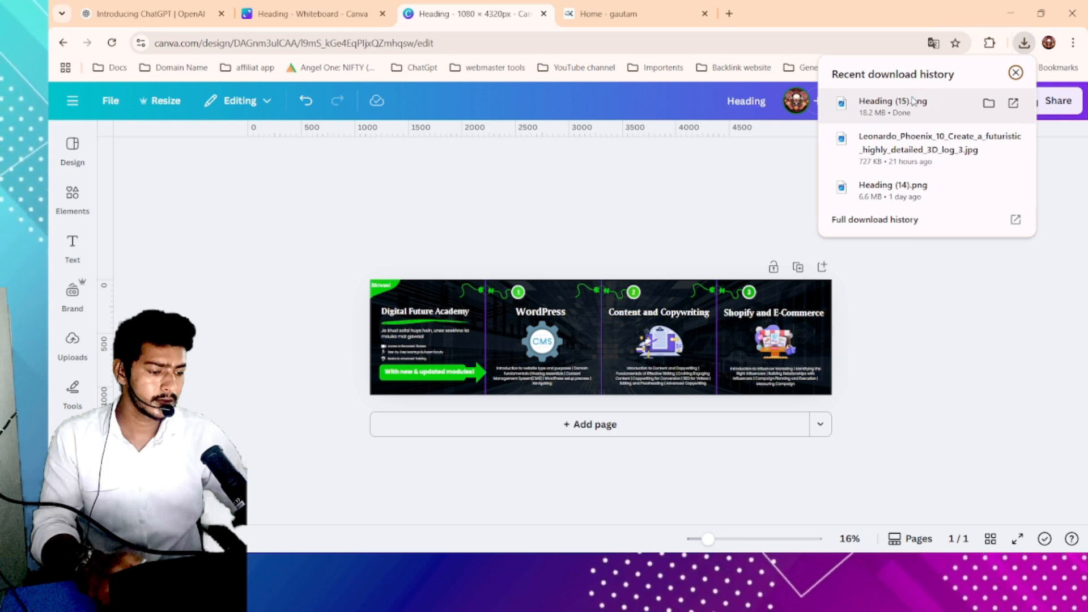
pyautogui.click(914, 100)
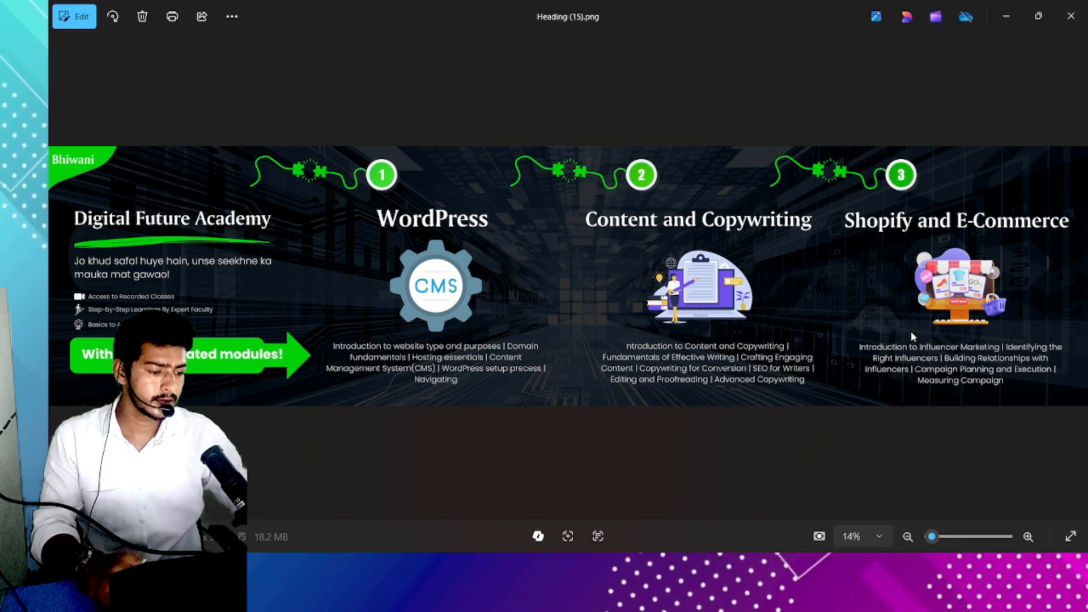
# - Return to the browser and run the imagespiltter search
pyautogui.hotkey('alt', 'Tab')
pyautogui.click(655, 6)
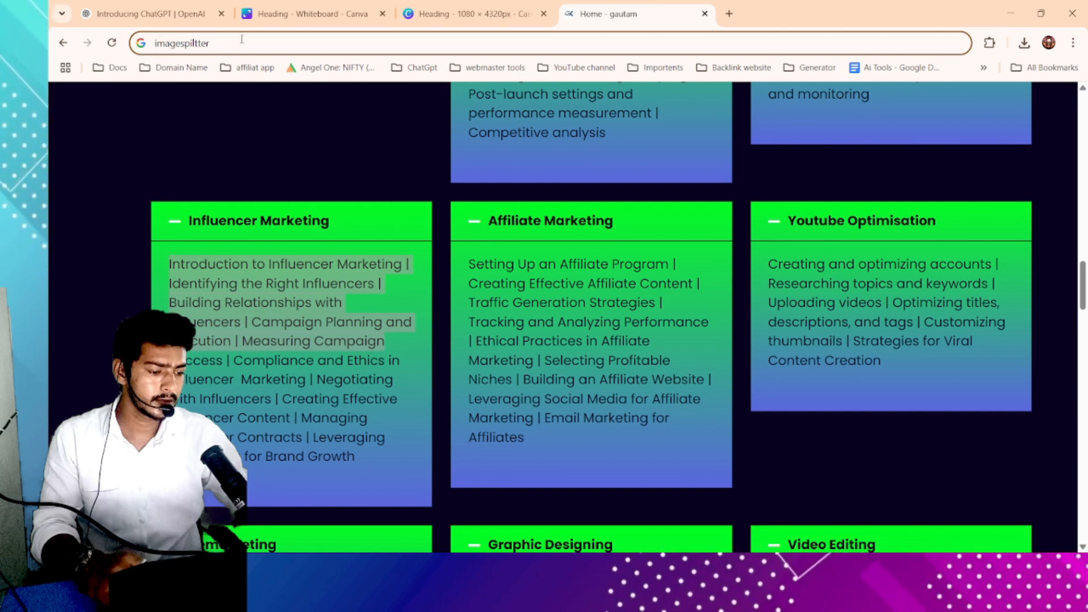
pyautogui.press('Return')
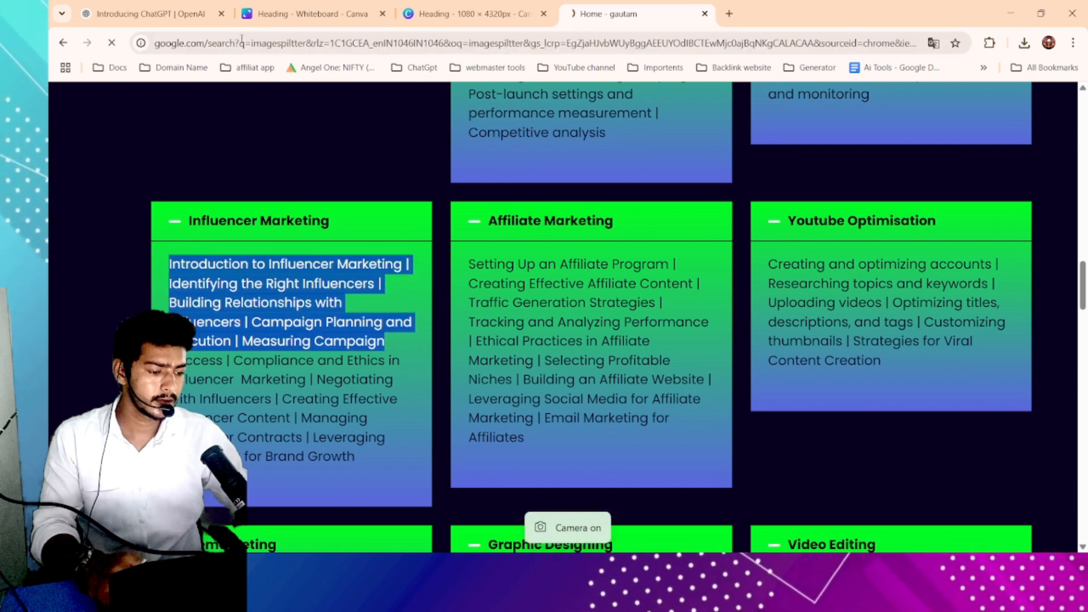
# - Open the PineTools Split image online result from the search results
pyautogui.scroll(-1, 213, 268)
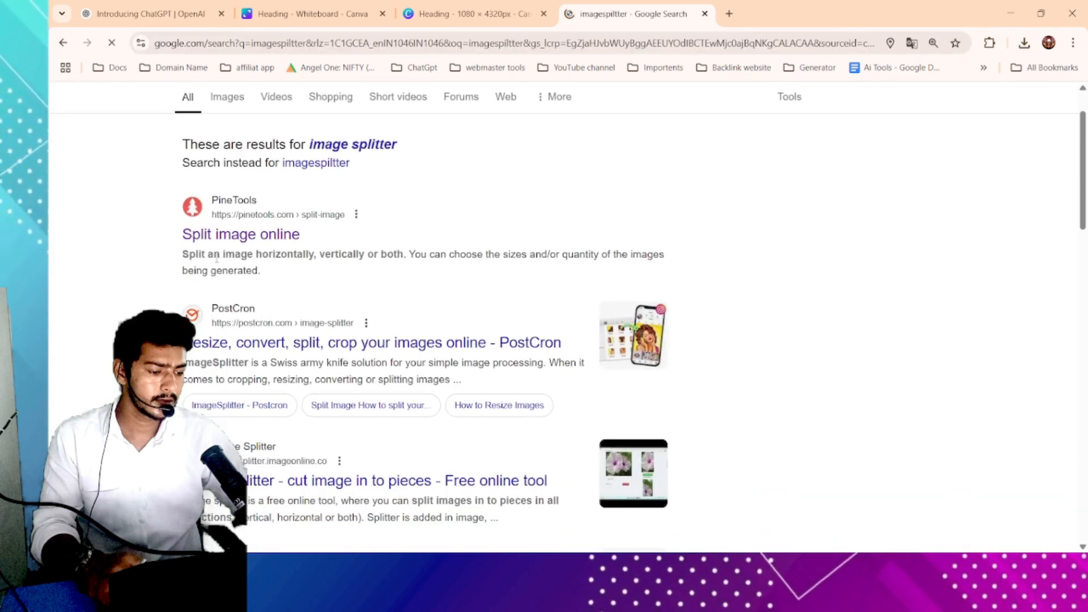
pyautogui.scroll(4, 248, 213)
pyautogui.scroll(-1, 219, 189)
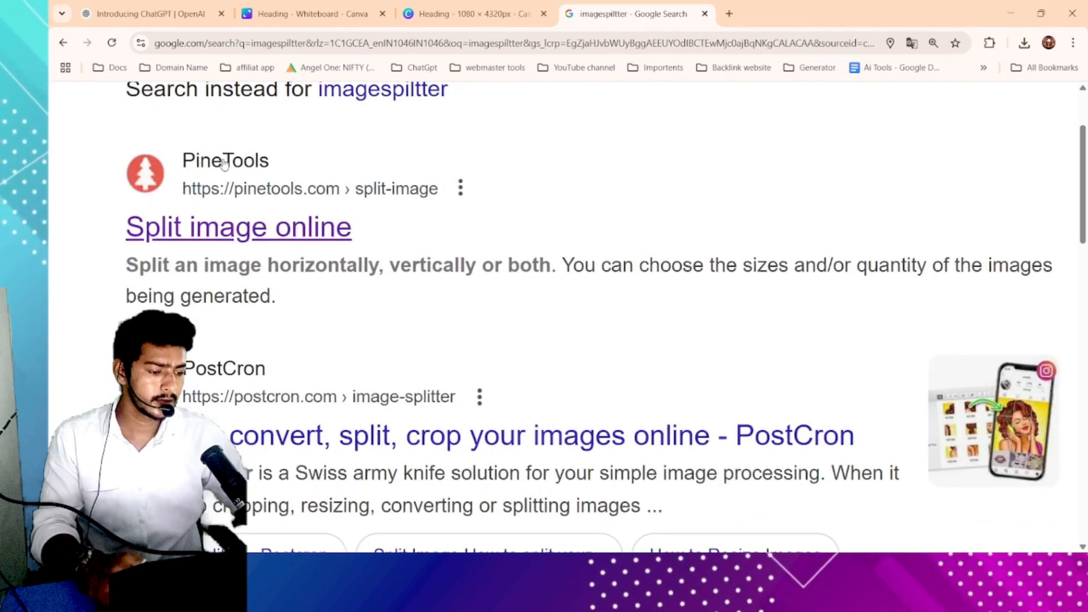
pyautogui.scroll(2, 204, 161)
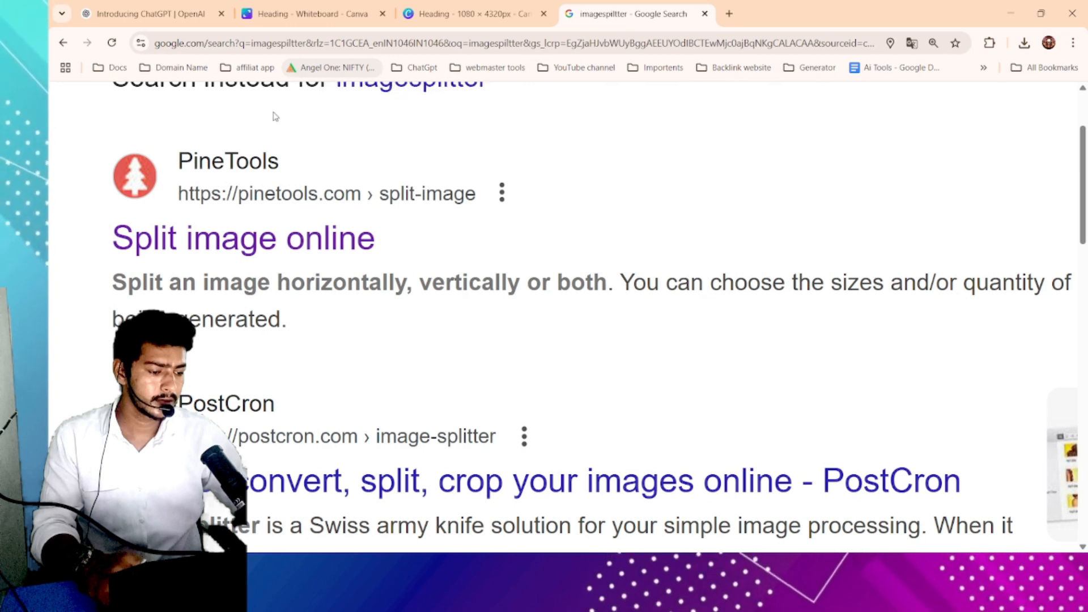
pyautogui.hotkey('ctrl', '-')
pyautogui.hotkey('ctrl', '-')
pyautogui.hotkey('ctrl', '-')
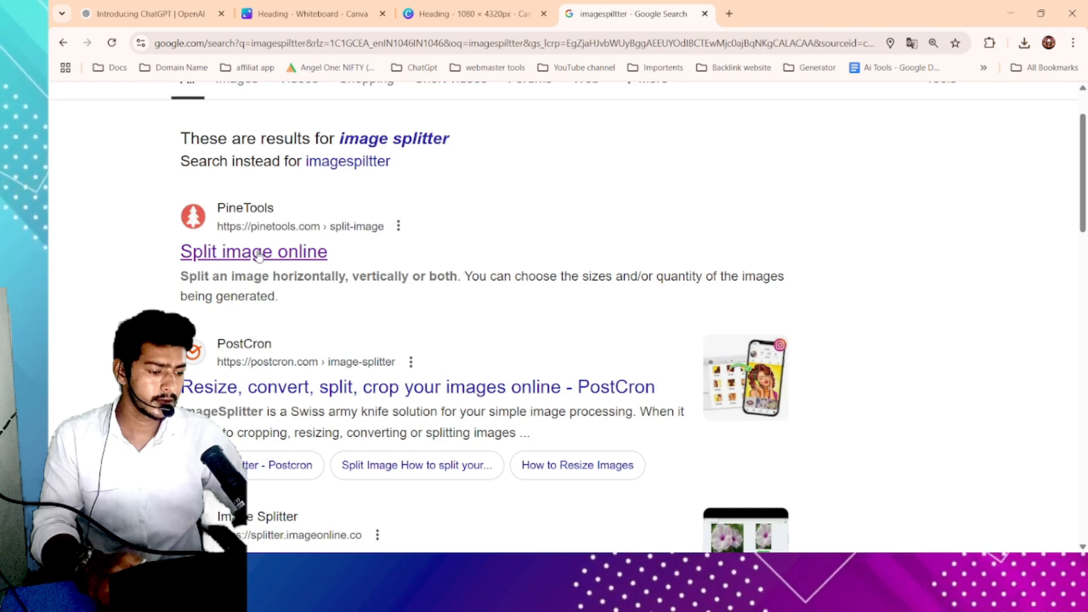
pyautogui.click(259, 253)
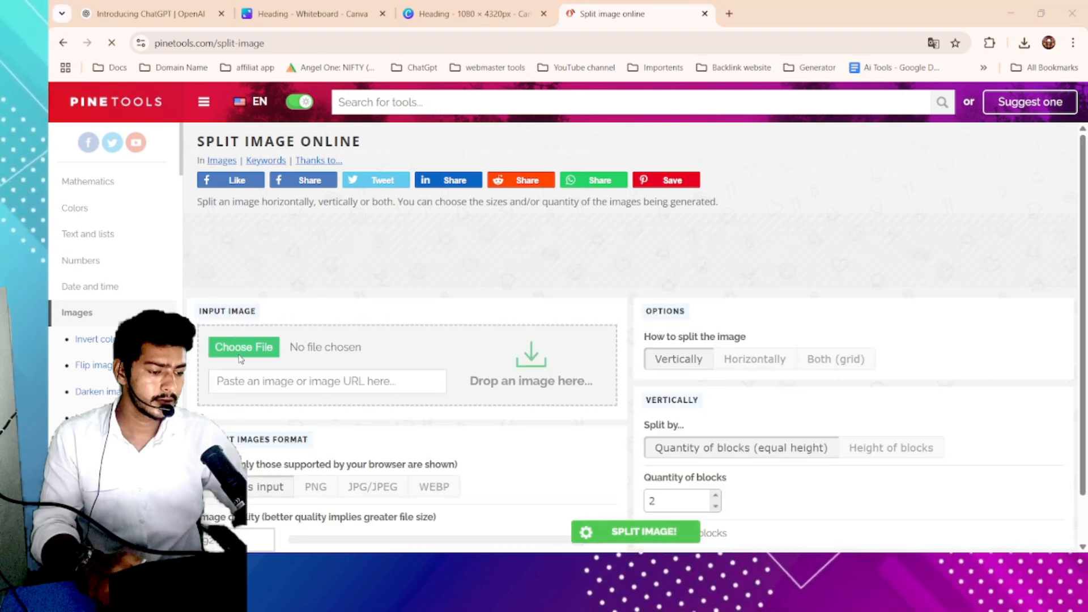
# - Upload Heading (15).png as the input image to the splitter
pyautogui.click(240, 356)
pyautogui.click(225, 174)
pyautogui.click(975, 526)
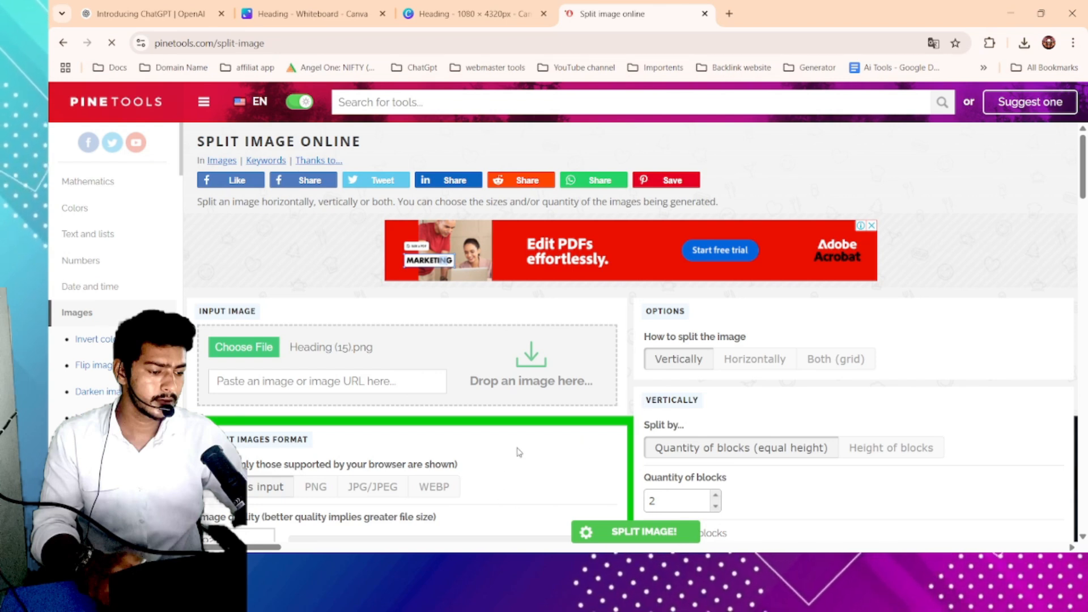
# - Compare the splitter's Horizontally and Vertically split options
pyautogui.scroll(-4, 492, 464)
pyautogui.scroll(1, 664, 369)
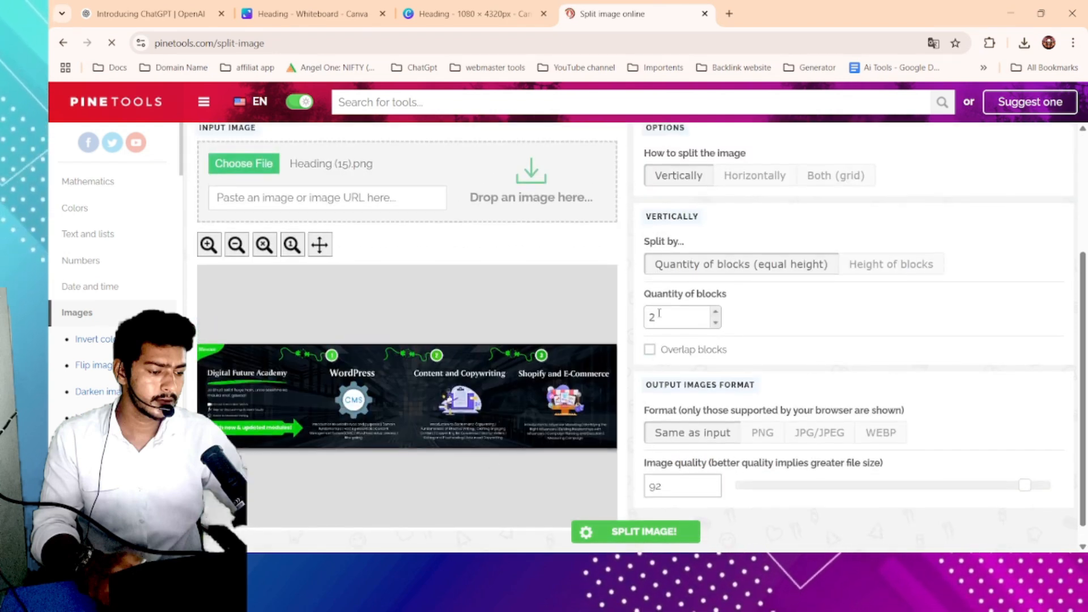
pyautogui.scroll(1, 691, 252)
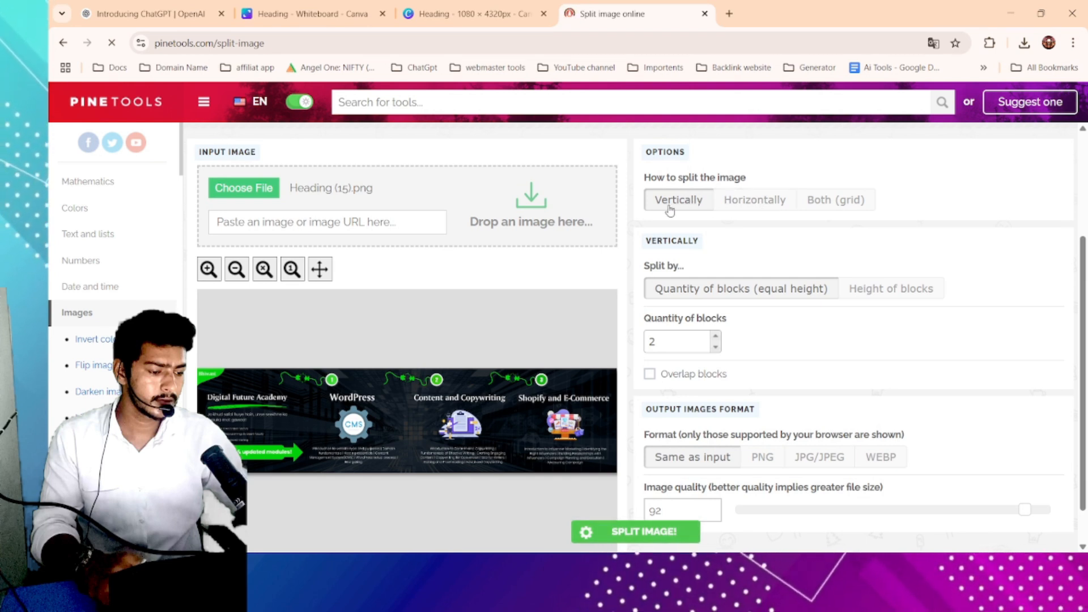
pyautogui.click(755, 203)
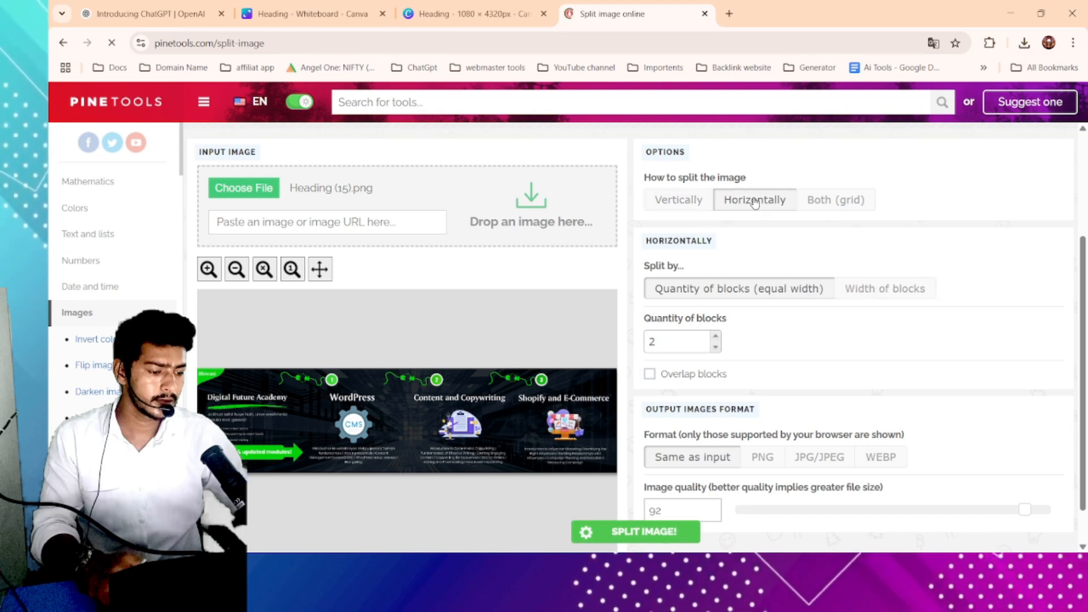
pyautogui.click(696, 201)
pyautogui.click(740, 203)
pyautogui.click(662, 200)
pyautogui.click(741, 200)
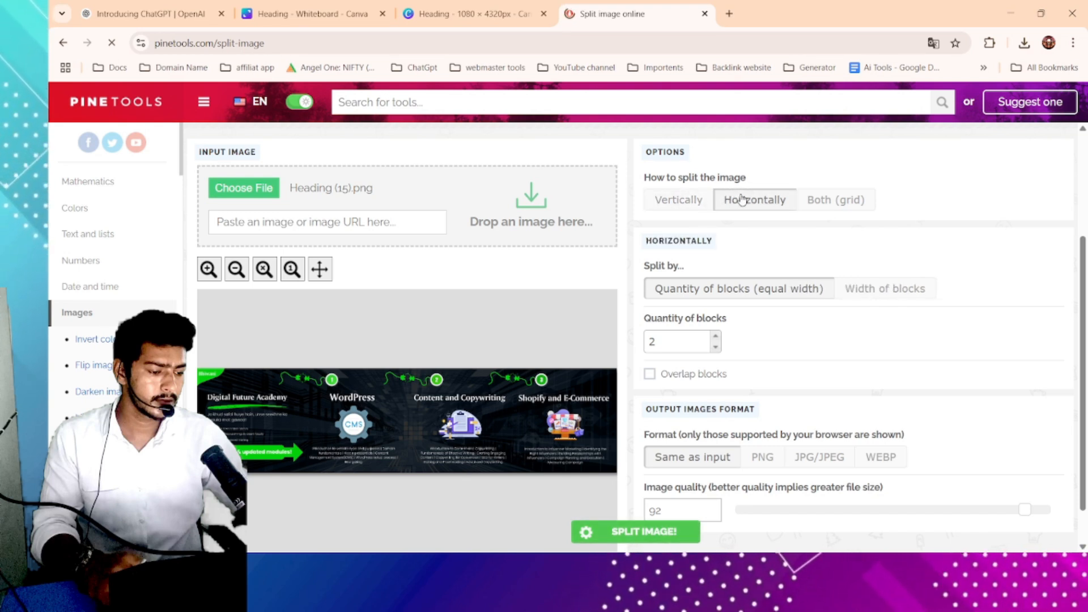
pyautogui.click(675, 200)
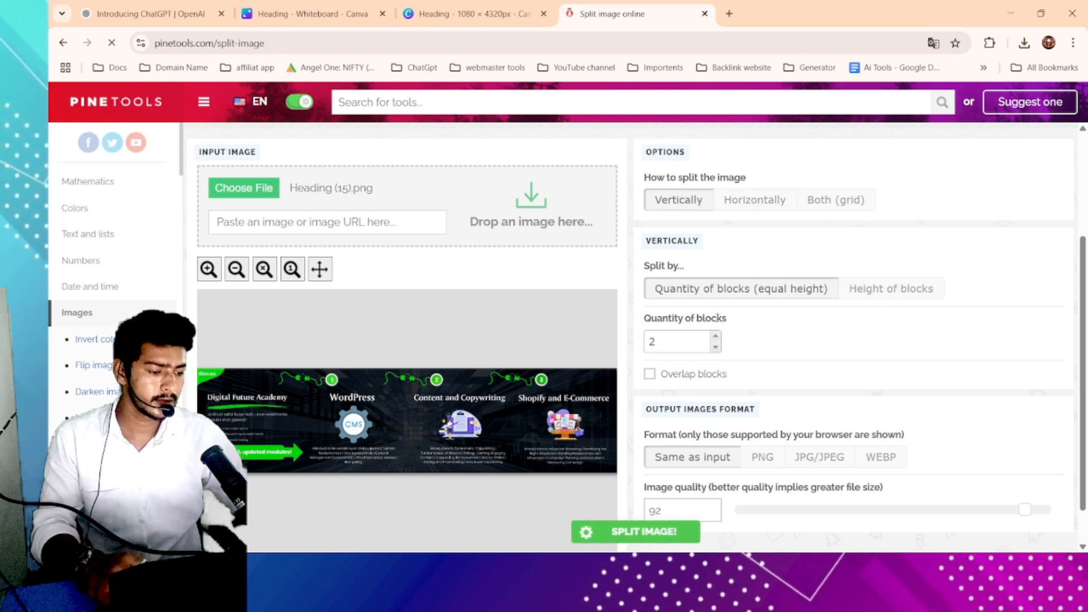
pyautogui.scroll(-1, 694, 266)
pyautogui.scroll(3, 672, 281)
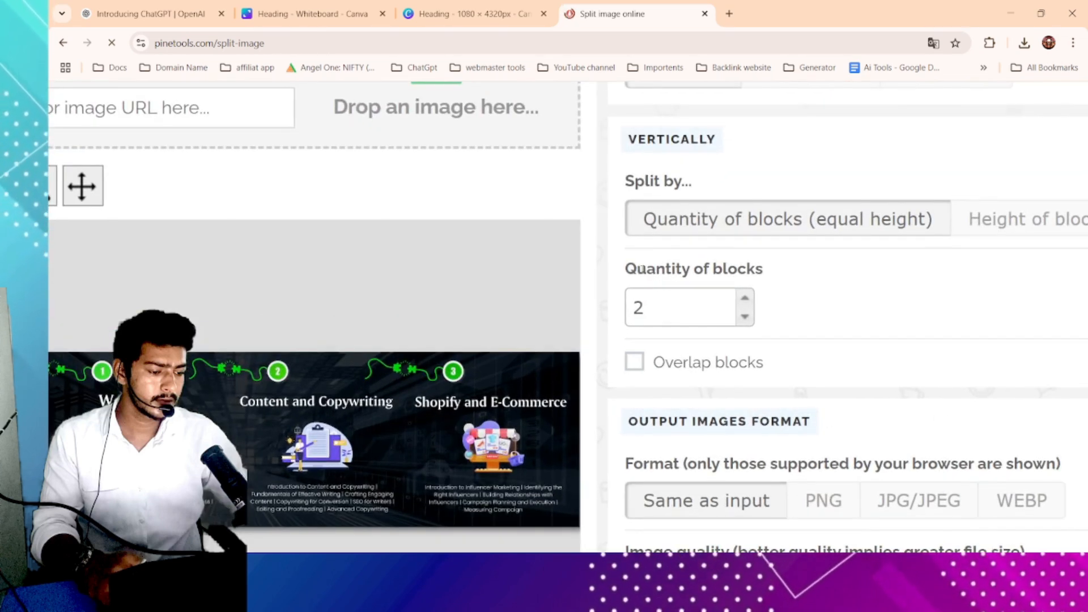
# - Set the quantity of blocks to 4
pyautogui.moveTo(626, 265); pyautogui.dragTo(758, 269)
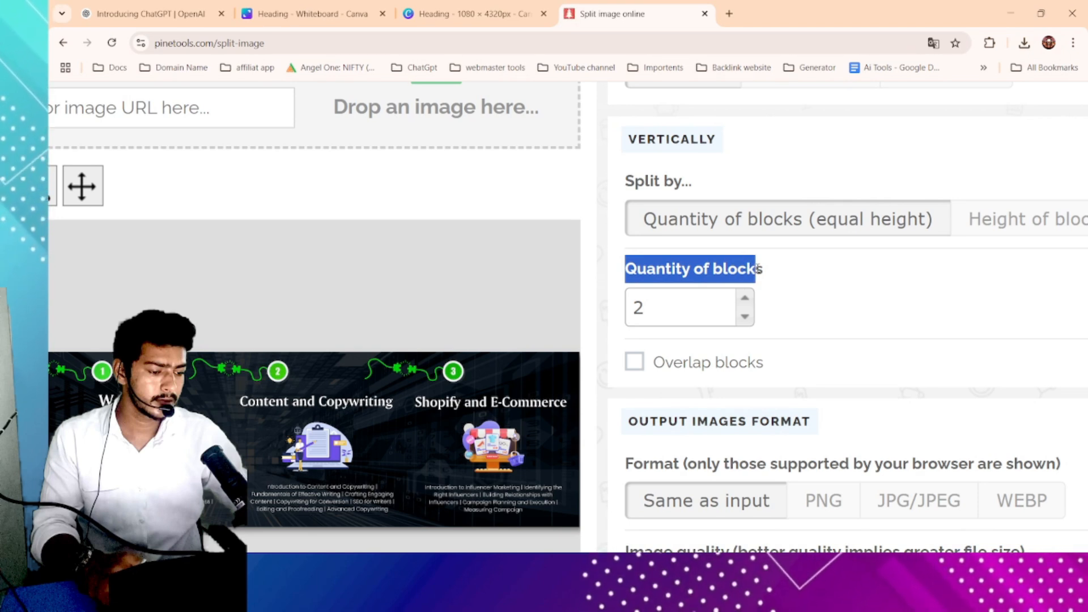
pyautogui.click(661, 311)
pyautogui.hotkey('ctrl', 'a')
pyautogui.write('4')
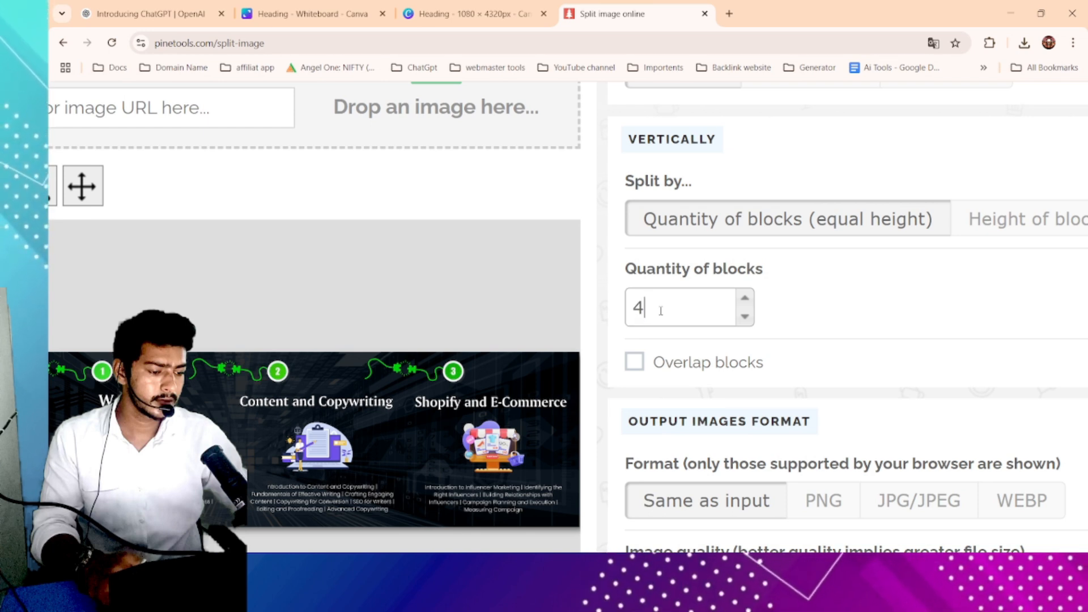
# - Set the output format to PNG and split the image
pyautogui.scroll(-3, 661, 311)
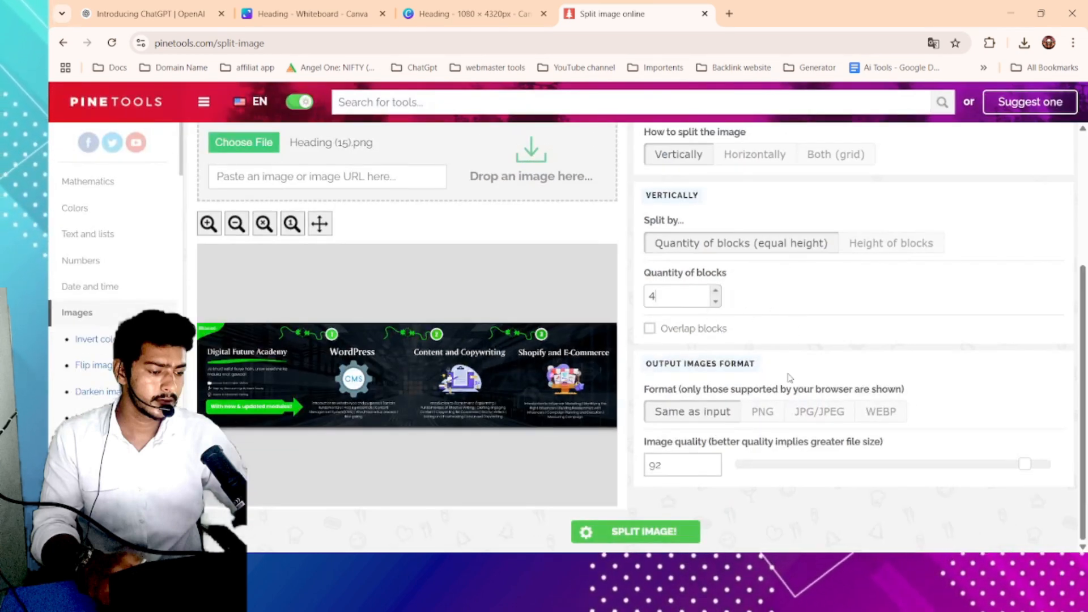
pyautogui.click(754, 417)
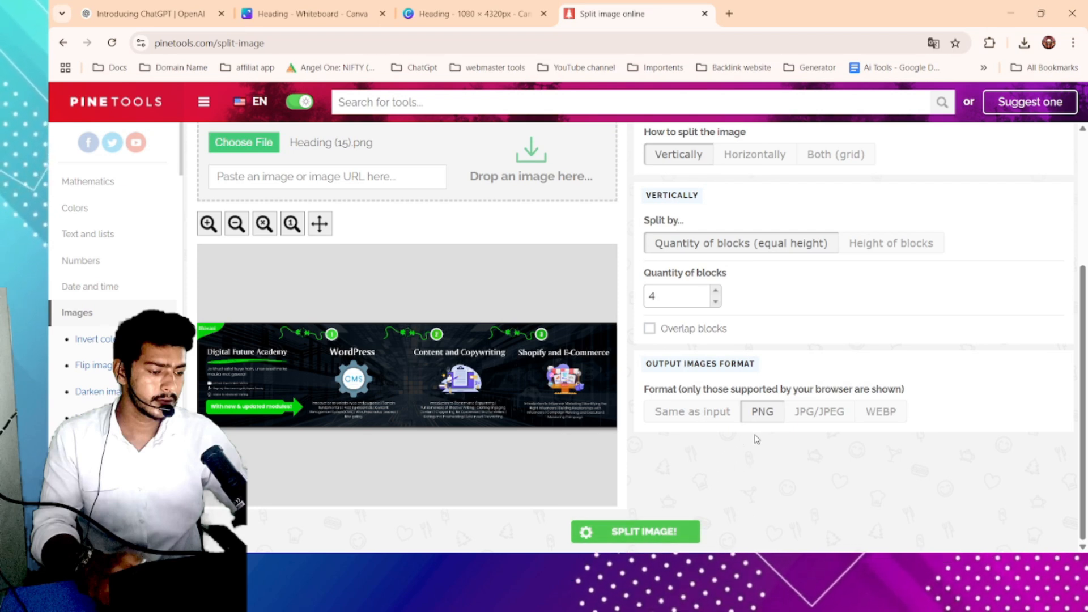
pyautogui.click(648, 534)
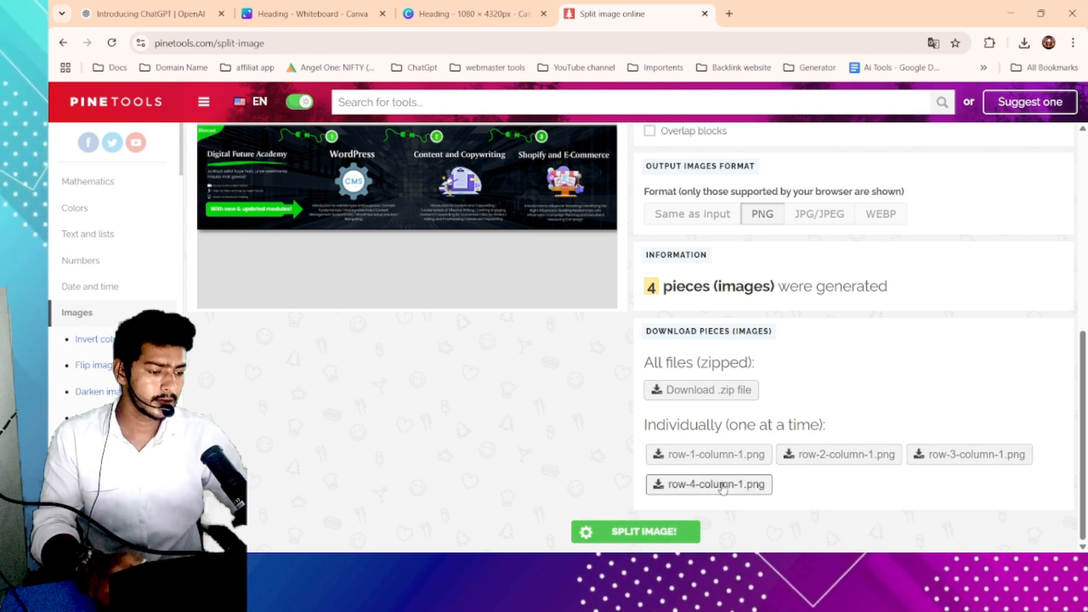
# - Download all generated pieces as a zip file
pyautogui.scroll(5, 705, 396)
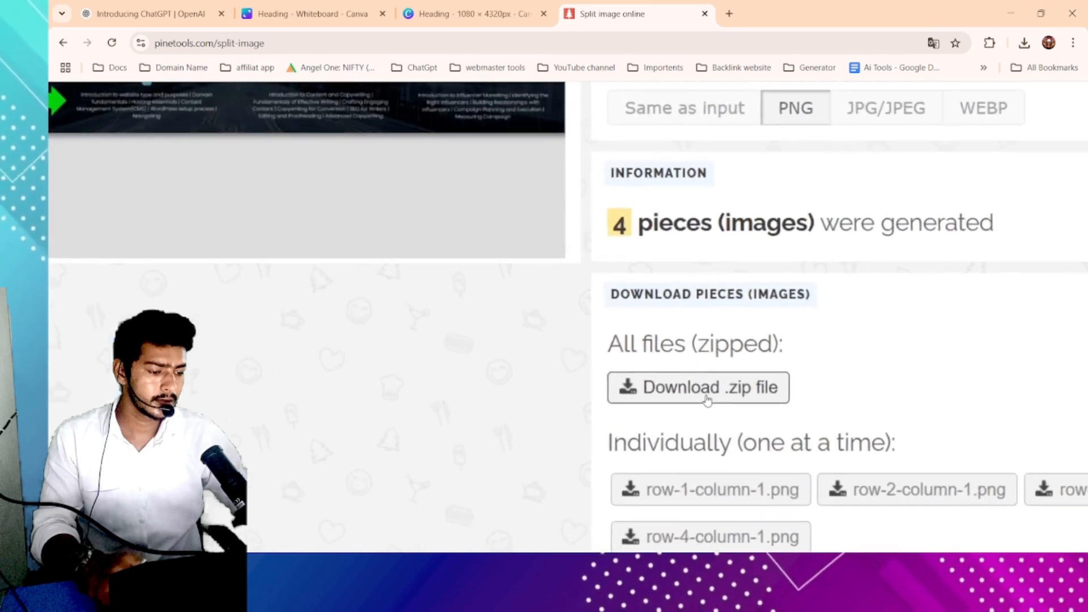
pyautogui.click(747, 397)
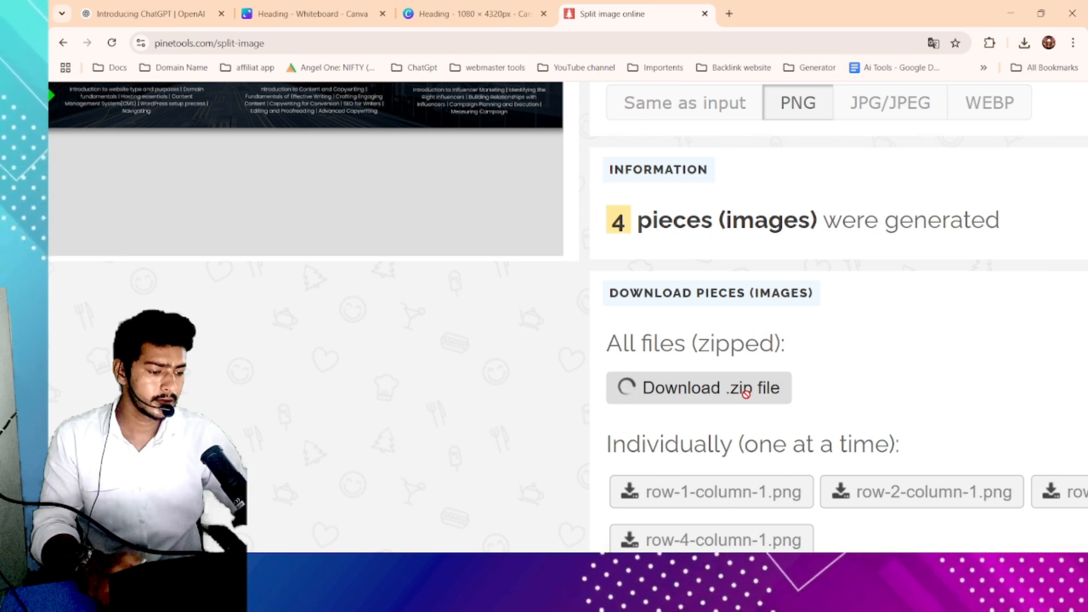
pyautogui.scroll(-4, 747, 395)
pyautogui.scroll(-3, 746, 395)
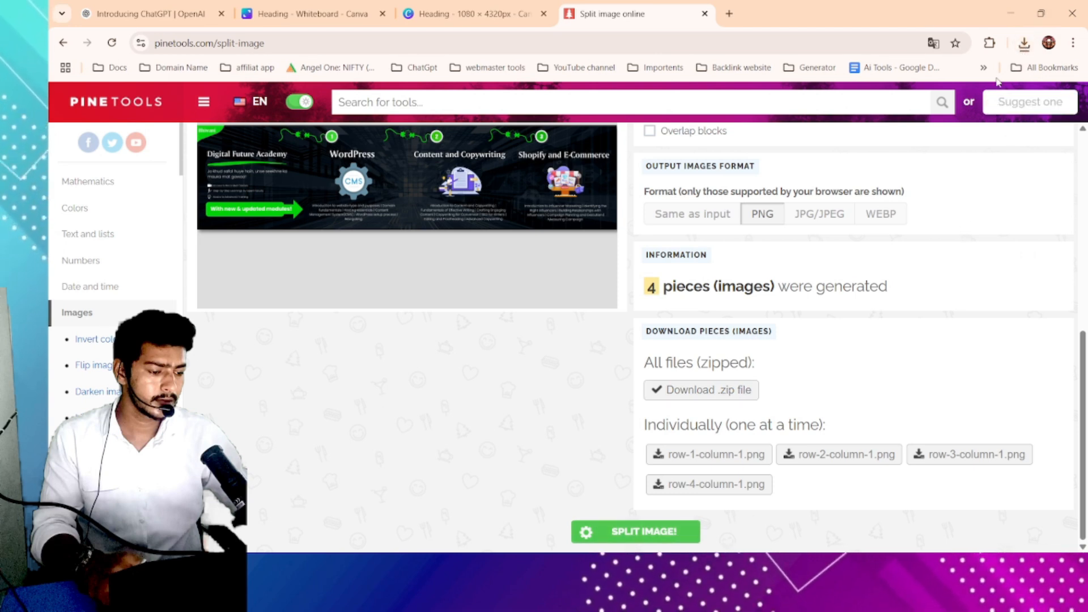
# - Open the downloaded PineTools zip folder and switch to icon view
pyautogui.click(1024, 42)
pyautogui.click(906, 103)
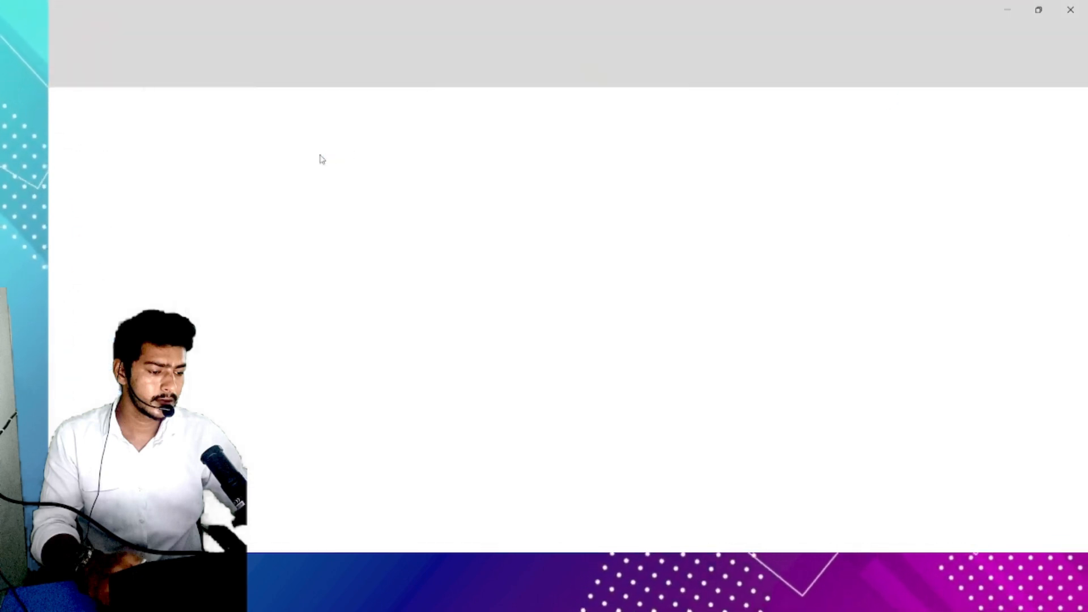
pyautogui.doubleClick(222, 124)
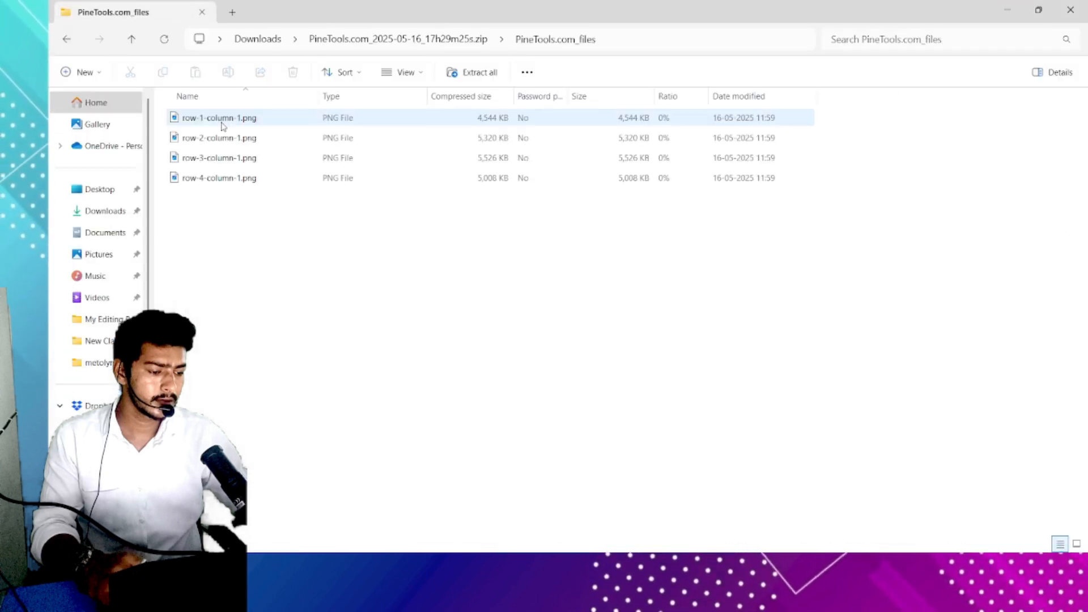
pyautogui.click(1078, 544)
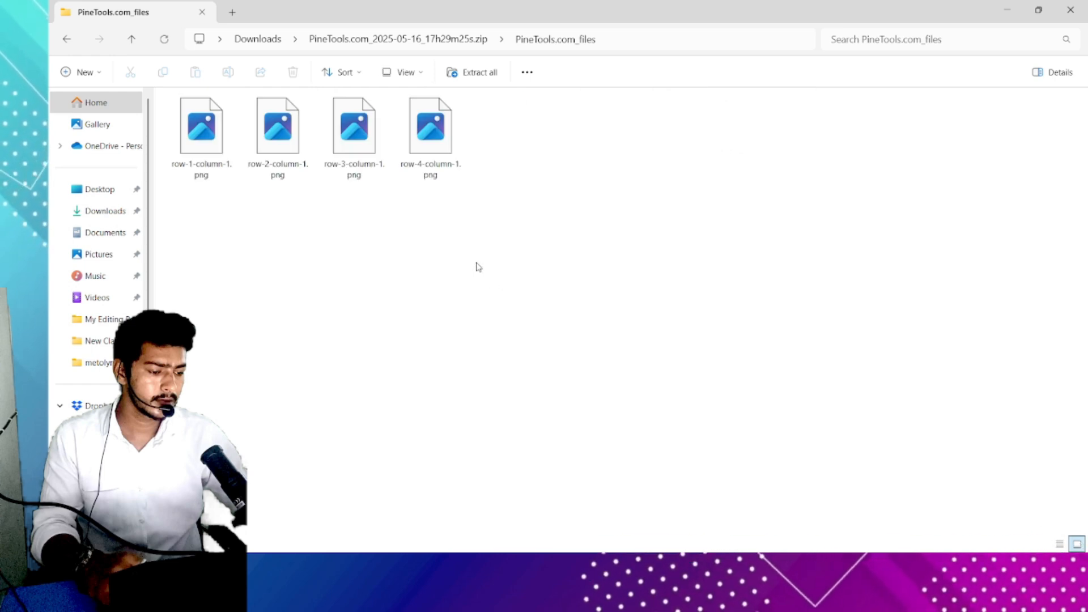
# - Open the first piece, row-1-column-1.png, to check it, then close the viewer
pyautogui.moveTo(555, 157); pyautogui.dragTo(256, 213)
pyautogui.click(479, 157)
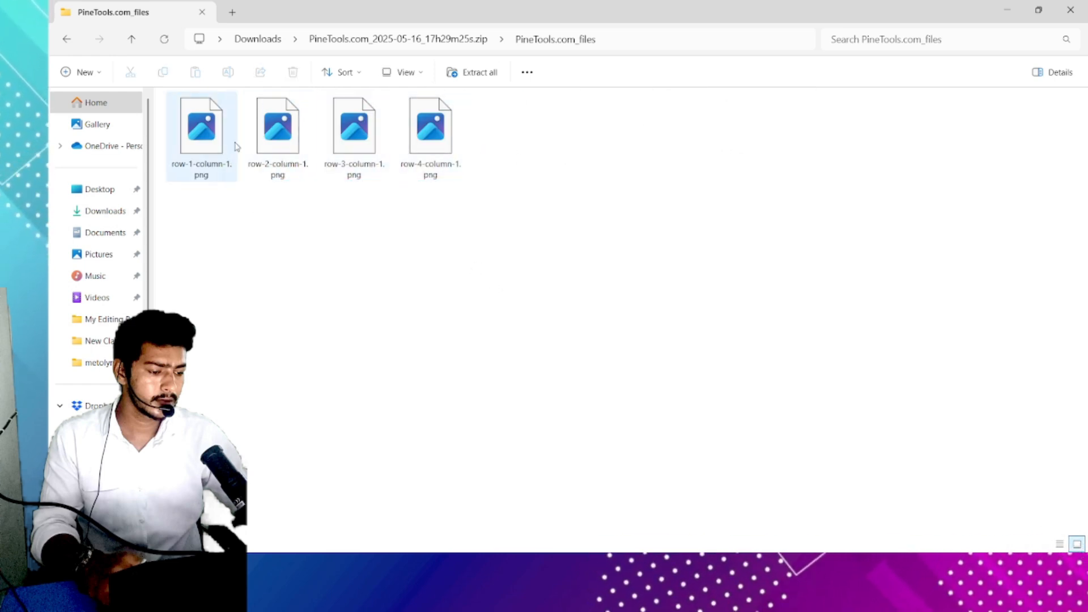
pyautogui.click(205, 142)
pyautogui.doubleClick(204, 142)
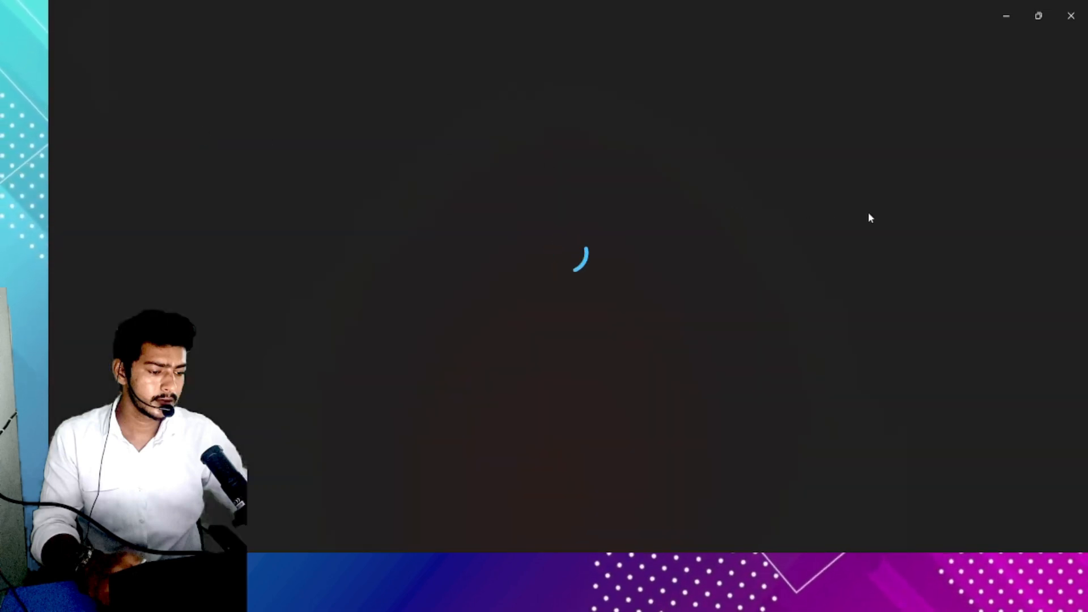
pyautogui.click(1071, 16)
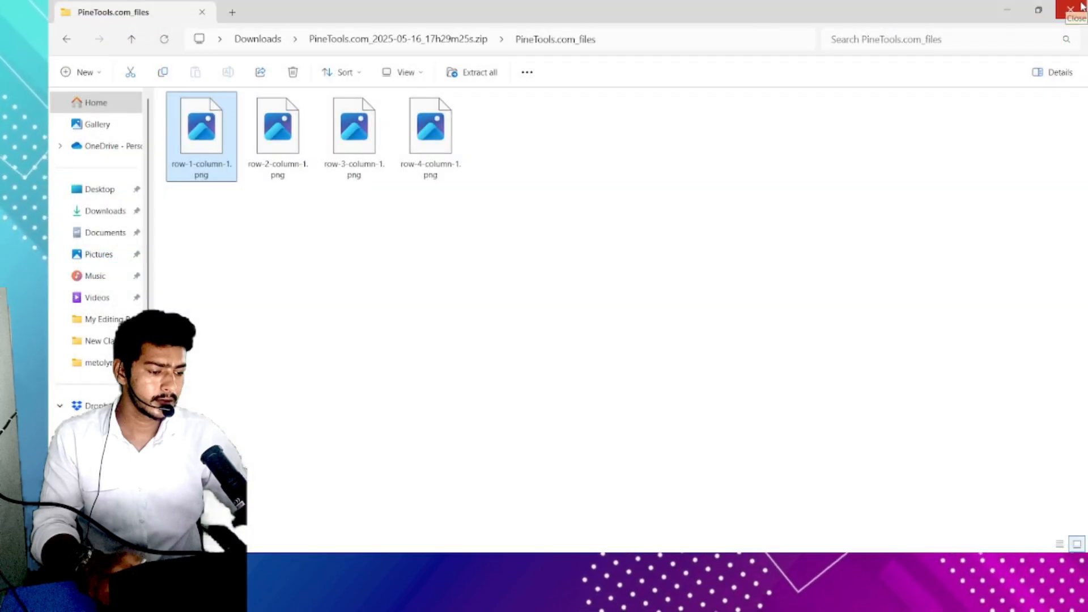
# - Change the split direction to Horizontally and set the quantity of blocks to 4
pyautogui.click(1080, 8)
pyautogui.scroll(5, 757, 230)
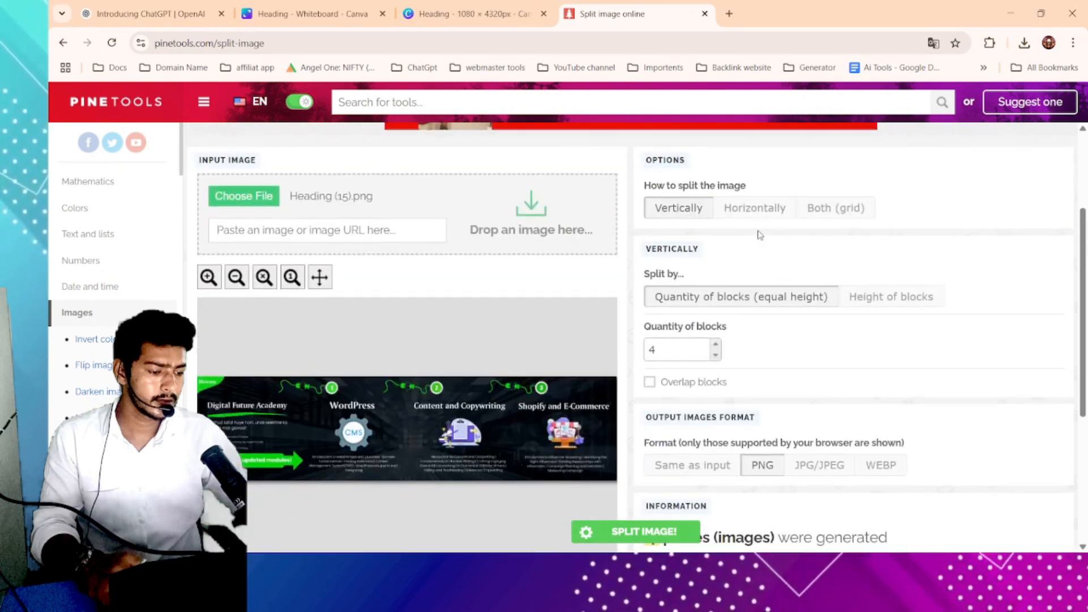
pyautogui.click(754, 208)
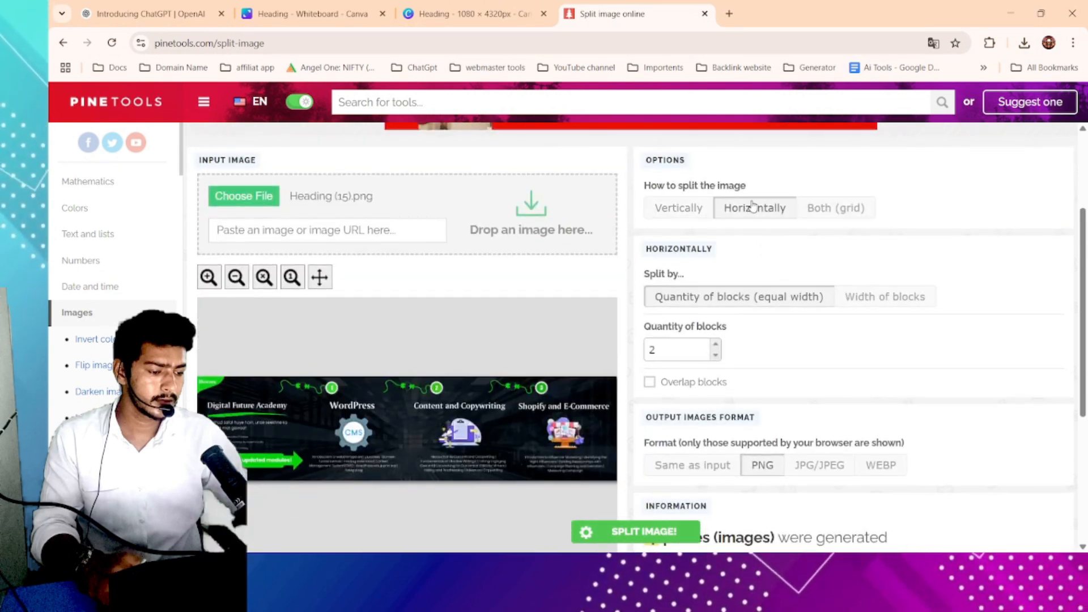
pyautogui.scroll(-4, 793, 317)
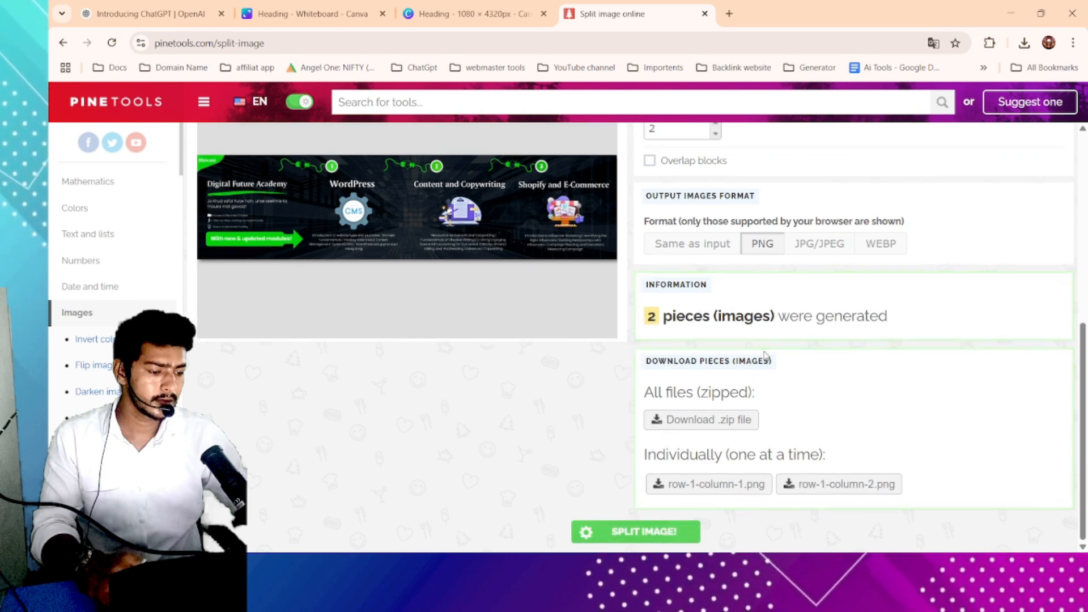
pyautogui.scroll(10, 950, 264)
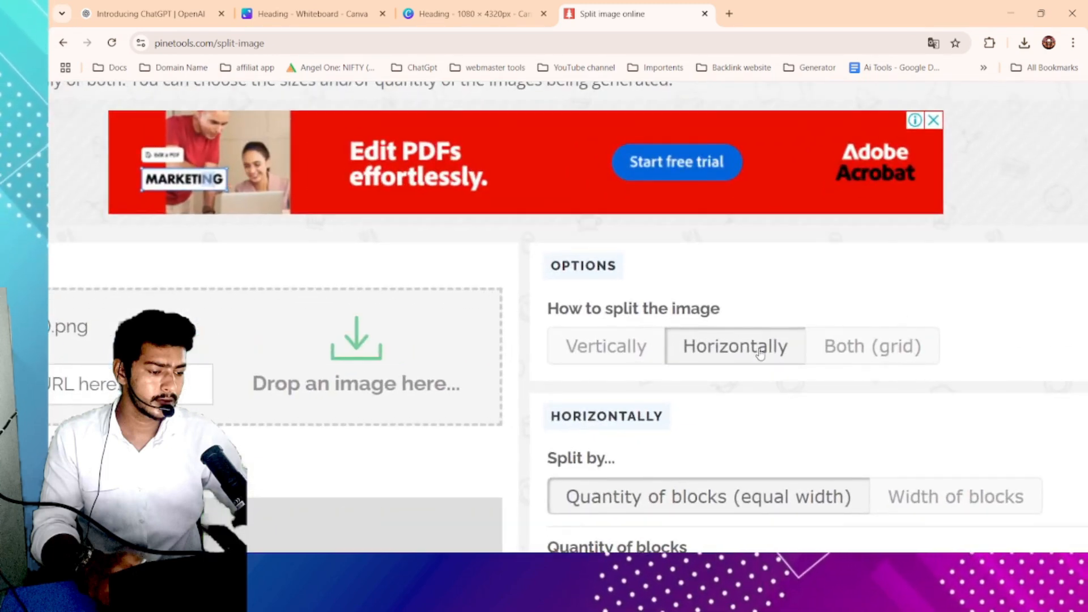
pyautogui.scroll(-4, 757, 354)
pyautogui.scroll(-3, 734, 358)
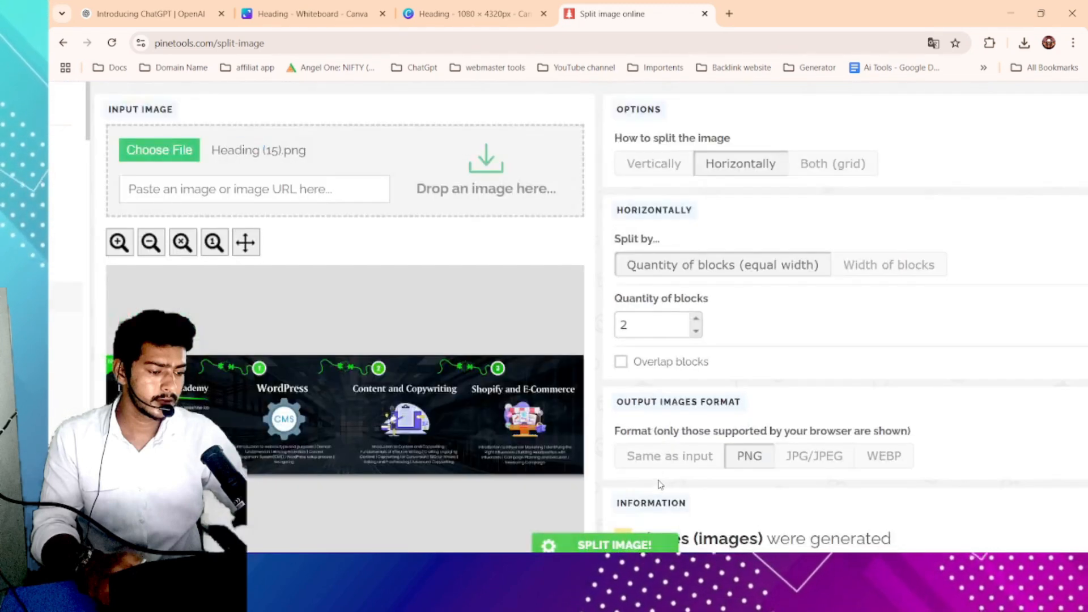
pyautogui.moveTo(646, 334); pyautogui.dragTo(609, 332)
pyautogui.write('4')
# - Download all four generated pieces as a zip file
pyautogui.scroll(-3, 684, 322)
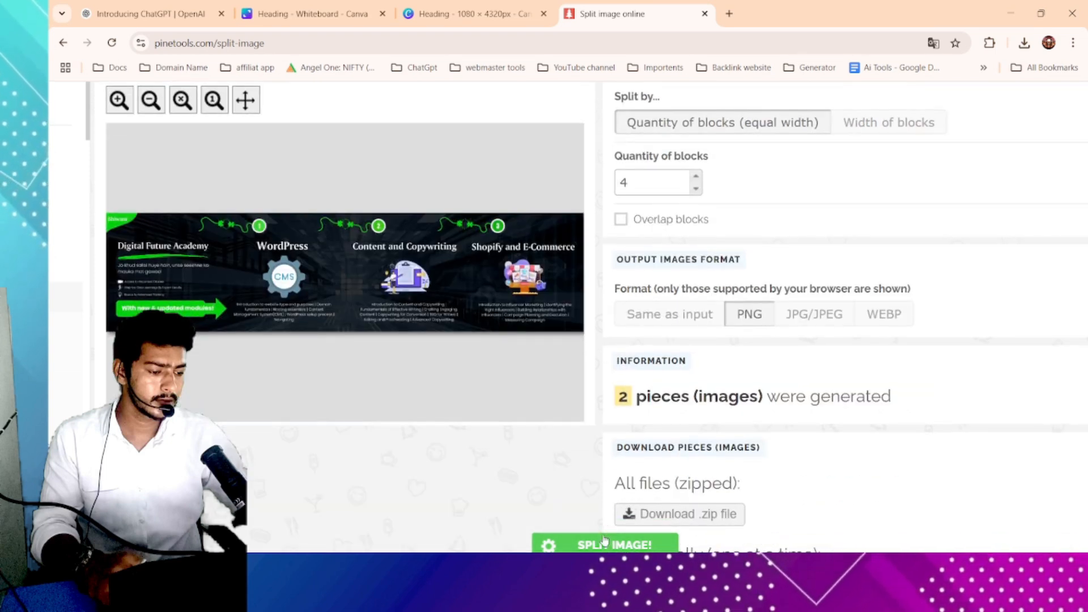
pyautogui.scroll(-2, 674, 325)
pyautogui.scroll(7, 688, 306)
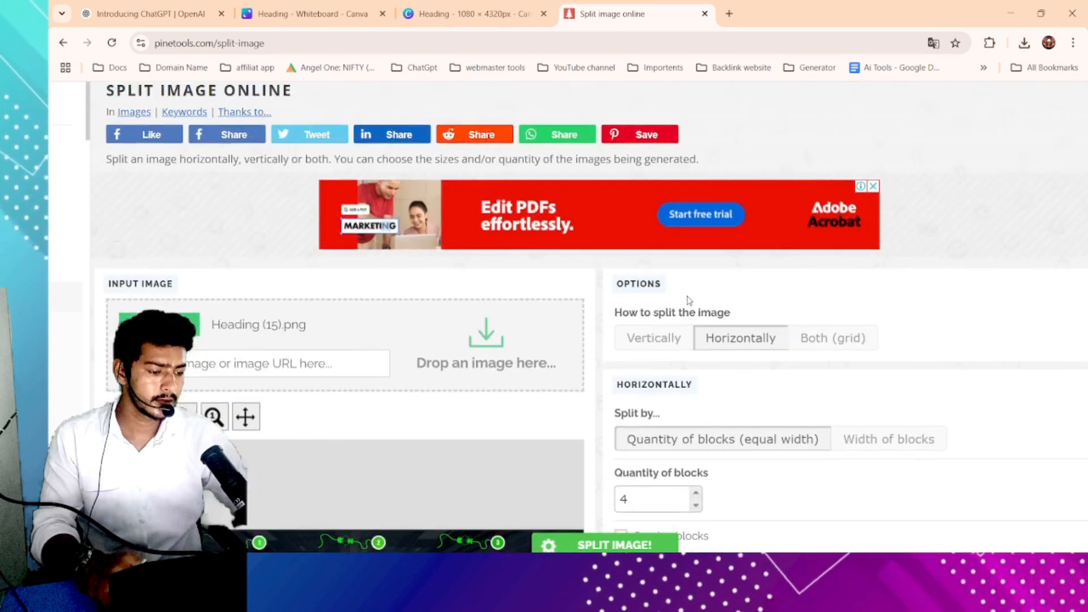
pyautogui.scroll(3, 684, 363)
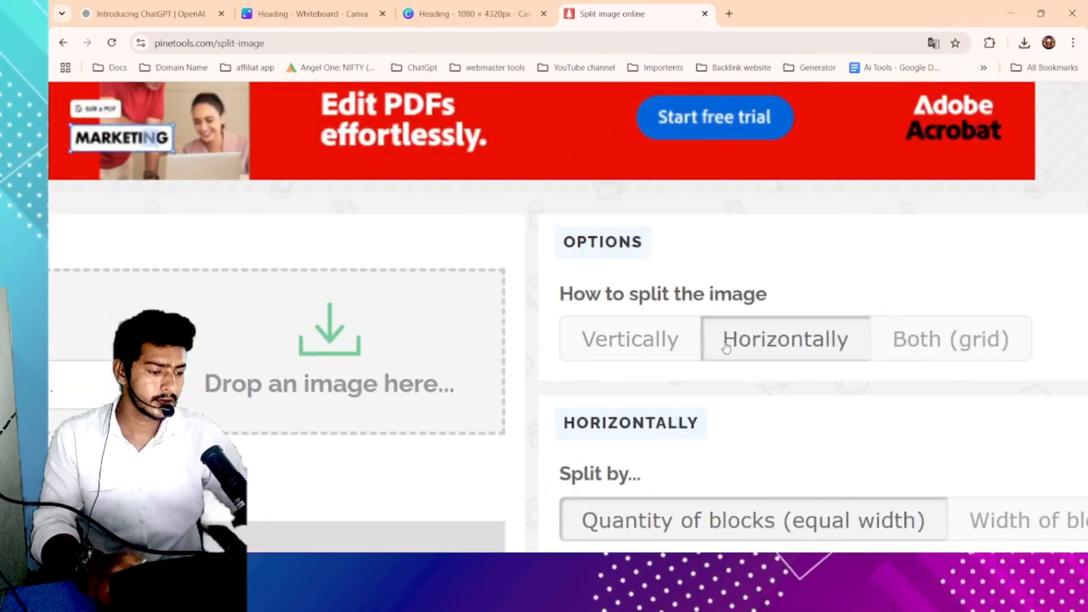
pyautogui.scroll(-3, 744, 350)
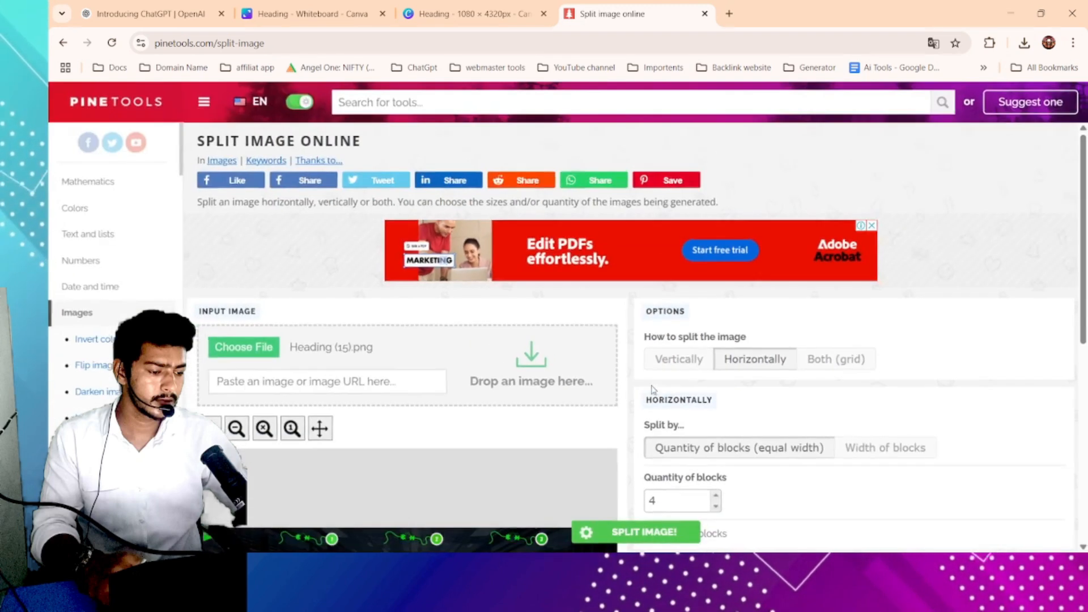
pyautogui.scroll(-8, 648, 361)
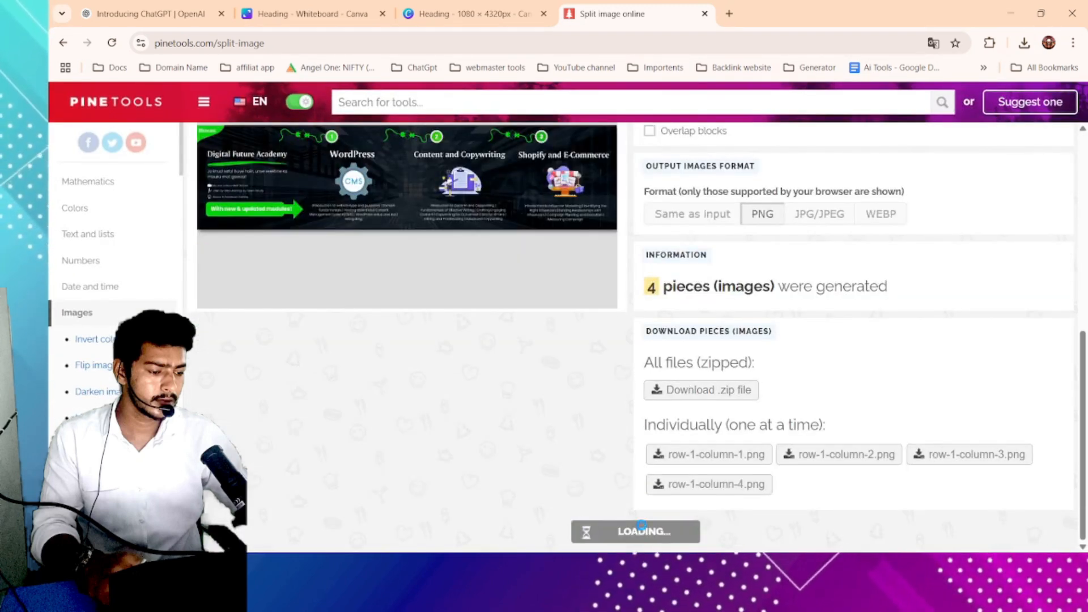
pyautogui.click(704, 391)
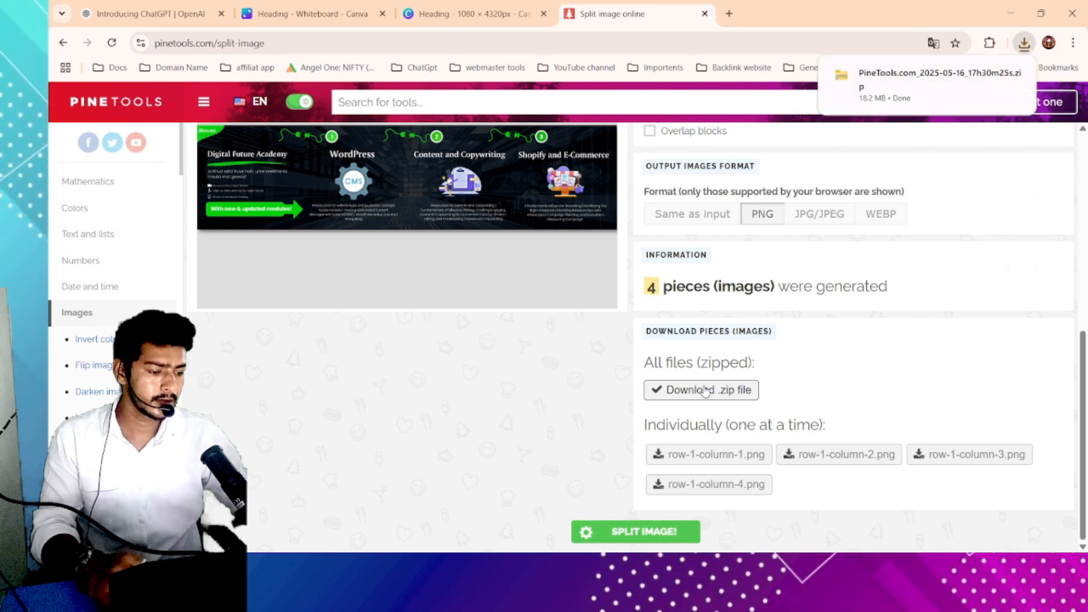
# - Open the earlier PineTools zip in Downloads and view its first piece, then close the viewer
pyautogui.scroll(7, 705, 391)
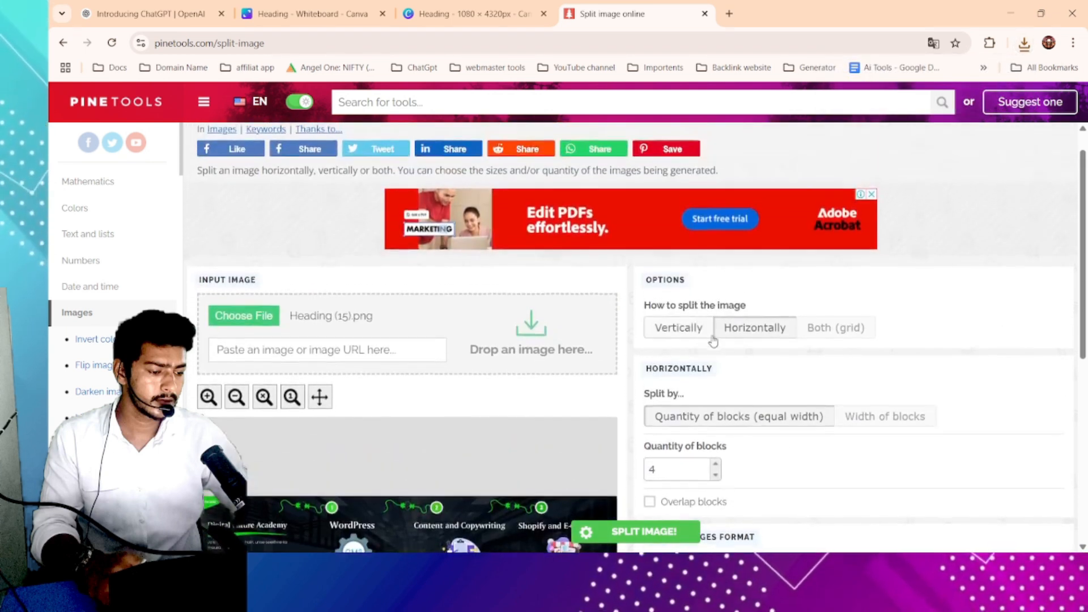
pyautogui.scroll(-7, 555, 499)
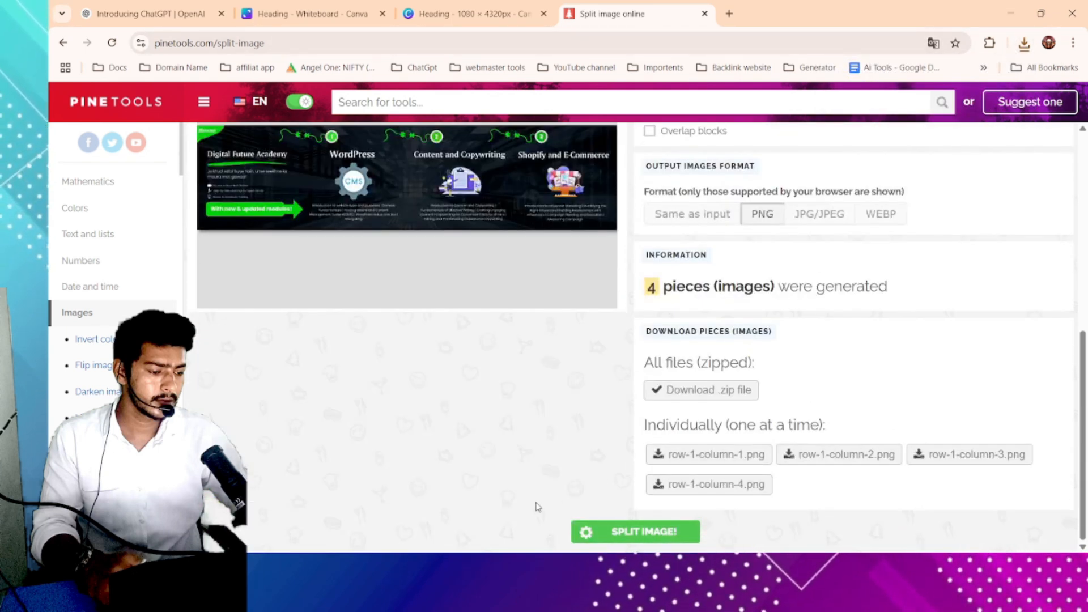
pyautogui.press('super+e')
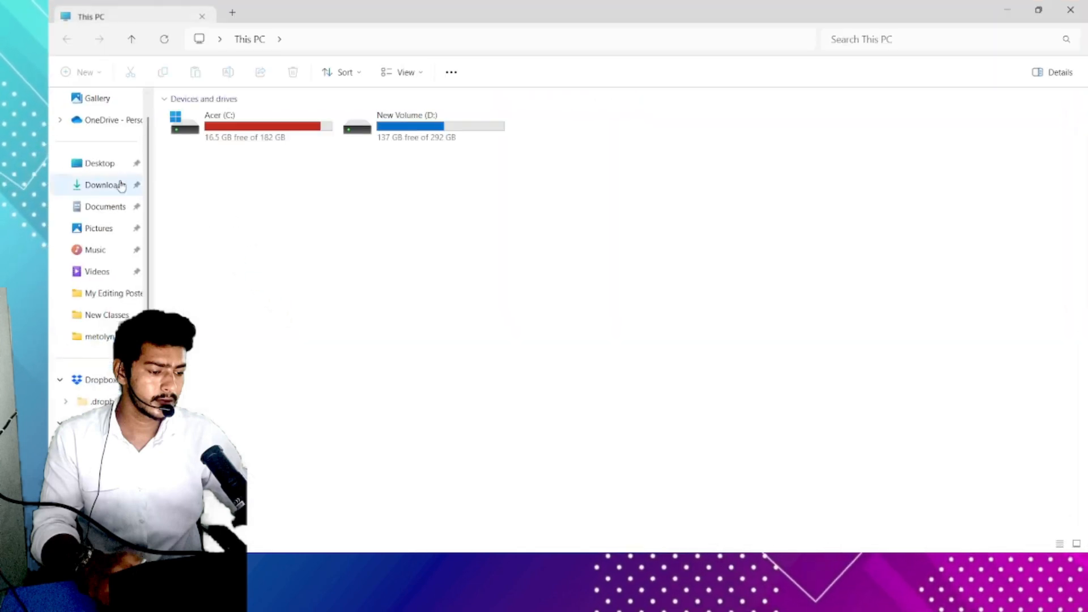
pyautogui.click(85, 186)
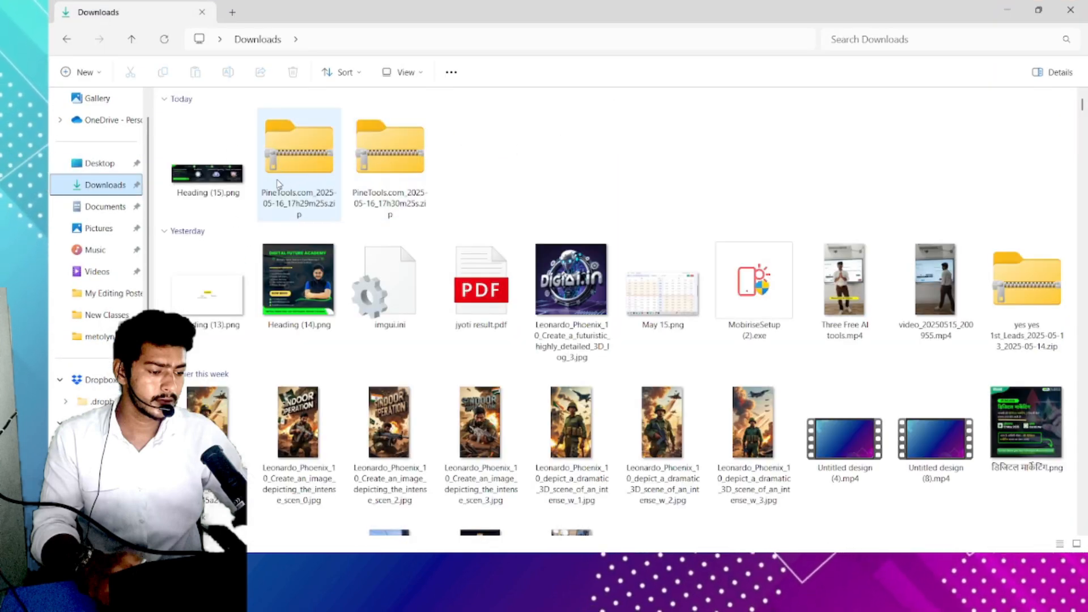
pyautogui.click(414, 177)
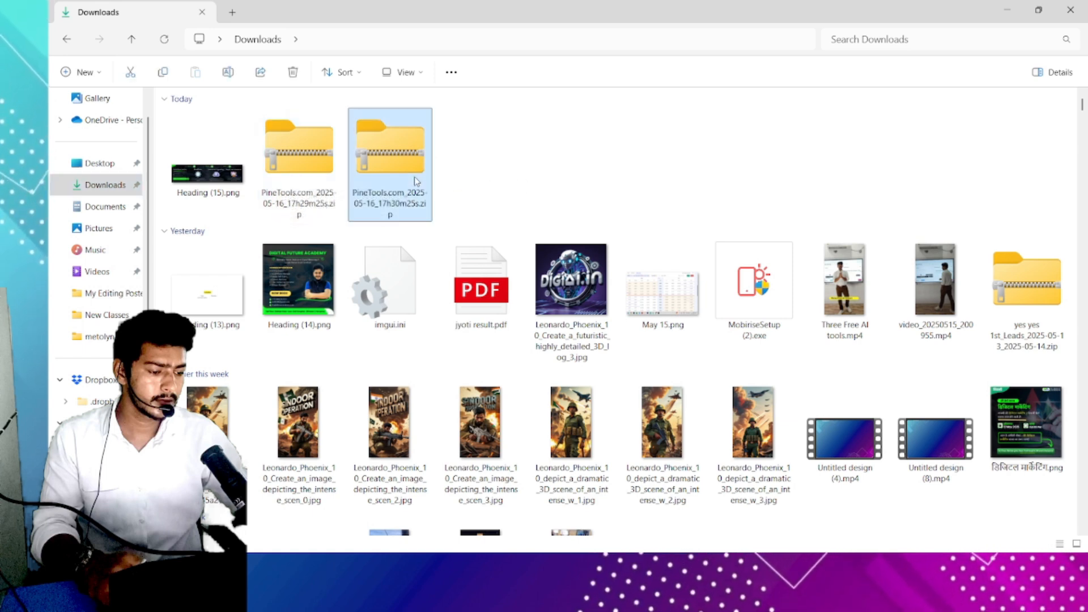
pyautogui.doubleClick(277, 166)
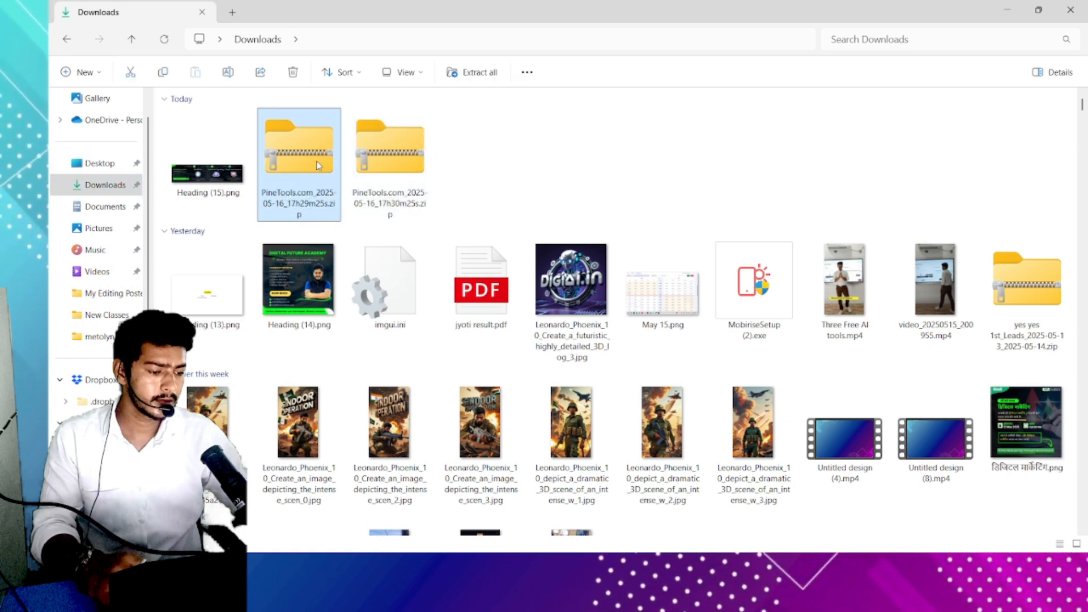
pyautogui.doubleClick(239, 119)
pyautogui.click(220, 145)
pyautogui.doubleClick(220, 145)
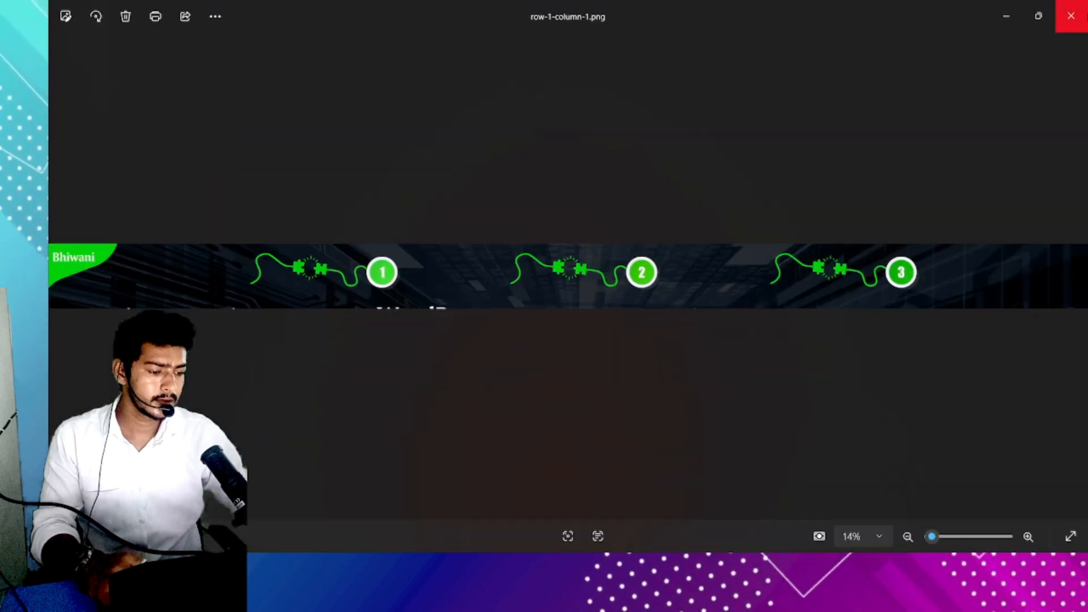
pyautogui.click(1070, 16)
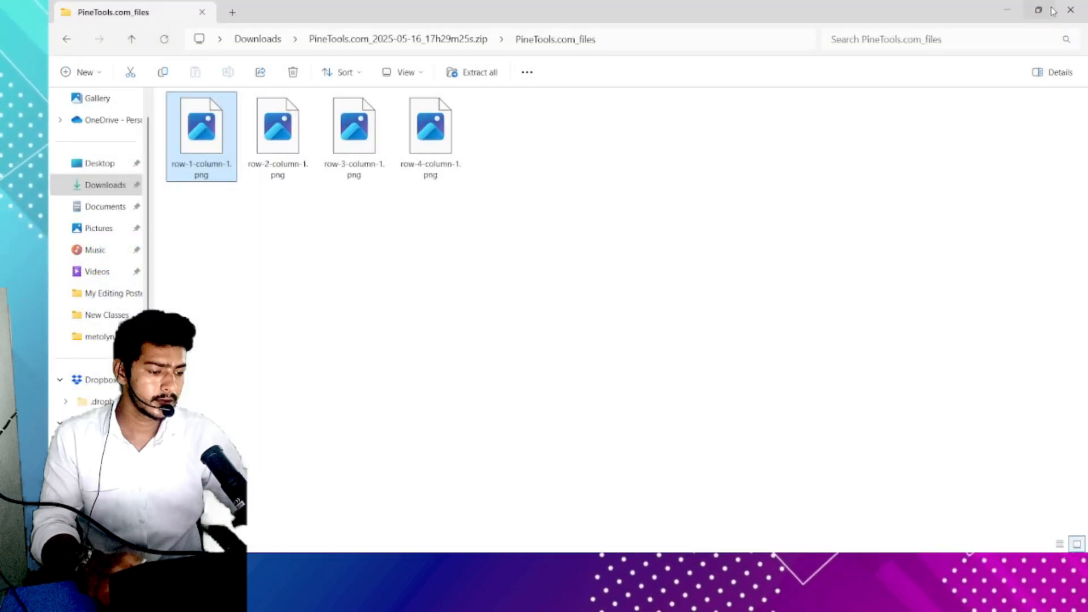
# - Open the newer PineTools zip and view its row-1-column-1.png piece, then close the viewer
pyautogui.click(63, 43)
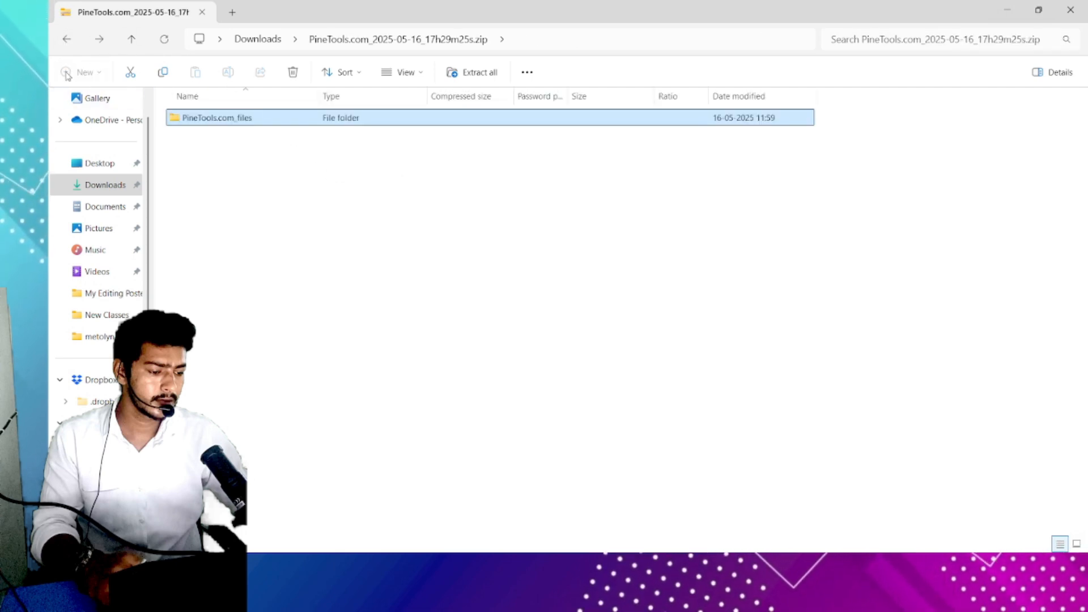
pyautogui.click(66, 41)
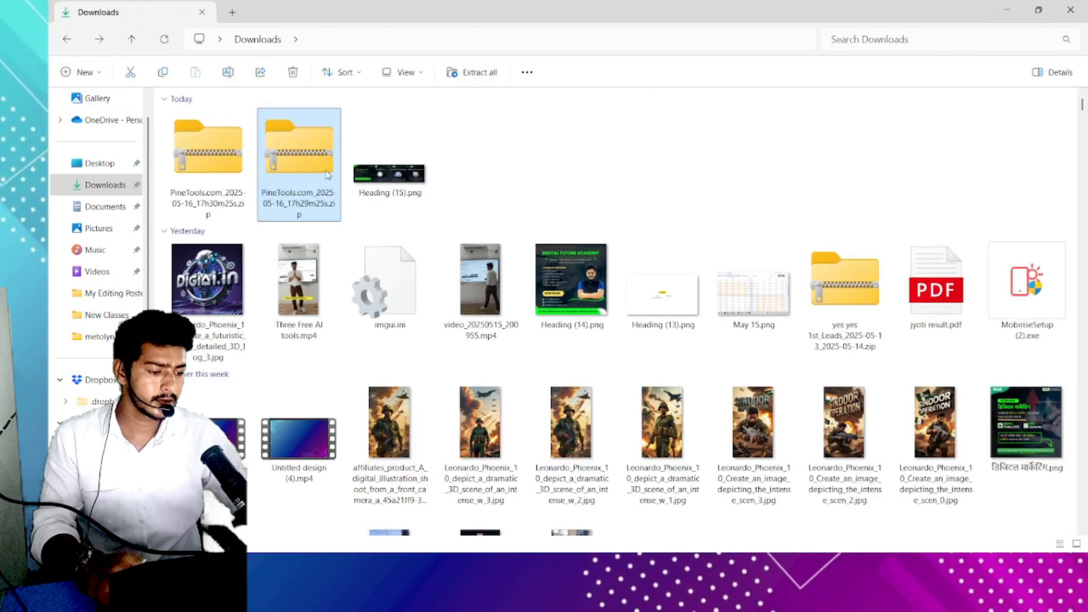
pyautogui.doubleClick(210, 165)
pyautogui.doubleClick(255, 120)
pyautogui.doubleClick(224, 117)
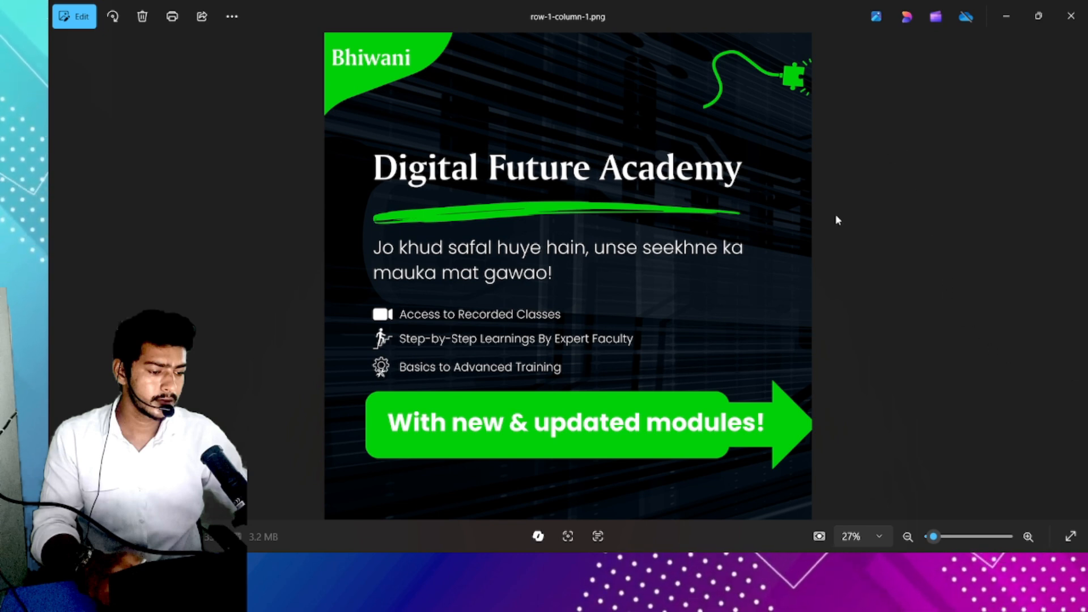
pyautogui.click(1072, 16)
# - Delete the older PineTools_2025-05-16_17h29m25s zip from Downloads
pyautogui.click(63, 40)
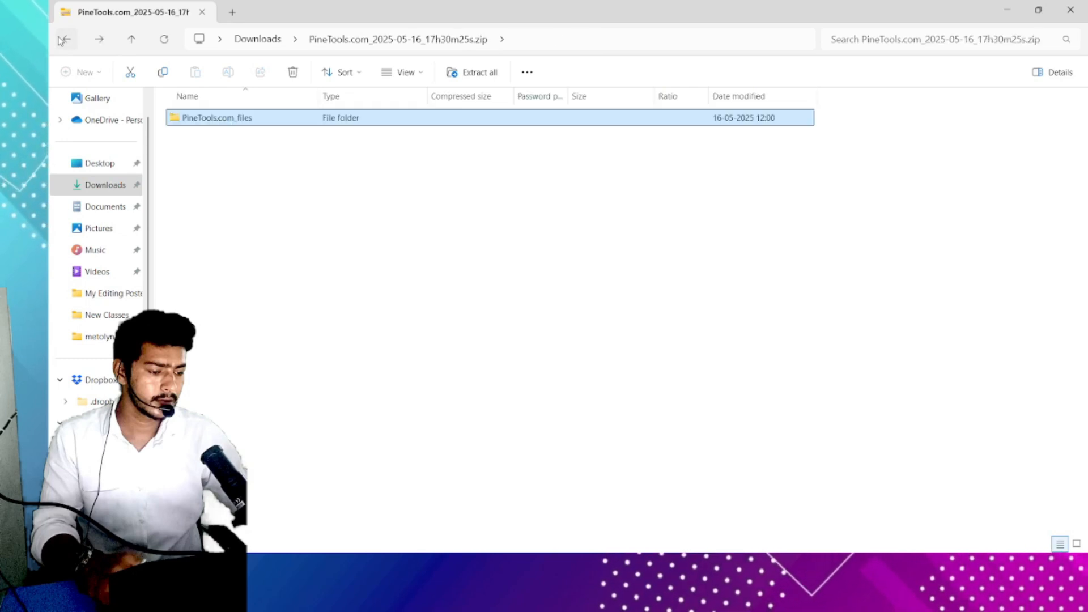
pyautogui.click(62, 39)
pyautogui.click(319, 157)
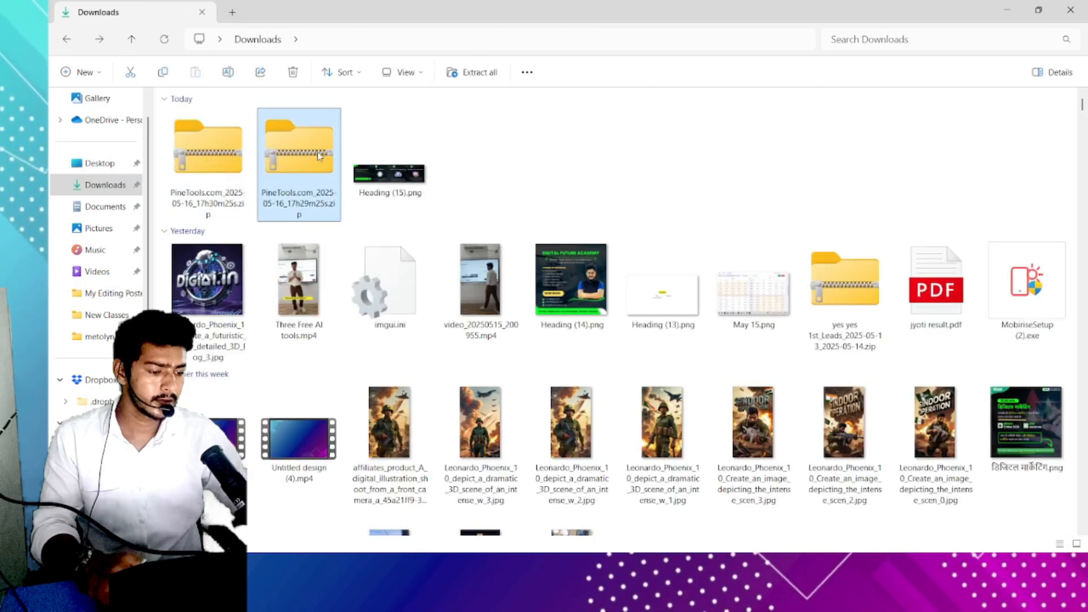
pyautogui.press('Delete')
pyautogui.click(222, 161)
pyautogui.keyDown('ctrl'); pyautogui.scroll(3, 222, 162); pyautogui.keyUp('ctrl')
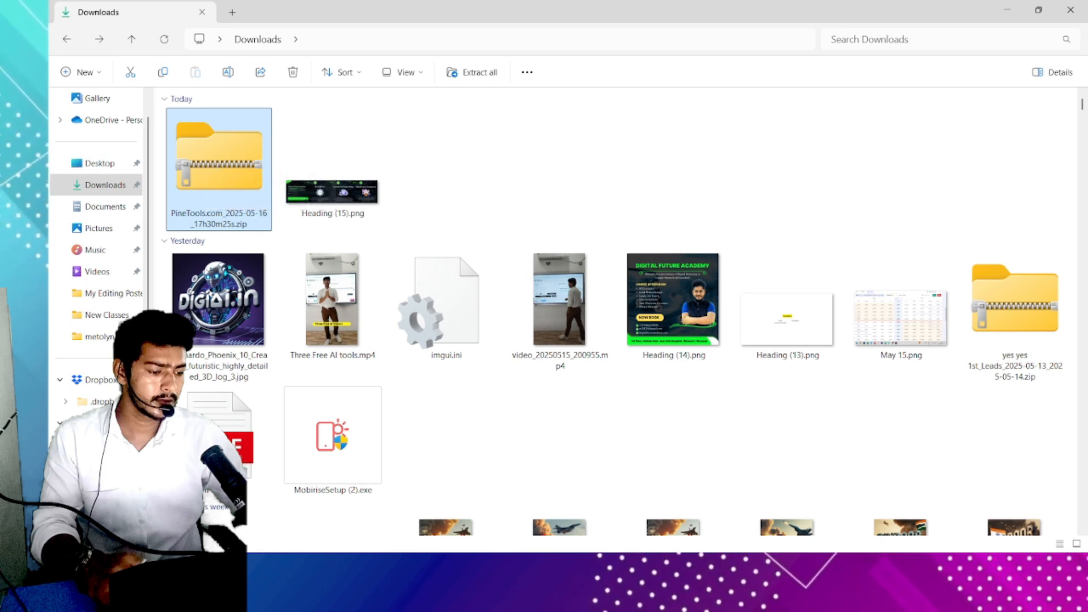
# - Download each piece individually, row-1-column-1.png through row-1-column-4.png, from the split page
pyautogui.hotkey('alt', 'Tab')
pyautogui.scroll(4, 699, 391)
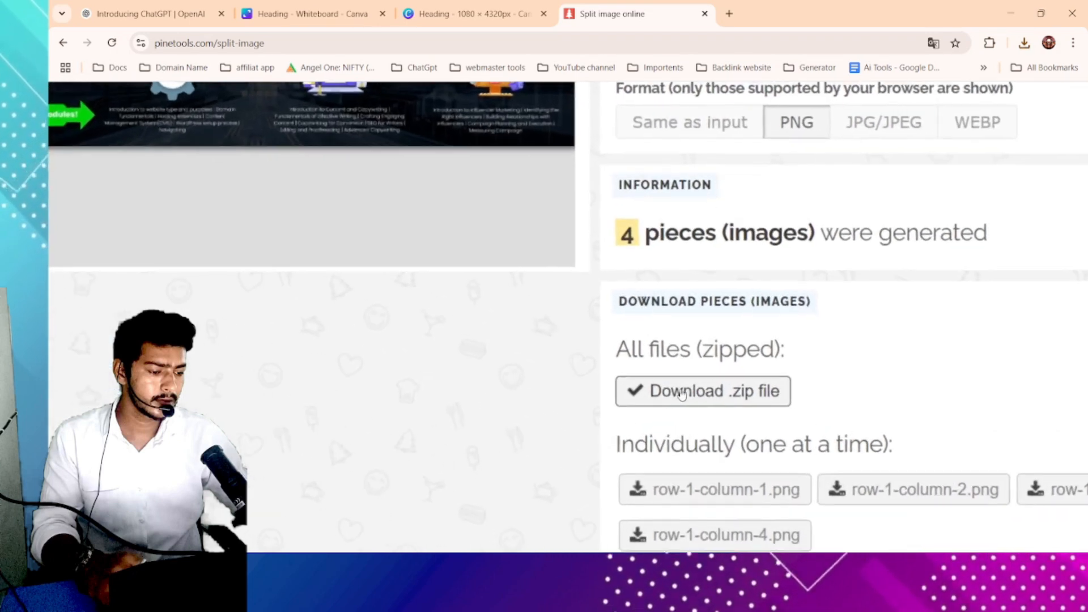
pyautogui.scroll(1, 682, 394)
pyautogui.scroll(-1, 738, 395)
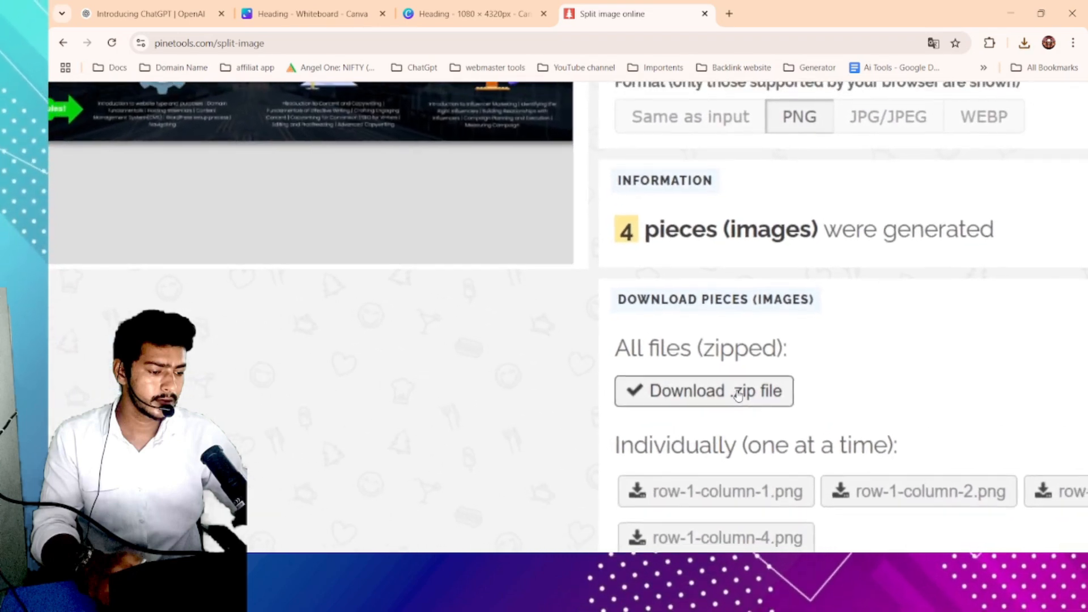
pyautogui.scroll(-4, 738, 396)
pyautogui.hotkey('alt', 'Tab')
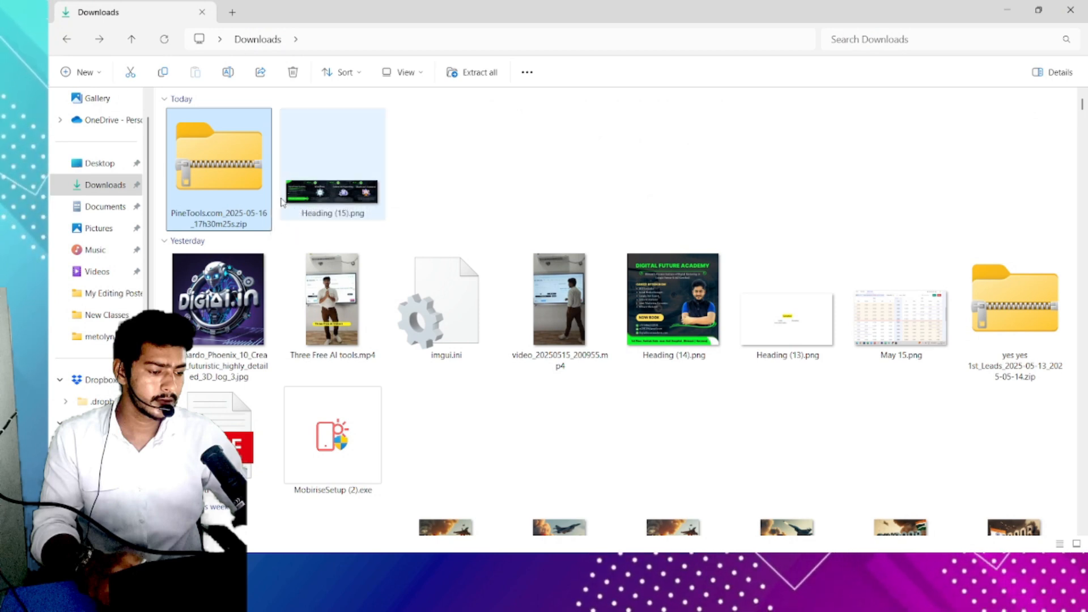
pyautogui.hotkey('alt', 'Tab')
pyautogui.click(719, 456)
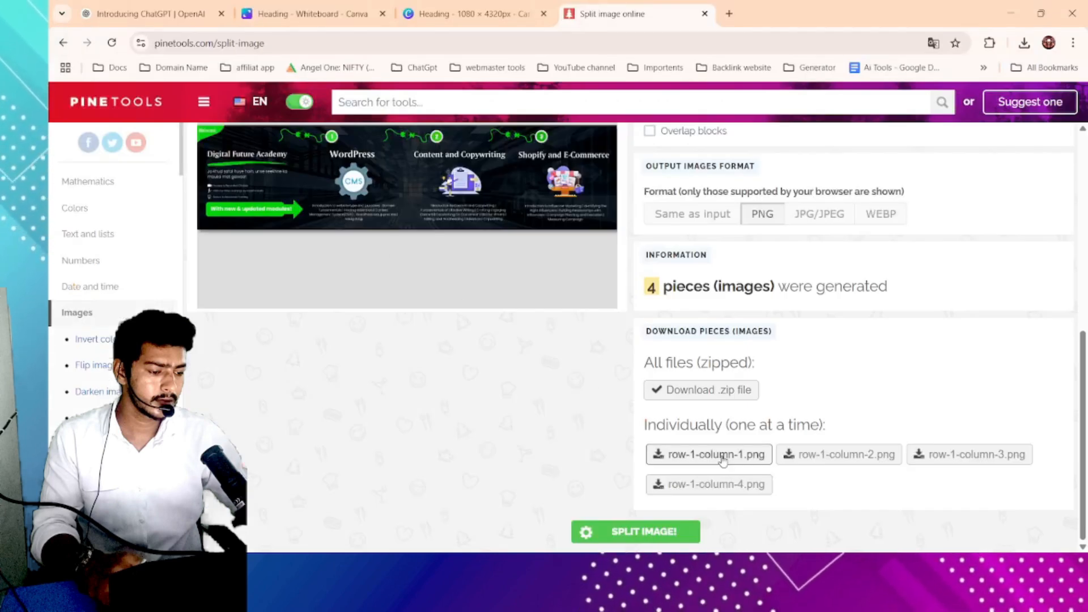
pyautogui.click(838, 457)
pyautogui.click(968, 455)
pyautogui.click(716, 484)
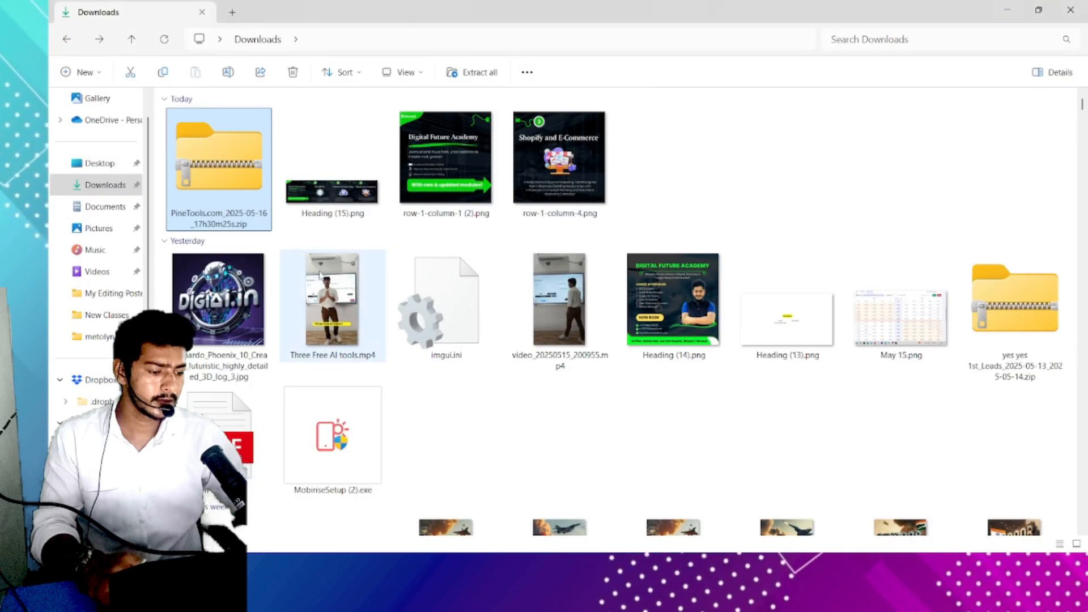
pyautogui.hotkey('alt', 'Tab')
pyautogui.click(724, 182)
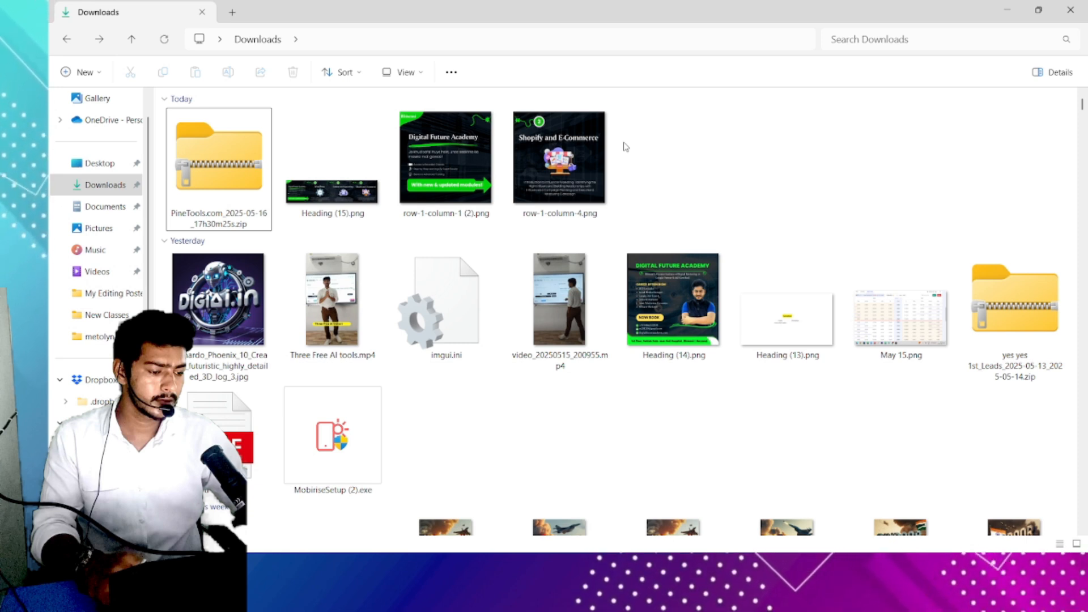
pyautogui.hotkey('alt', 'Tab')
pyautogui.scroll(4, 739, 395)
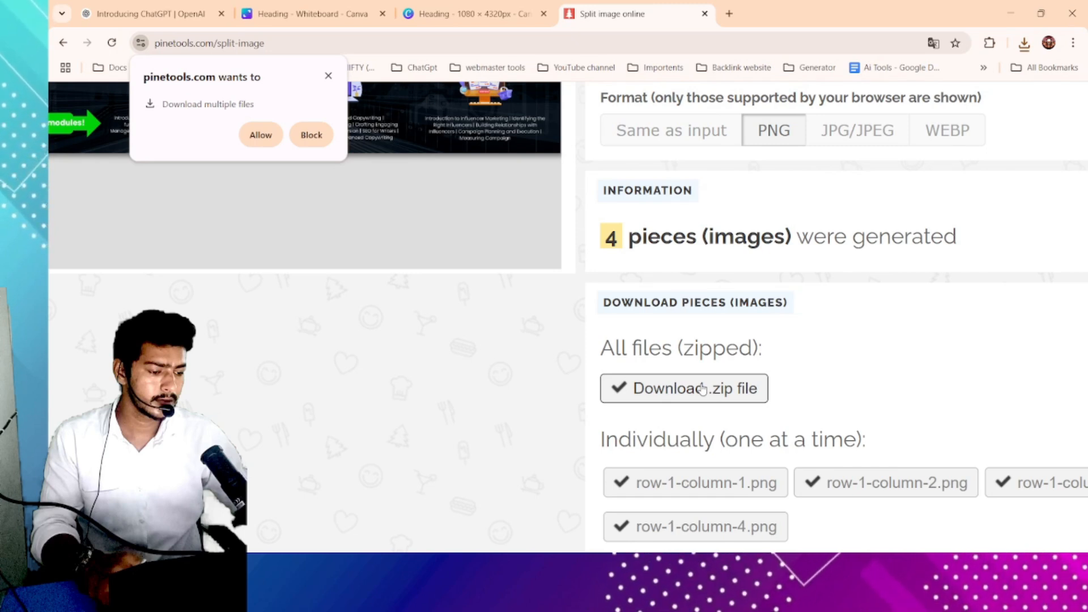
# - Extract the PineTools.com_2025-05-16_17h30m25s zip in Downloads into its own folder
pyautogui.hotkey('alt', 'Tab')
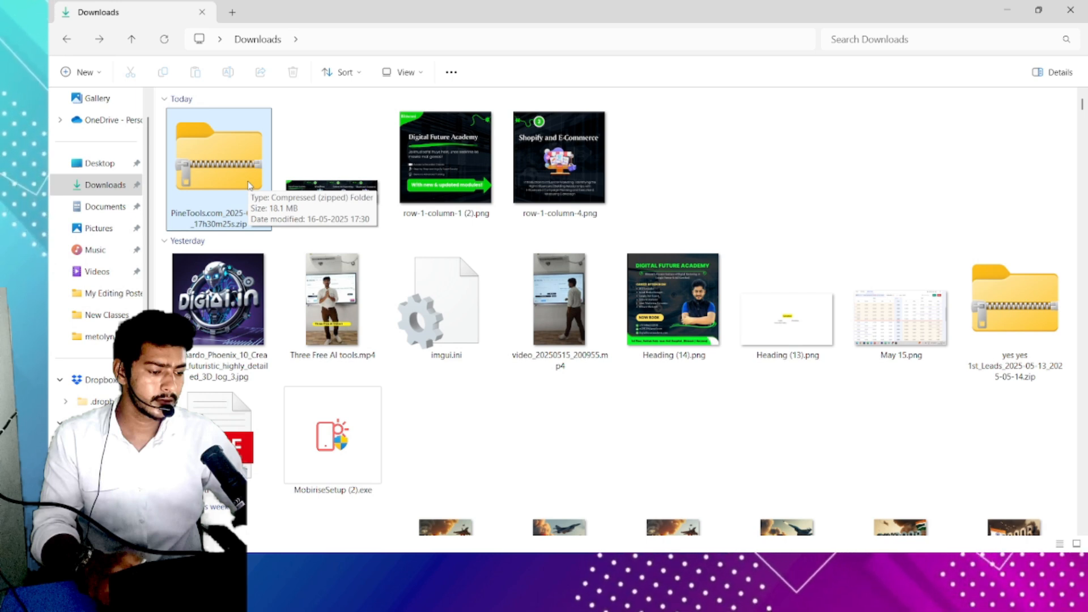
pyautogui.rightClick(216, 180)
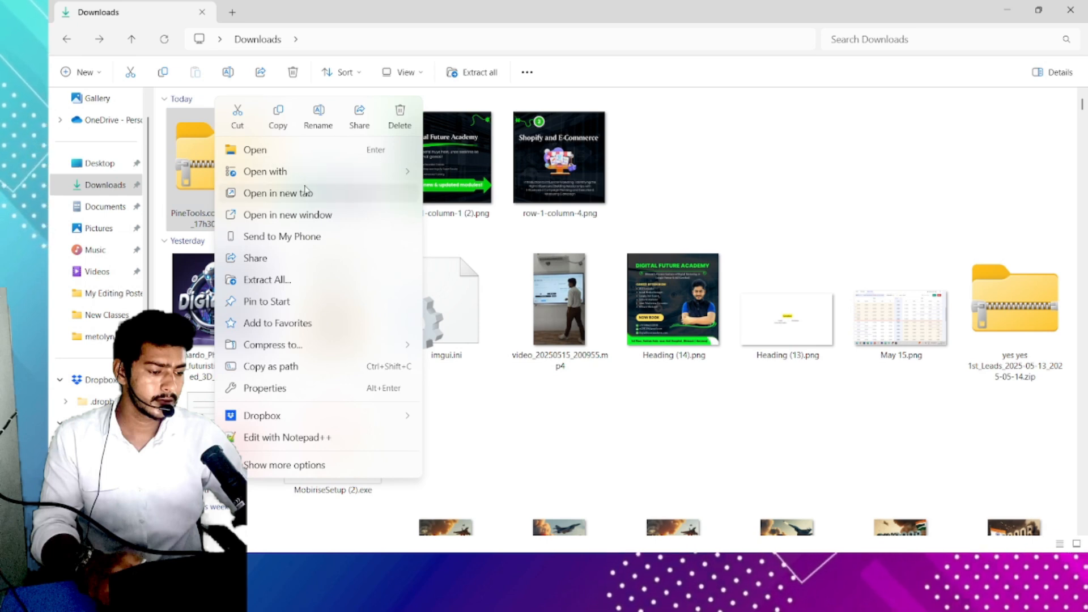
pyautogui.click(297, 287)
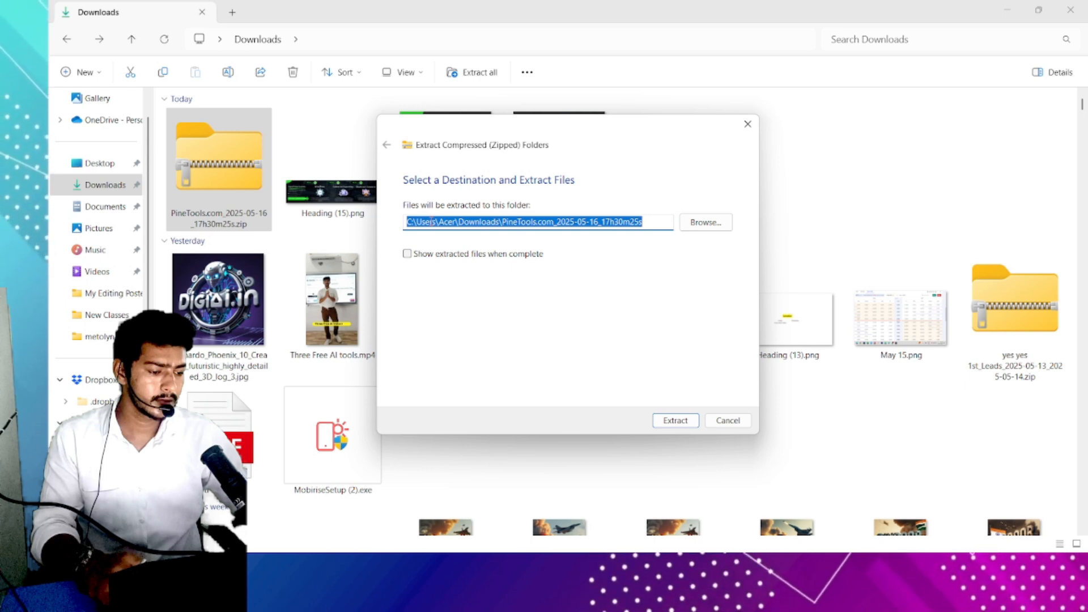
pyautogui.click(676, 420)
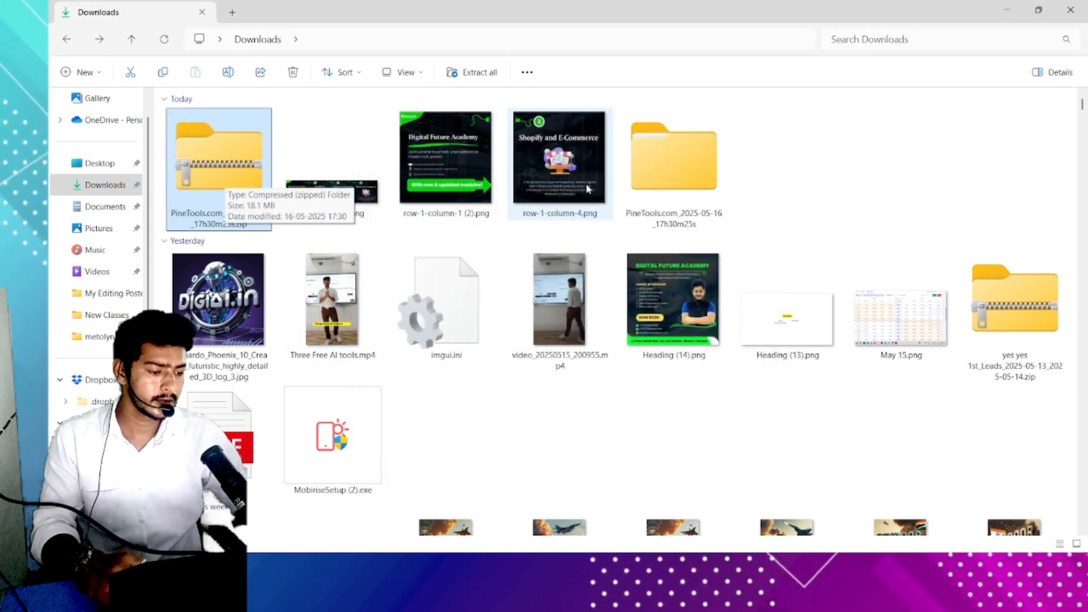
pyautogui.click(694, 191)
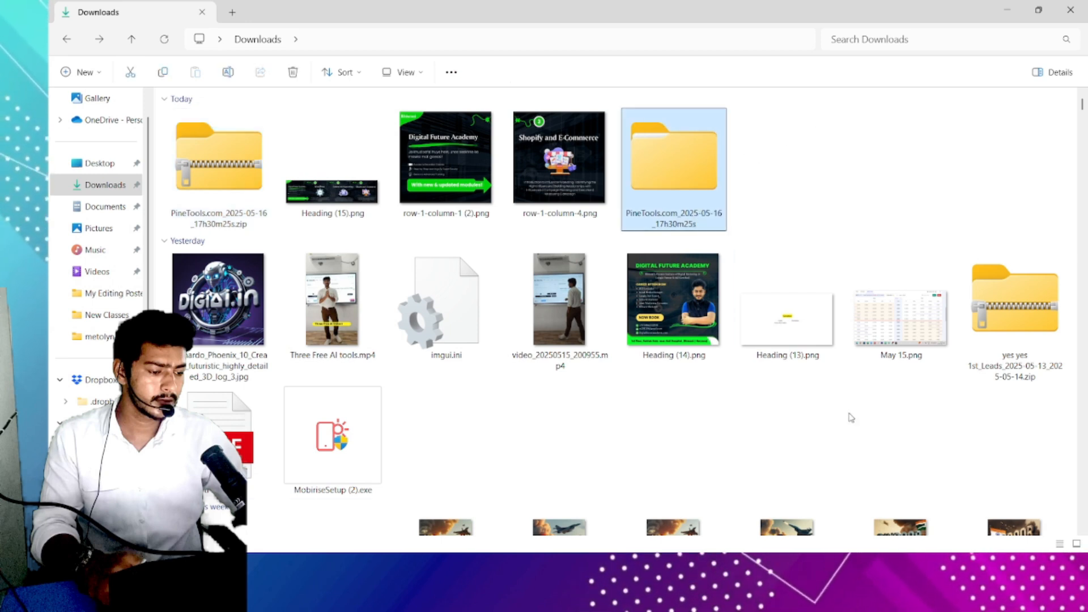
# - Open instagram.com in a new browser tab
pyautogui.hotkey('alt', 'Tab')
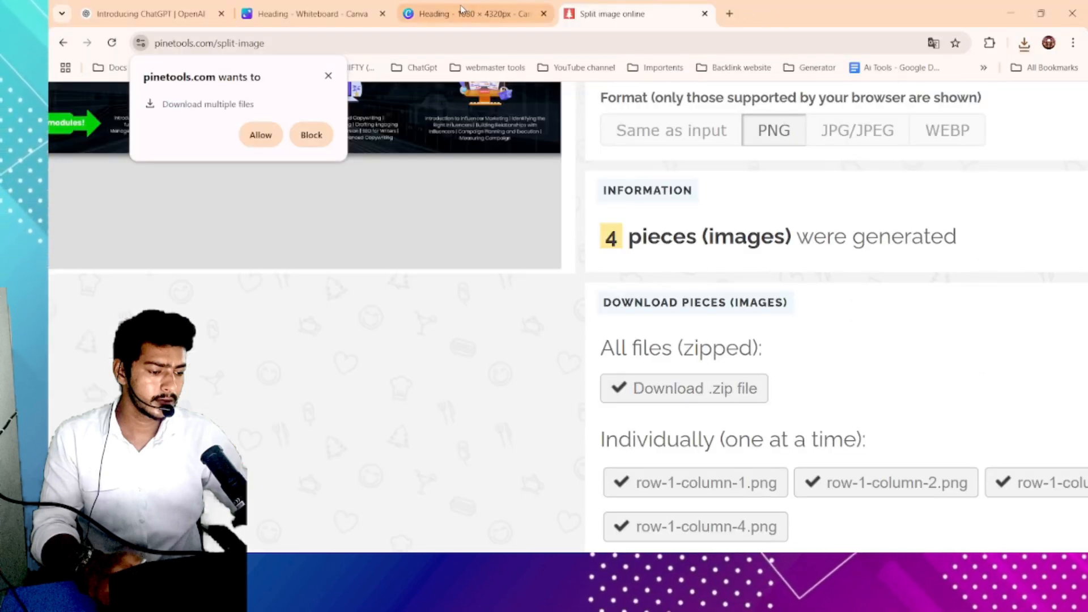
pyautogui.click(729, 15)
pyautogui.click(724, 41)
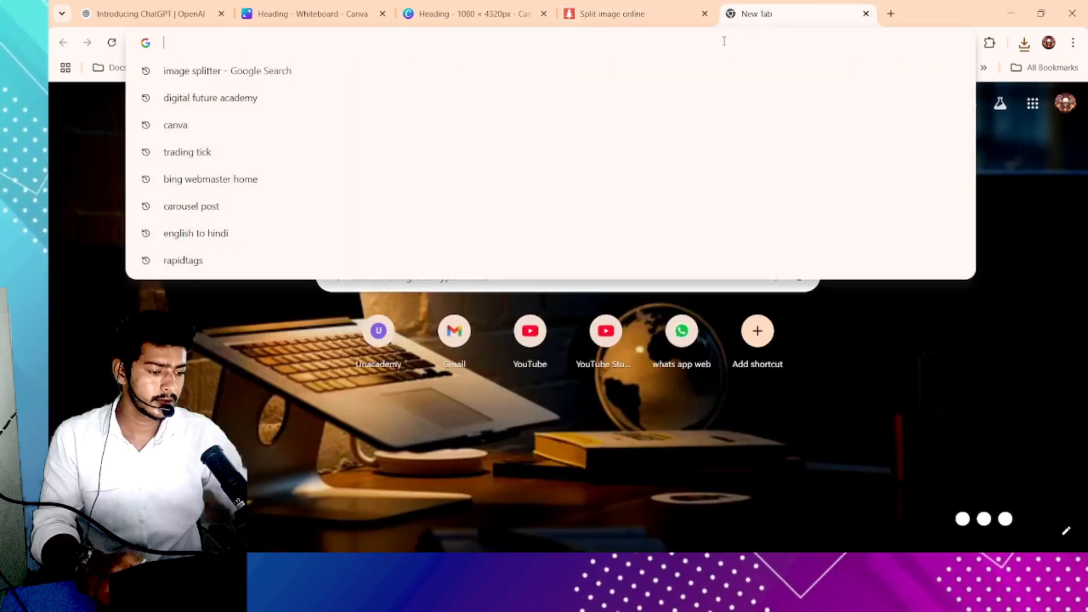
pyautogui.write('insta')
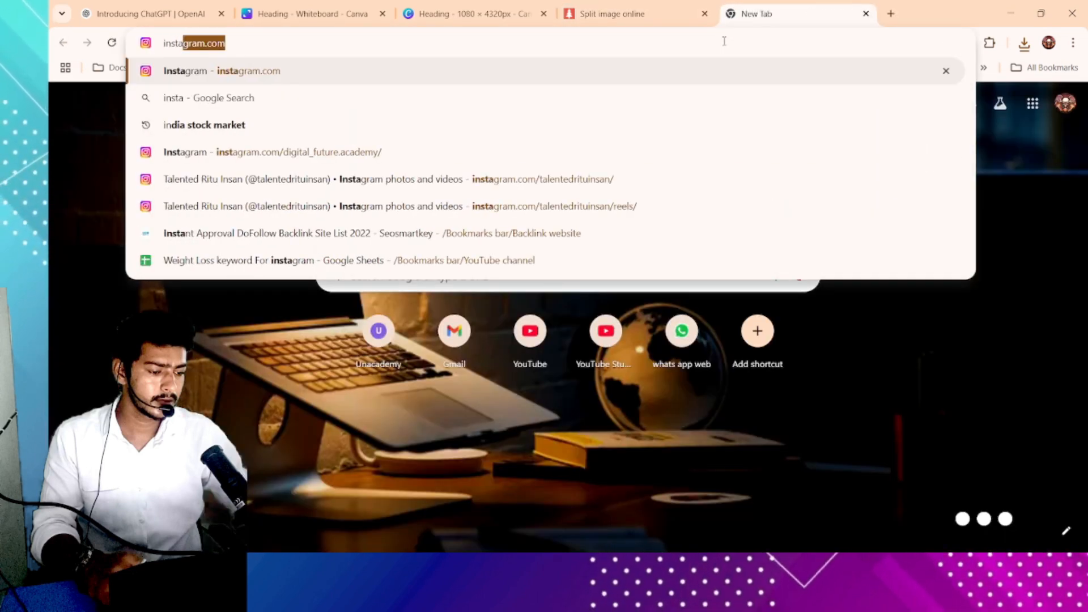
pyautogui.press('Return')
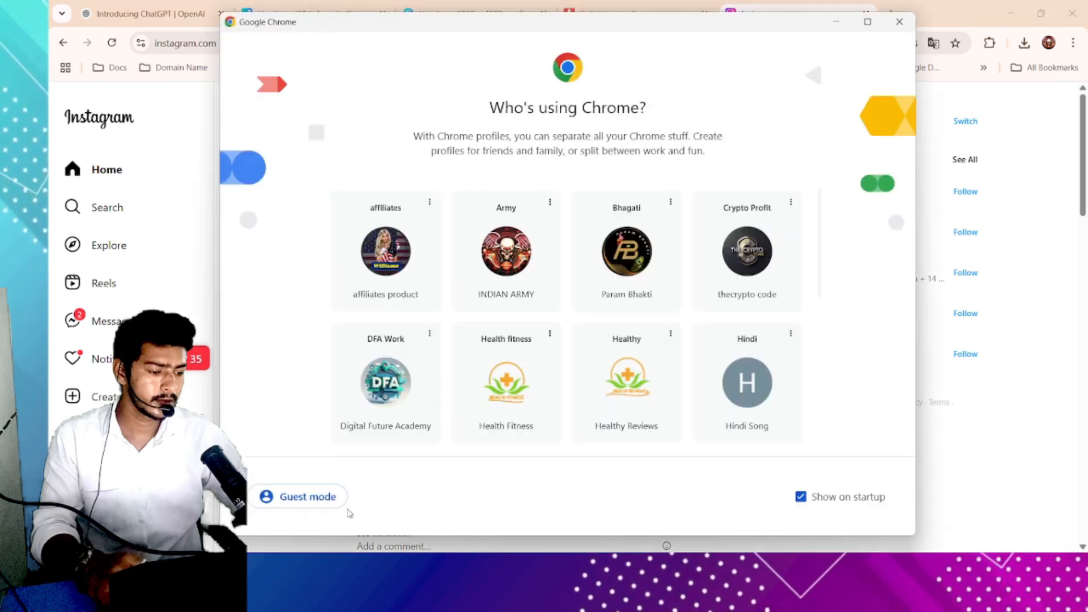
# - Switch to another Chrome profile and open Instagram there
pyautogui.click(390, 271)
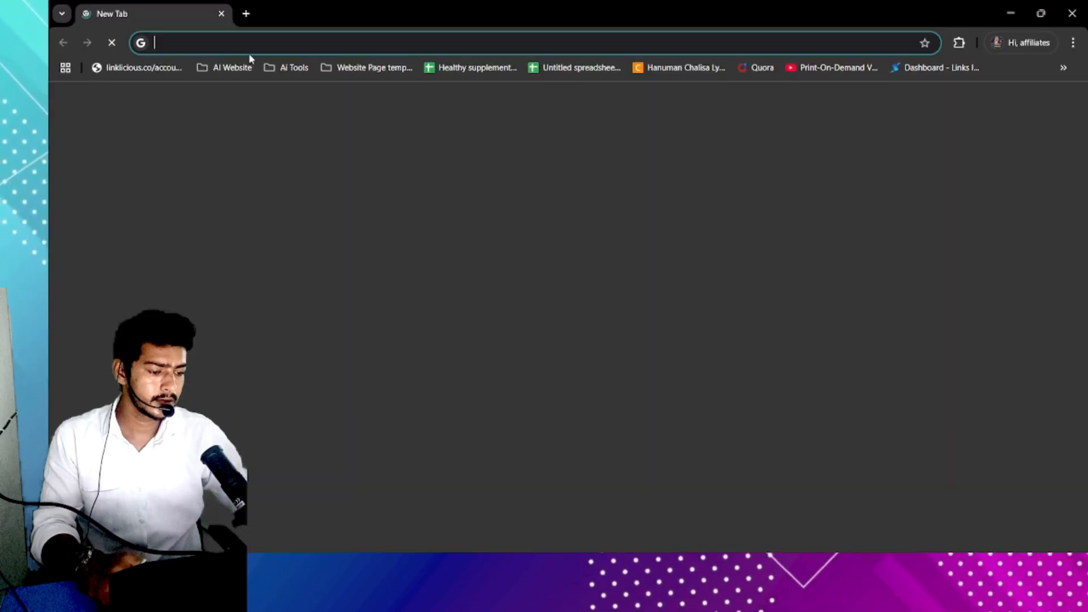
pyautogui.write('ins')
pyautogui.press('Return')
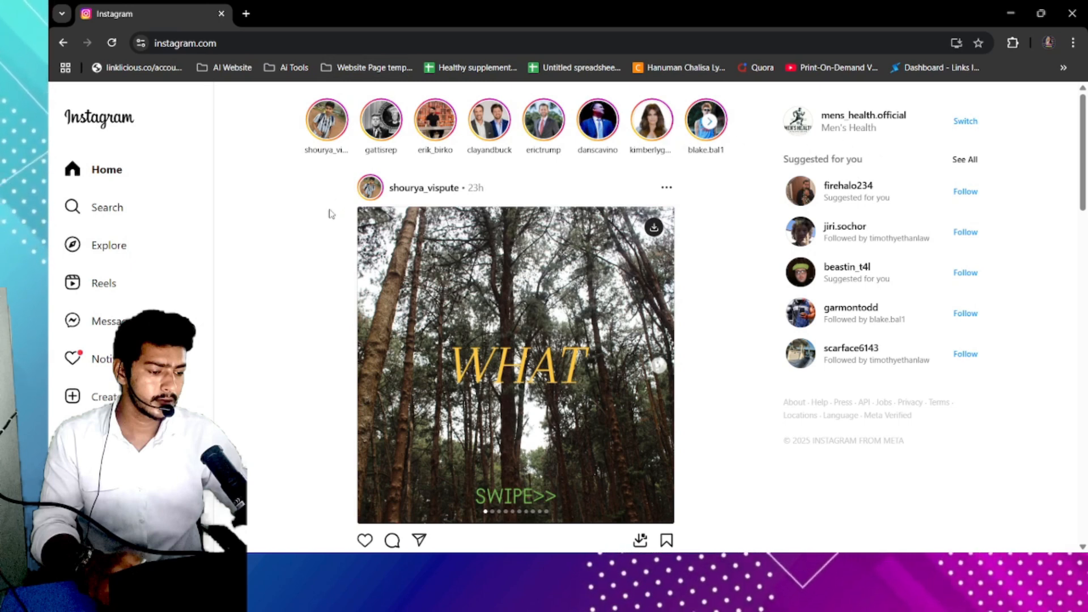
# - Start creating a new Instagram post and open the file picker to select from the computer
pyautogui.scroll(-1, 243, 283)
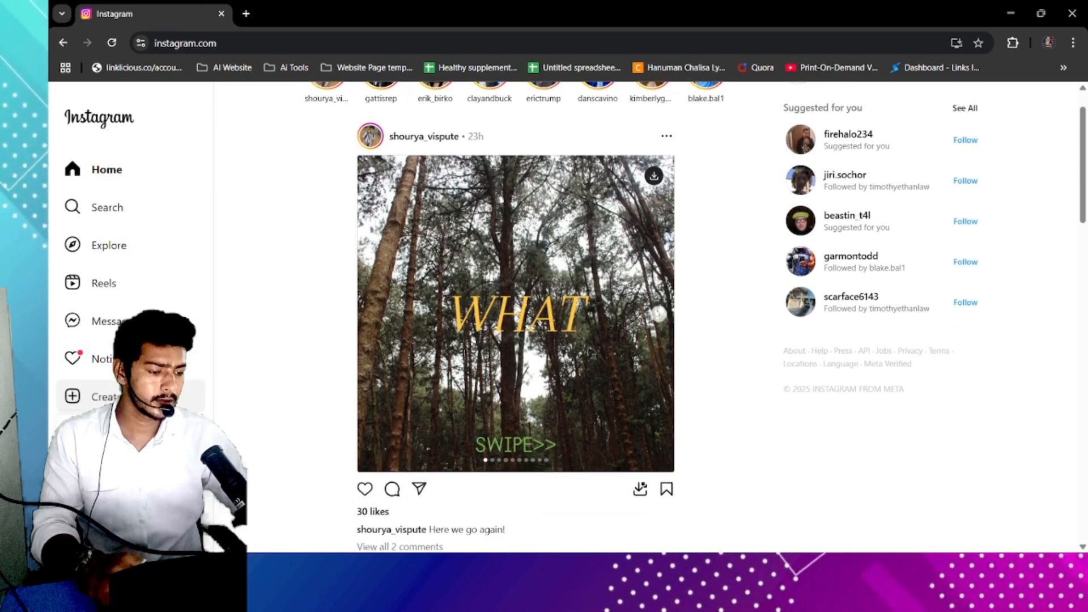
pyautogui.scroll(-1, 130, 397)
pyautogui.click(130, 397)
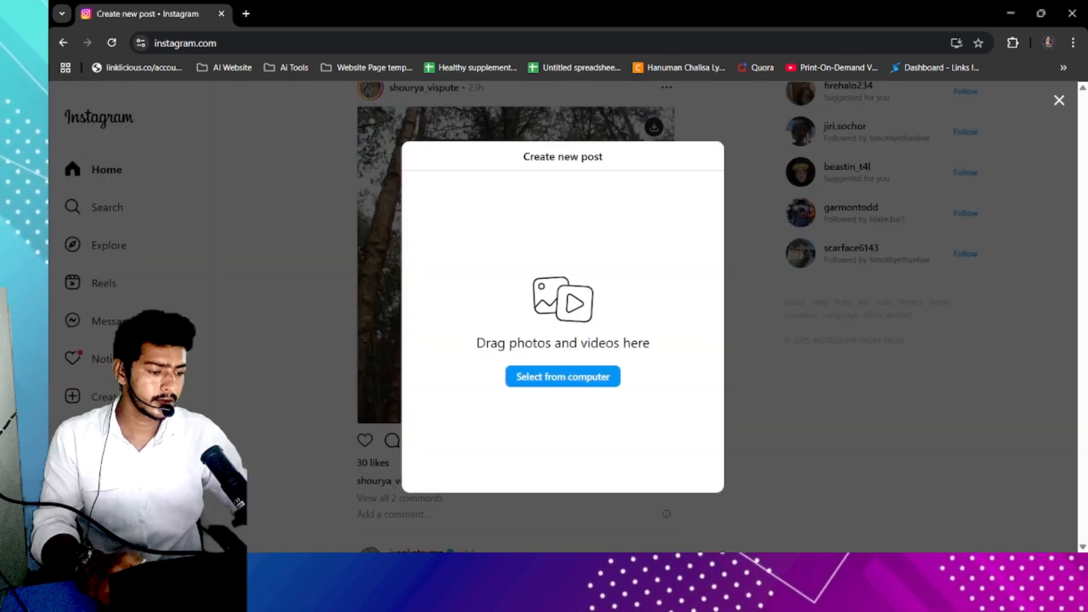
pyautogui.click(555, 378)
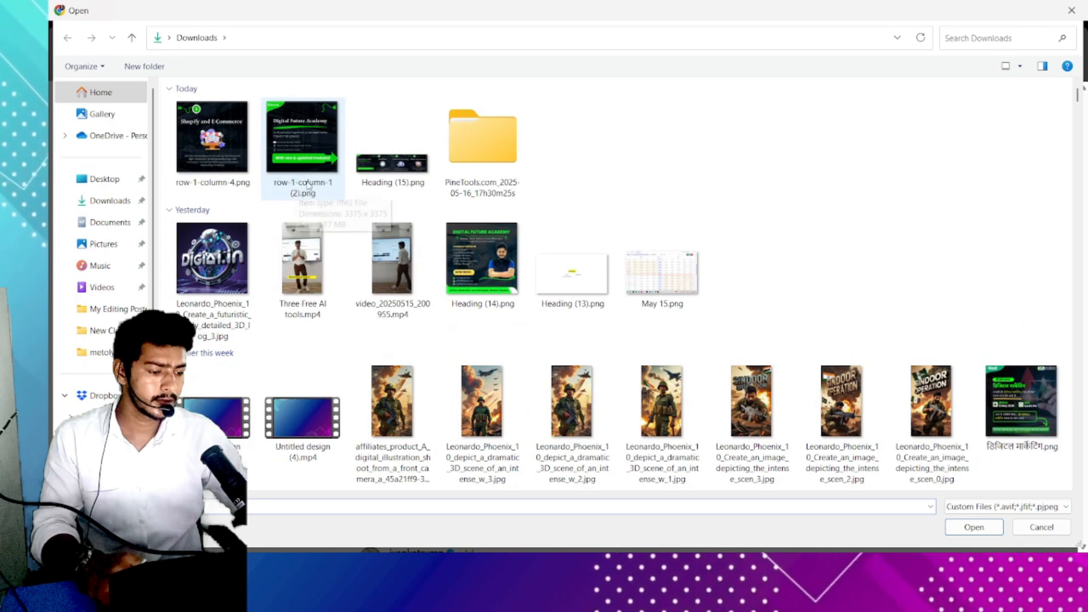
# - Browse into the extracted PineTools.com_files folder and show its images as large thumbnails
pyautogui.doubleClick(456, 145)
pyautogui.doubleClick(307, 133)
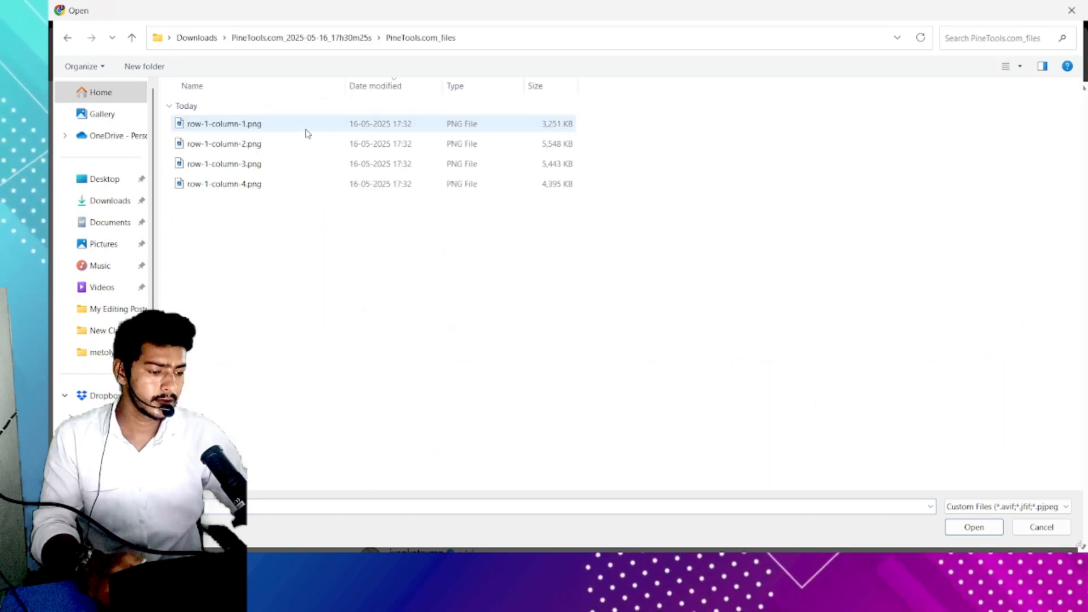
pyautogui.click(1006, 66)
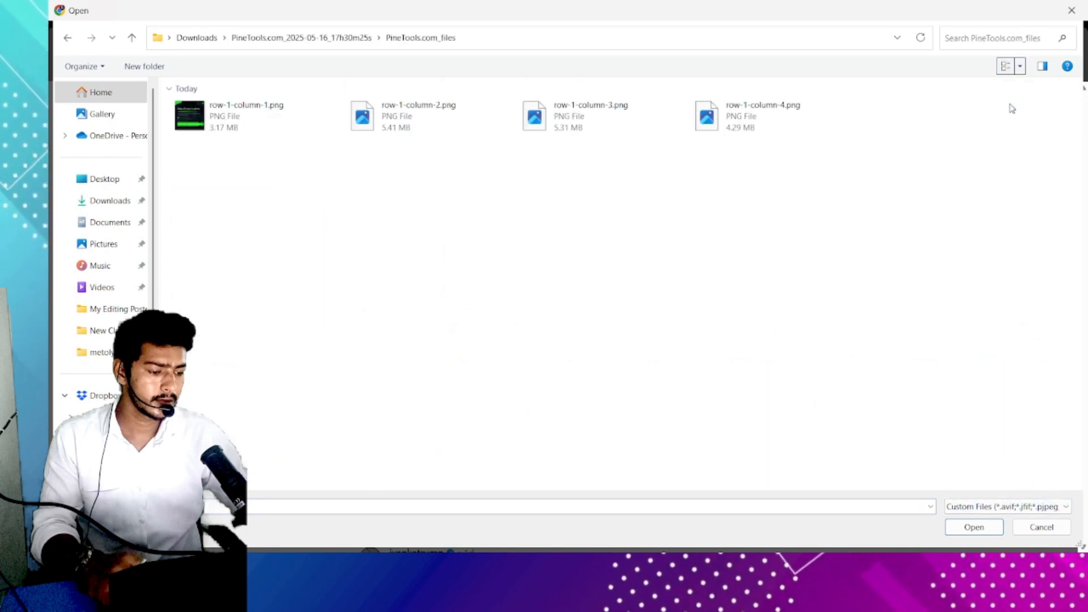
pyautogui.click(1009, 66)
pyautogui.click(1009, 66)
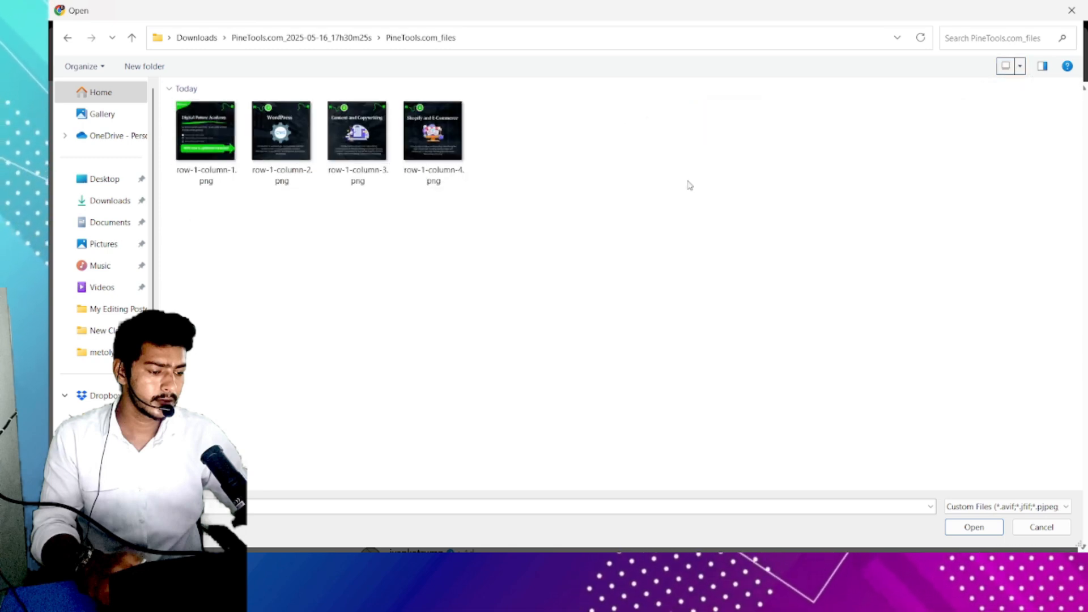
pyautogui.click(222, 131)
pyautogui.keyDown('ctrl'); pyautogui.click(271, 138); pyautogui.keyUp('ctrl')
pyautogui.keyDown('ctrl'); pyautogui.click(357, 133); pyautogui.keyUp('ctrl')
pyautogui.keyDown('ctrl'); pyautogui.click(448, 148); pyautogui.keyUp('ctrl')
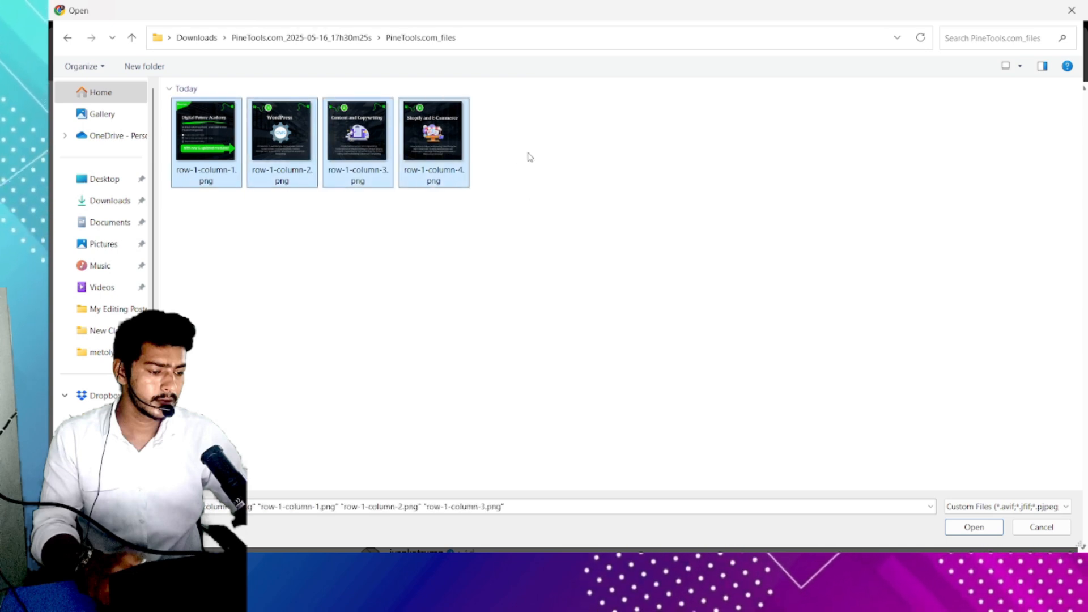
pyautogui.click(635, 180)
pyautogui.click(202, 146)
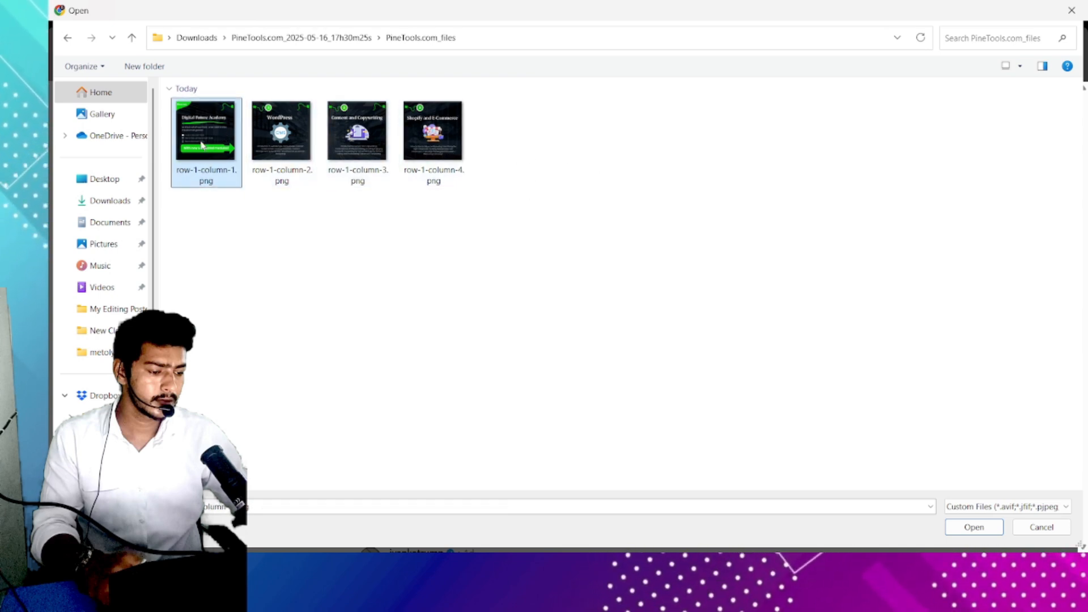
pyautogui.keyDown('ctrl'); pyautogui.click(278, 137); pyautogui.keyUp('ctrl')
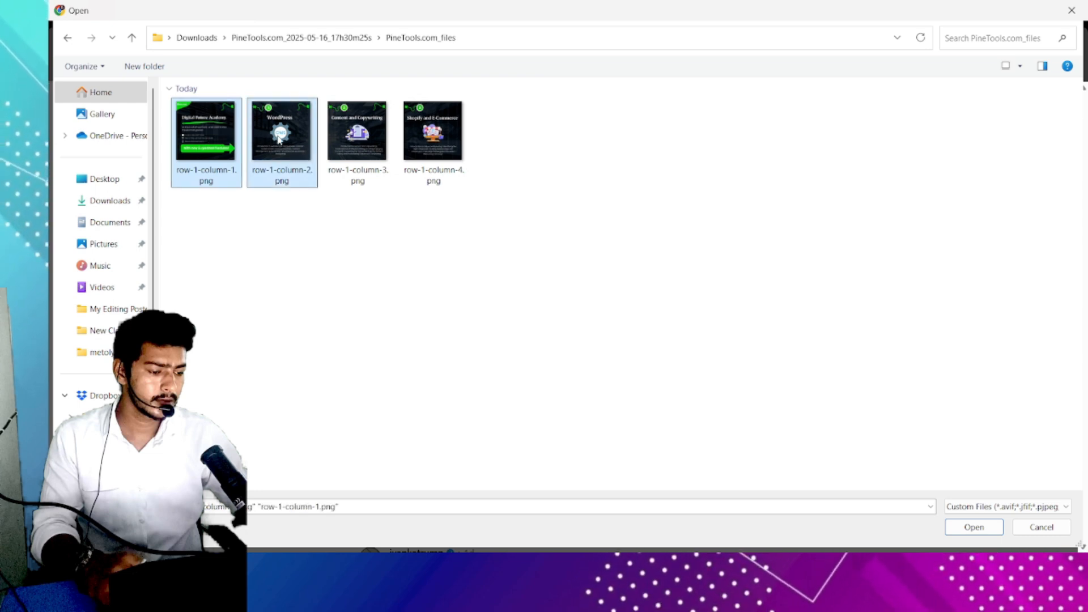
pyautogui.keyDown('ctrl'); pyautogui.click(357, 138); pyautogui.keyUp('ctrl')
pyautogui.keyDown('ctrl'); pyautogui.click(430, 138); pyautogui.keyUp('ctrl')
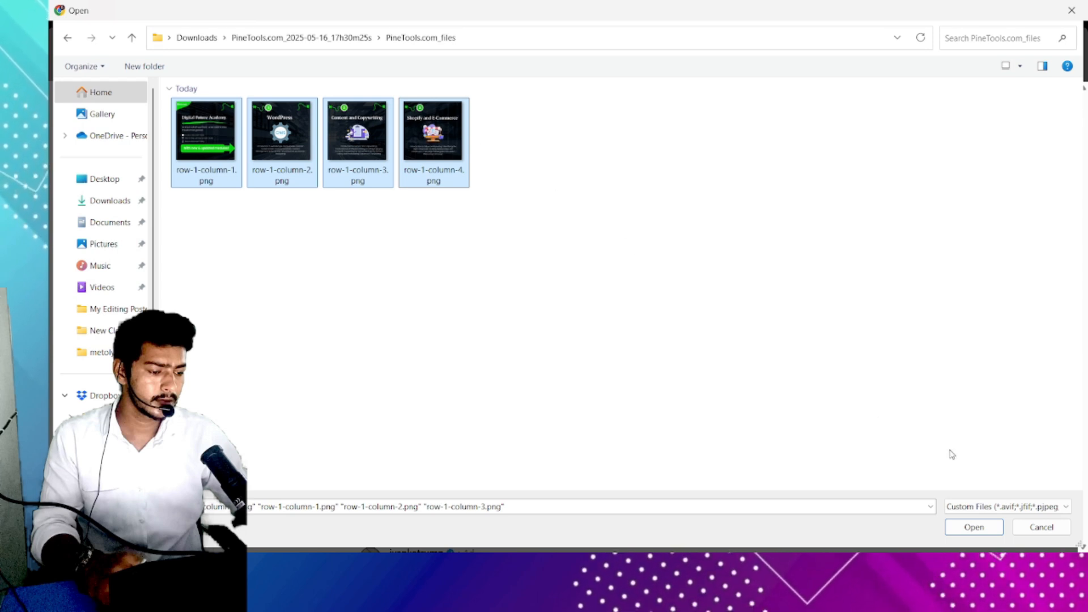
pyautogui.click(537, 187)
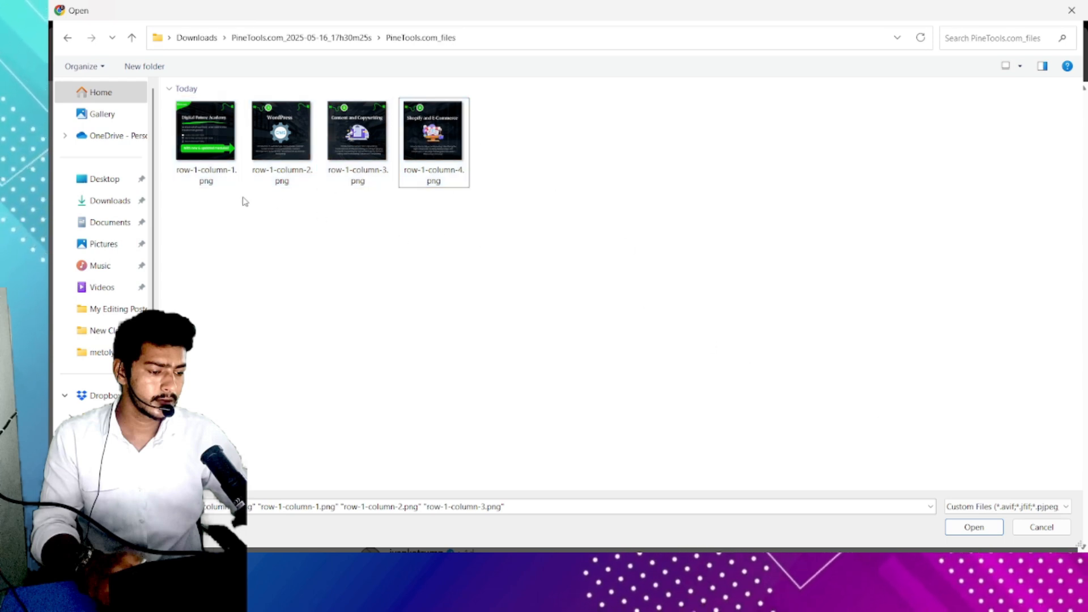
# - Select row-1-column-1.png through row-1-column-4.png in order and open them as the post's images
pyautogui.moveTo(181, 217); pyautogui.dragTo(600, 113)
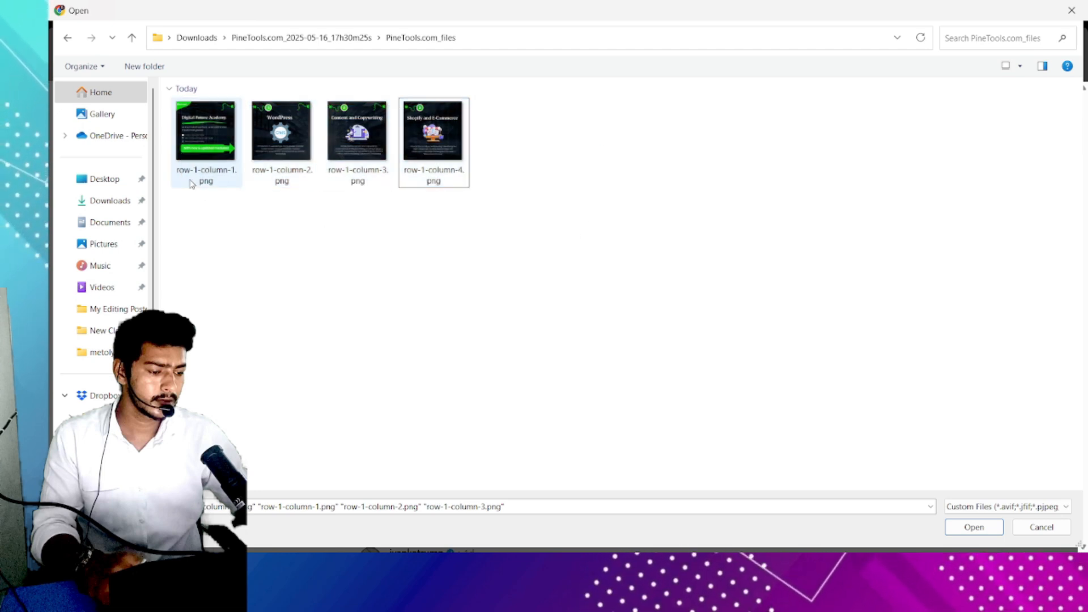
pyautogui.click(207, 172)
pyautogui.keyDown('ctrl'); pyautogui.click(280, 152); pyautogui.keyUp('ctrl')
pyautogui.keyDown('ctrl'); pyautogui.click(357, 148); pyautogui.keyUp('ctrl')
pyautogui.keyDown('ctrl'); pyautogui.click(435, 150); pyautogui.keyUp('ctrl')
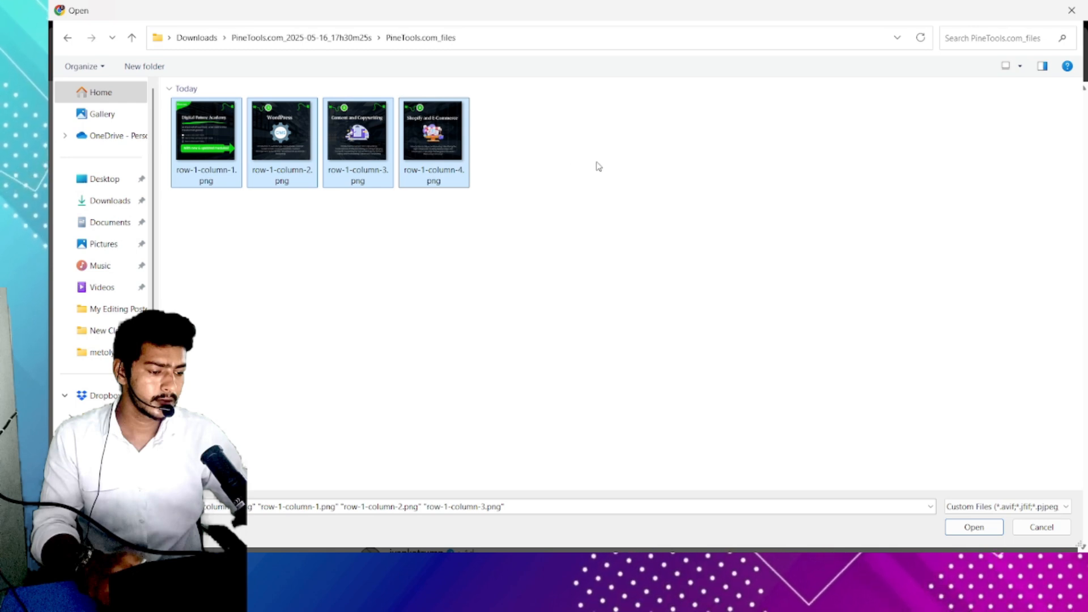
pyautogui.click(973, 527)
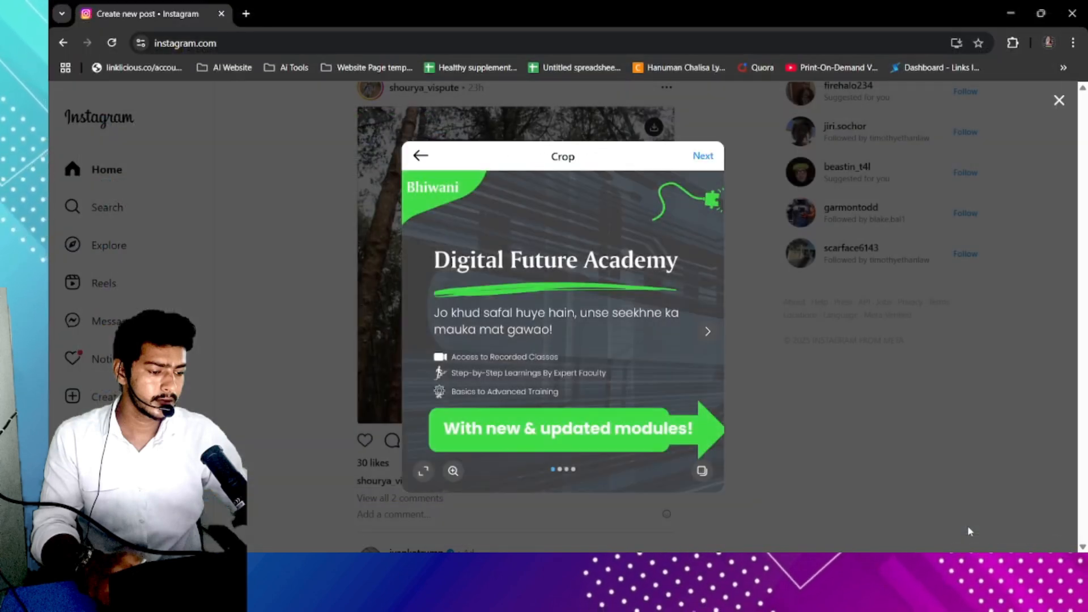
# - Page back and forth through the four carousel slides in the crop preview
pyautogui.click(708, 334)
pyautogui.click(708, 335)
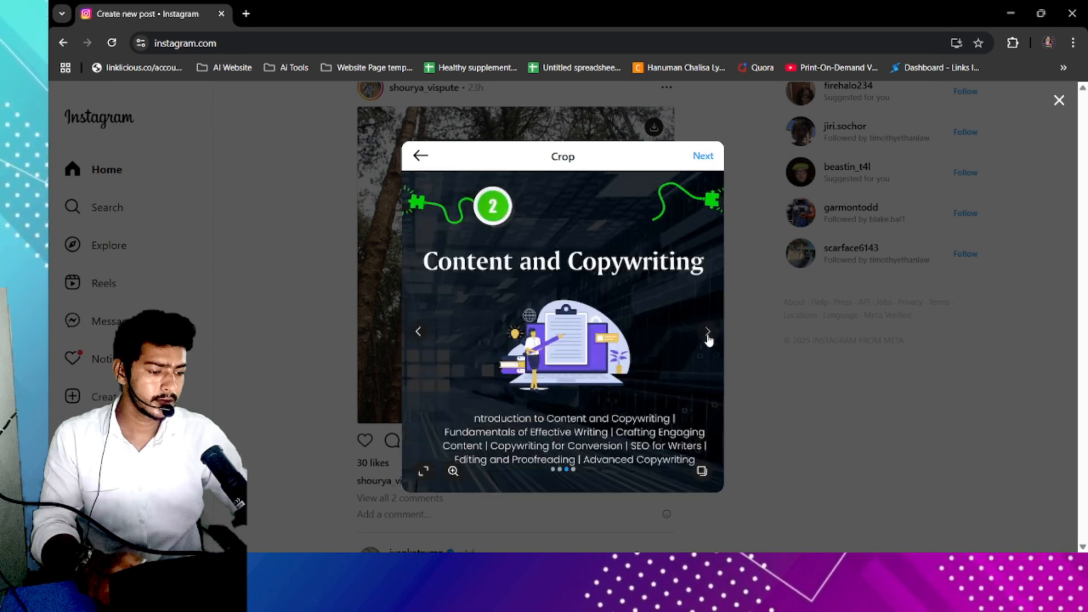
pyautogui.click(708, 335)
pyautogui.click(418, 331)
pyautogui.click(418, 331)
pyautogui.click(706, 333)
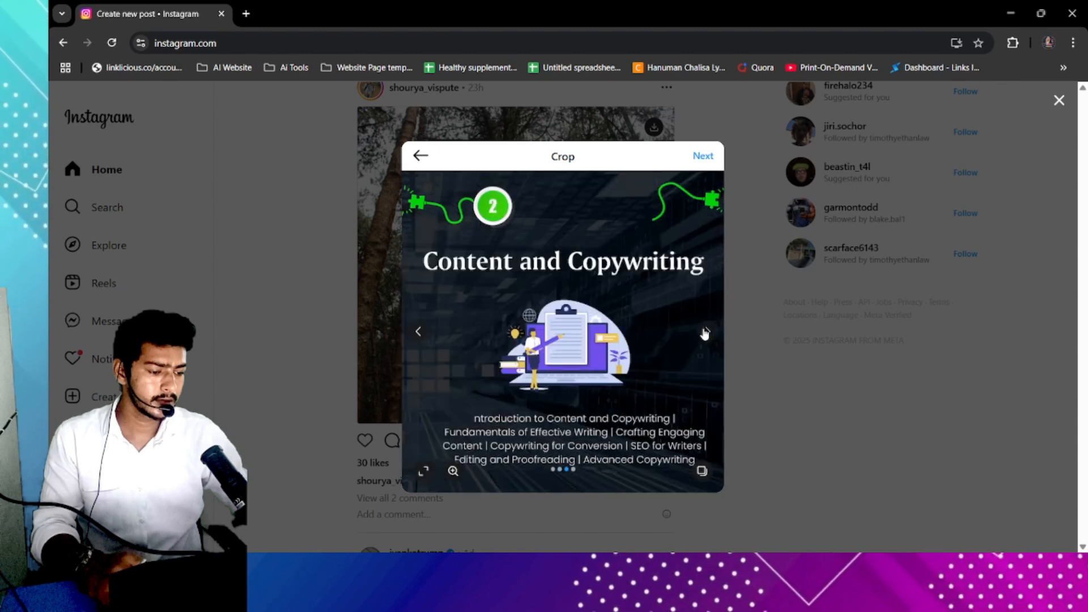
pyautogui.click(706, 334)
pyautogui.click(418, 334)
pyautogui.click(418, 333)
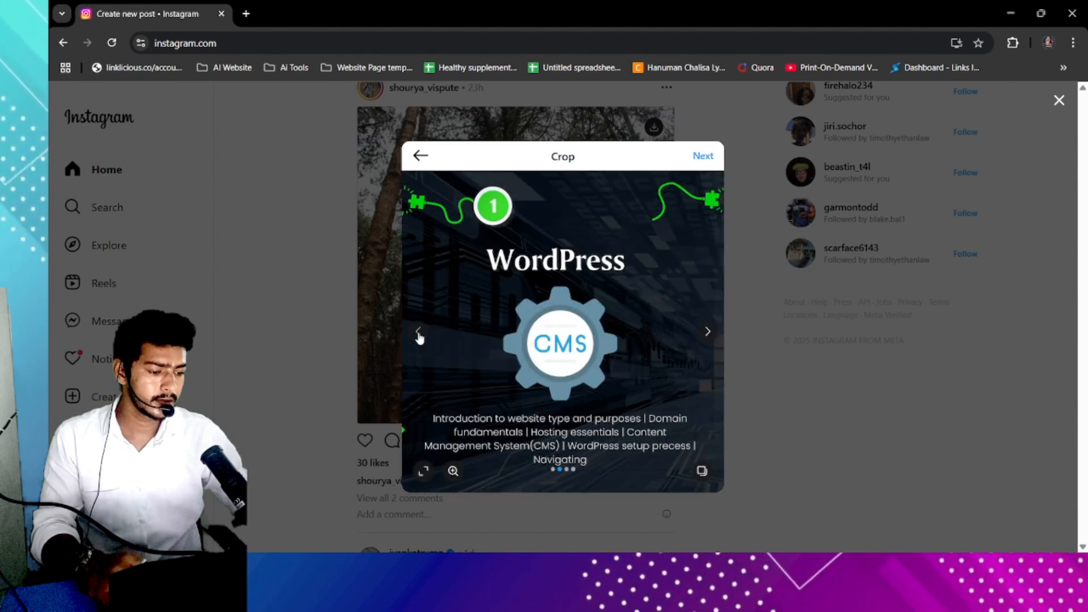
pyautogui.click(418, 334)
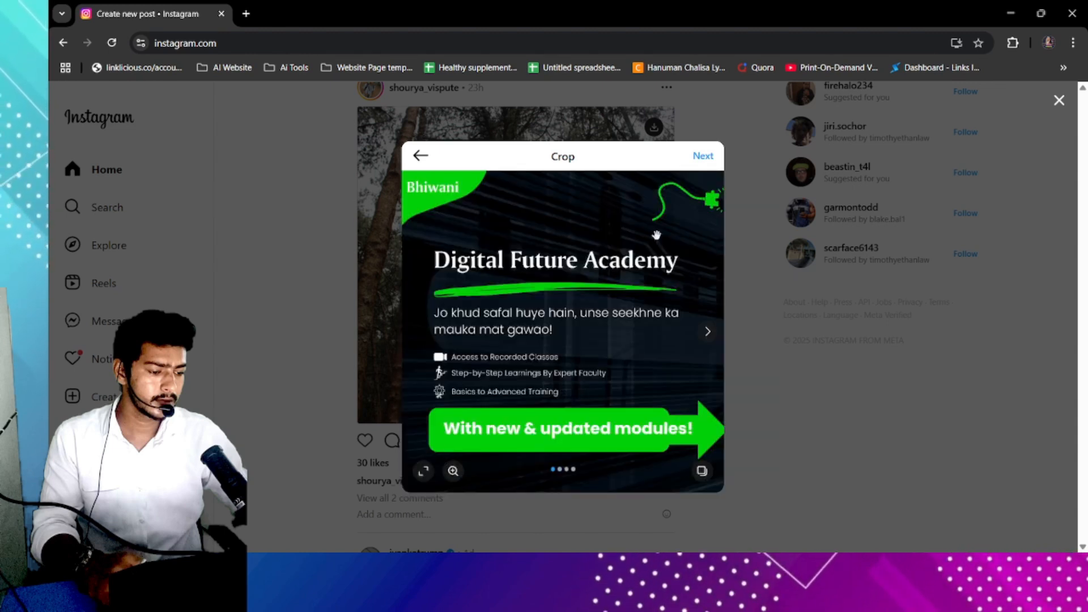
# - Continue past crop and filters without changes and share the carousel post
pyautogui.click(705, 156)
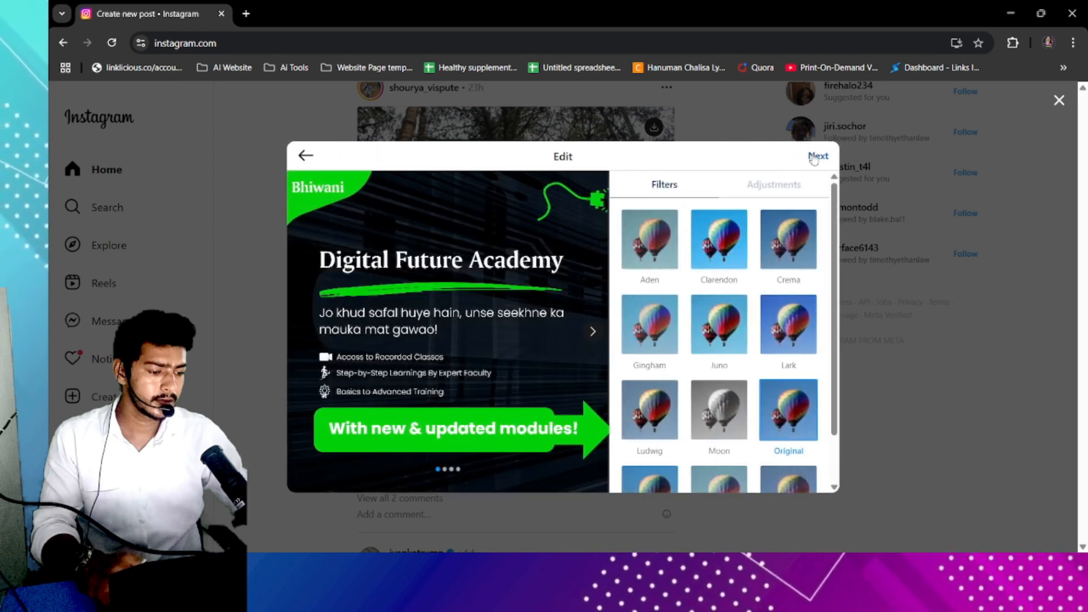
pyautogui.click(816, 157)
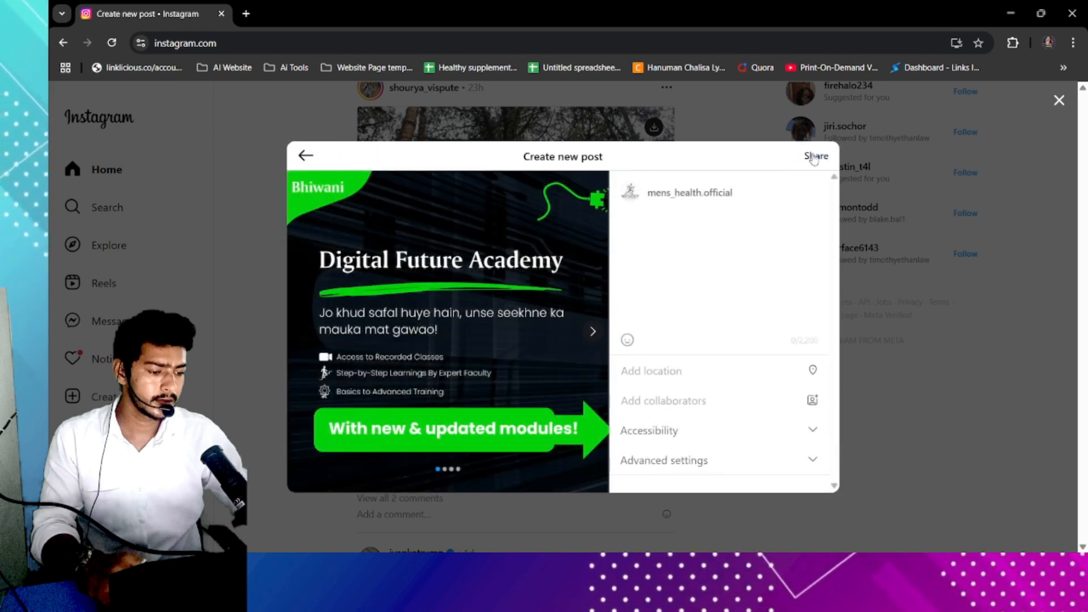
pyautogui.click(815, 156)
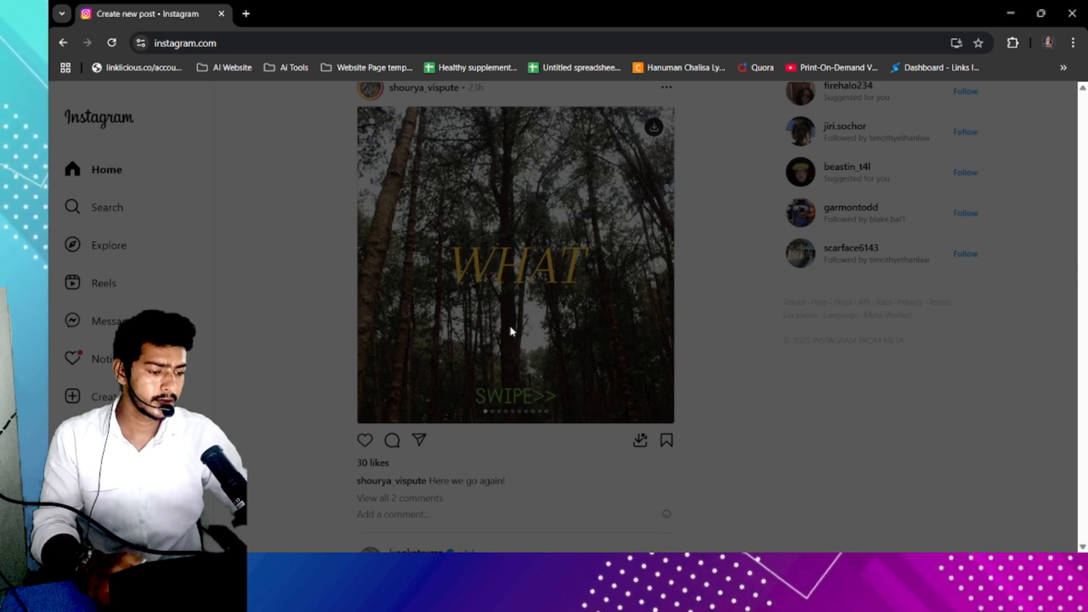
pyautogui.moveTo(637, 567)
pyautogui.click(641, 507)
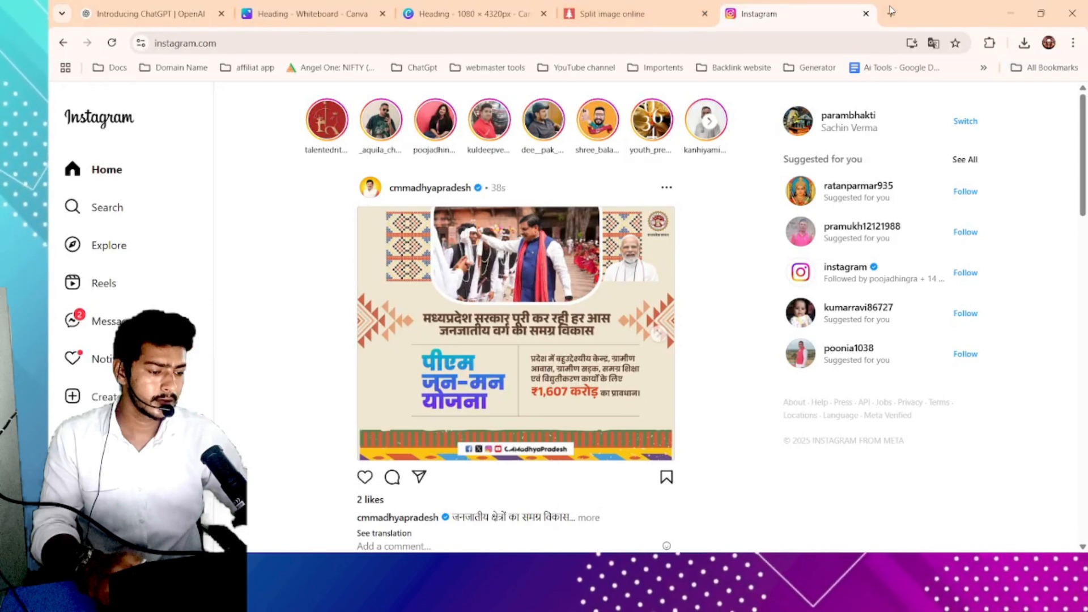
# - Switch to the posting account's Instagram feed and reload it to find the newly shared carousel post
pyautogui.click(888, 13)
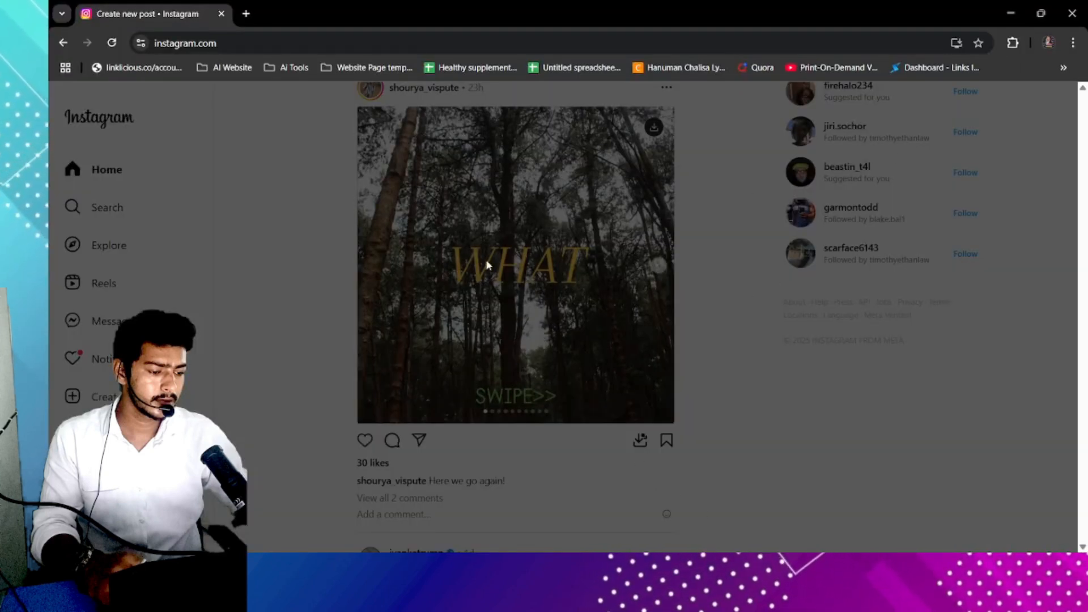
pyautogui.click(112, 48)
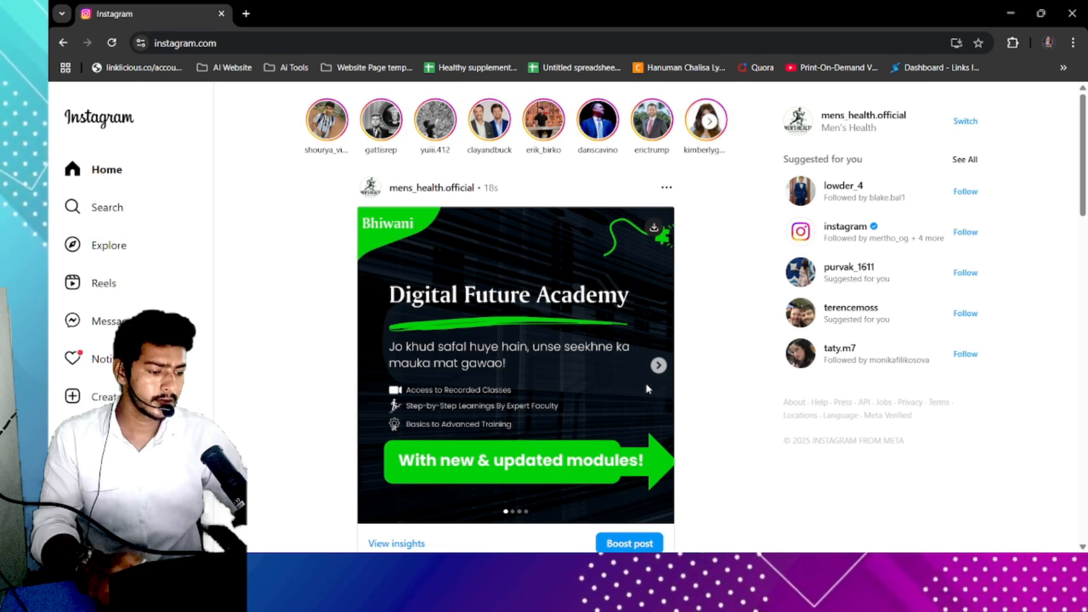
pyautogui.scroll(4, 524, 426)
pyautogui.scroll(-5, 555, 482)
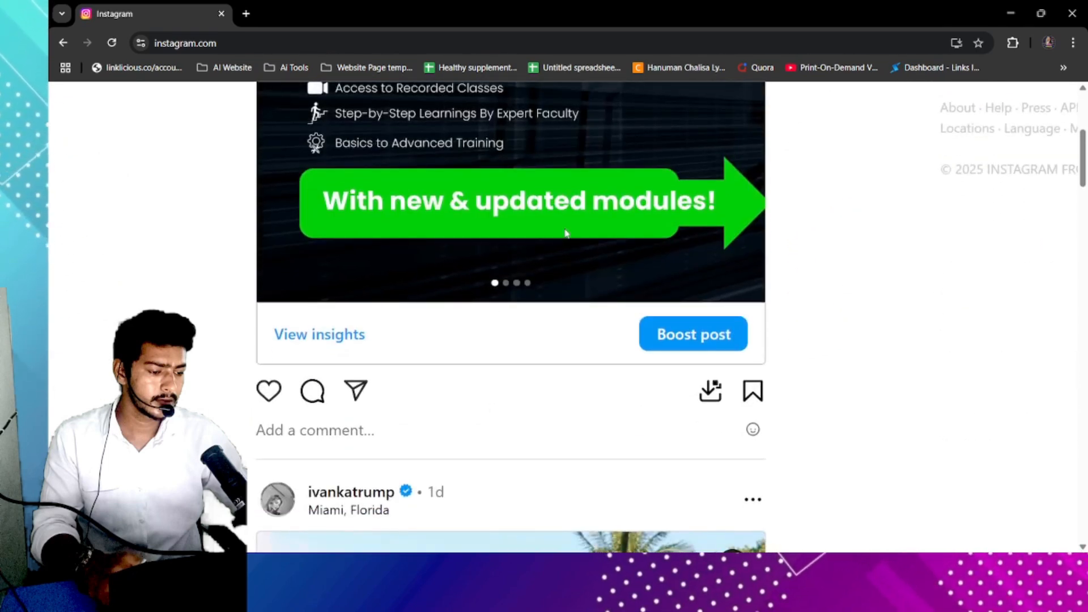
pyautogui.scroll(-4, 567, 232)
pyautogui.click(658, 239)
# - Page back and forth through the four slides of the posted carousel in the feed
pyautogui.scroll(2, 584, 306)
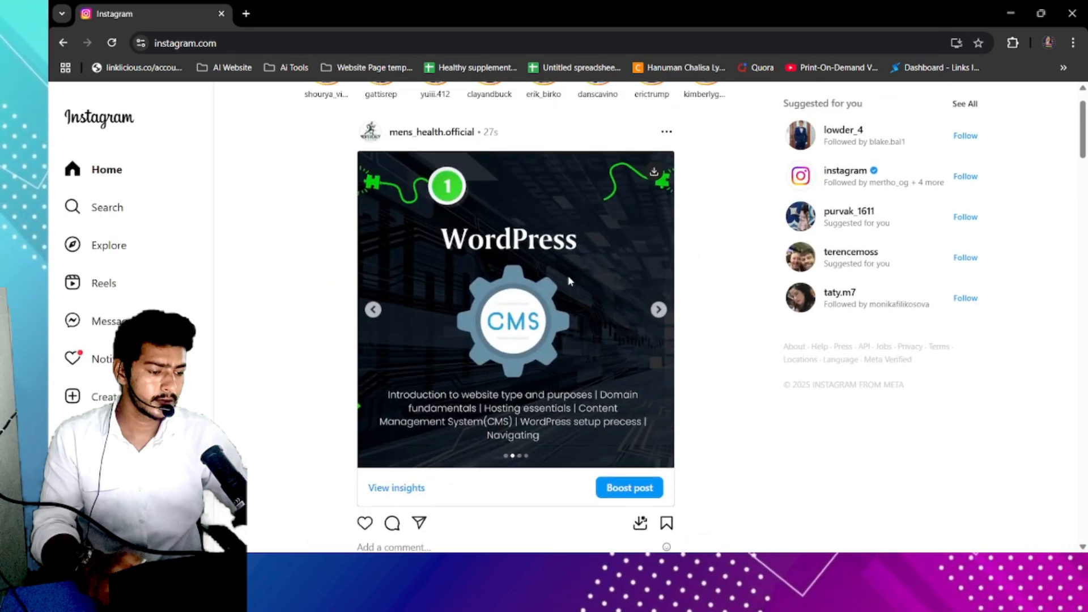
pyautogui.click(658, 324)
pyautogui.click(656, 323)
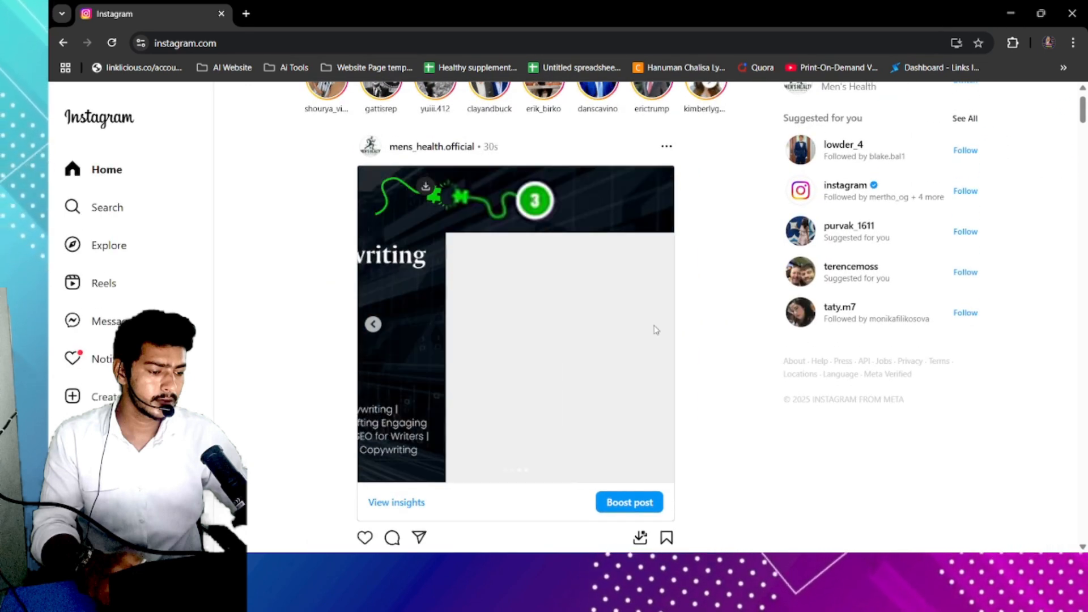
pyautogui.click(371, 328)
pyautogui.click(372, 329)
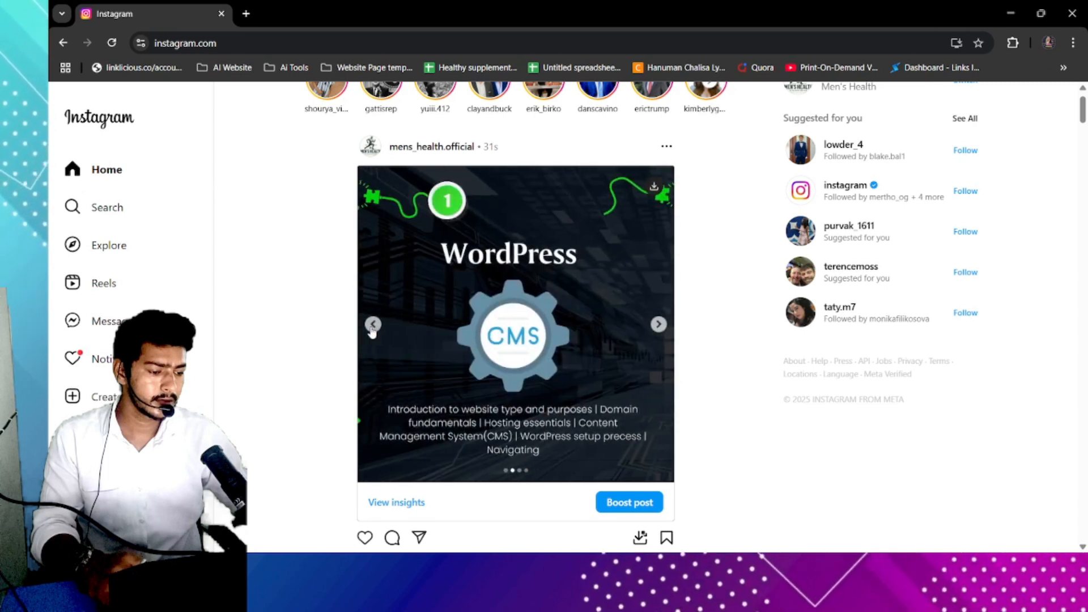
pyautogui.click(373, 326)
pyautogui.click(657, 324)
pyautogui.click(658, 325)
pyautogui.click(658, 325)
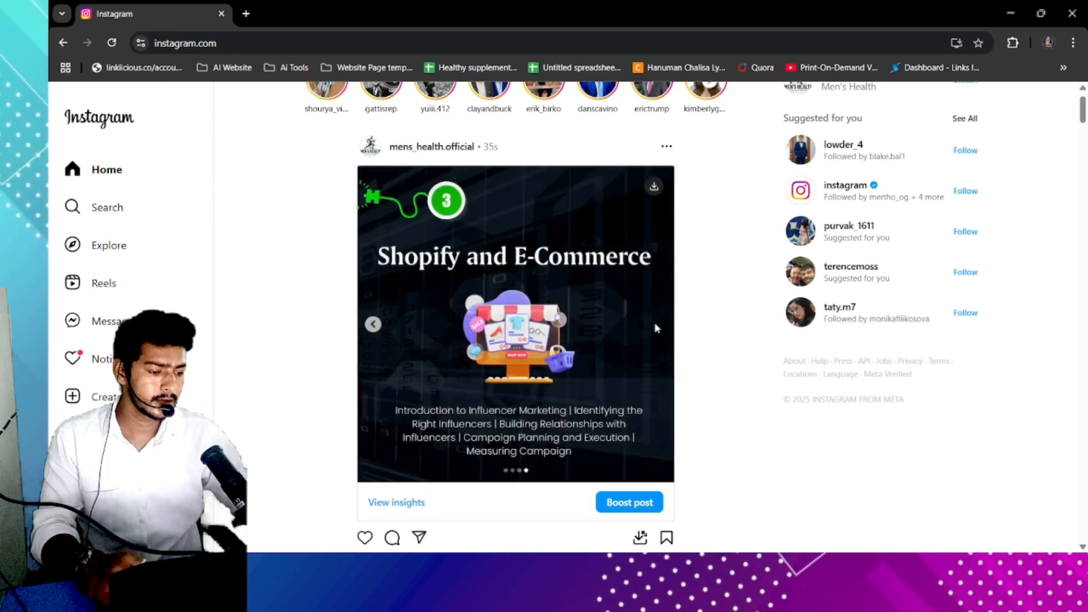
pyautogui.click(373, 325)
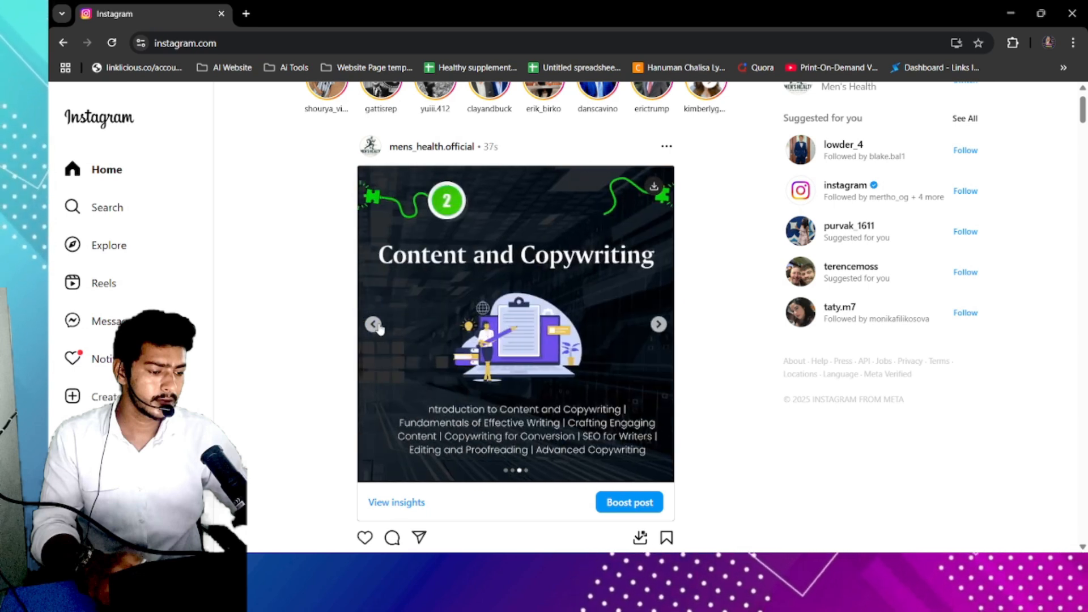
pyautogui.click(373, 325)
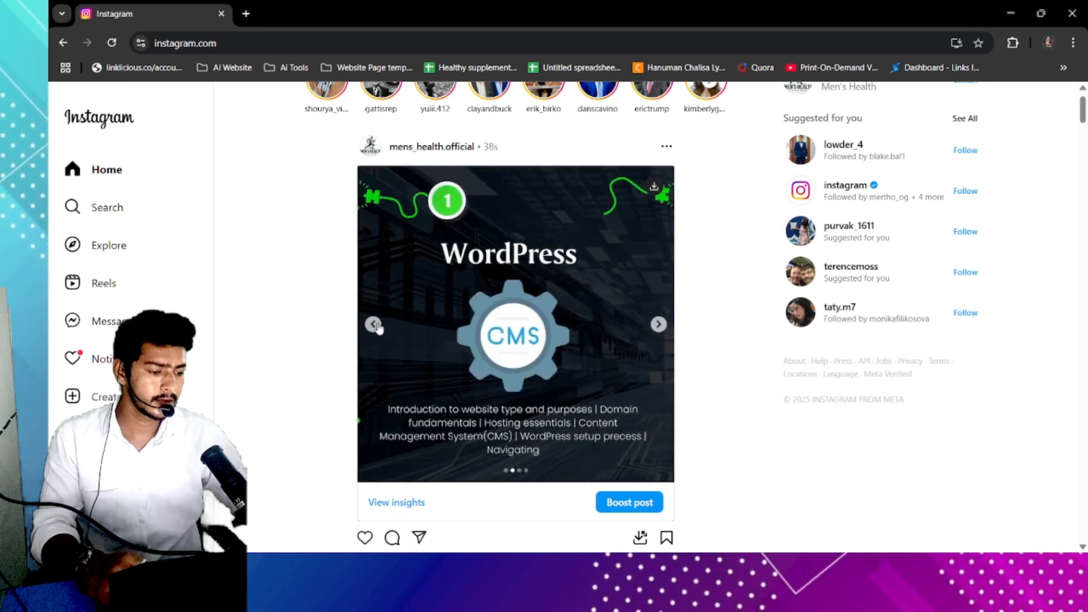
pyautogui.click(374, 325)
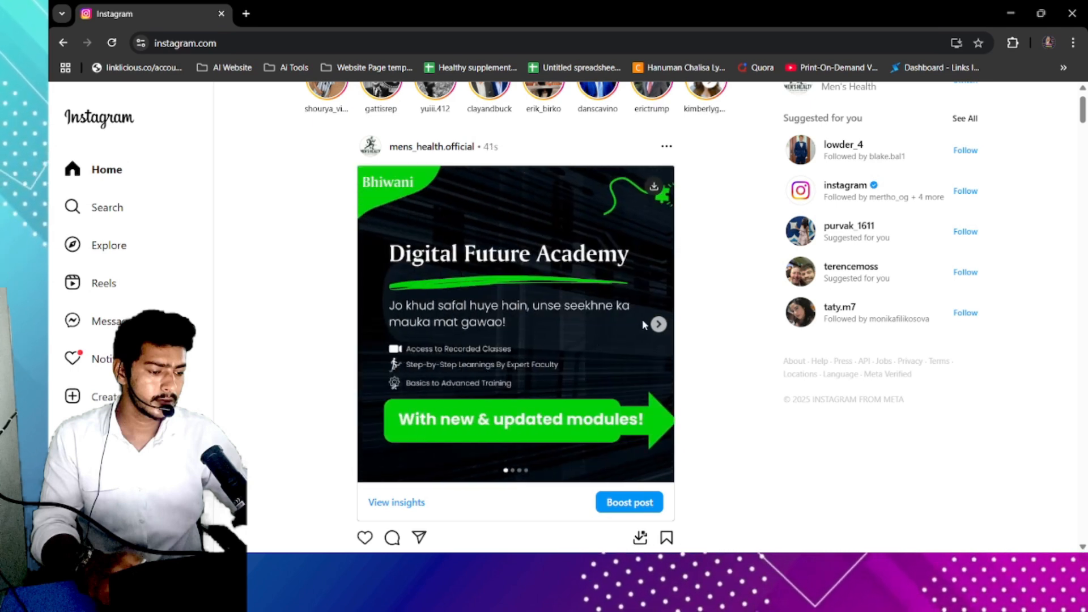
pyautogui.click(657, 324)
pyautogui.click(657, 325)
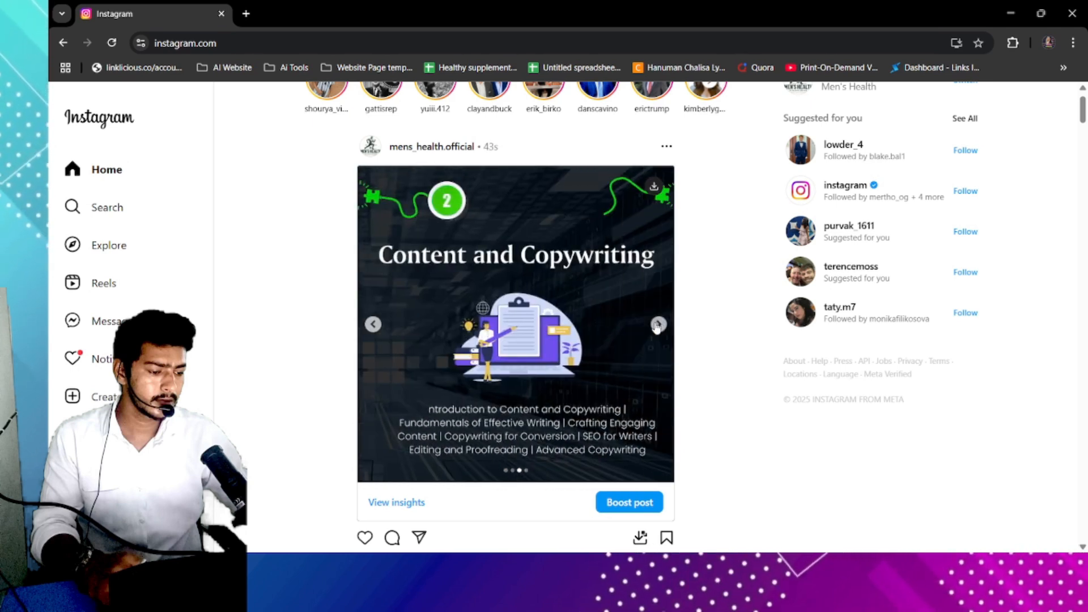
pyautogui.click(658, 325)
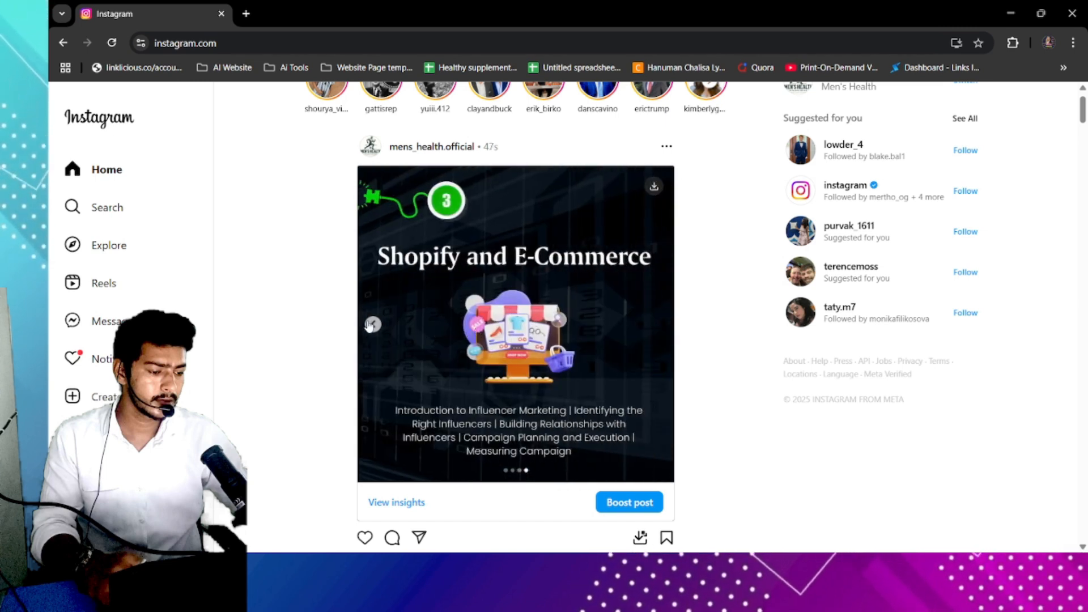
pyautogui.click(373, 325)
pyautogui.click(372, 325)
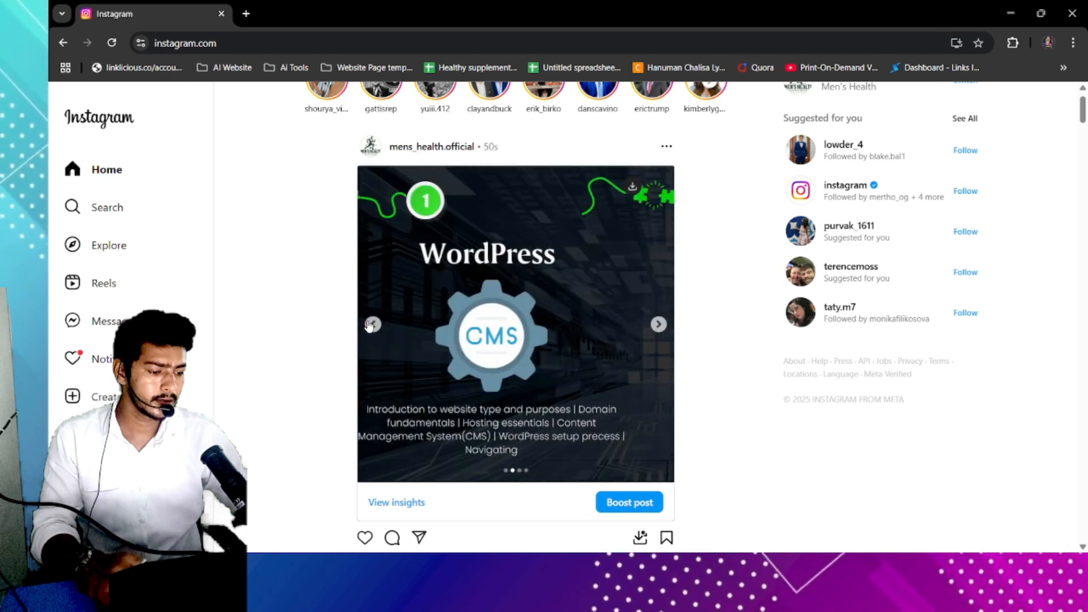
pyautogui.click(372, 325)
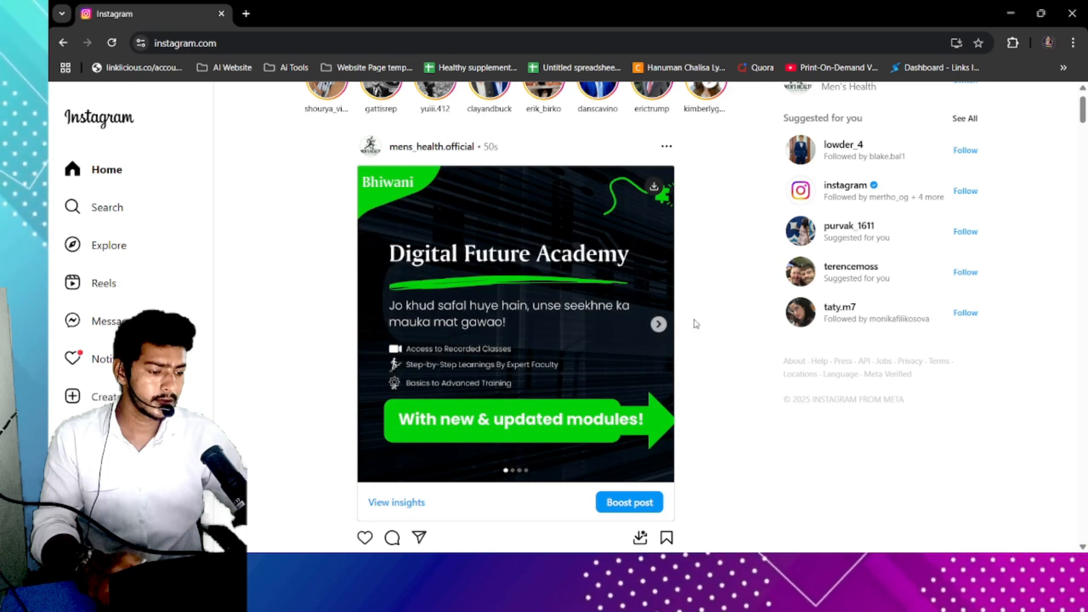
pyautogui.click(656, 325)
pyautogui.click(657, 325)
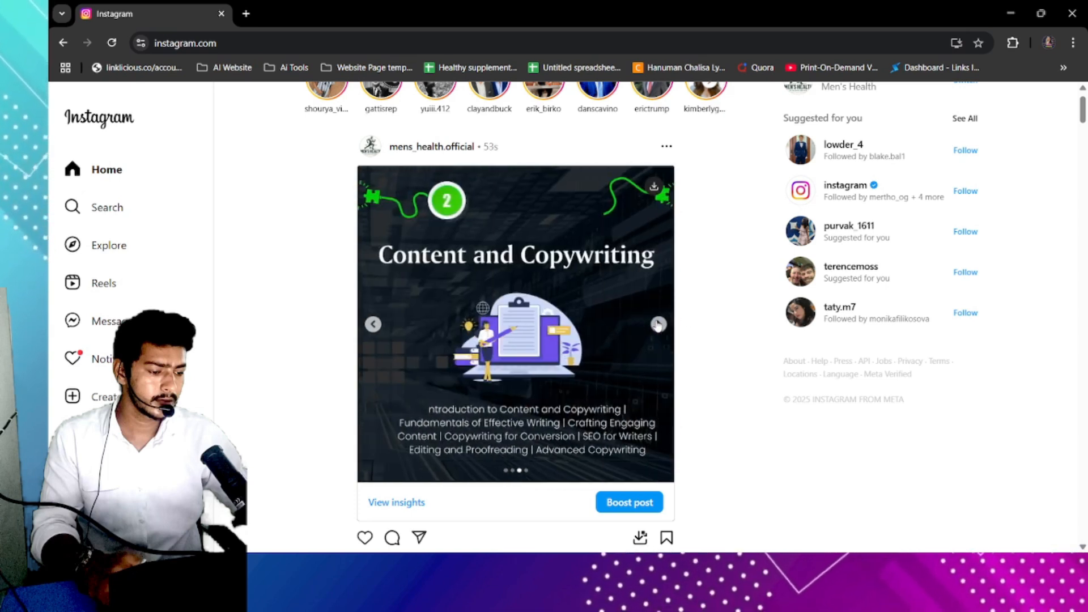
pyautogui.click(658, 324)
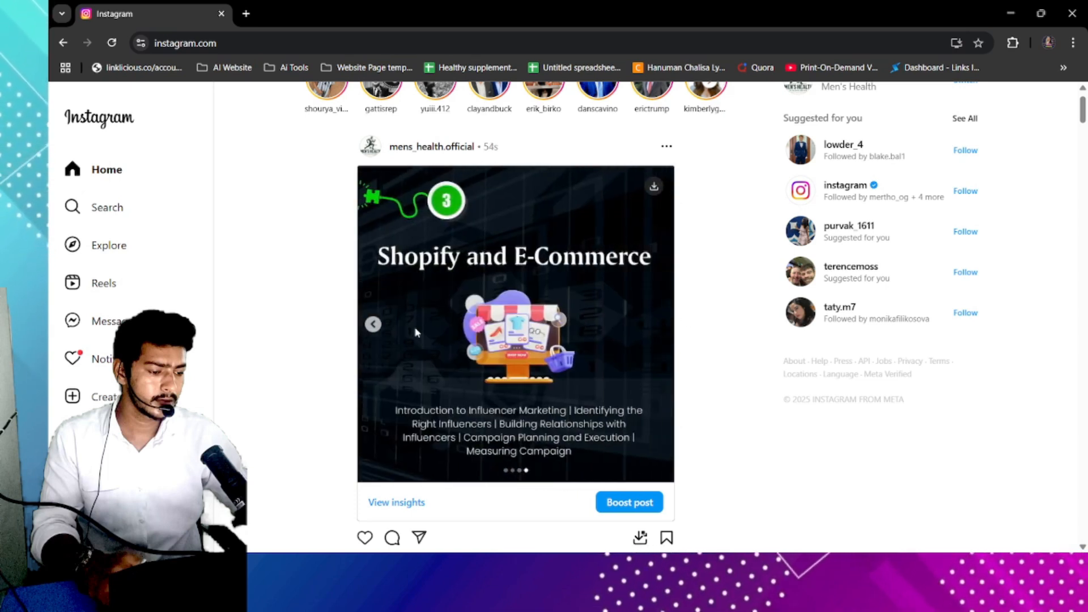
pyautogui.click(372, 325)
pyautogui.click(372, 325)
pyautogui.click(372, 325)
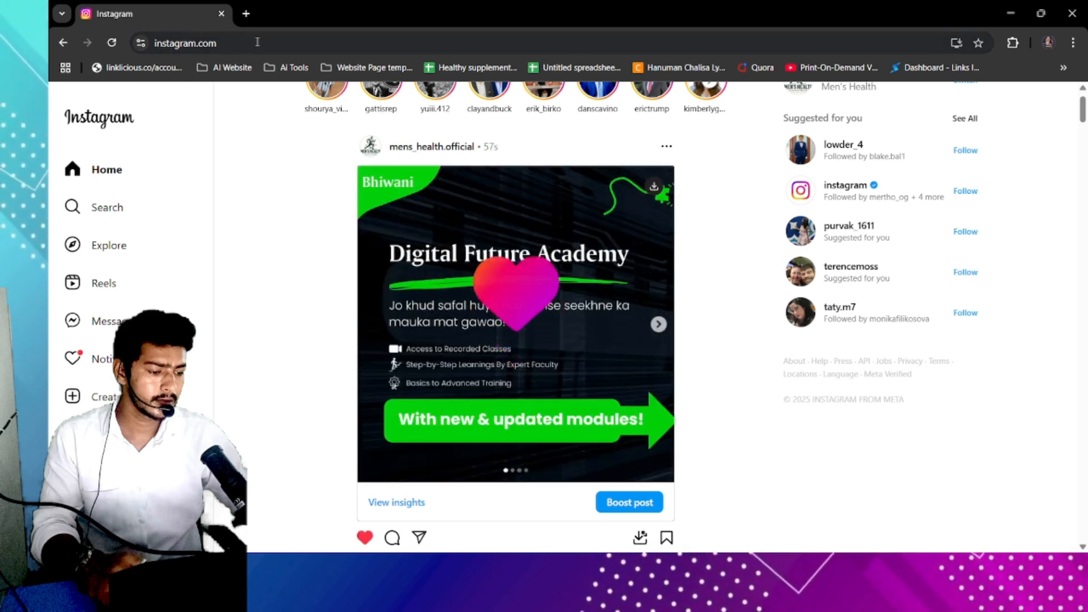
pyautogui.scroll(1, 596, 268)
pyautogui.rightClick(564, 291)
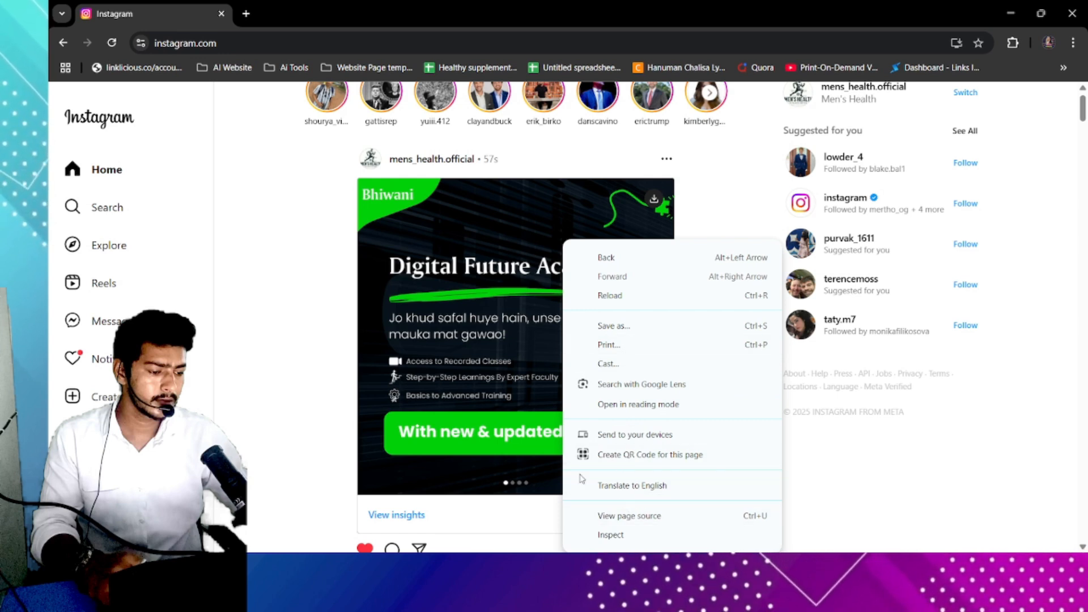
pyautogui.click(362, 319)
pyautogui.scroll(-1, 433, 276)
pyautogui.scroll(2, 433, 276)
pyautogui.hotkey('alt', 'Tab')
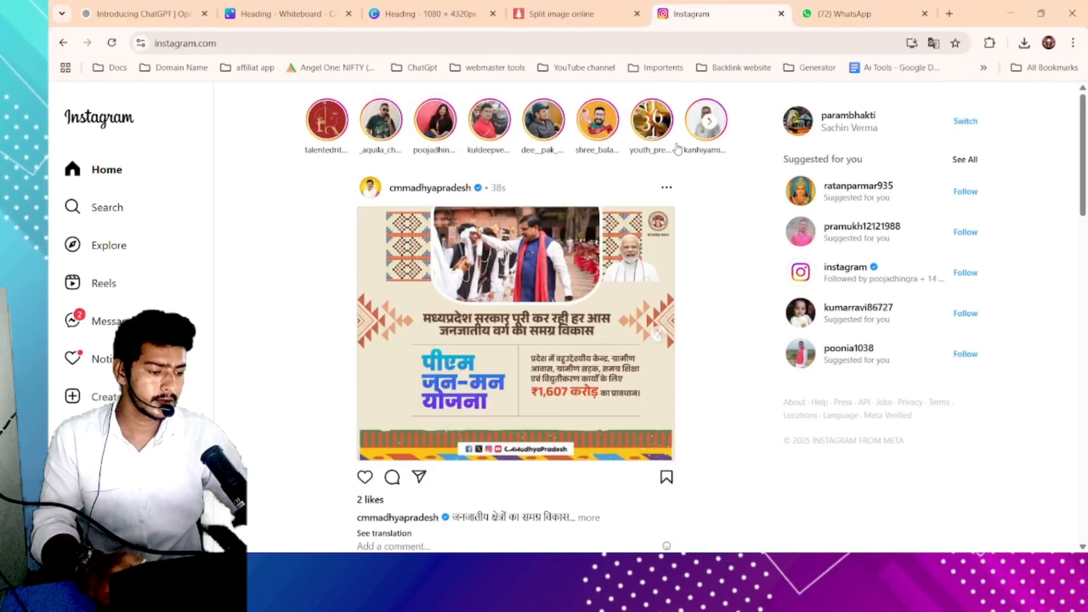
pyautogui.click(410, 8)
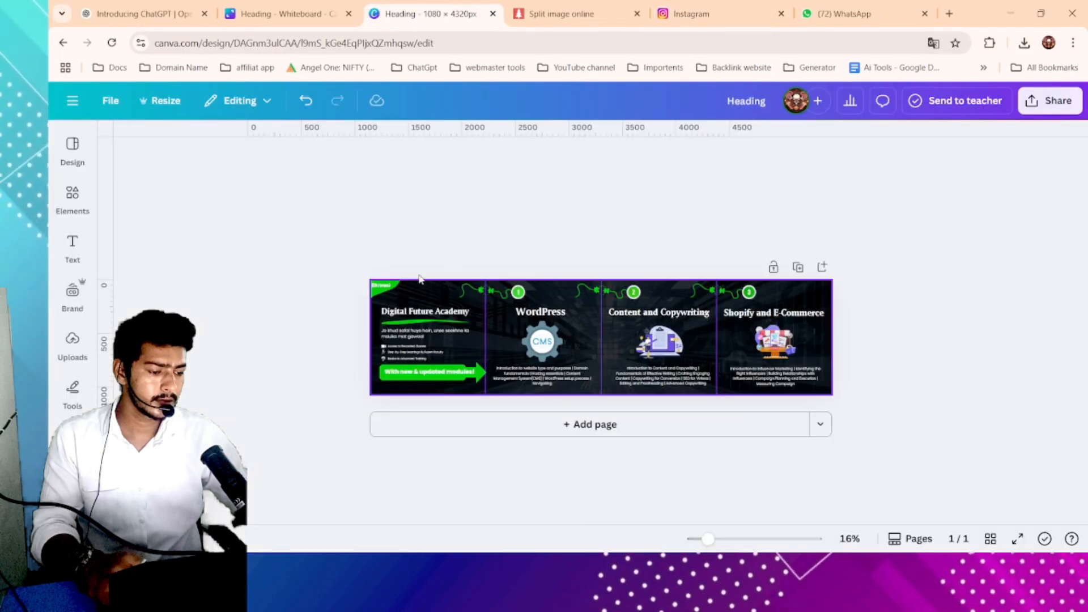
pyautogui.click(68, 195)
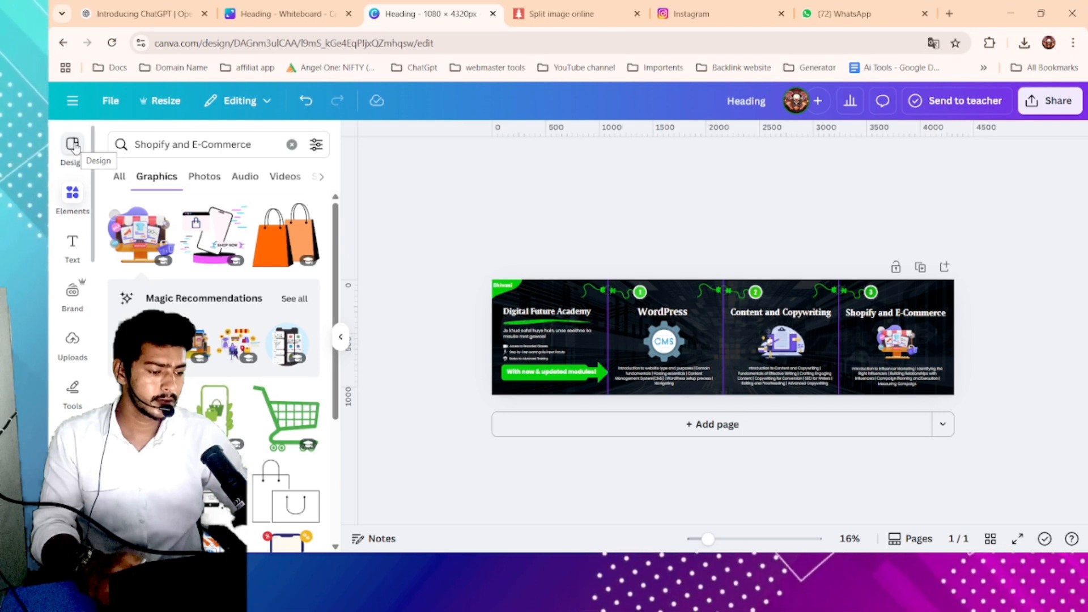
pyautogui.click(73, 145)
pyautogui.click(286, 14)
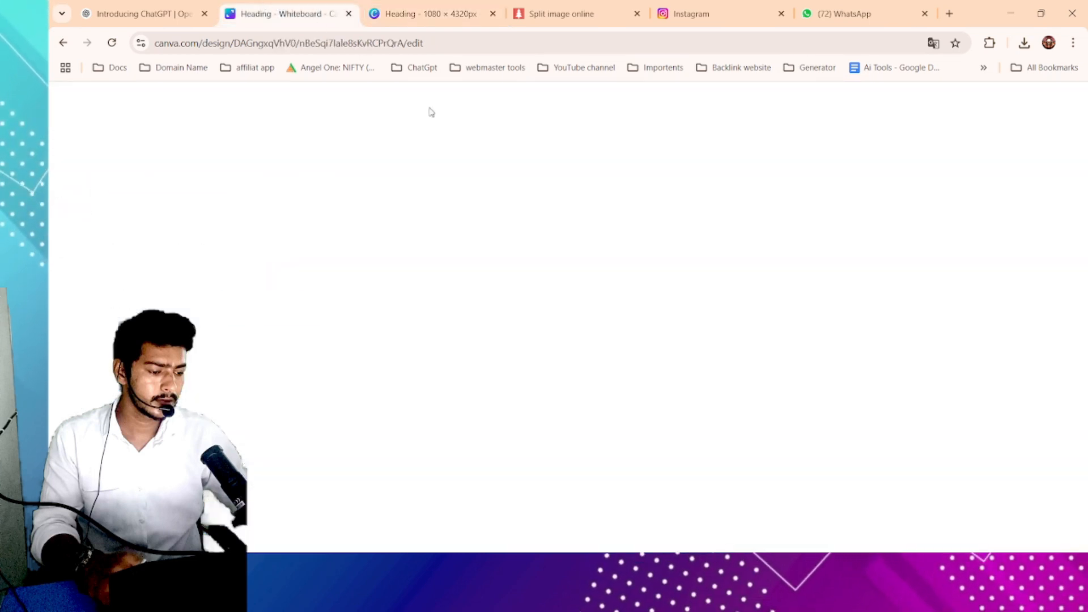
pyautogui.click(365, 7)
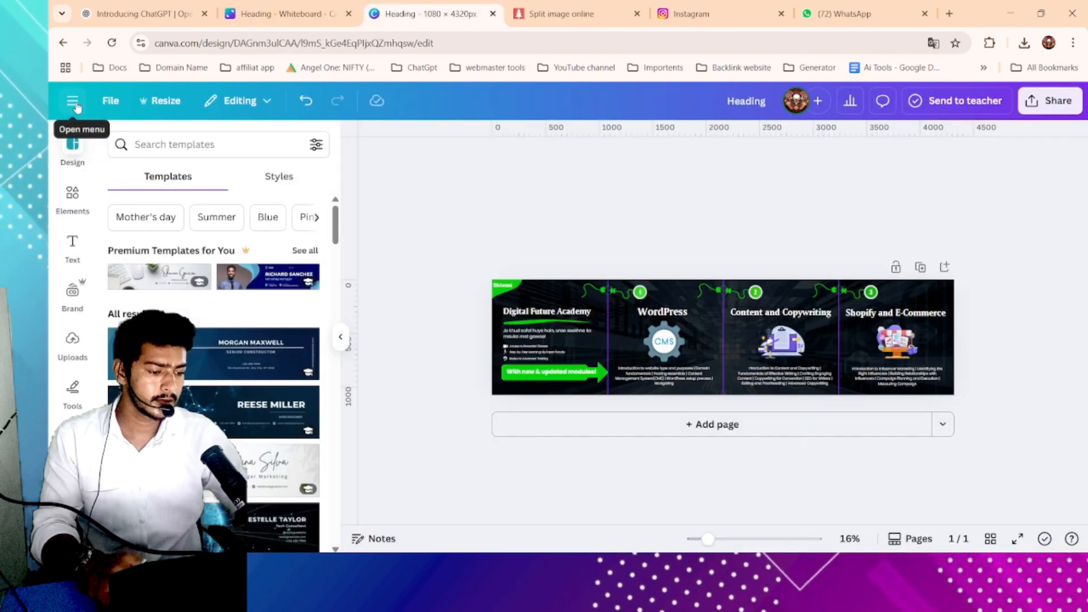
pyautogui.hotkey('alt', 'Tab')
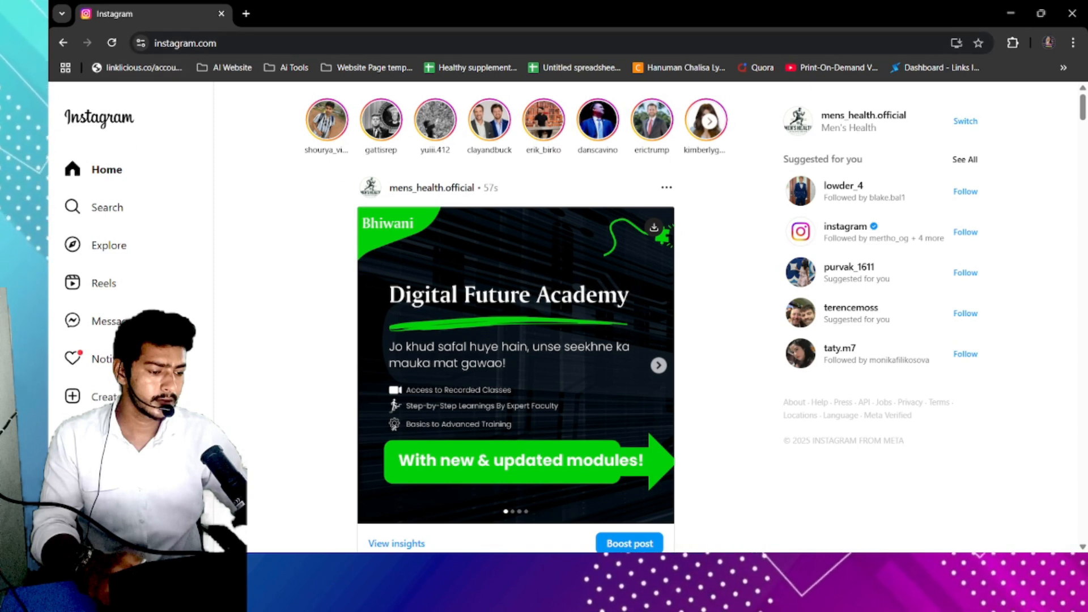
# - Search Canva's templates for "carosal post" and browse the results
pyautogui.hotkey('alt', 'Tab')
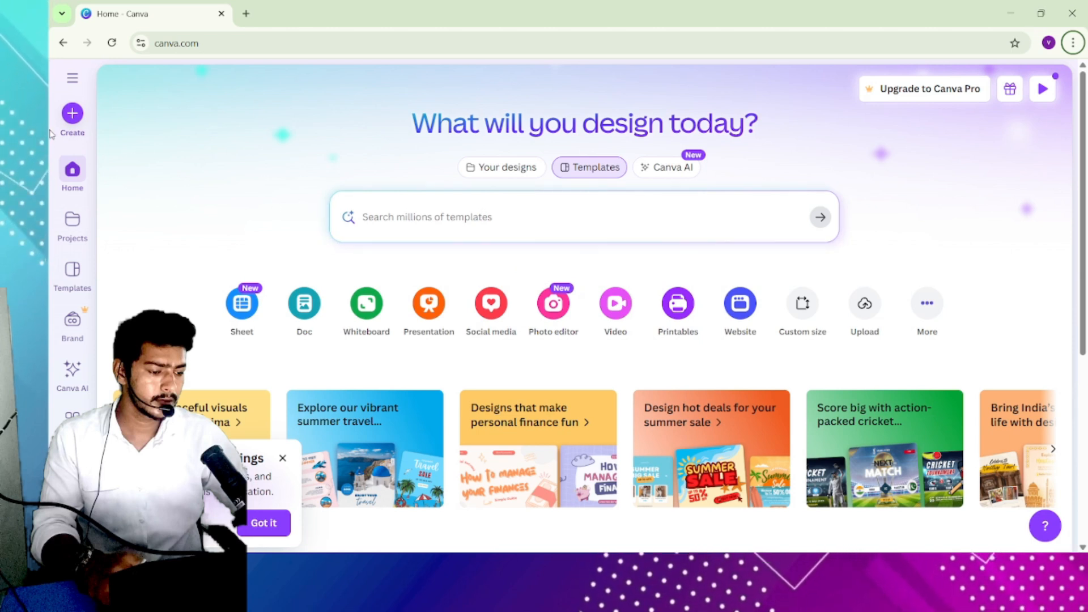
pyautogui.scroll(-1, 496, 222)
pyautogui.scroll(1, 495, 222)
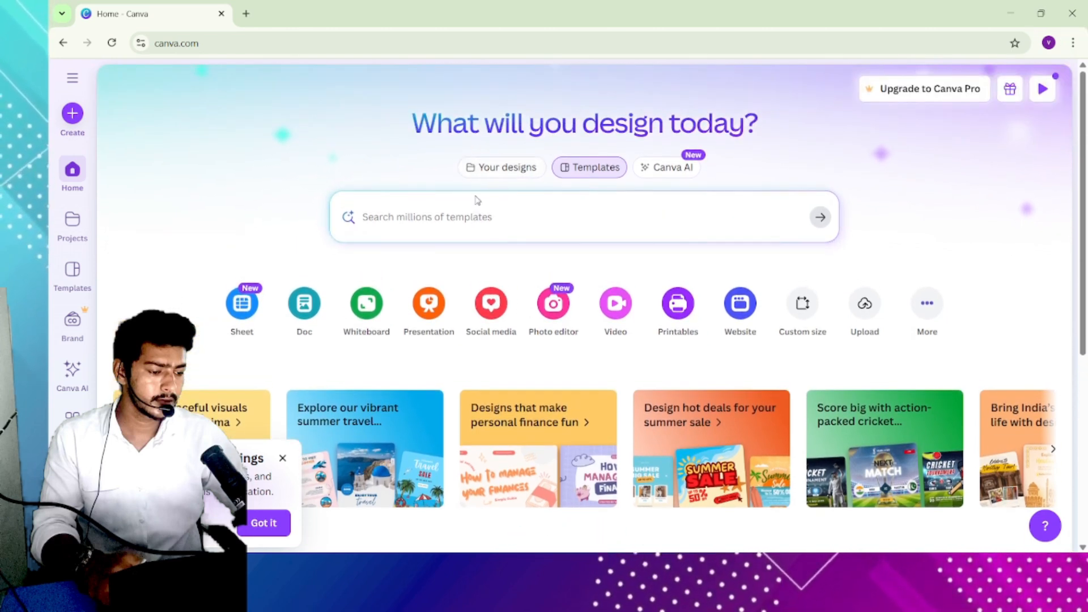
pyautogui.click(441, 211)
pyautogui.write('car')
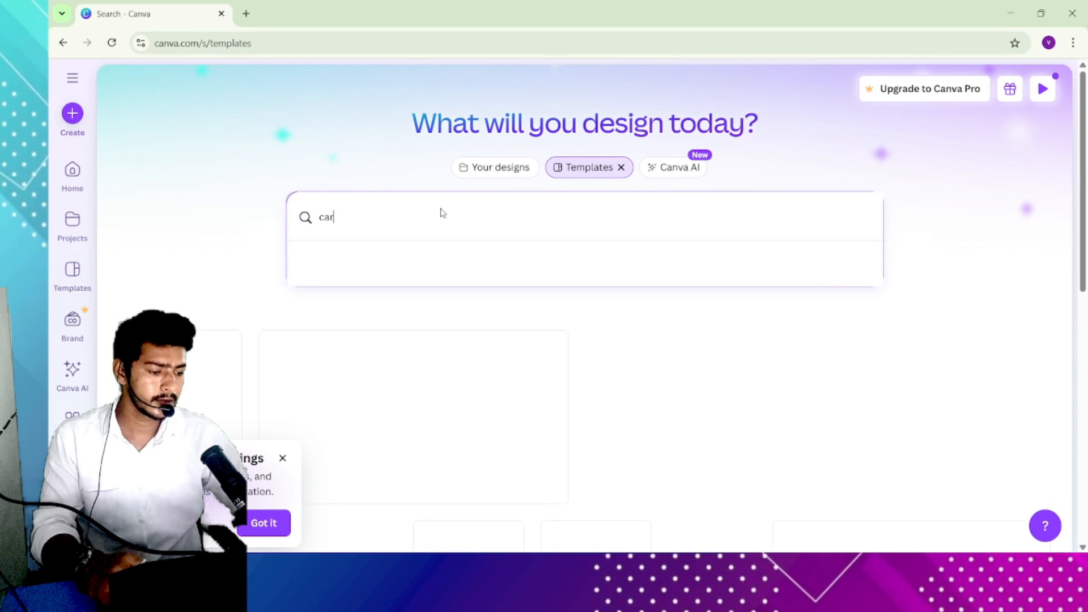
pyautogui.write('osal post')
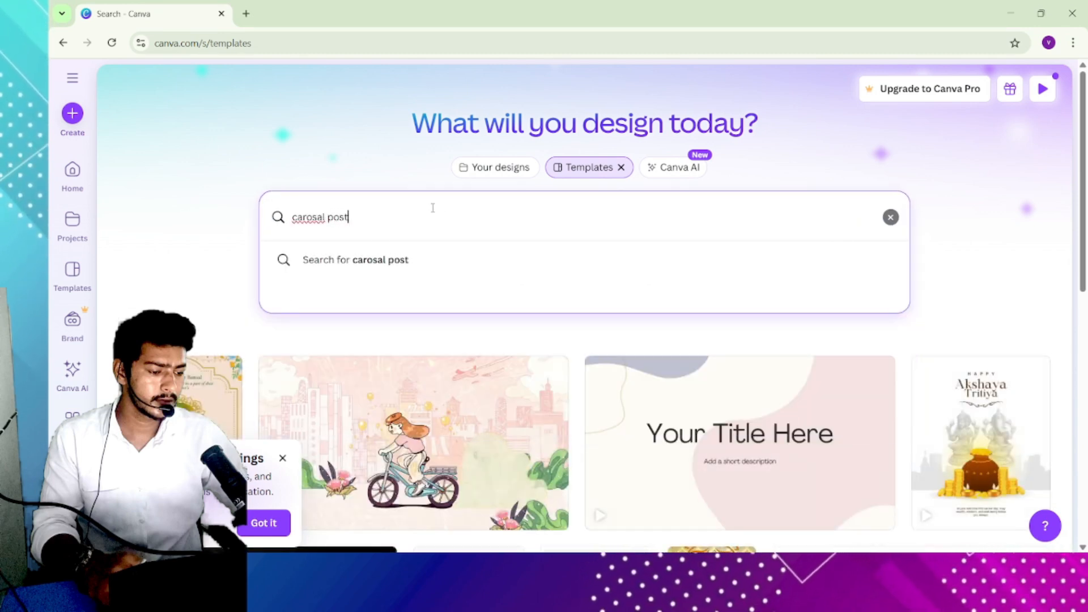
pyautogui.press('Return')
pyautogui.scroll(-2, 510, 295)
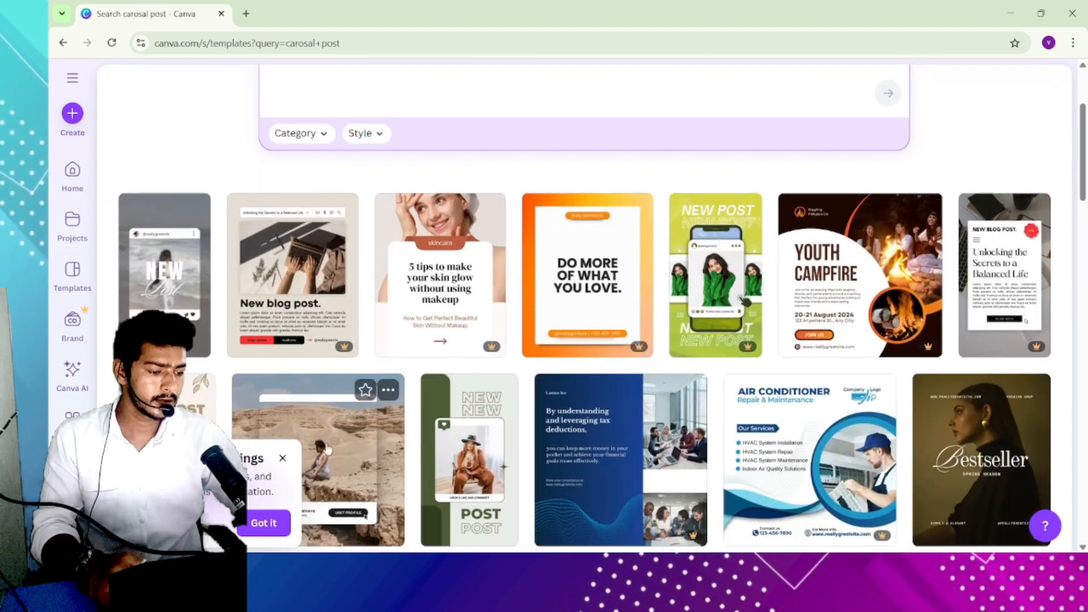
pyautogui.scroll(-5, 517, 300)
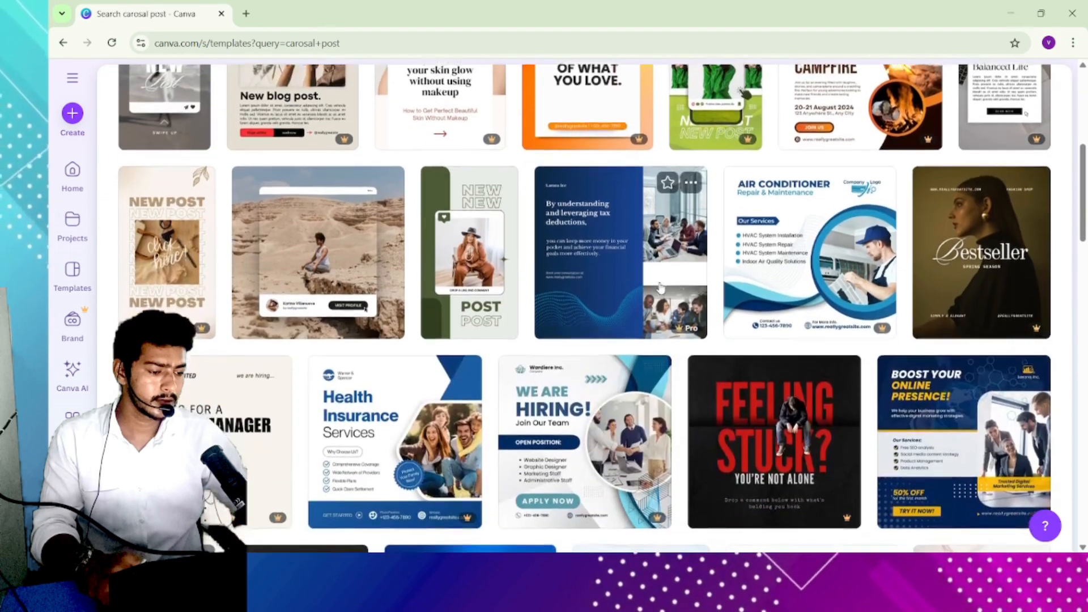
pyautogui.scroll(6, 203, 246)
pyautogui.scroll(3, 203, 246)
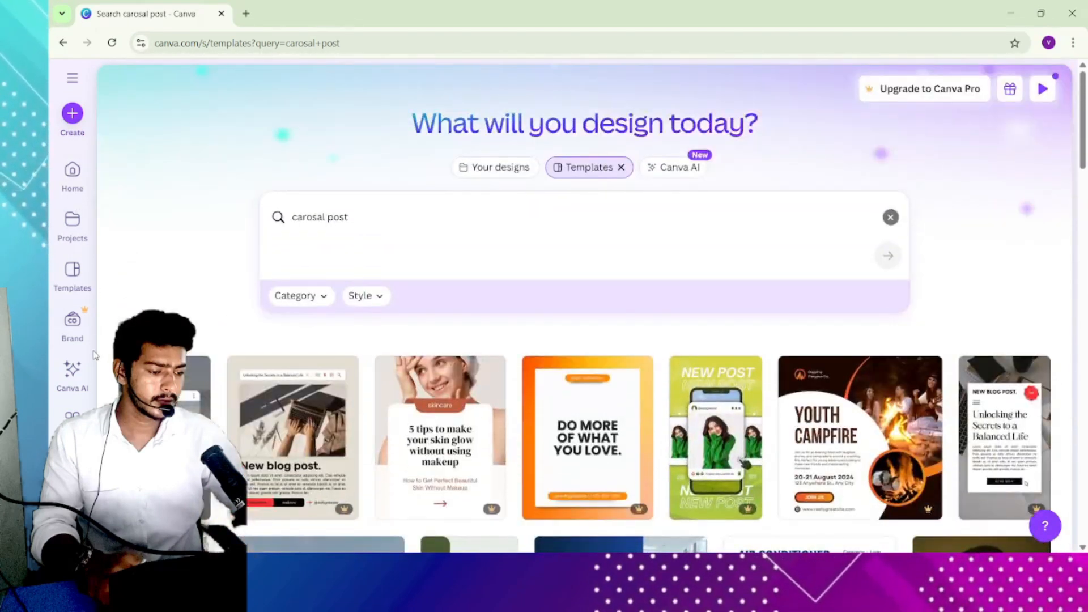
# - Create a new custom-size design of 4320 by 1080 px
pyautogui.click(72, 113)
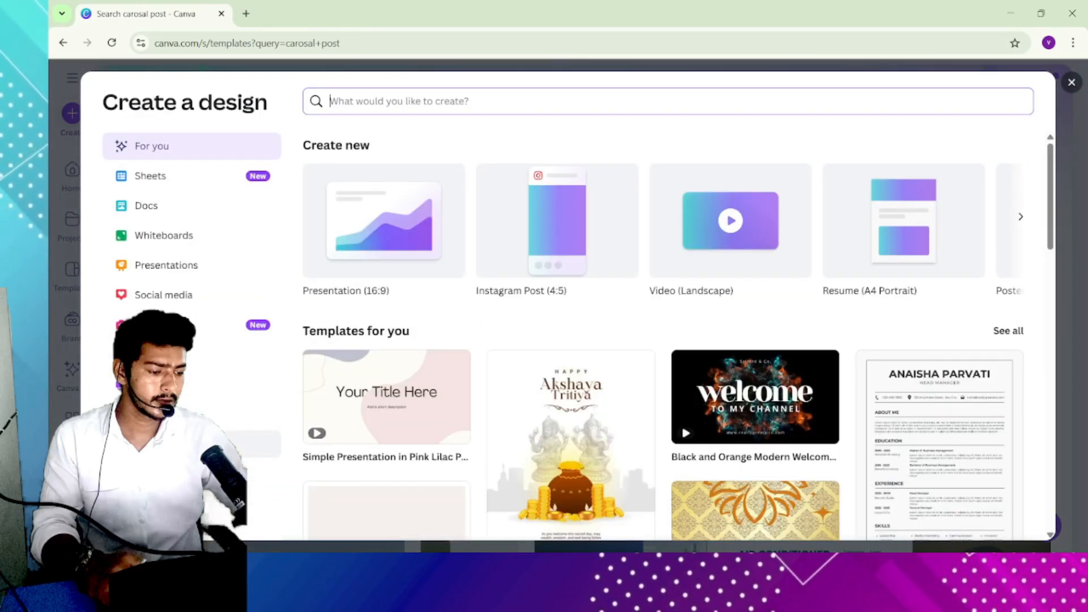
pyautogui.click(249, 444)
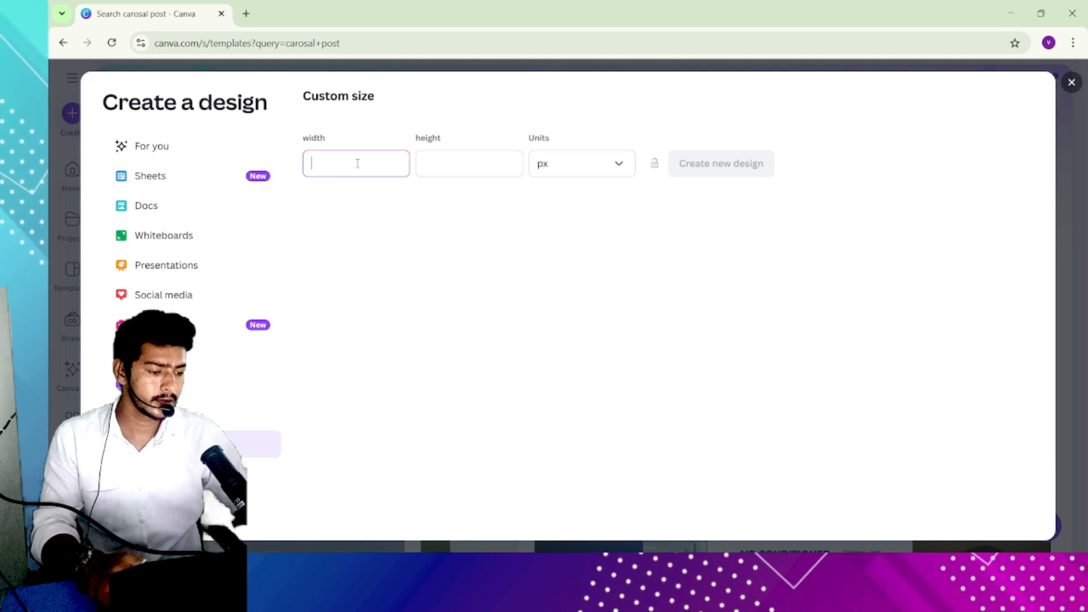
pyautogui.write('4320')
pyautogui.click(483, 162)
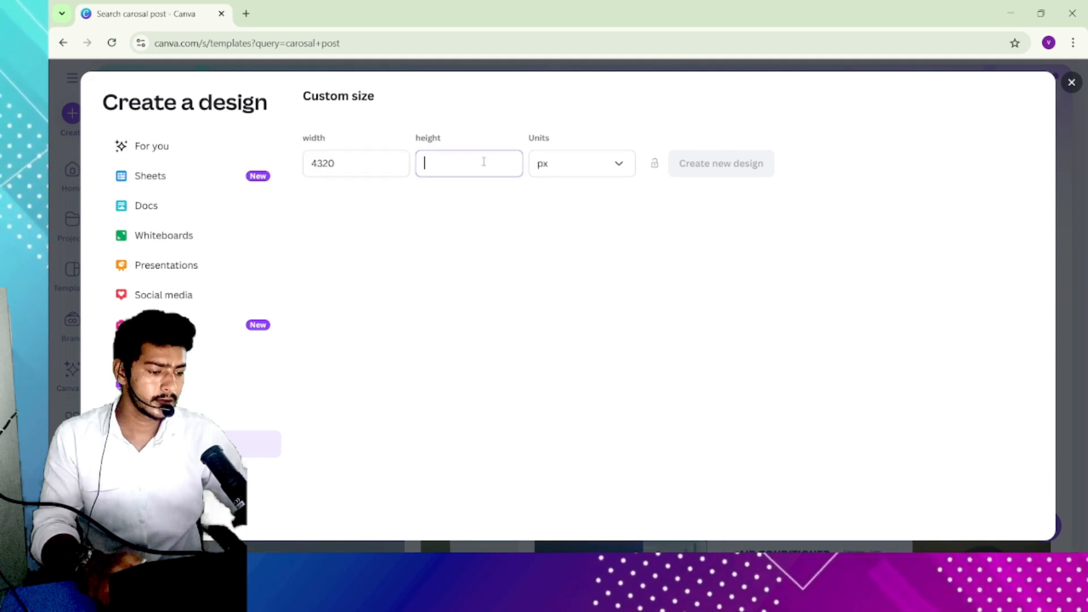
pyautogui.write('1080')
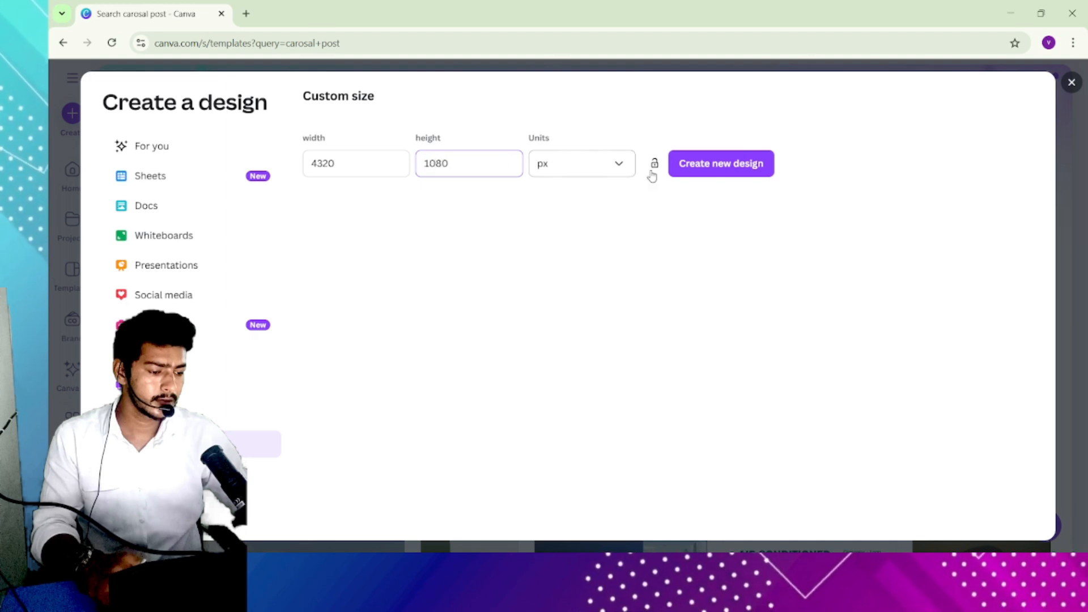
pyautogui.click(690, 164)
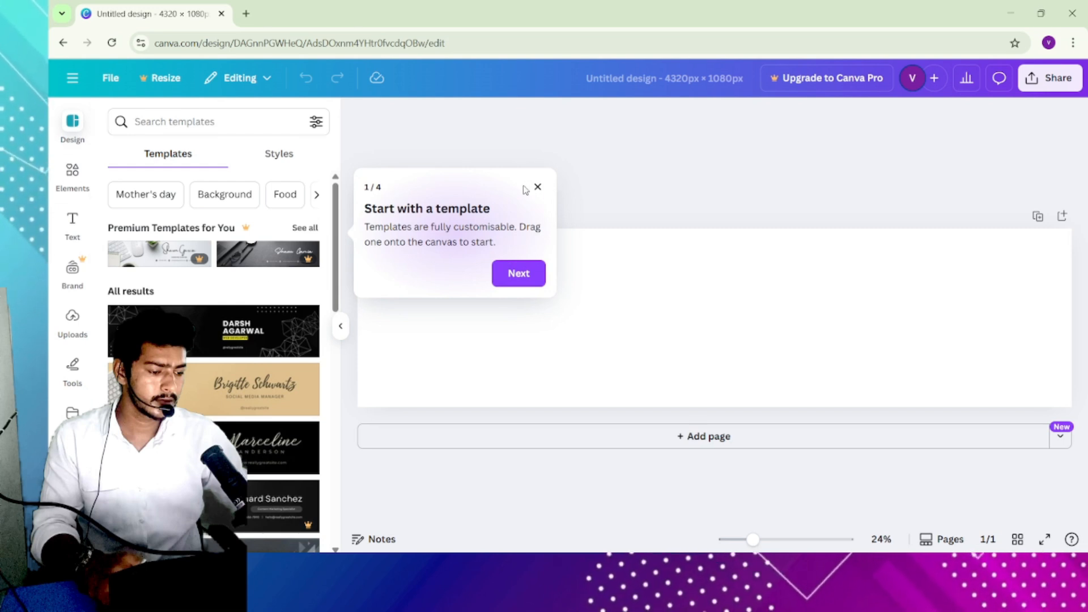
# - Browse the design templates and preview a Pro LinkedIn banner template without using it
pyautogui.click(538, 187)
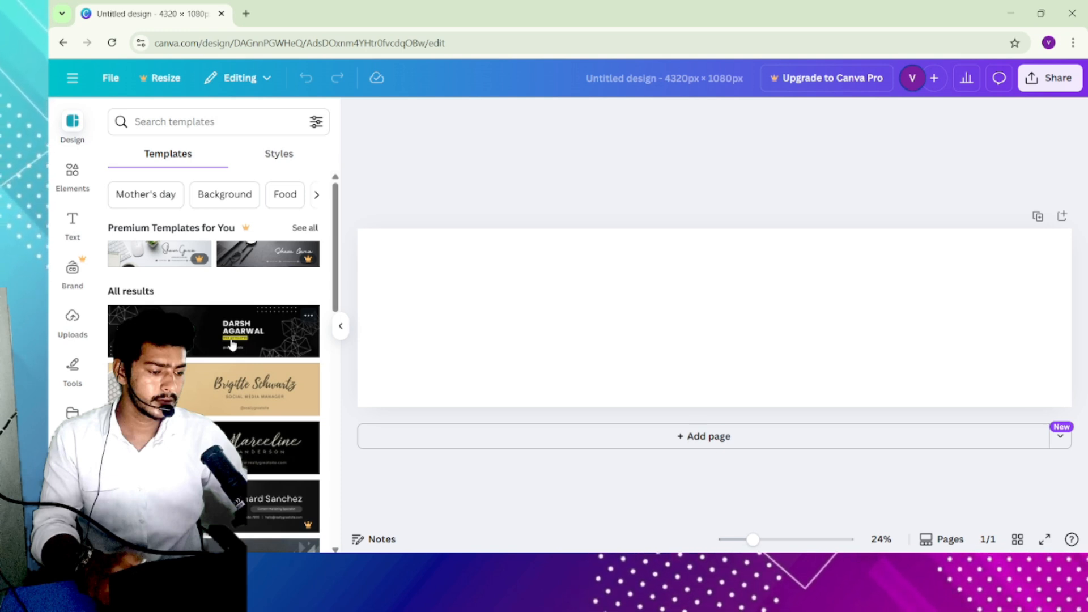
pyautogui.scroll(-10, 232, 344)
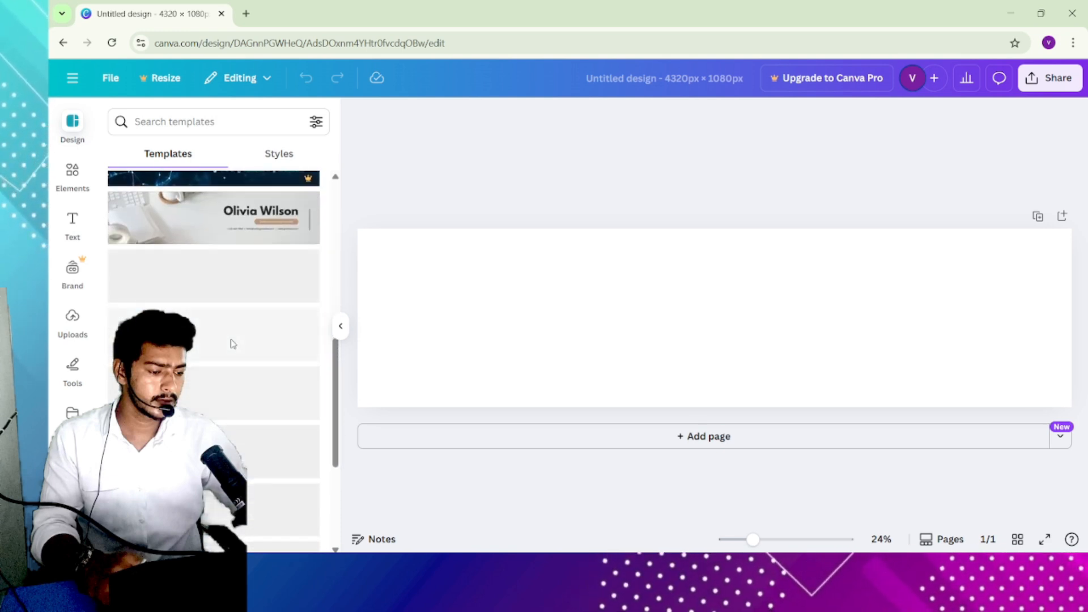
pyautogui.scroll(-5, 233, 344)
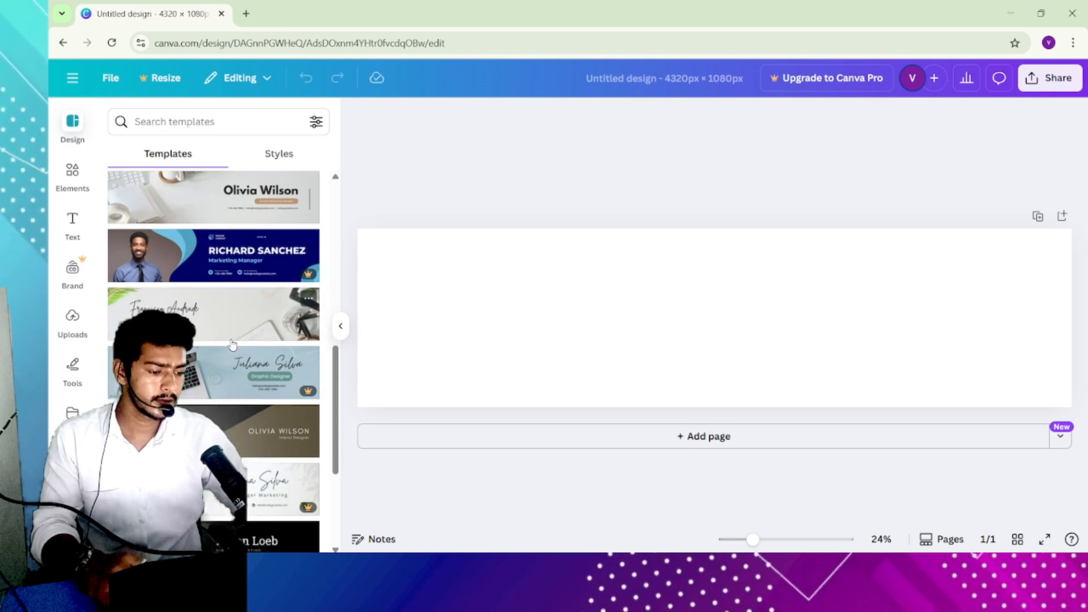
pyautogui.scroll(-2, 233, 344)
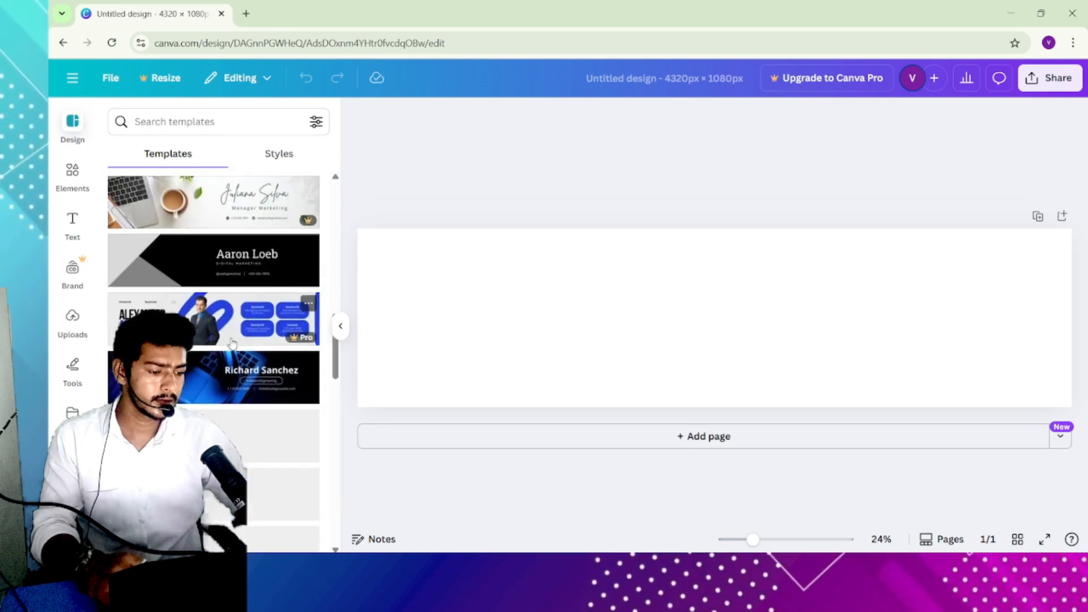
pyautogui.click(188, 289)
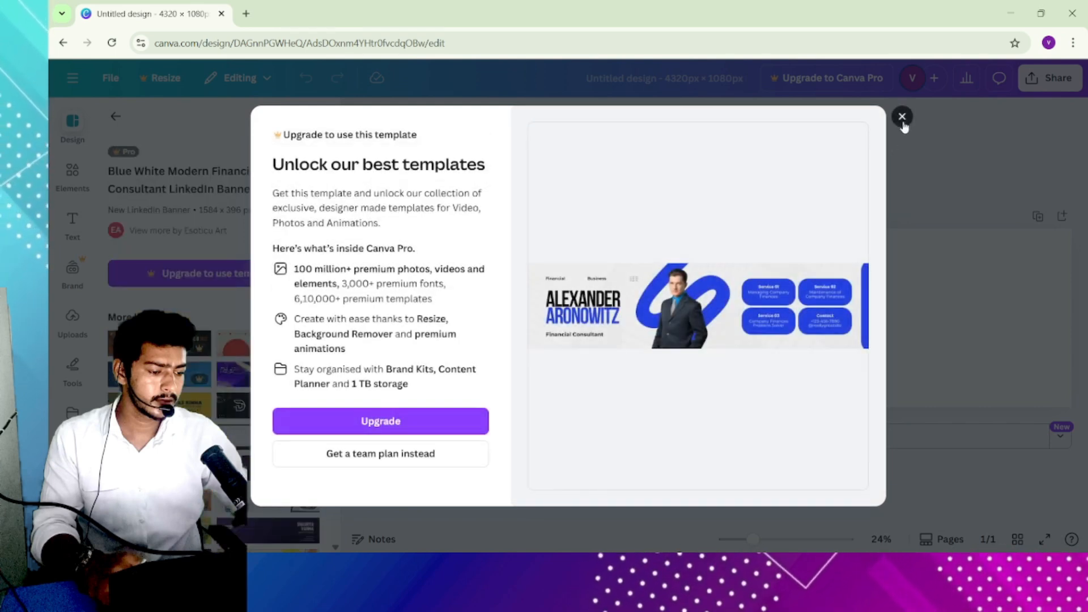
pyautogui.click(901, 117)
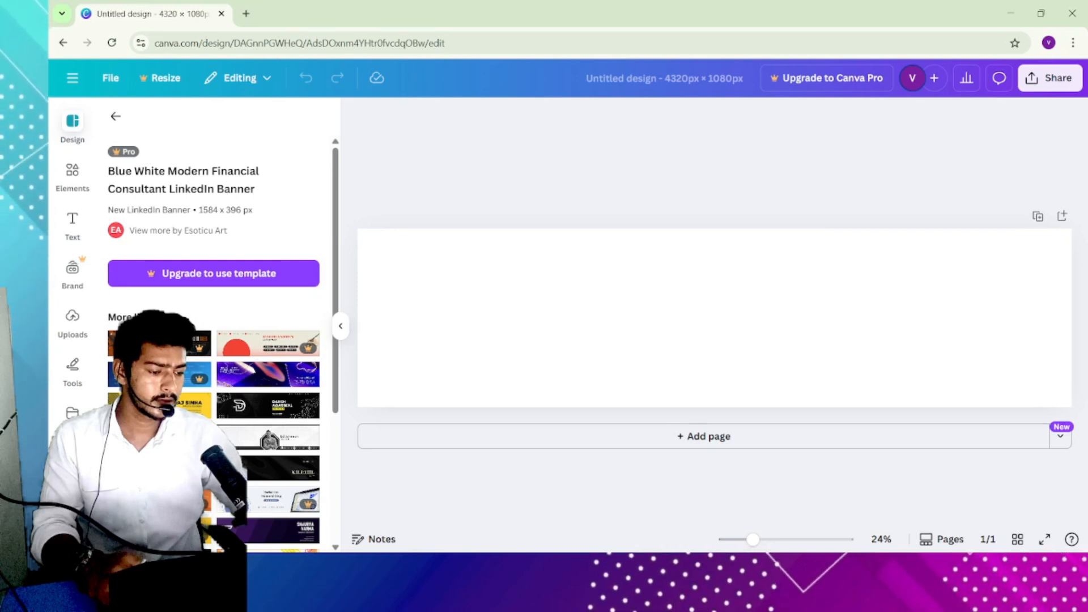
# - Apply the White and Blue Memphis Graphic Designer LinkedIn Banner template to the page
pyautogui.scroll(-3, 255, 366)
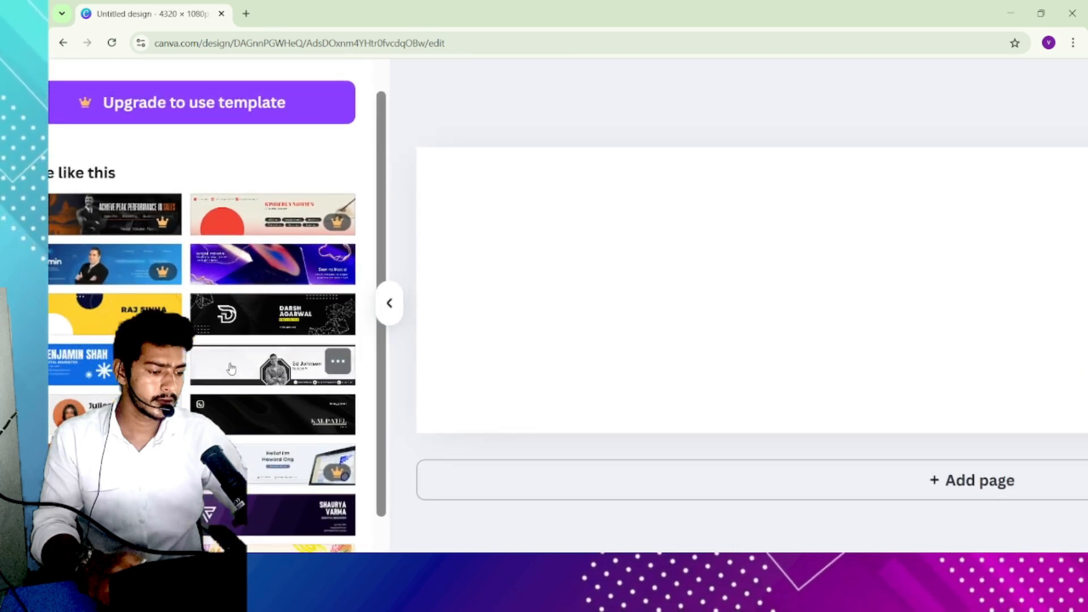
pyautogui.scroll(-4, 231, 369)
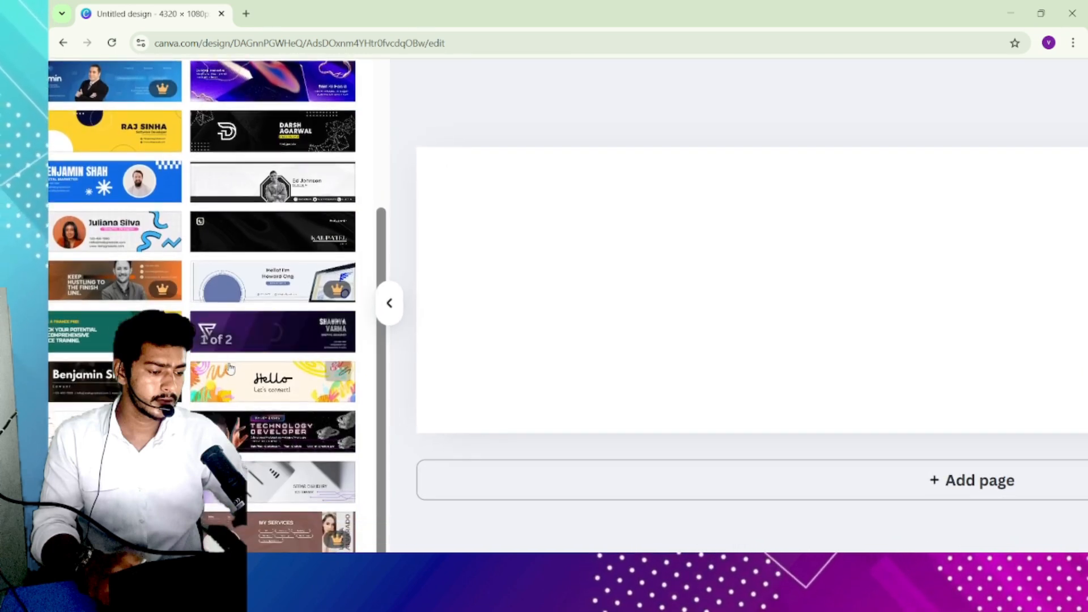
pyautogui.scroll(-1, 230, 367)
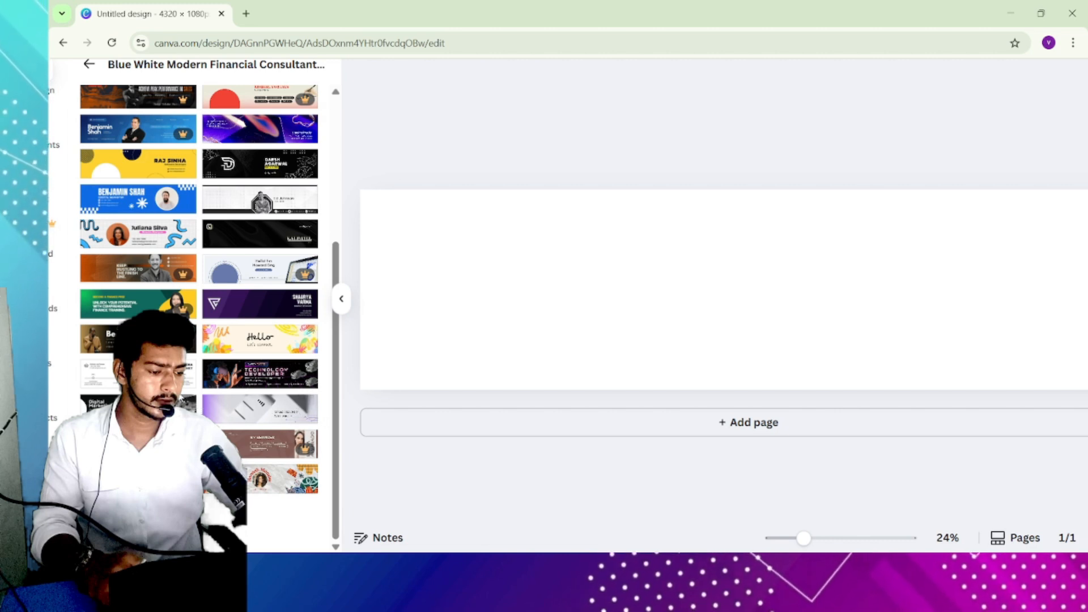
pyautogui.scroll(1, 169, 306)
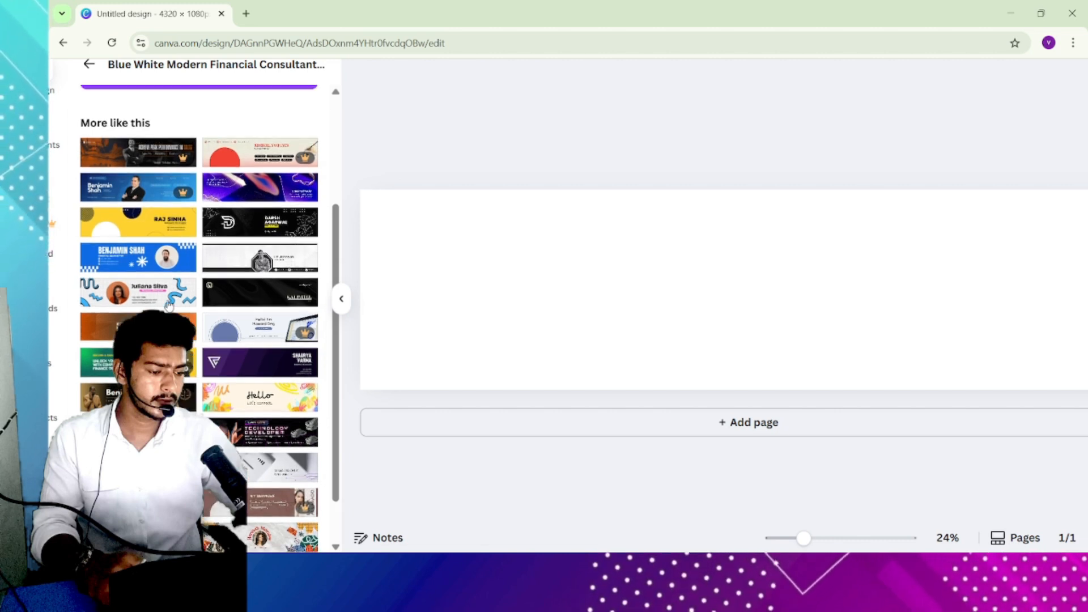
pyautogui.scroll(1, 143, 299)
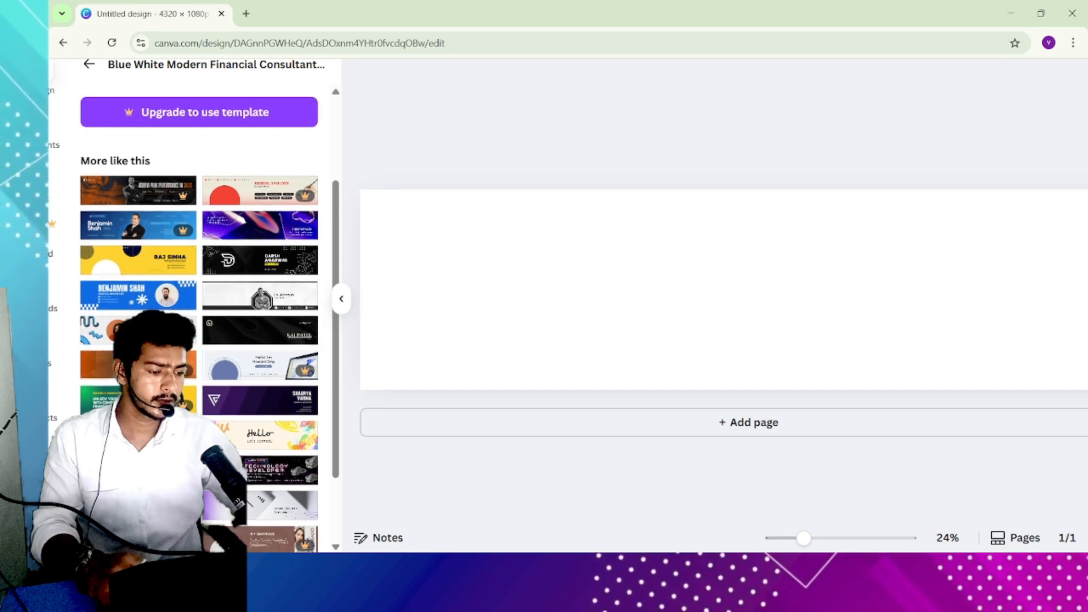
pyautogui.click(143, 330)
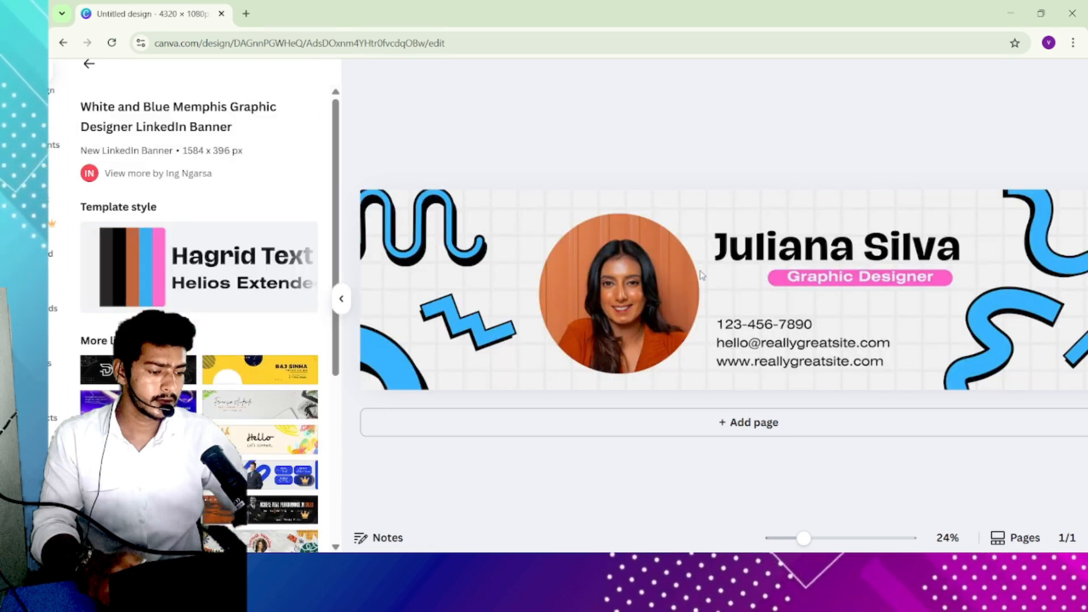
pyautogui.scroll(-3, 218, 424)
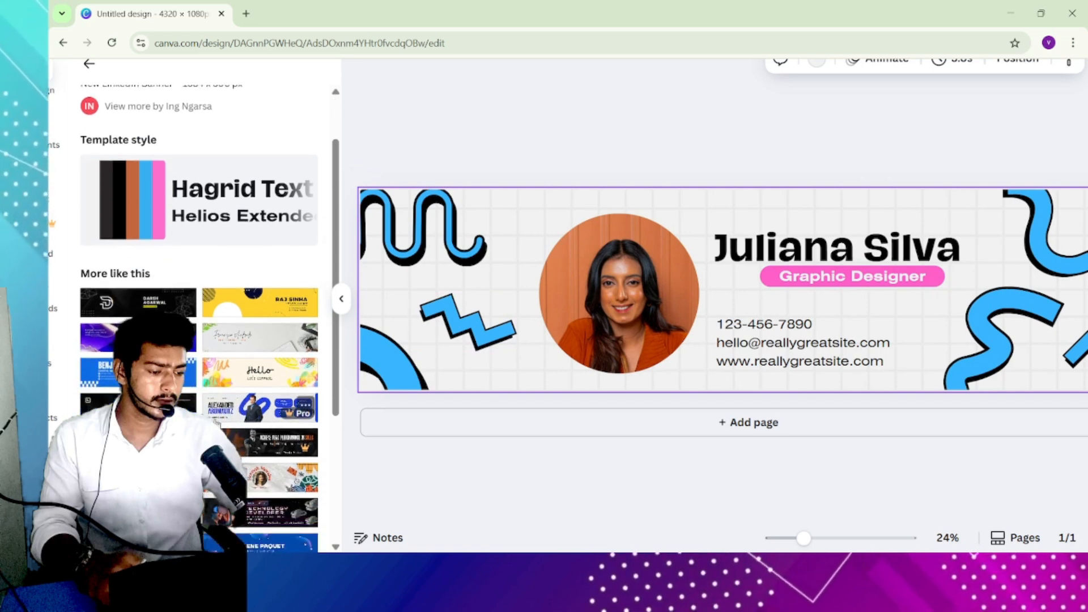
pyautogui.scroll(-5, 218, 423)
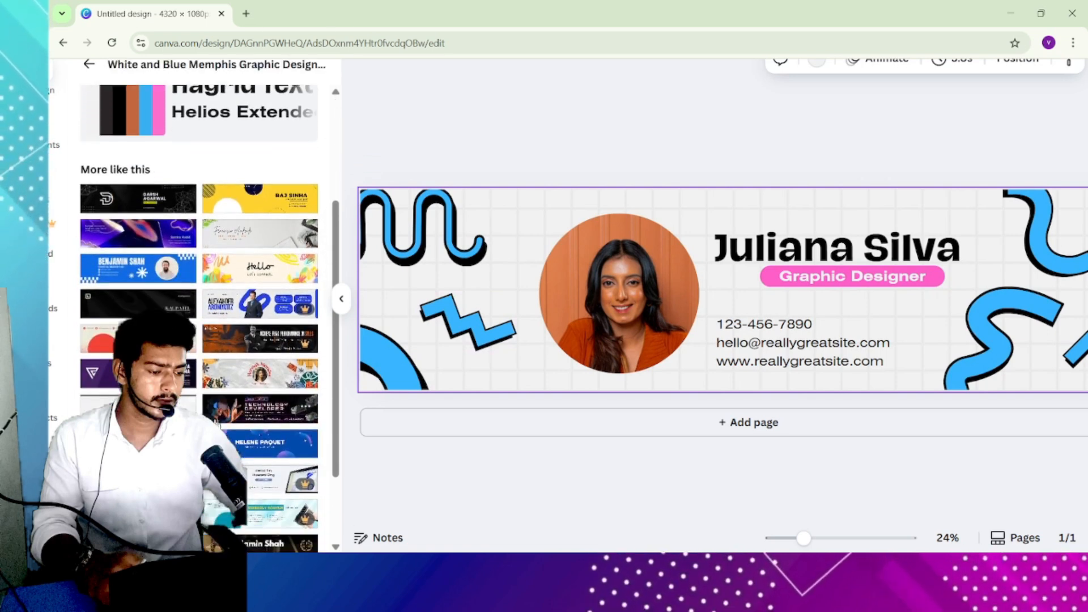
pyautogui.scroll(-1, 218, 424)
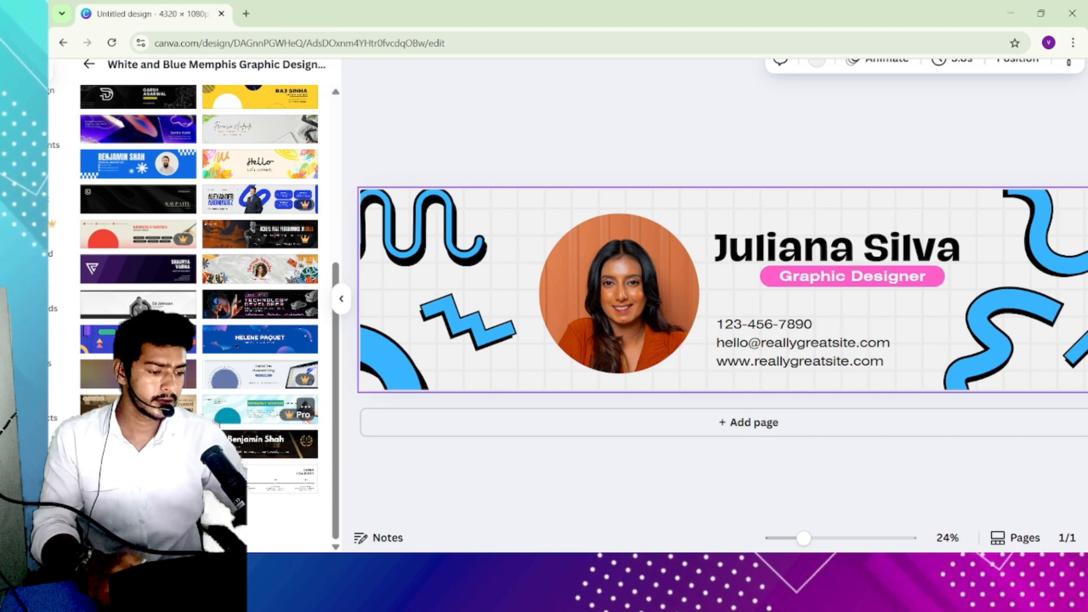
pyautogui.click(618, 295)
pyautogui.click(483, 157)
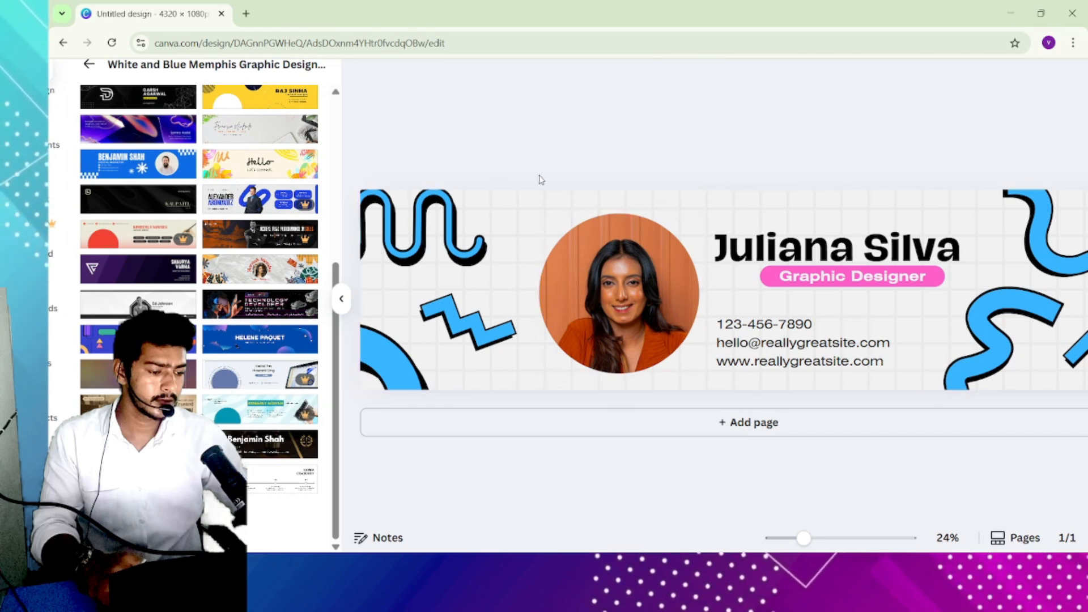
pyautogui.scroll(-4, 688, 296)
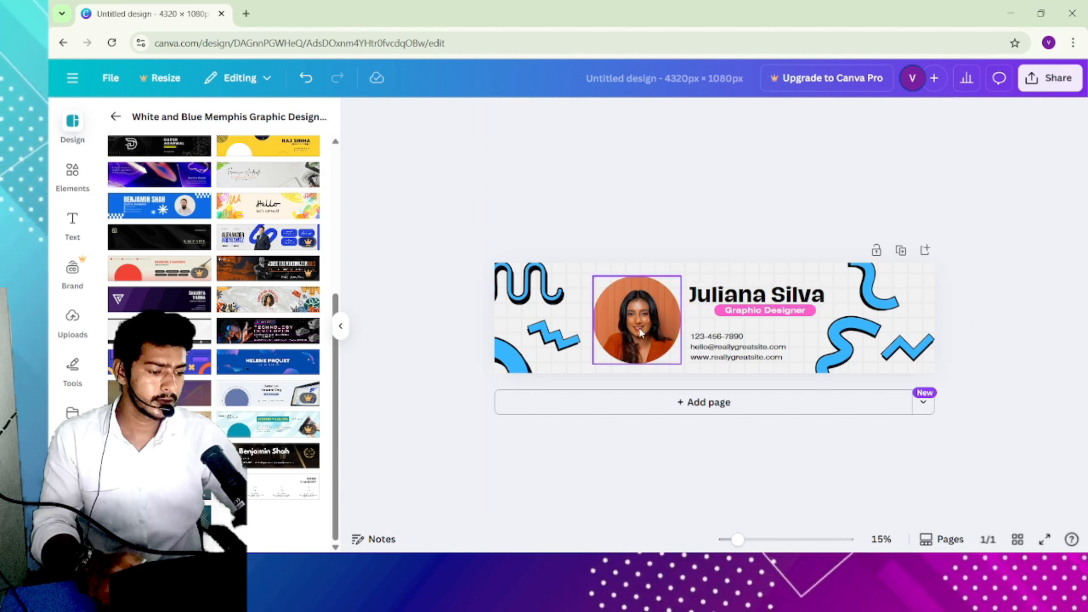
pyautogui.click(642, 278)
pyautogui.scroll(3, 644, 275)
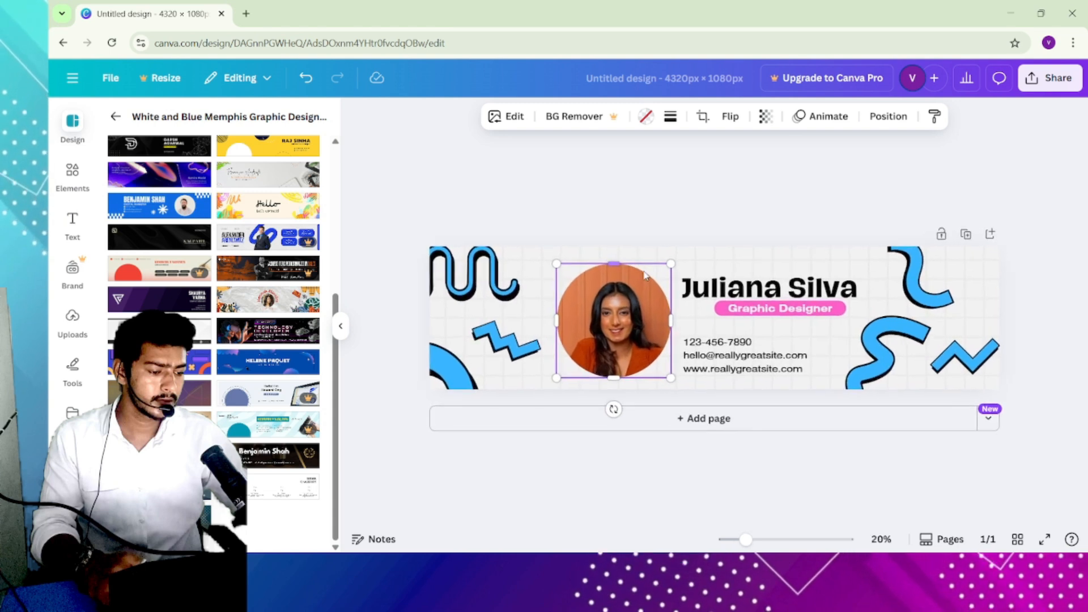
pyautogui.doubleClick(617, 296)
pyautogui.click(706, 222)
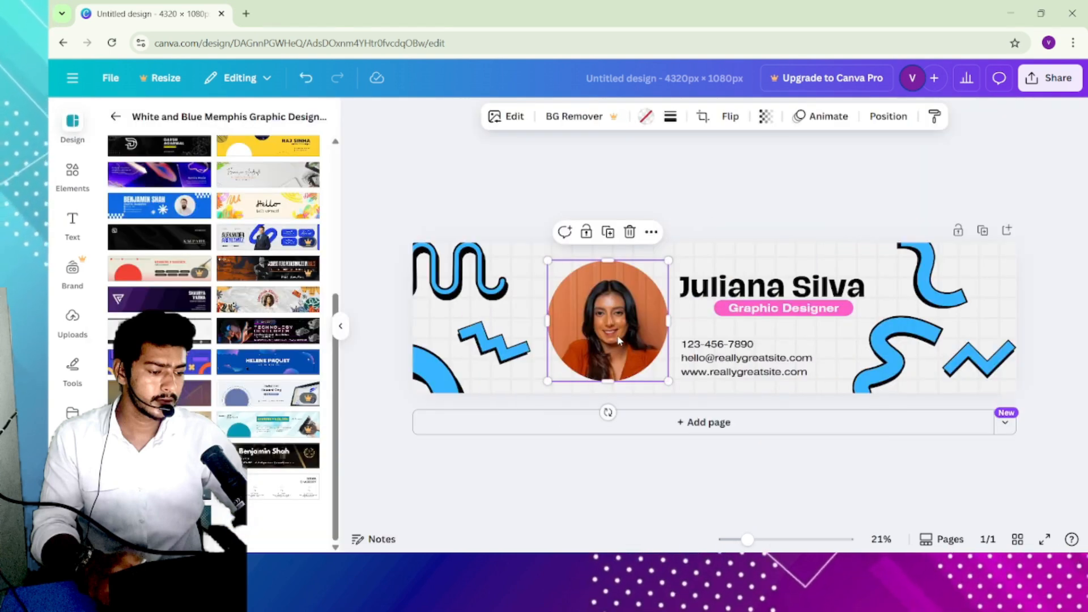
# - Add a circle frame from Elements and size it beside the portrait photo on the banner
pyautogui.click(63, 171)
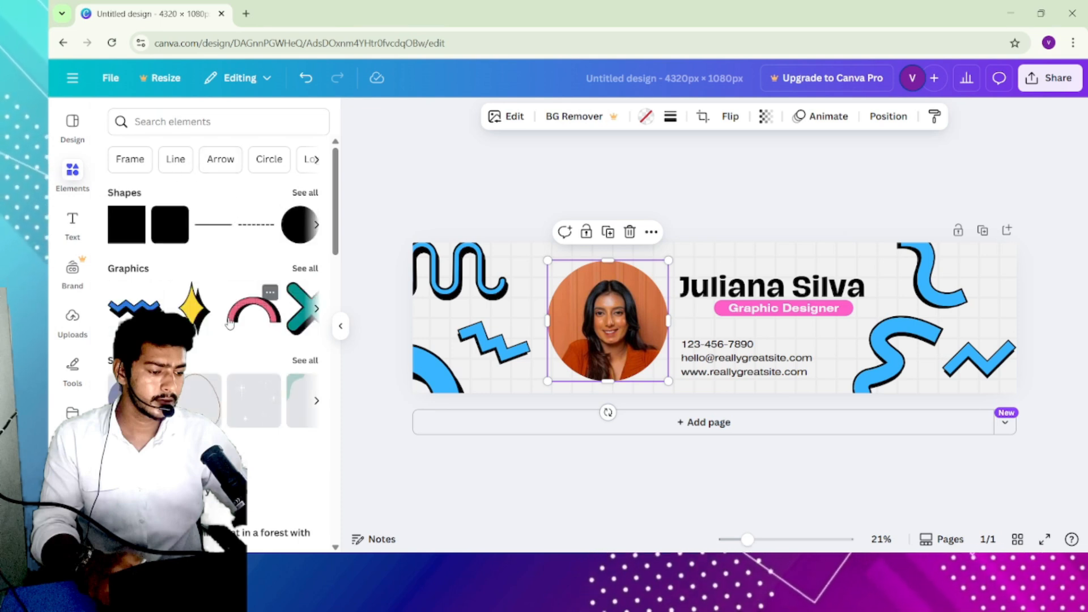
pyautogui.scroll(-5, 238, 318)
pyautogui.scroll(-10, 238, 317)
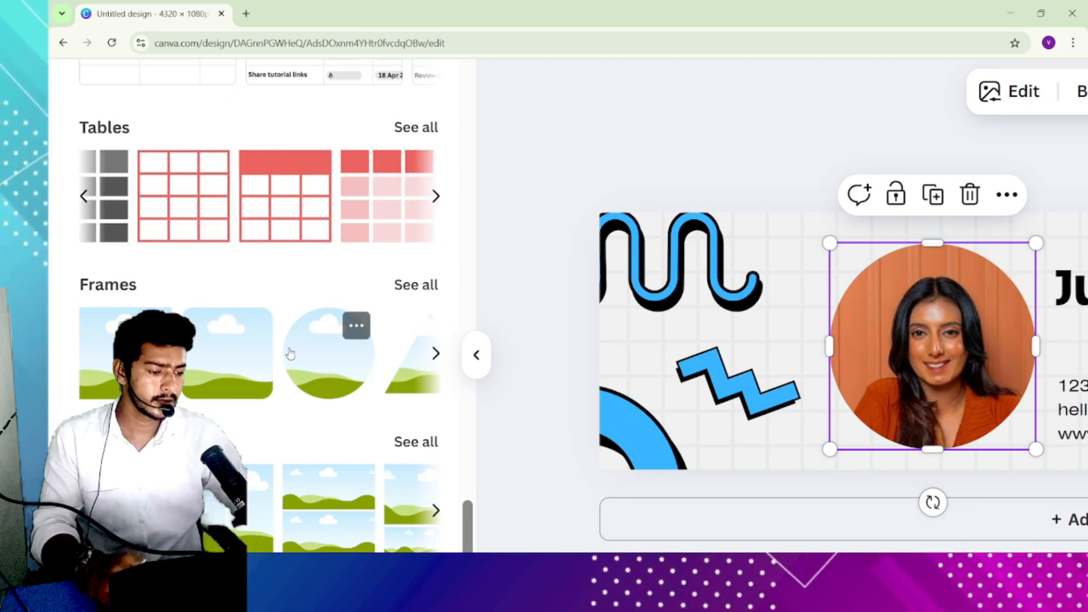
pyautogui.click(407, 286)
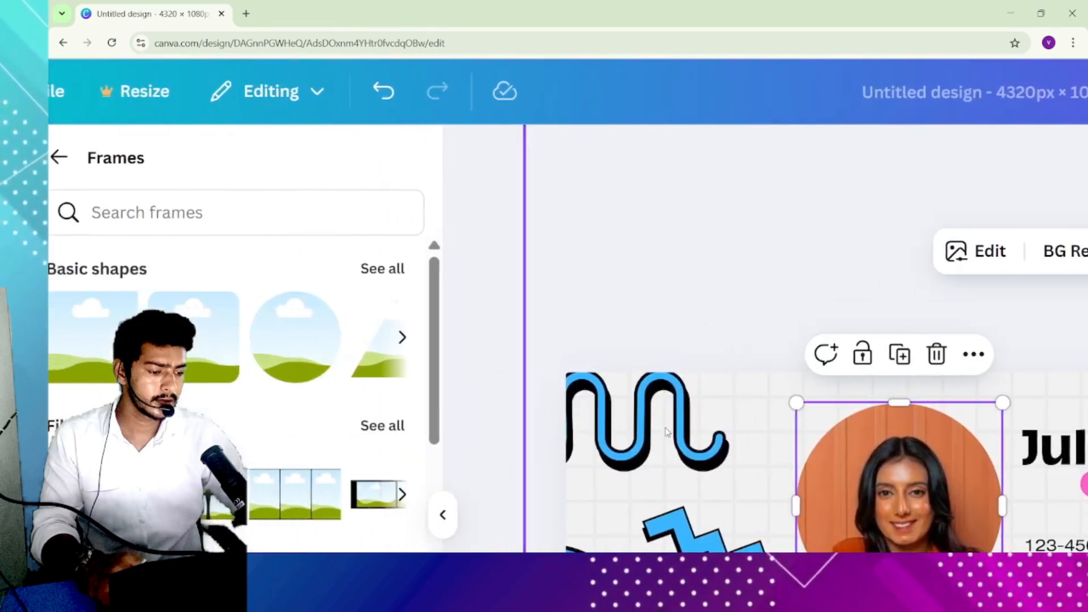
pyautogui.moveTo(295, 339); pyautogui.dragTo(754, 417)
pyautogui.moveTo(565, 222); pyautogui.dragTo(544, 289)
pyautogui.moveTo(607, 206); pyautogui.dragTo(722, 173)
pyautogui.moveTo(600, 222); pyautogui.dragTo(563, 277)
pyautogui.moveTo(644, 186); pyautogui.dragTo(614, 214)
pyautogui.moveTo(558, 282); pyautogui.dragTo(509, 276)
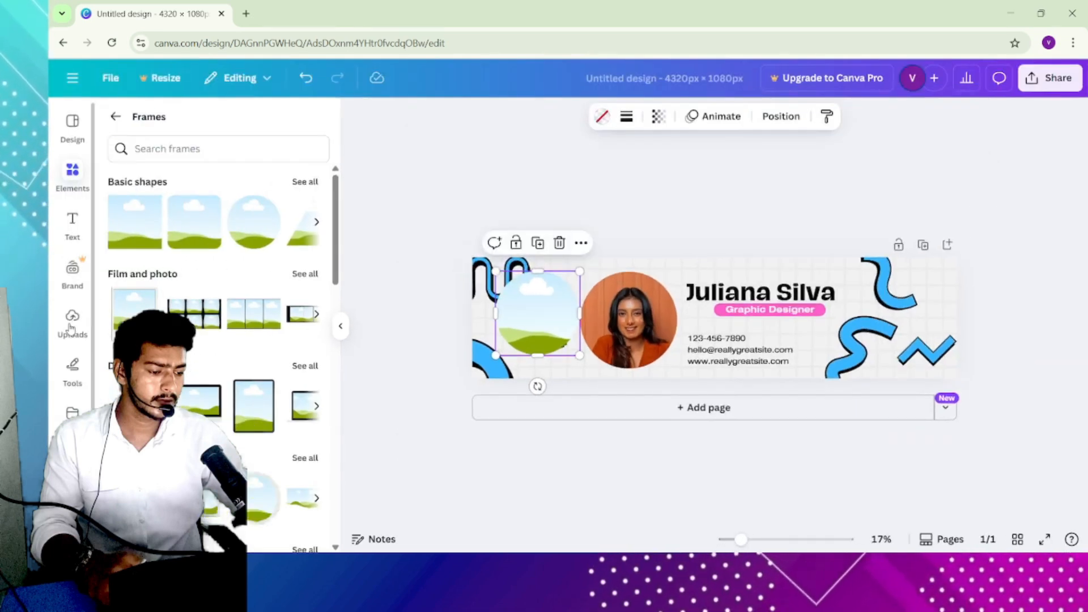
# - Upload Heading (14).png from Downloads and drop it into the new circle frame
pyautogui.click(71, 328)
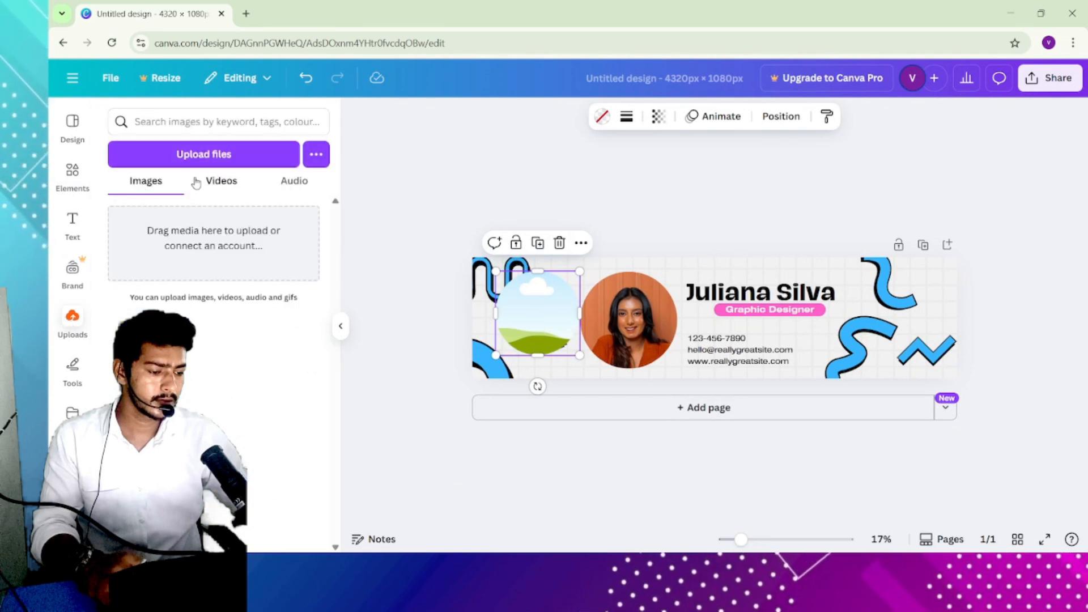
pyautogui.click(219, 159)
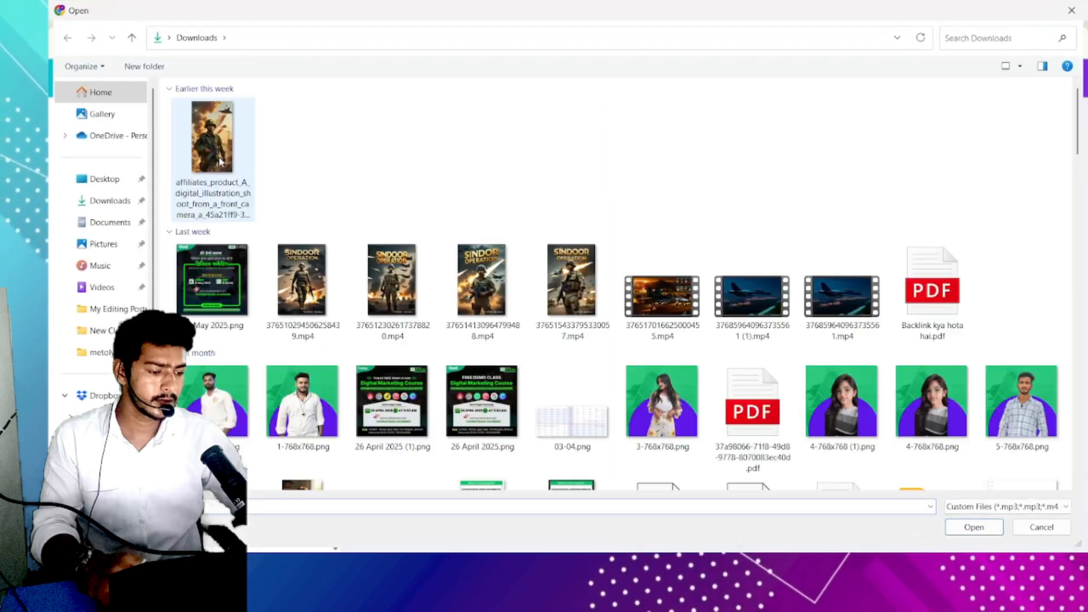
pyautogui.click(245, 145)
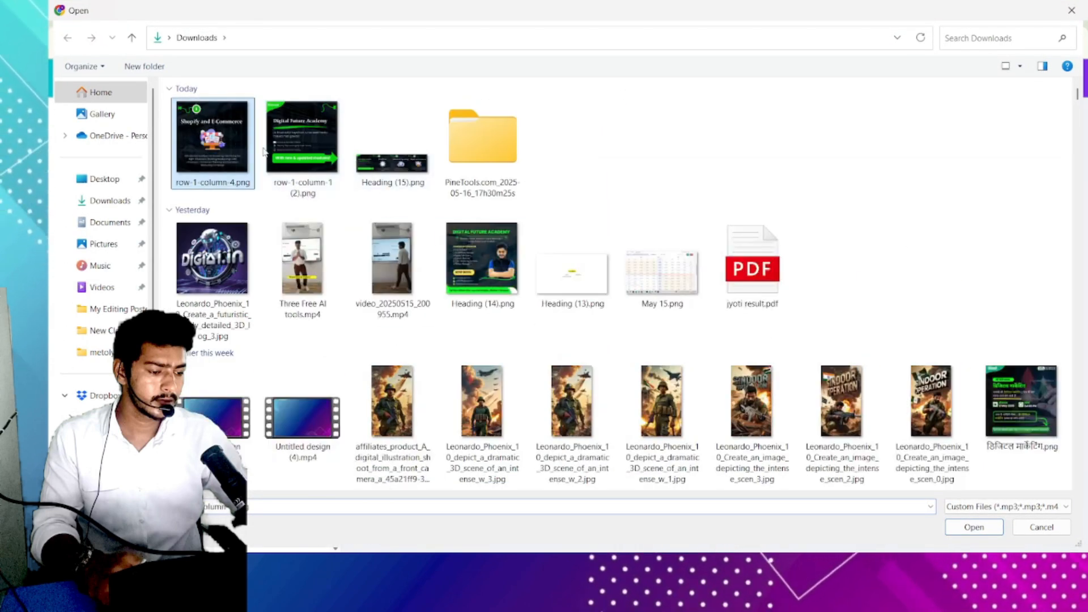
pyautogui.click(483, 253)
pyautogui.click(983, 529)
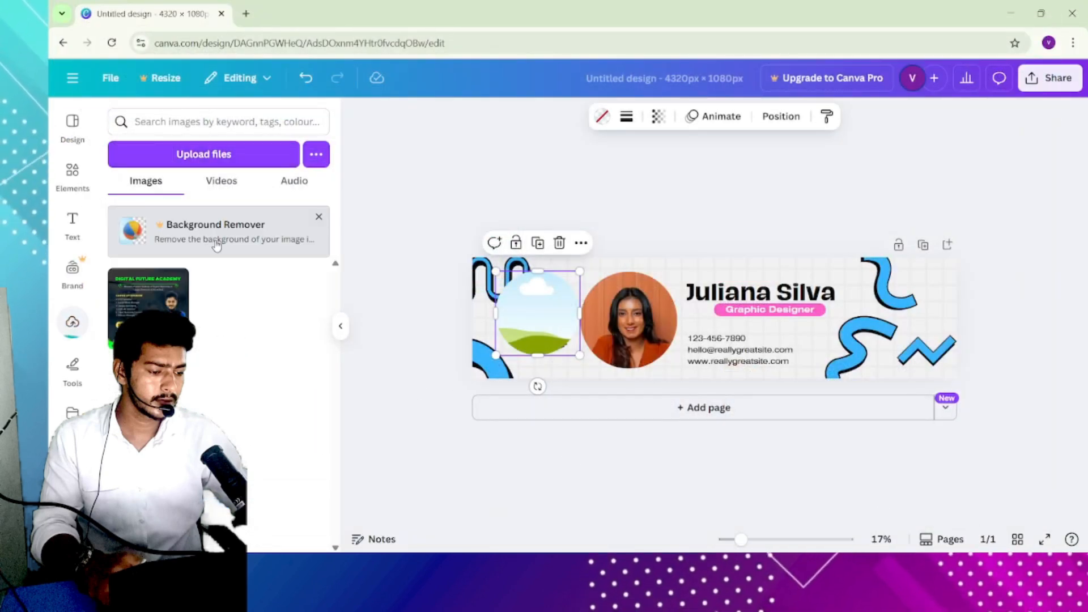
pyautogui.moveTo(148, 306); pyautogui.dragTo(558, 327)
pyautogui.scroll(3, 557, 326)
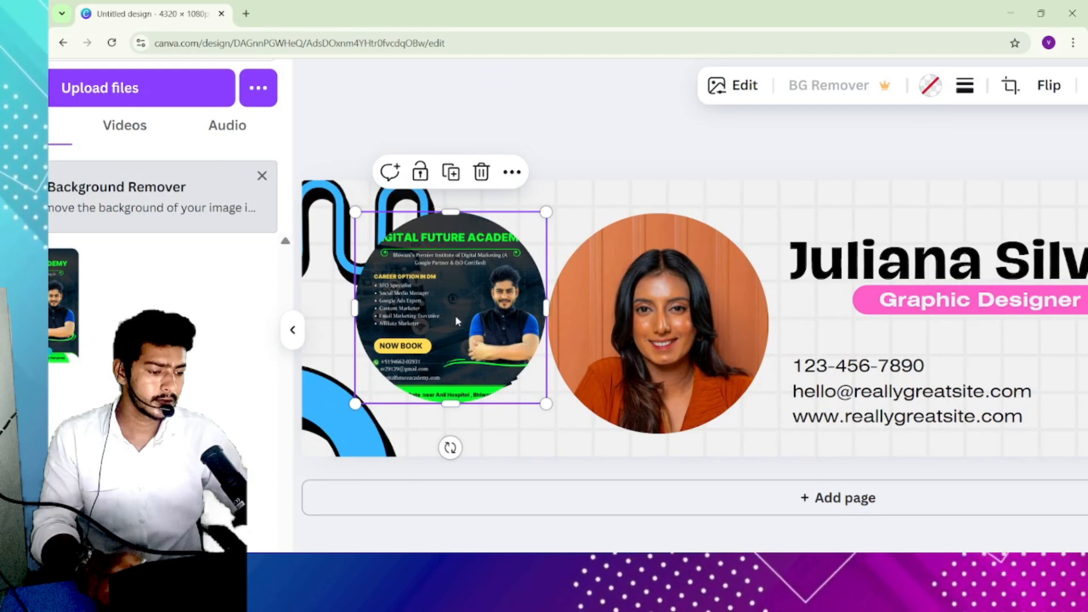
# - Move the framed Digital Future Academy image further along the banner
pyautogui.moveTo(456, 321); pyautogui.dragTo(864, 347)
pyautogui.moveTo(684, 330); pyautogui.dragTo(647, 277)
# - Reposition the portrait photo inside its circular frame so the torso fills the circle
pyautogui.doubleClick(614, 330)
pyautogui.click(614, 110)
pyautogui.doubleClick(771, 285)
pyautogui.moveTo(771, 285); pyautogui.dragTo(754, 306)
pyautogui.click(773, 142)
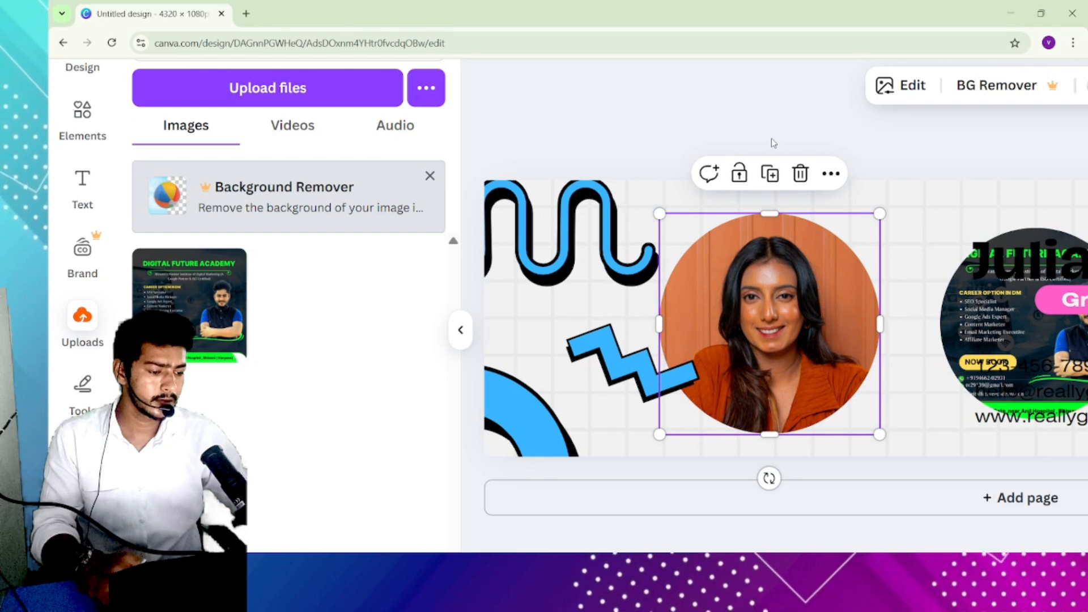
pyautogui.hscroll(3, 983, 234)
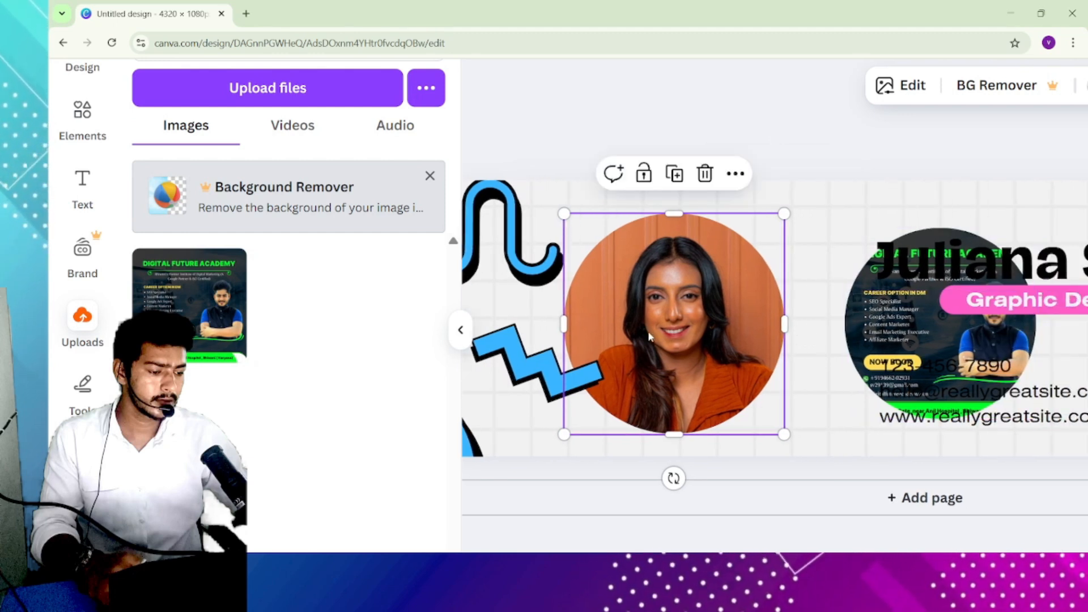
pyautogui.doubleClick(650, 337)
pyautogui.moveTo(661, 364); pyautogui.dragTo(641, 382)
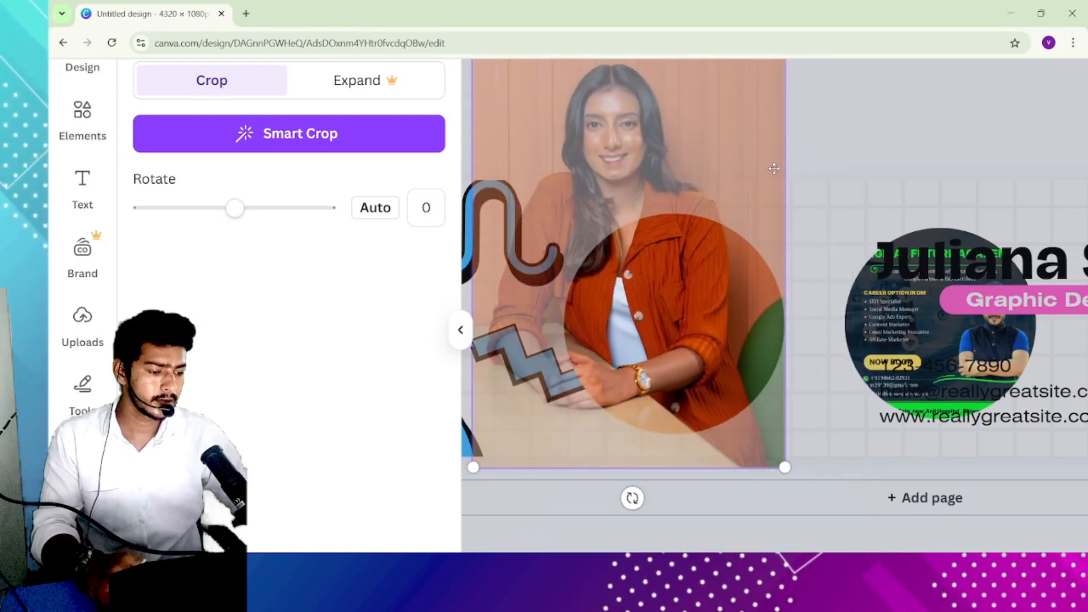
pyautogui.click(822, 178)
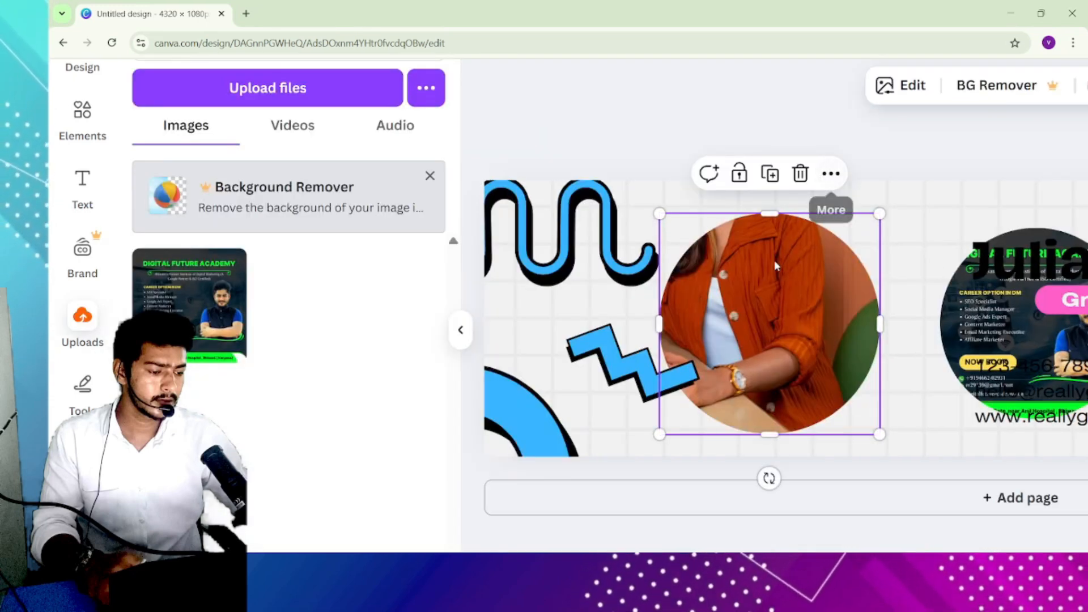